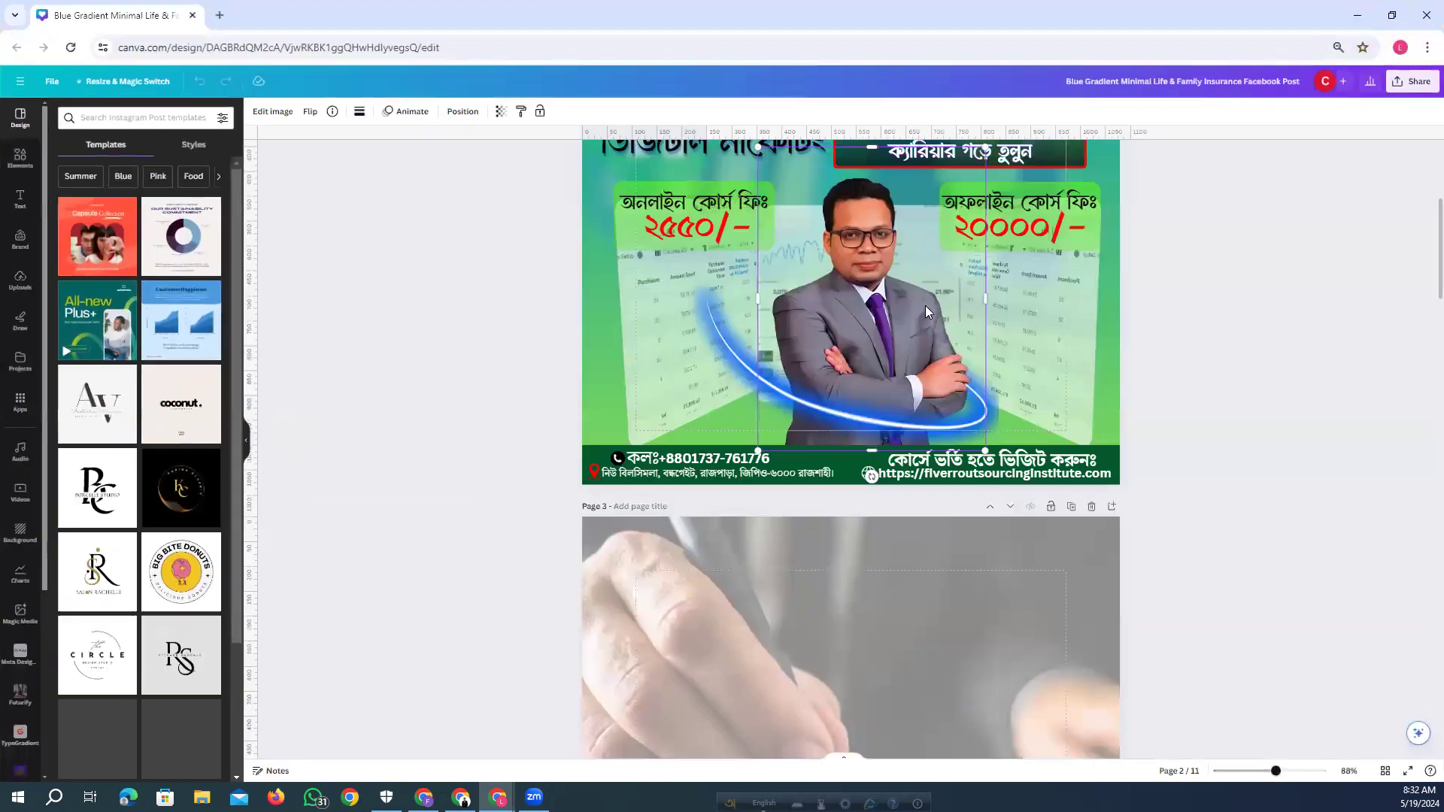
# Examine the digital marketing course poster on page 2 as the reference layout.
pyautogui.scroll(3, 827, 510)
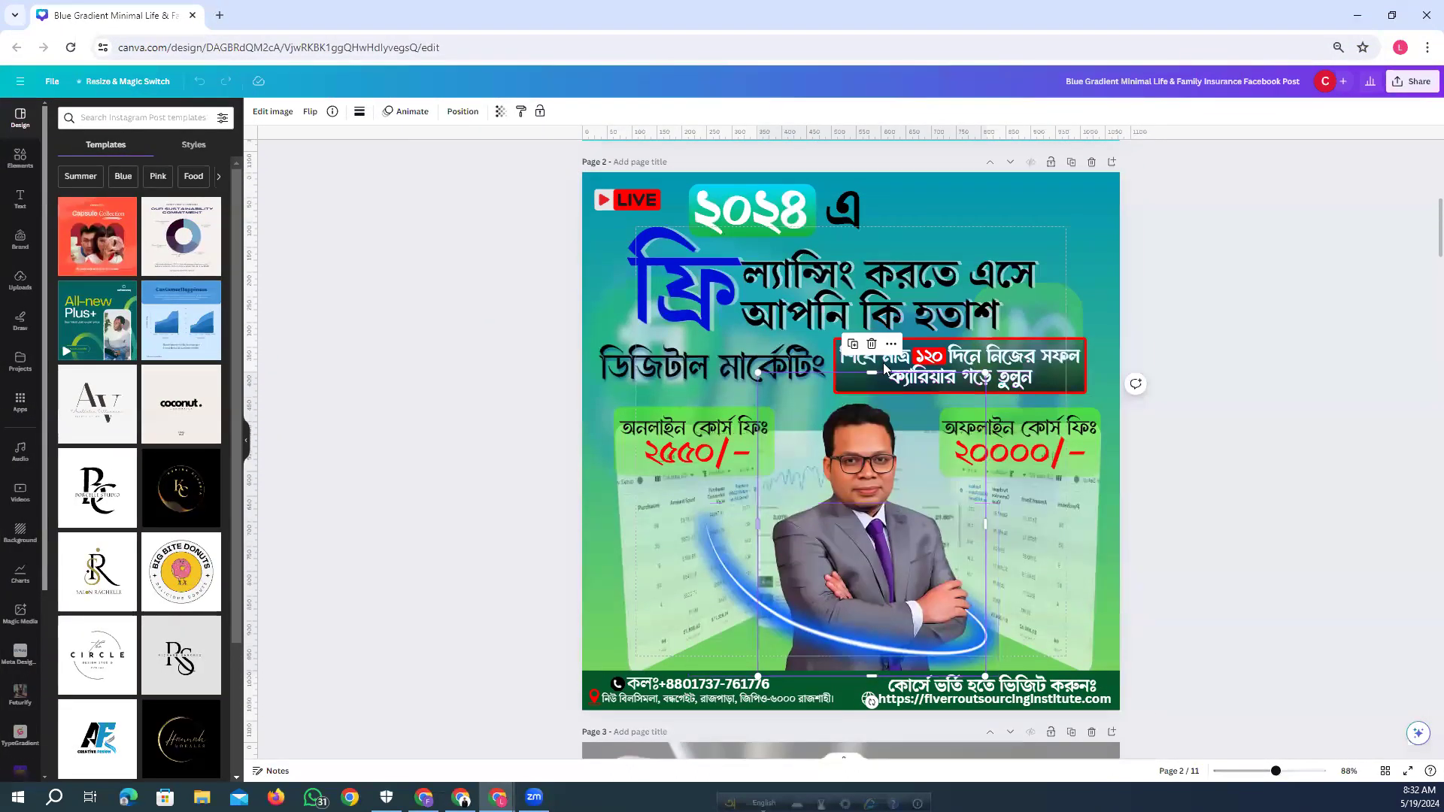
pyautogui.click(400, 444)
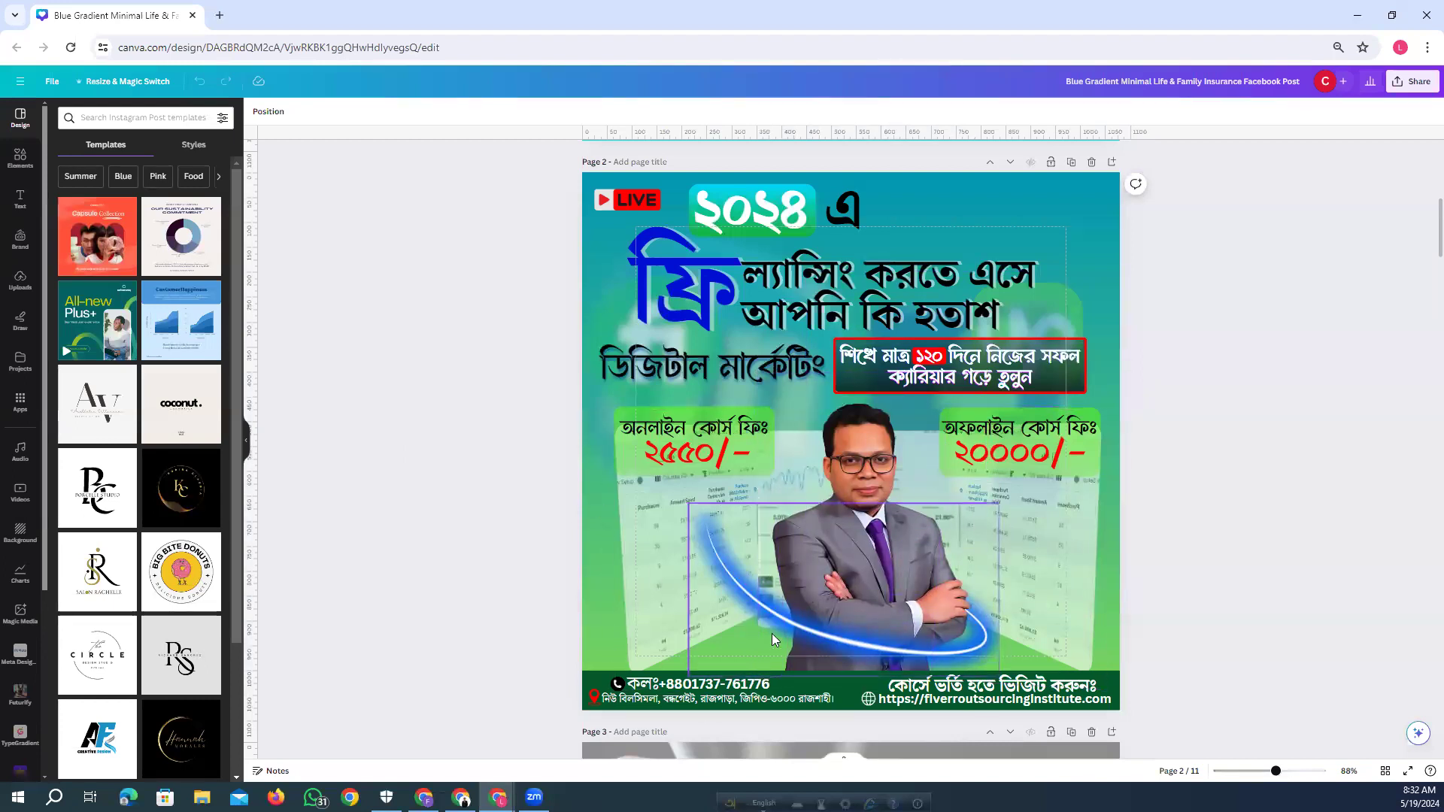
pyautogui.scroll(1, 772, 638)
pyautogui.scroll(-1, 853, 548)
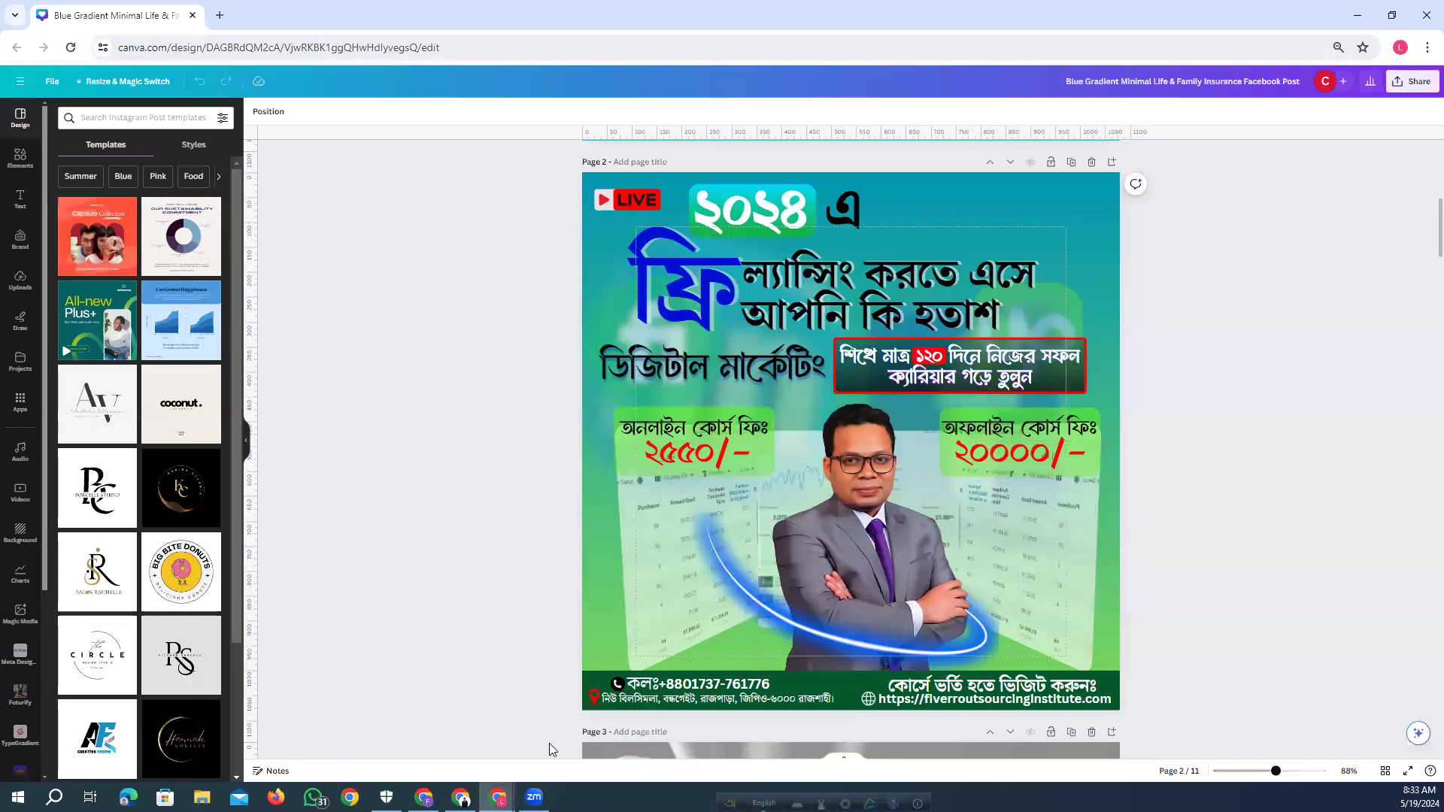
# Switch to the browser window with the Canva home page and create a blank custom-size design of 1080 × 1080 px.
pyautogui.moveTo(498, 797)
pyautogui.click(424, 798)
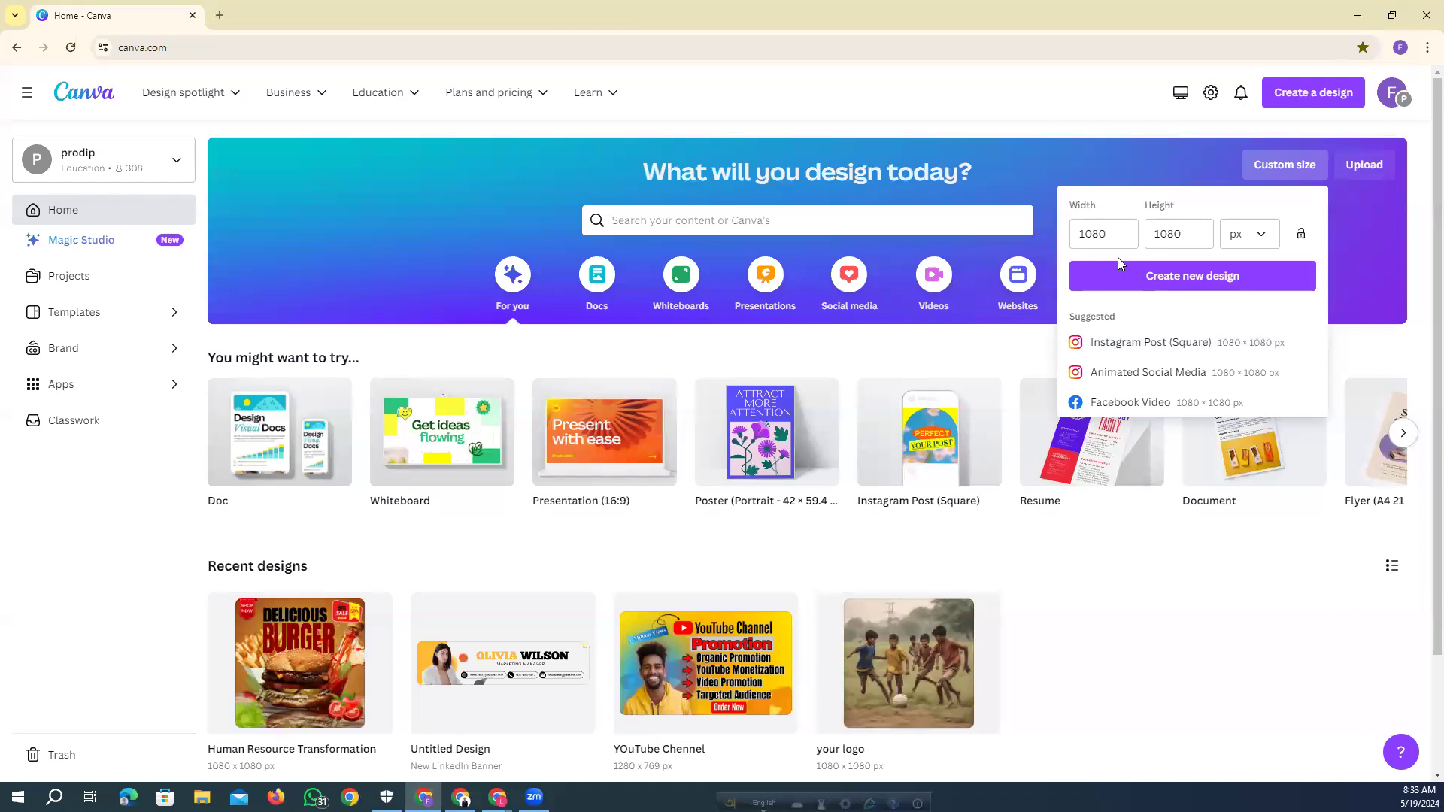
pyautogui.click(1087, 239)
pyautogui.click(1286, 166)
pyautogui.click(1288, 167)
pyautogui.click(1286, 165)
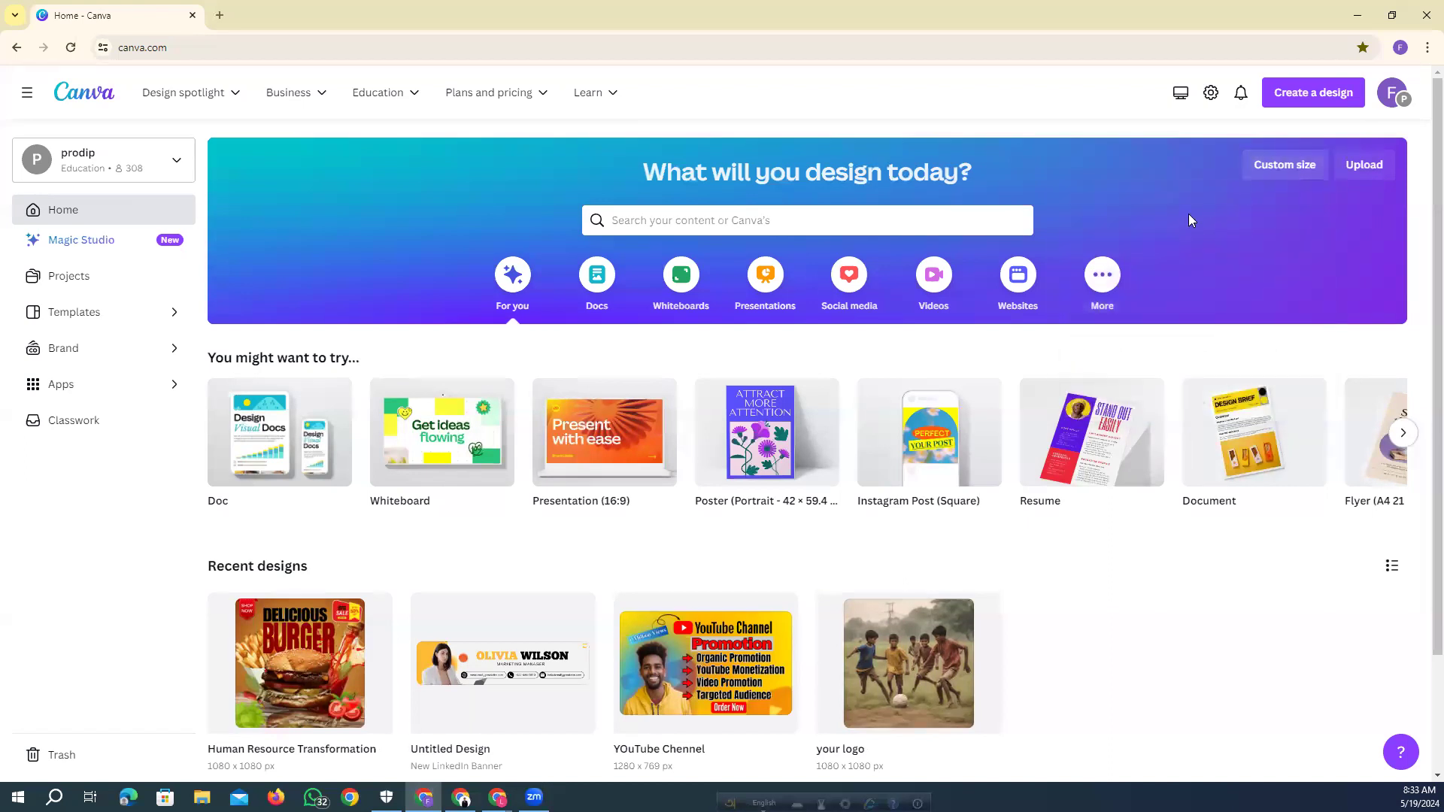
pyautogui.click(1291, 170)
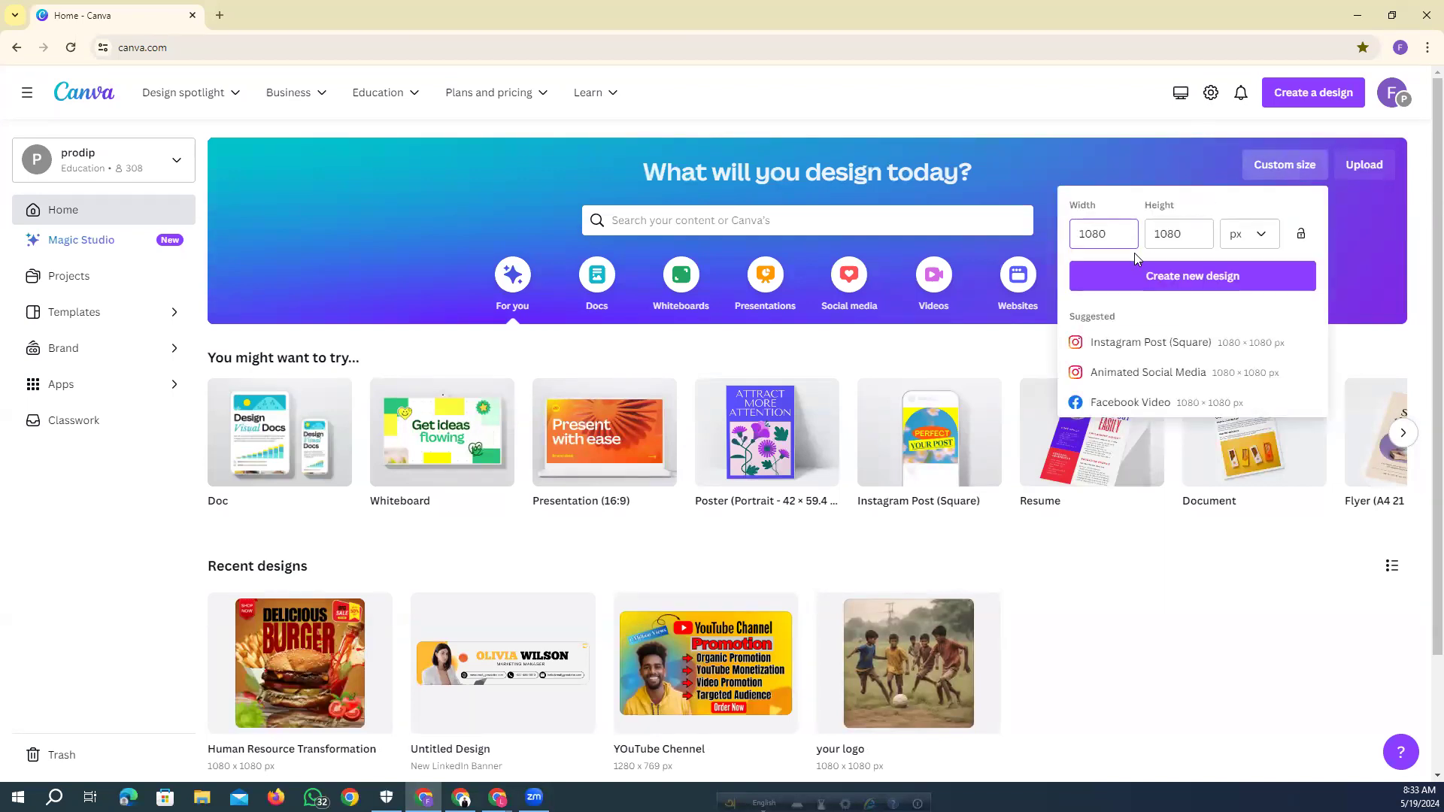
pyautogui.click(1201, 279)
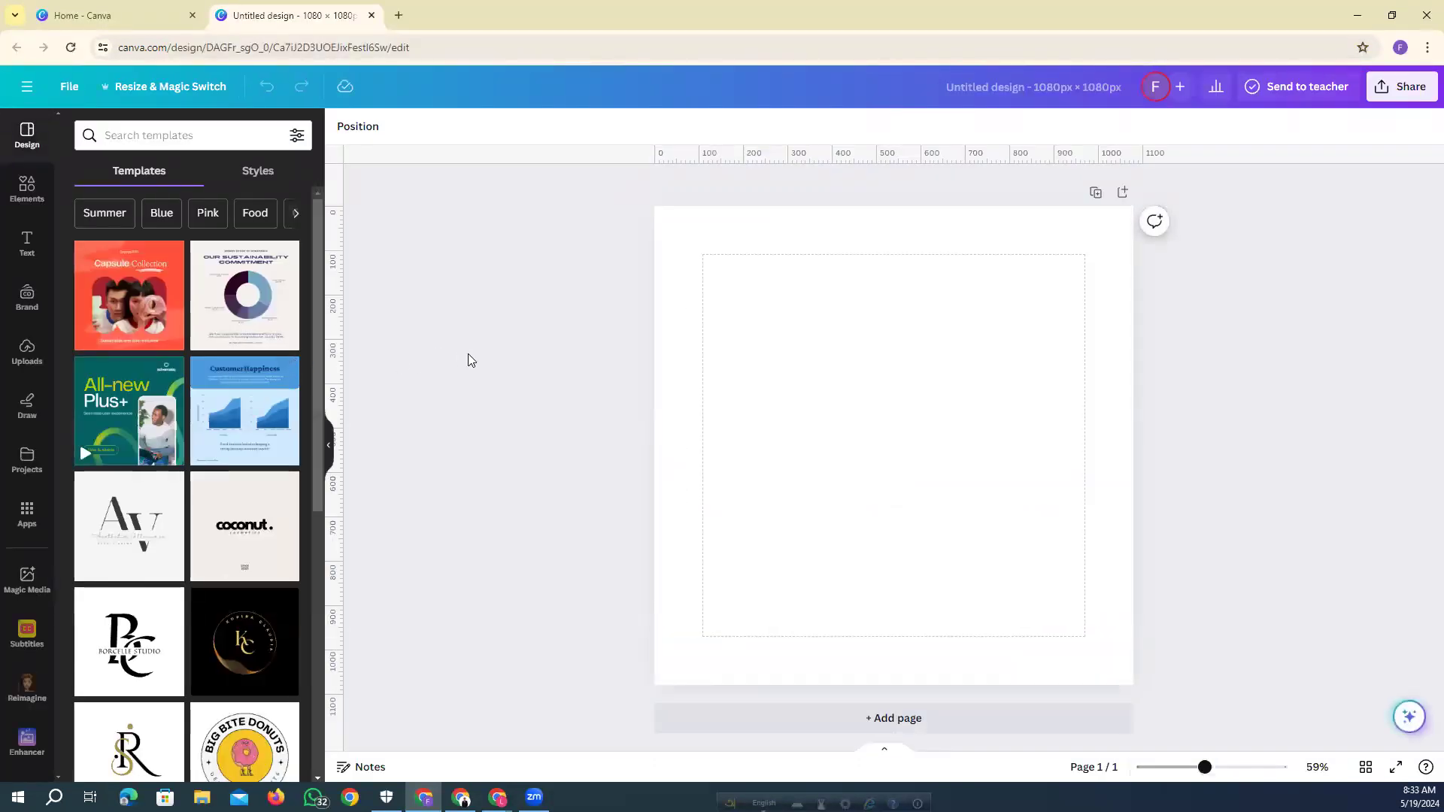
# Look at the reference poster in the other browser window again and return to the blank design.
pyautogui.click(728, 497)
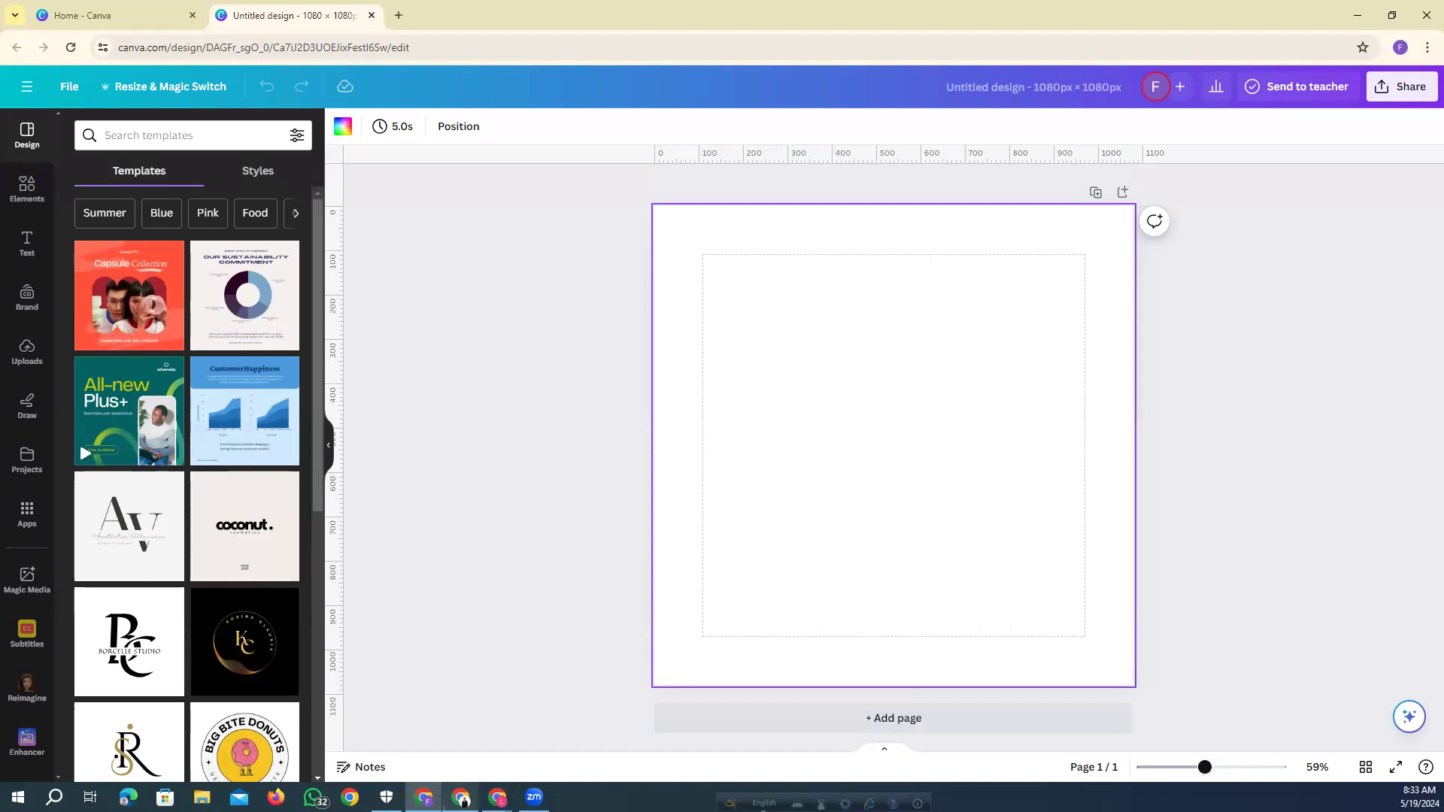
pyautogui.click(461, 797)
pyautogui.moveTo(498, 796)
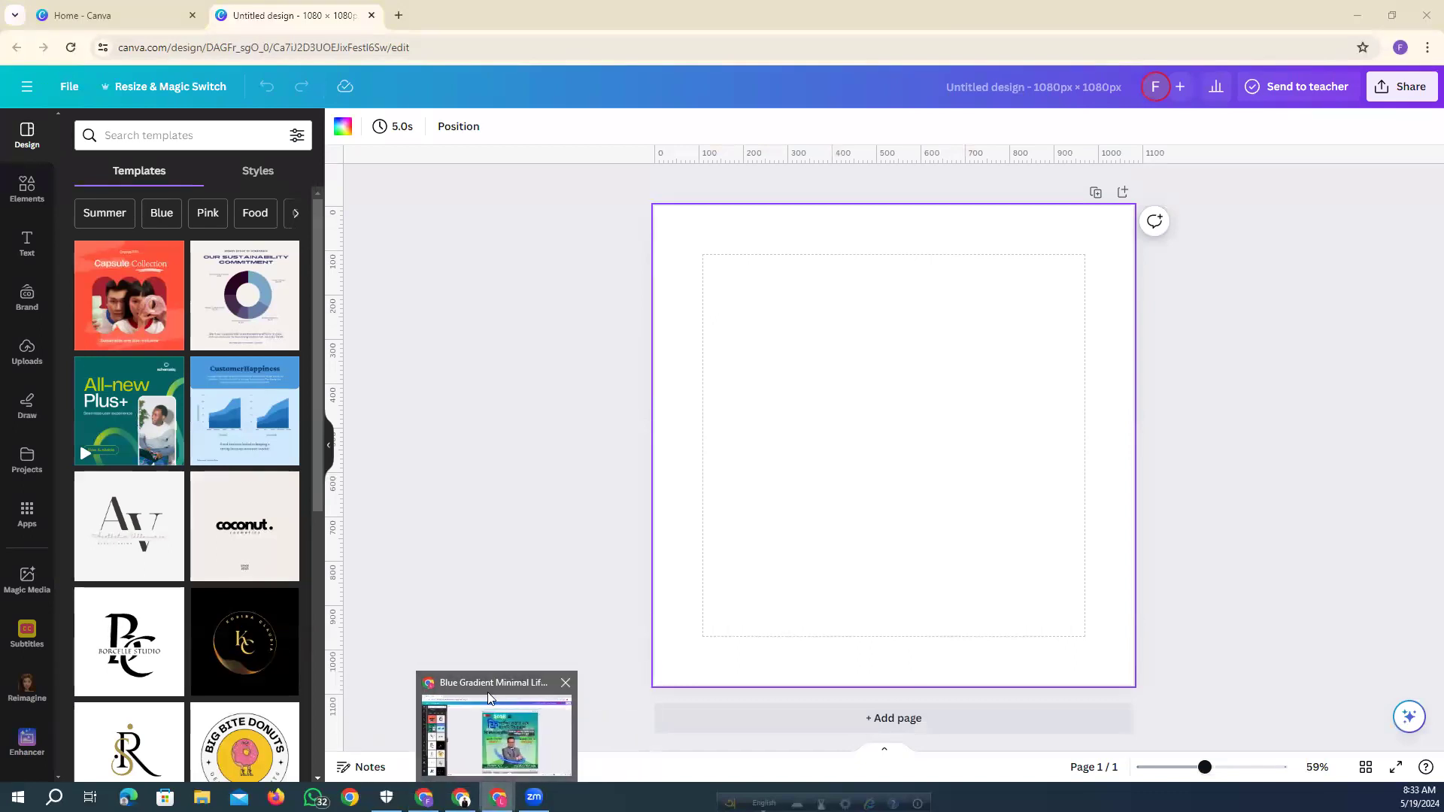
pyautogui.click(487, 707)
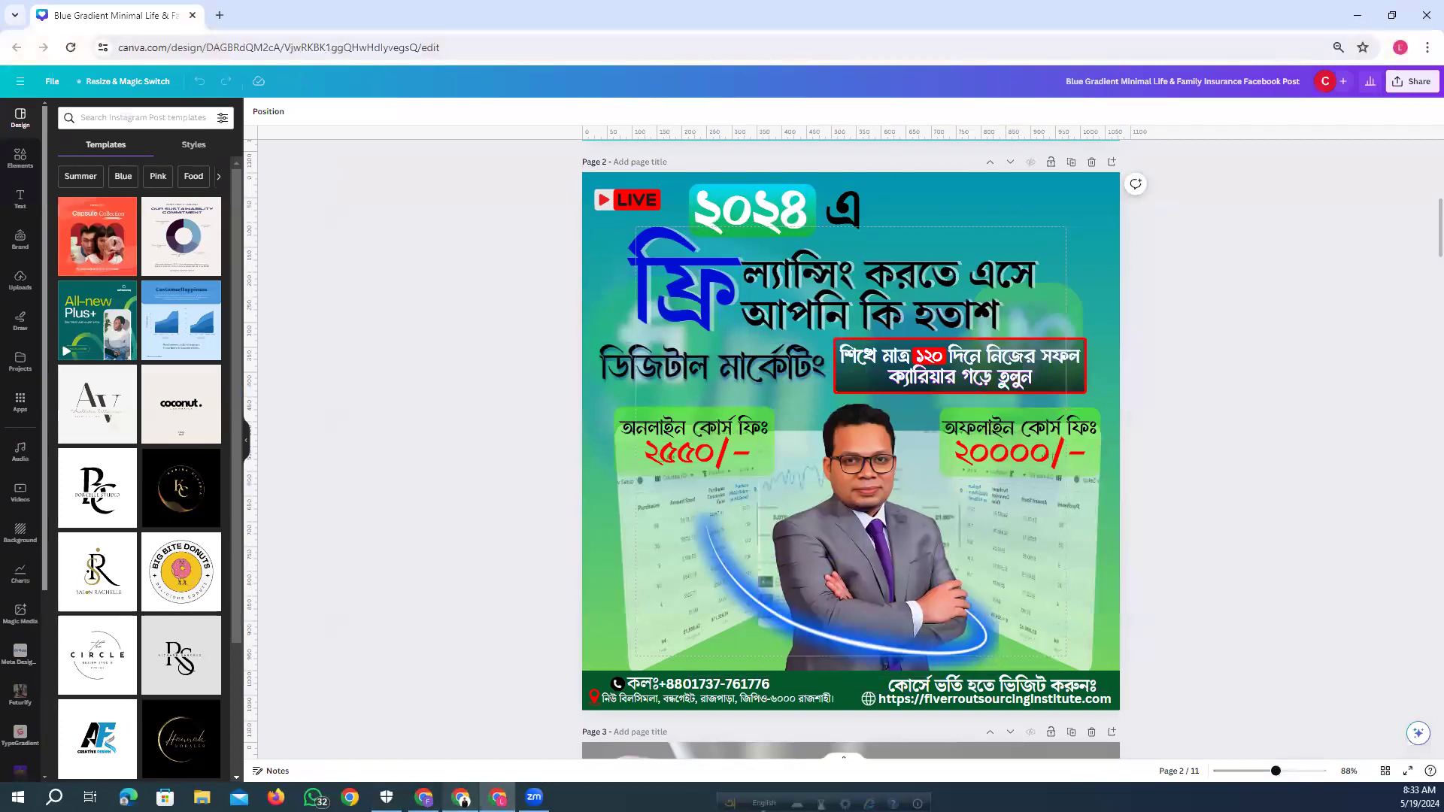
pyautogui.click(424, 797)
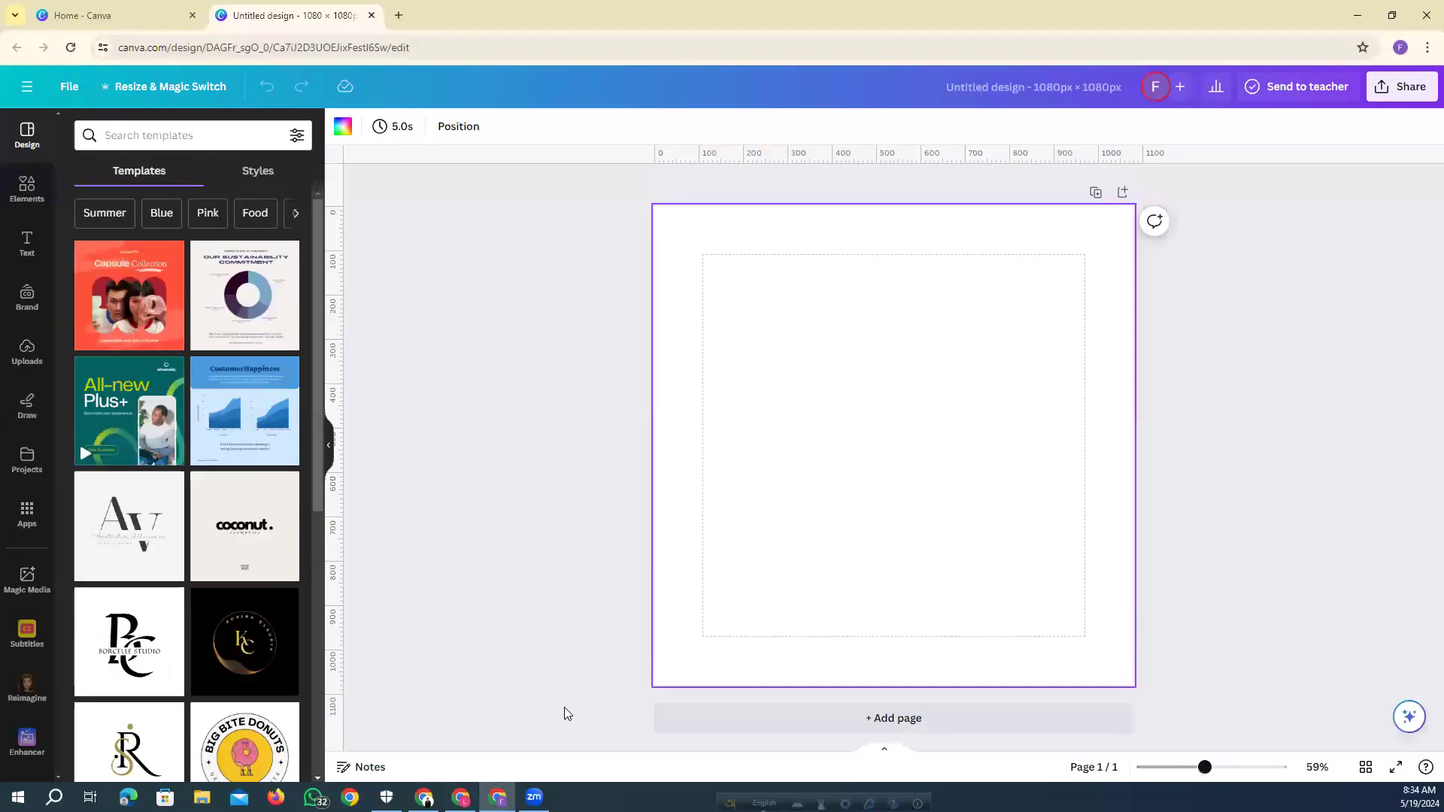
pyautogui.moveTo(535, 797); pyautogui.dragTo(427, 802)
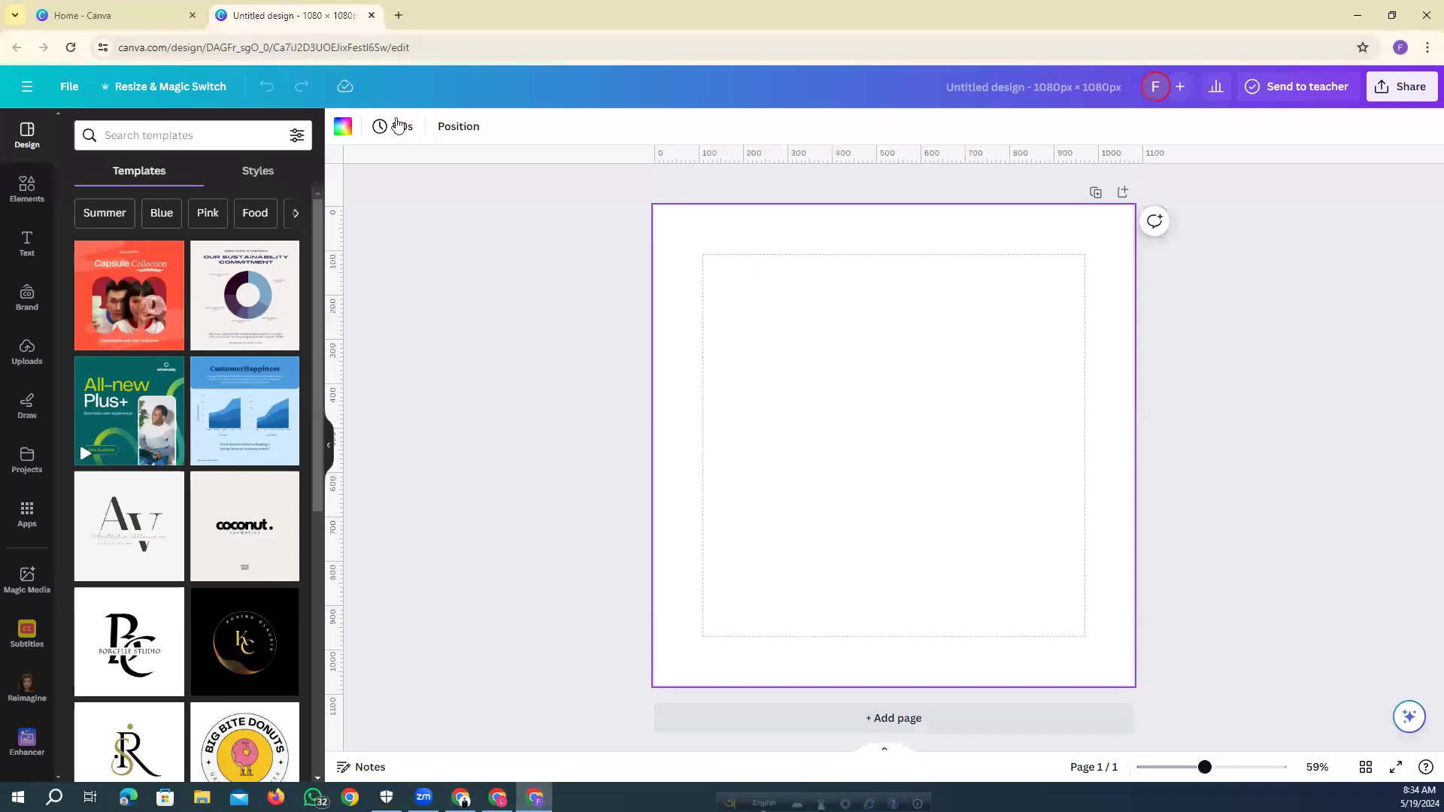
# Fill the page background with a top-to-bottom linear gradient from green #1ED271 to teal #00726B.
pyautogui.click(344, 127)
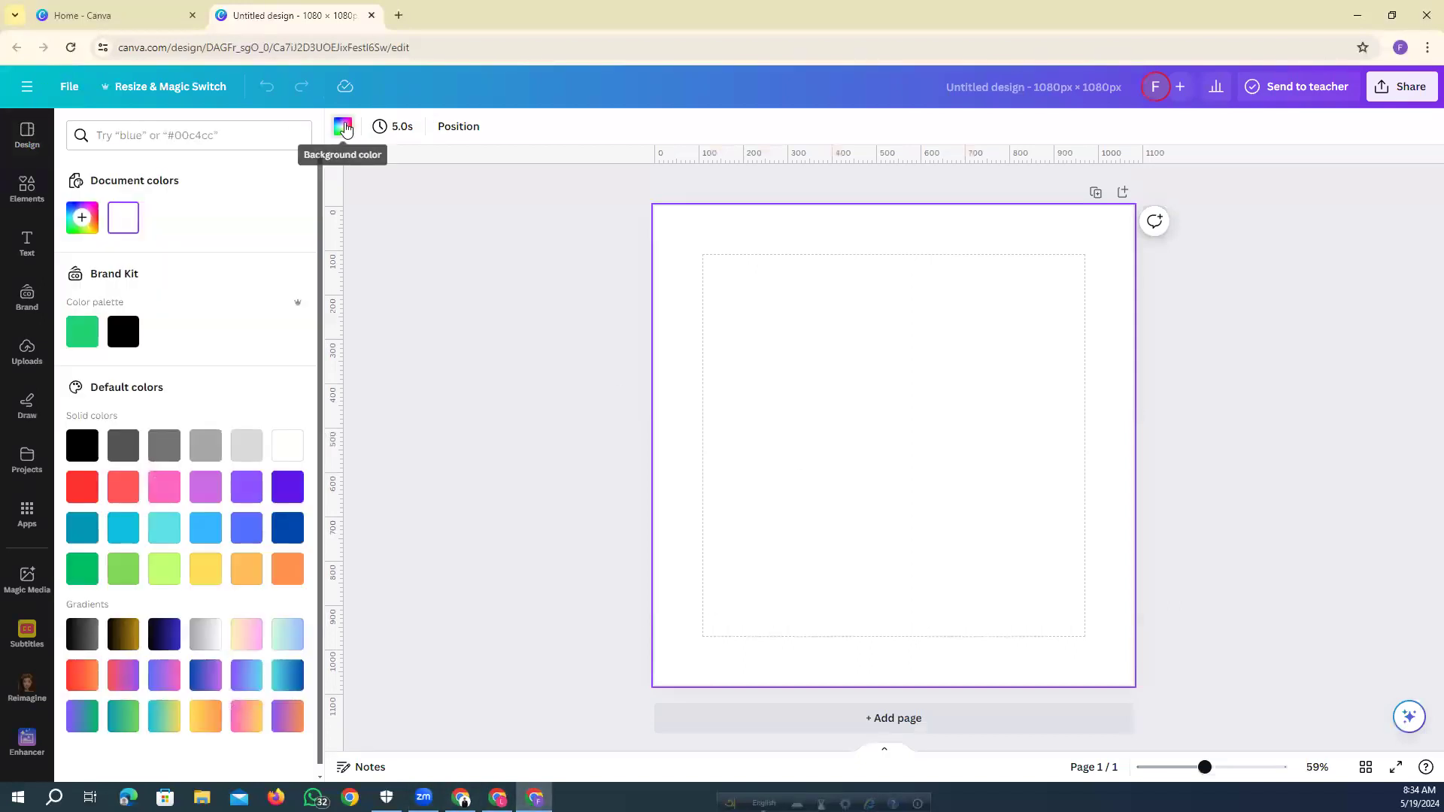
pyautogui.click(82, 332)
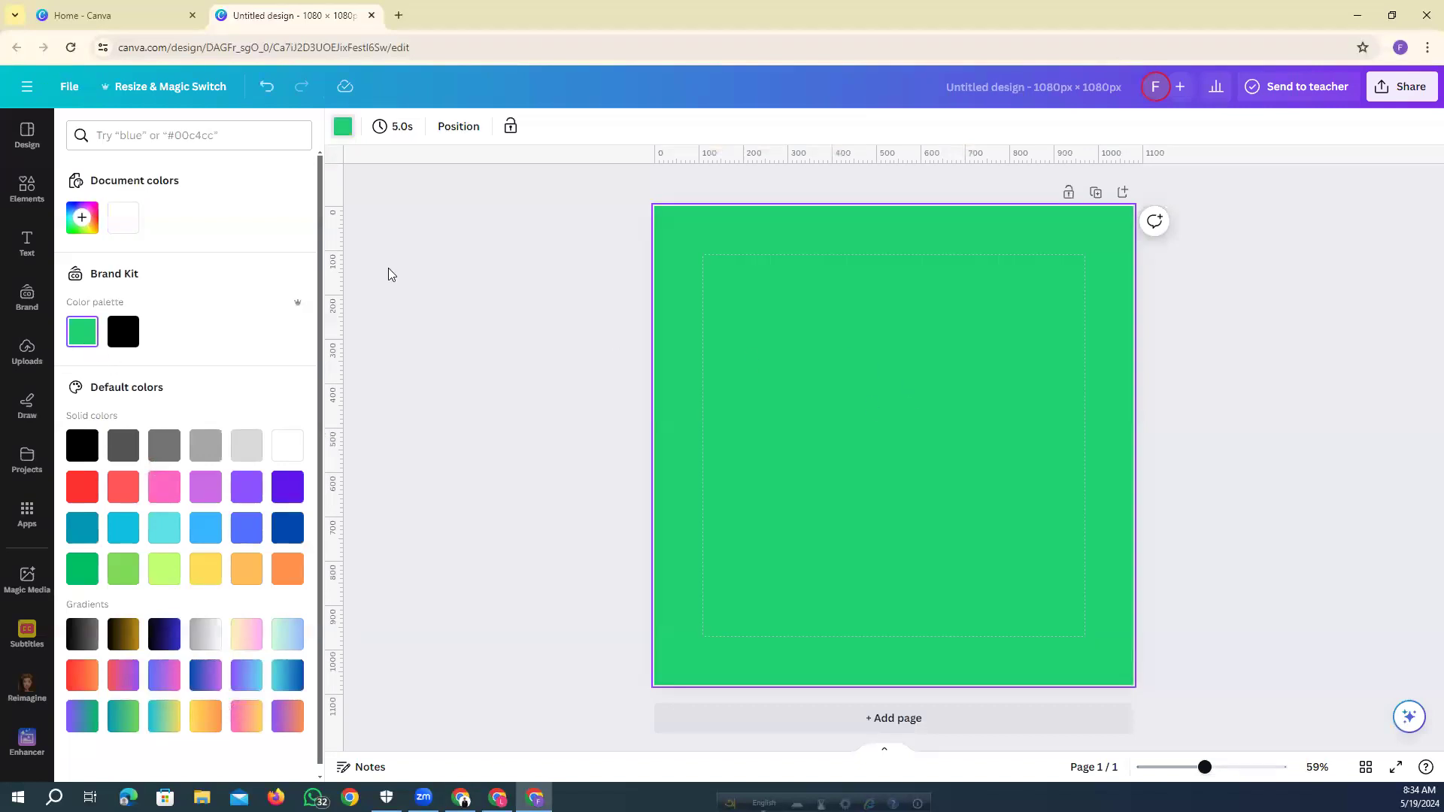
pyautogui.click(86, 217)
pyautogui.click(233, 260)
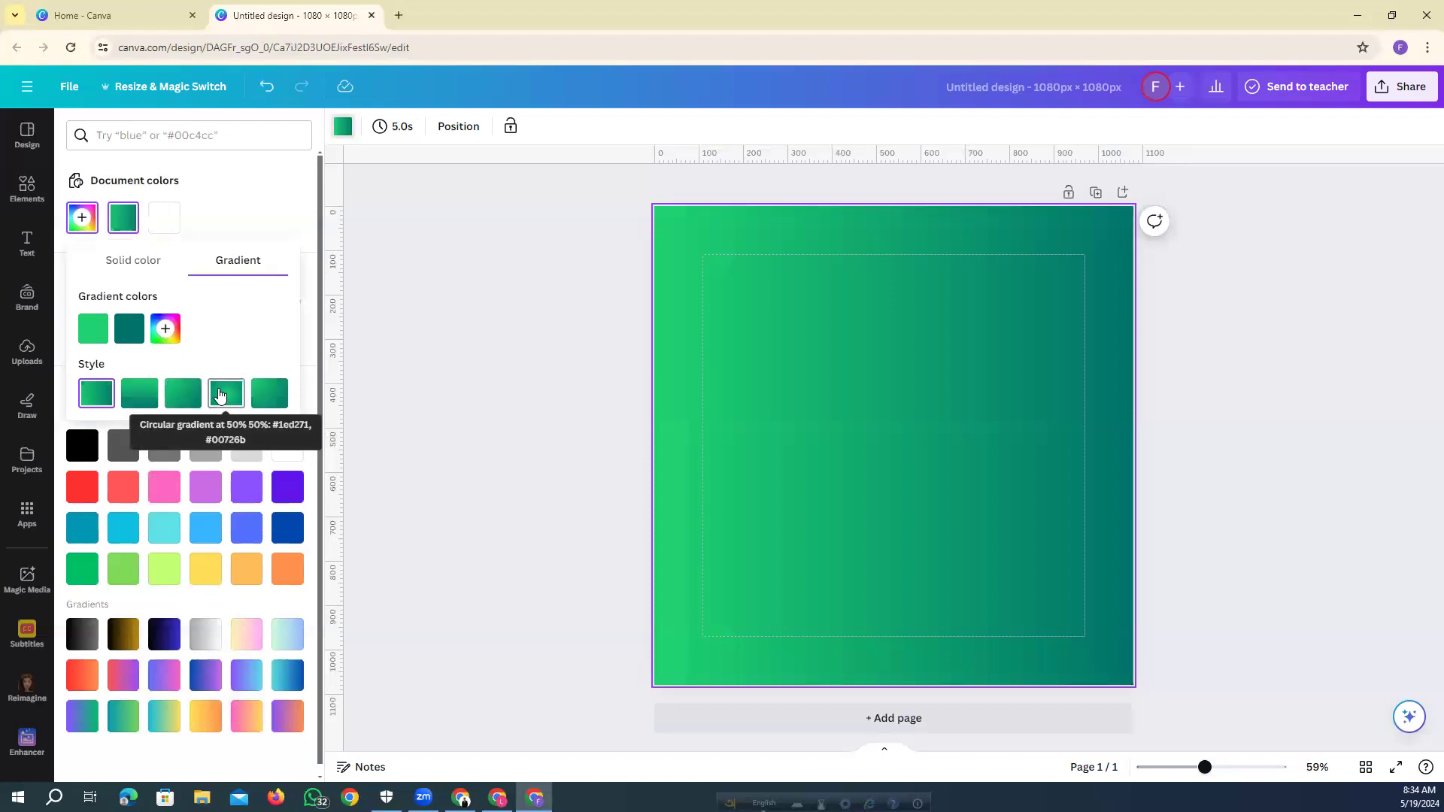
pyautogui.click(140, 393)
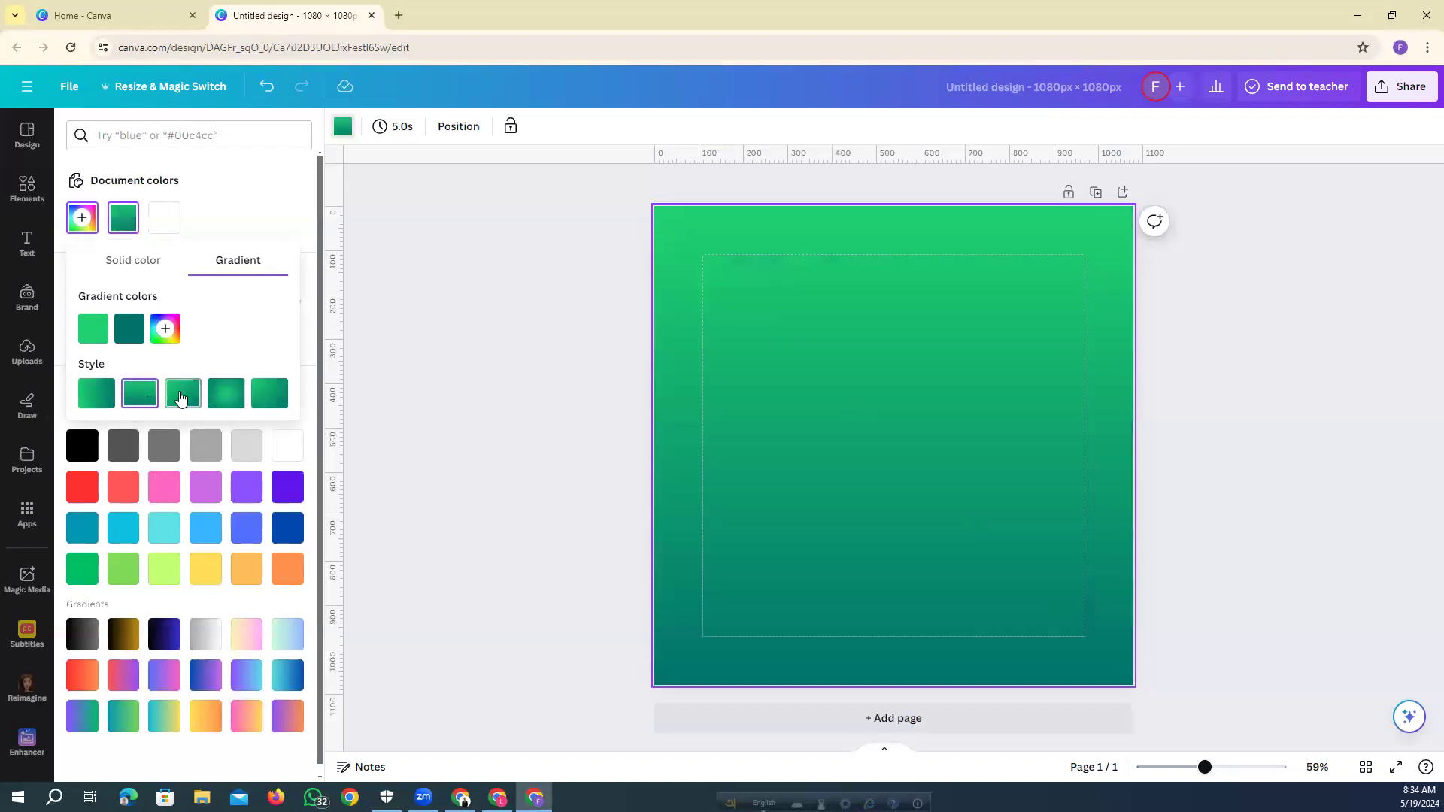
pyautogui.click(227, 398)
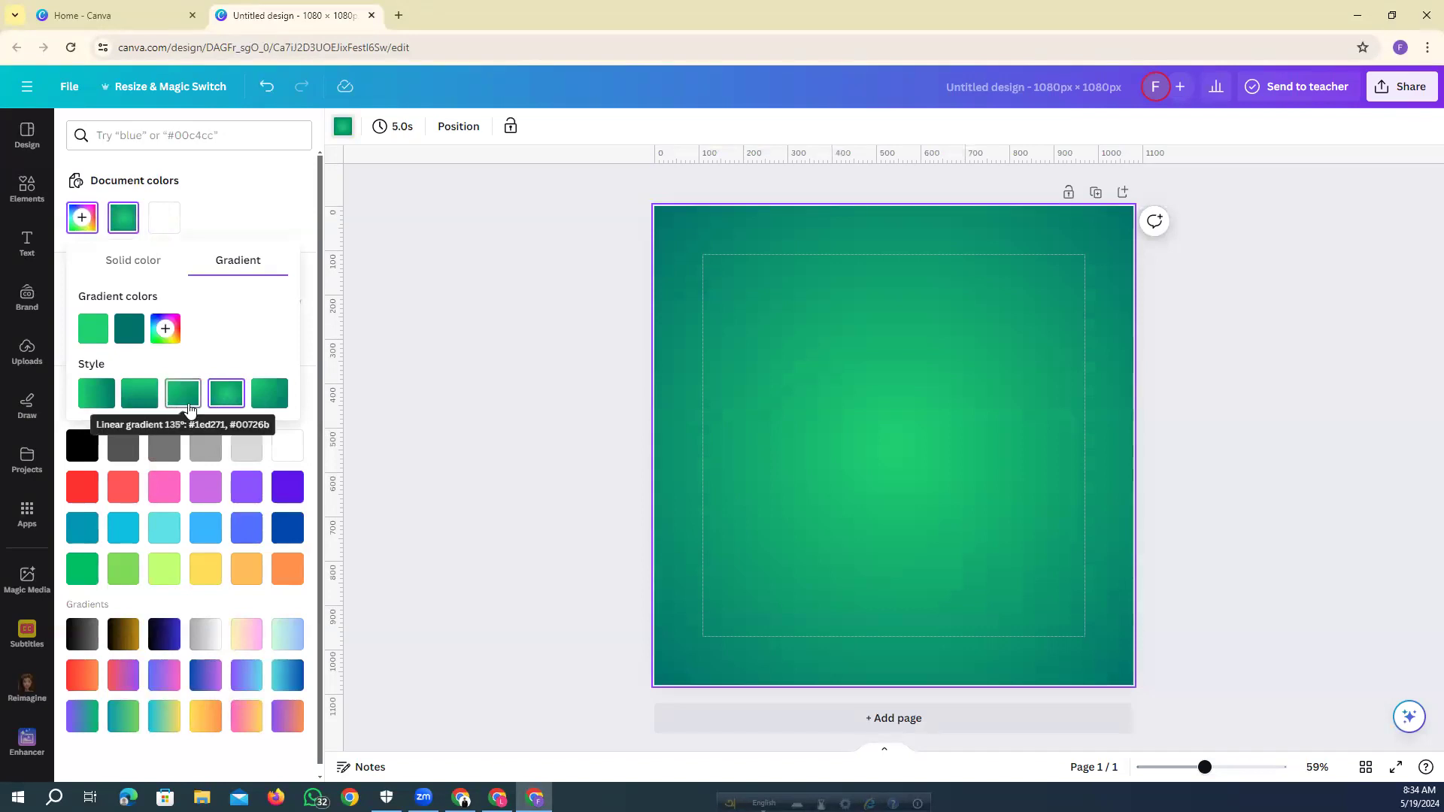
pyautogui.click(137, 398)
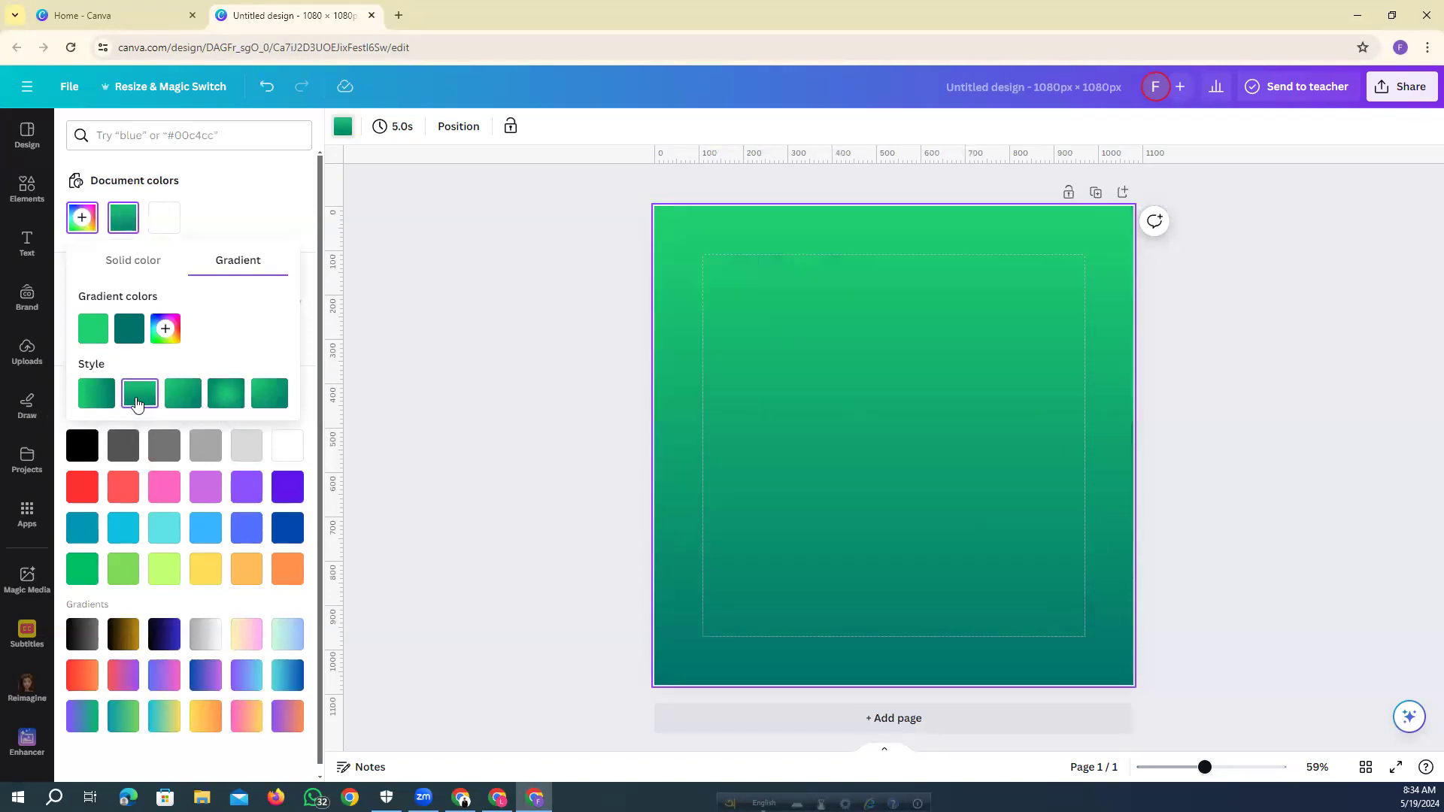
# Change the background gradient's colours to bright green #00FF76 at the start and very dark green #002E11 at the end.
pyautogui.click(98, 334)
pyautogui.moveTo(272, 378); pyautogui.dragTo(310, 352)
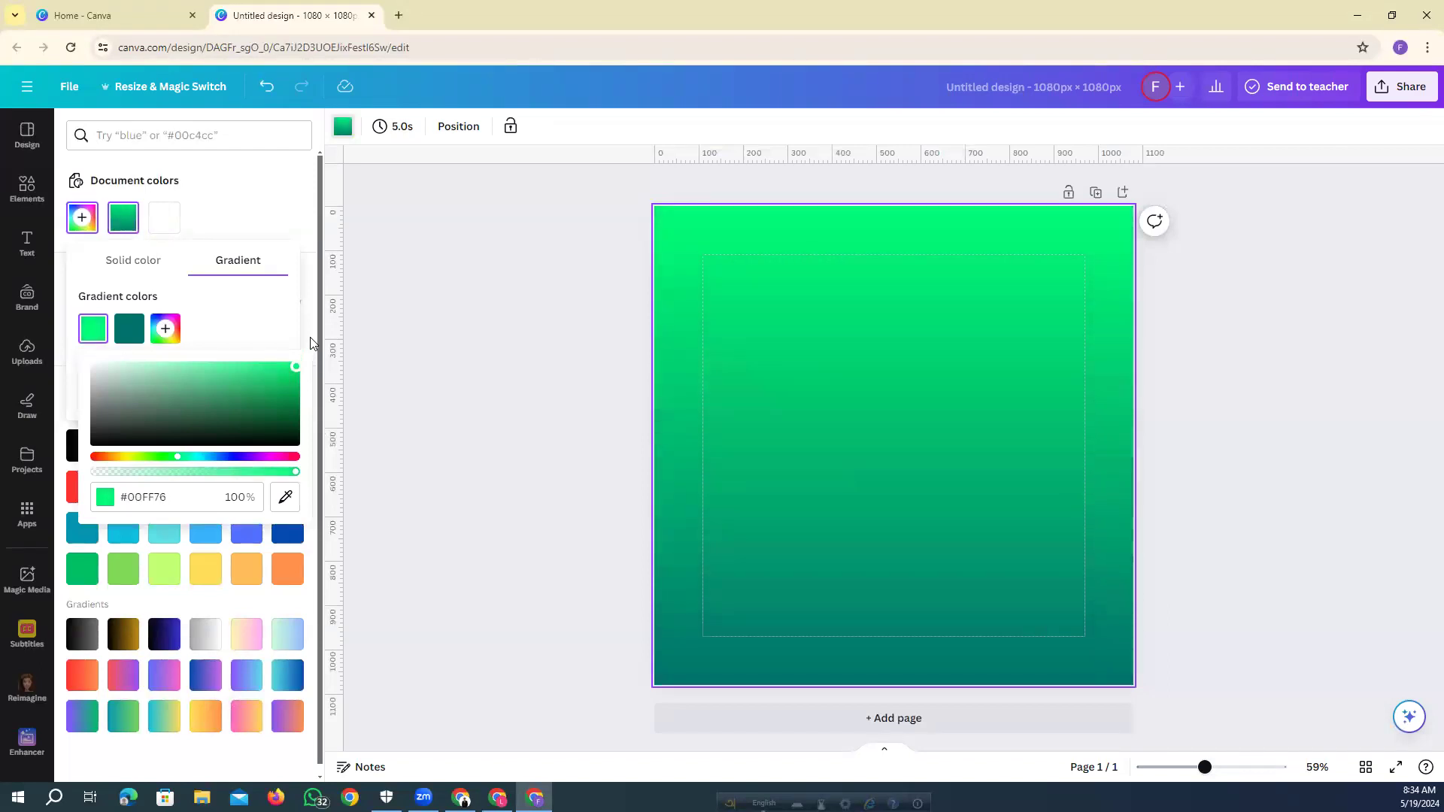
pyautogui.click(129, 335)
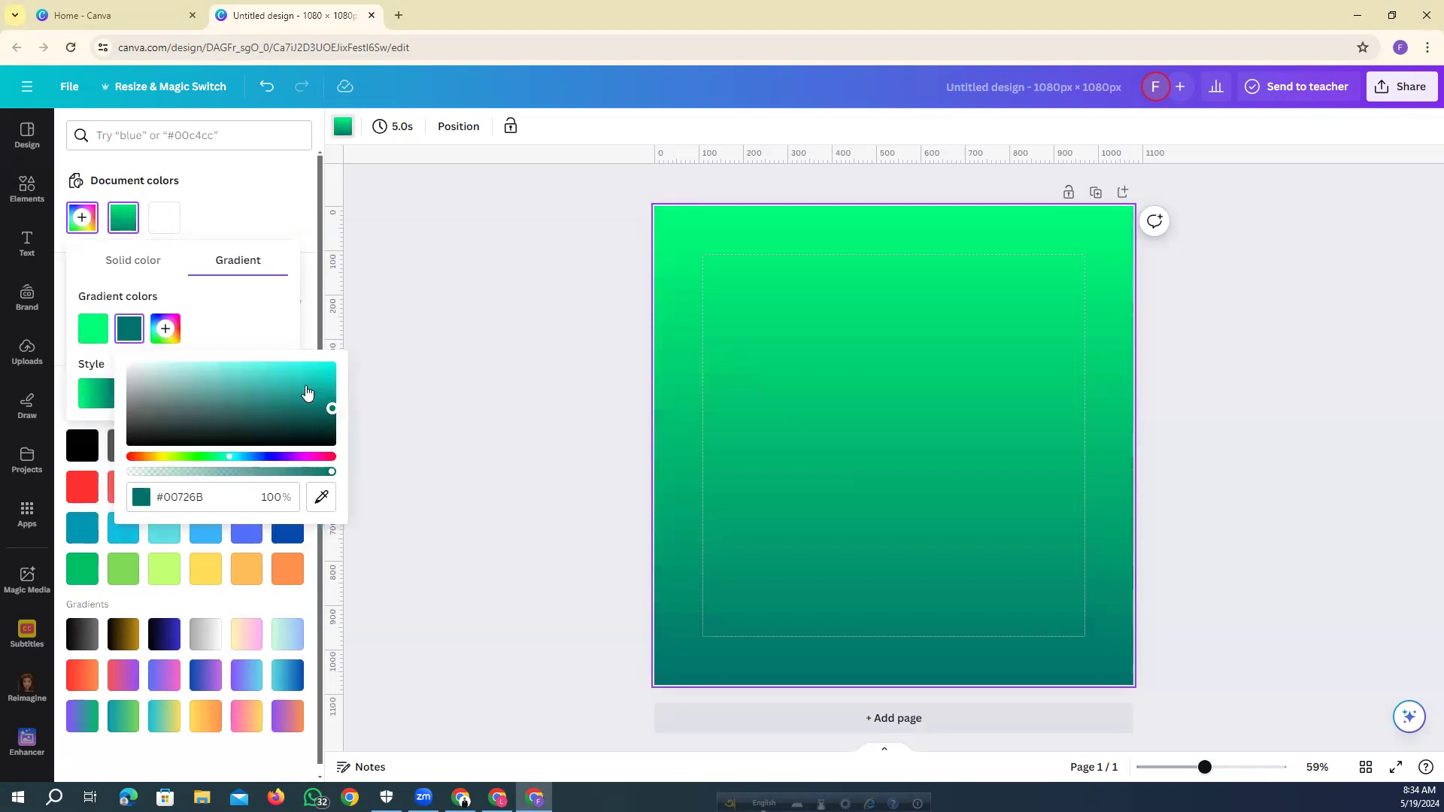
pyautogui.moveTo(230, 458); pyautogui.dragTo(212, 461)
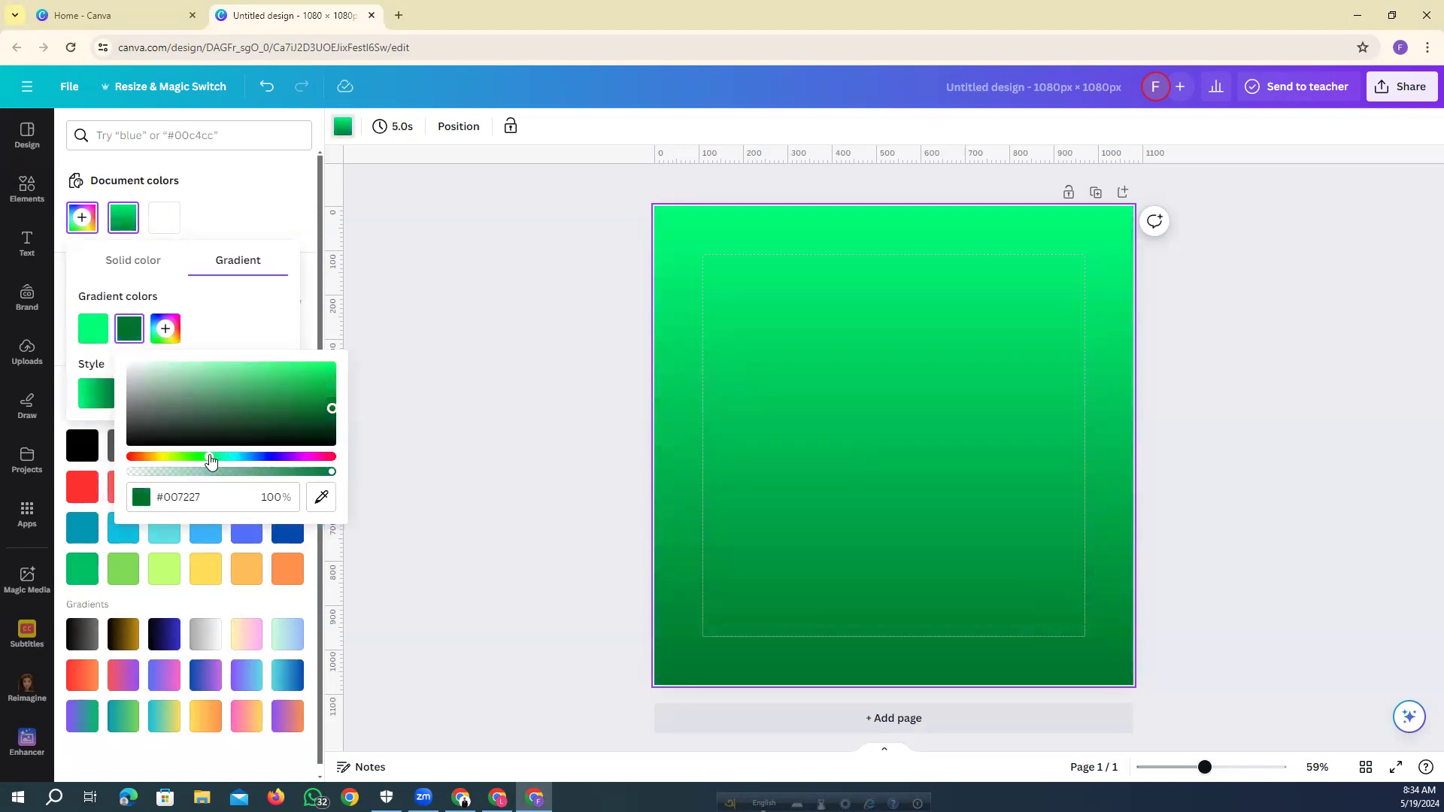
pyautogui.moveTo(211, 461)
pyautogui.mouseDown()
pyautogui.moveTo(143, 463)
pyautogui.moveTo(214, 467)
pyautogui.mouseUp()
pyautogui.moveTo(332, 408); pyautogui.dragTo(345, 437)
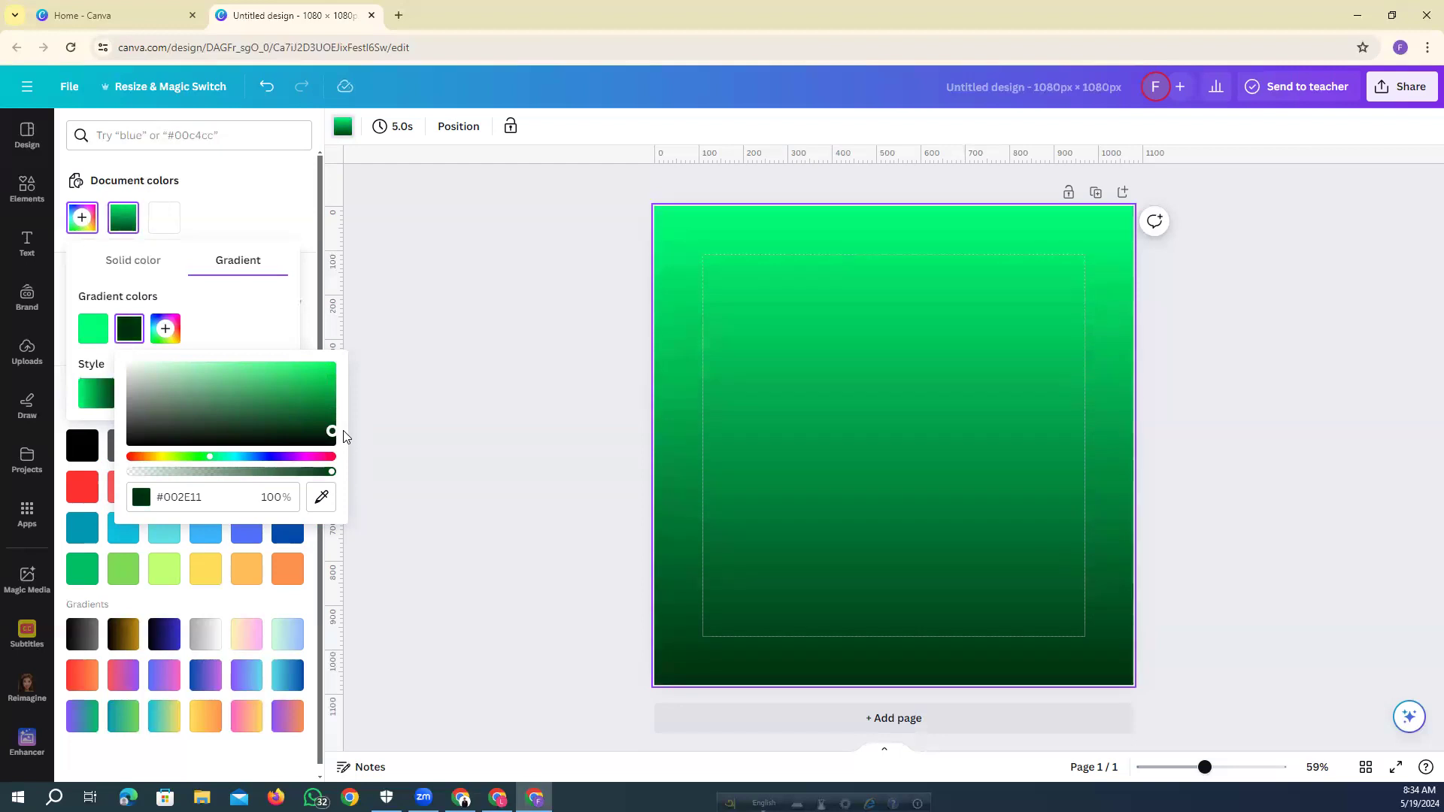
pyautogui.click(551, 447)
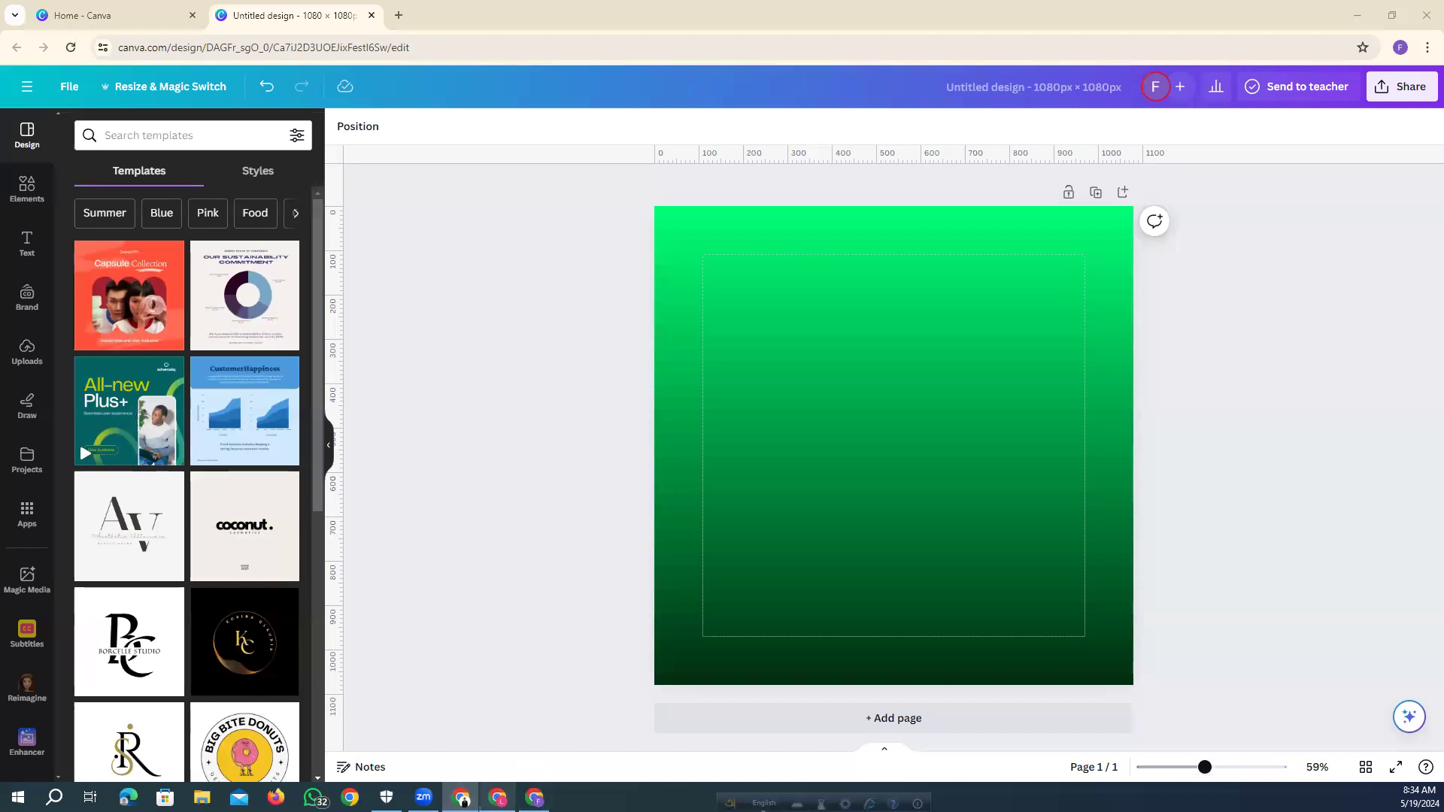
# Try to copy the man's photo from the reference poster into the new design, and delete the pasted image.
pyautogui.click(497, 798)
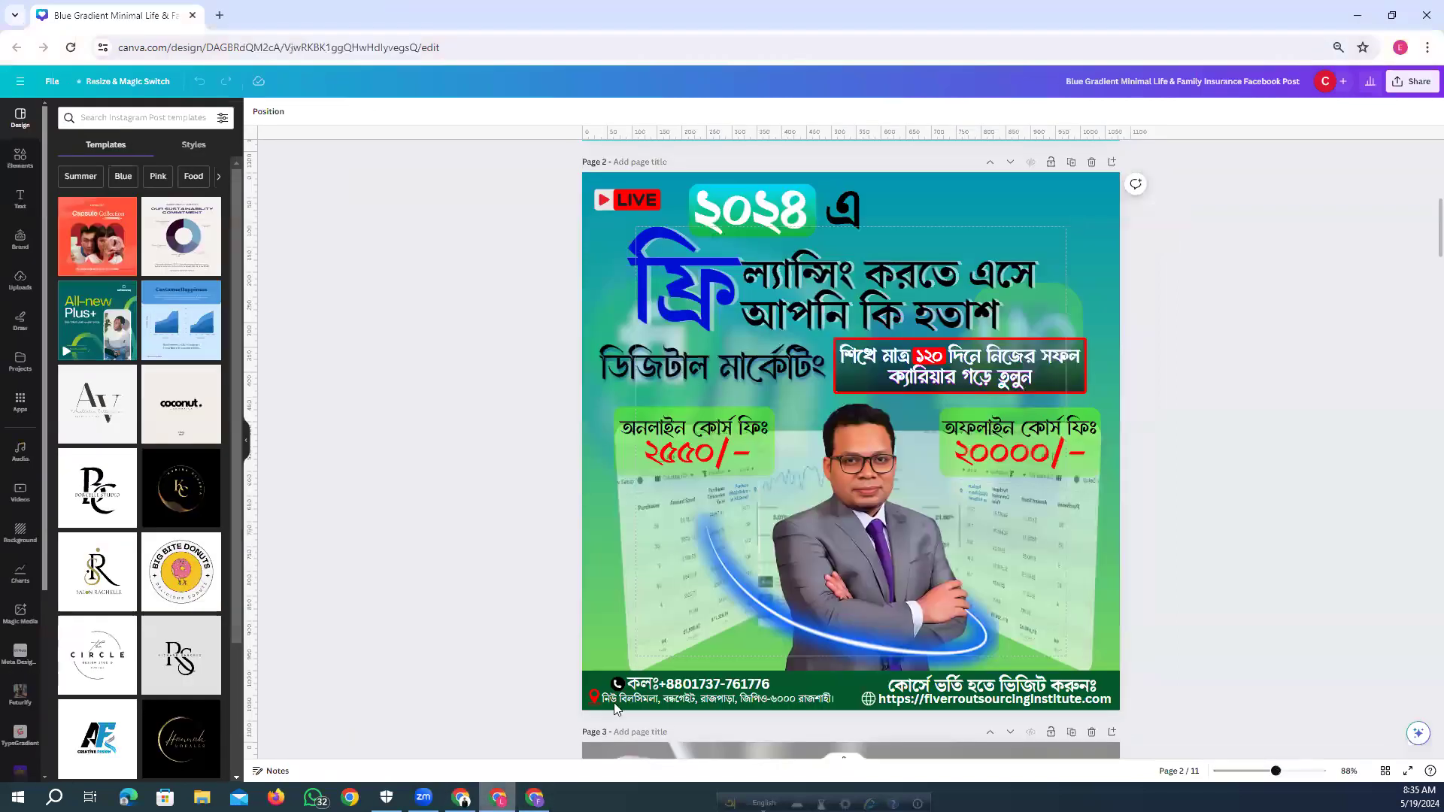
pyautogui.click(862, 456)
pyautogui.moveTo(862, 476); pyautogui.dragTo(830, 431)
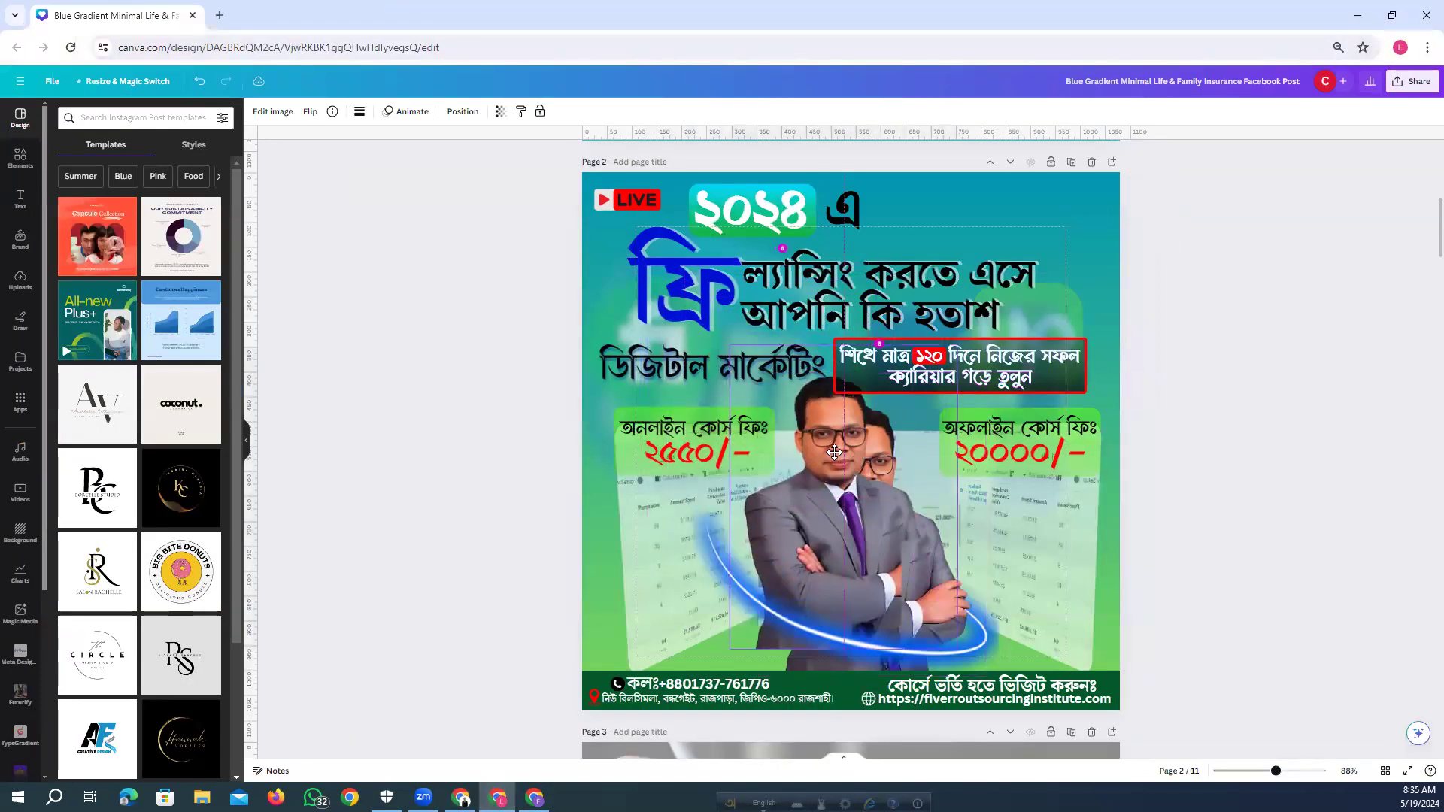
pyautogui.rightClick(836, 496)
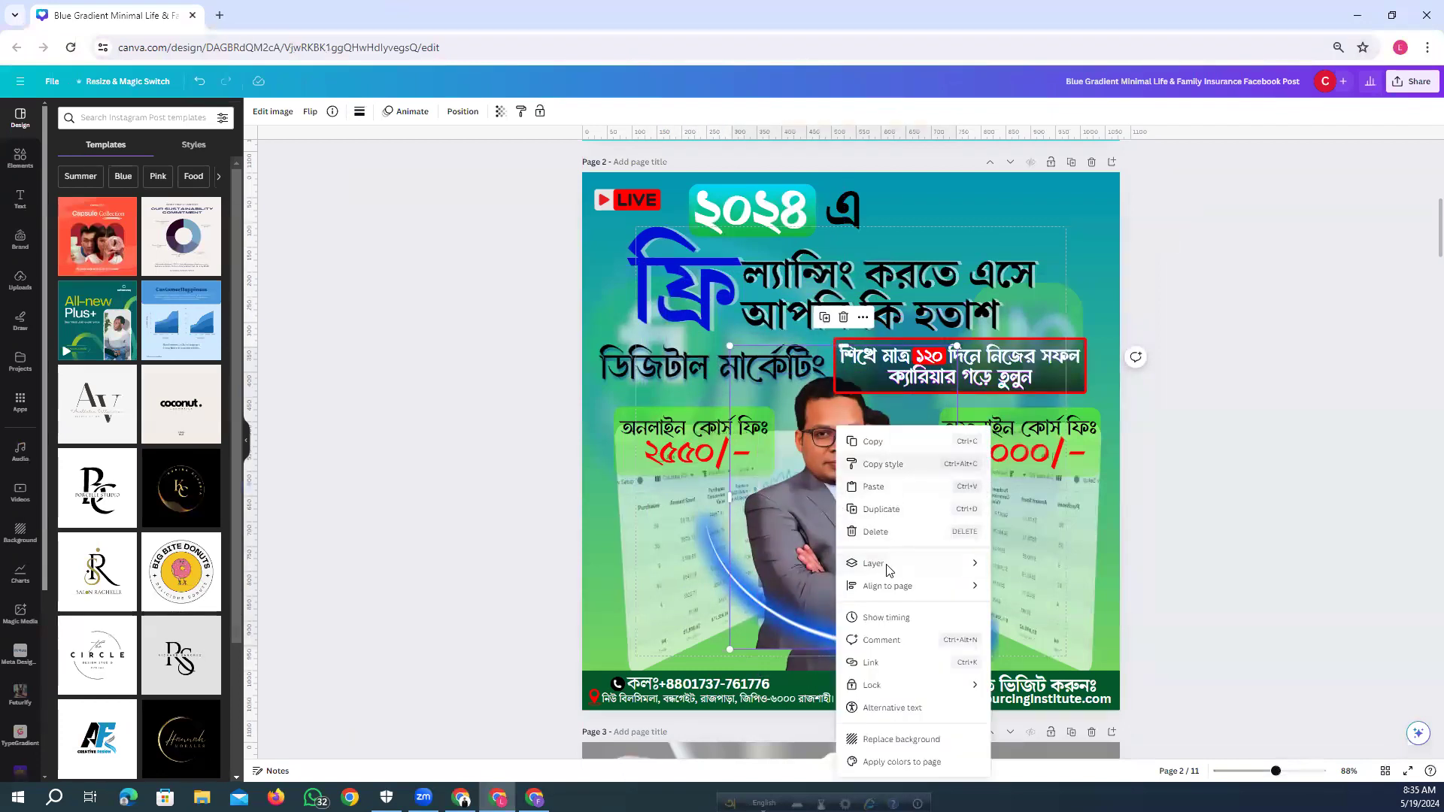
pyautogui.click(872, 442)
pyautogui.click(535, 798)
pyautogui.click(825, 468)
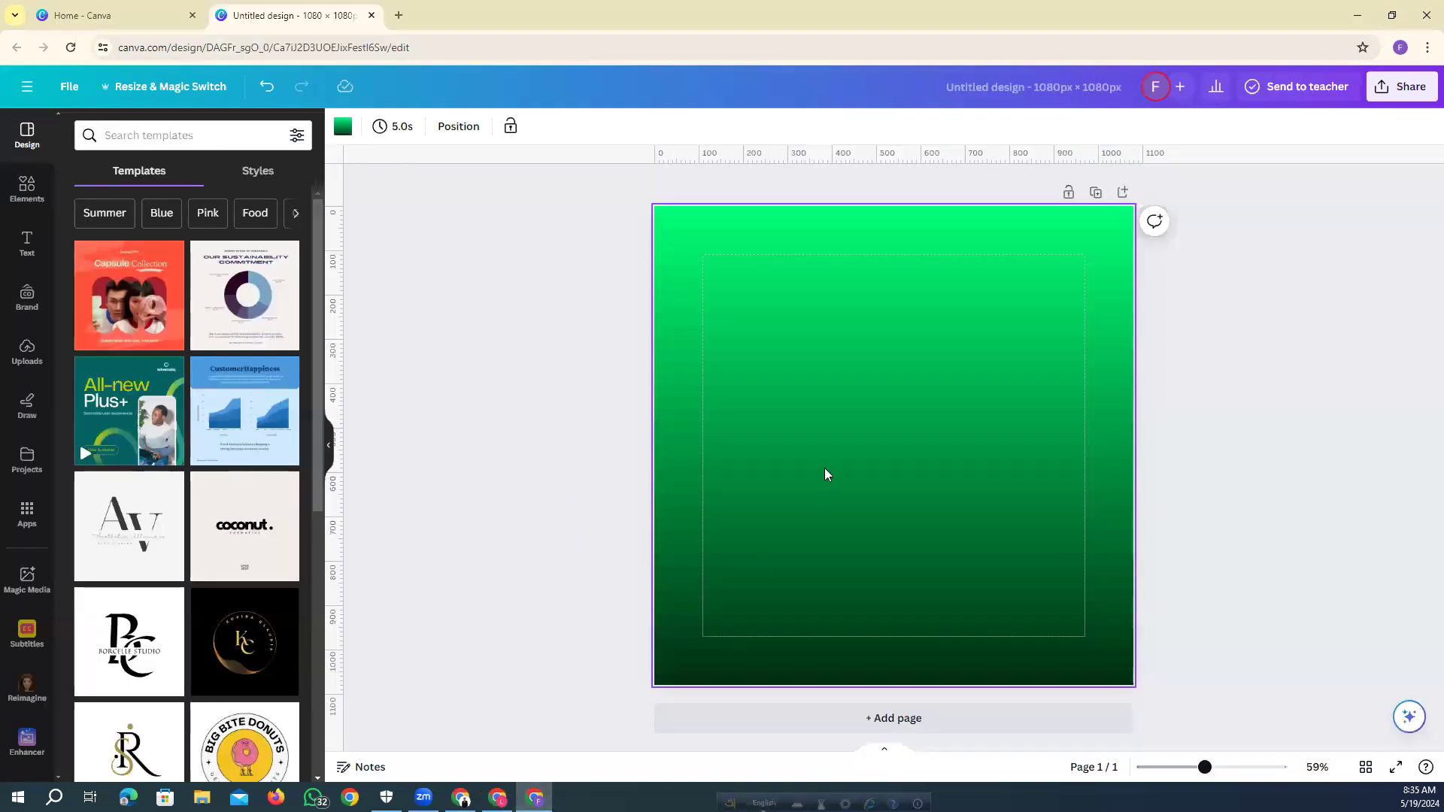
pyautogui.hotkey('ctrl', 'v')
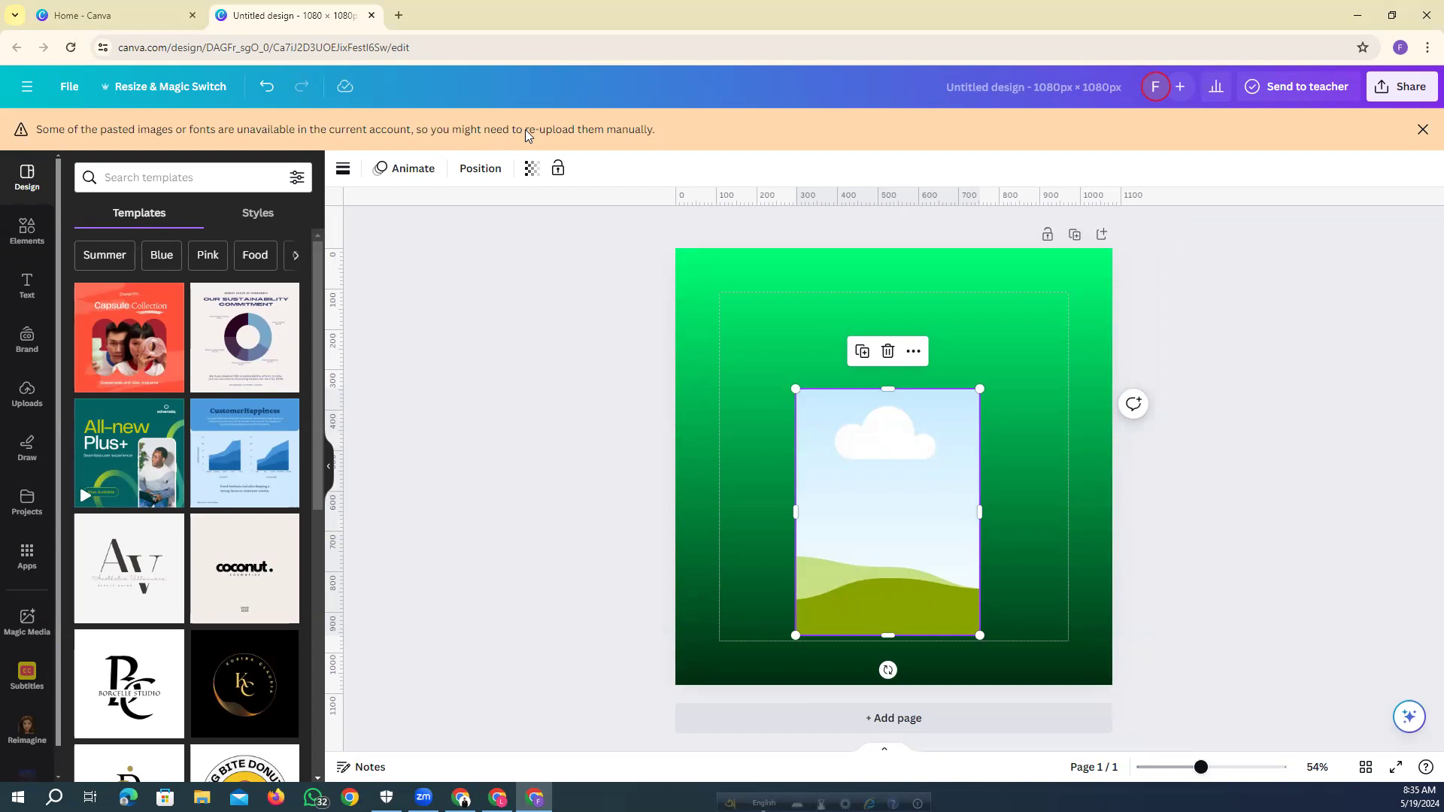
pyautogui.moveTo(889, 473); pyautogui.dragTo(881, 414)
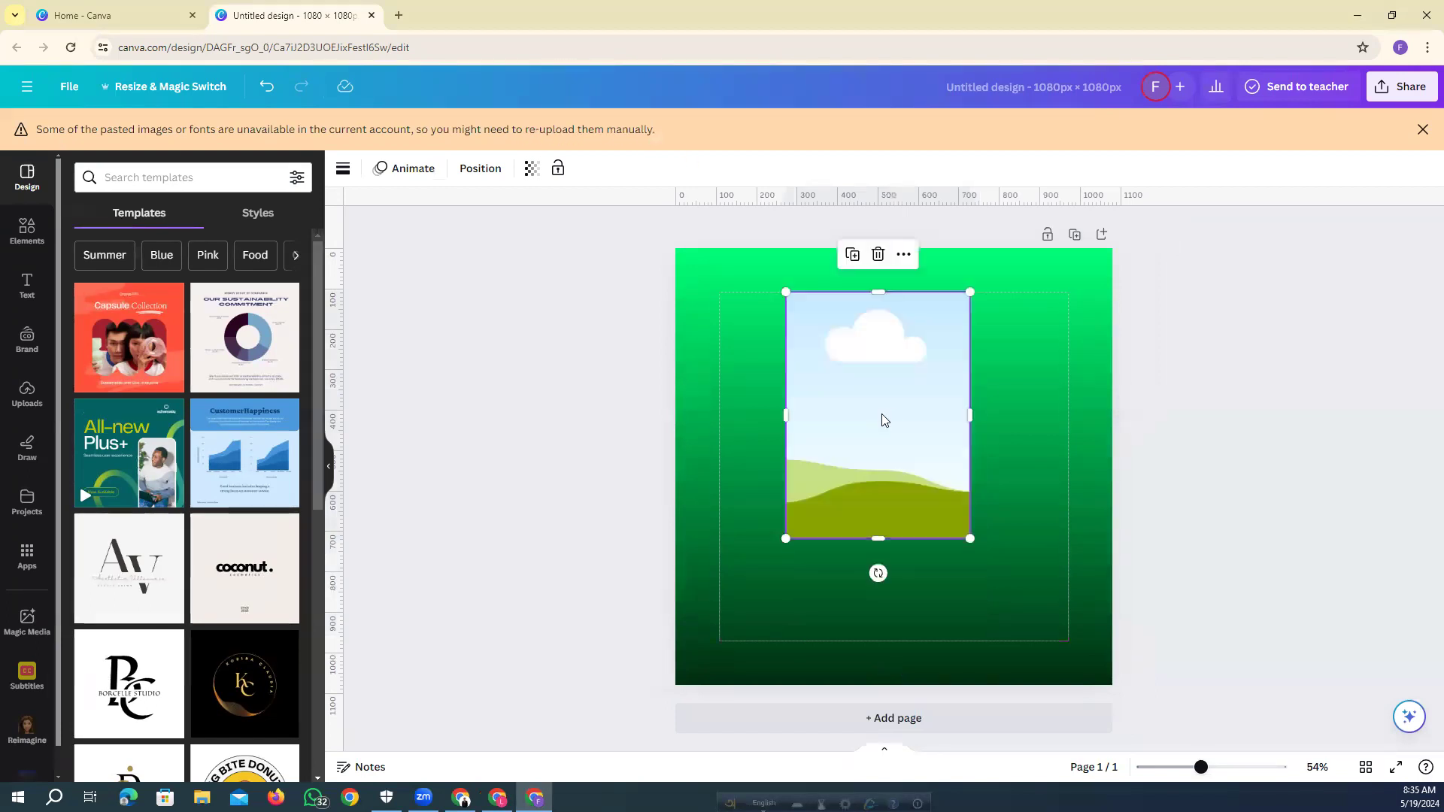
pyautogui.click(880, 256)
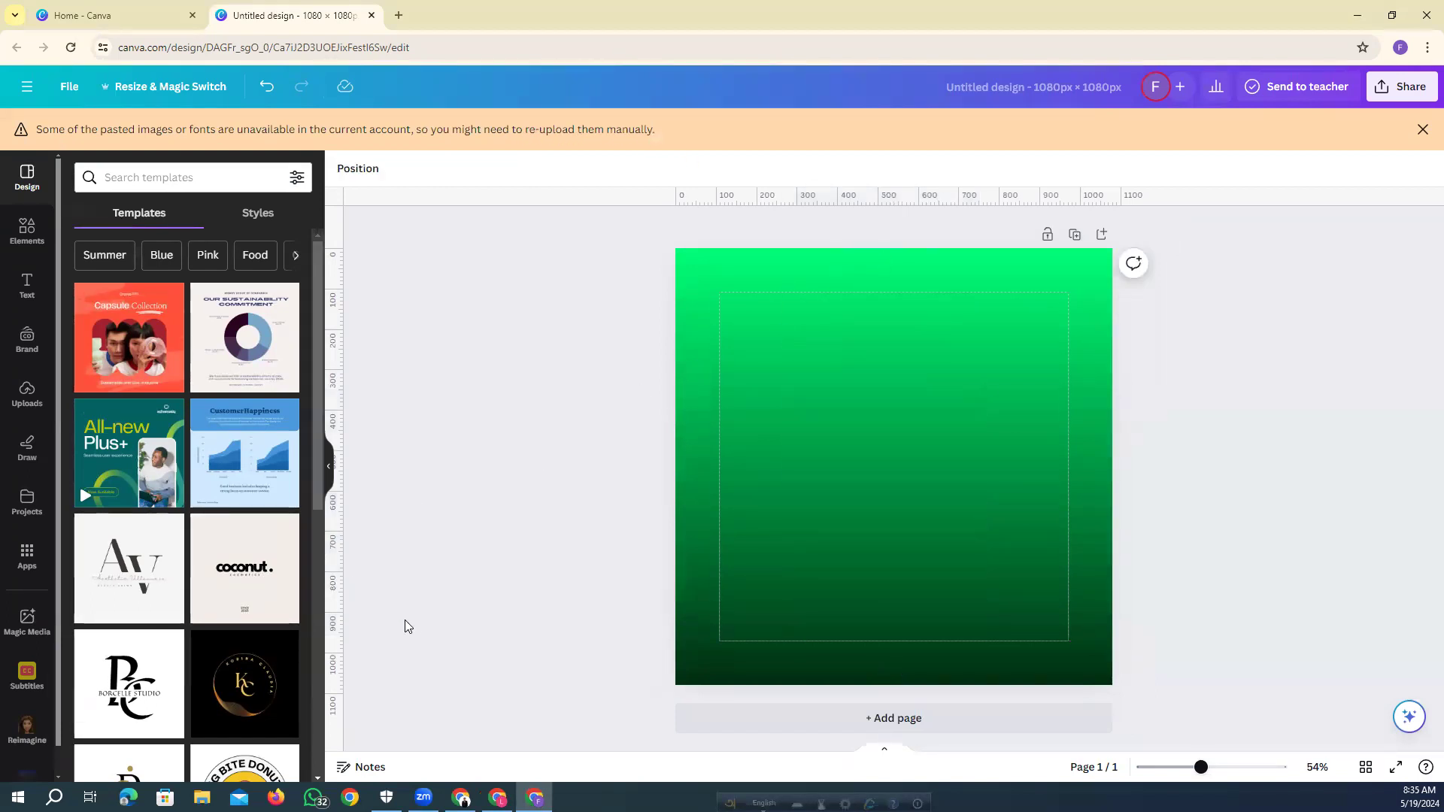
# Move the man's photo on the reference poster back to its original place above the footer.
pyautogui.click(497, 797)
pyautogui.moveTo(833, 562); pyautogui.dragTo(860, 579)
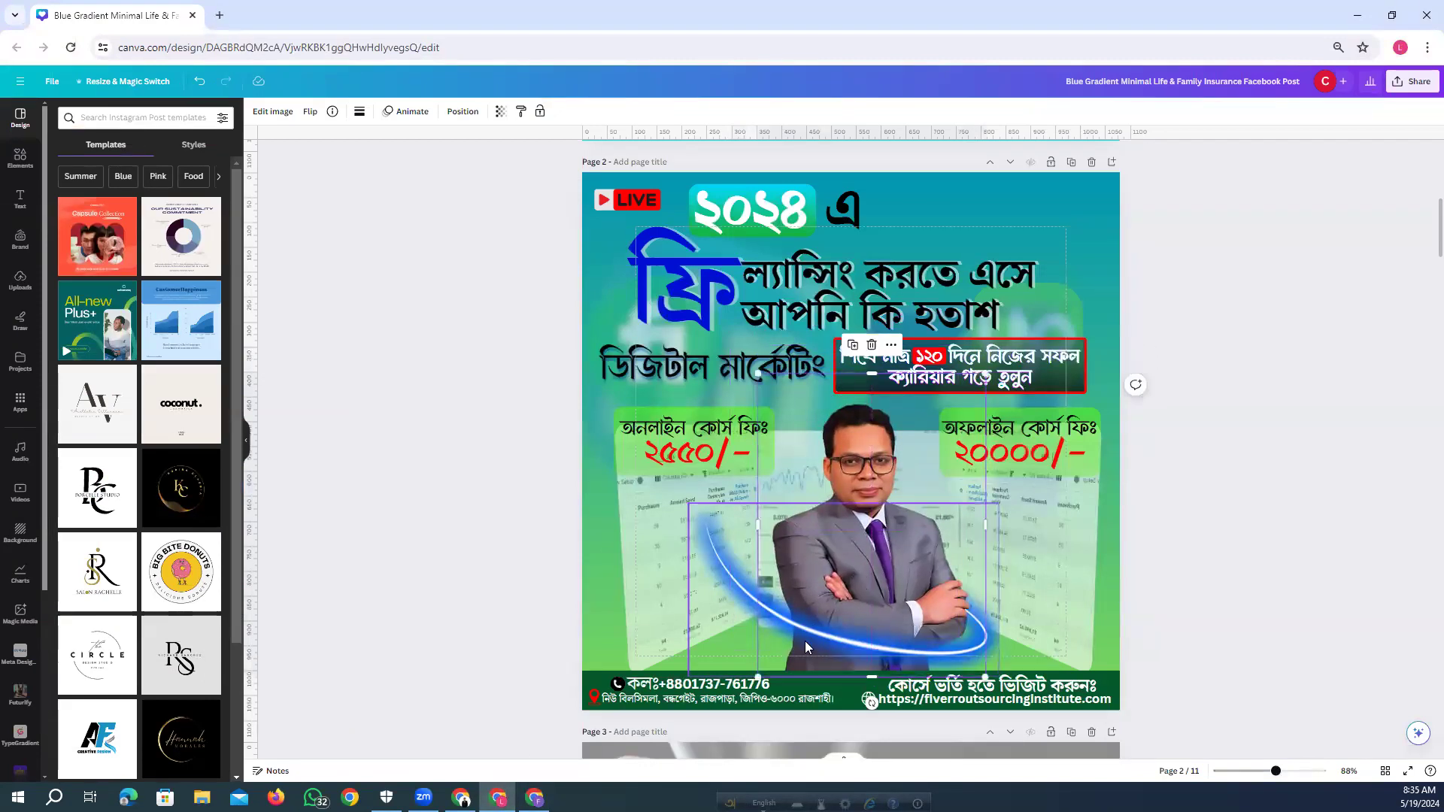
pyautogui.scroll(-4, 805, 644)
pyautogui.scroll(3, 805, 647)
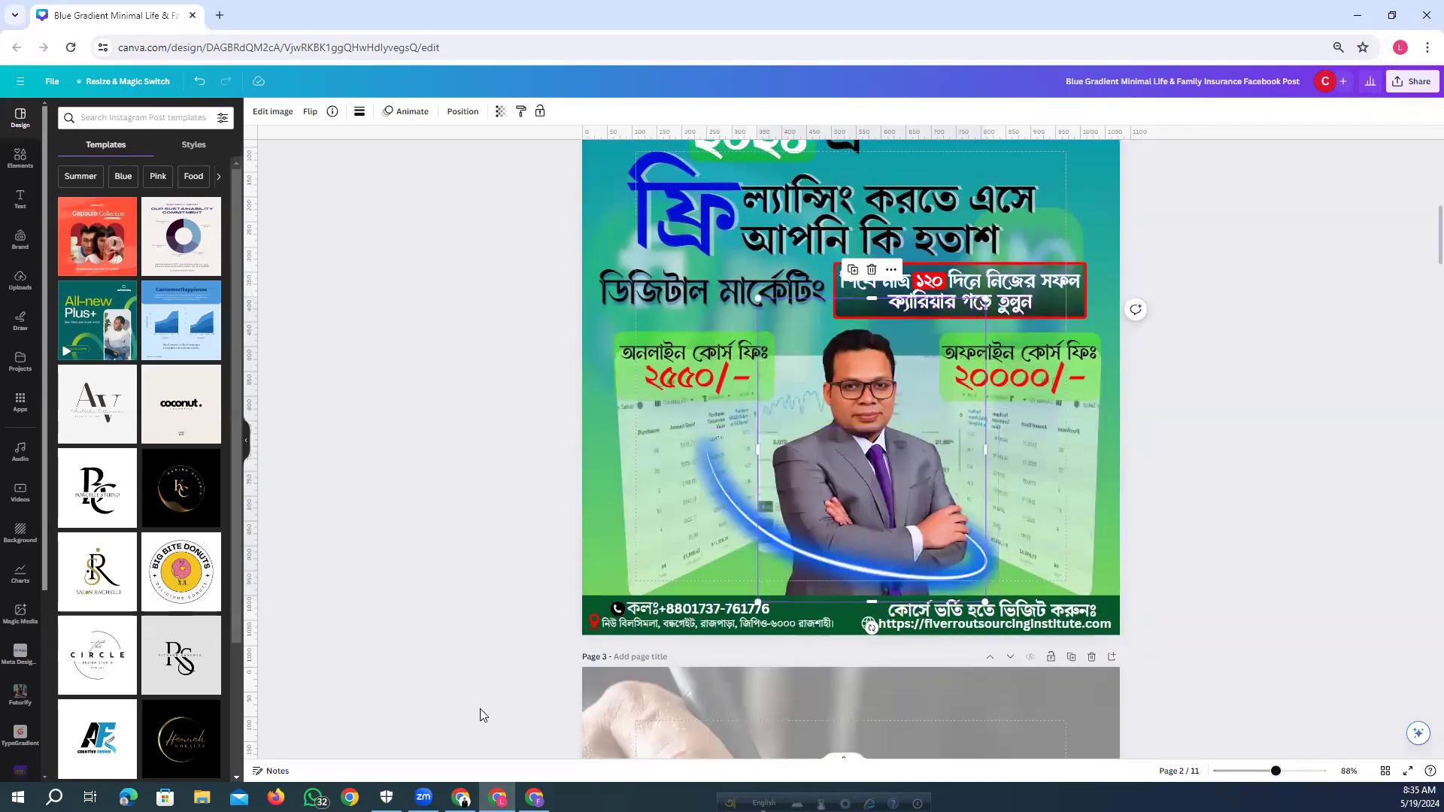
# Place the uploaded portrait of the man in the grey suit slightly above the new design's centre and dismiss the unavailable-images notice.
pyautogui.click(534, 797)
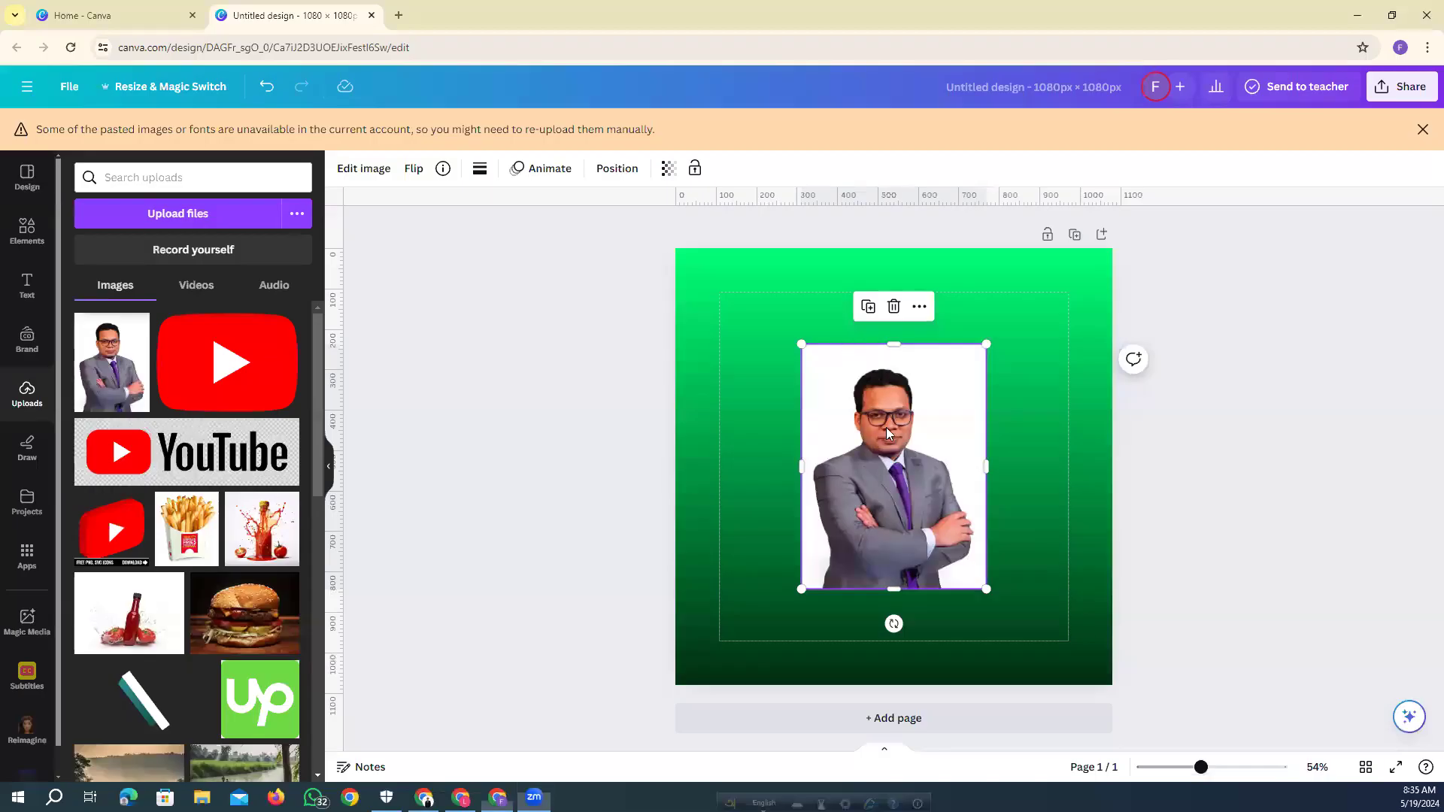
pyautogui.moveTo(882, 441); pyautogui.dragTo(875, 422)
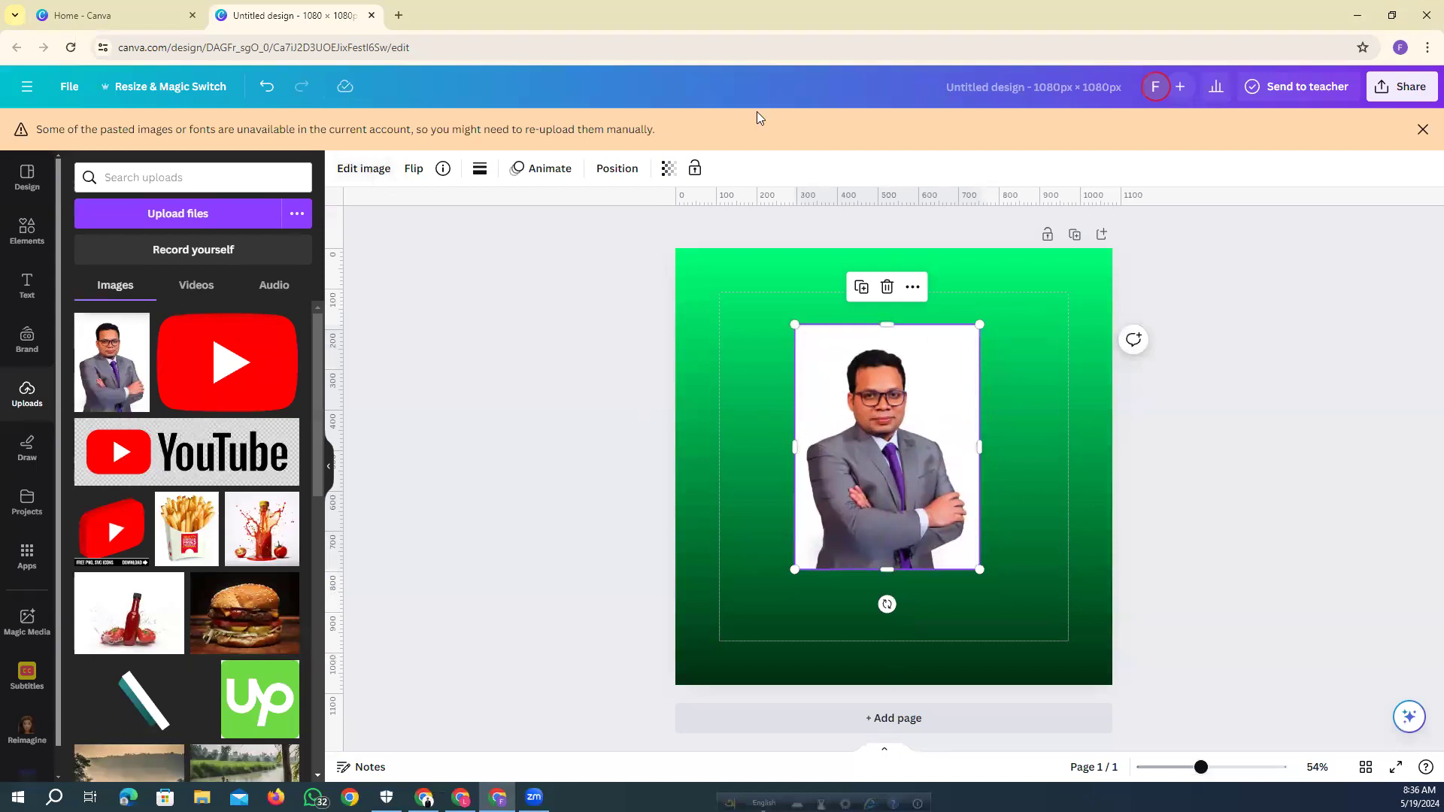
pyautogui.click(1422, 129)
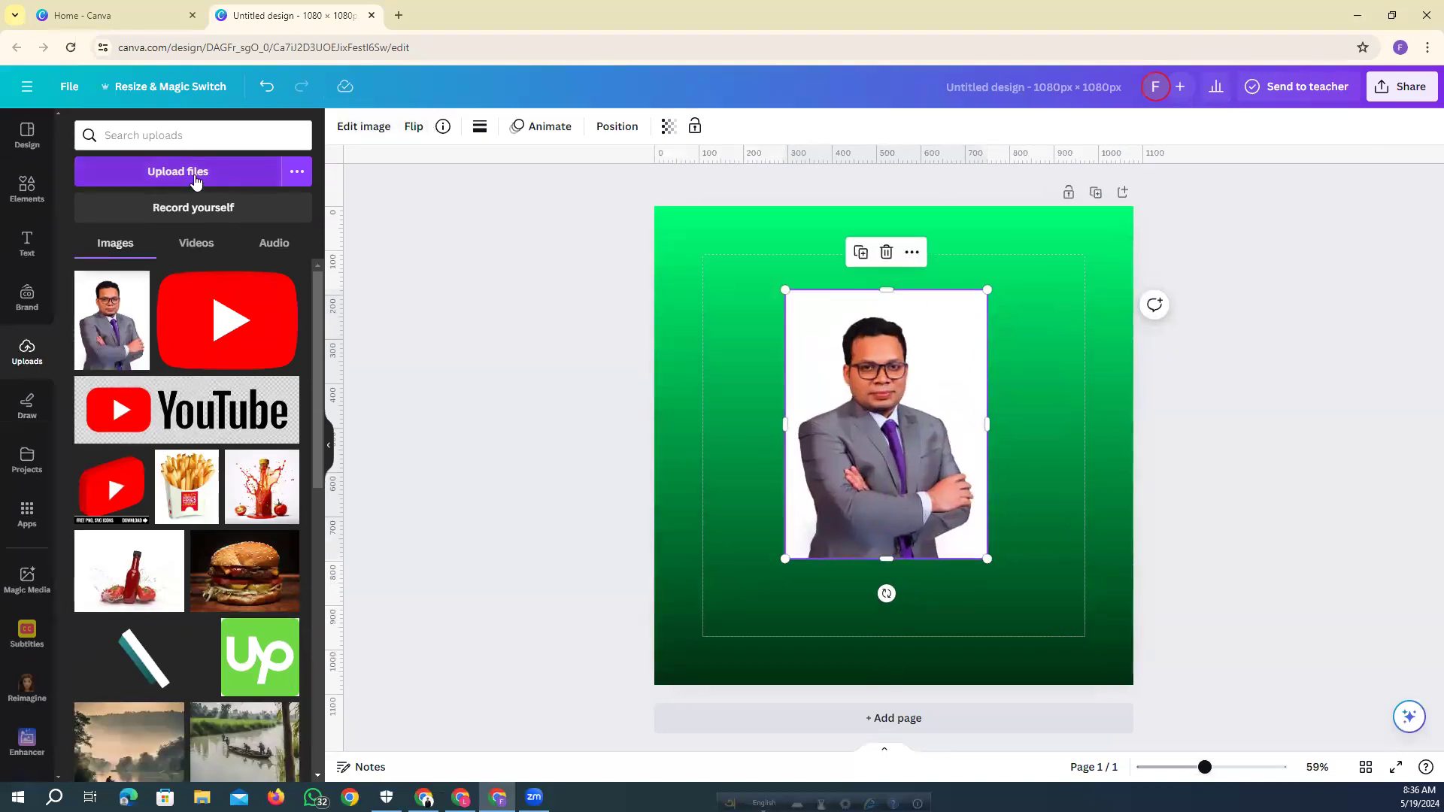
# Remove the background from the man's photo, and resize and position the cut-out slightly below the design's centre.
pyautogui.click(353, 128)
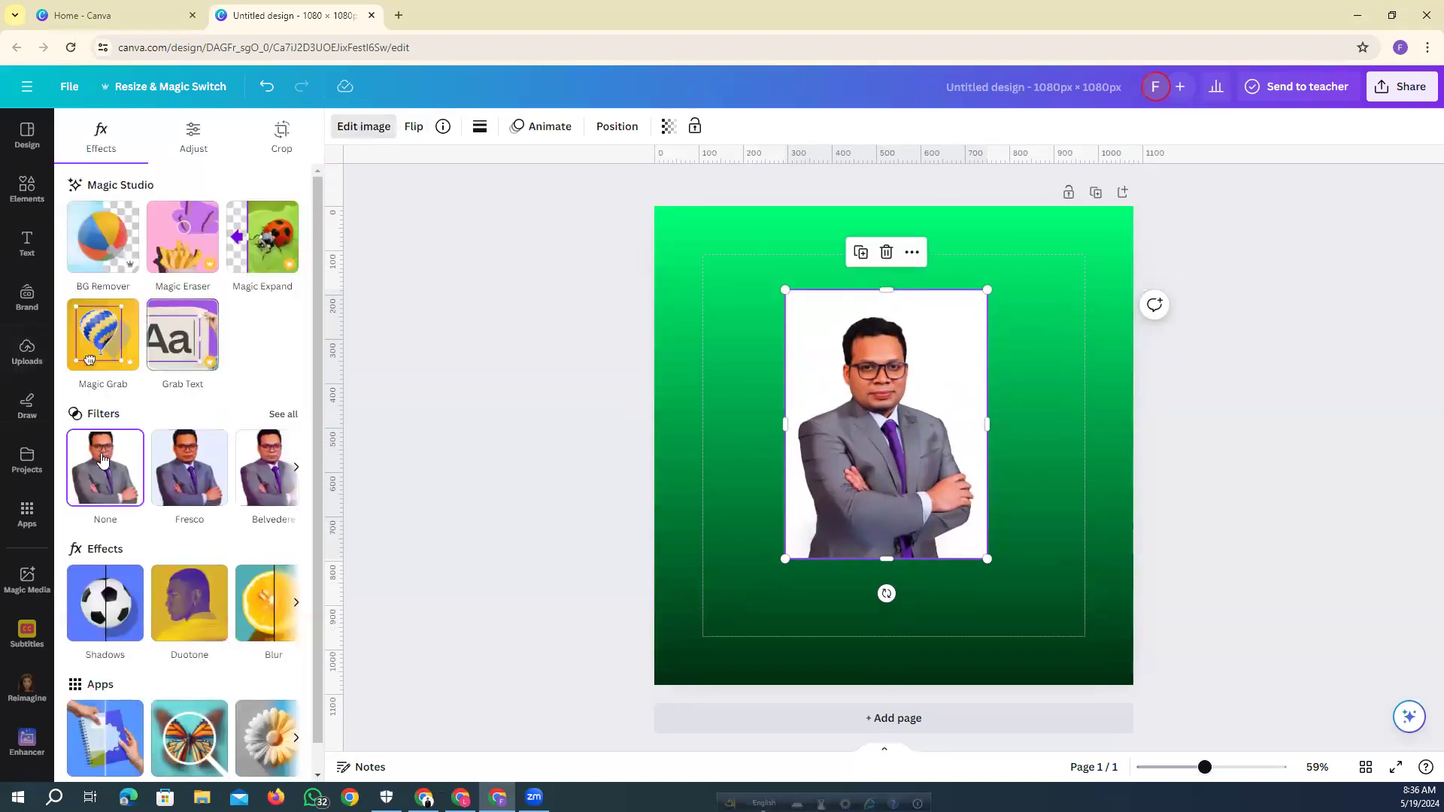
pyautogui.click(103, 237)
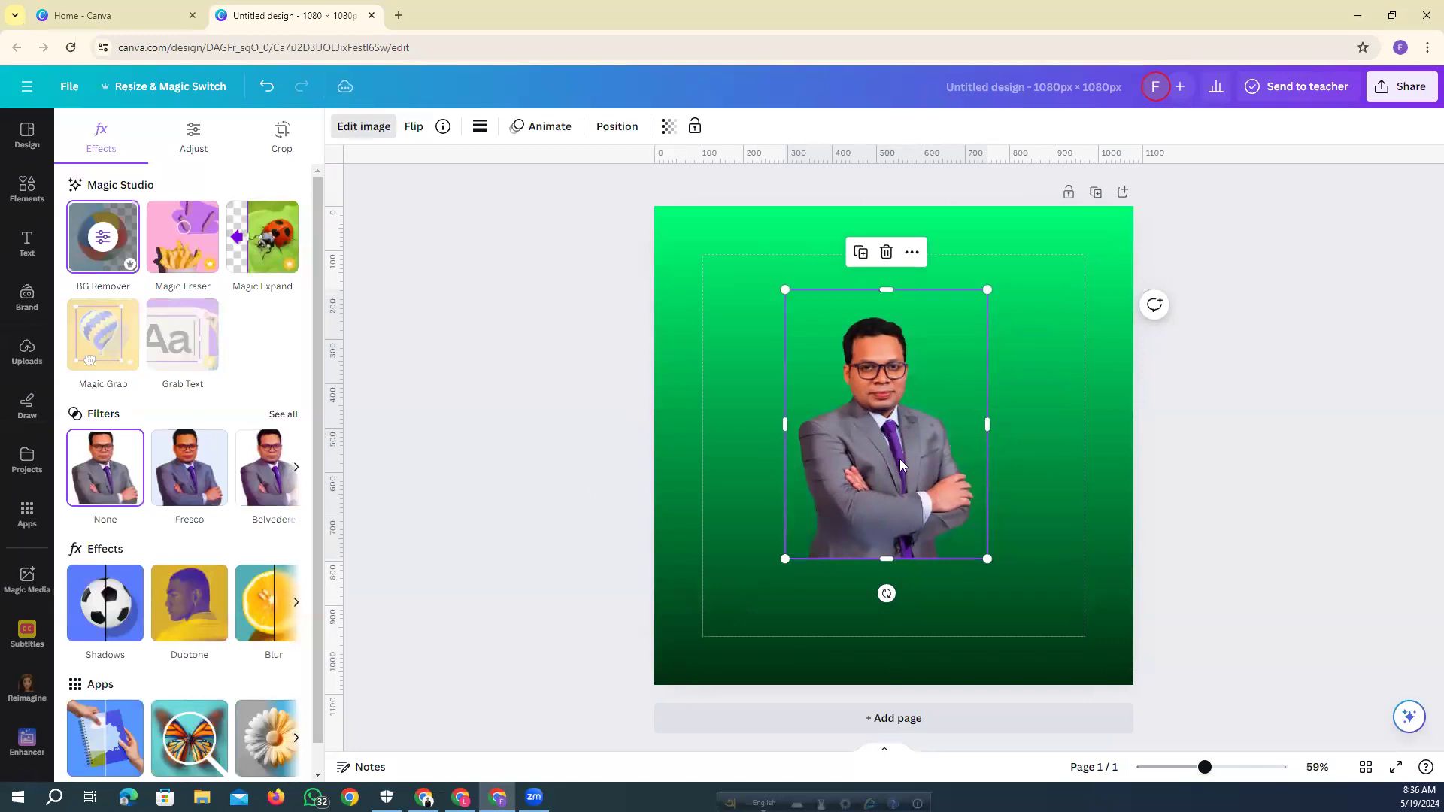
pyautogui.click(944, 496)
pyautogui.moveTo(989, 563); pyautogui.dragTo(1051, 639)
pyautogui.moveTo(925, 586); pyautogui.dragTo(924, 560)
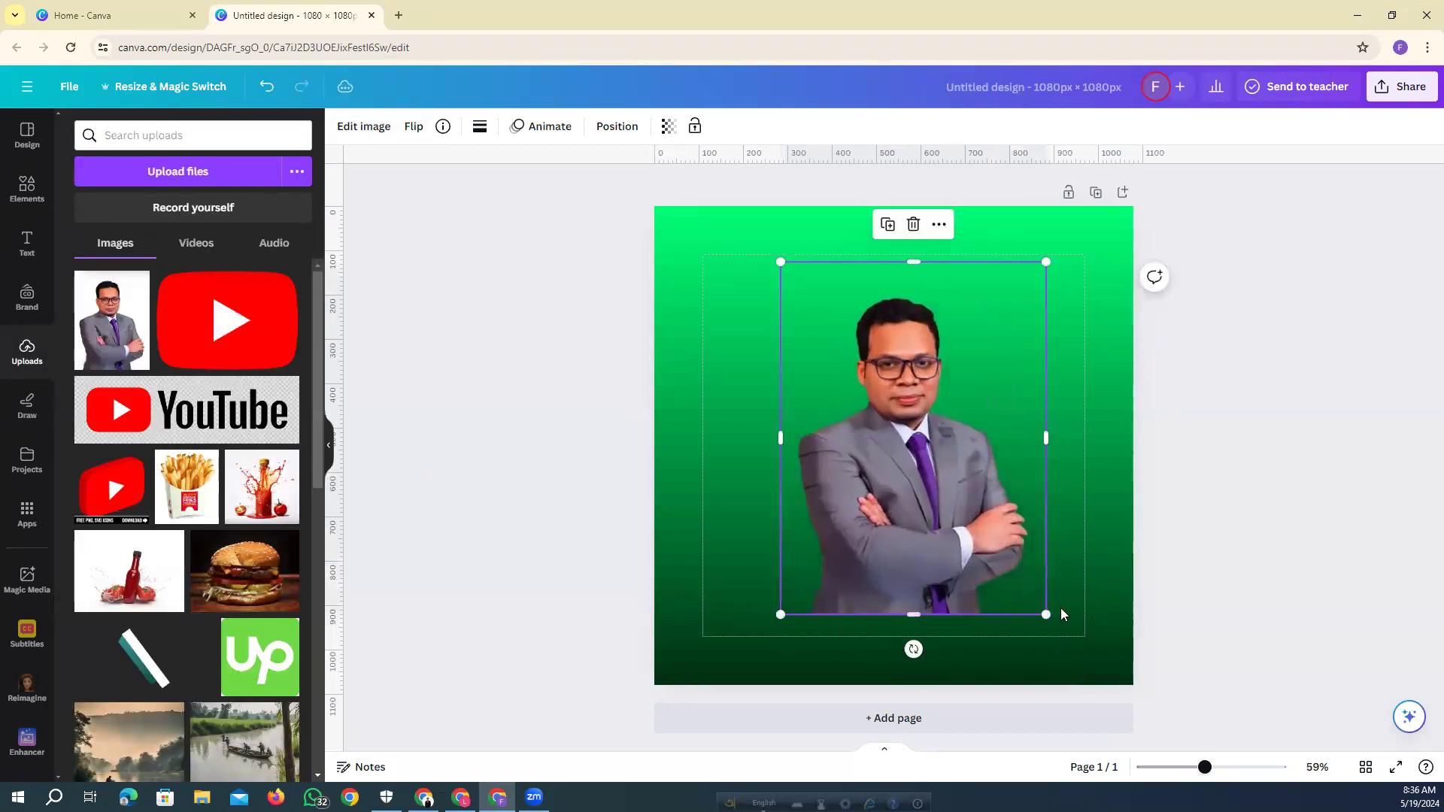
pyautogui.moveTo(1049, 614); pyautogui.dragTo(1000, 549)
pyautogui.moveTo(932, 482); pyautogui.dragTo(937, 513)
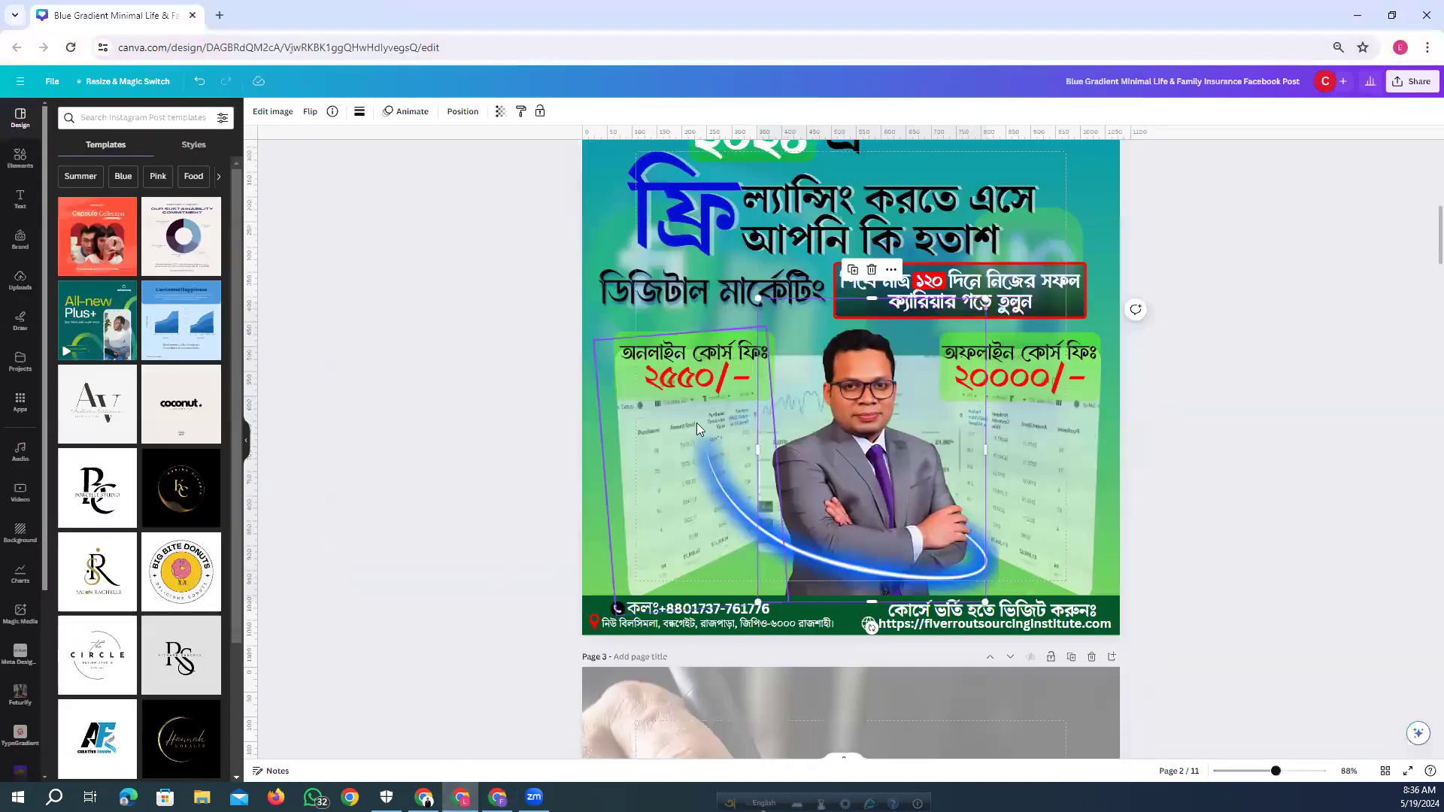
# Shift the slanted report screenshots on both sides of the man in the reference poster.
pyautogui.moveTo(647, 411); pyautogui.dragTo(606, 463)
pyautogui.moveTo(1081, 468); pyautogui.dragTo(1051, 478)
pyautogui.moveTo(619, 515); pyautogui.dragTo(654, 490)
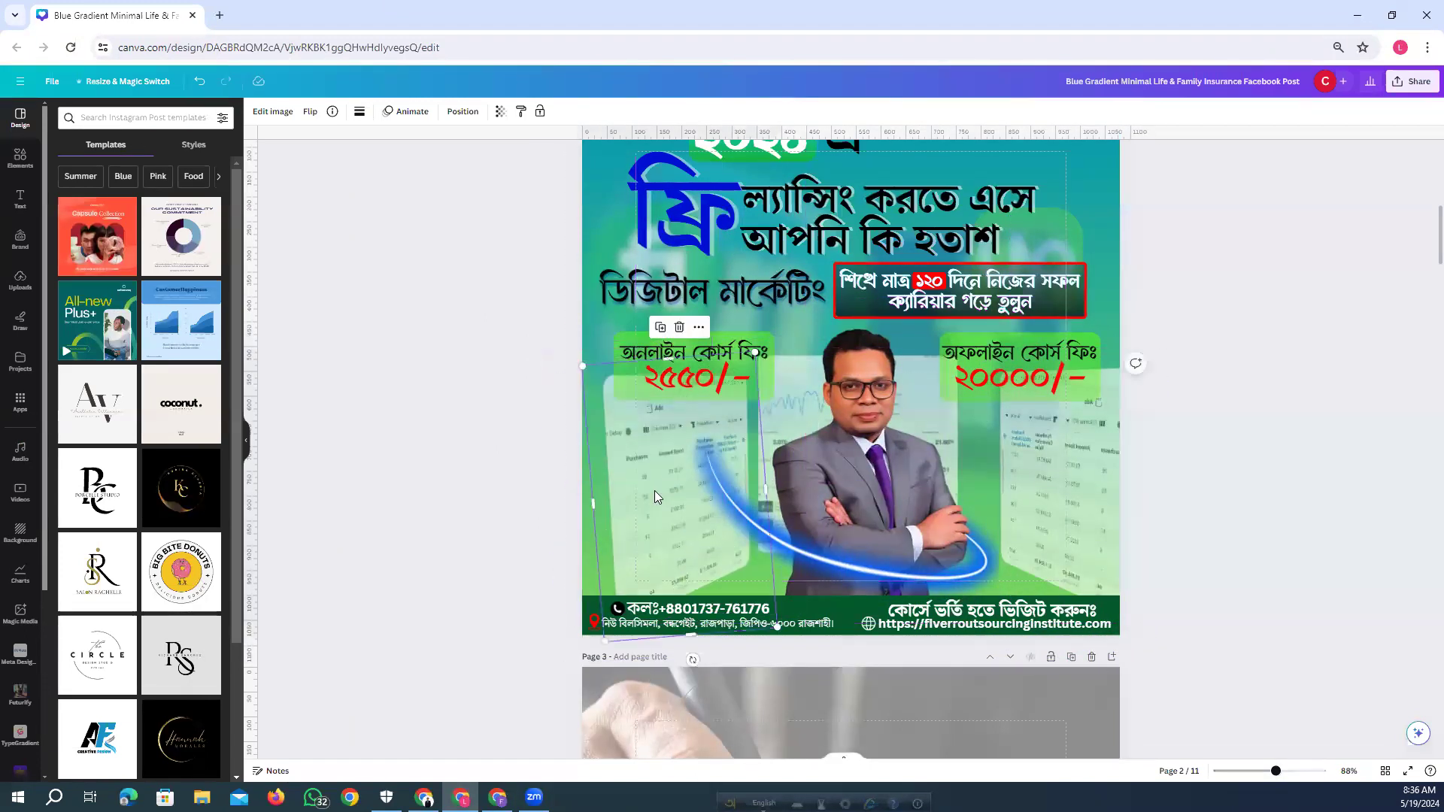
# Switch back to the new design's browser window and open the bookmarked 3D Transformer site in a new tab.
pyautogui.click(497, 786)
pyautogui.click(393, 15)
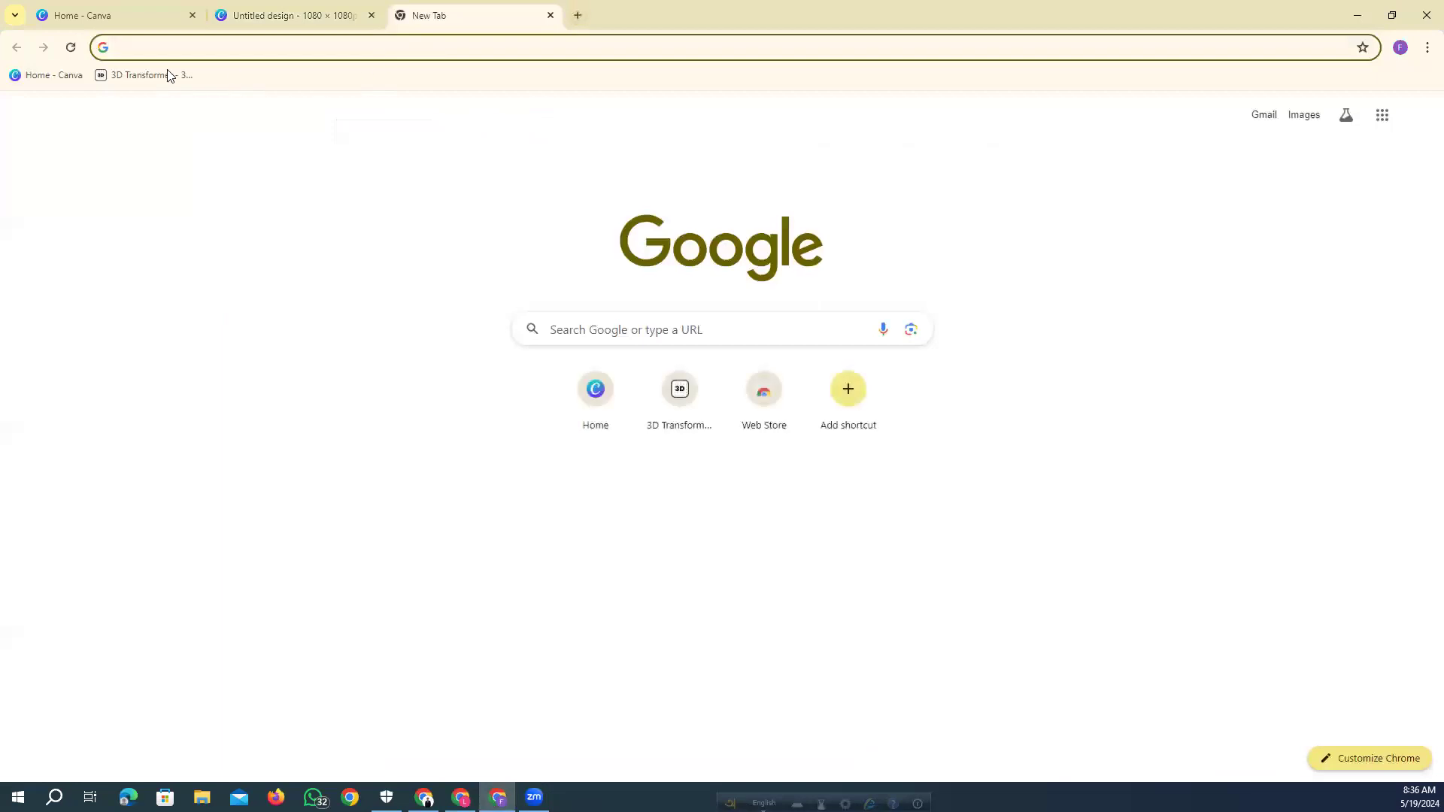
pyautogui.click(324, 14)
pyautogui.click(432, 3)
pyautogui.click(139, 75)
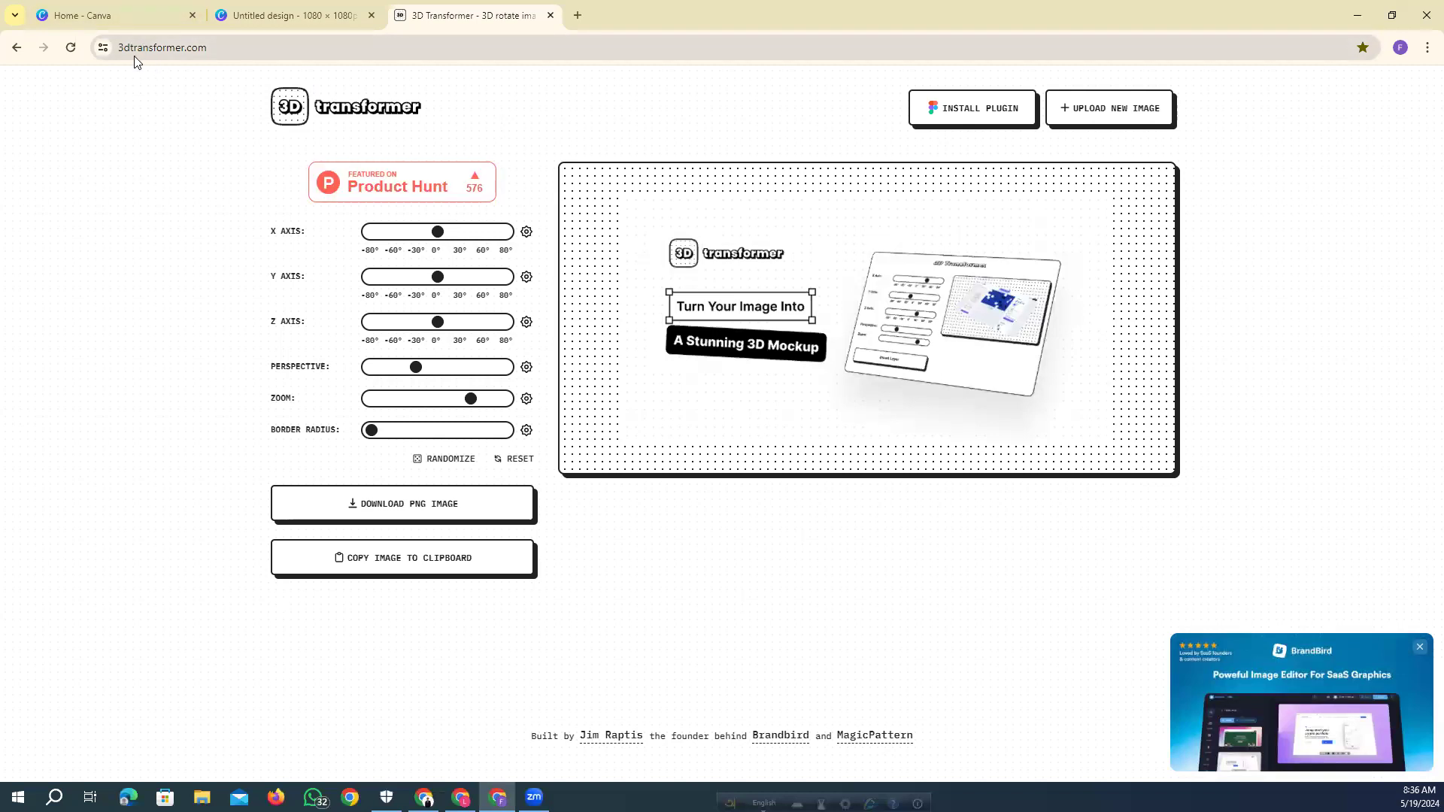
# Copy the 3dtransformer.com web address.
pyautogui.click(213, 47)
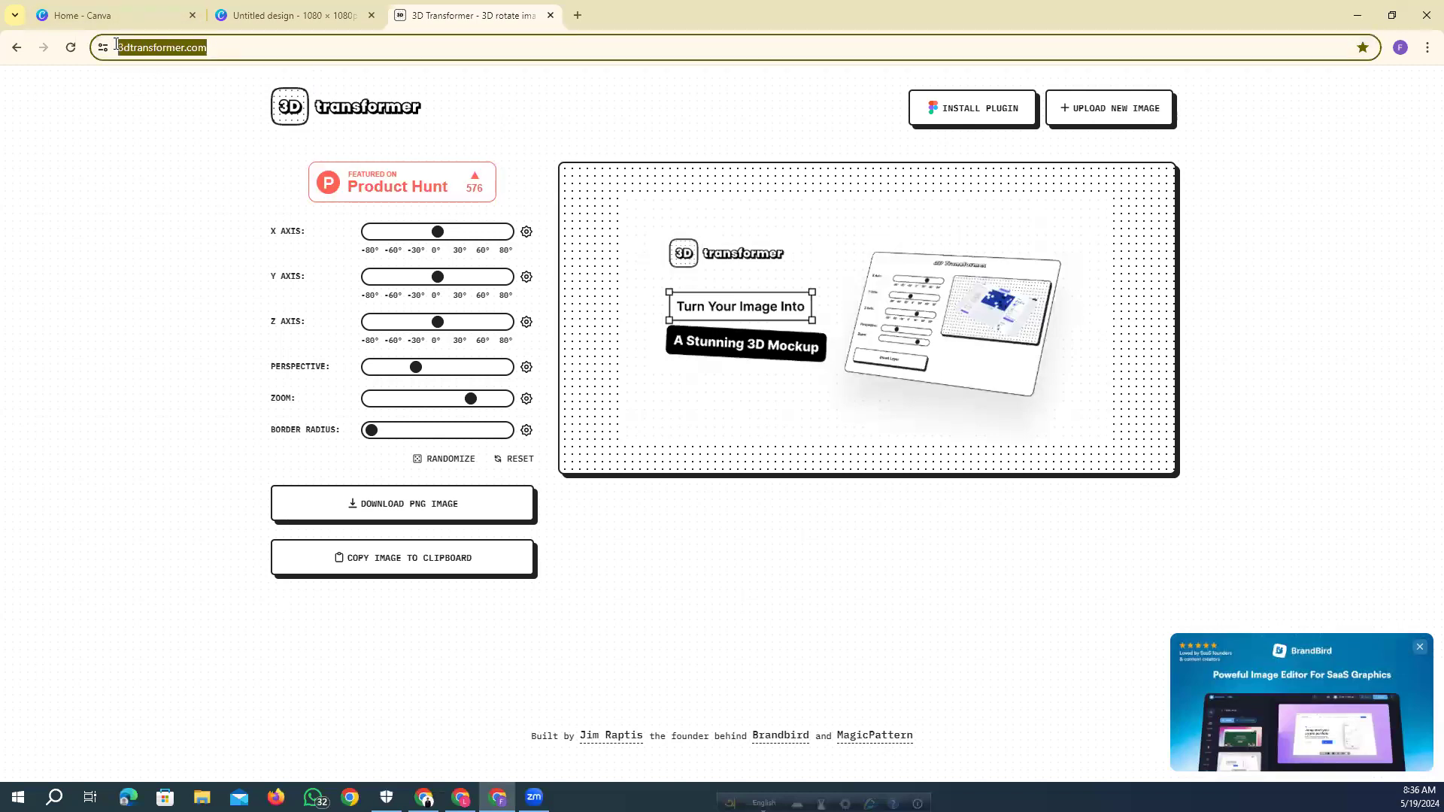
pyautogui.rightClick(143, 46)
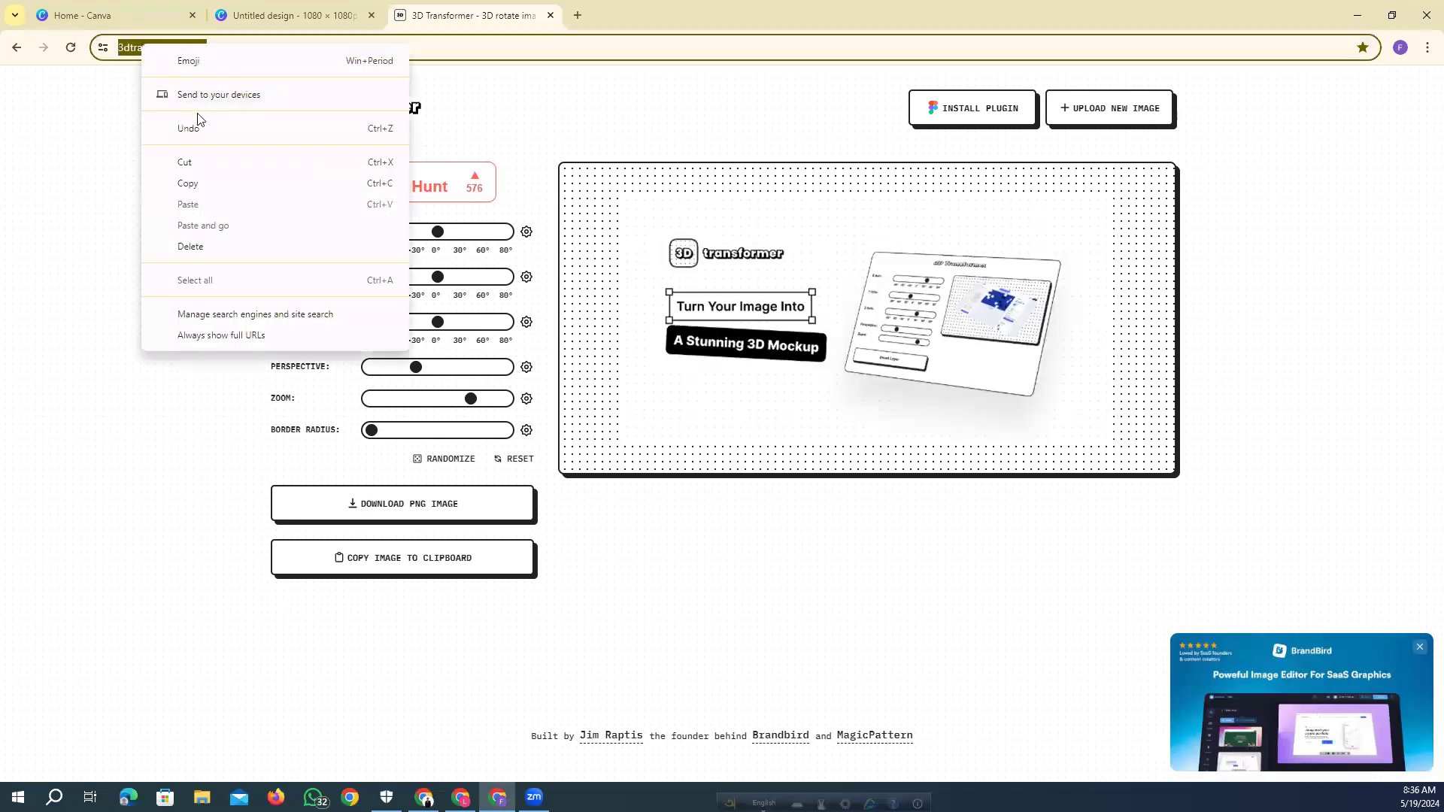
pyautogui.click(191, 182)
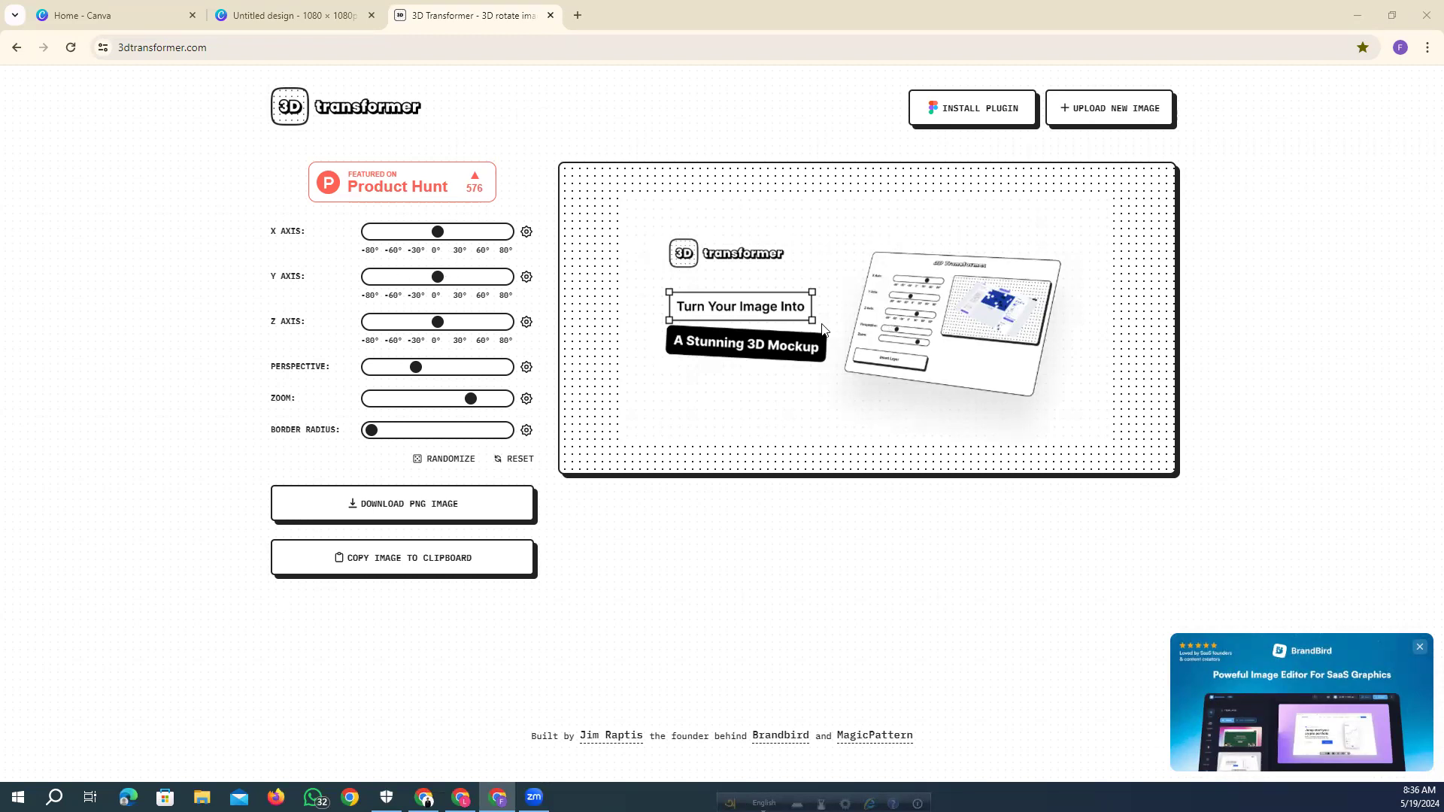
# Upload the COL-High-ROAS-Sept-2 image from the Pictures folder to 3D Transformer.
pyautogui.click(1111, 111)
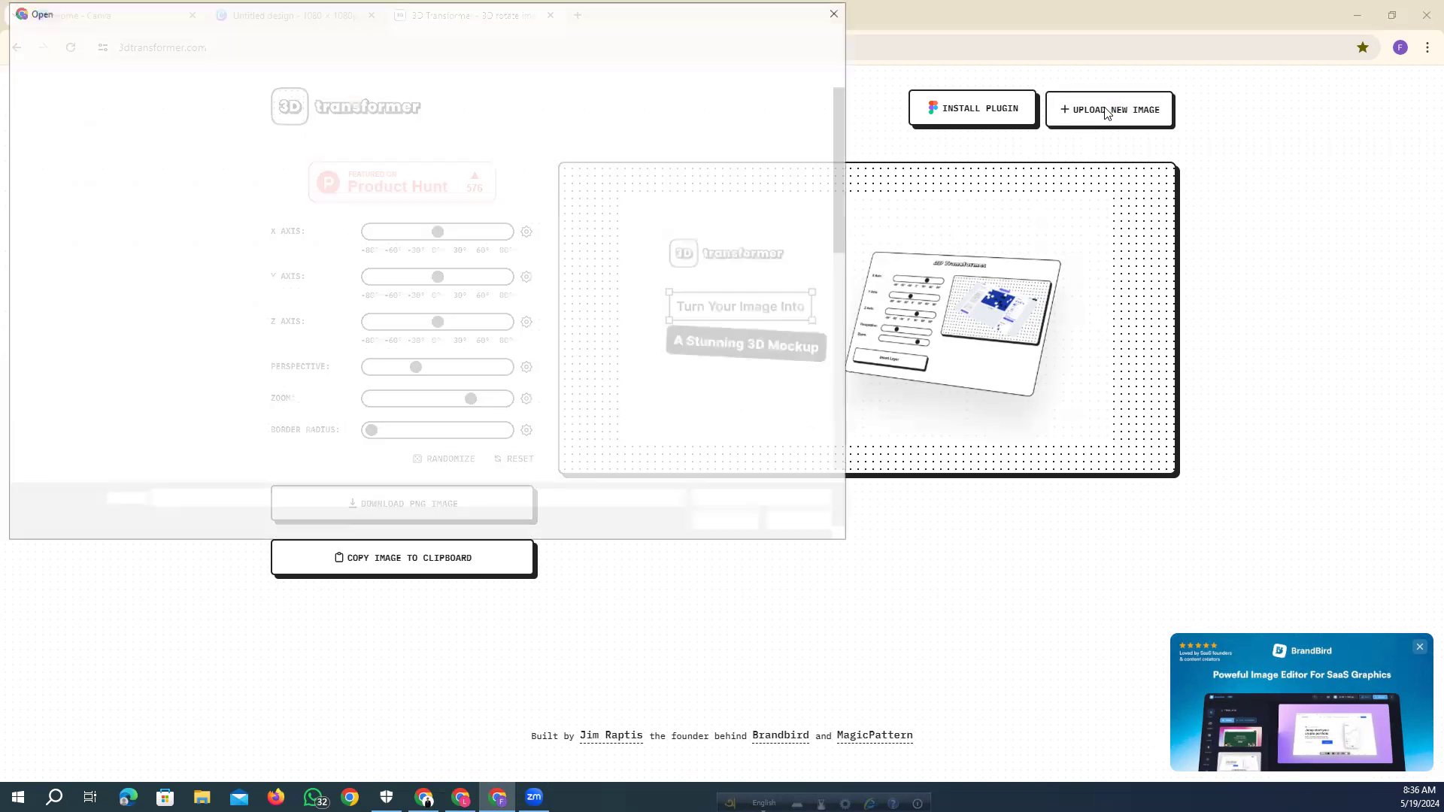
pyautogui.scroll(-10, 640, 337)
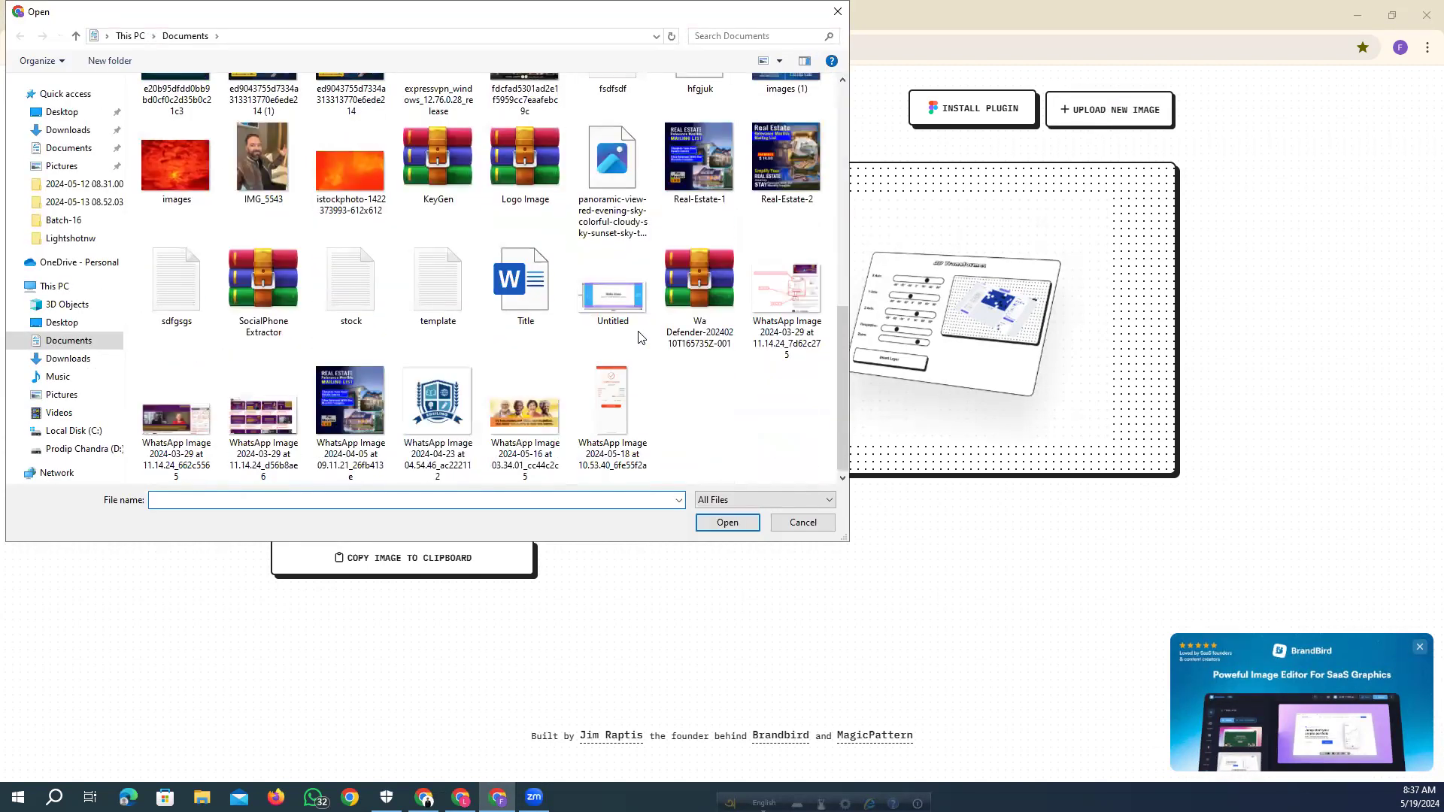
pyautogui.scroll(10, 639, 337)
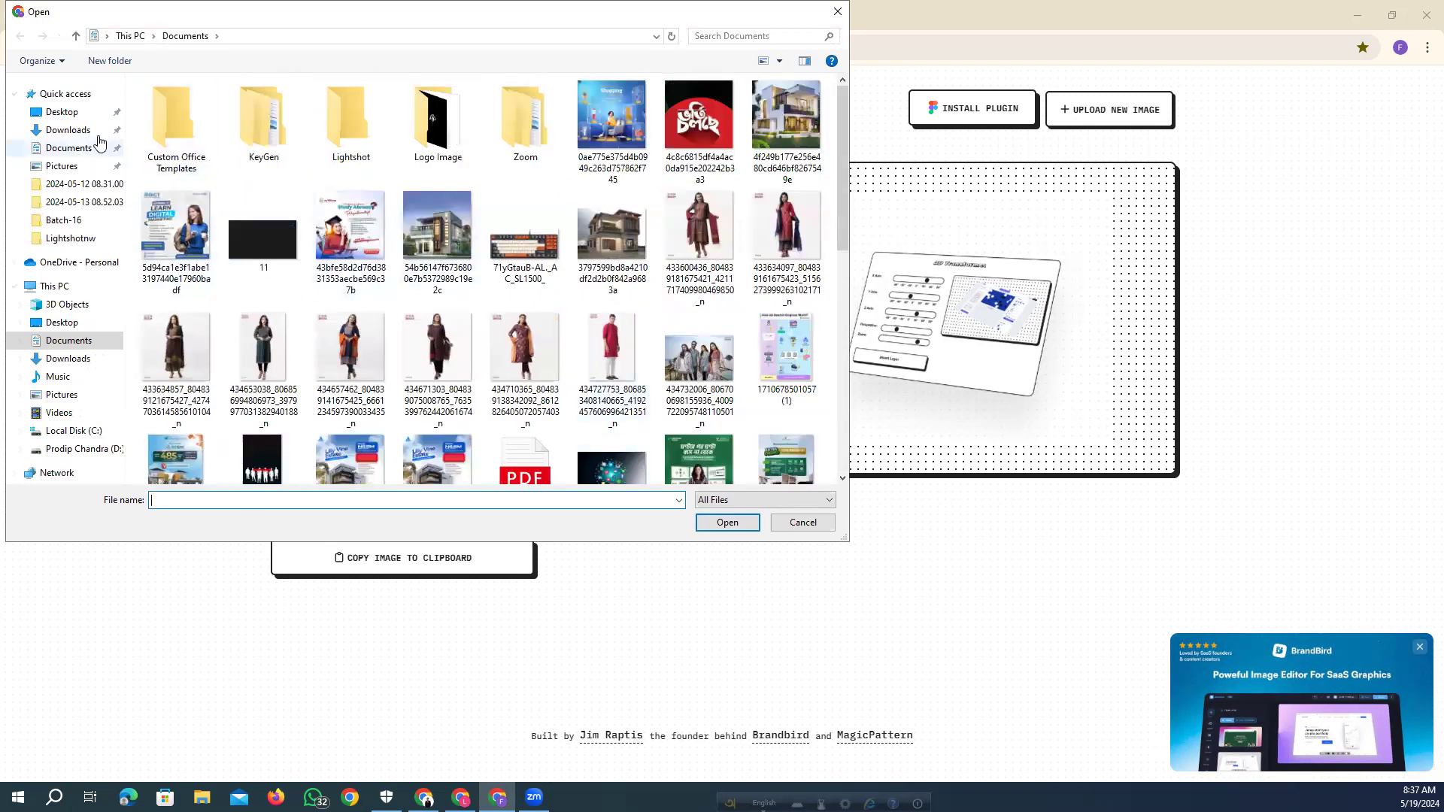
pyautogui.click(73, 149)
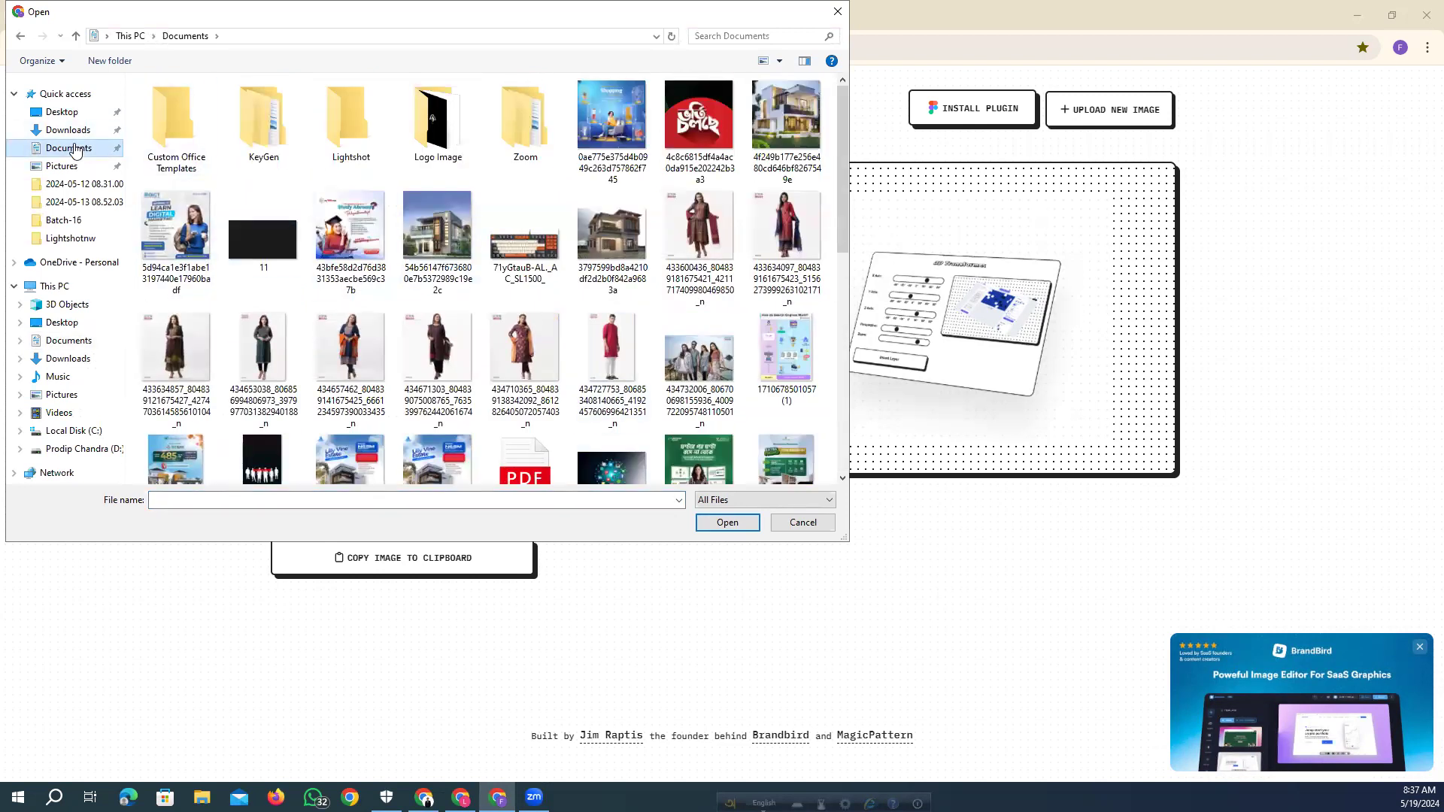
pyautogui.click(73, 168)
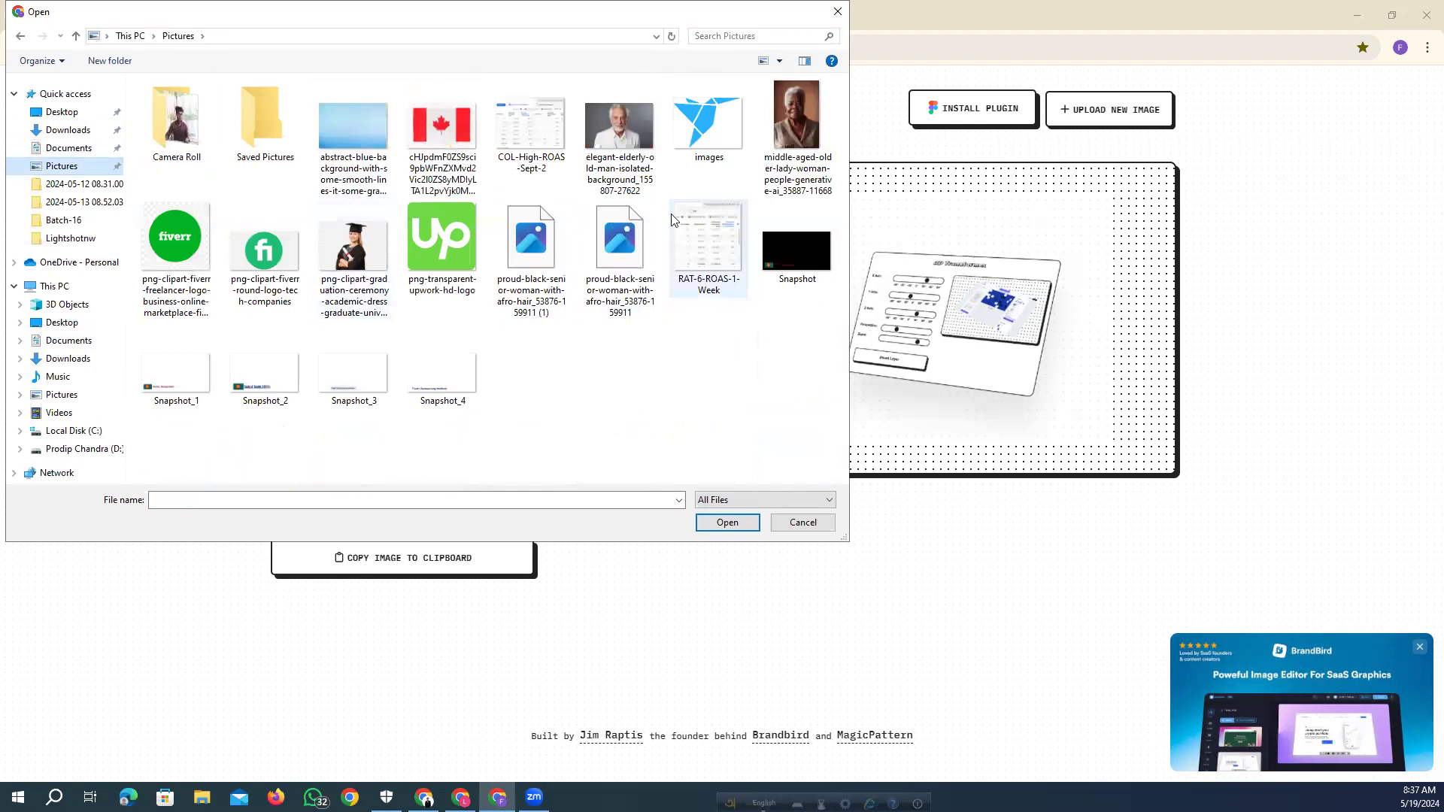
pyautogui.click(556, 139)
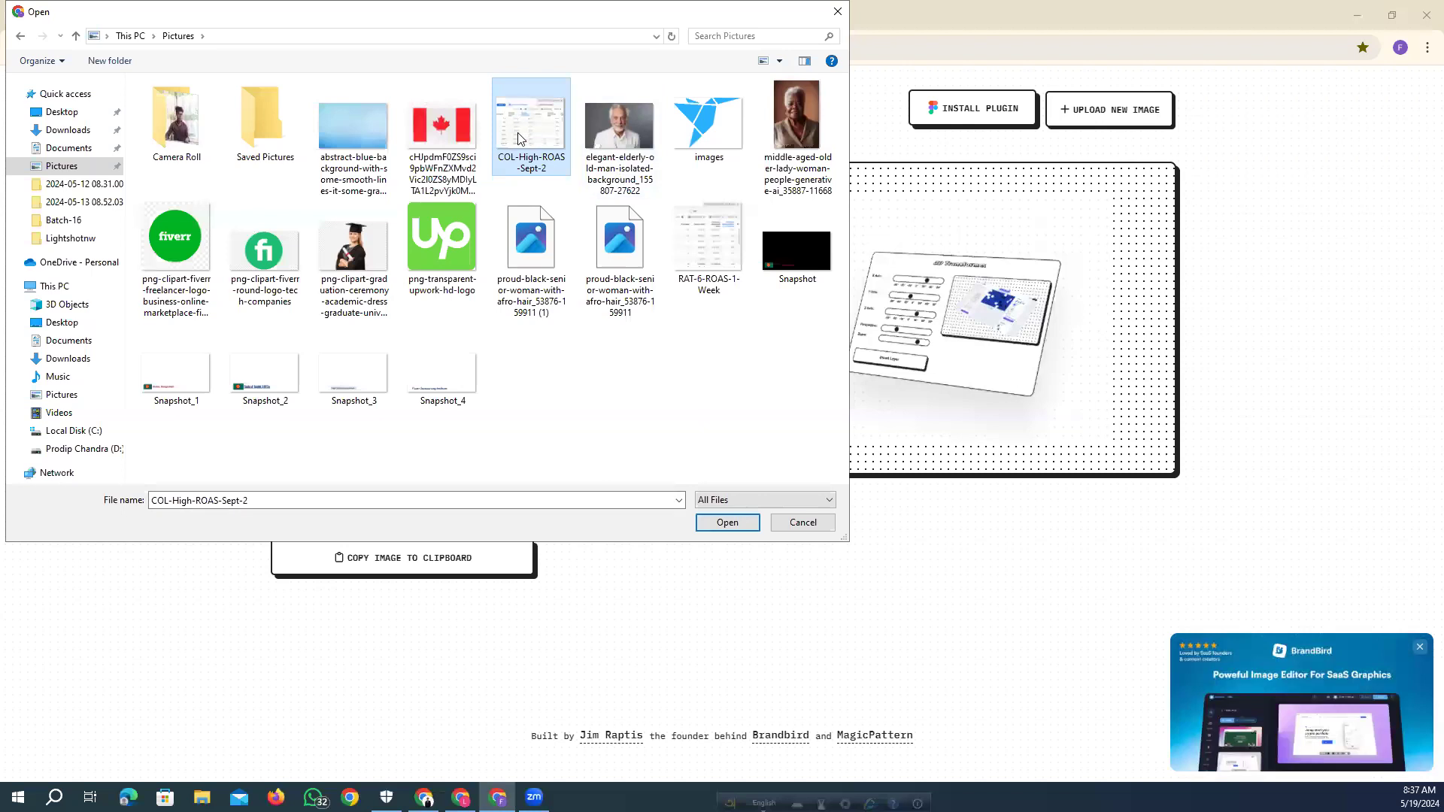
pyautogui.click(701, 522)
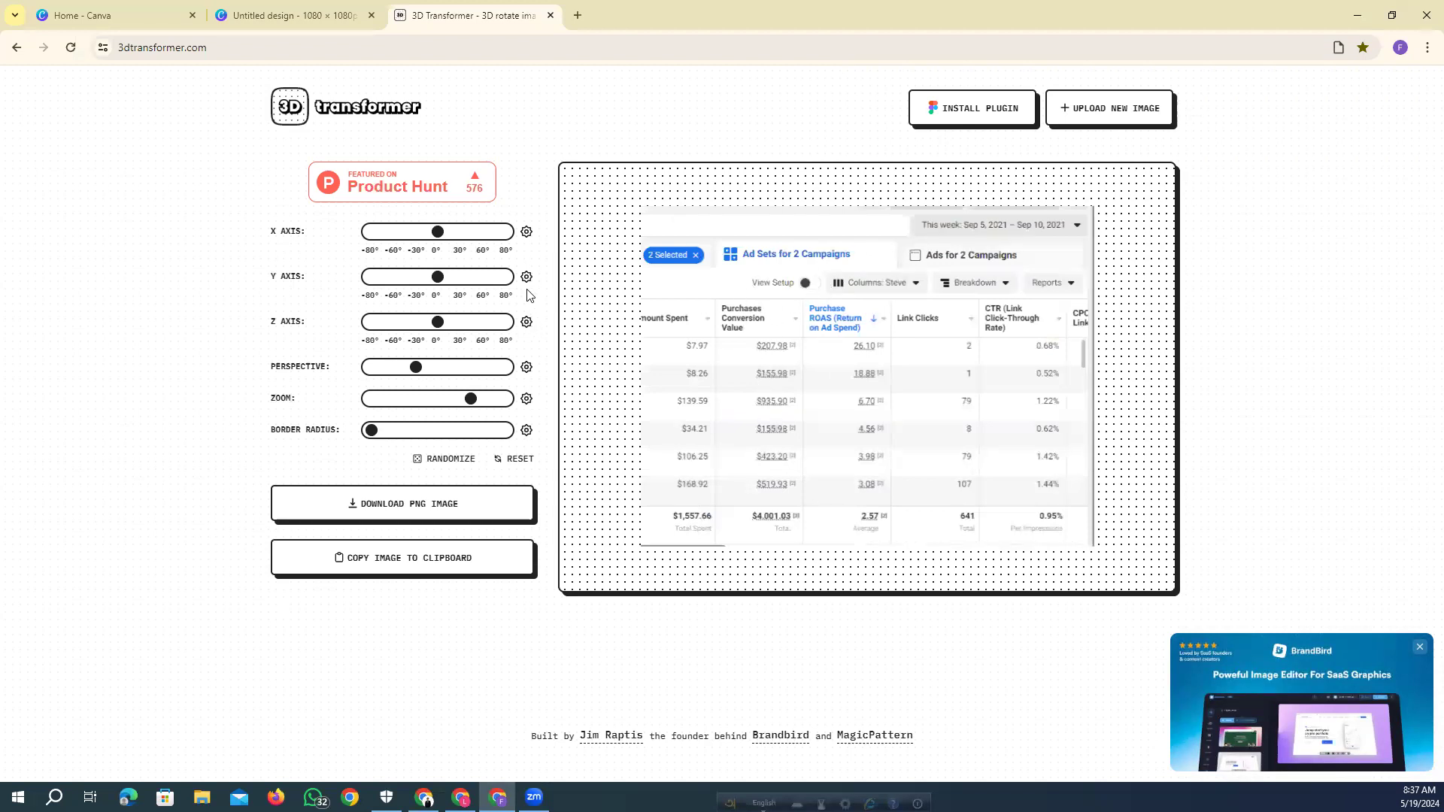
# Turn the report image about 35° on the Y axis, with a near-maximum border radius and a reduced zoom.
pyautogui.moveTo(438, 232); pyautogui.dragTo(463, 279)
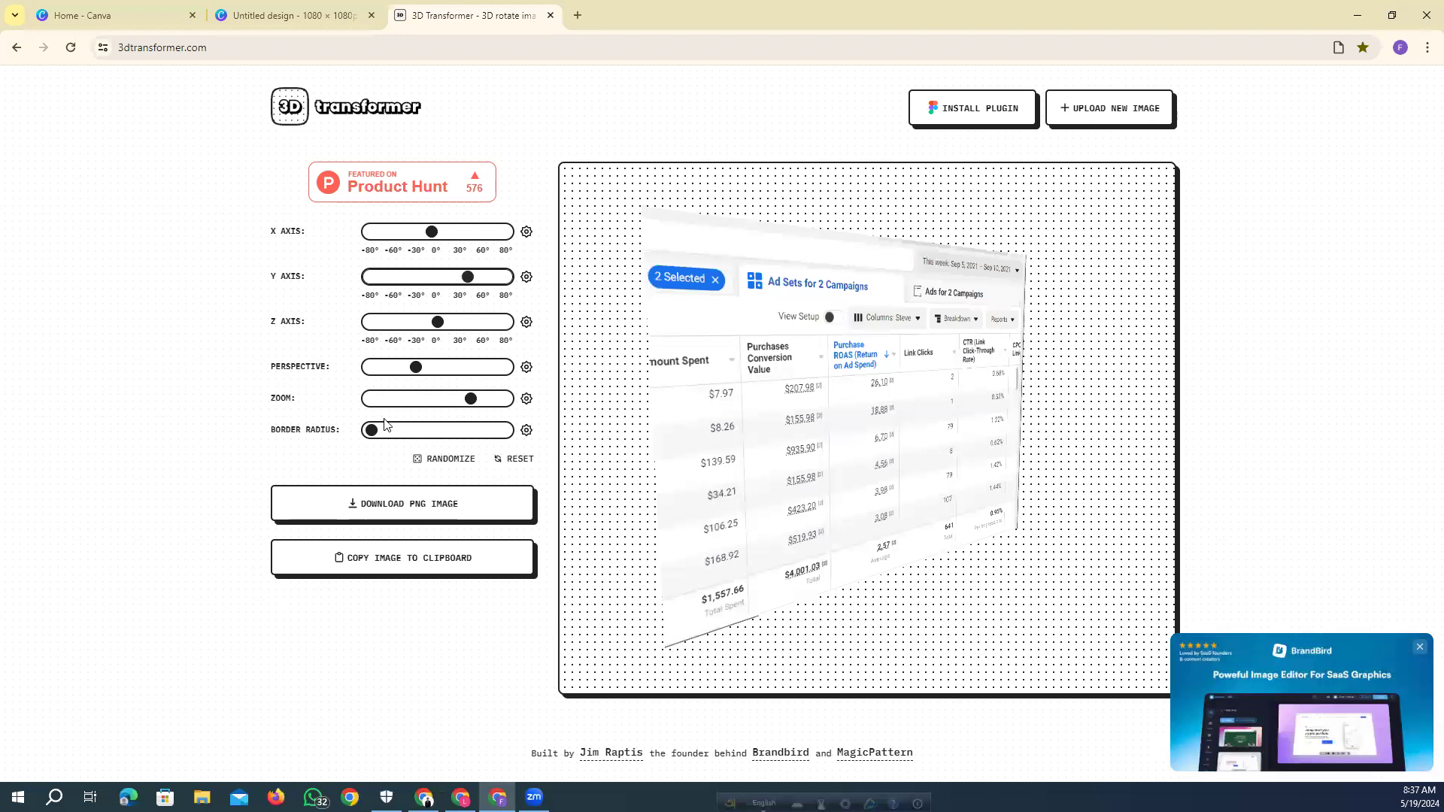
pyautogui.moveTo(376, 440); pyautogui.dragTo(556, 441)
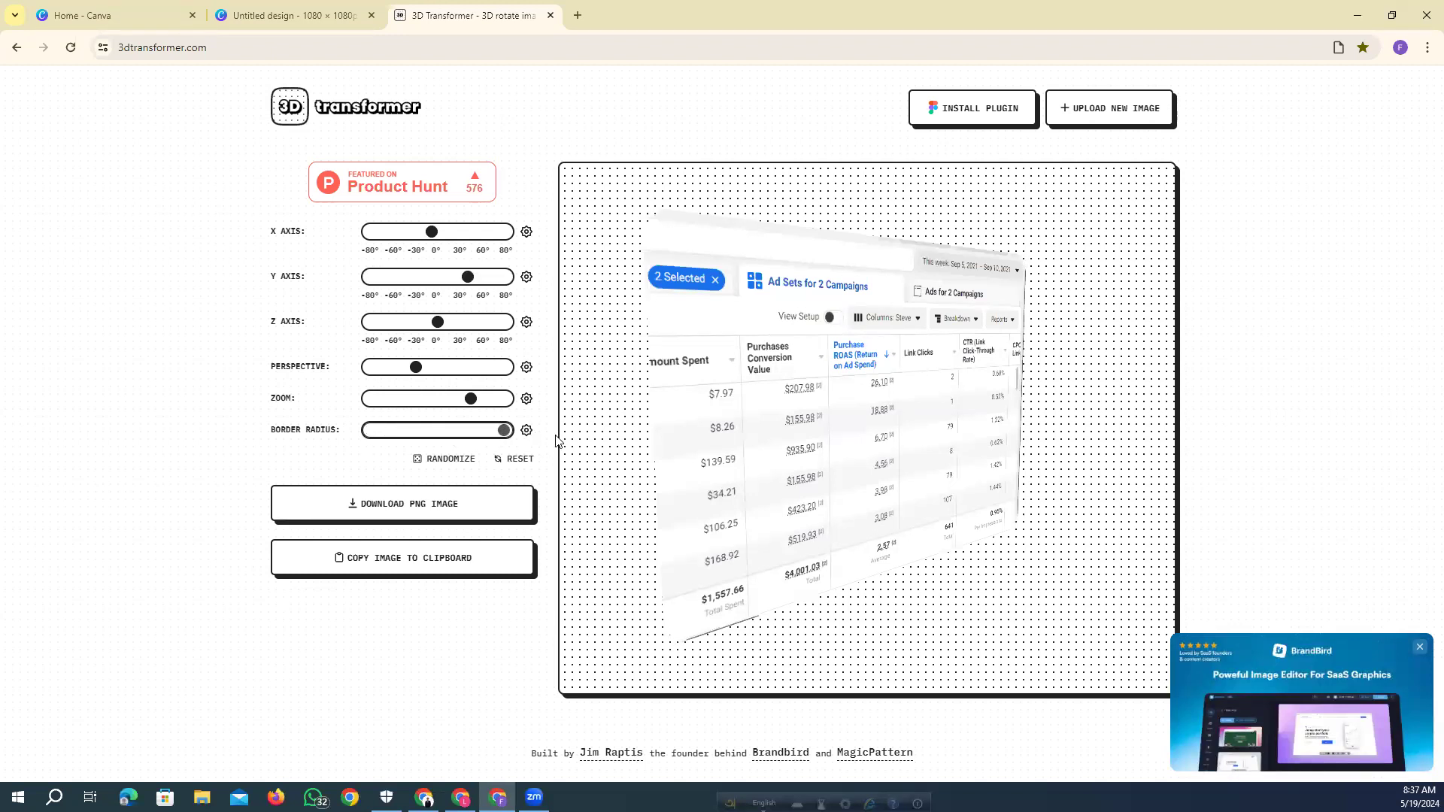
pyautogui.moveTo(470, 398); pyautogui.dragTo(442, 334)
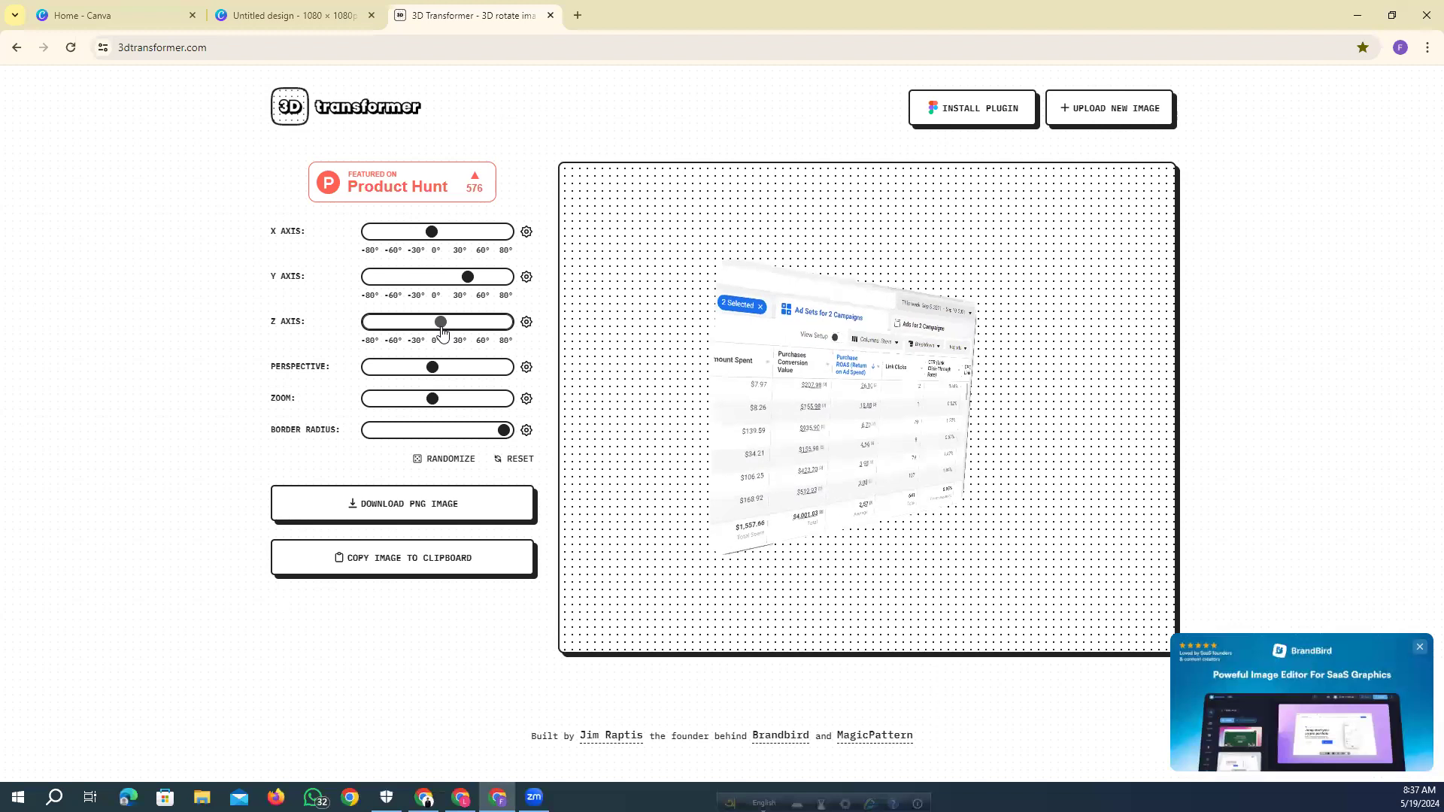
# Refine the tilt to about -25° on X, 30° on Y and 5° on Z with adjusted perspective, and download the PNG.
pyautogui.moveTo(468, 279); pyautogui.dragTo(467, 290)
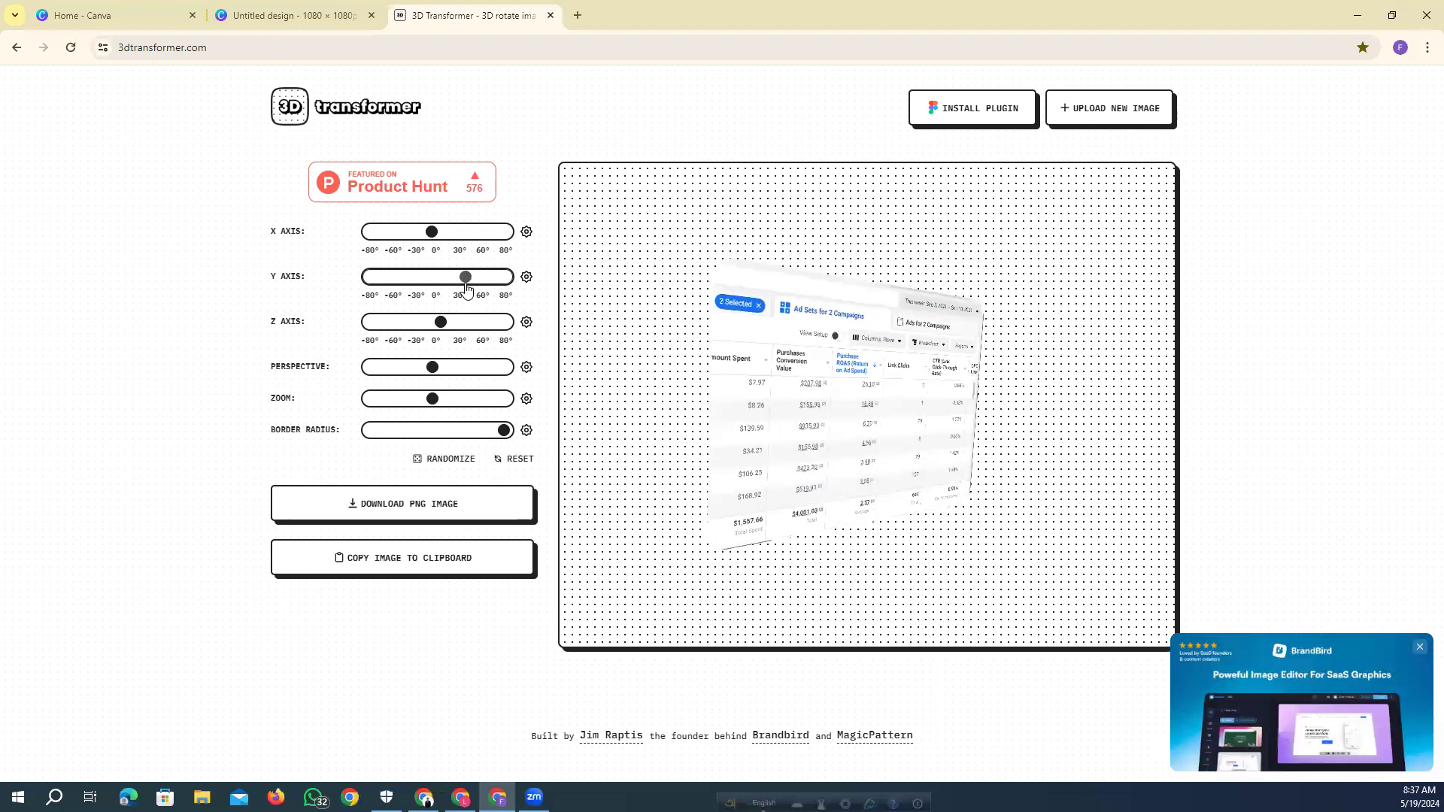
pyautogui.moveTo(430, 239)
pyautogui.mouseDown()
pyautogui.moveTo(387, 247)
pyautogui.moveTo(380, 269)
pyautogui.moveTo(421, 258)
pyautogui.mouseUp()
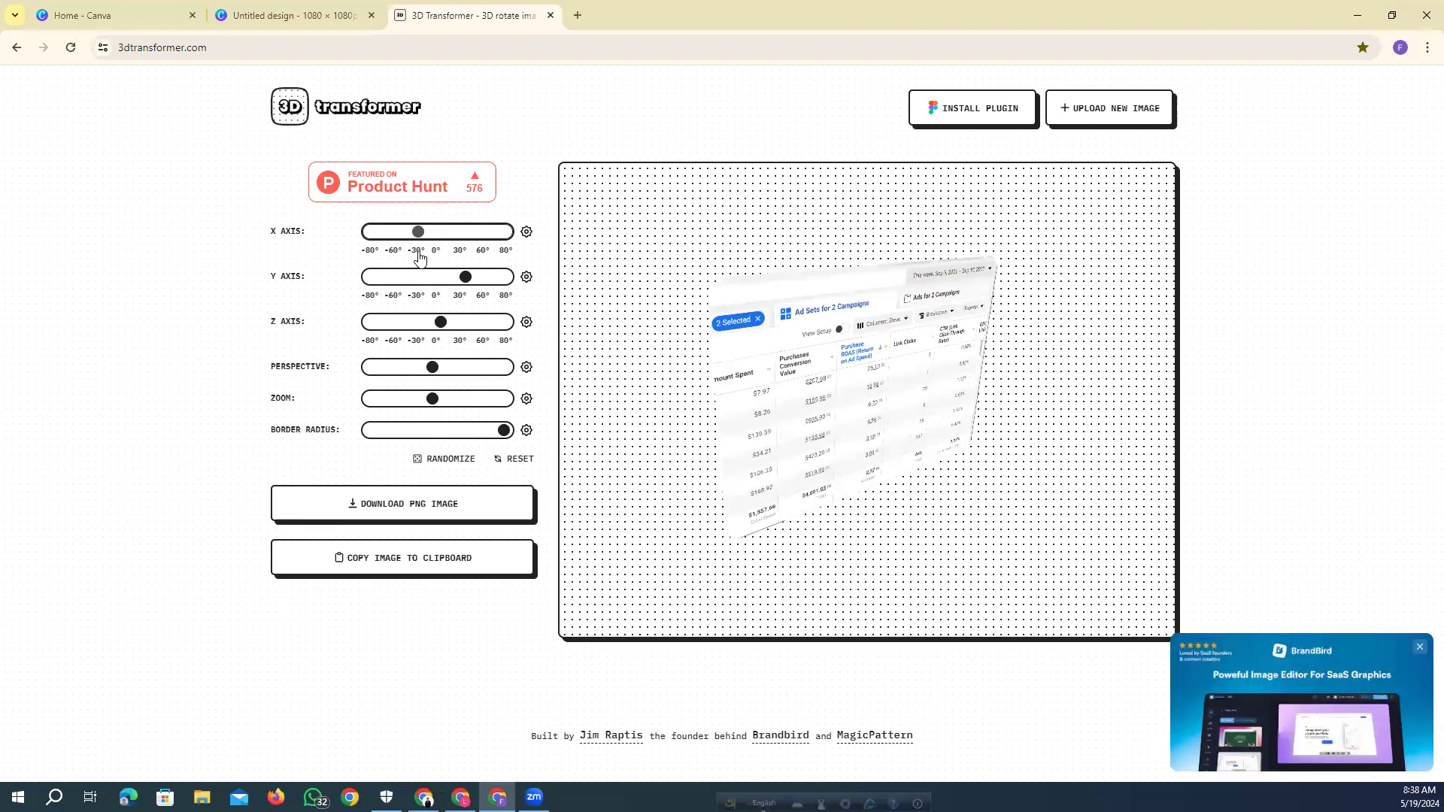
pyautogui.moveTo(471, 278); pyautogui.dragTo(446, 325)
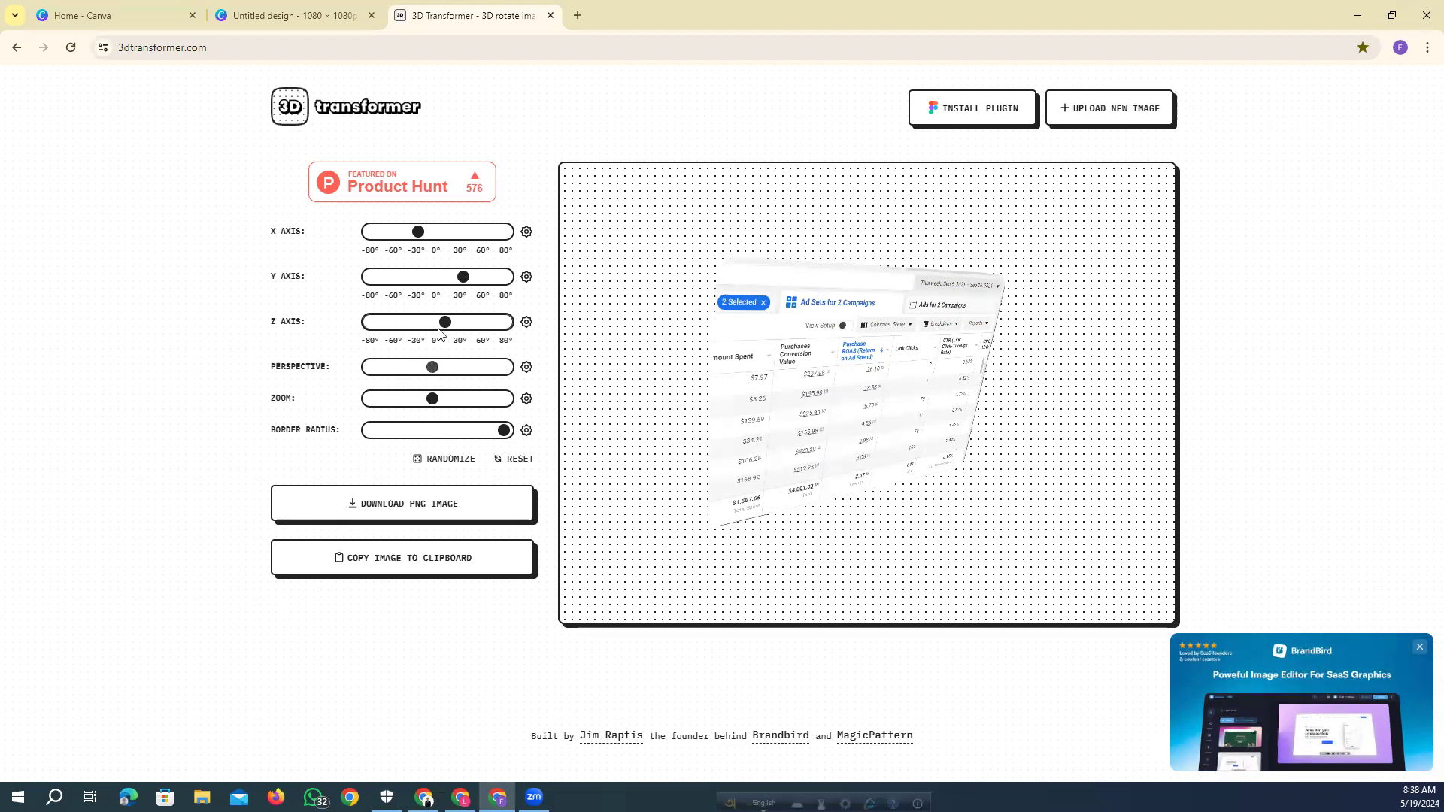
pyautogui.moveTo(442, 327); pyautogui.dragTo(433, 380)
pyautogui.click(382, 504)
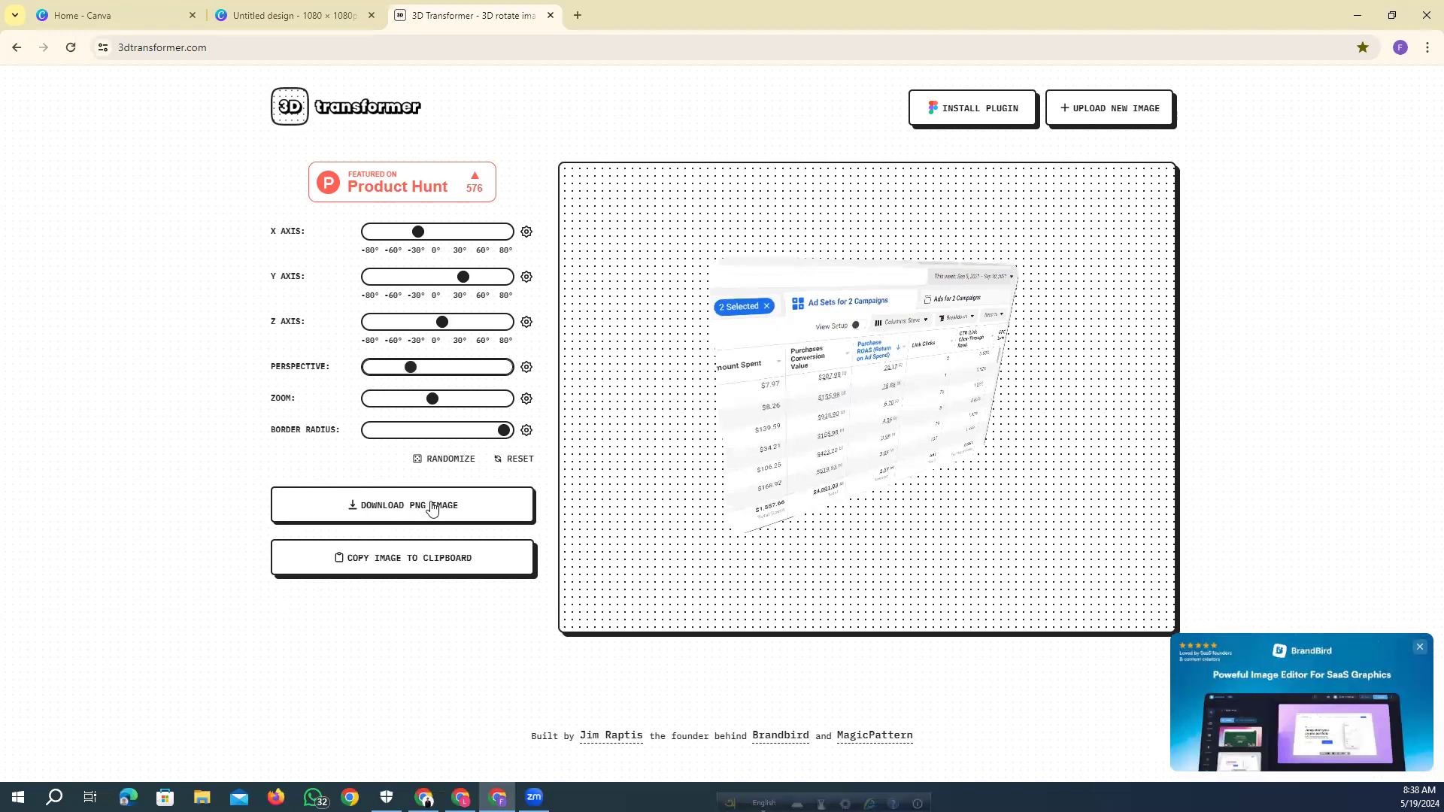
pyautogui.click(403, 511)
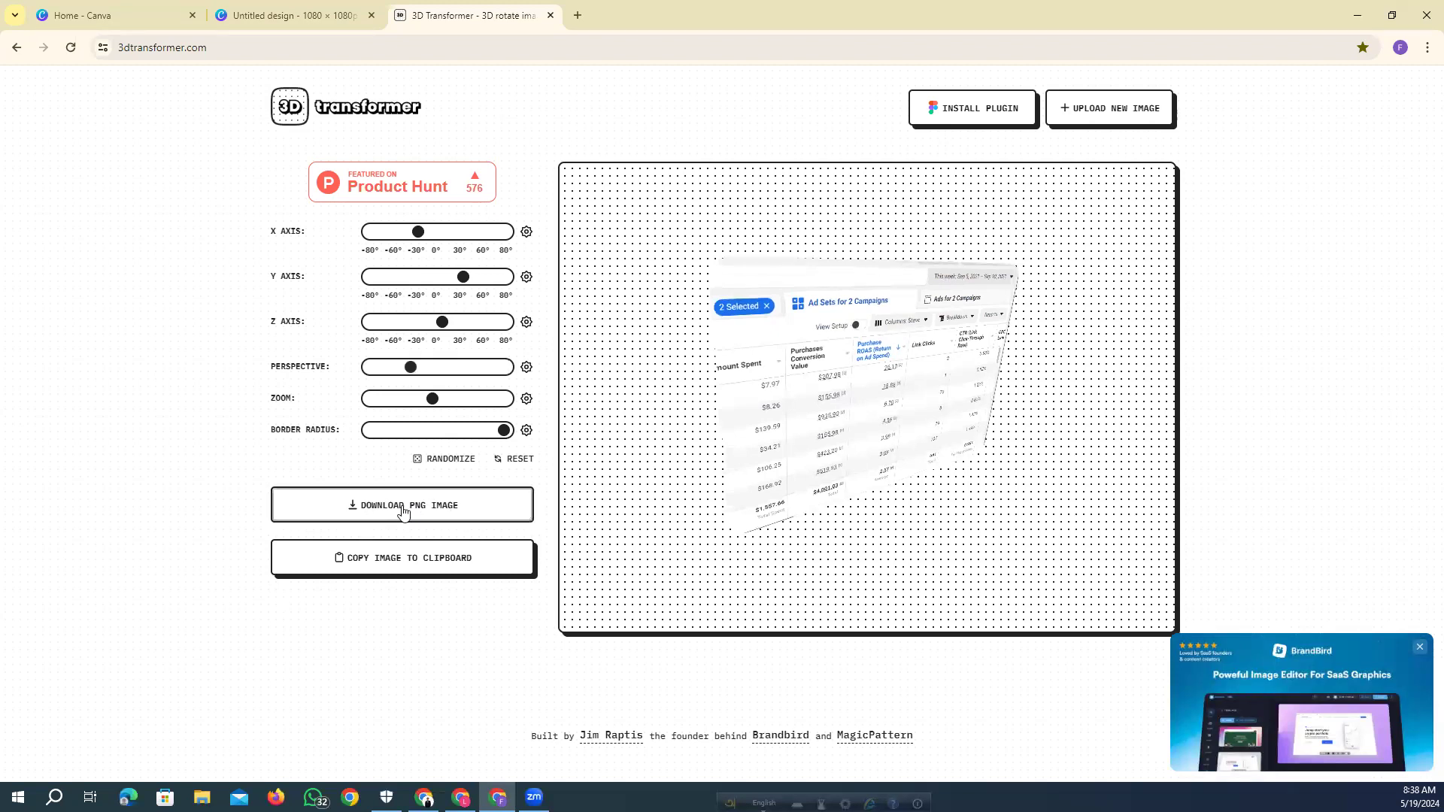
# Try to bring the downloaded brandbird (1).png directly into the Canva design's tab, and return to the design.
pyautogui.moveTo(1219, 99); pyautogui.dragTo(293, 15)
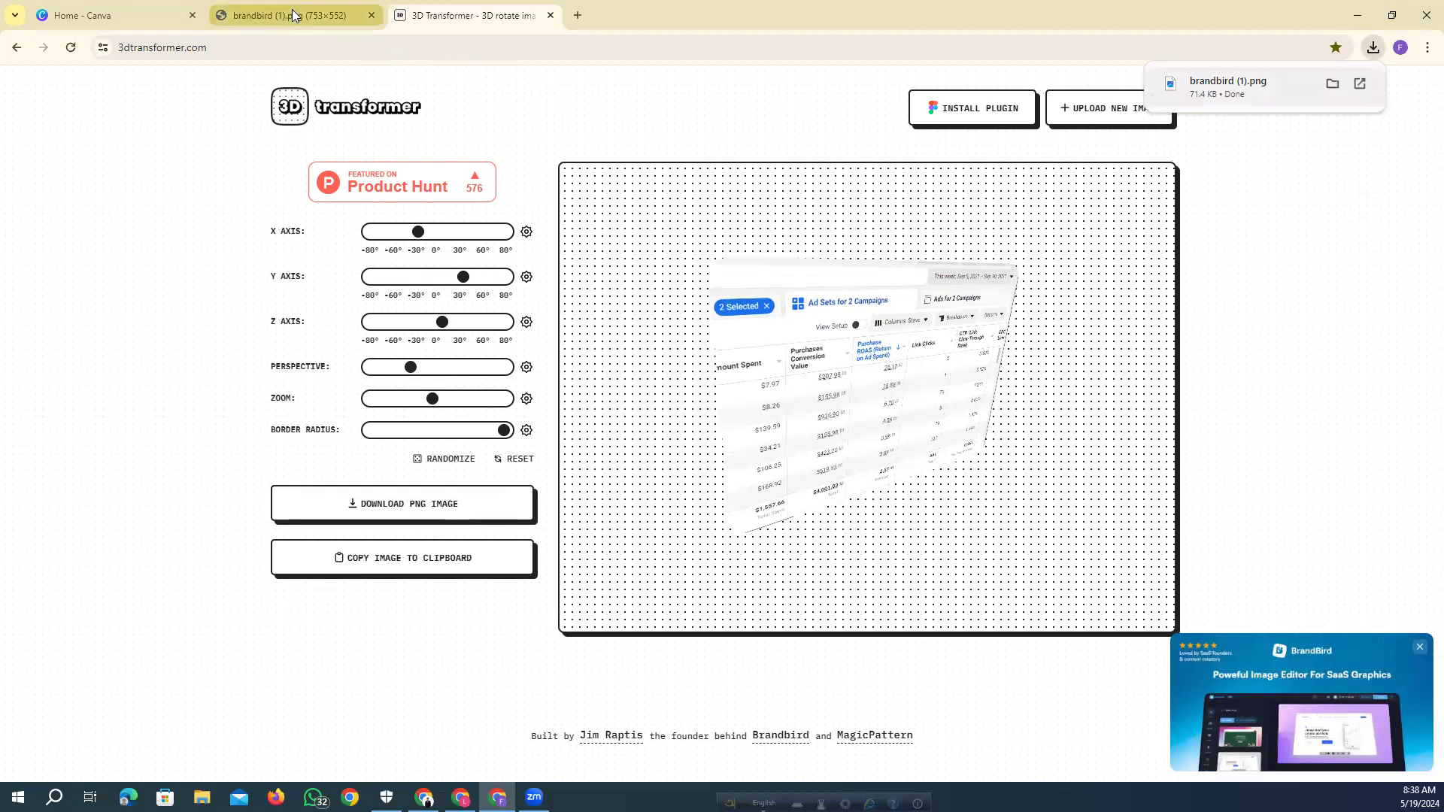
pyautogui.click(293, 15)
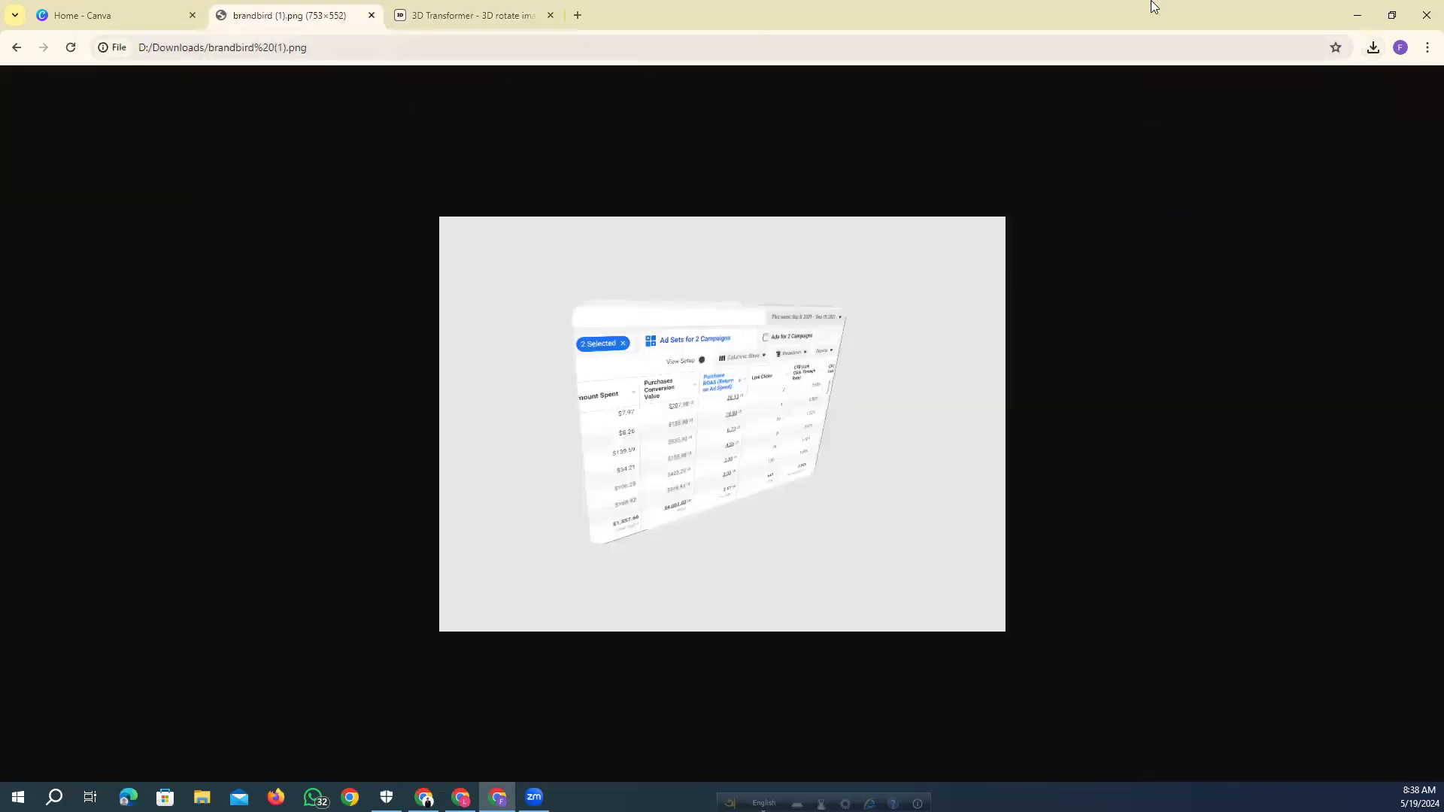
pyautogui.click(17, 47)
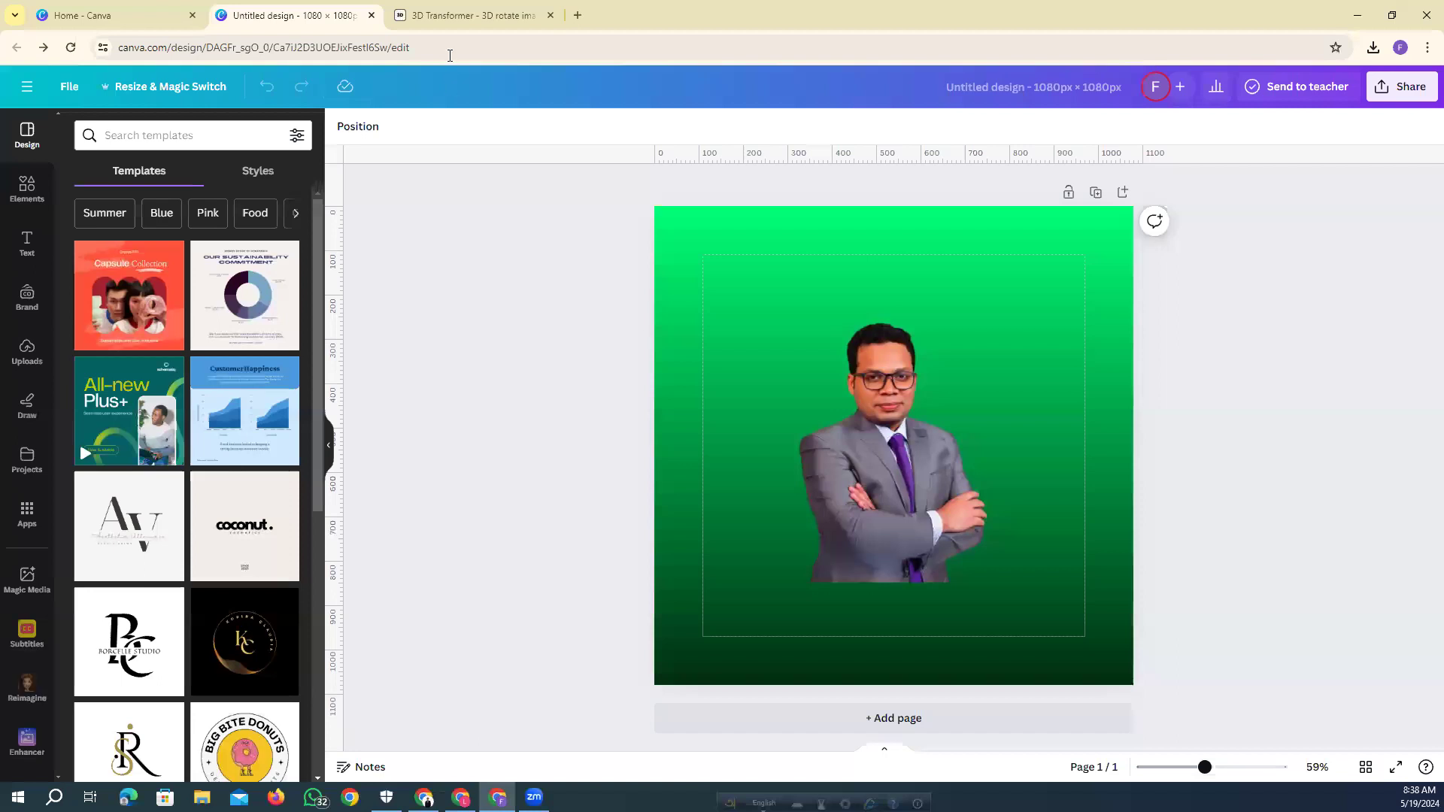
# Upload brandbird (1) from the Downloads folder to the Canva uploads.
pyautogui.click(15, 361)
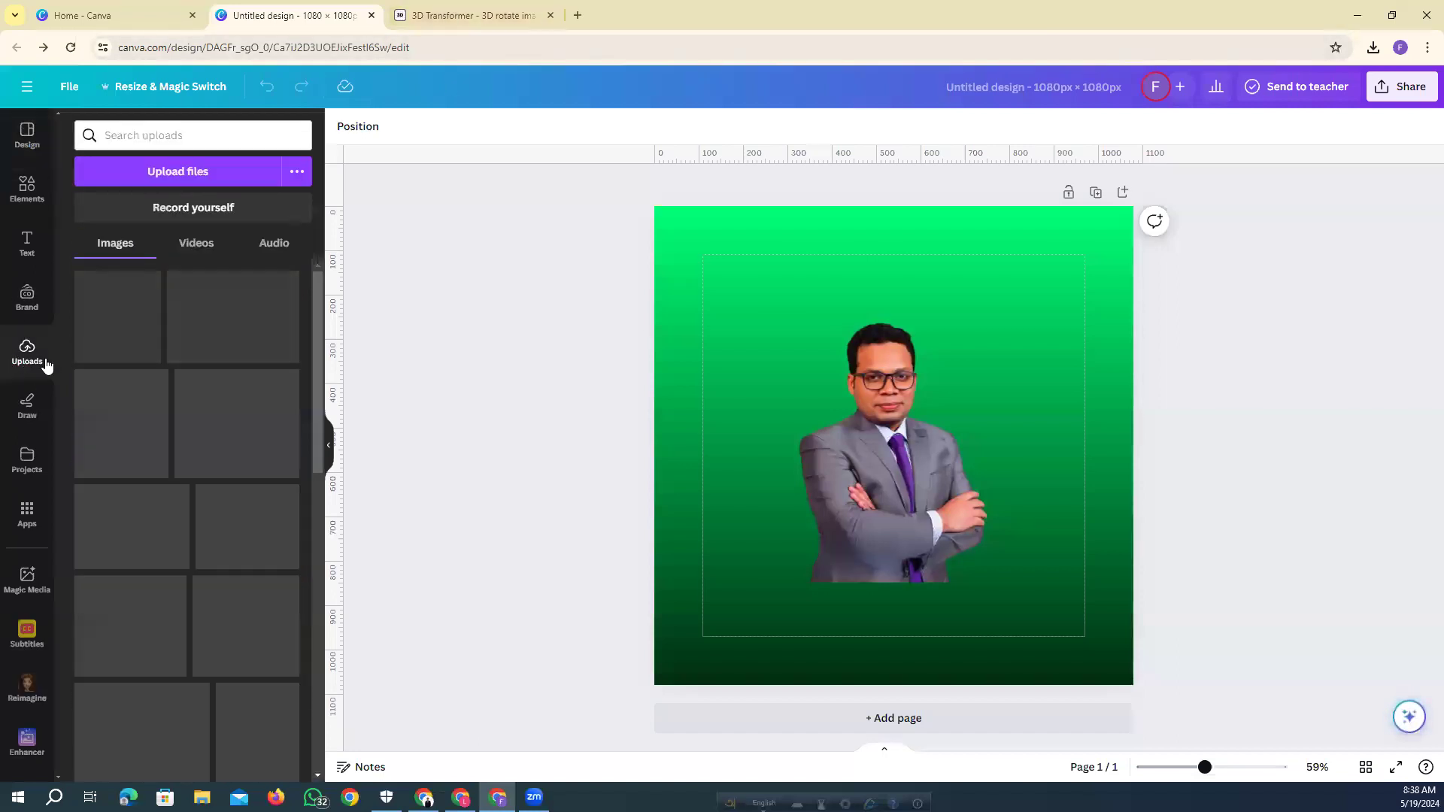
pyautogui.click(166, 164)
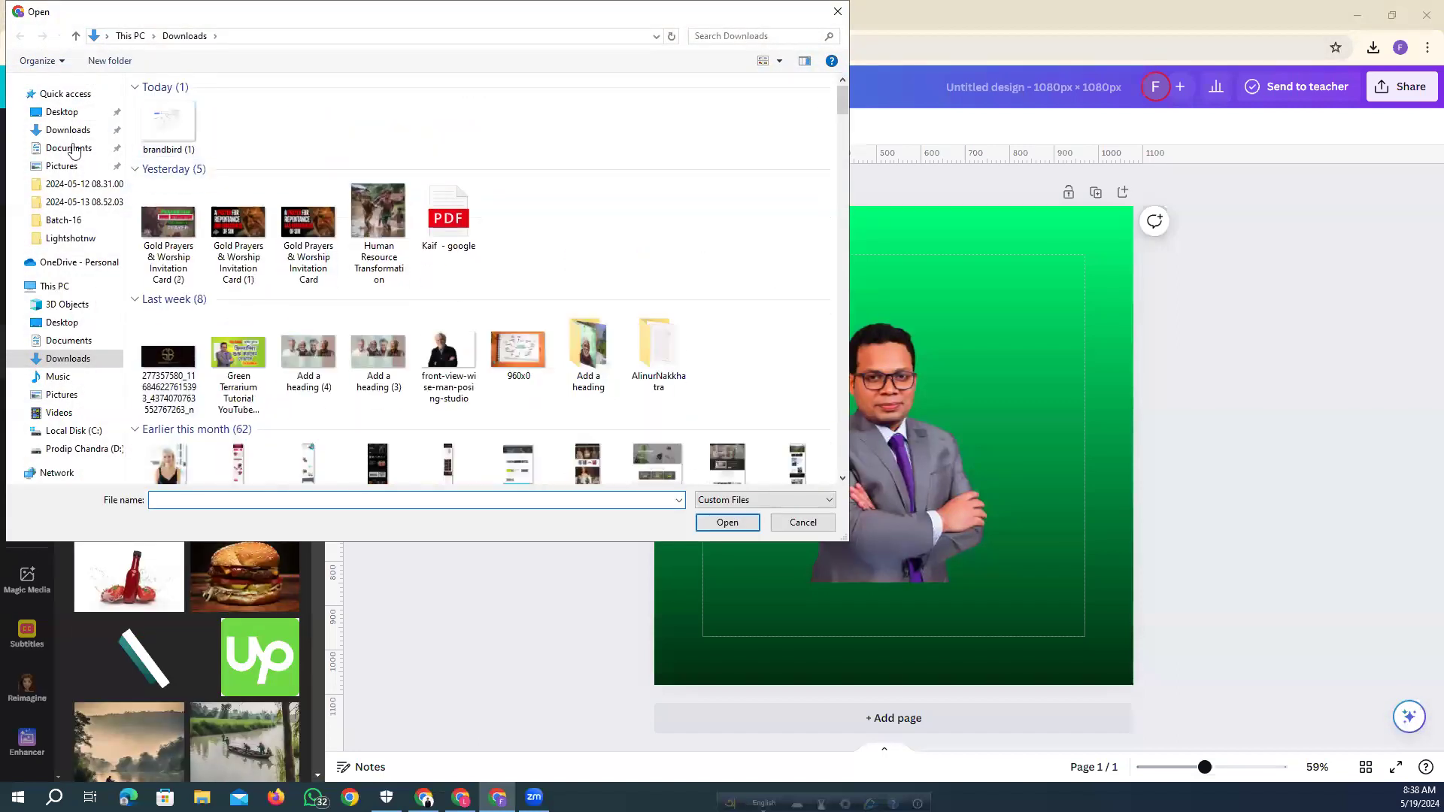
pyautogui.click(51, 129)
pyautogui.click(182, 133)
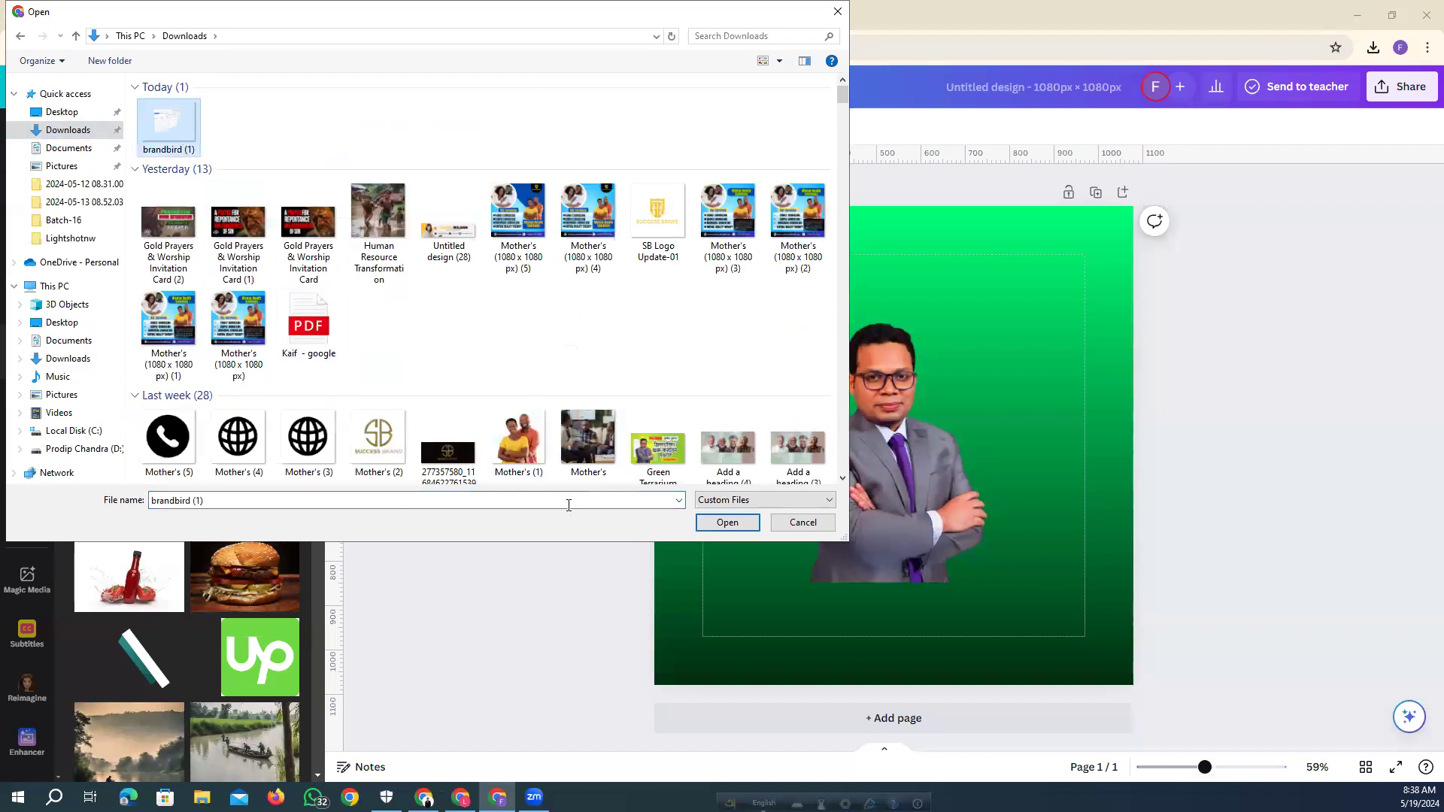
pyautogui.click(722, 521)
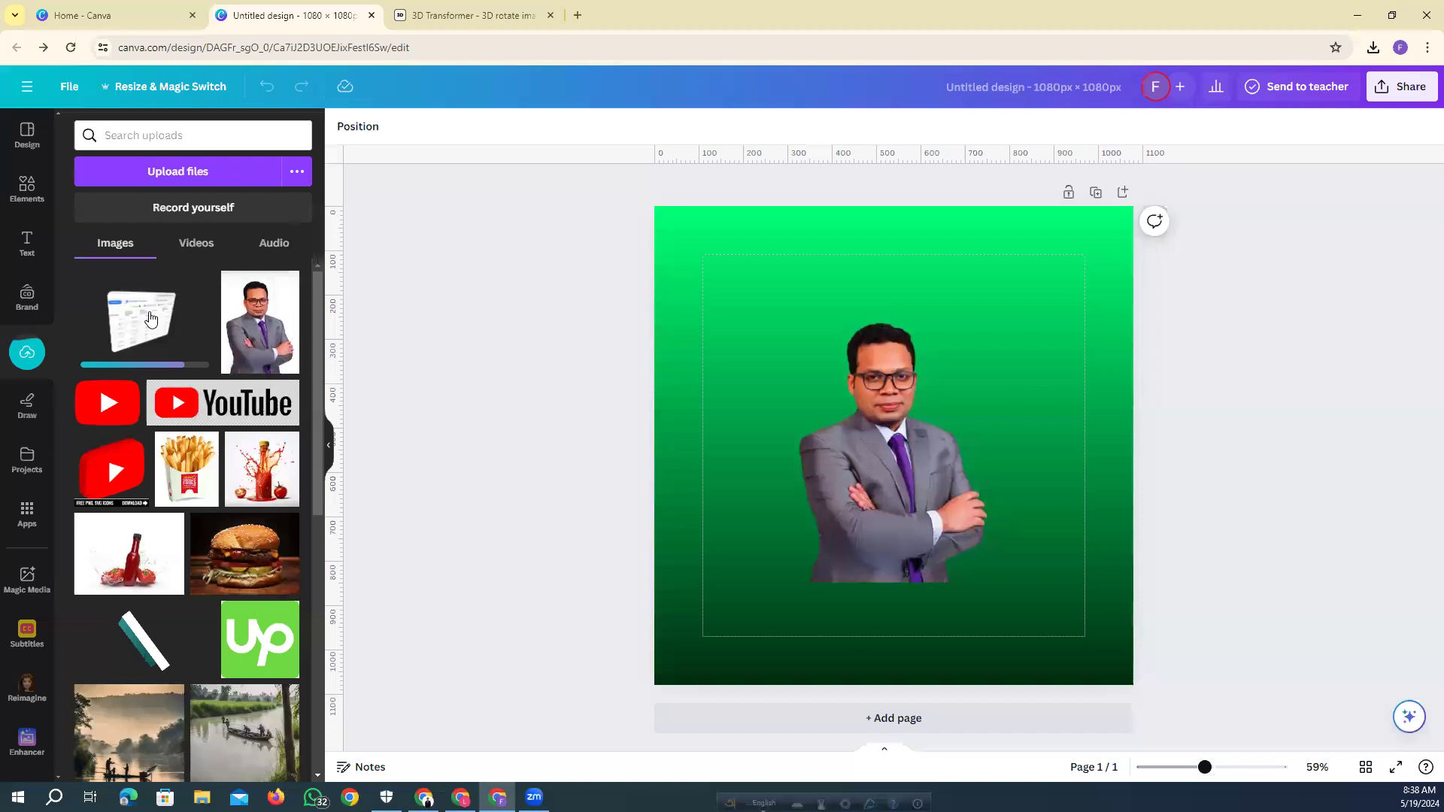
# Try the tilted report image beside the man with its sides cropped and its size adjusted, and delete it from the page.
pyautogui.click(151, 318)
pyautogui.moveTo(897, 511); pyautogui.dragTo(795, 604)
pyautogui.moveTo(779, 525)
pyautogui.mouseDown()
pyautogui.moveTo(779, 508)
pyautogui.moveTo(789, 528)
pyautogui.mouseUp()
pyautogui.moveTo(946, 473); pyautogui.dragTo(894, 476)
pyautogui.moveTo(654, 472); pyautogui.dragTo(689, 471)
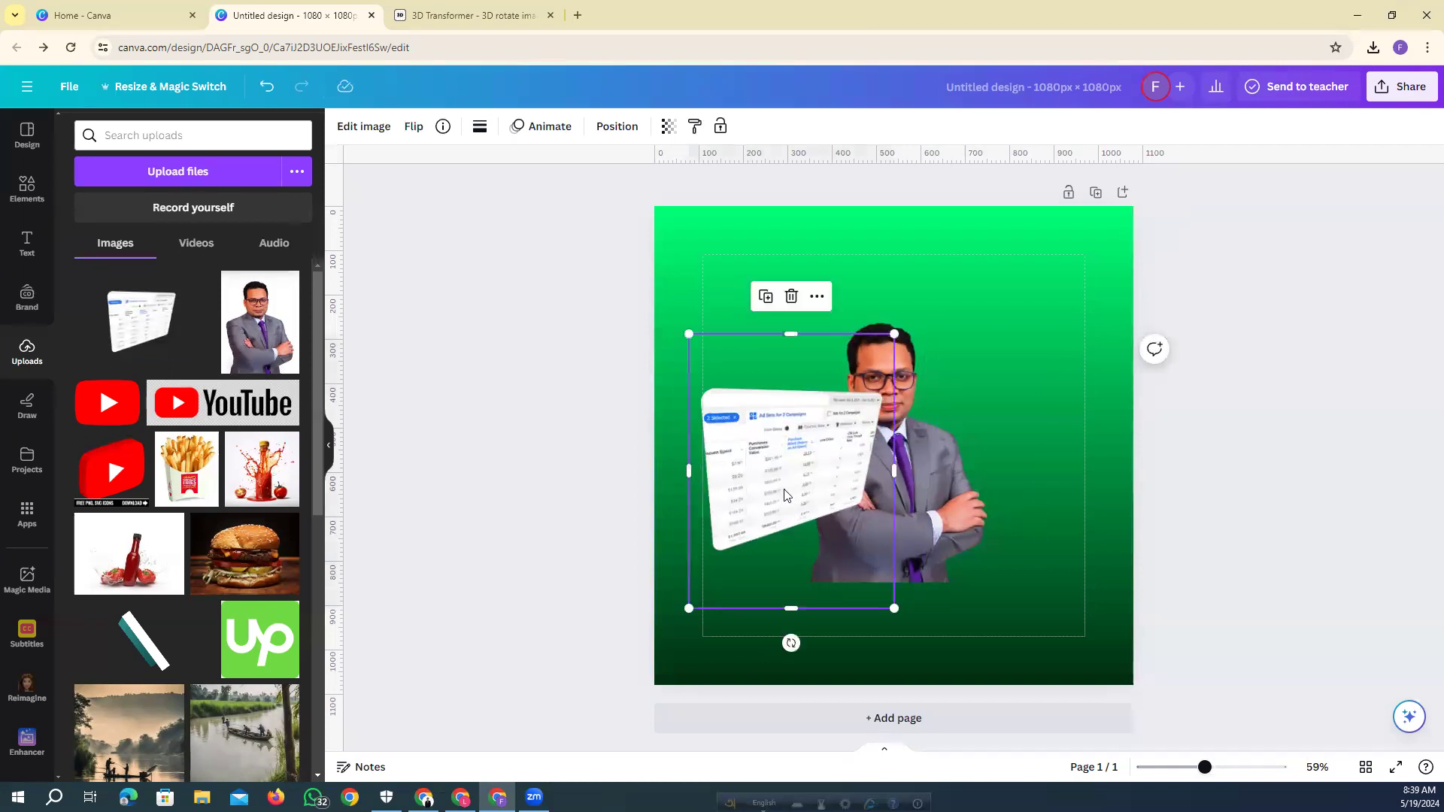
pyautogui.moveTo(894, 608); pyautogui.dragTo(910, 630)
pyautogui.moveTo(761, 442); pyautogui.dragTo(795, 388)
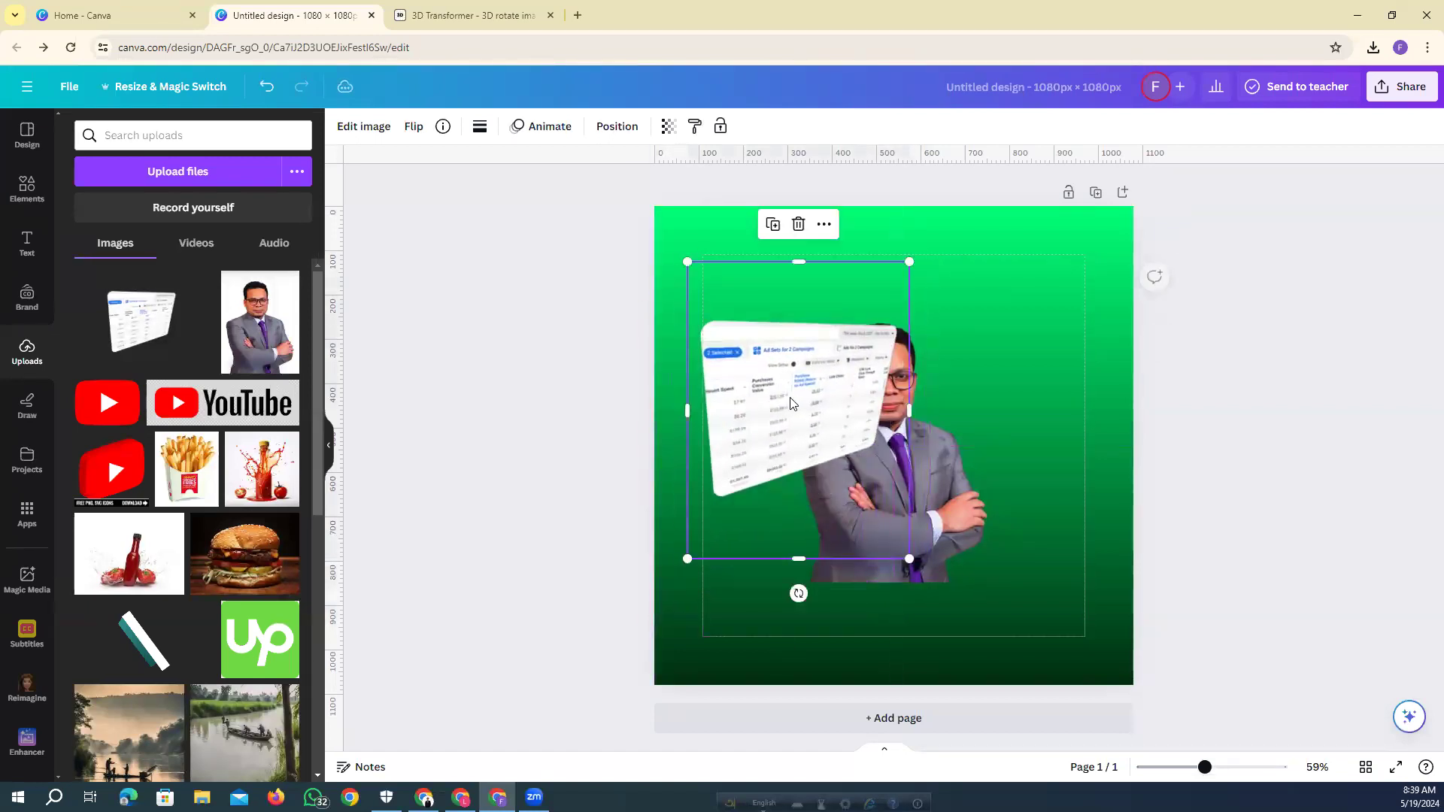
pyautogui.click(800, 226)
# Upload the narrow tilted report image, Blue Gradient Minimal Life & Family Insurance Facebook Post (2), from the Downloads folder.
pyautogui.click(209, 172)
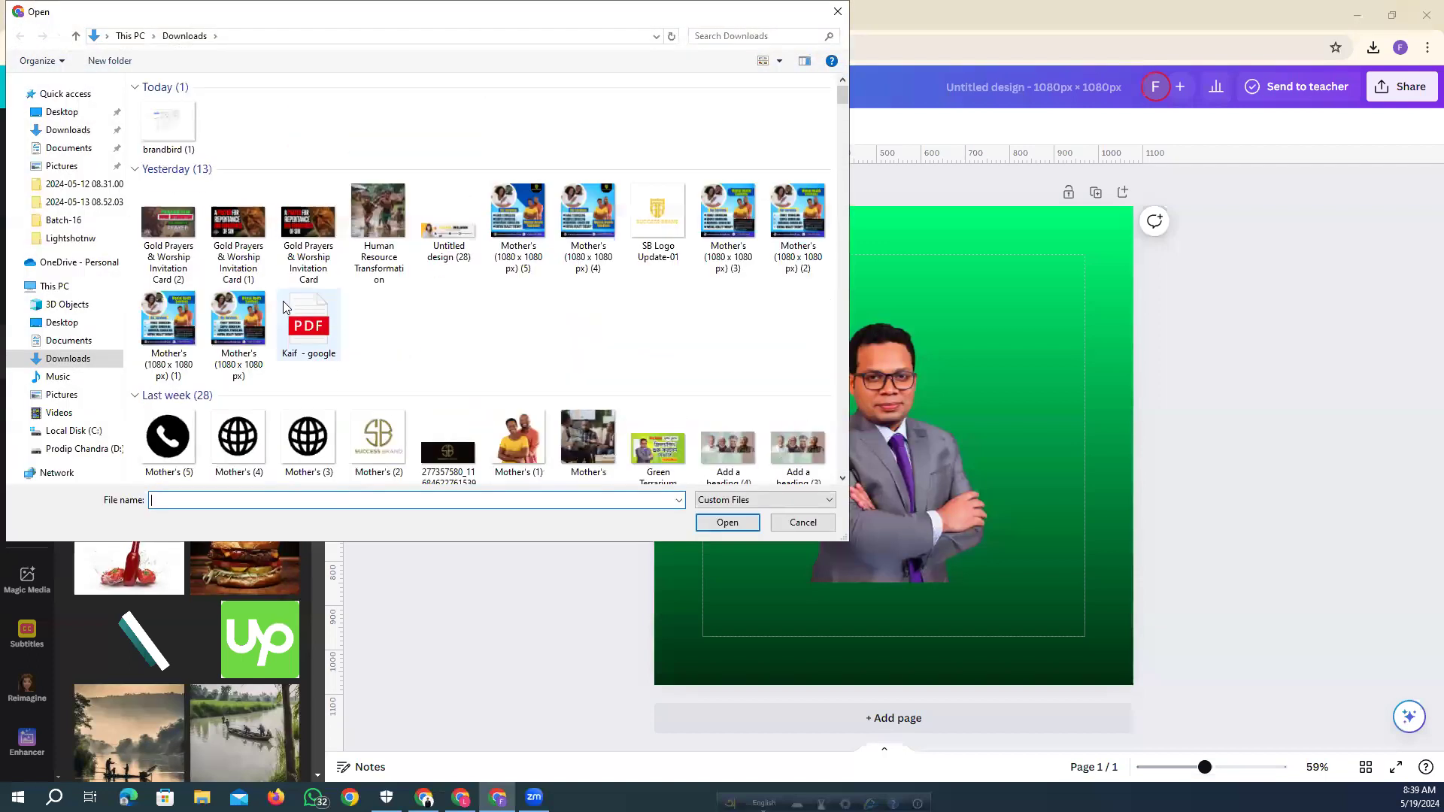
pyautogui.scroll(-3, 425, 322)
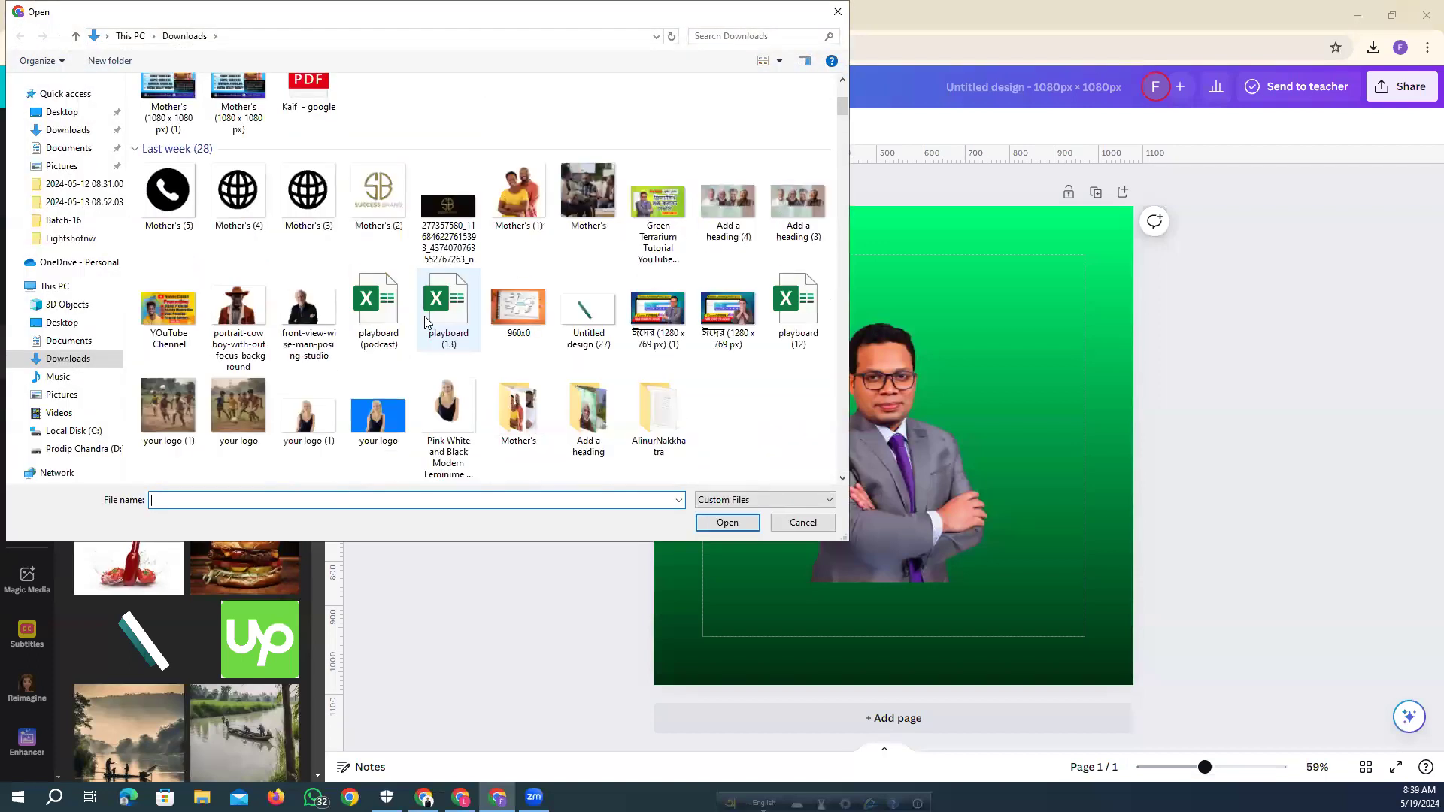
pyautogui.scroll(-10, 425, 322)
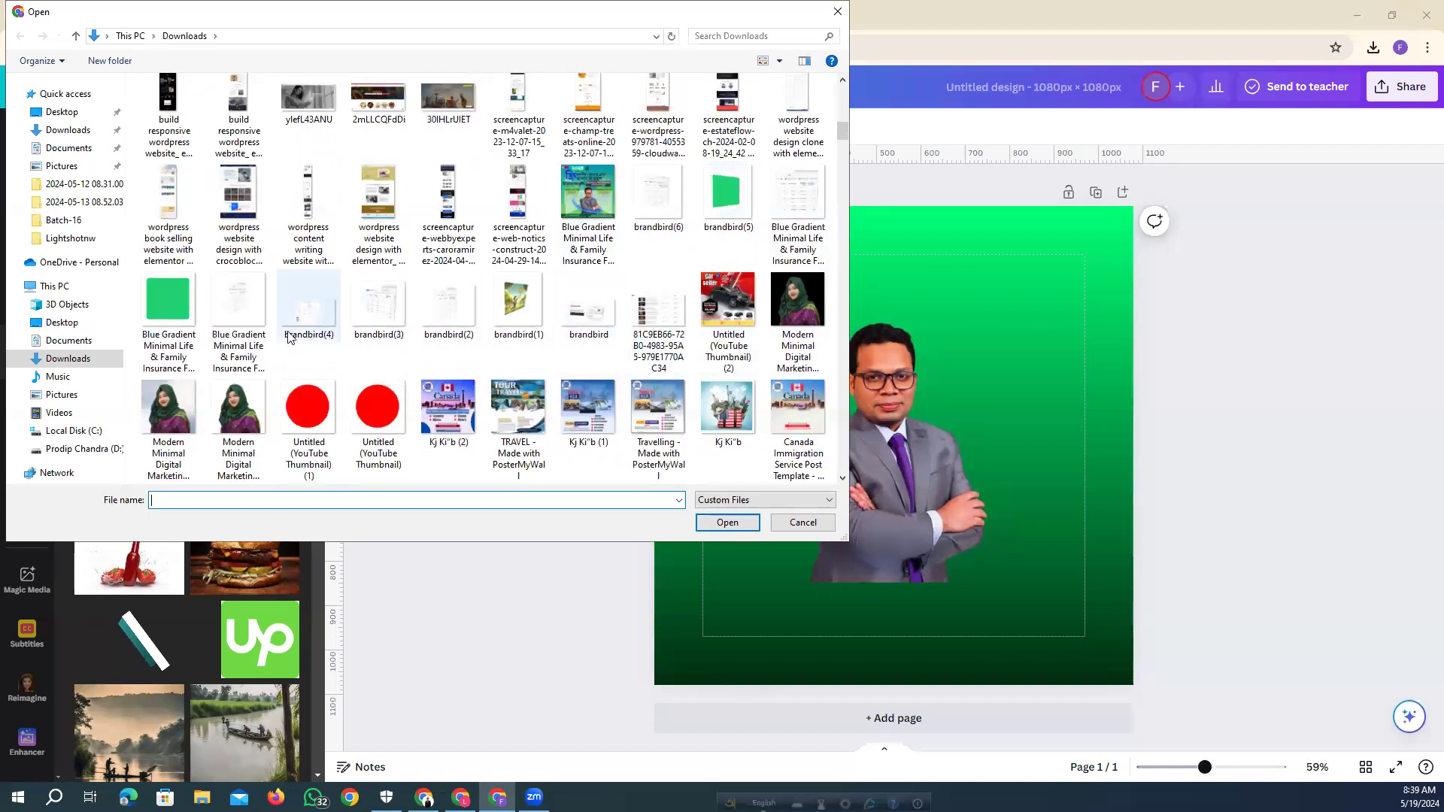
pyautogui.click(245, 305)
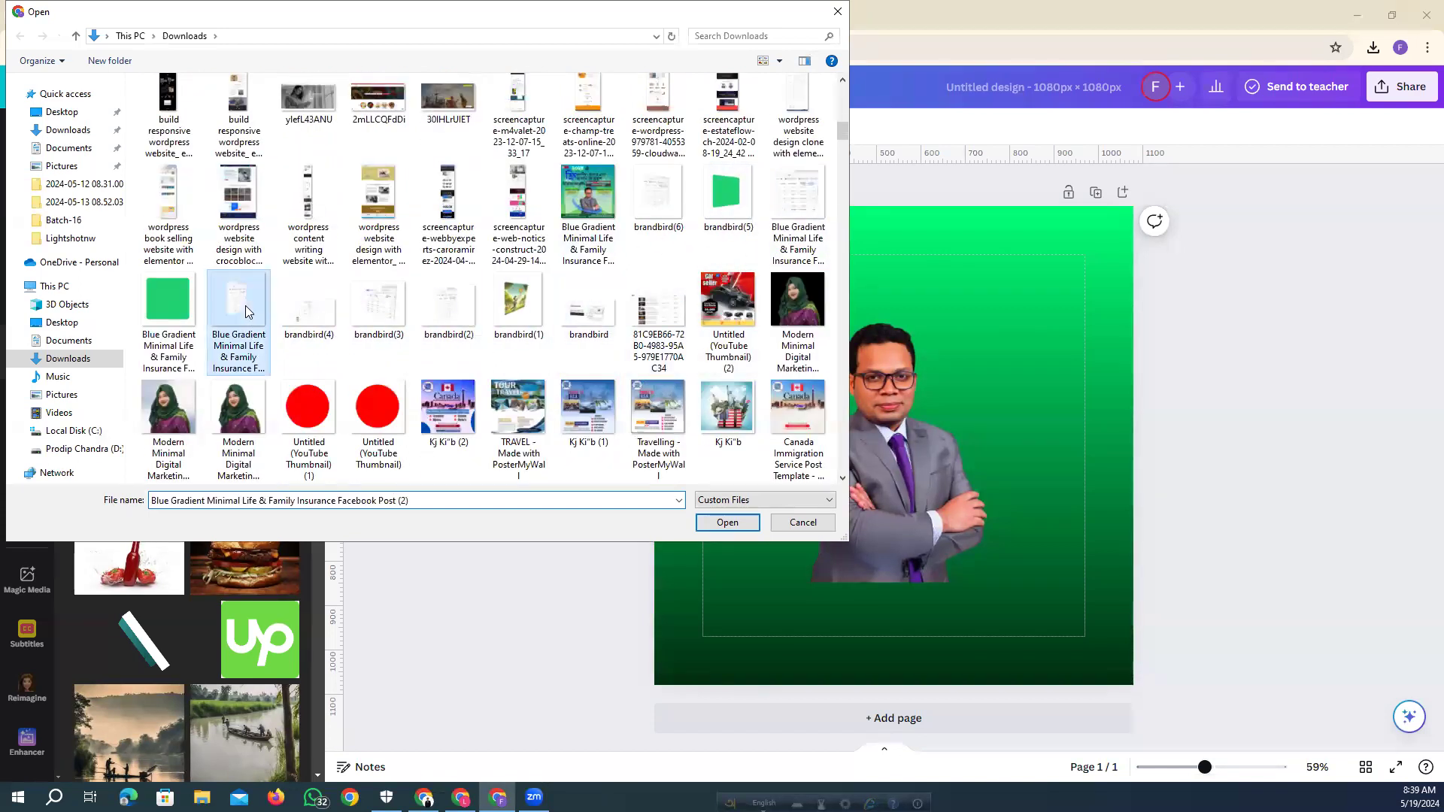
pyautogui.click(727, 522)
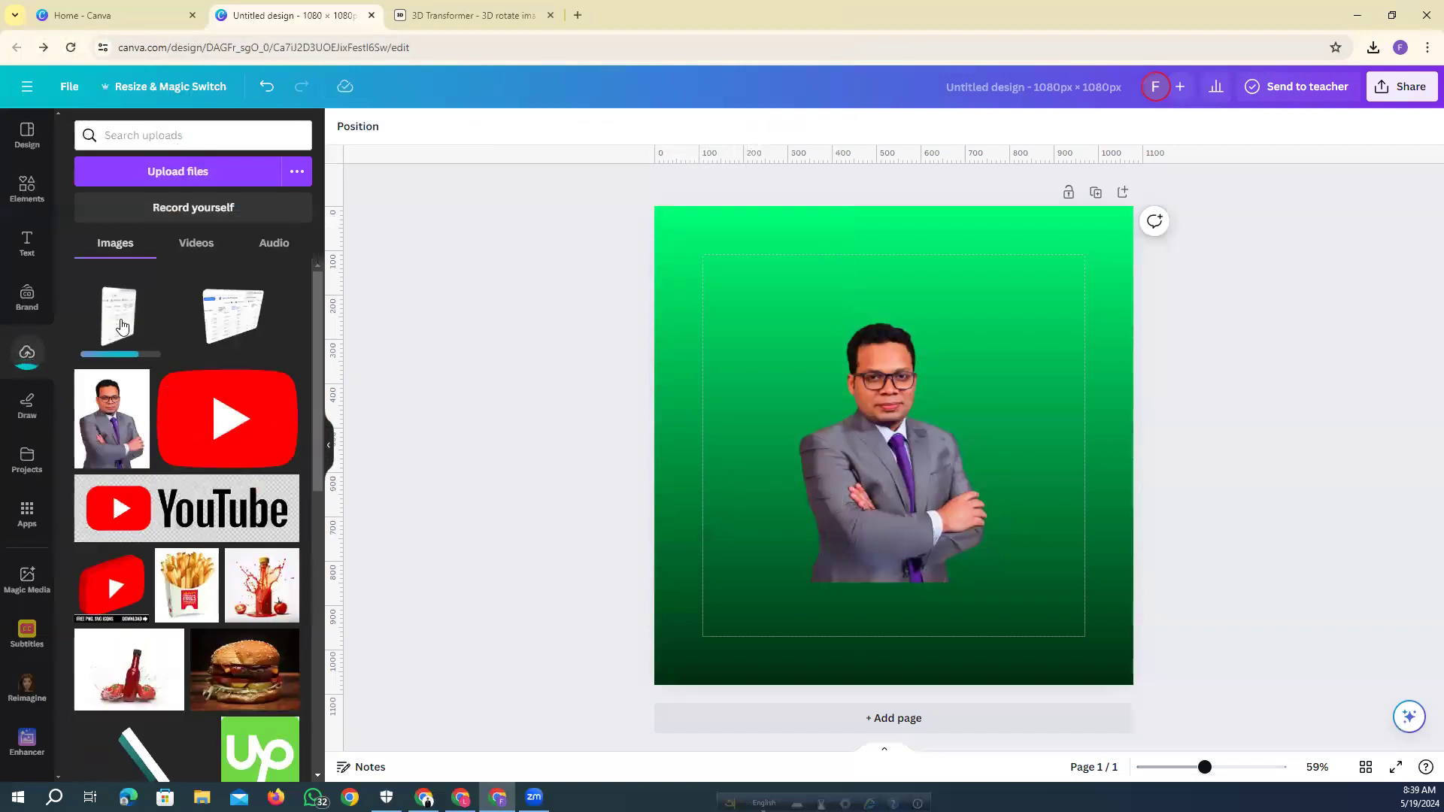
# Add the narrow tilted report to the page, crop its empty margins on all sides, and place it left of the man.
pyautogui.click(122, 325)
pyautogui.moveTo(862, 446); pyautogui.dragTo(725, 479)
pyautogui.moveTo(600, 478); pyautogui.dragTo(681, 478)
pyautogui.moveTo(916, 479); pyautogui.dragTo(823, 478)
pyautogui.moveTo(752, 636); pyautogui.dragTo(752, 588)
pyautogui.moveTo(745, 318); pyautogui.dragTo(748, 355)
pyautogui.moveTo(750, 431); pyautogui.dragTo(754, 448)
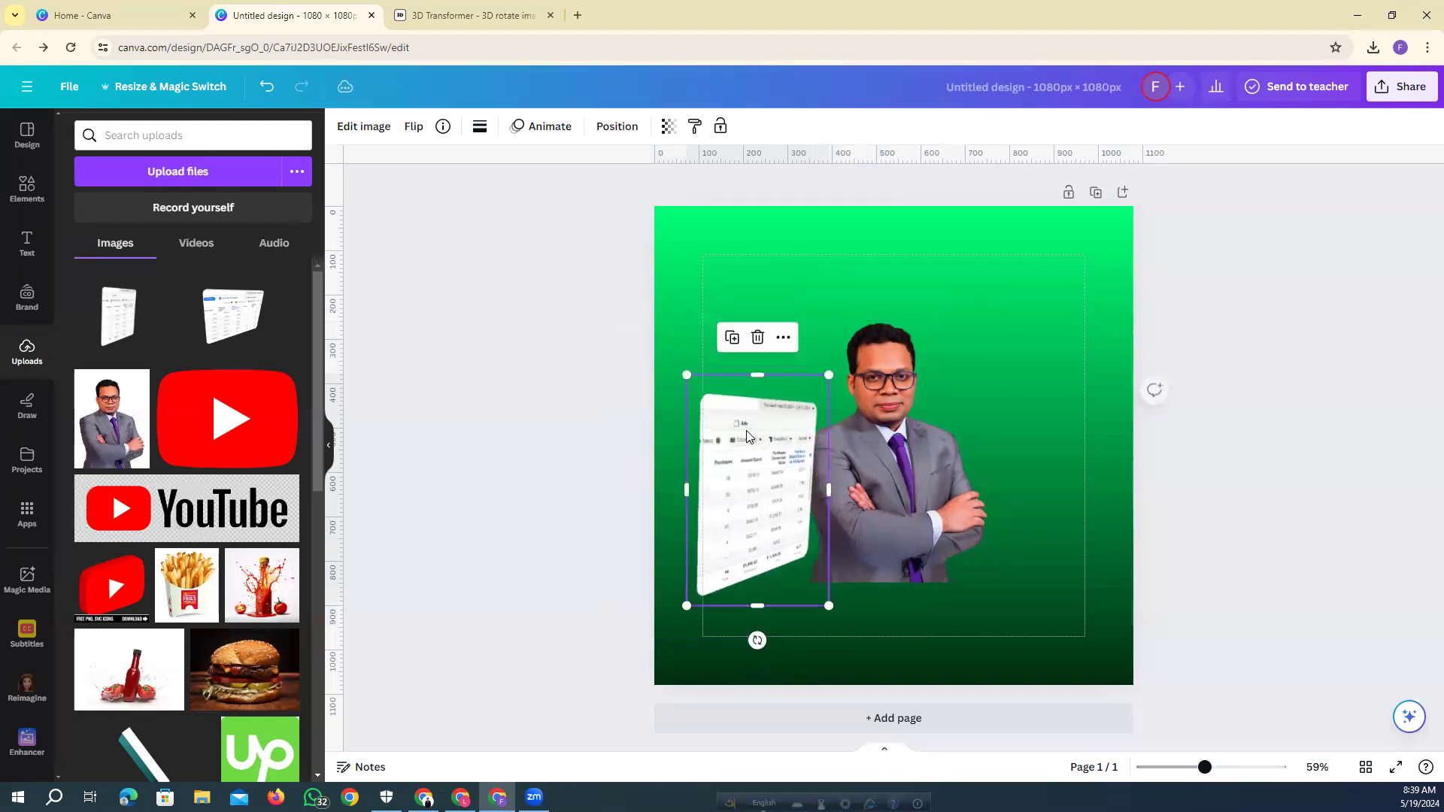
# Duplicate the tilted report, place the copy on the man's right-hand side of the page, and flip it horizontally.
pyautogui.click(732, 340)
pyautogui.moveTo(773, 508); pyautogui.dragTo(1038, 479)
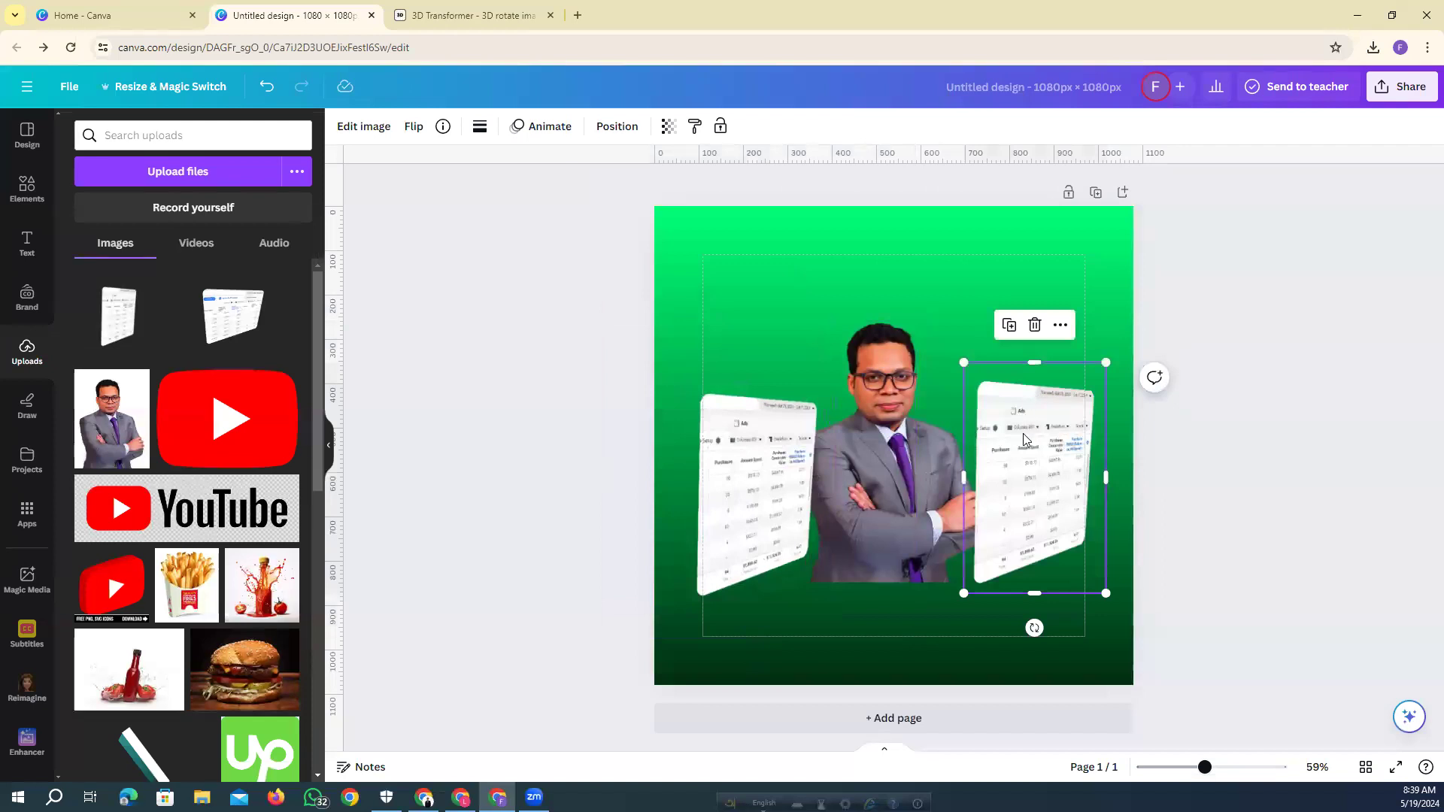
pyautogui.click(415, 128)
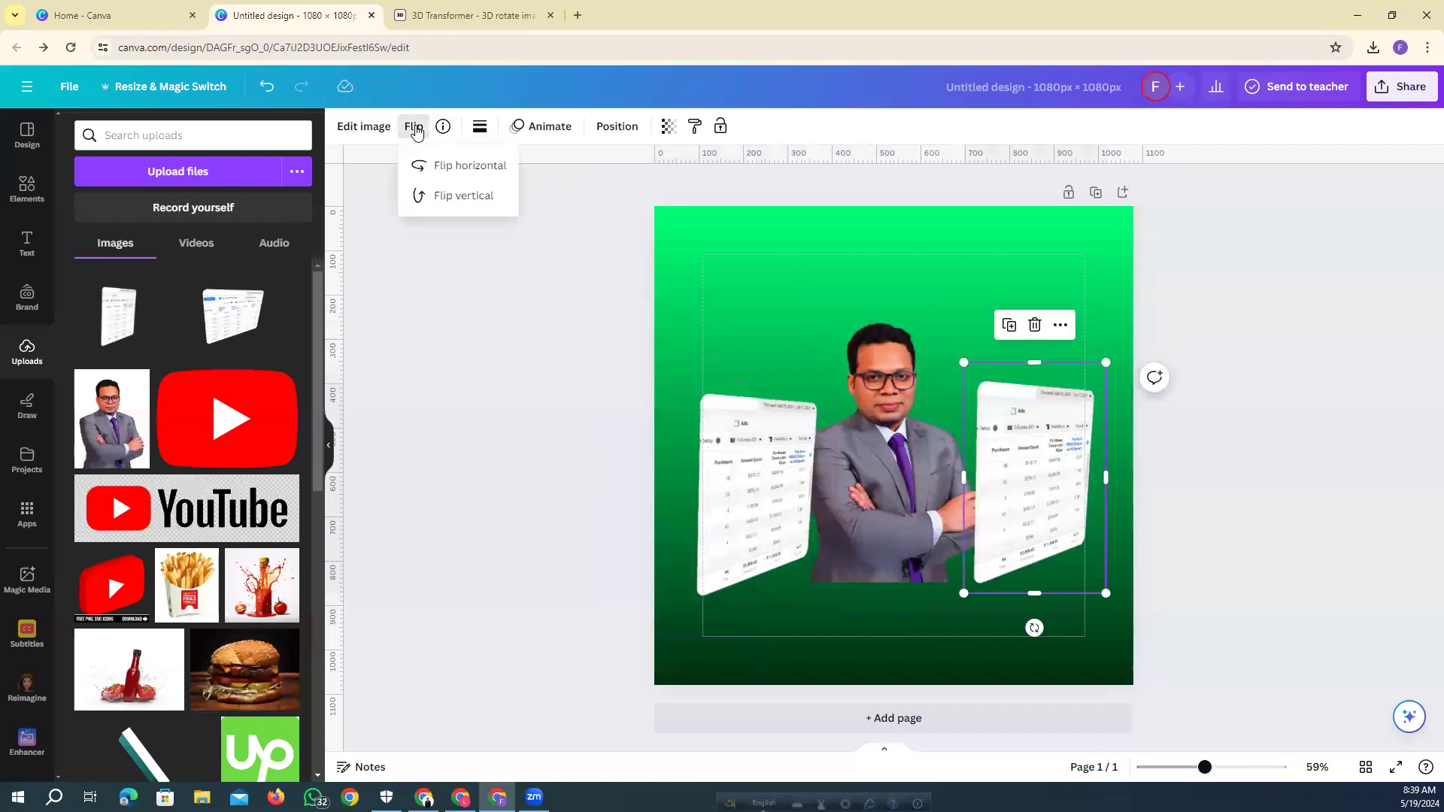
pyautogui.click(453, 167)
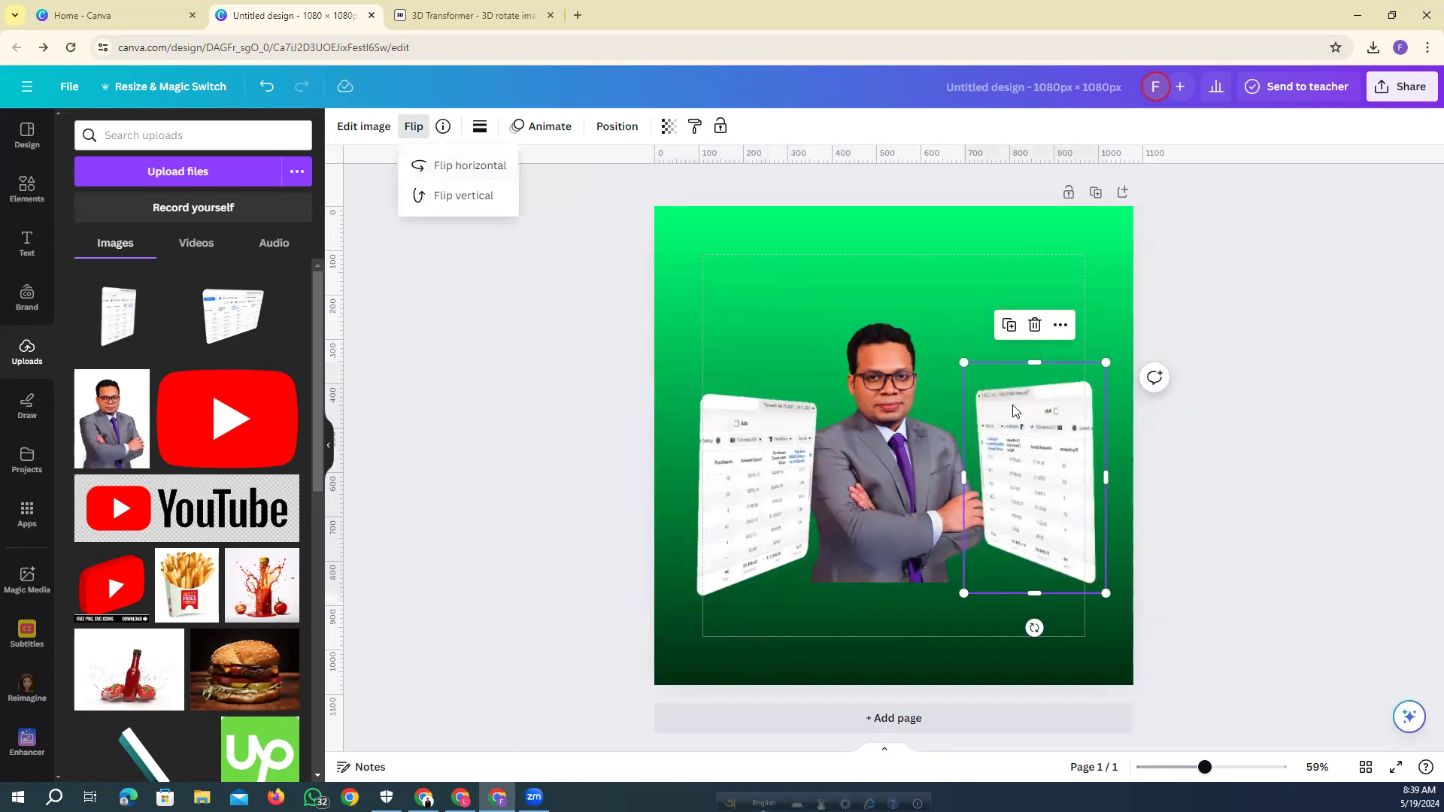
# Rotate both tilted reports slightly in opposite directions and move them closer to the man so they look symmetrical.
pyautogui.click(758, 502)
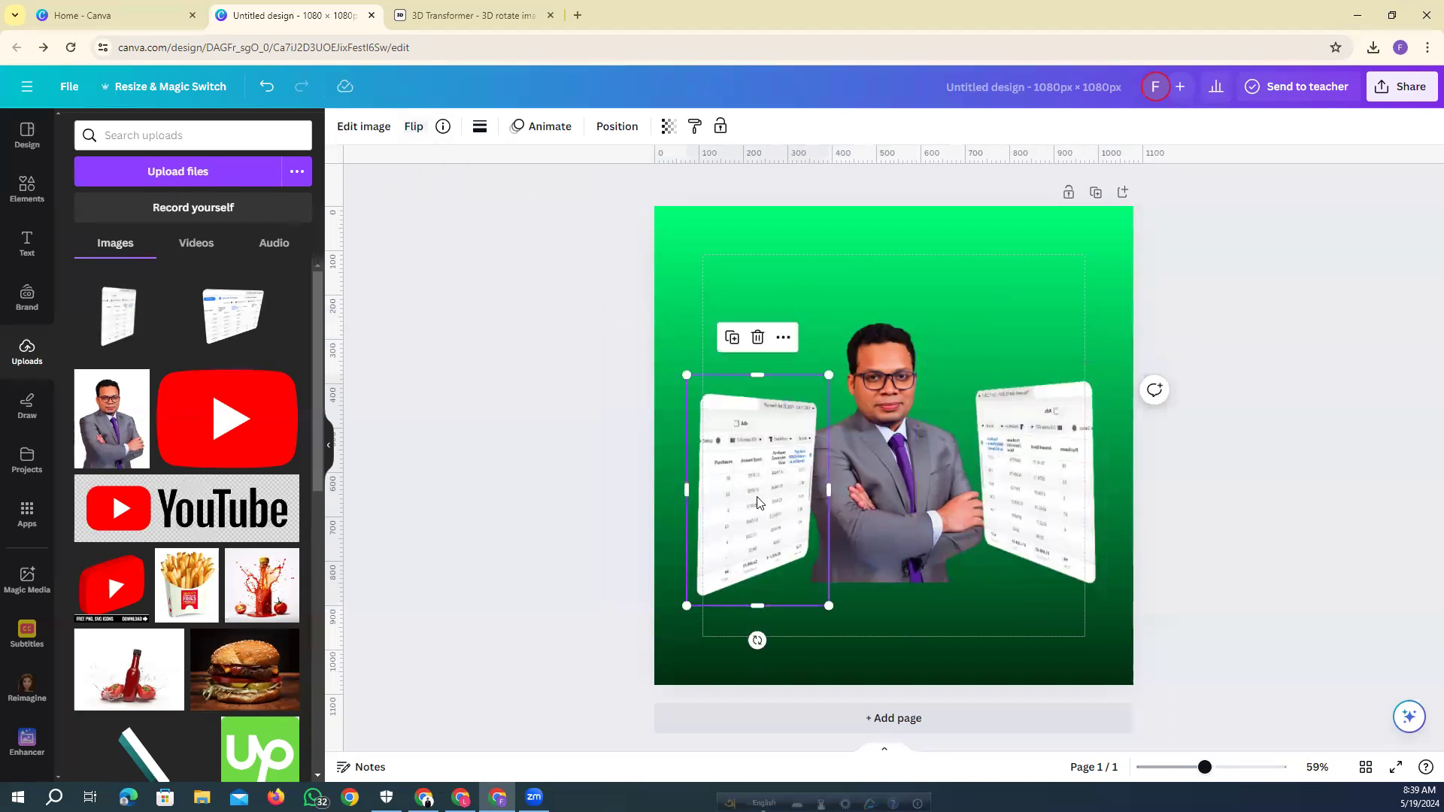
pyautogui.moveTo(758, 641); pyautogui.dragTo(769, 648)
pyautogui.click(1034, 536)
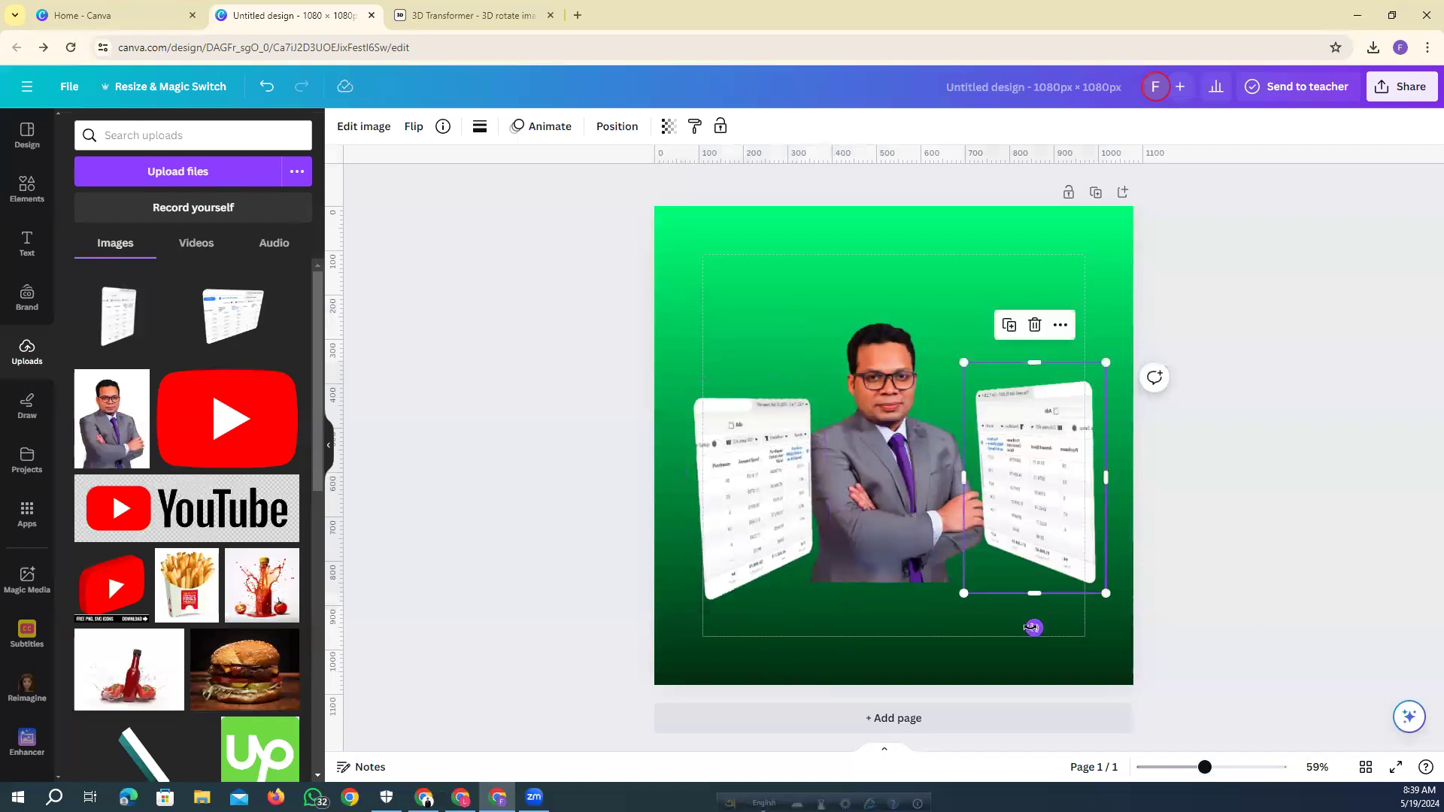
pyautogui.moveTo(1035, 627); pyautogui.dragTo(1024, 629)
pyautogui.moveTo(1041, 495); pyautogui.dragTo(1016, 504)
pyautogui.moveTo(772, 513); pyautogui.dragTo(778, 517)
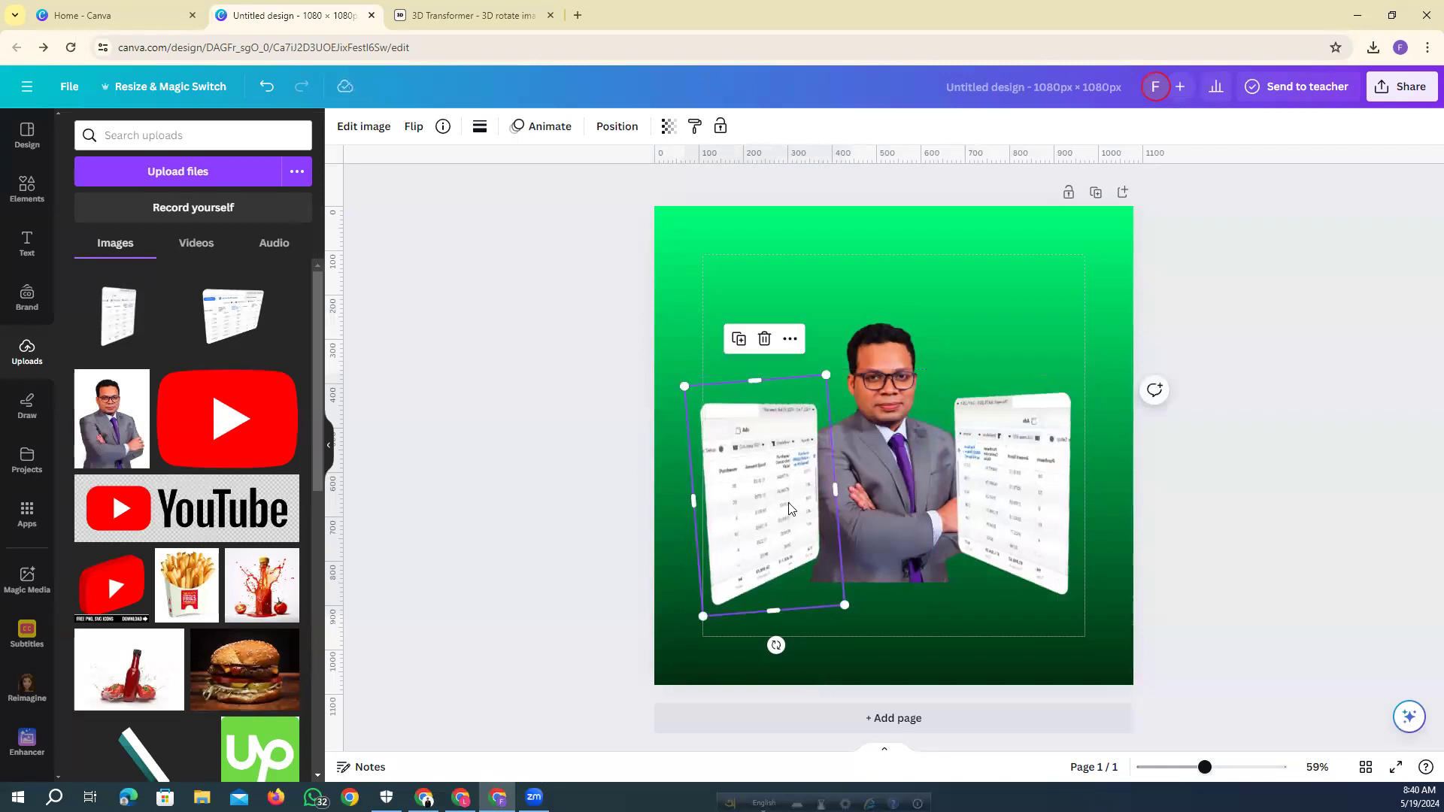
# Move the man's cut-out to the front of the layer order, above both tilted reports.
pyautogui.click(523, 479)
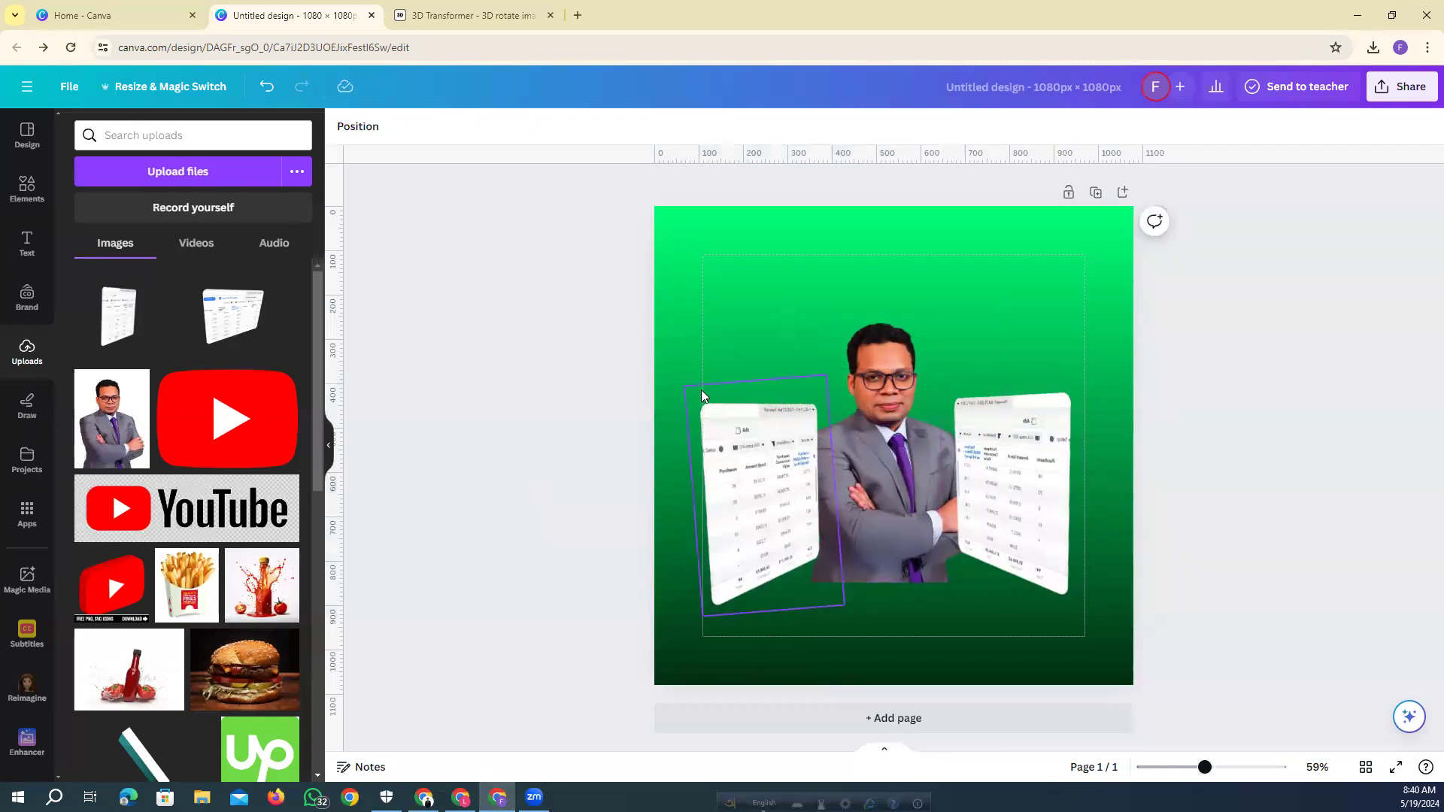
pyautogui.click(352, 129)
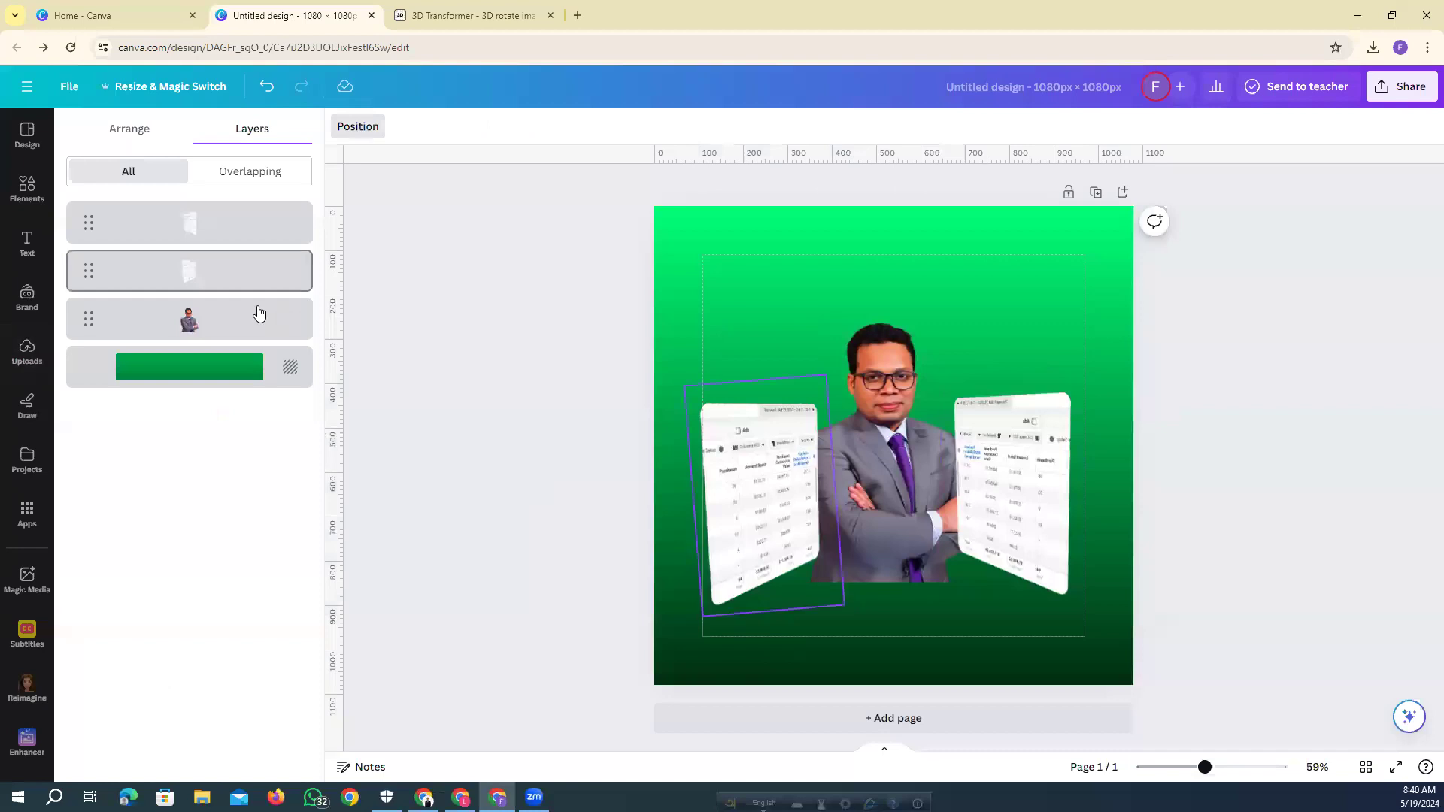
pyautogui.moveTo(115, 318); pyautogui.dragTo(120, 224)
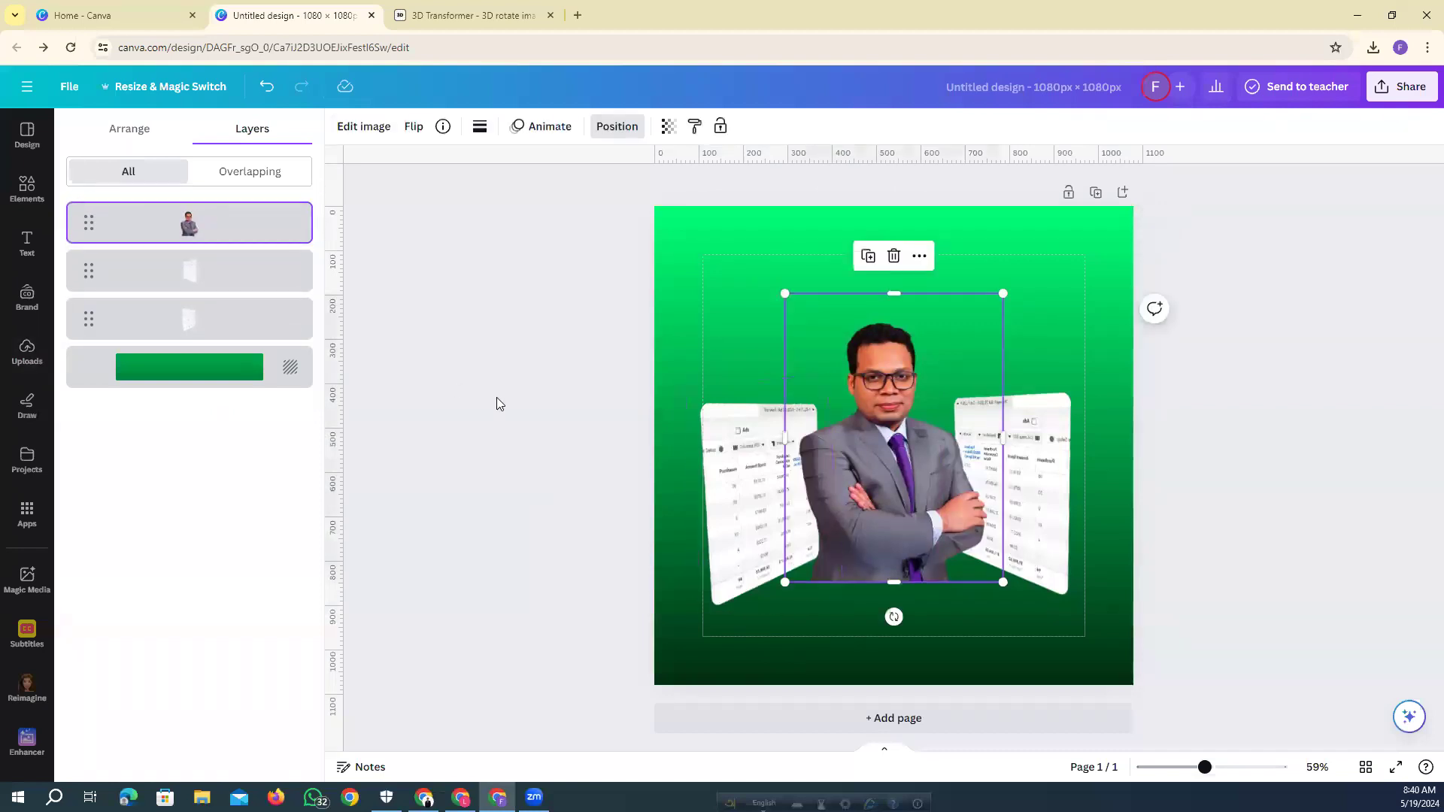
pyautogui.click(545, 387)
# Blur the whole image of the report left of the man at intensity 20.
pyautogui.click(720, 480)
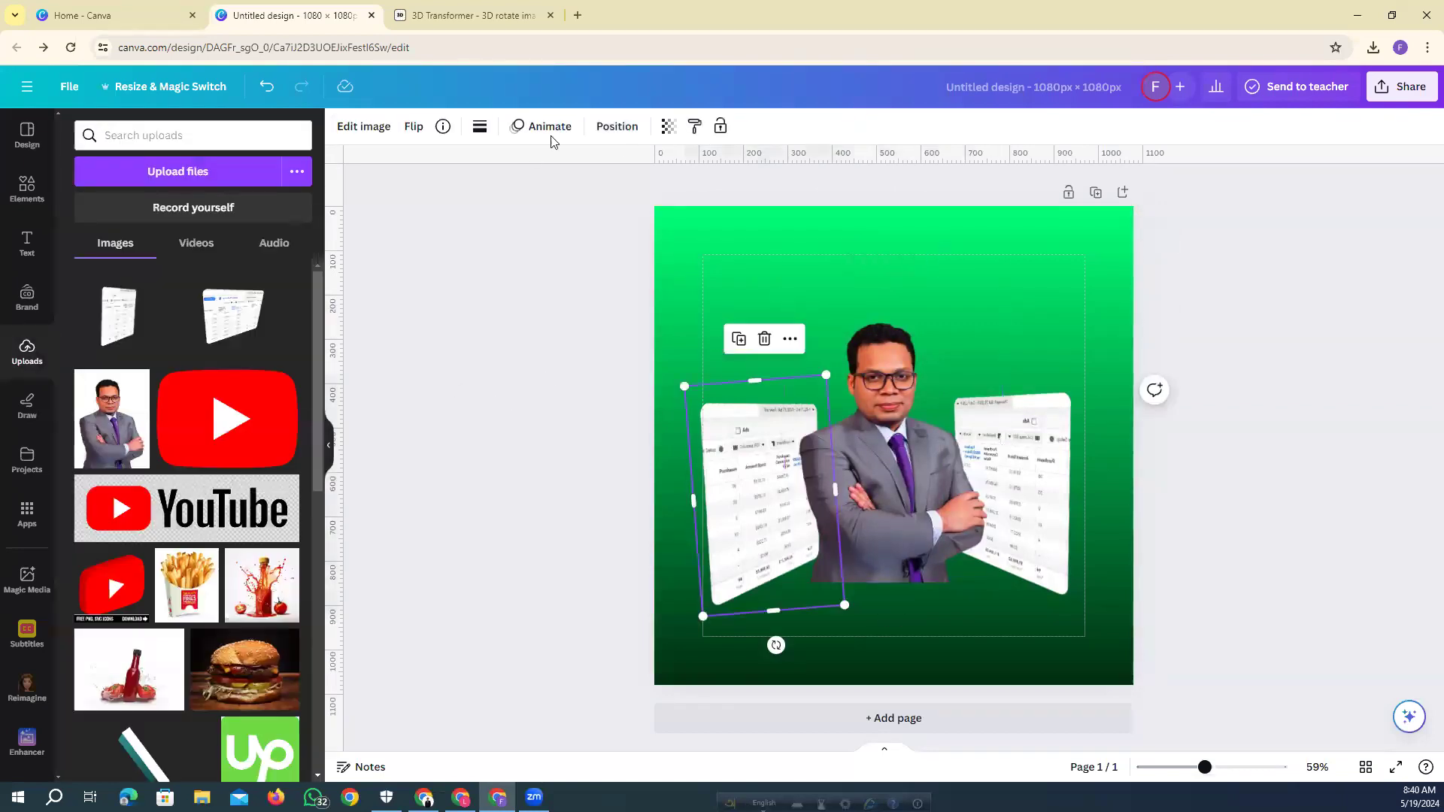
pyautogui.click(365, 134)
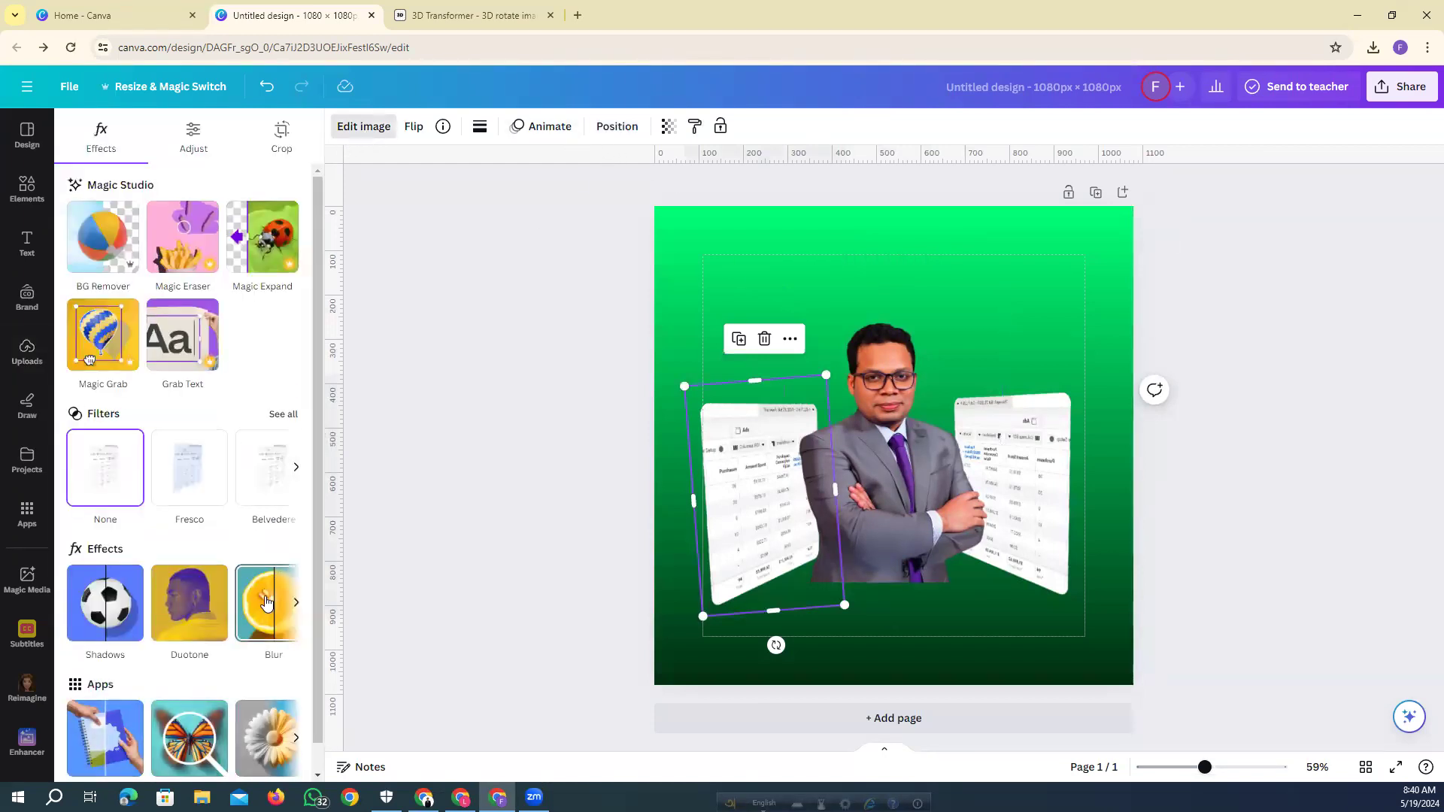
pyautogui.click(266, 601)
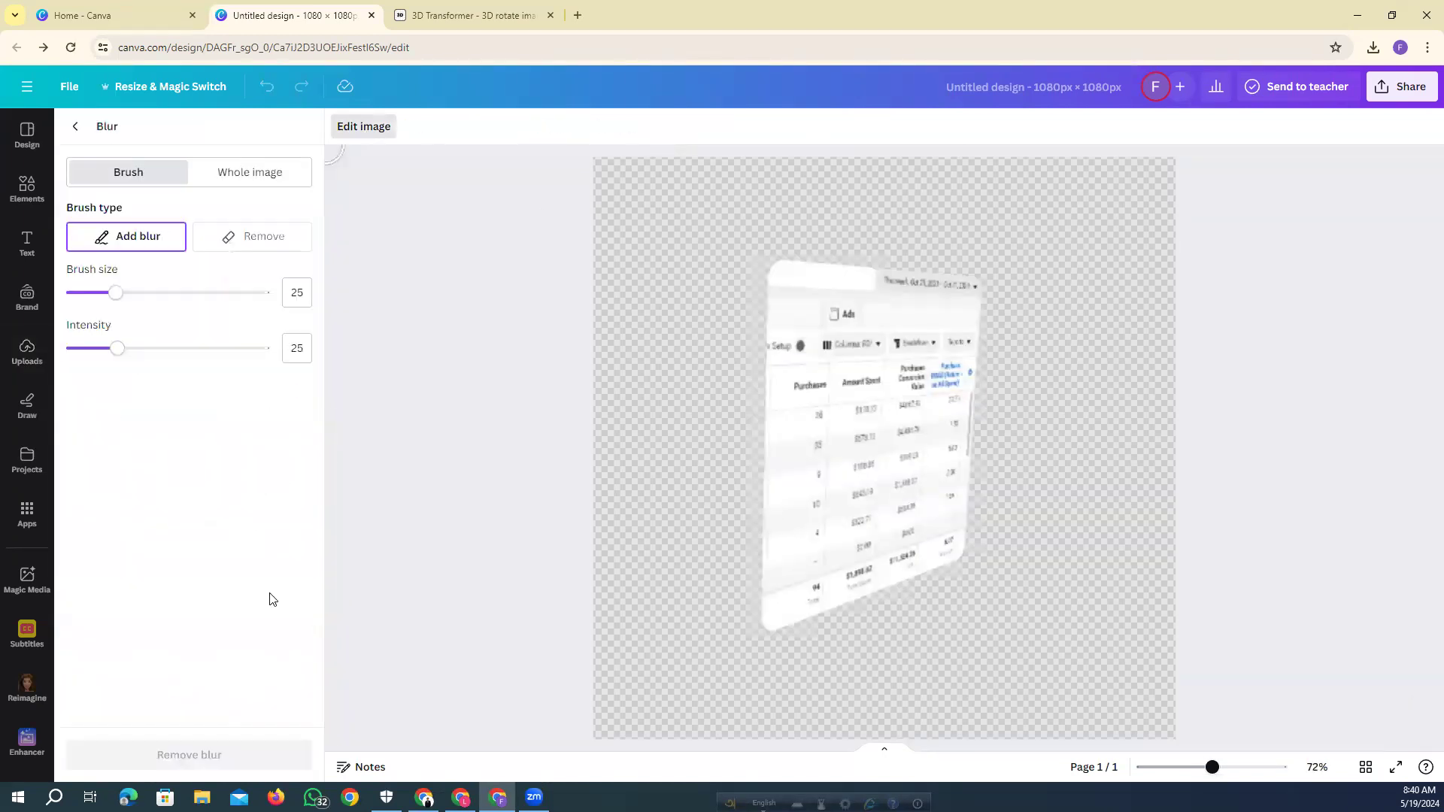
pyautogui.click(239, 183)
pyautogui.moveTo(67, 245); pyautogui.dragTo(107, 258)
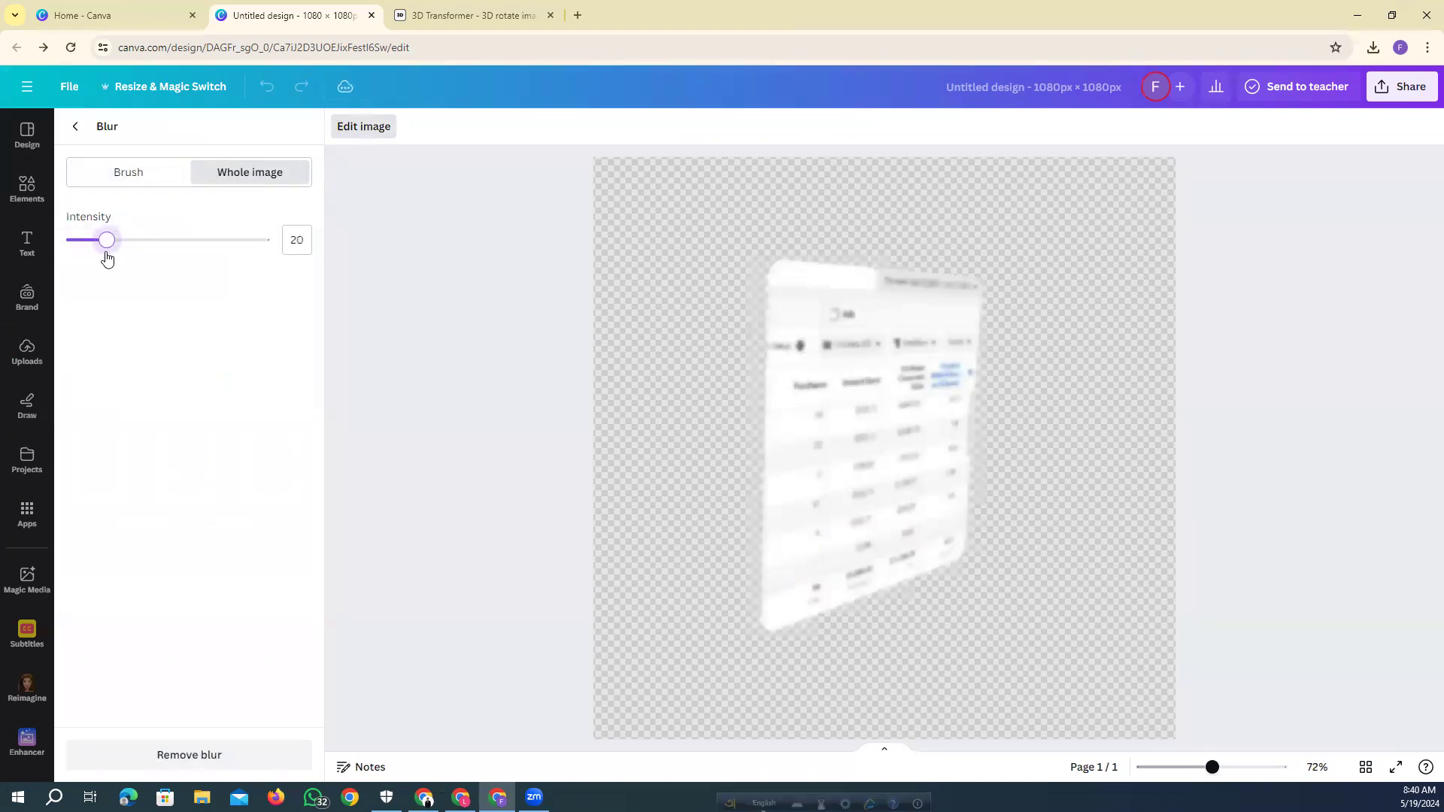
pyautogui.click(75, 128)
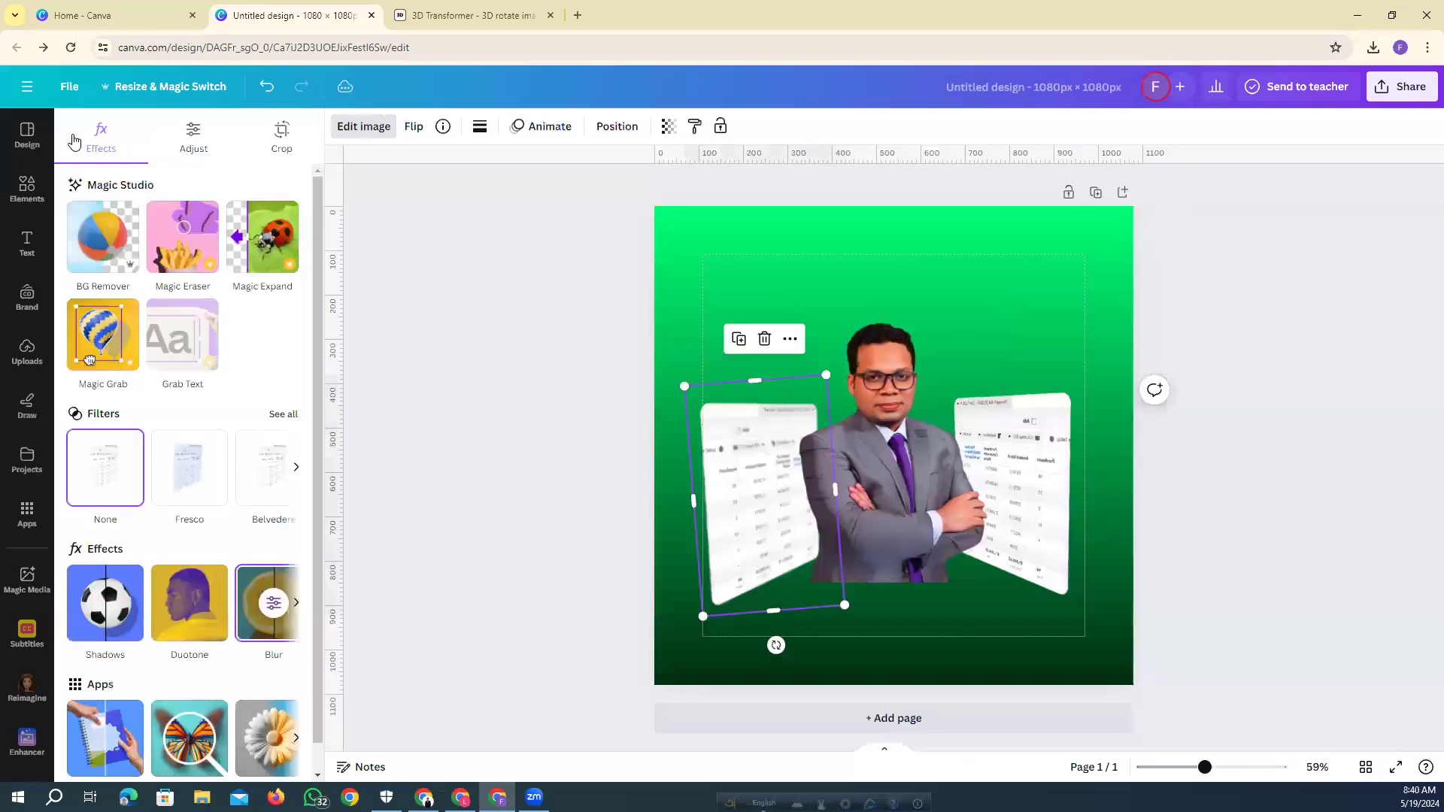
# Set the transparency of the report left of the man to 50.
pyautogui.click(668, 127)
pyautogui.moveTo(625, 190); pyautogui.dragTo(576, 196)
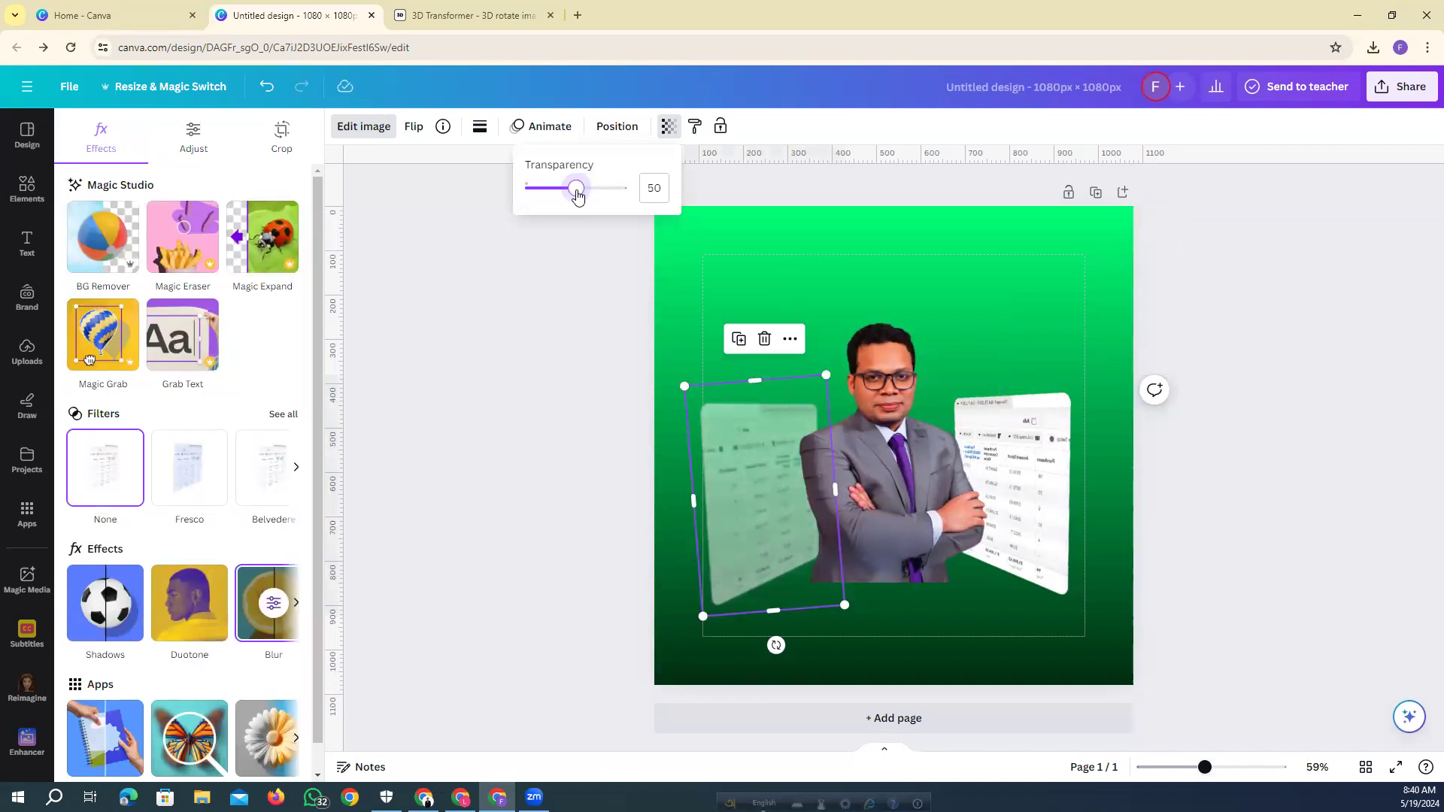
pyautogui.click(553, 406)
# Apply a whole-image blur of intensity 20 to the report right of the man.
pyautogui.click(1050, 449)
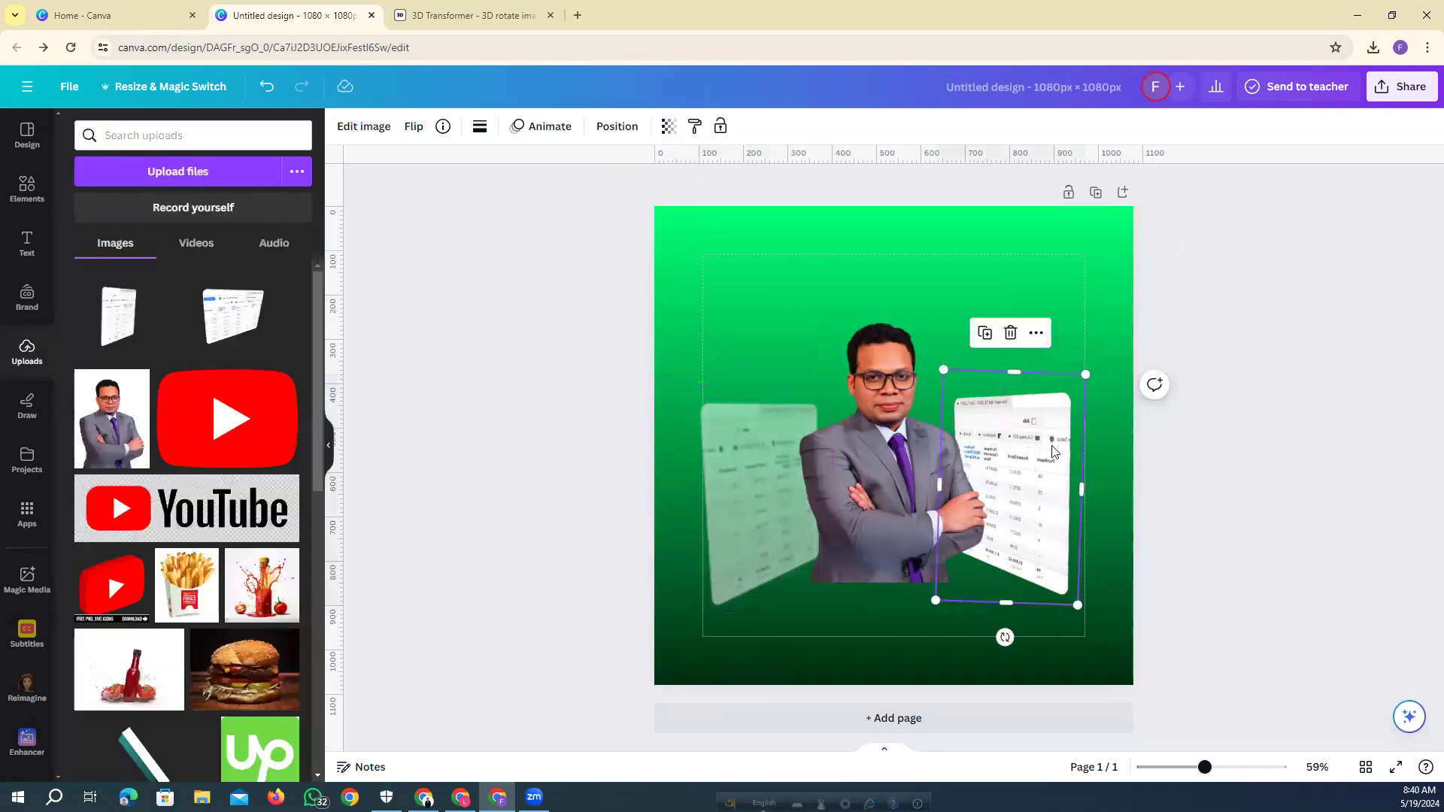
pyautogui.click(379, 134)
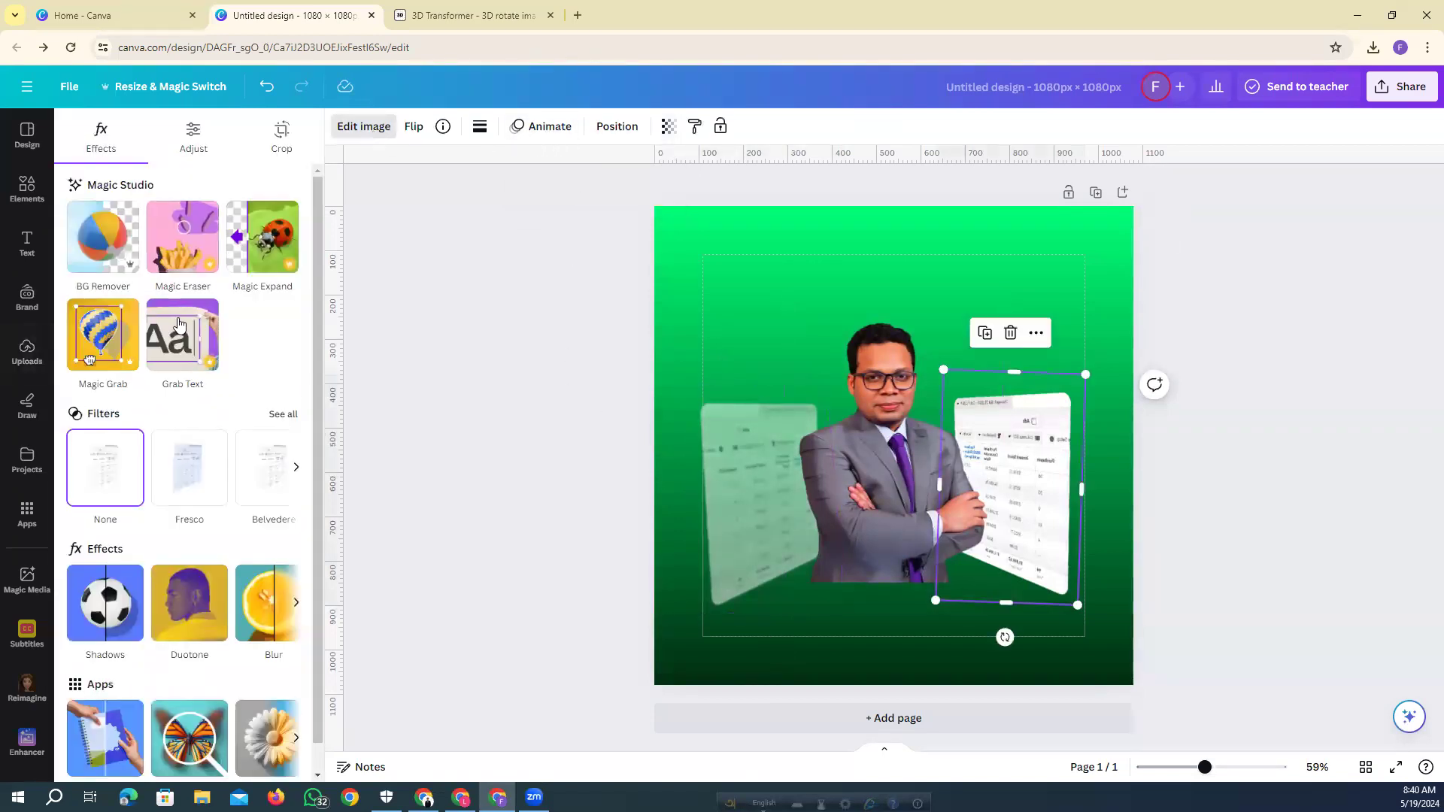
pyautogui.click(274, 610)
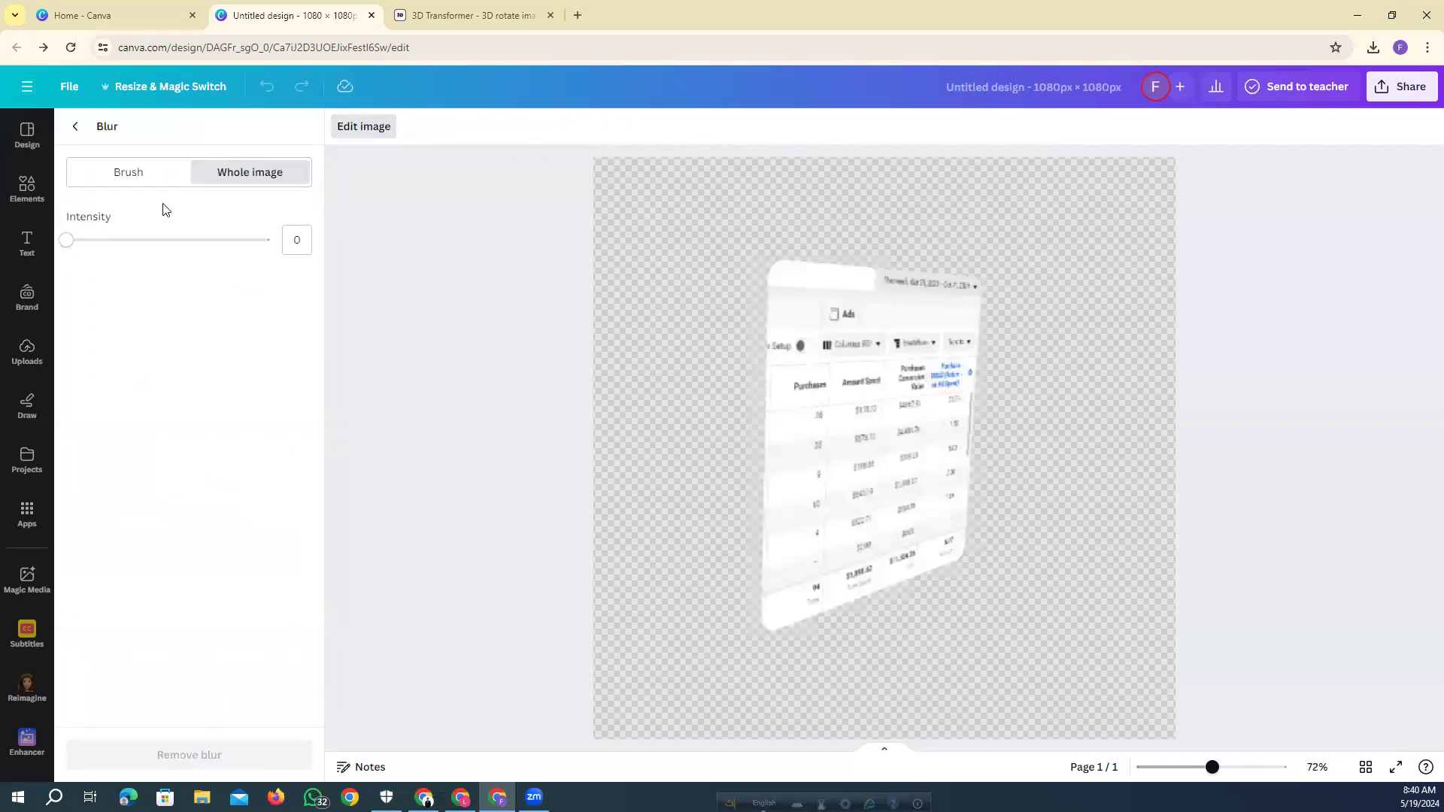
pyautogui.moveTo(68, 240); pyautogui.dragTo(107, 247)
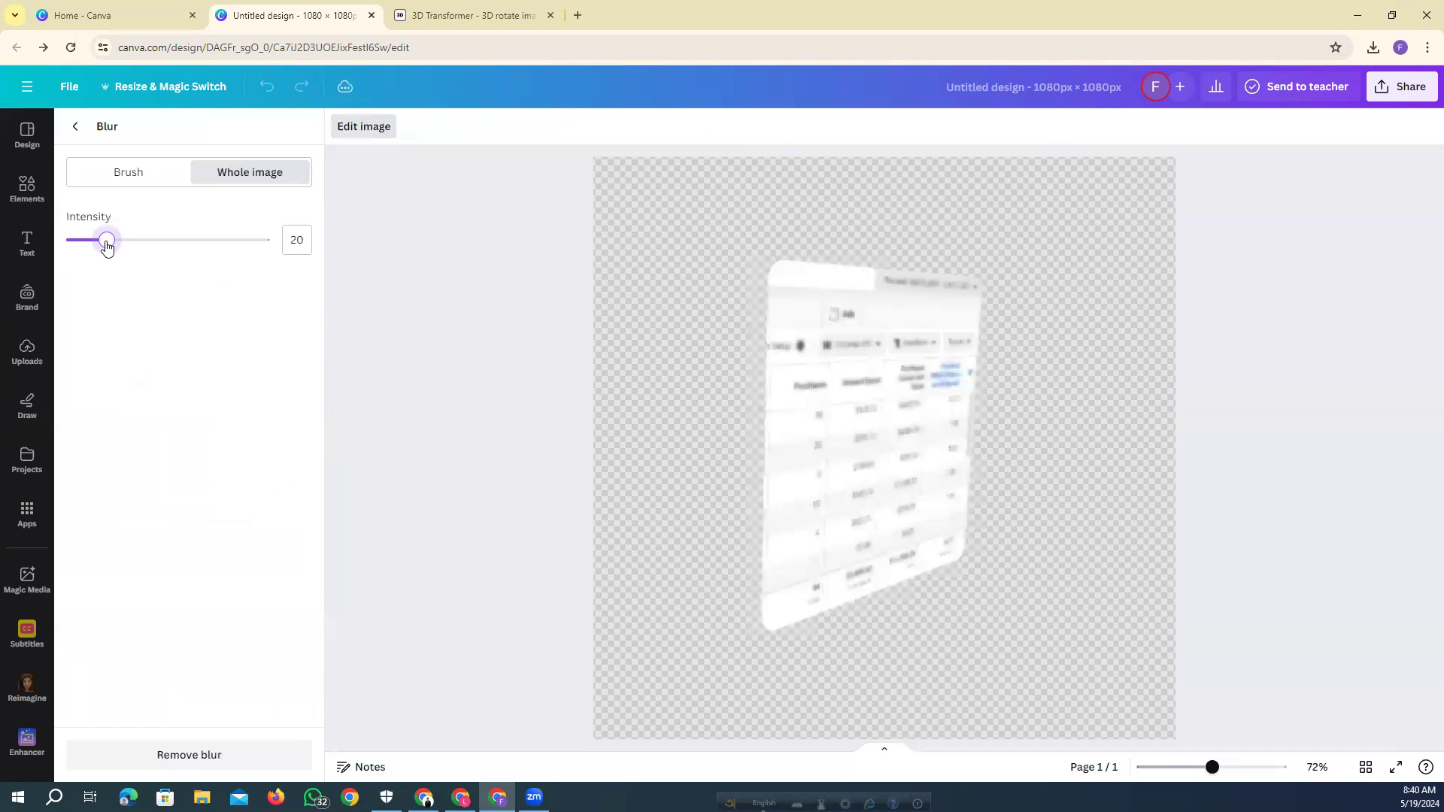
pyautogui.click(76, 126)
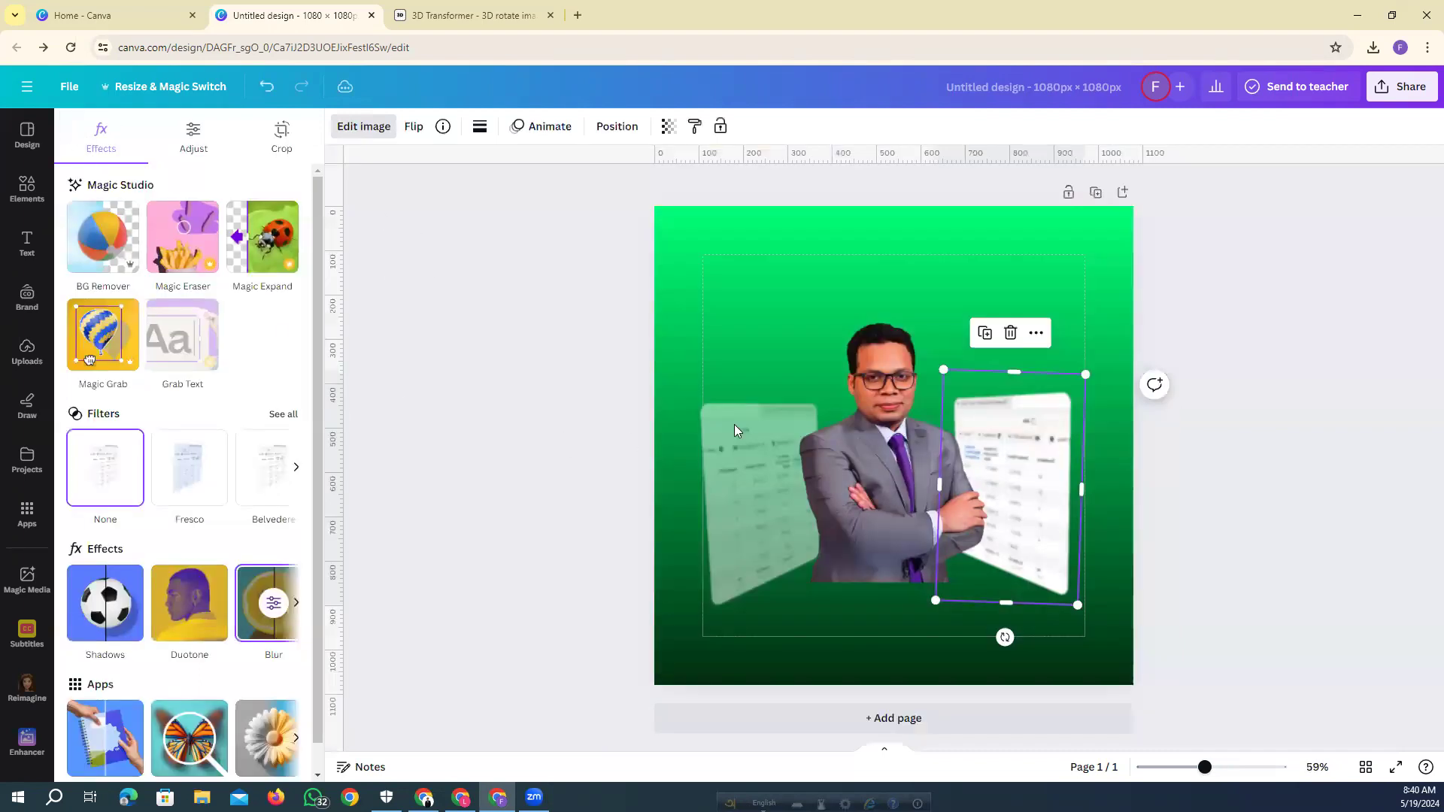
# Make the report right of the man semi-transparent to match the one on his other side.
pyautogui.click(669, 126)
pyautogui.moveTo(627, 187); pyautogui.dragTo(578, 197)
pyautogui.click(584, 315)
pyautogui.click(572, 325)
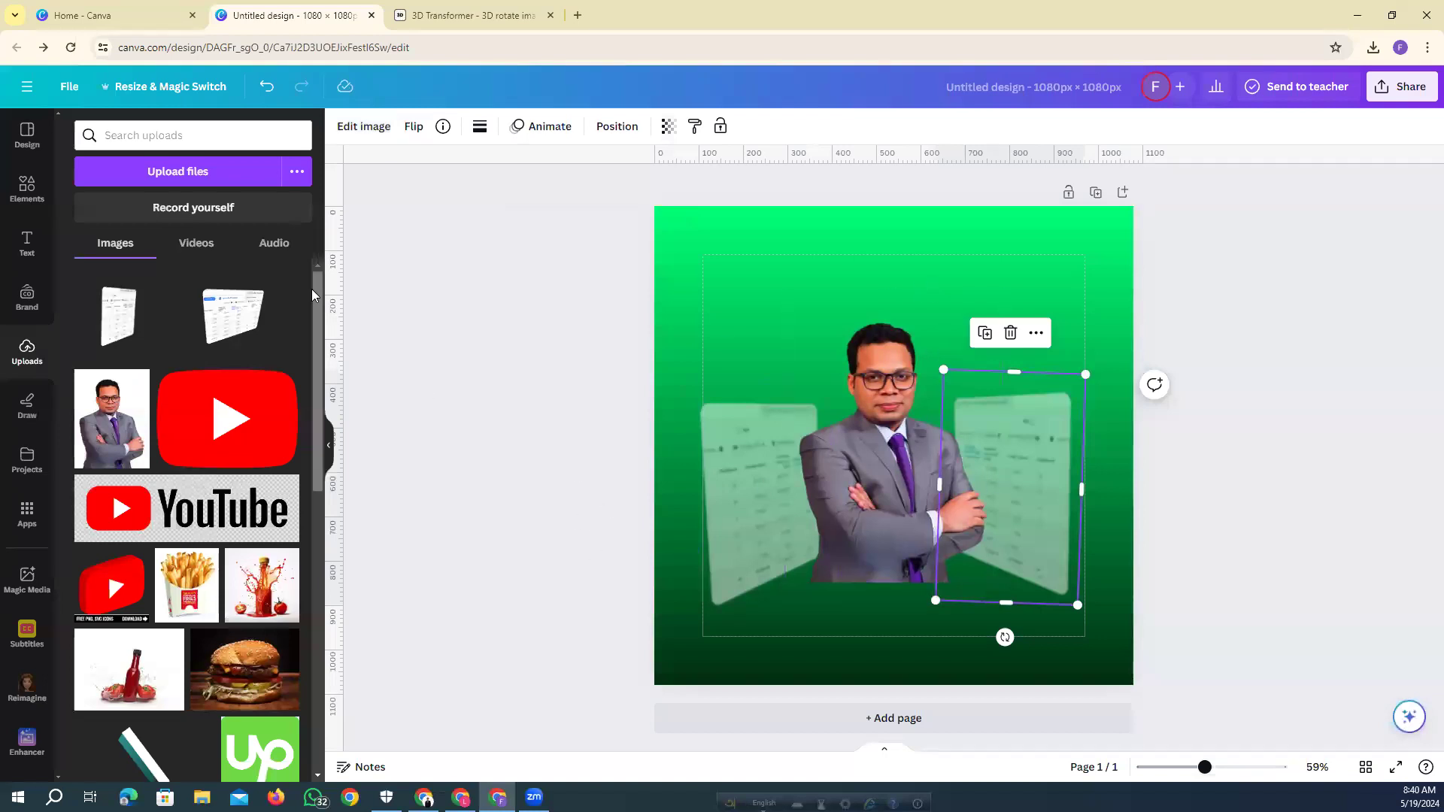
# Upload the flat report screenshot from the Downloads folder, add it to the page, and place it at reduced size over the man's torso.
pyautogui.click(203, 178)
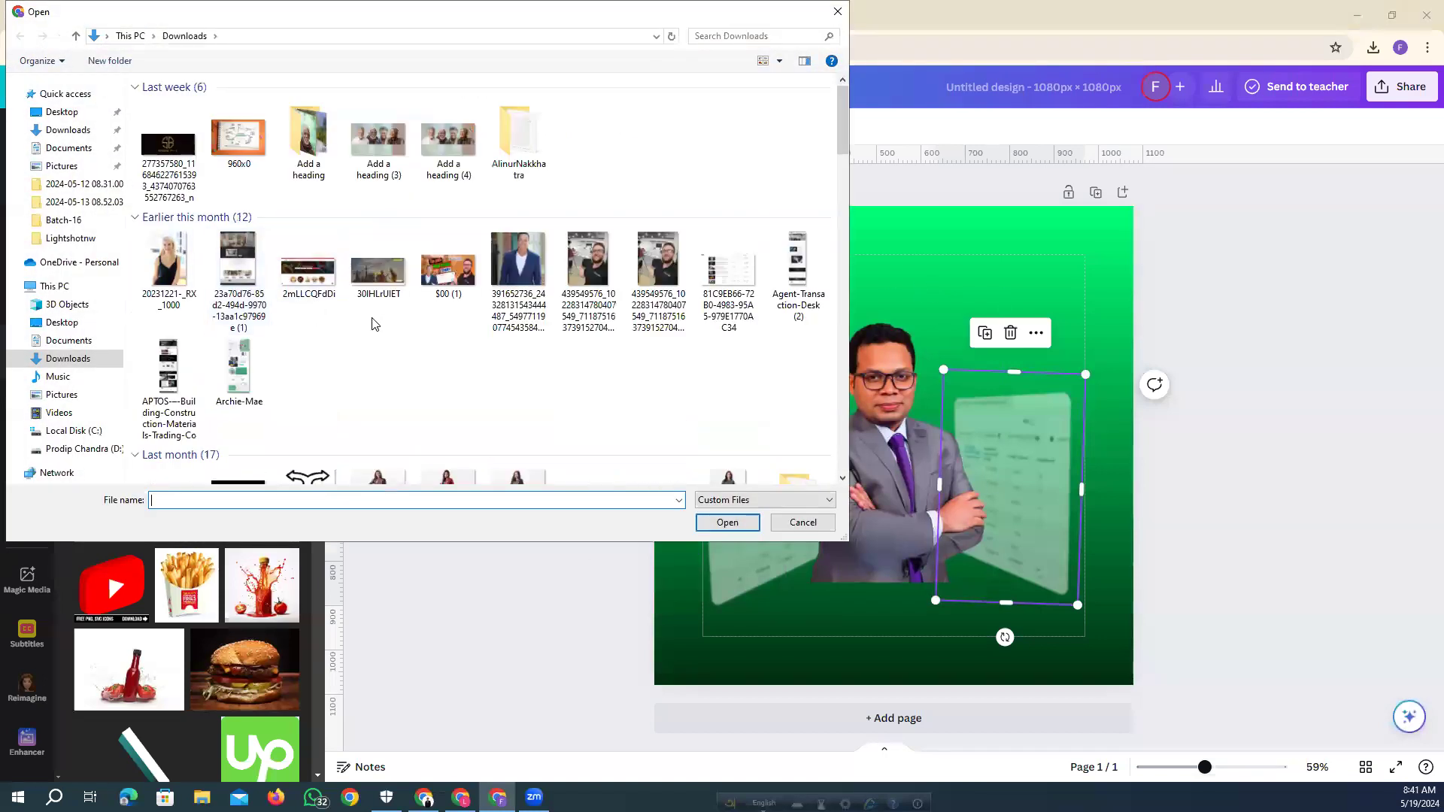
pyautogui.scroll(-10, 529, 357)
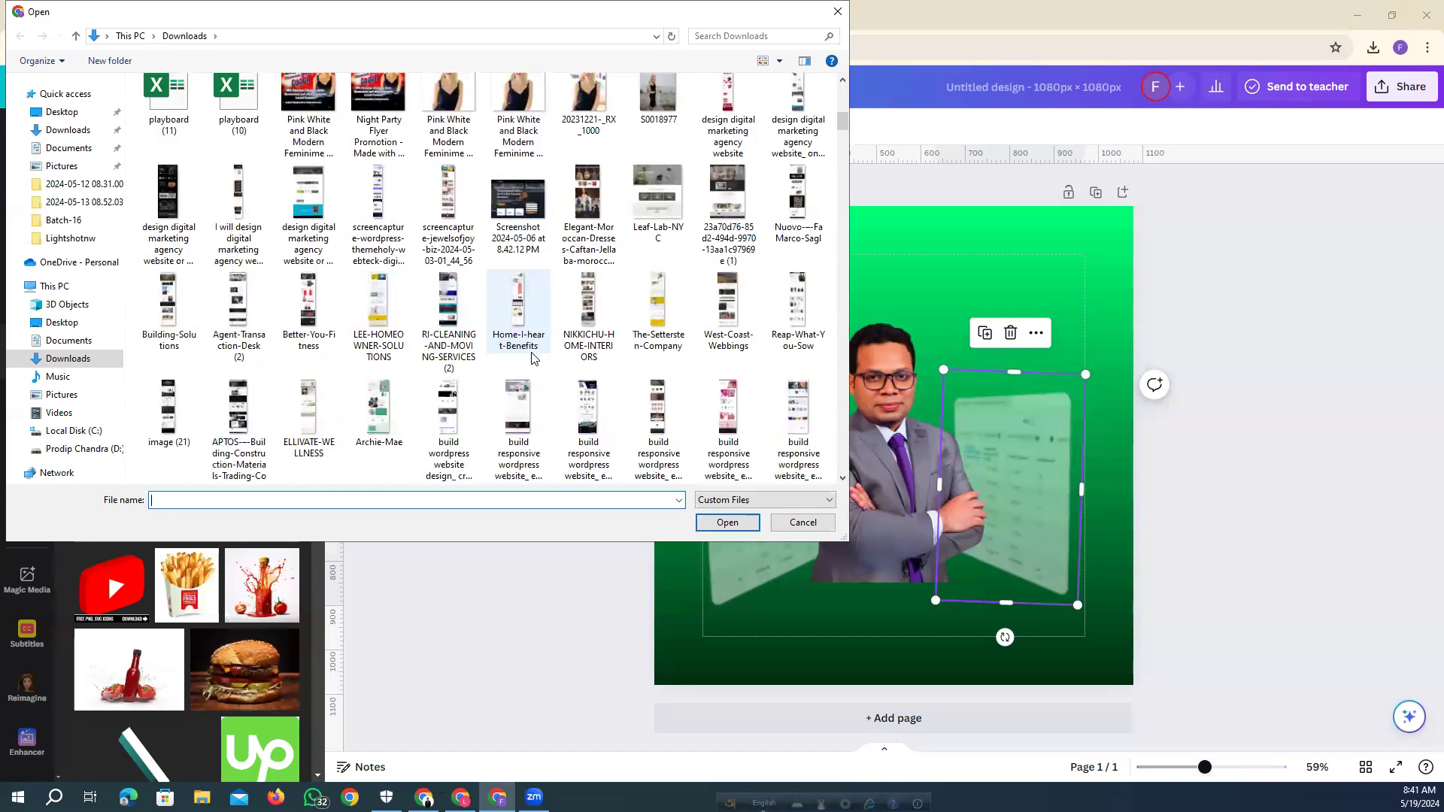
pyautogui.scroll(-5, 531, 358)
pyautogui.scroll(5, 532, 363)
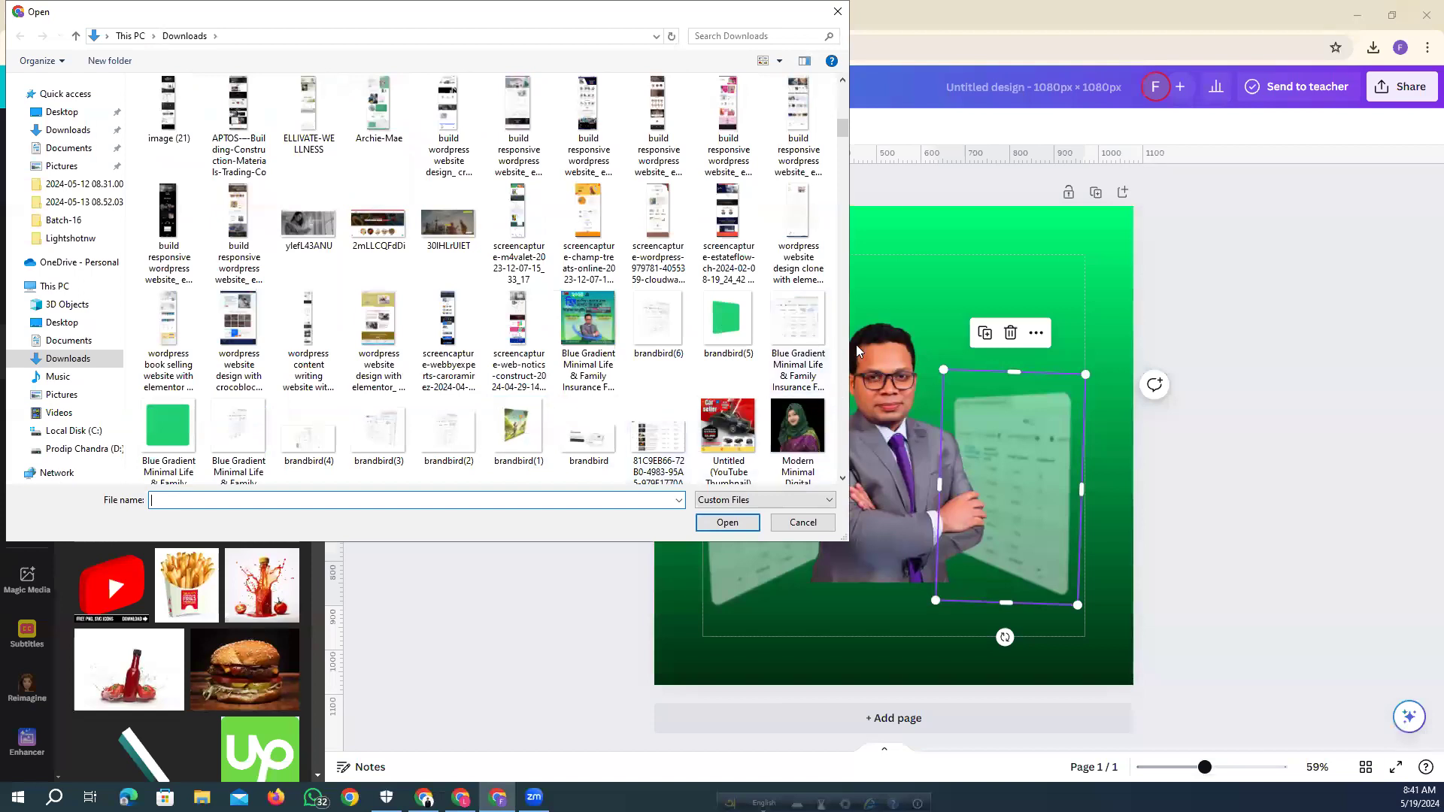
pyautogui.click(799, 330)
pyautogui.click(727, 522)
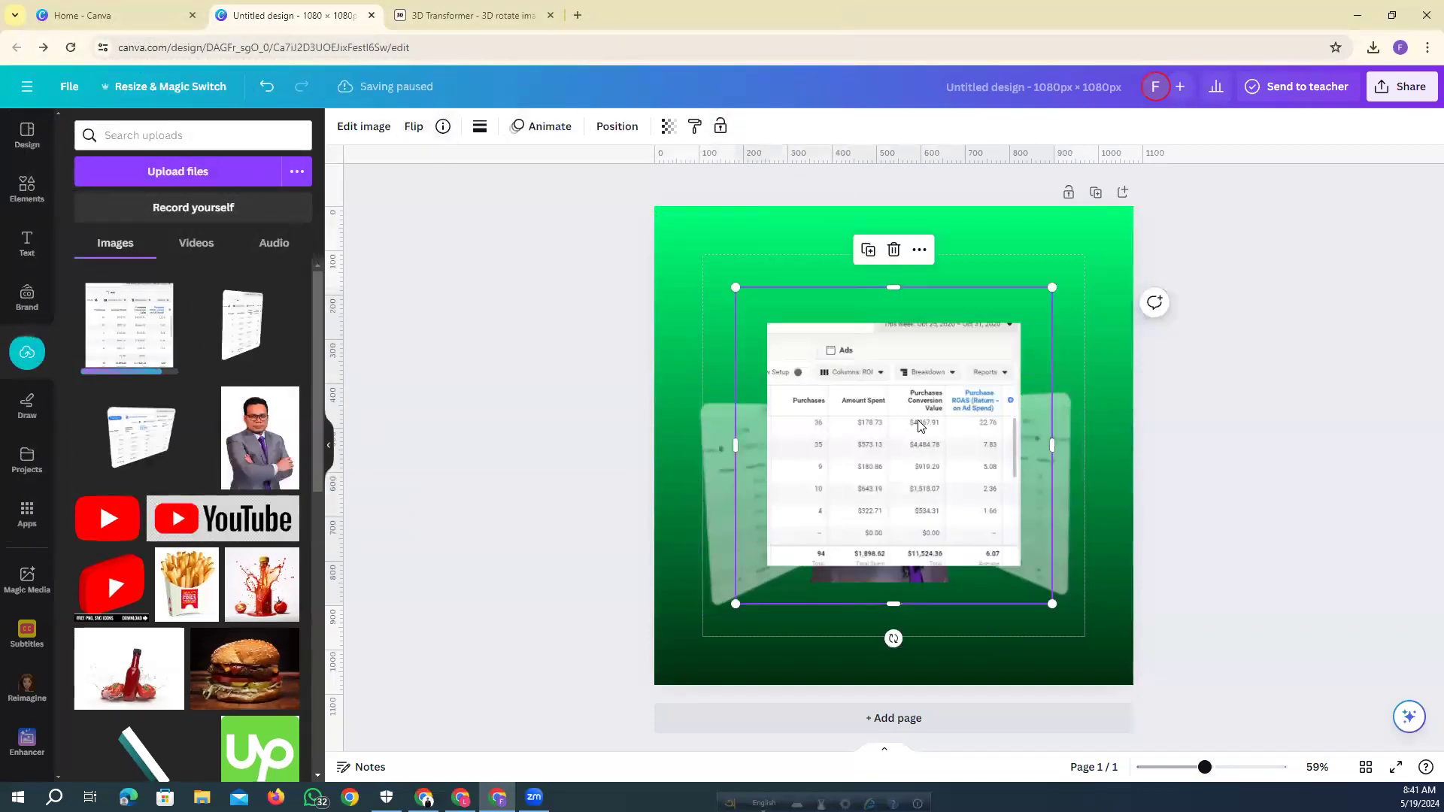
pyautogui.moveTo(736, 604); pyautogui.dragTo(824, 516)
pyautogui.moveTo(917, 415); pyautogui.dragTo(868, 503)
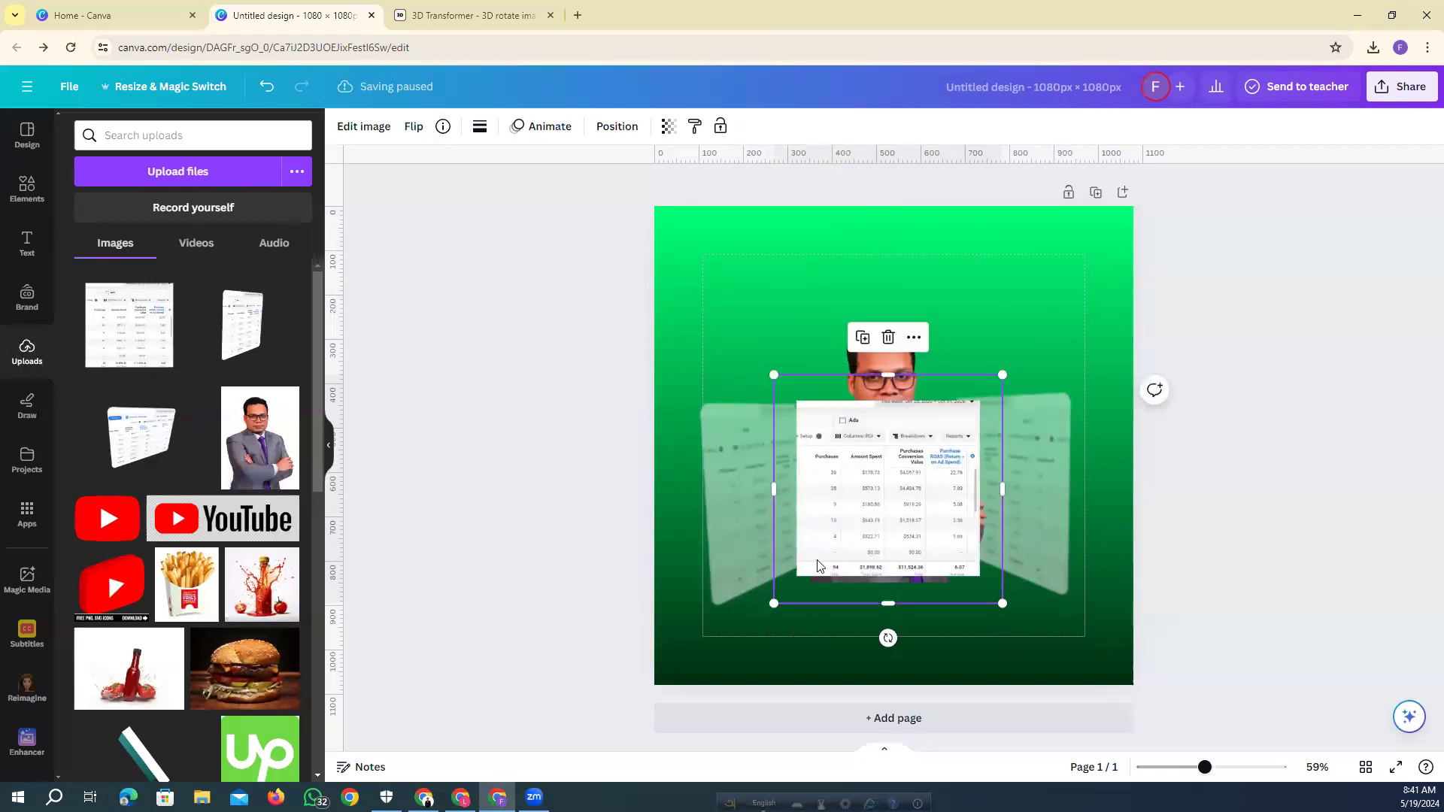
# Blur the whole flat report screenshot at intensity 20.
pyautogui.click(369, 128)
pyautogui.click(280, 595)
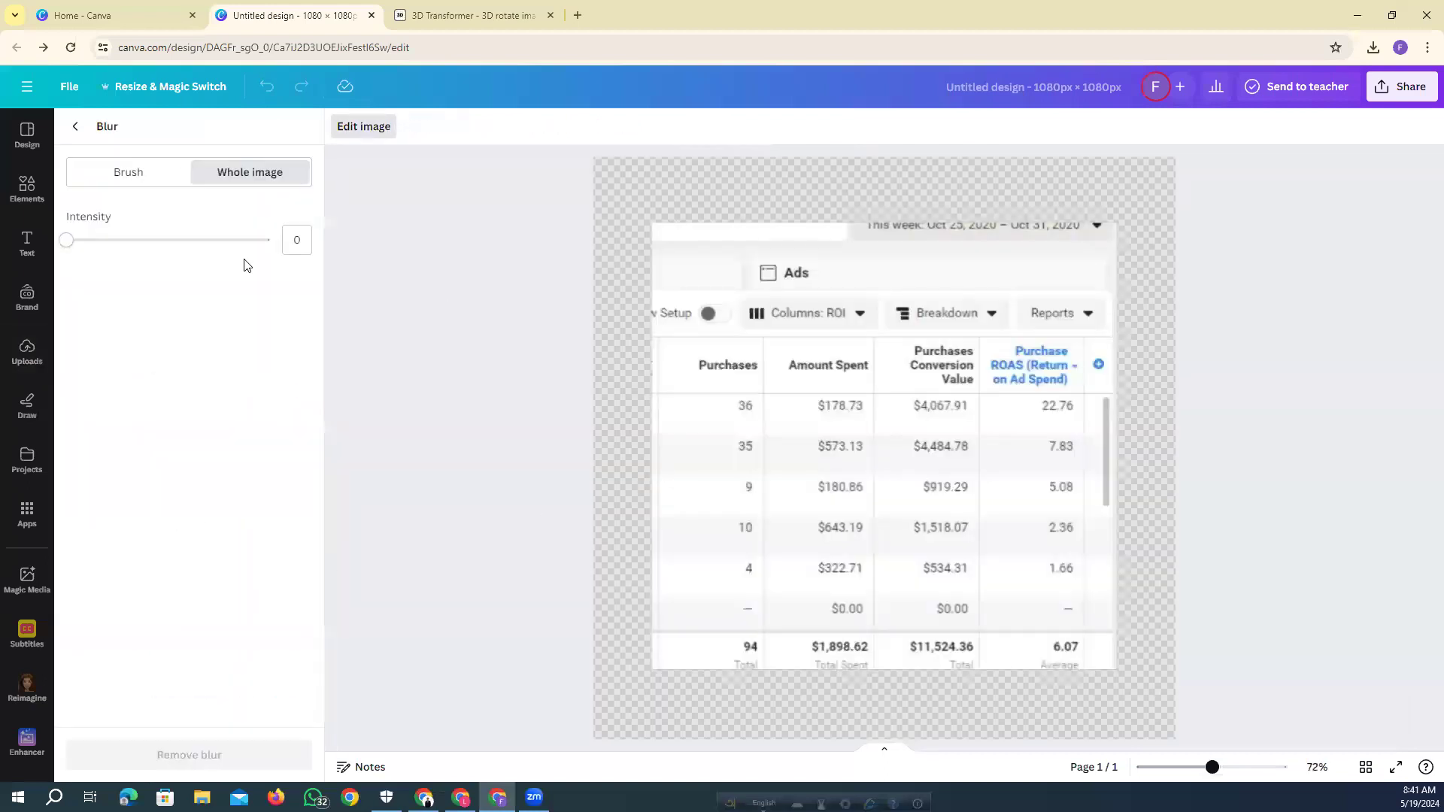
pyautogui.click(147, 240)
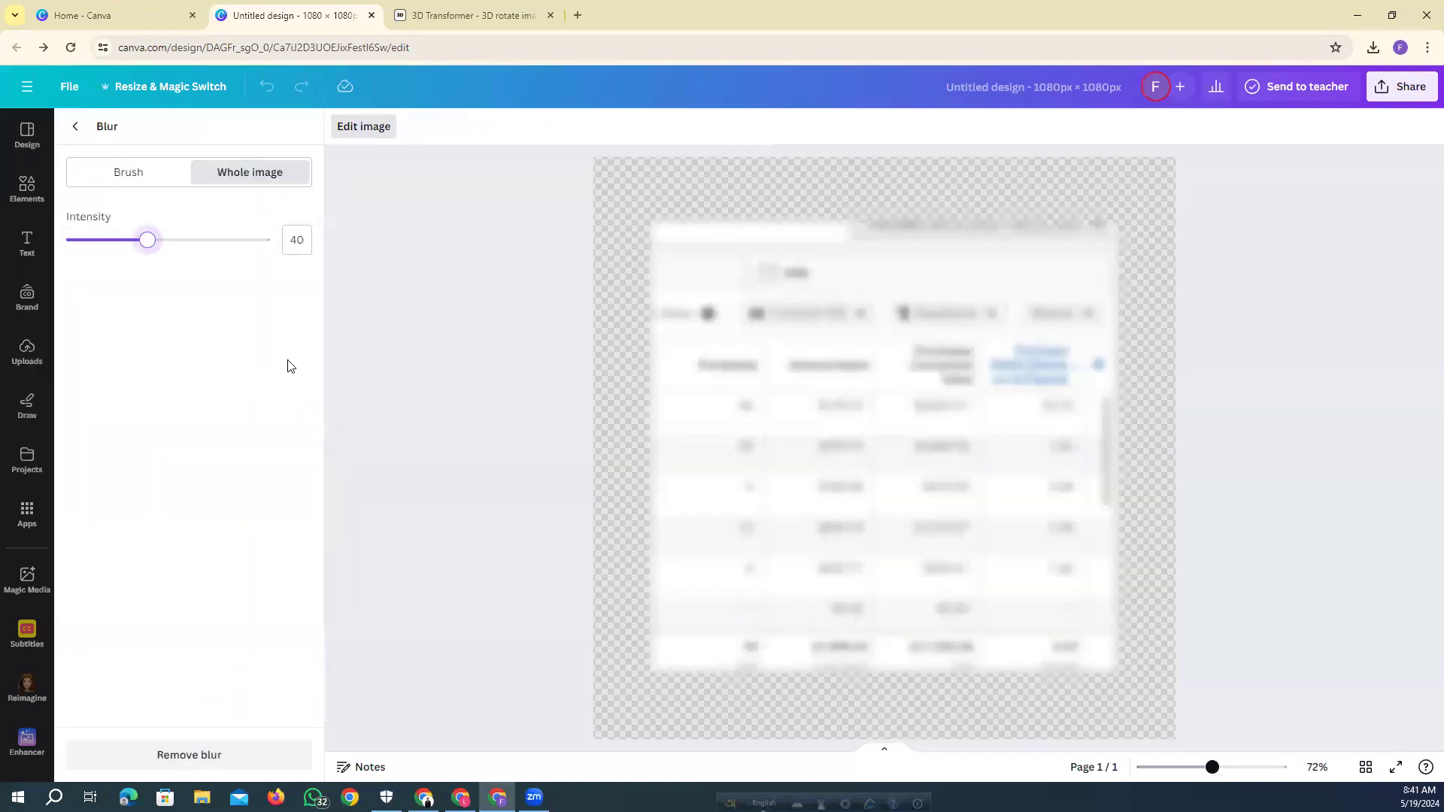
pyautogui.moveTo(145, 246); pyautogui.dragTo(107, 247)
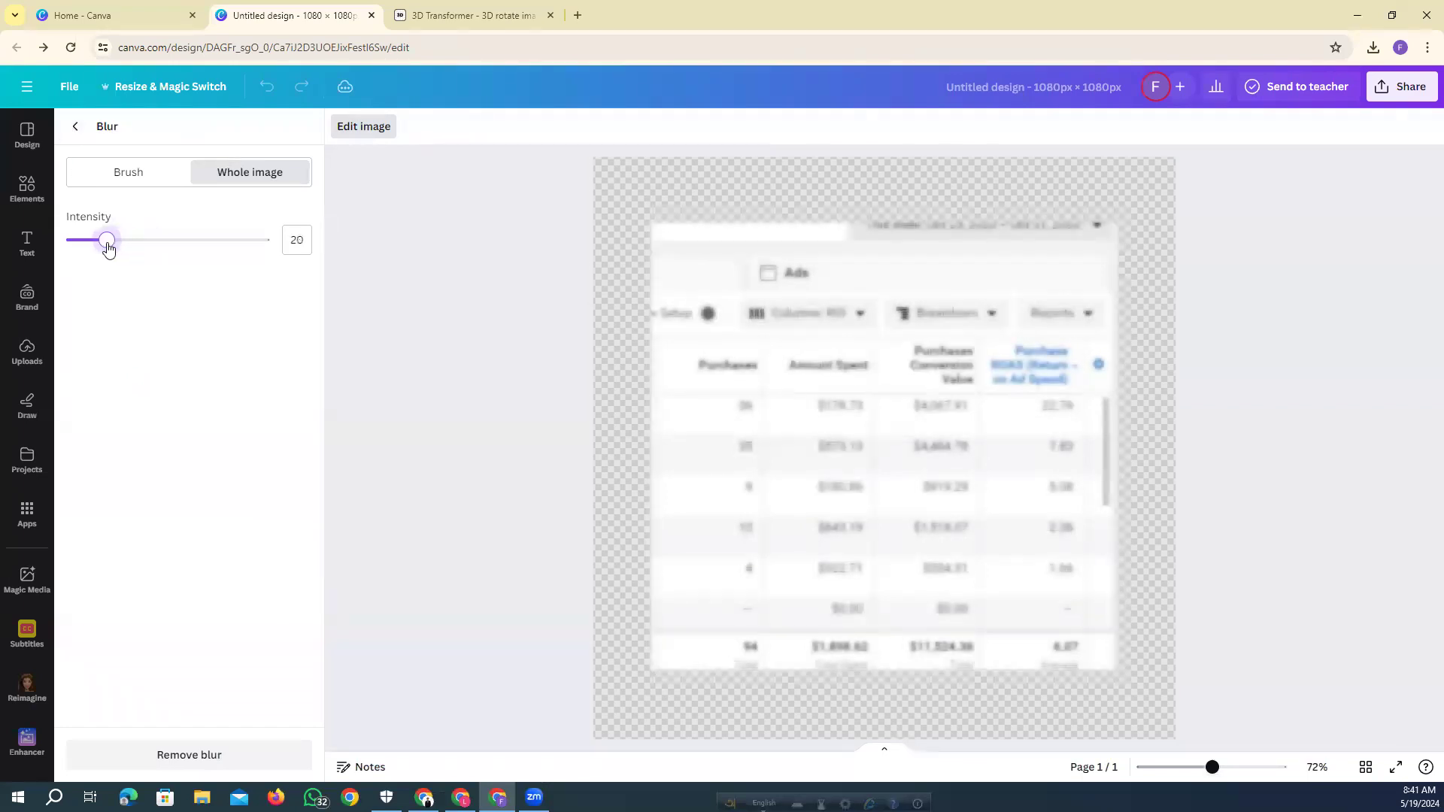
# Make the flat report over the man's torso semi-transparent to match the two side reports.
pyautogui.click(75, 126)
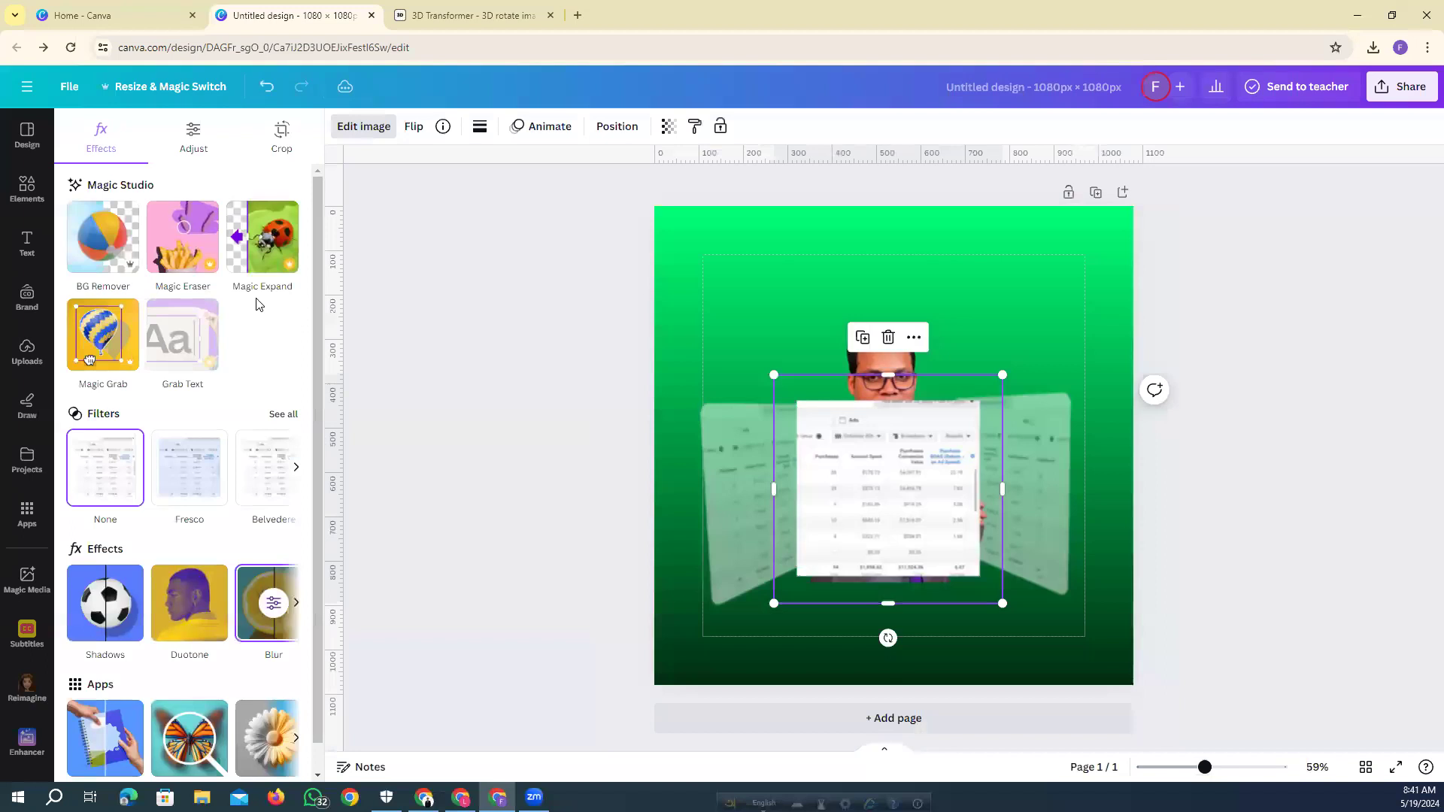
pyautogui.click(853, 566)
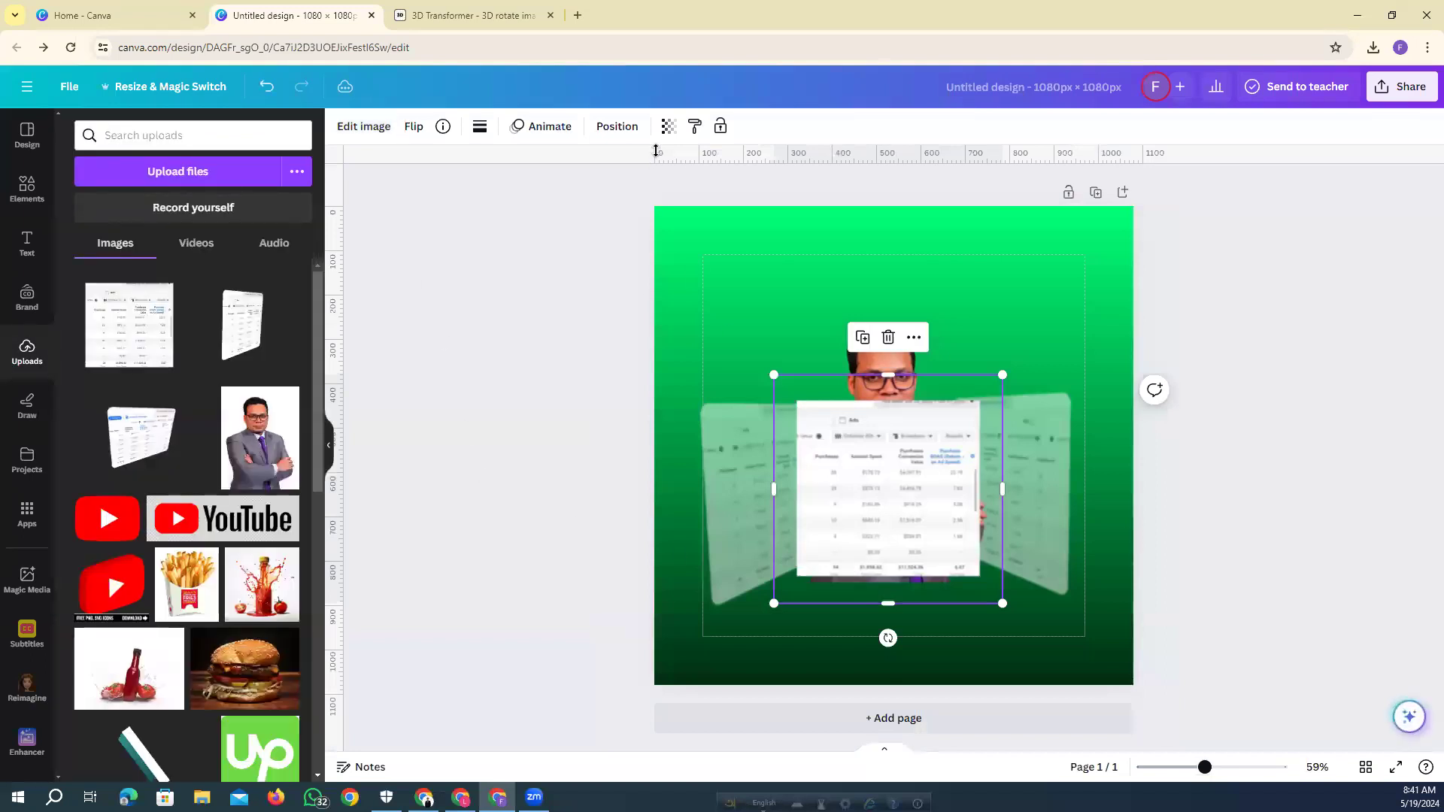
pyautogui.click(669, 126)
pyautogui.moveTo(629, 189); pyautogui.dragTo(576, 193)
pyautogui.click(587, 347)
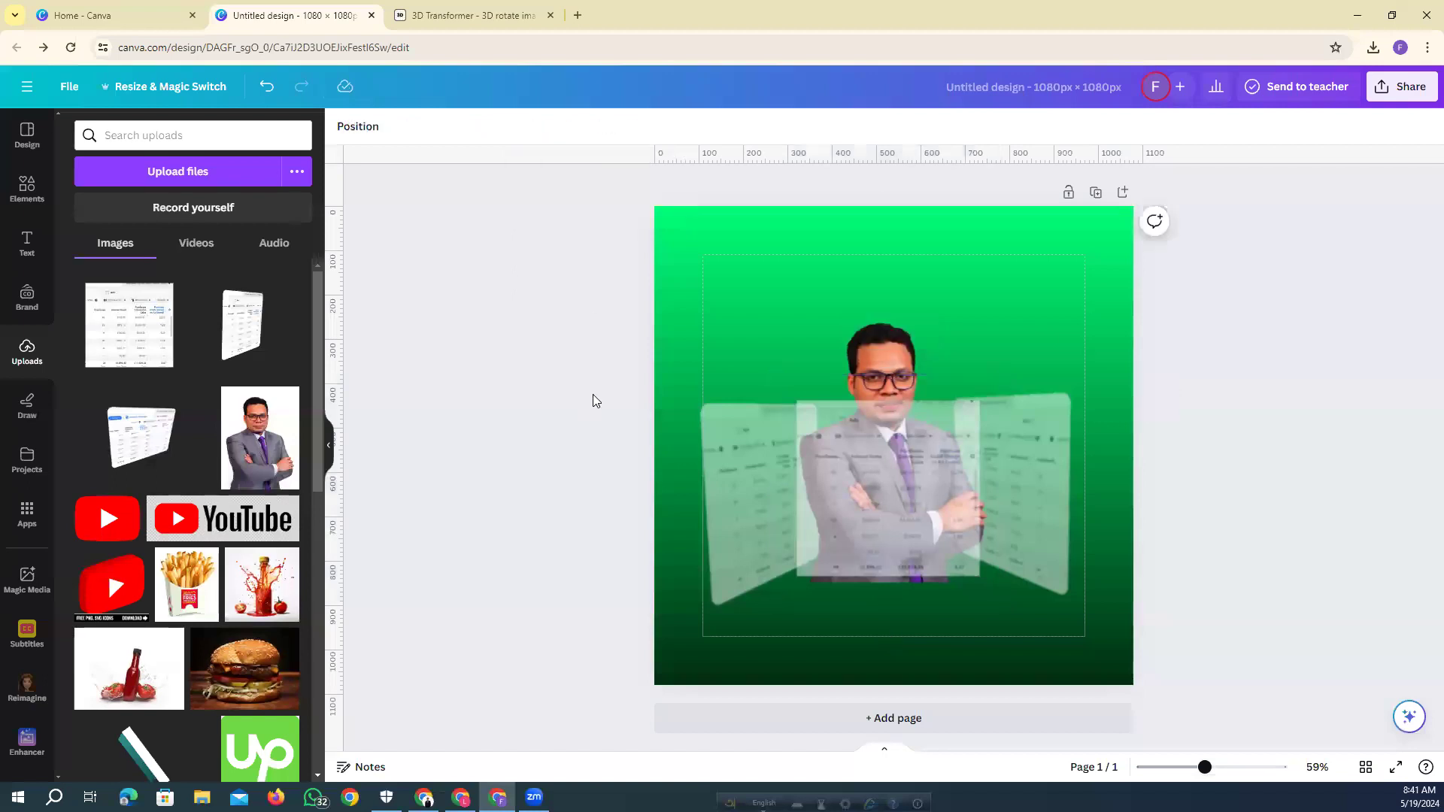
# Shift the man's cut-out slightly and reorder the layers so the flat report lies directly behind him.
pyautogui.click(887, 348)
pyautogui.moveTo(945, 317); pyautogui.dragTo(884, 345)
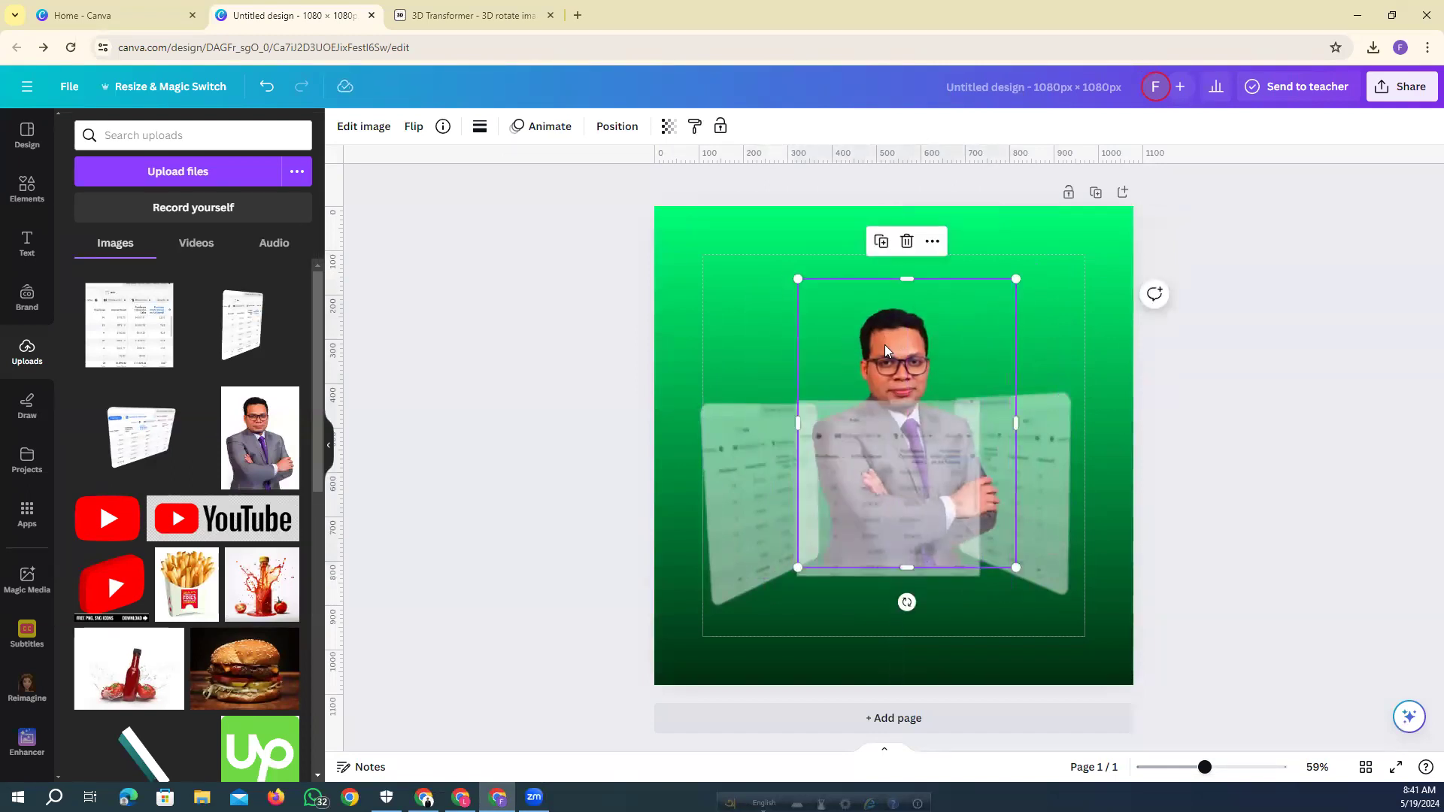
pyautogui.click(361, 136)
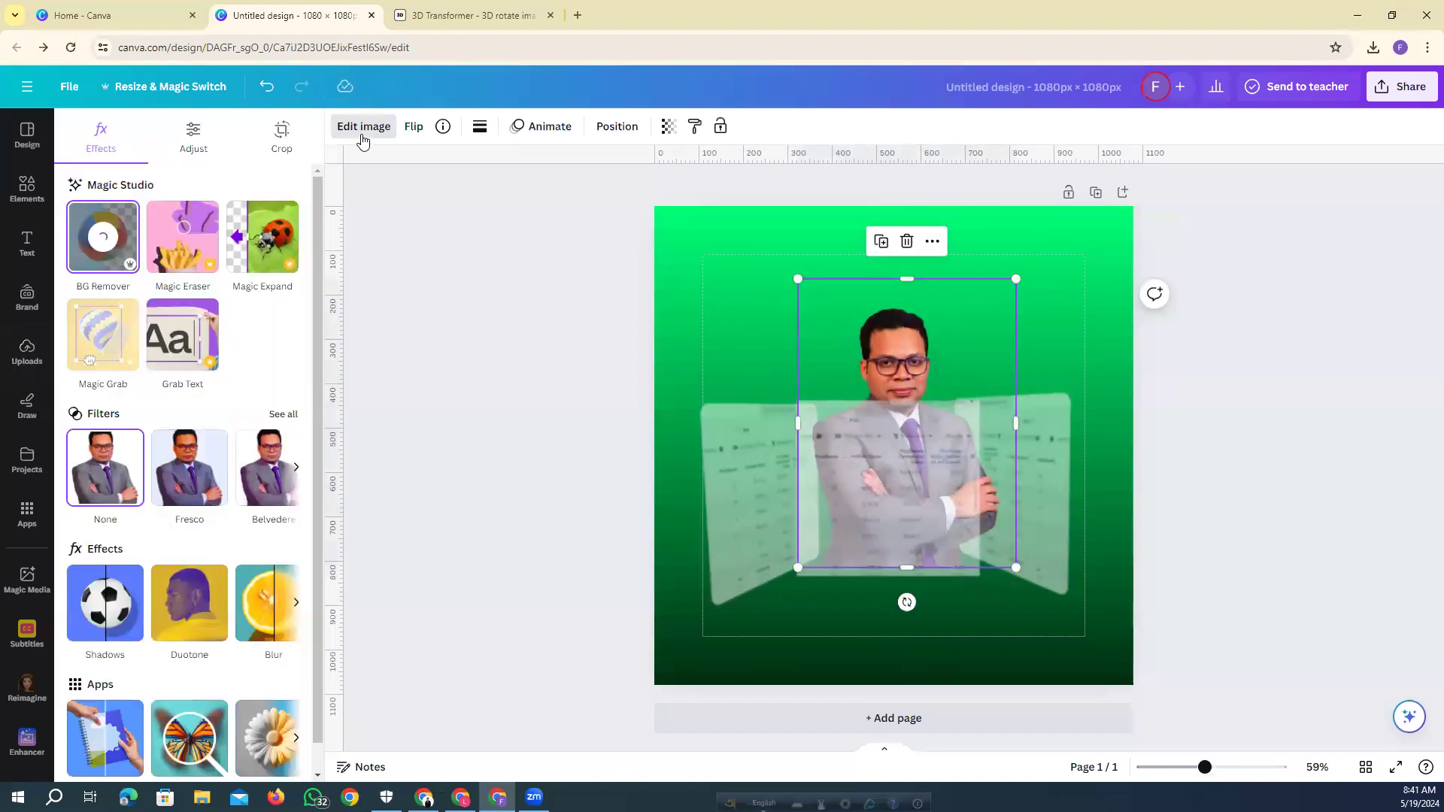
pyautogui.click(361, 136)
pyautogui.click(394, 289)
pyautogui.click(357, 126)
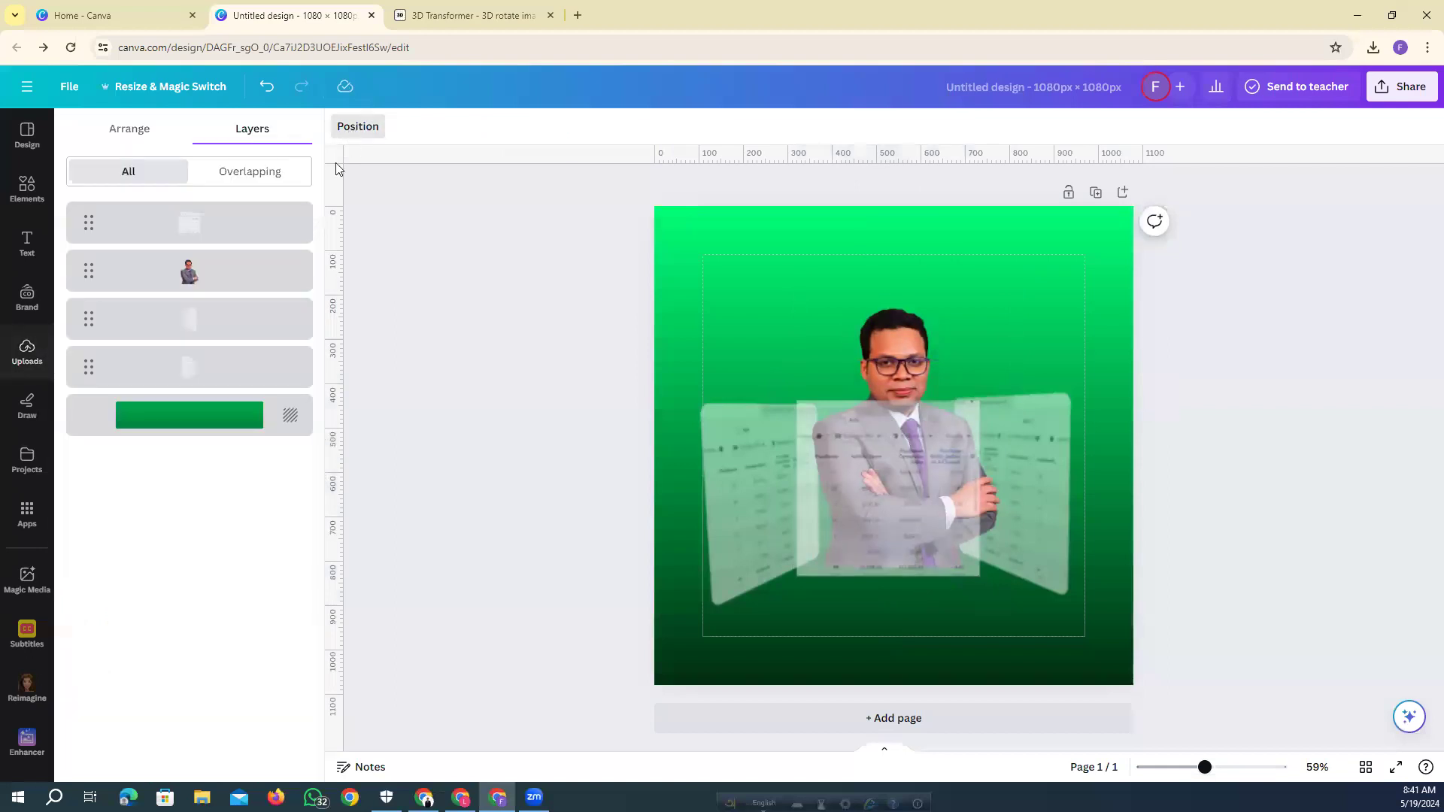
pyautogui.moveTo(85, 221); pyautogui.dragTo(89, 272)
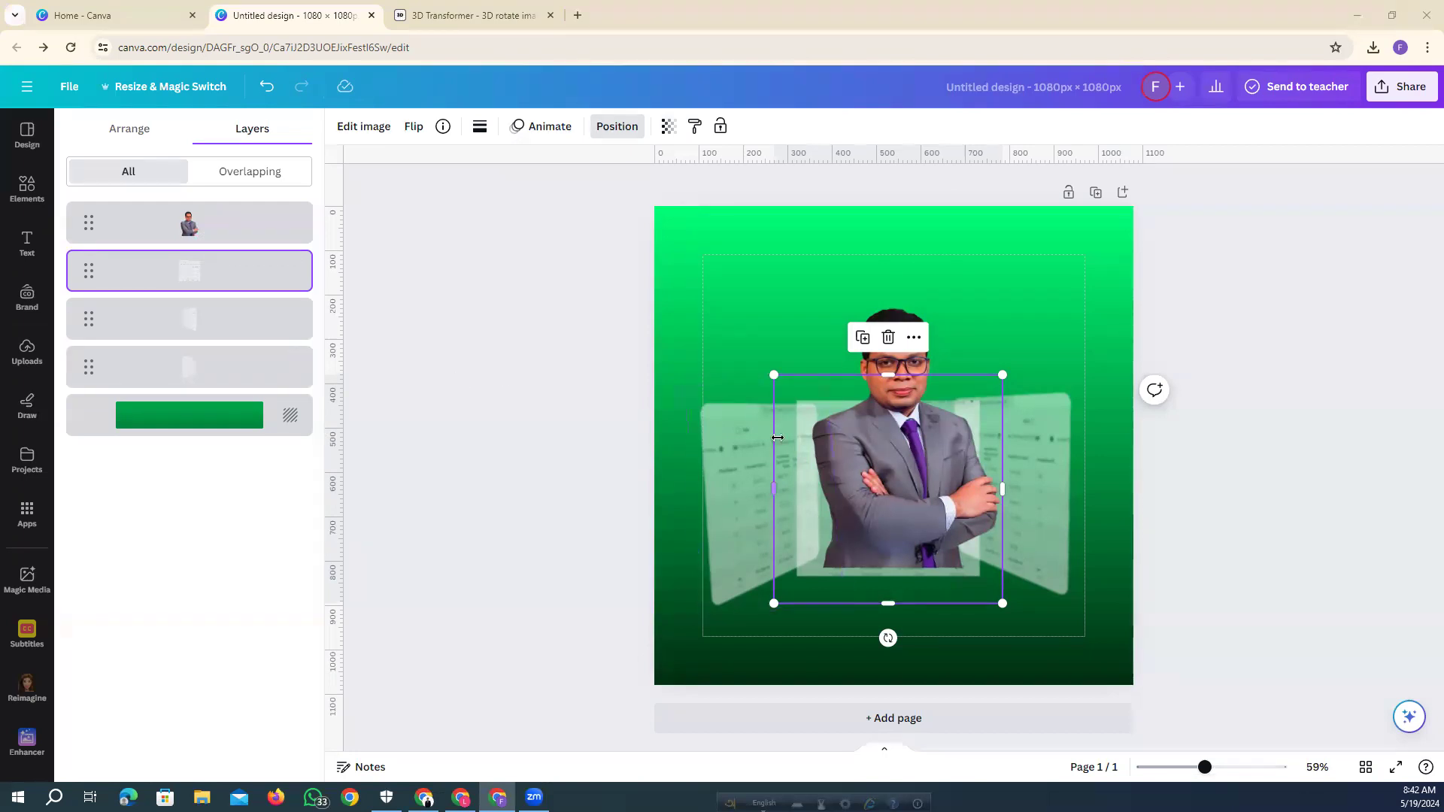
# Move the man aside to the page's upper-left corner and shrink the flat report to fit between the two side reports.
pyautogui.moveTo(953, 361); pyautogui.dragTo(736, 223)
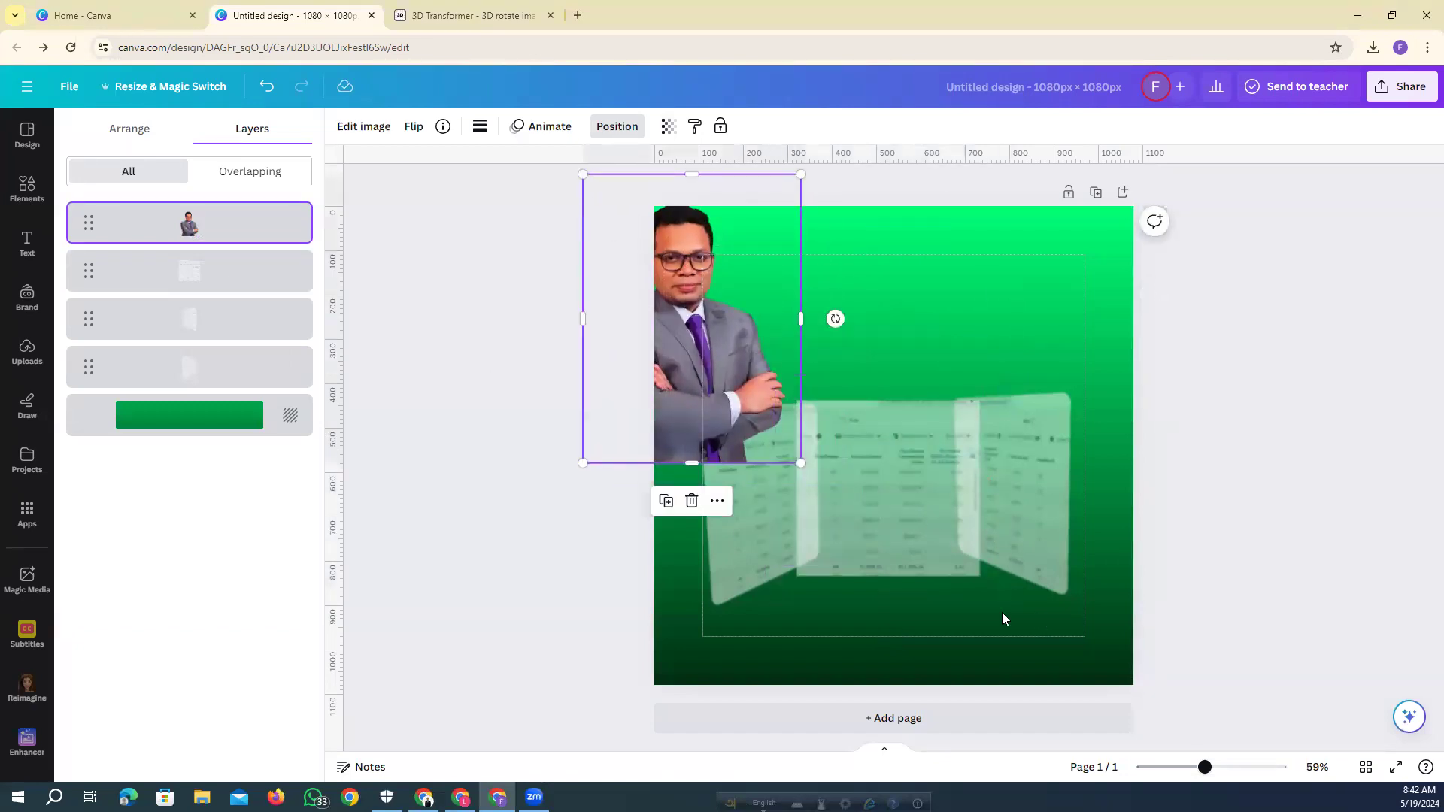
pyautogui.click(950, 563)
pyautogui.moveTo(1002, 602); pyautogui.dragTo(971, 573)
pyautogui.moveTo(844, 499)
pyautogui.mouseDown()
pyautogui.moveTo(867, 512)
pyautogui.moveTo(865, 496)
pyautogui.mouseUp()
pyautogui.moveTo(993, 376); pyautogui.dragTo(980, 382)
pyautogui.moveTo(907, 451); pyautogui.dragTo(910, 455)
# Shift the two angled side reports outward to clear the edges of the flat centre report.
pyautogui.click(737, 535)
pyautogui.moveTo(735, 533); pyautogui.dragTo(728, 533)
pyautogui.click(1017, 472)
pyautogui.press('Right')
pyautogui.press('Right')
pyautogui.press('Right')
pyautogui.press('Right')
pyautogui.press('Right')
pyautogui.press('Right')
pyautogui.press('Right')
pyautogui.press('Right')
pyautogui.press('Right')
pyautogui.press('Right')
pyautogui.press('Right')
pyautogui.press('Right')
pyautogui.press('Right')
pyautogui.press('Right')
pyautogui.press('Right')
pyautogui.press('Right')
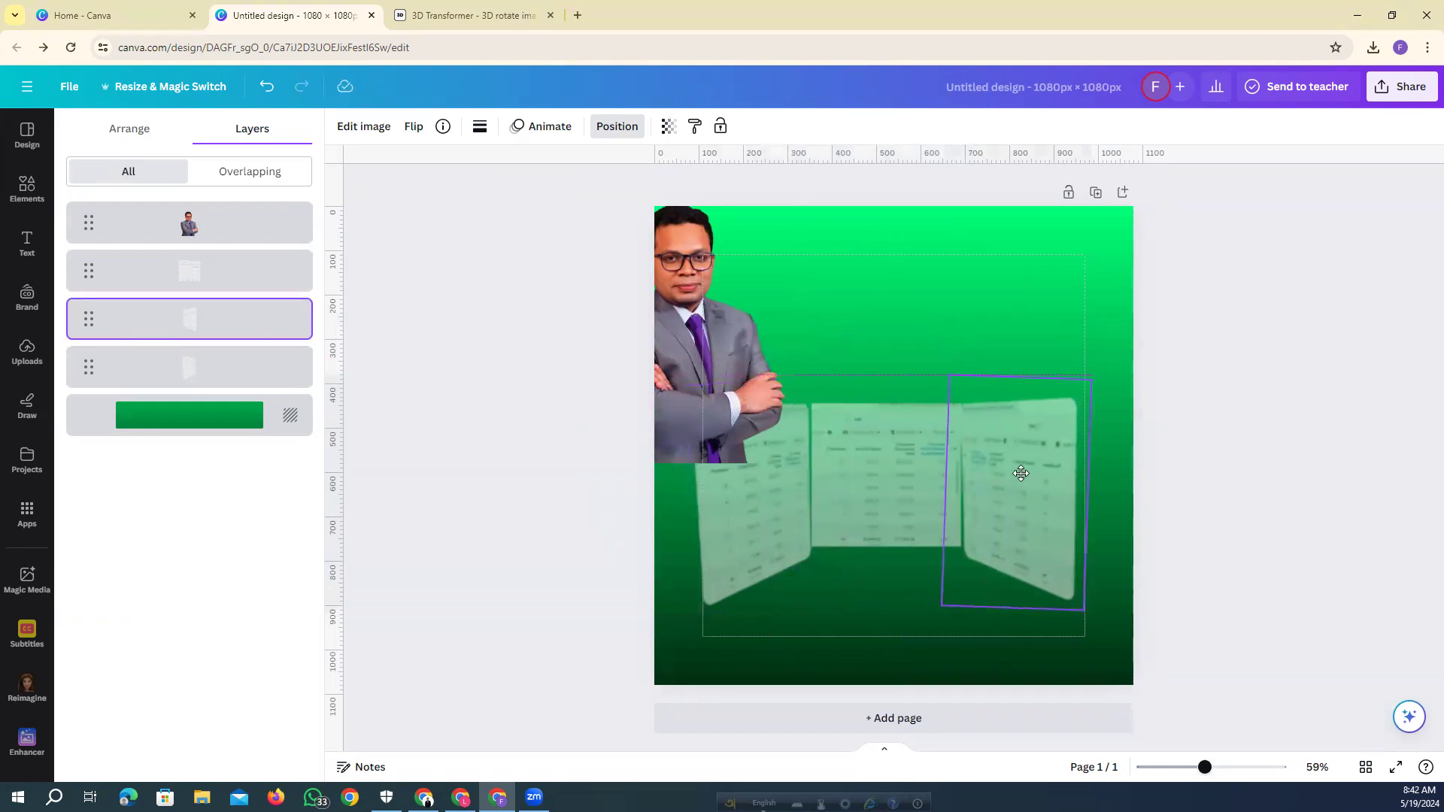
# Enlarge the flat centre report slightly, move the right-hand report further outward, and reposition the centre report between the side reports.
pyautogui.click(892, 492)
pyautogui.moveTo(890, 569); pyautogui.dragTo(888, 581)
pyautogui.click(741, 532)
pyautogui.click(1037, 489)
pyautogui.moveTo(1037, 491); pyautogui.dragTo(1045, 491)
pyautogui.moveTo(887, 486); pyautogui.dragTo(893, 485)
# Rotate the right-hand report slightly and align it beside the centre report's edge.
pyautogui.click(1015, 485)
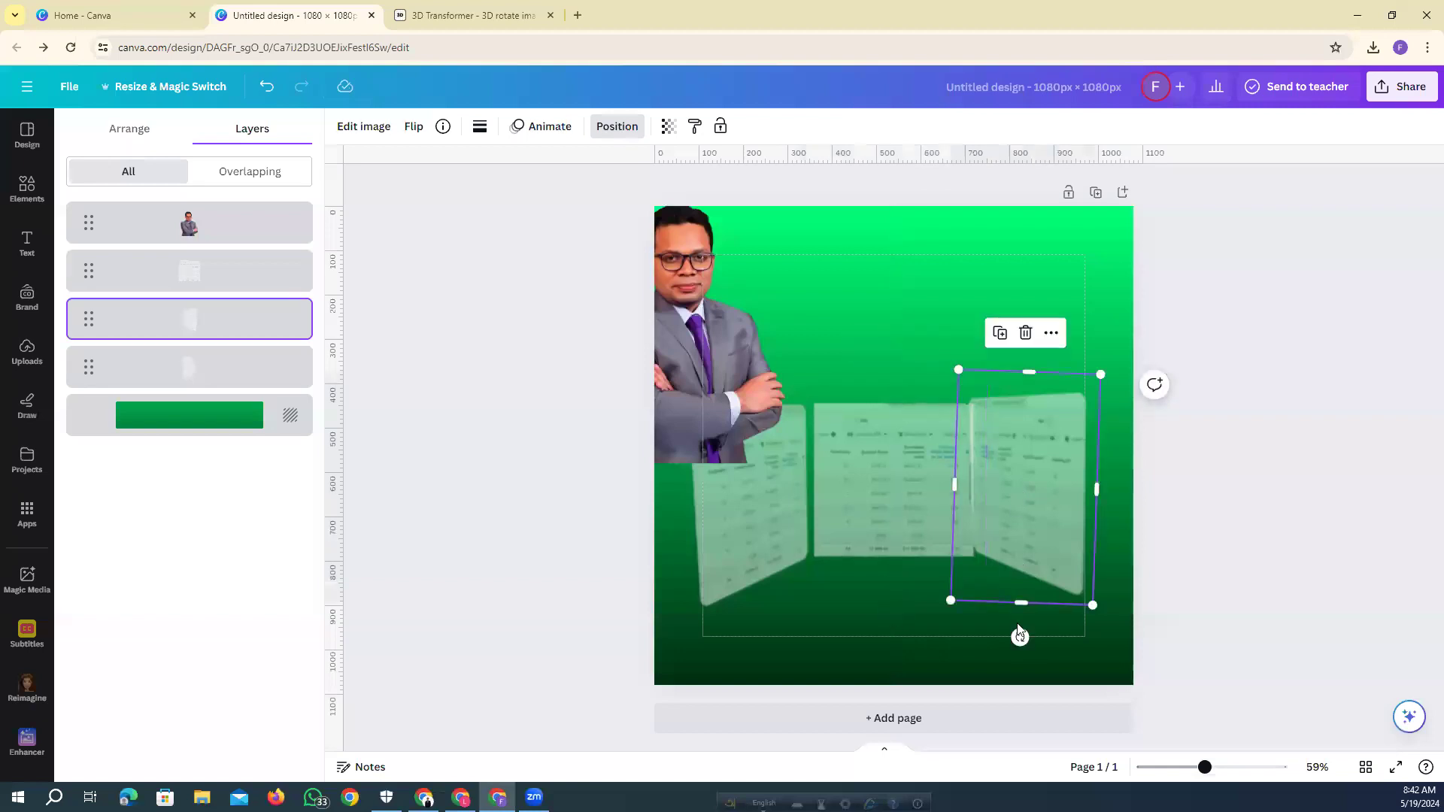
pyautogui.moveTo(1021, 638); pyautogui.dragTo(1018, 633)
pyautogui.moveTo(1006, 498); pyautogui.dragTo(1010, 501)
# Move the left-hand report against the centre report, rotate it slightly, and nudge it down into alignment.
pyautogui.click(791, 520)
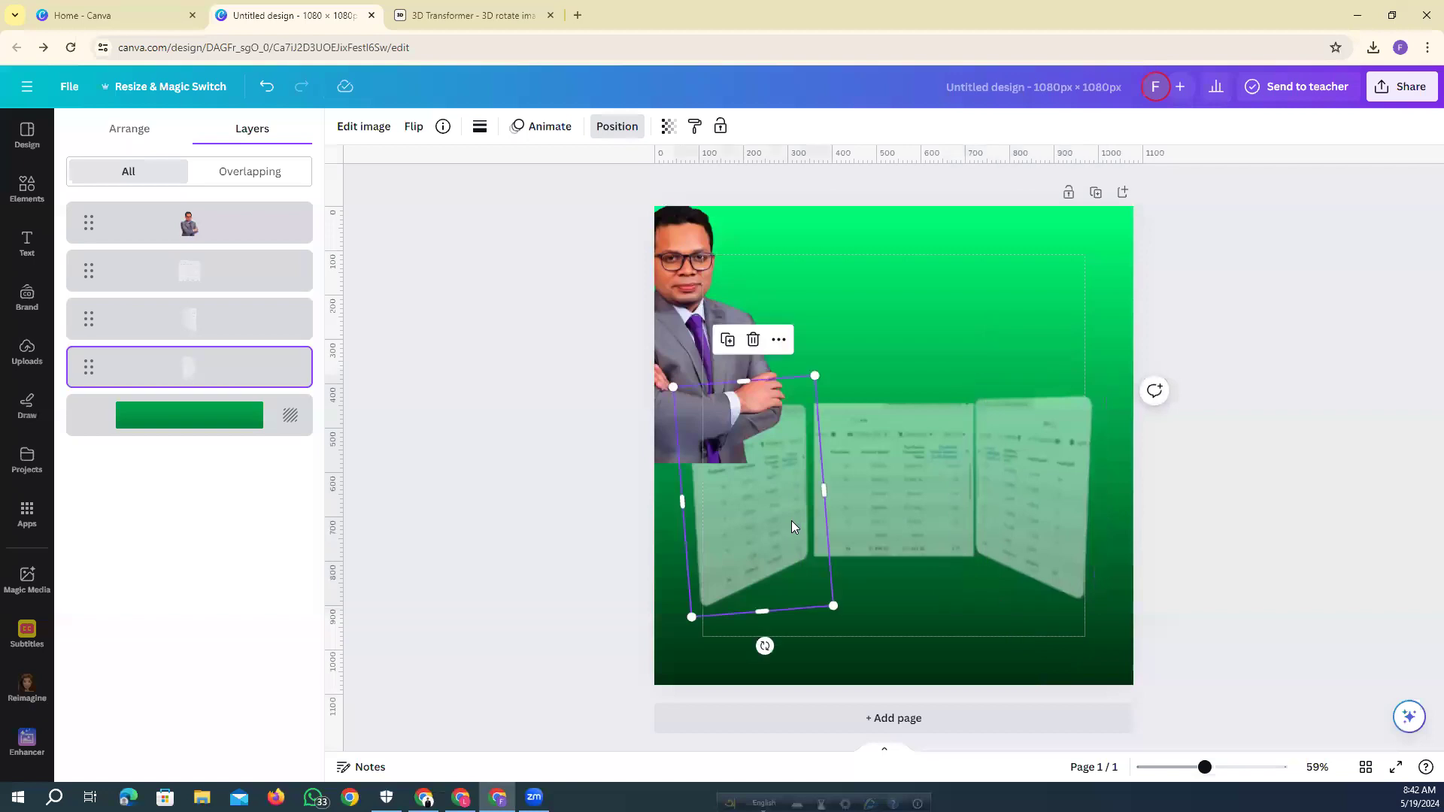
pyautogui.moveTo(766, 547); pyautogui.dragTo(774, 544)
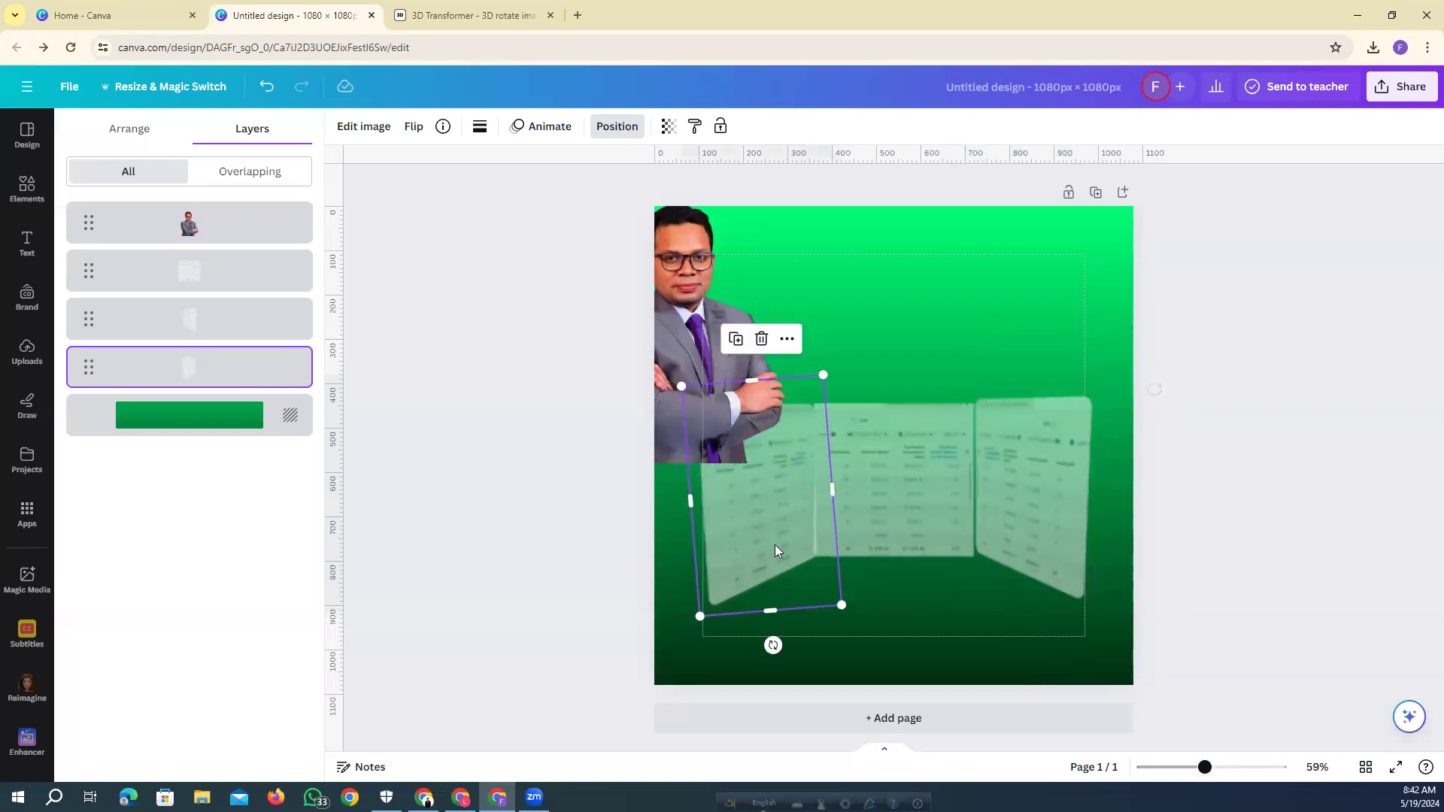
pyautogui.moveTo(754, 546); pyautogui.dragTo(757, 549)
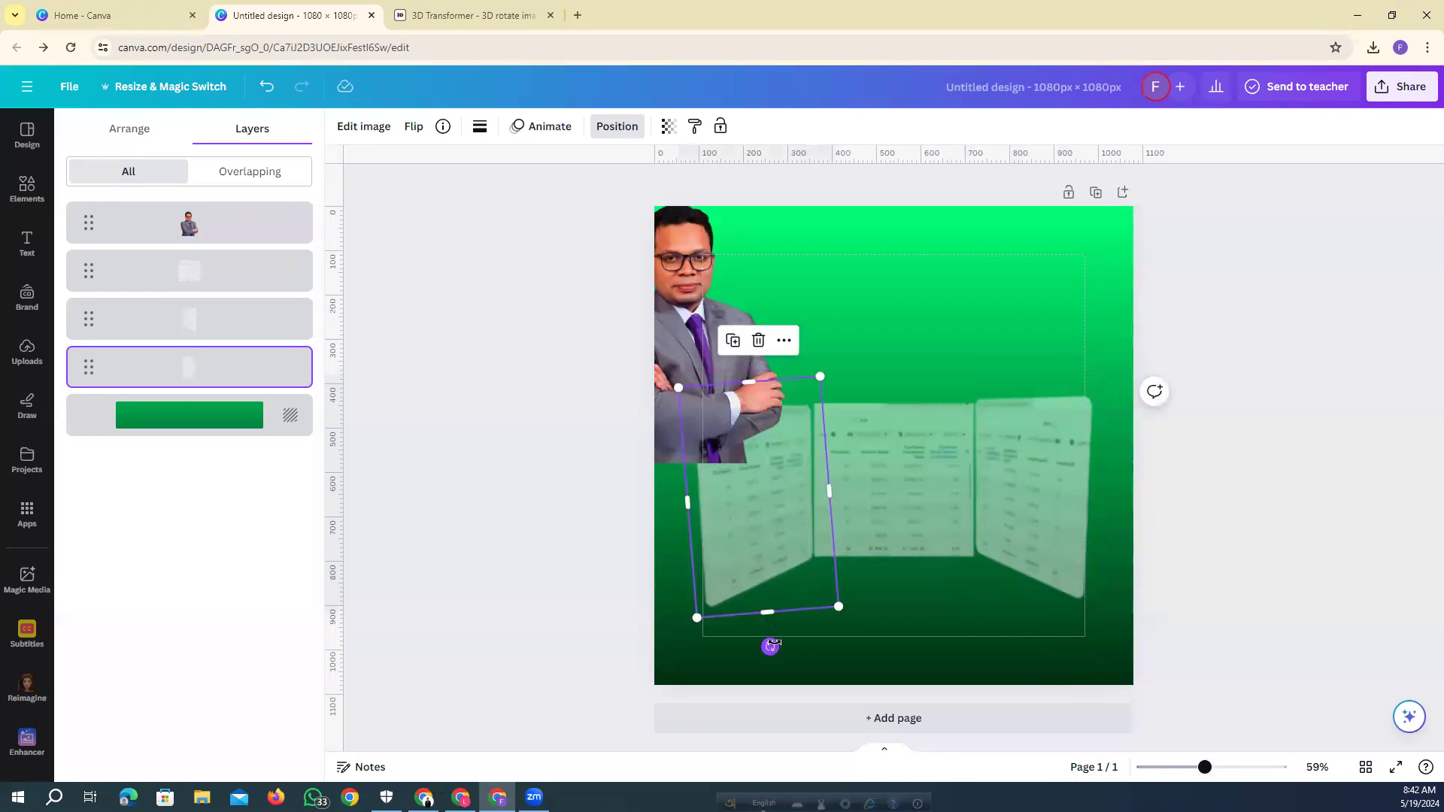
pyautogui.moveTo(771, 646); pyautogui.dragTo(772, 641)
pyautogui.moveTo(783, 534); pyautogui.dragTo(782, 531)
pyautogui.press('Down')
pyautogui.press('Down')
pyautogui.press('Down')
pyautogui.press('Down')
pyautogui.press('Down')
pyautogui.press('Down')
pyautogui.press('Down')
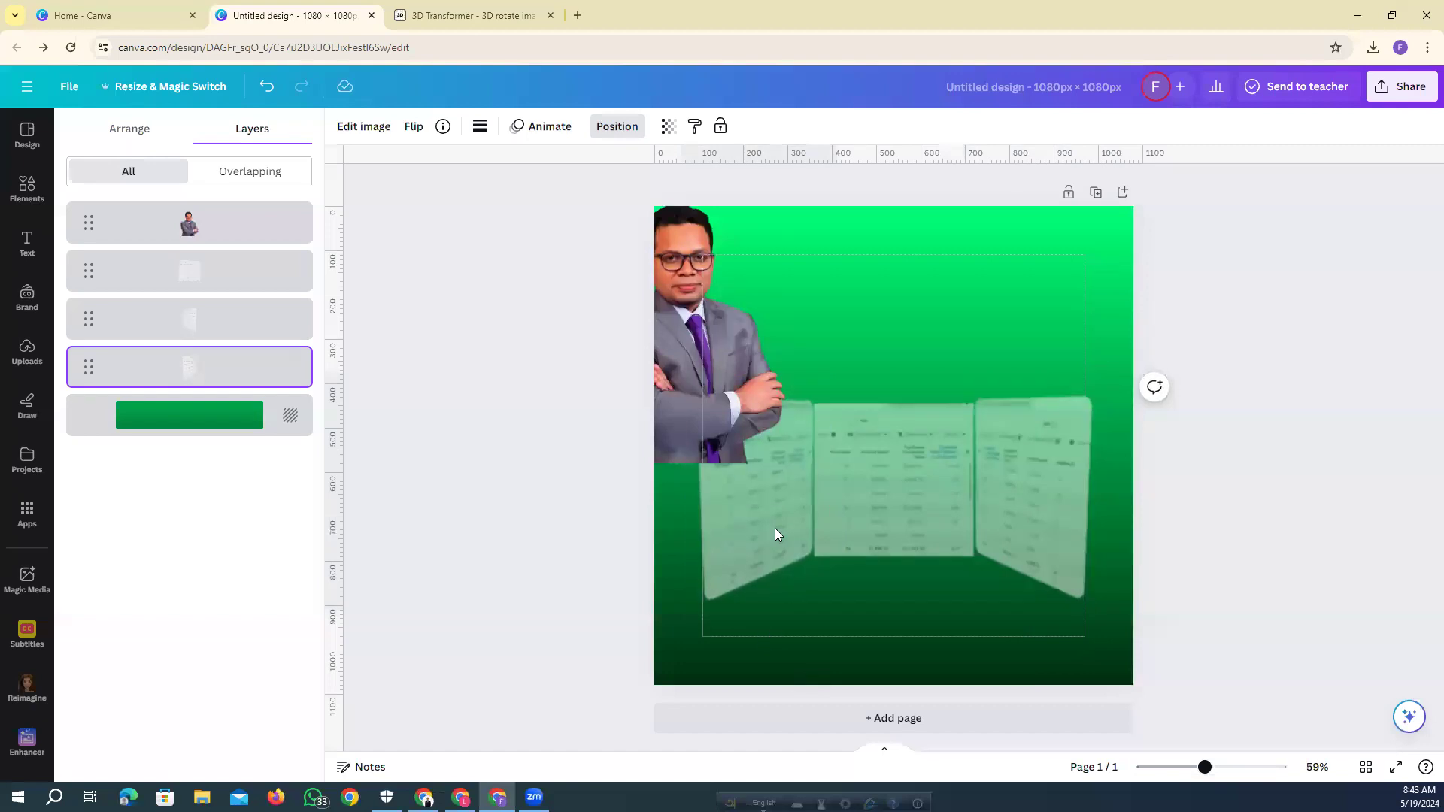
# Nudge the right-hand report slightly outward and move the man back to the centre in front of the reports.
pyautogui.click(1035, 526)
pyautogui.press('Right')
pyautogui.press('Right')
pyautogui.press('Right')
pyautogui.click(720, 366)
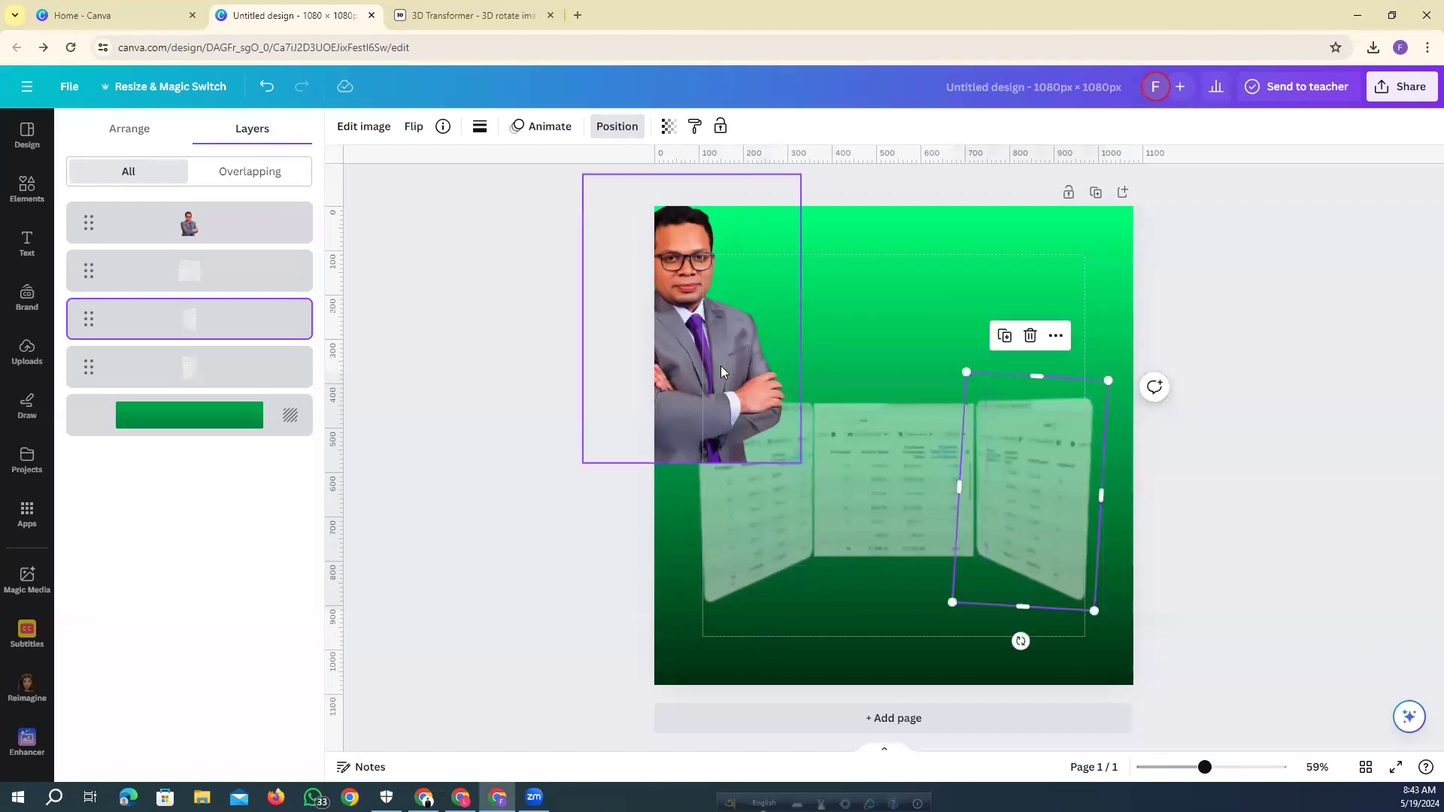
pyautogui.moveTo(791, 389); pyautogui.dragTo(921, 487)
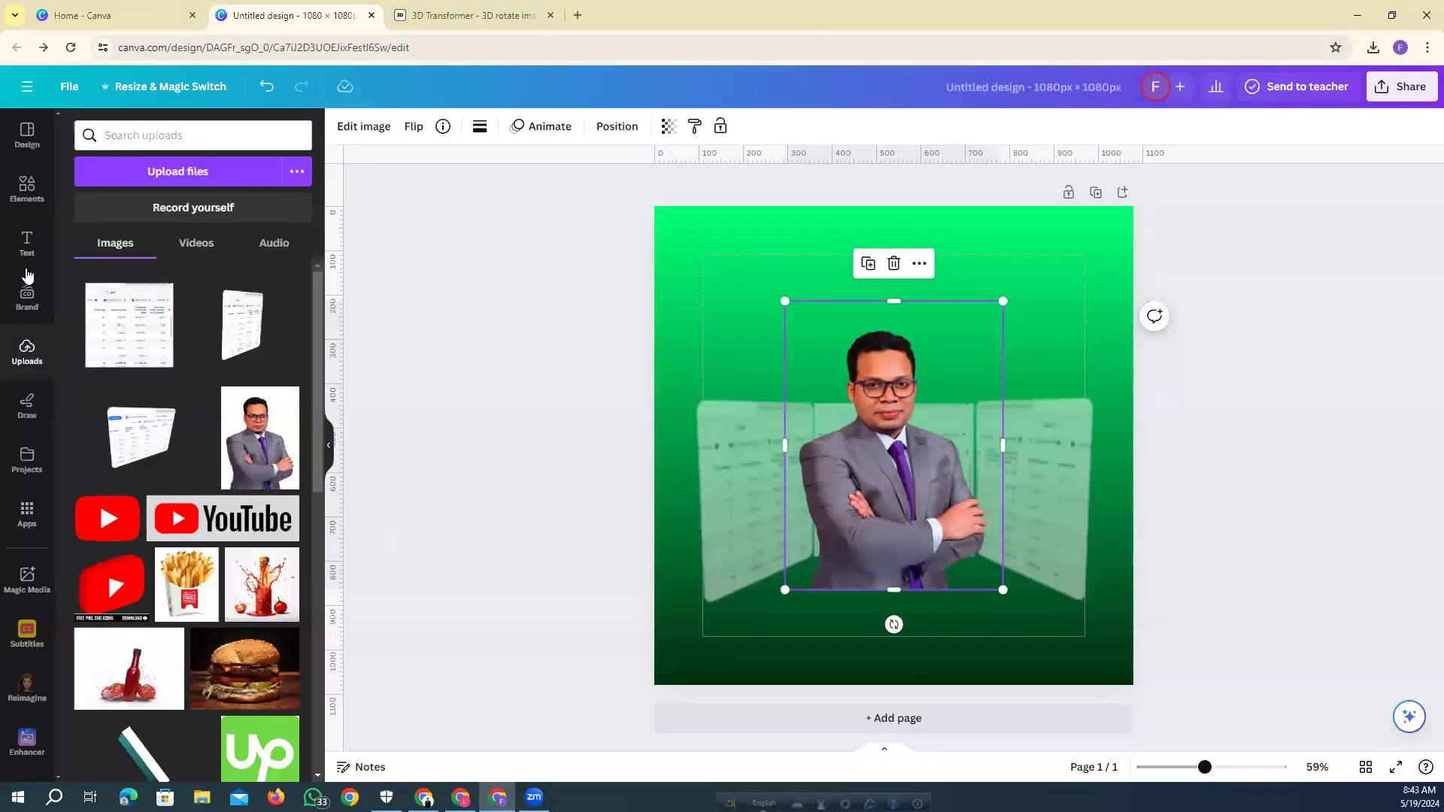
# Add a square shape over the lower part of the page and fill it with the default dark blue.
pyautogui.click(27, 188)
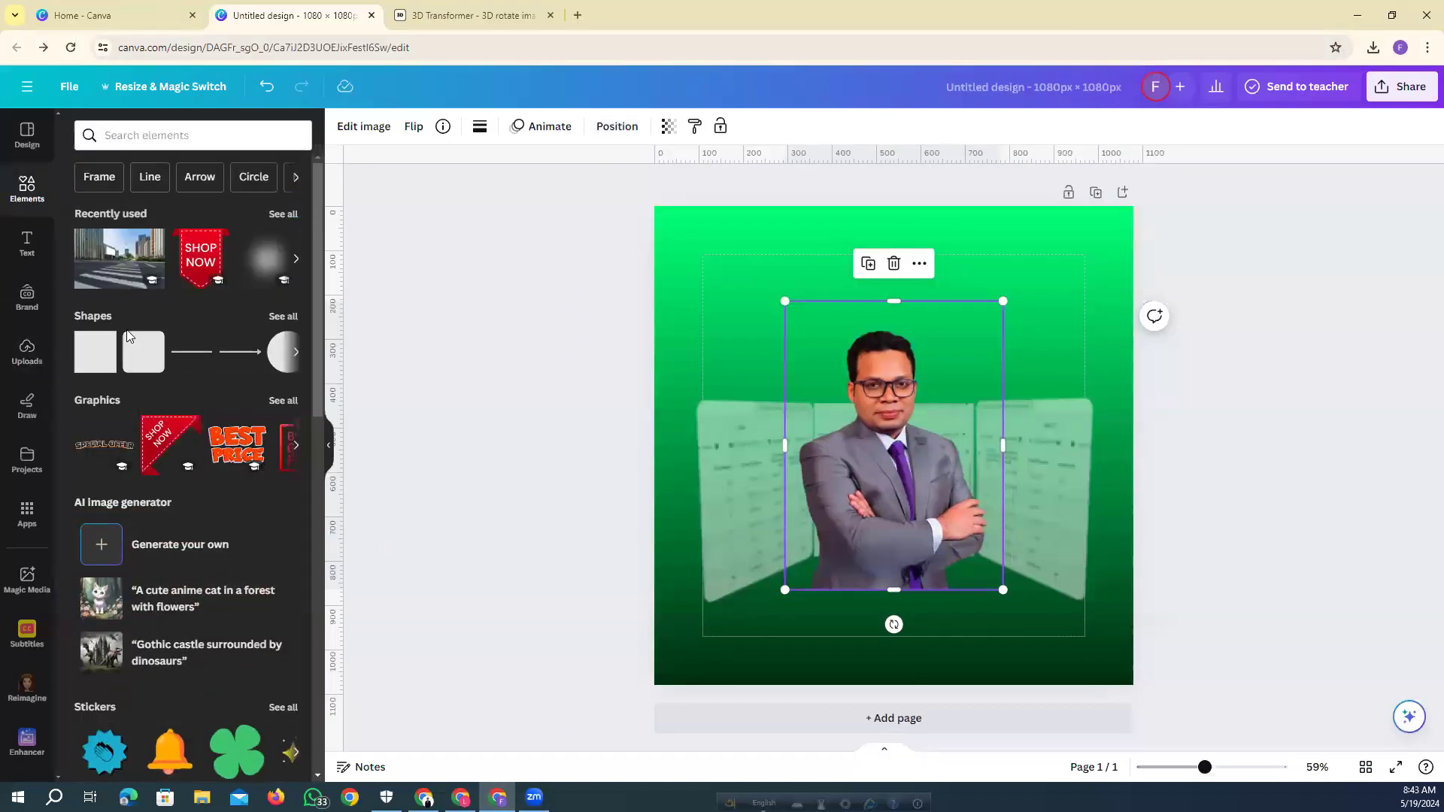
pyautogui.click(88, 364)
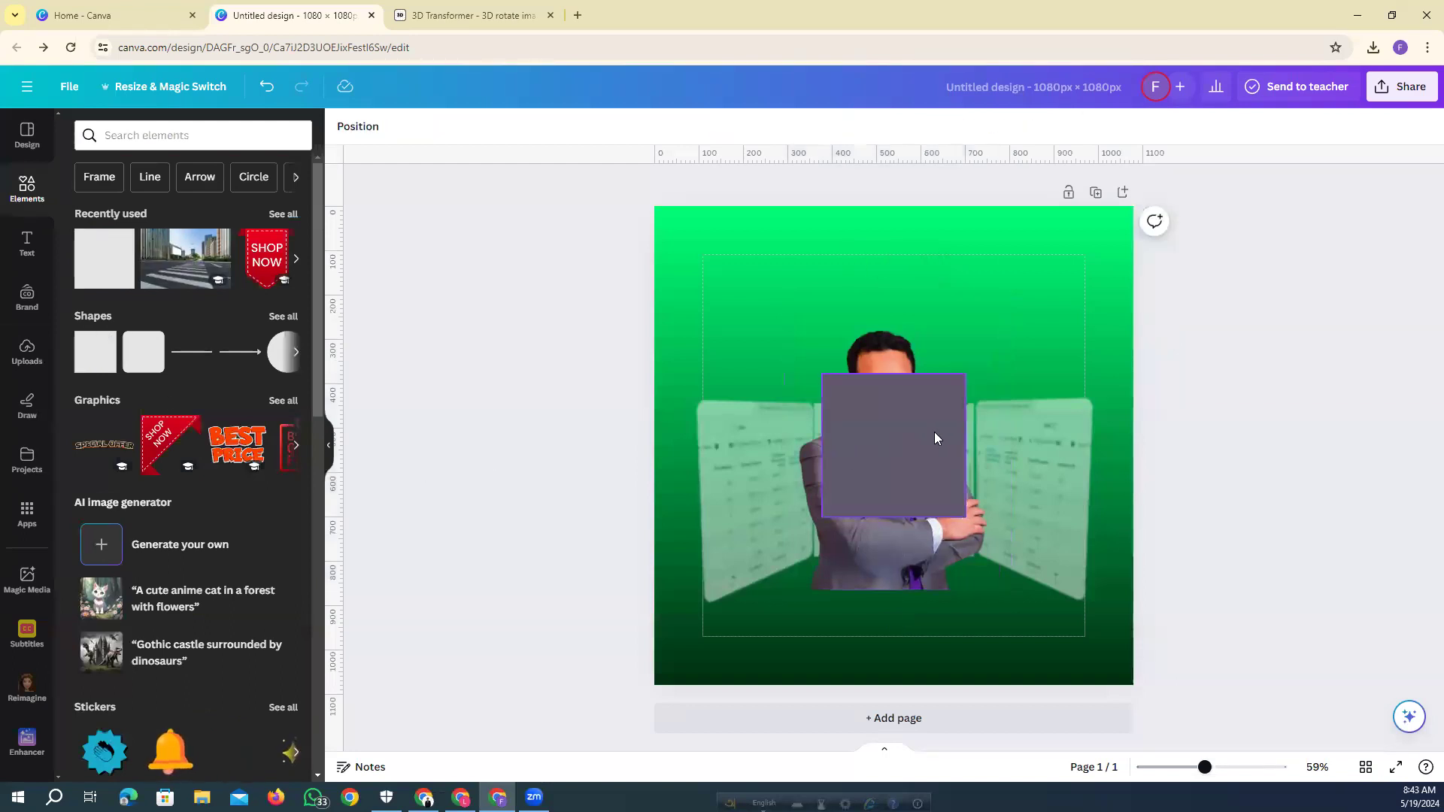
pyautogui.moveTo(934, 433); pyautogui.dragTo(854, 534)
pyautogui.click(416, 127)
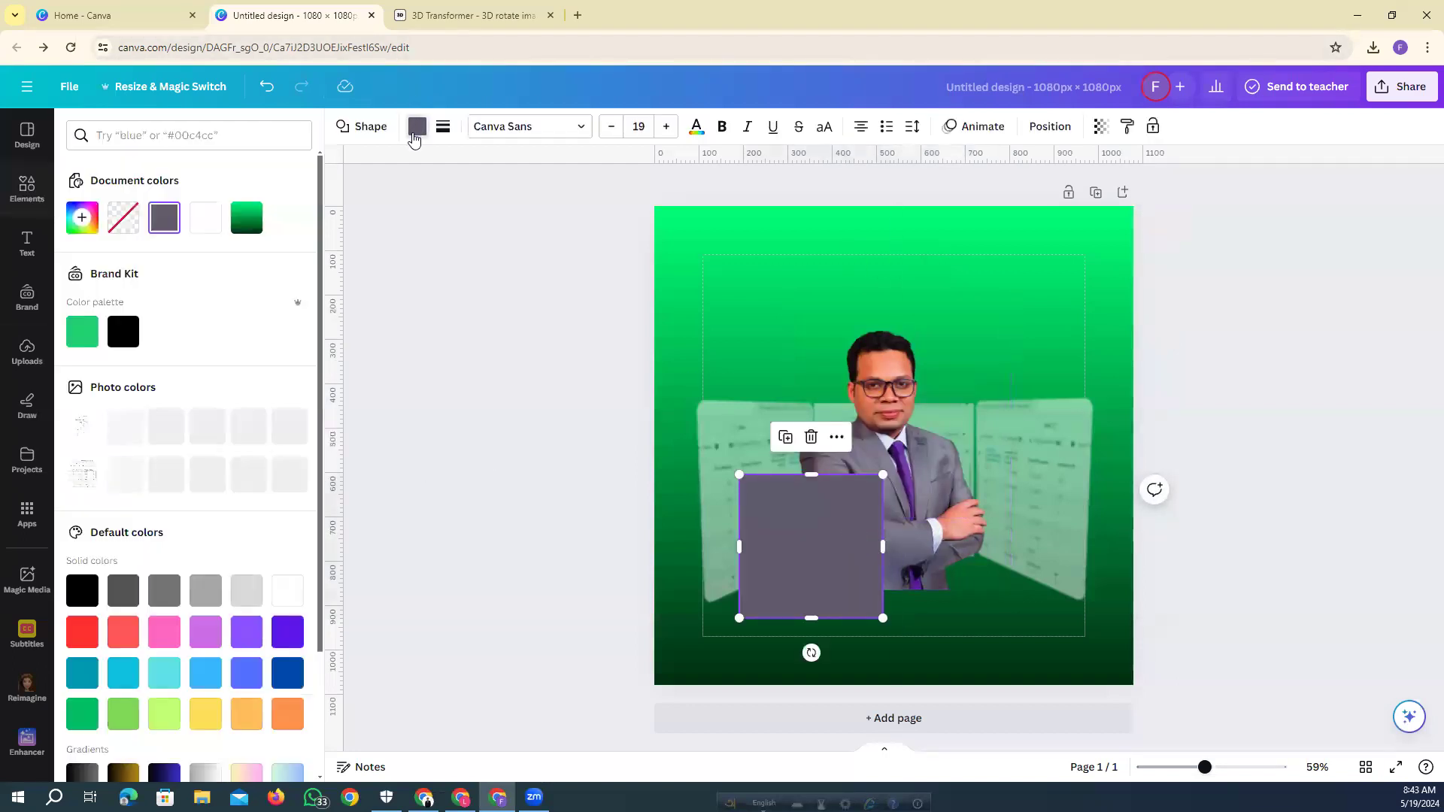
pyautogui.click(82, 335)
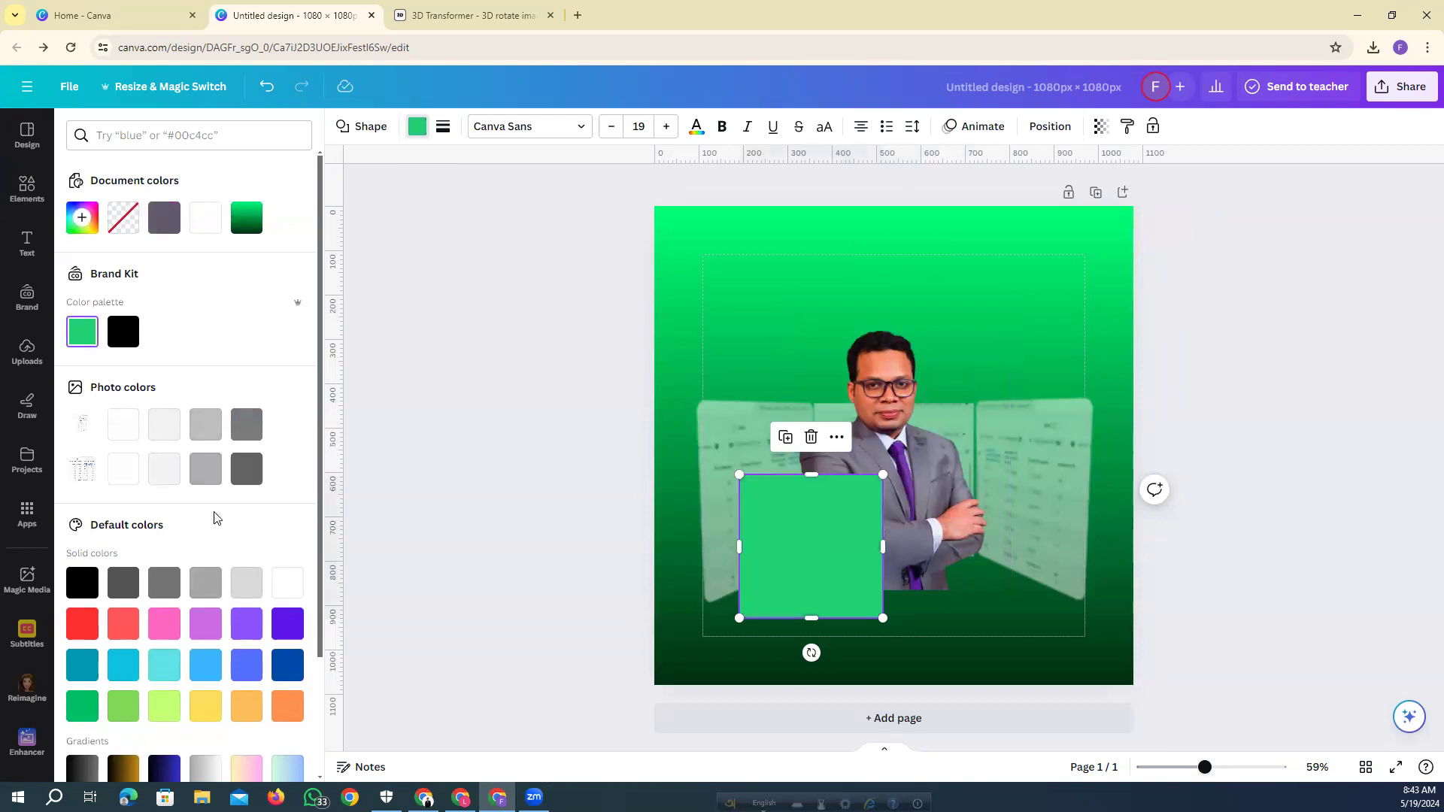
pyautogui.scroll(-2, 216, 517)
pyautogui.click(288, 518)
pyautogui.click(450, 517)
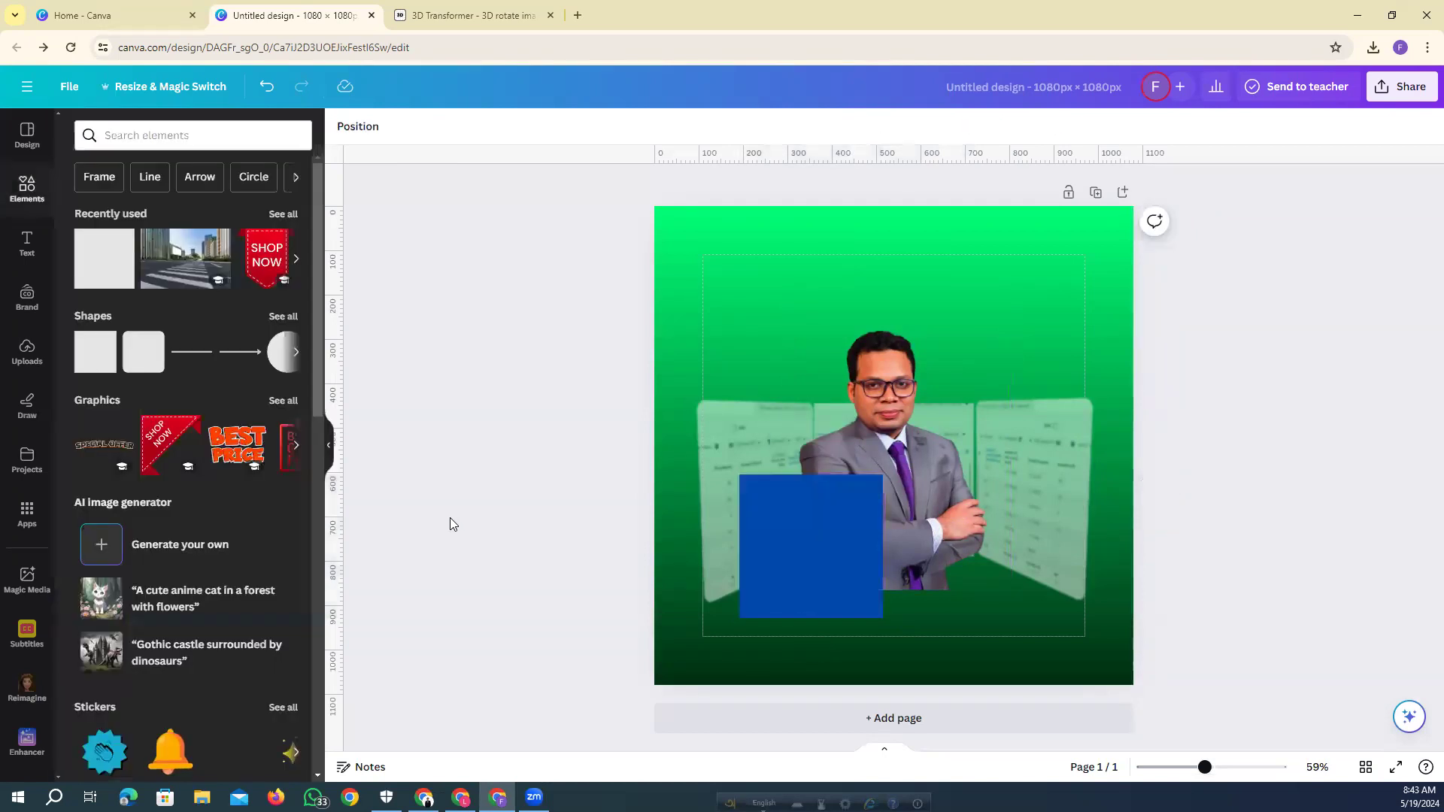
# Turn the blue square into a full-width band along the page's bottom edge and lower the man onto it.
pyautogui.moveTo(773, 564); pyautogui.dragTo(679, 733)
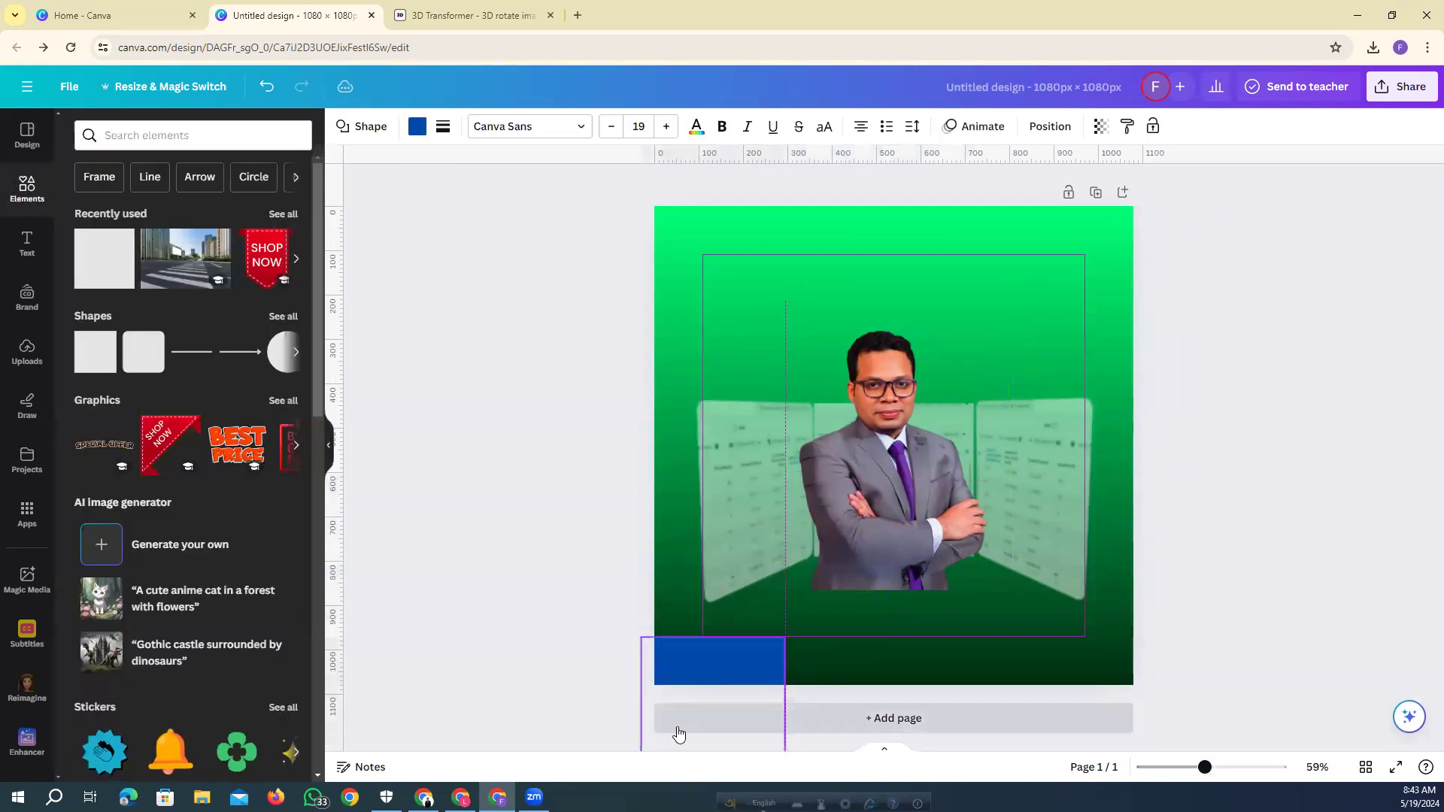
pyautogui.moveTo(786, 708); pyautogui.dragTo(1139, 710)
pyautogui.moveTo(1025, 674)
pyautogui.mouseDown()
pyautogui.moveTo(1022, 652)
pyautogui.moveTo(1025, 664)
pyautogui.mouseUp()
pyautogui.moveTo(873, 517); pyautogui.dragTo(876, 563)
pyautogui.click(468, 461)
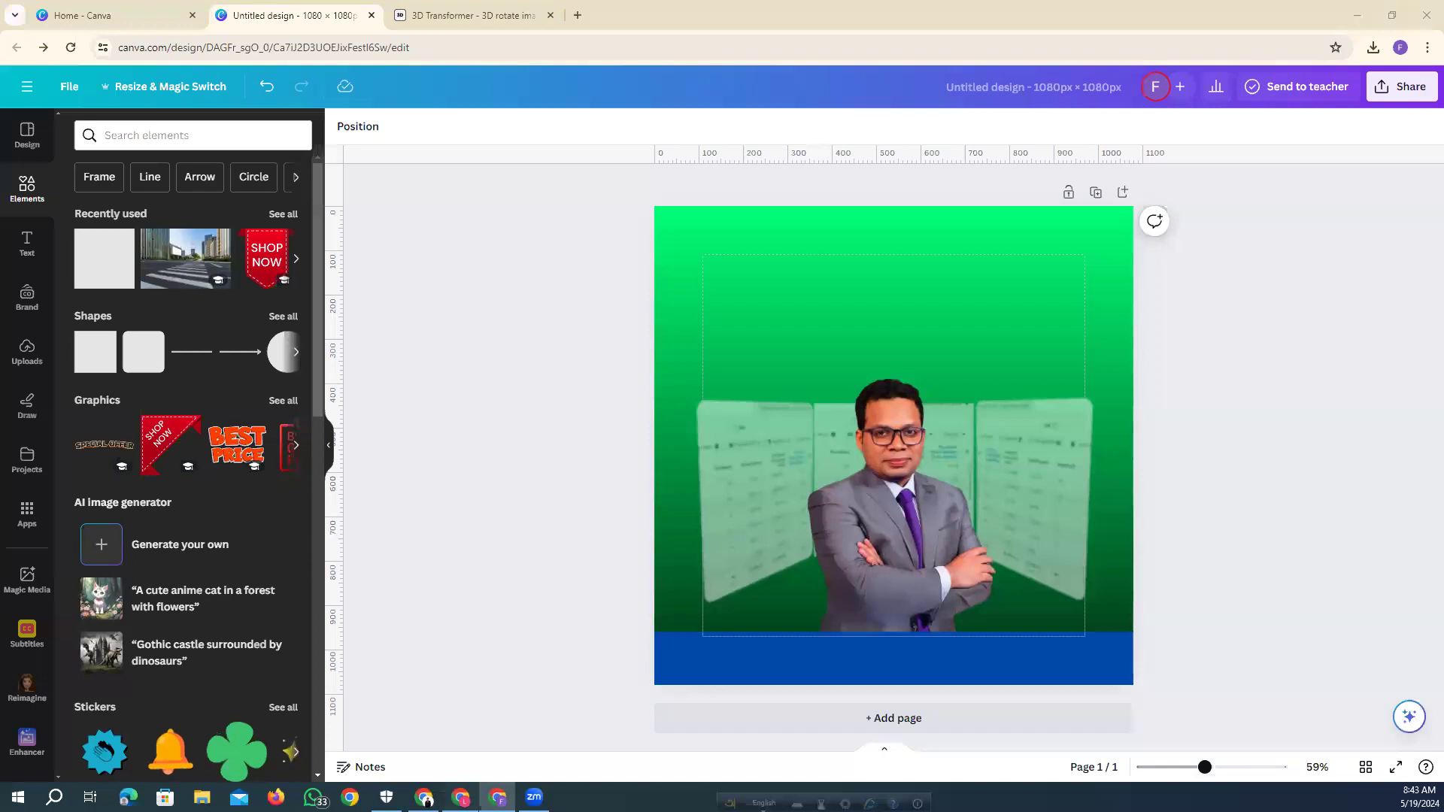
# Search the elements library for "neon" and browse the graphics for a glowing curved line.
pyautogui.click(461, 798)
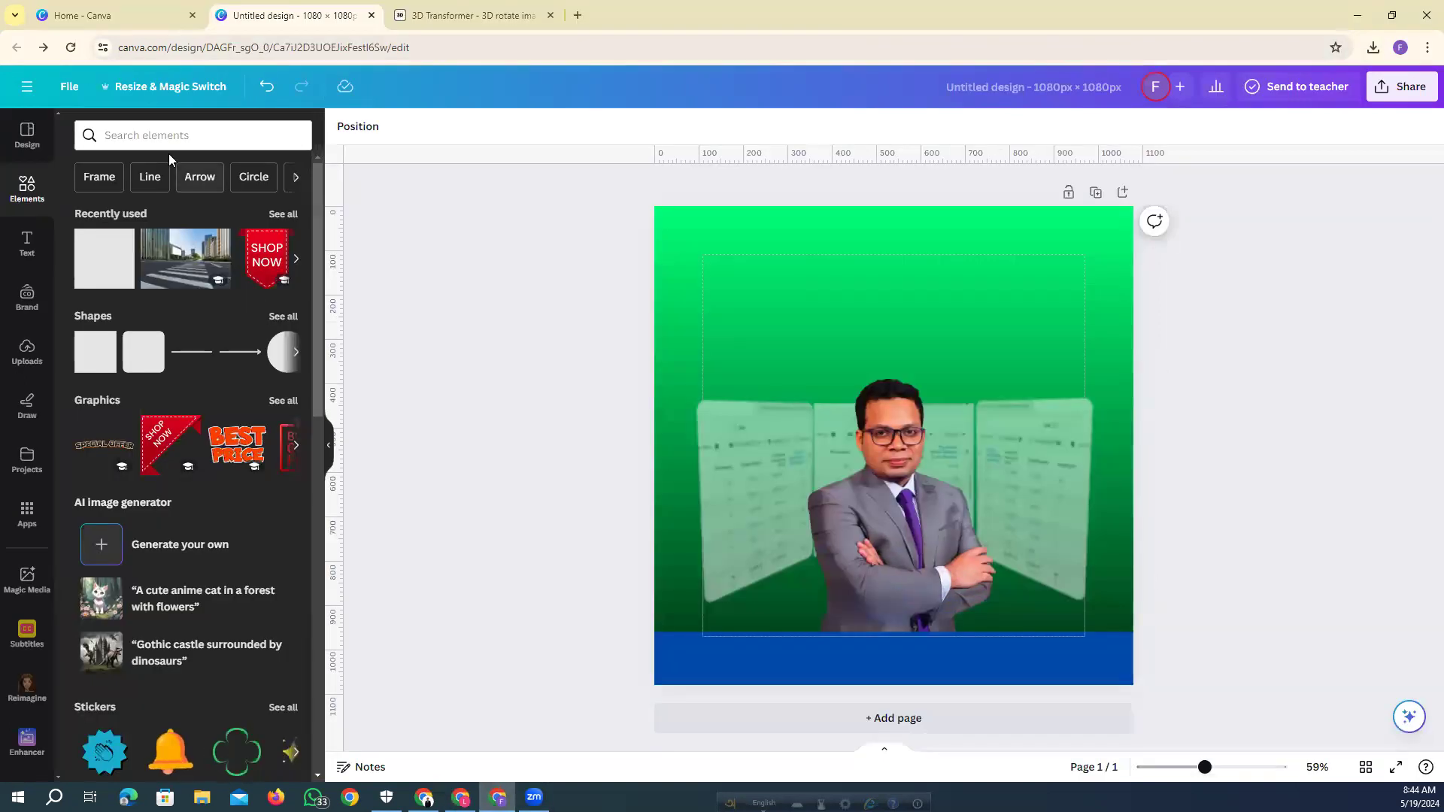
pyautogui.click(133, 136)
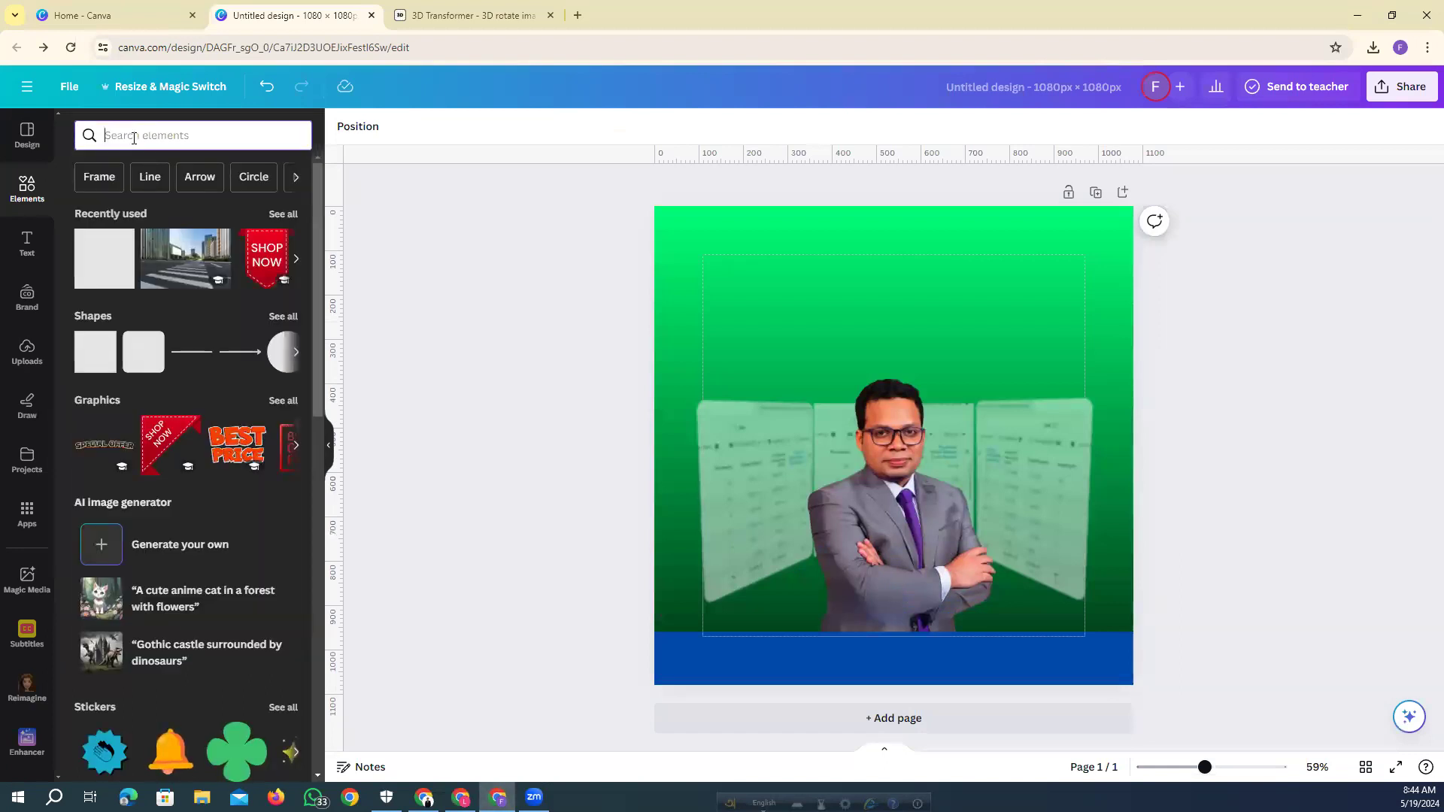
pyautogui.write('neon')
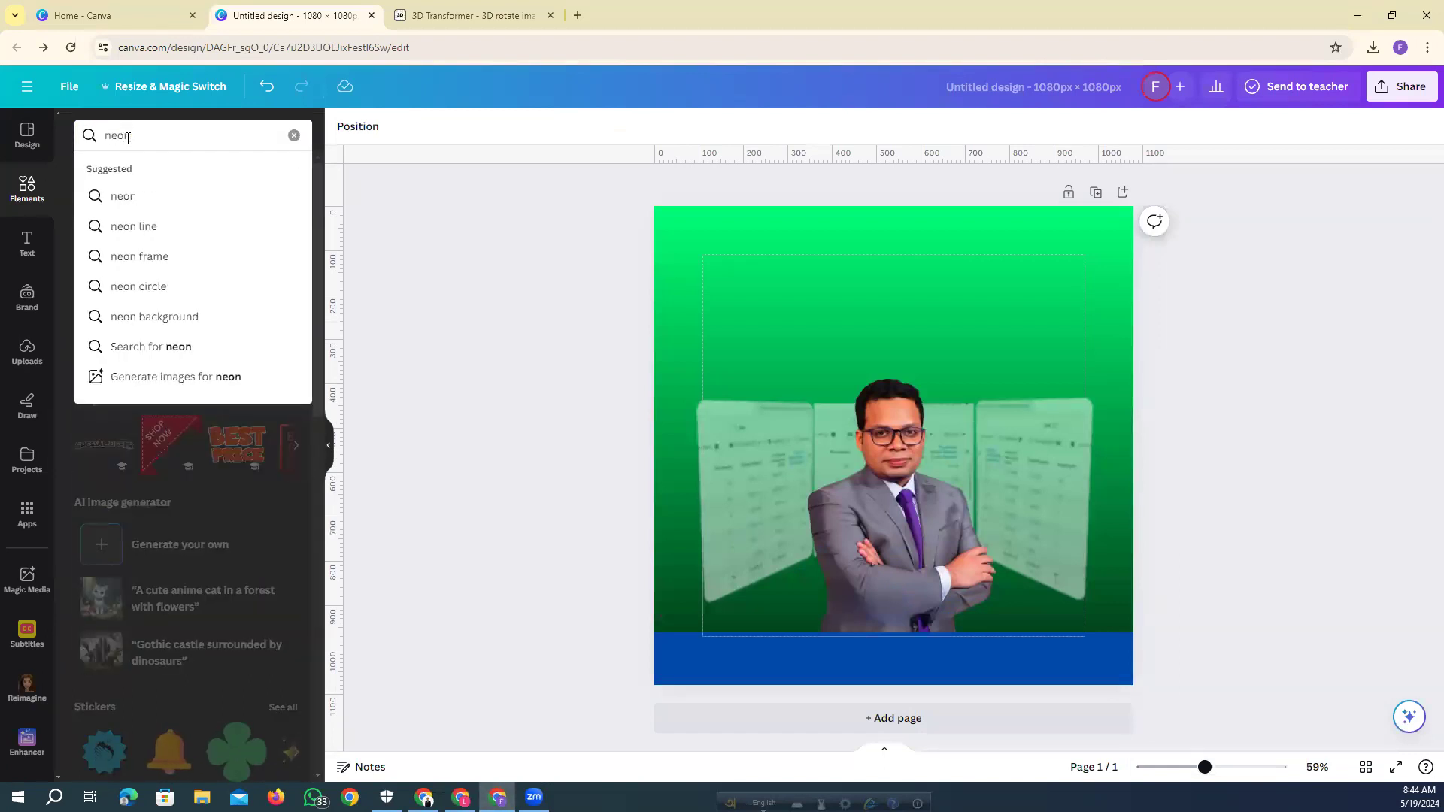
pyautogui.press('Return')
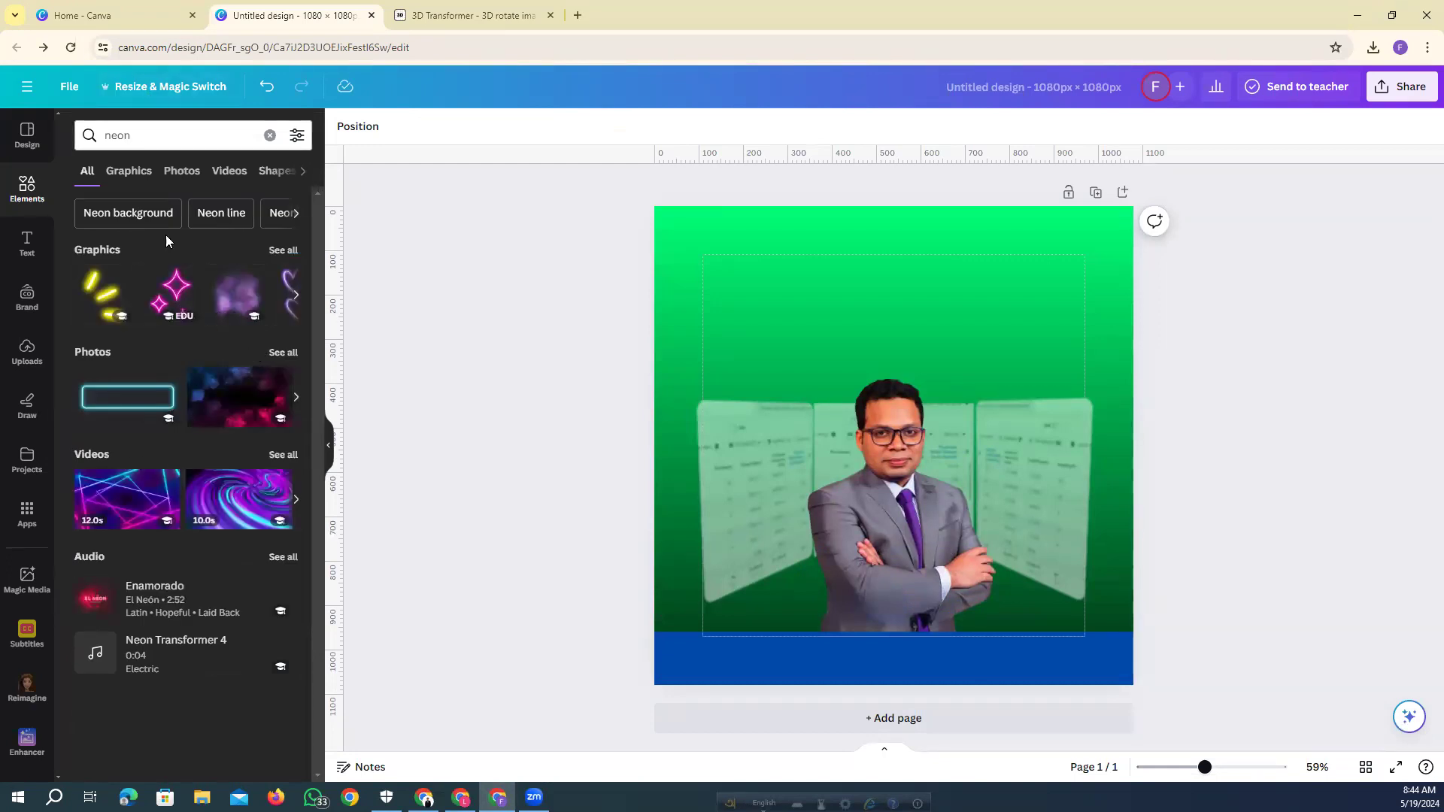
pyautogui.click(143, 176)
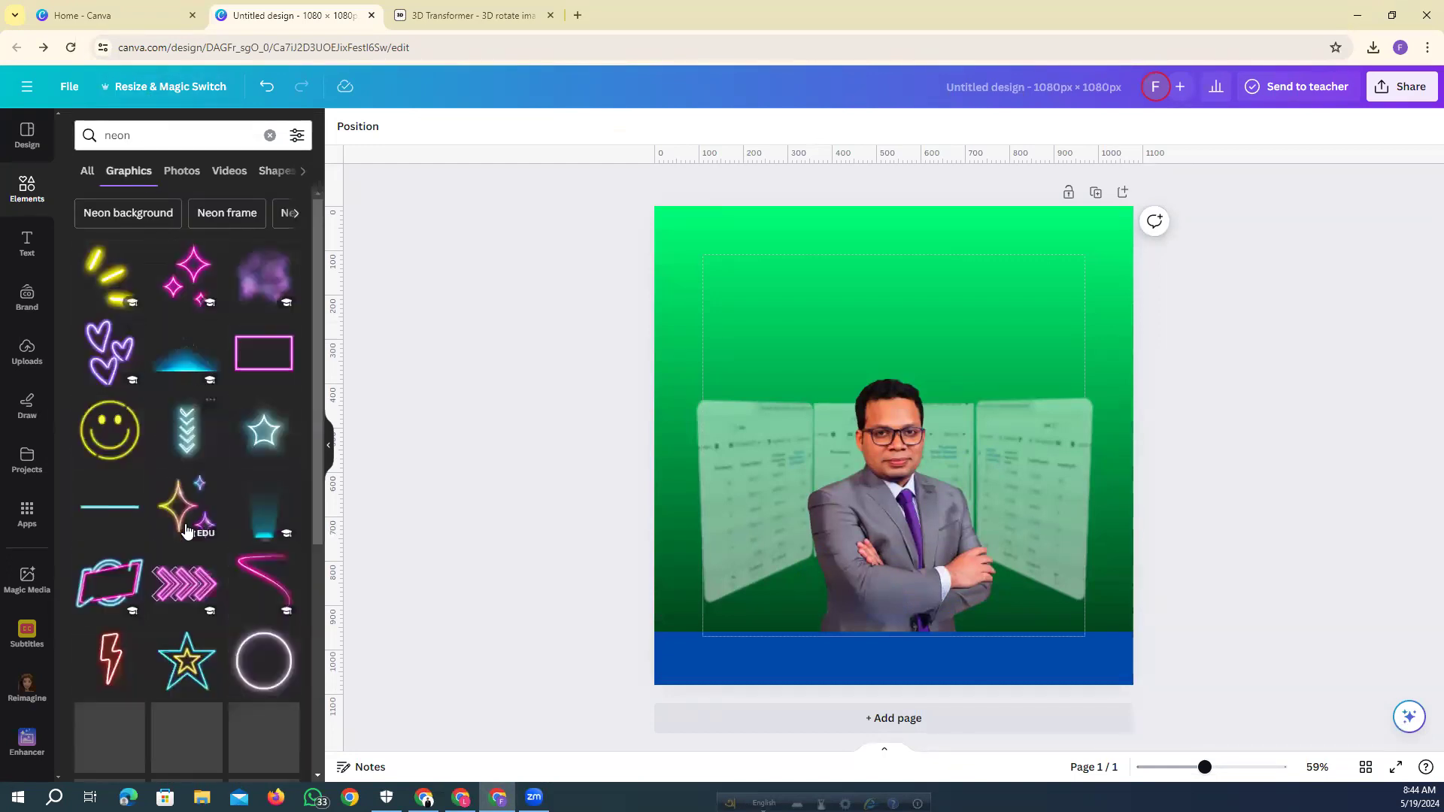
pyautogui.scroll(-3, 190, 570)
pyautogui.scroll(-8, 190, 570)
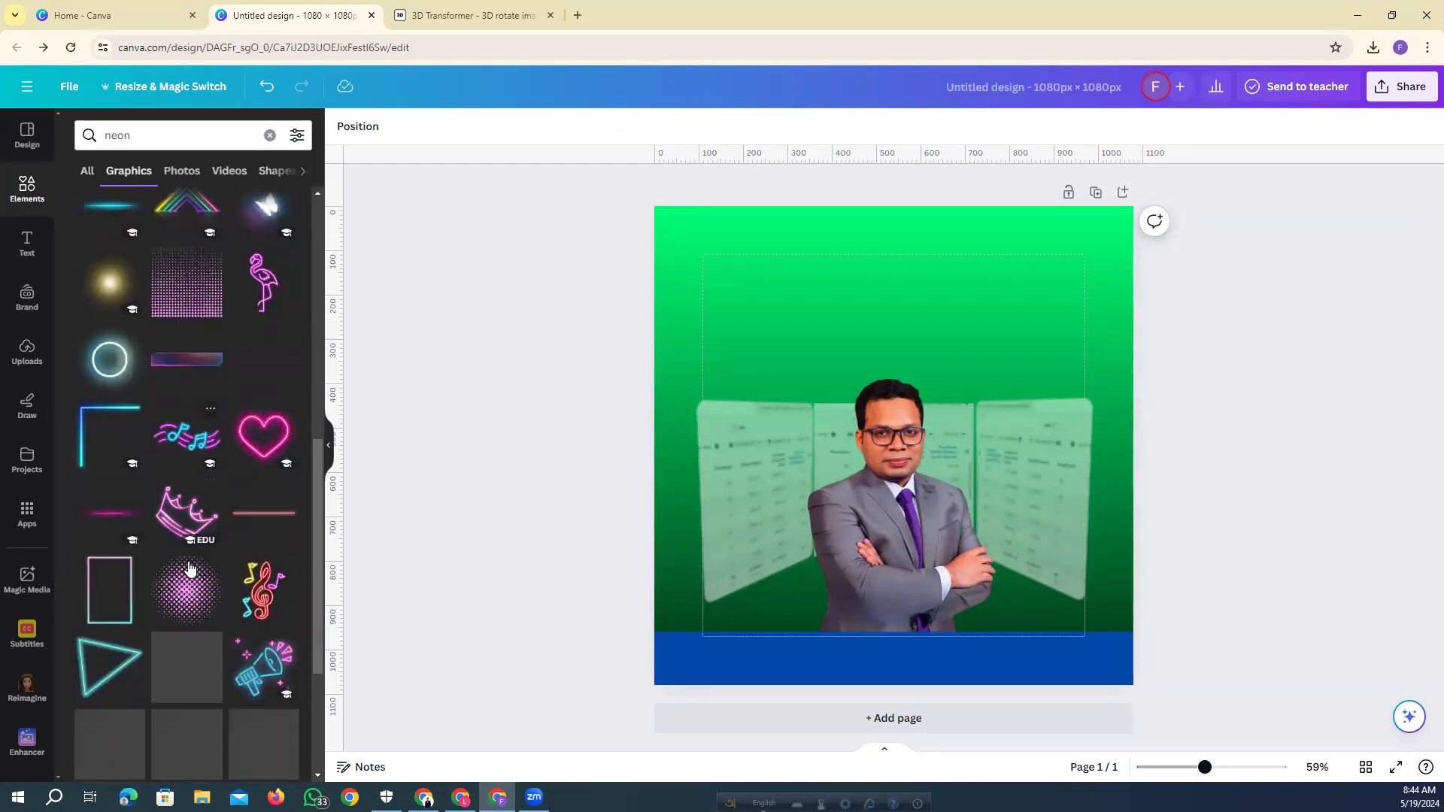
pyautogui.scroll(-6, 190, 570)
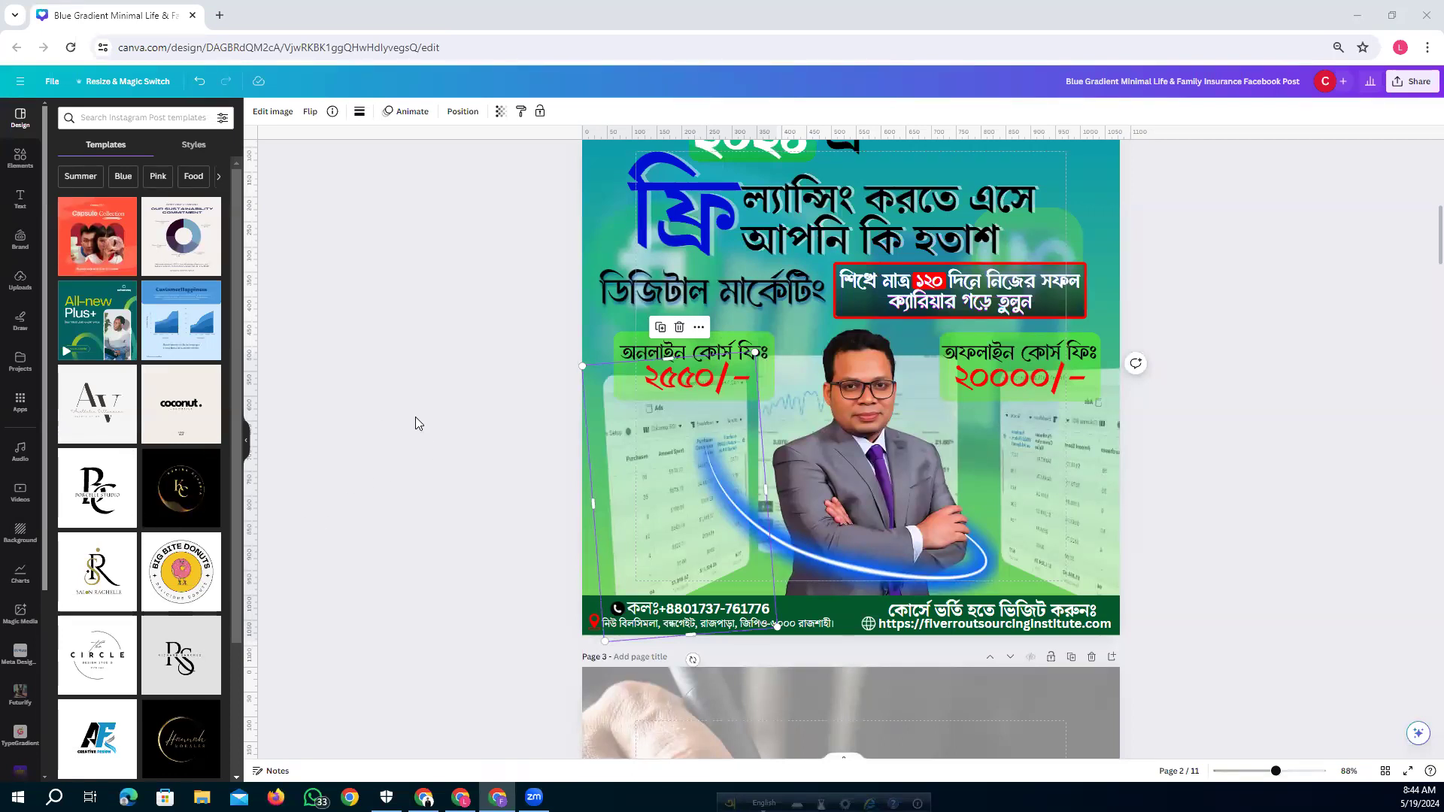
# Switch to the finished reference poster design and search its elements library for "neon".
pyautogui.click(20, 154)
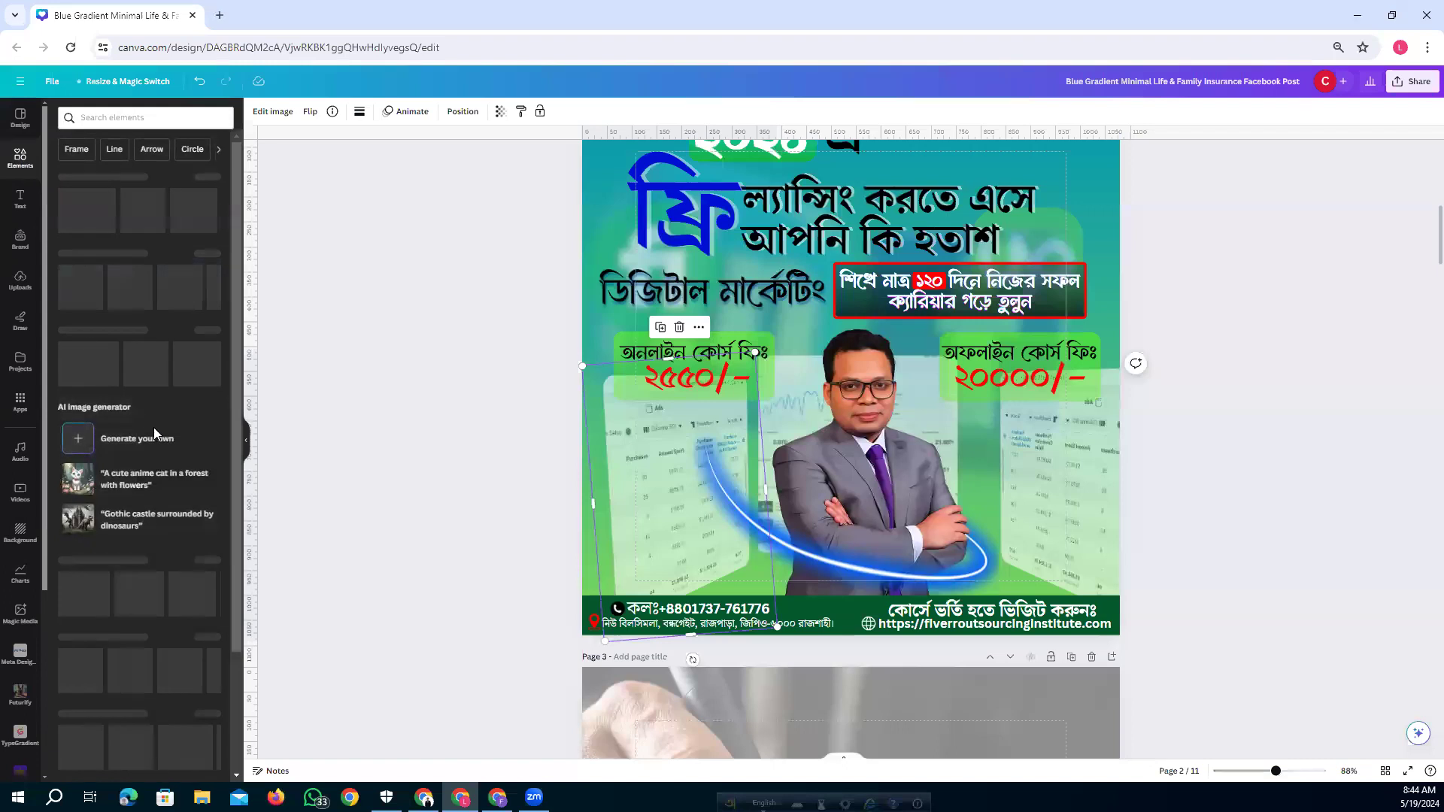
pyautogui.click(98, 118)
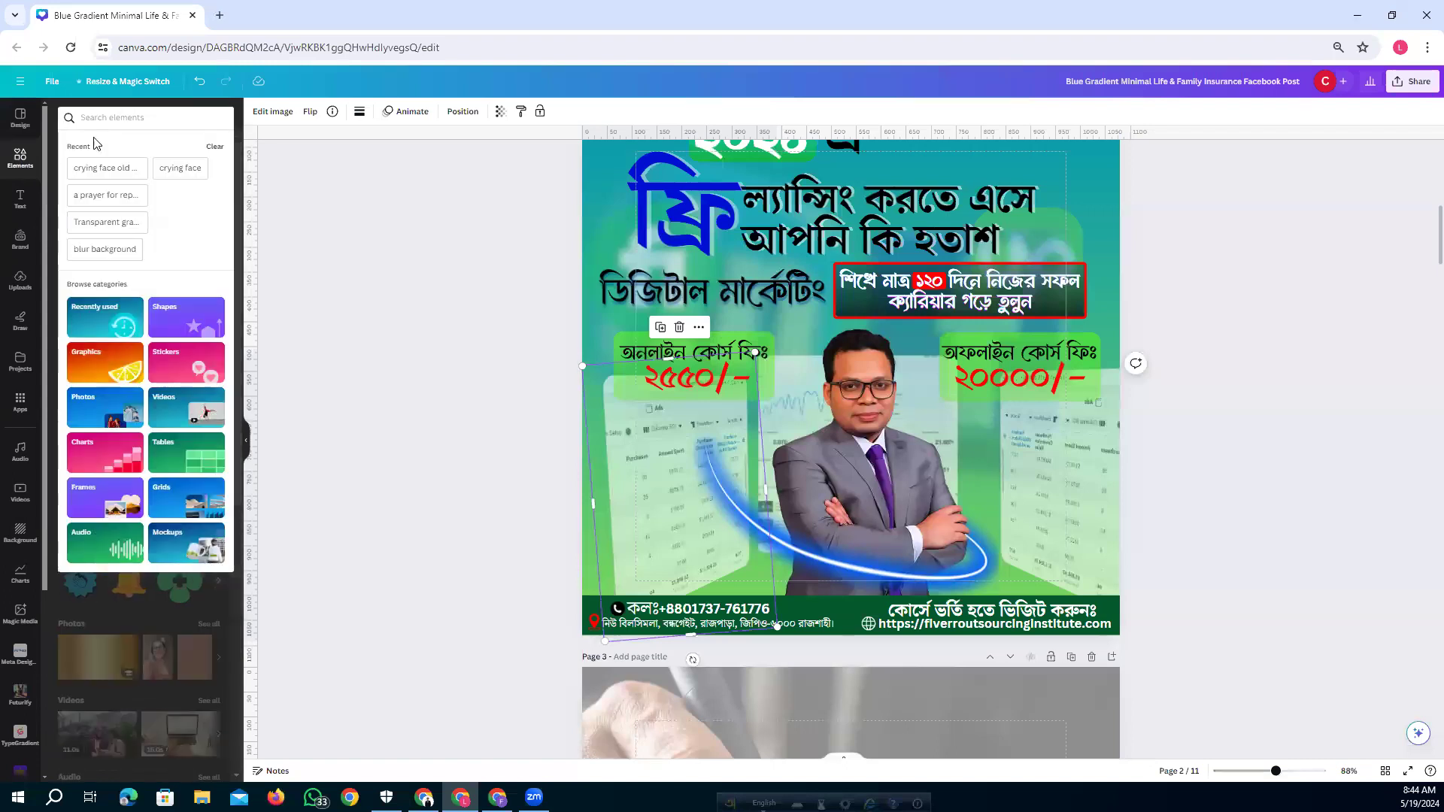
pyautogui.click(111, 118)
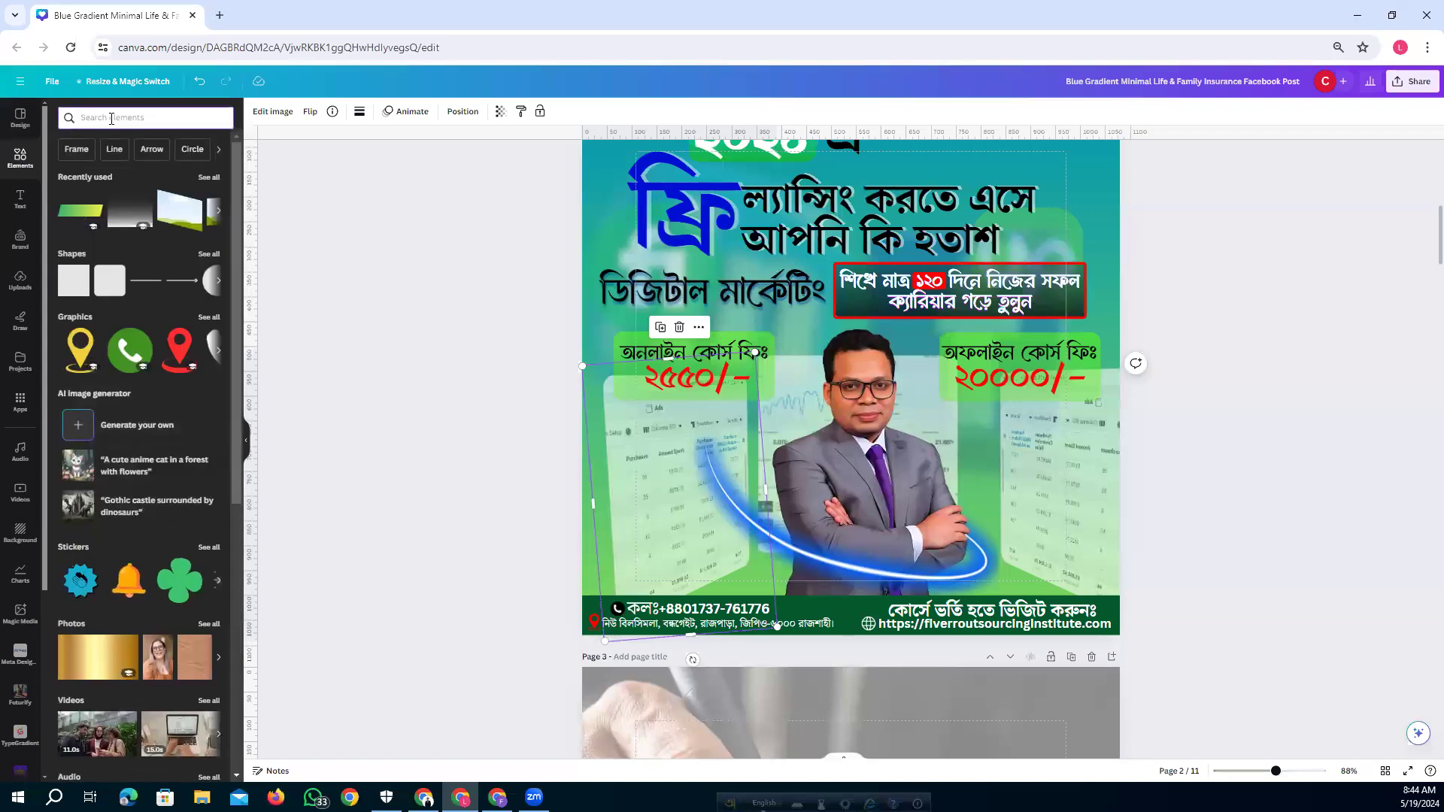
pyautogui.write('neon')
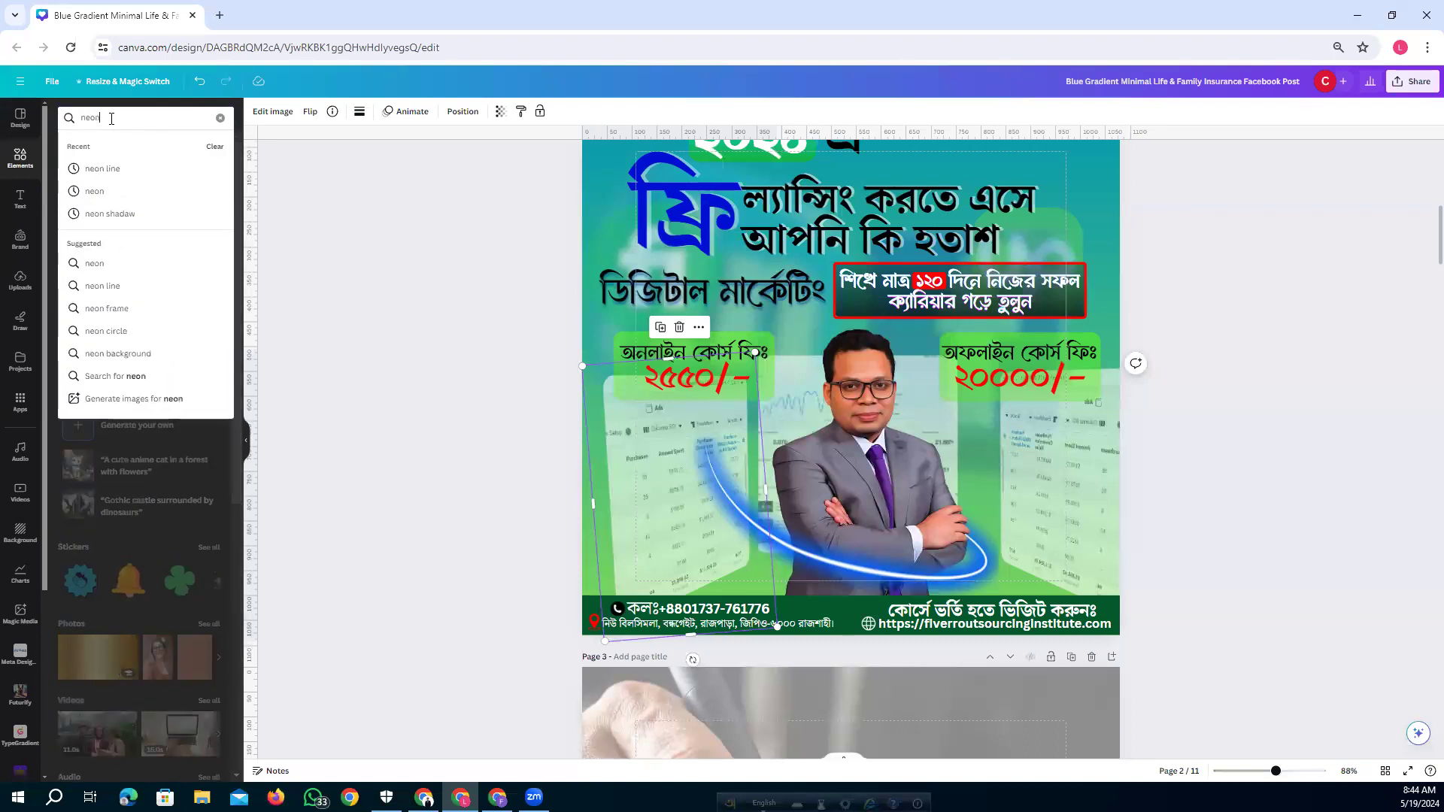
pyautogui.press('Return')
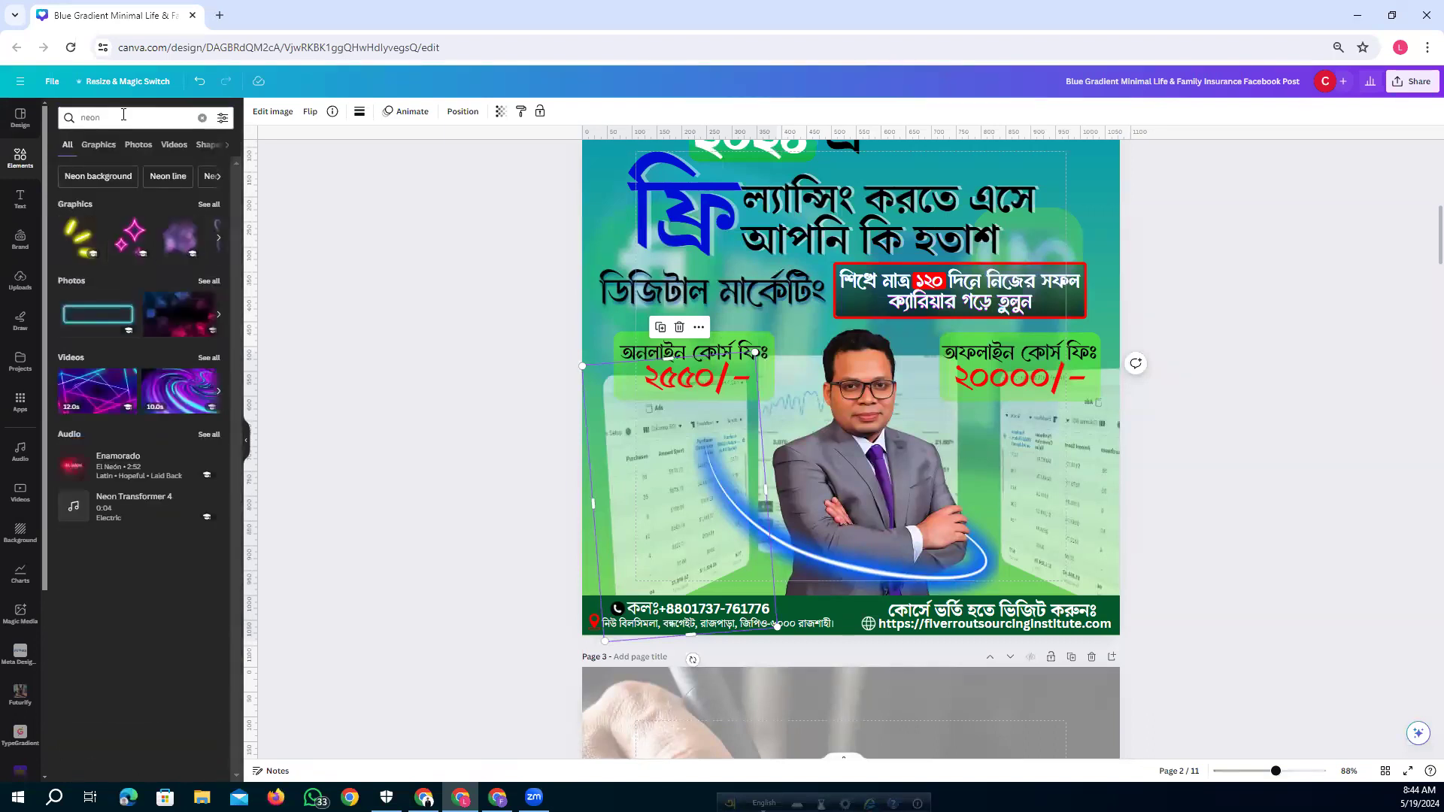
# Browse the neon graphics results in the reference design for the blue glowing curved line used around the man.
pyautogui.click(207, 202)
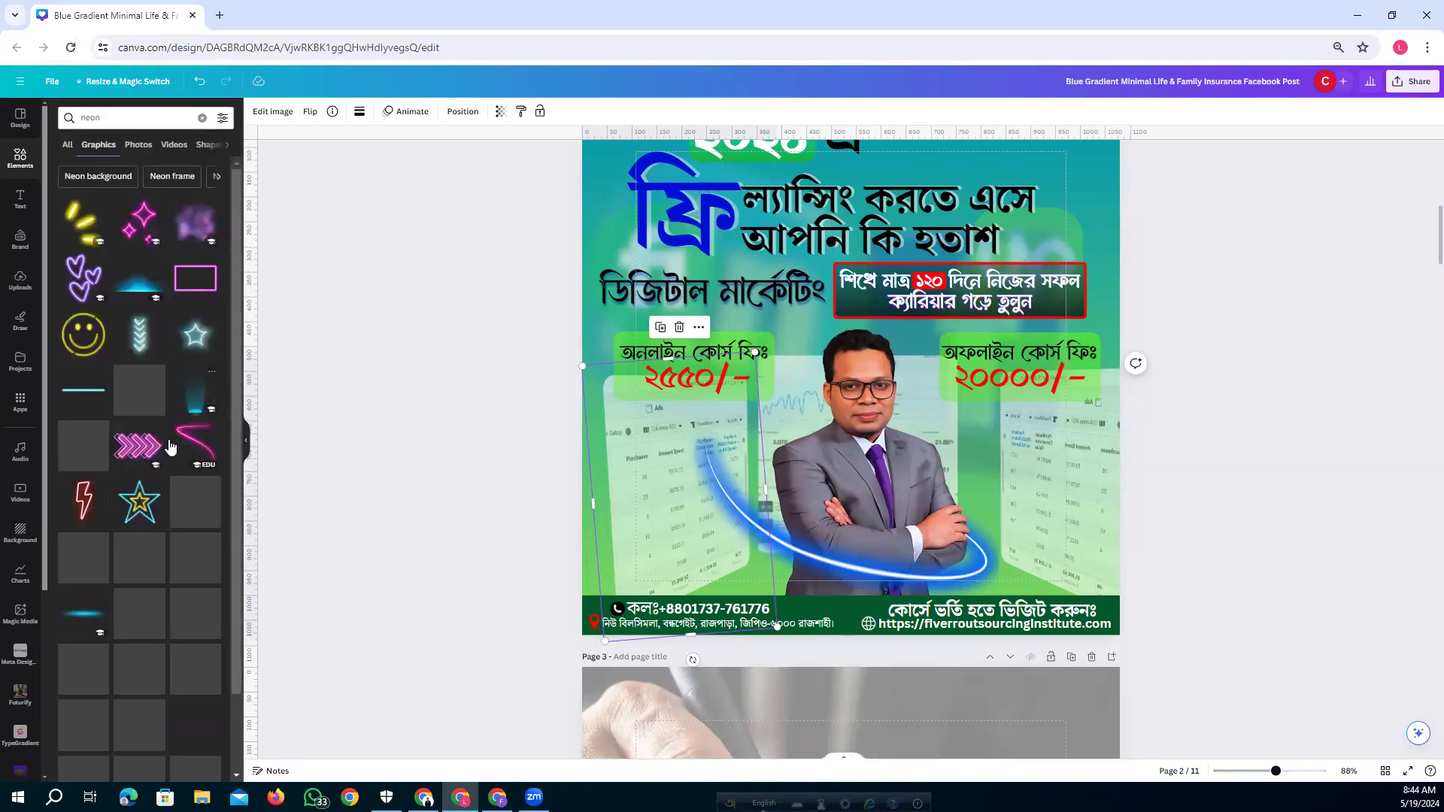
pyautogui.scroll(-10, 164, 570)
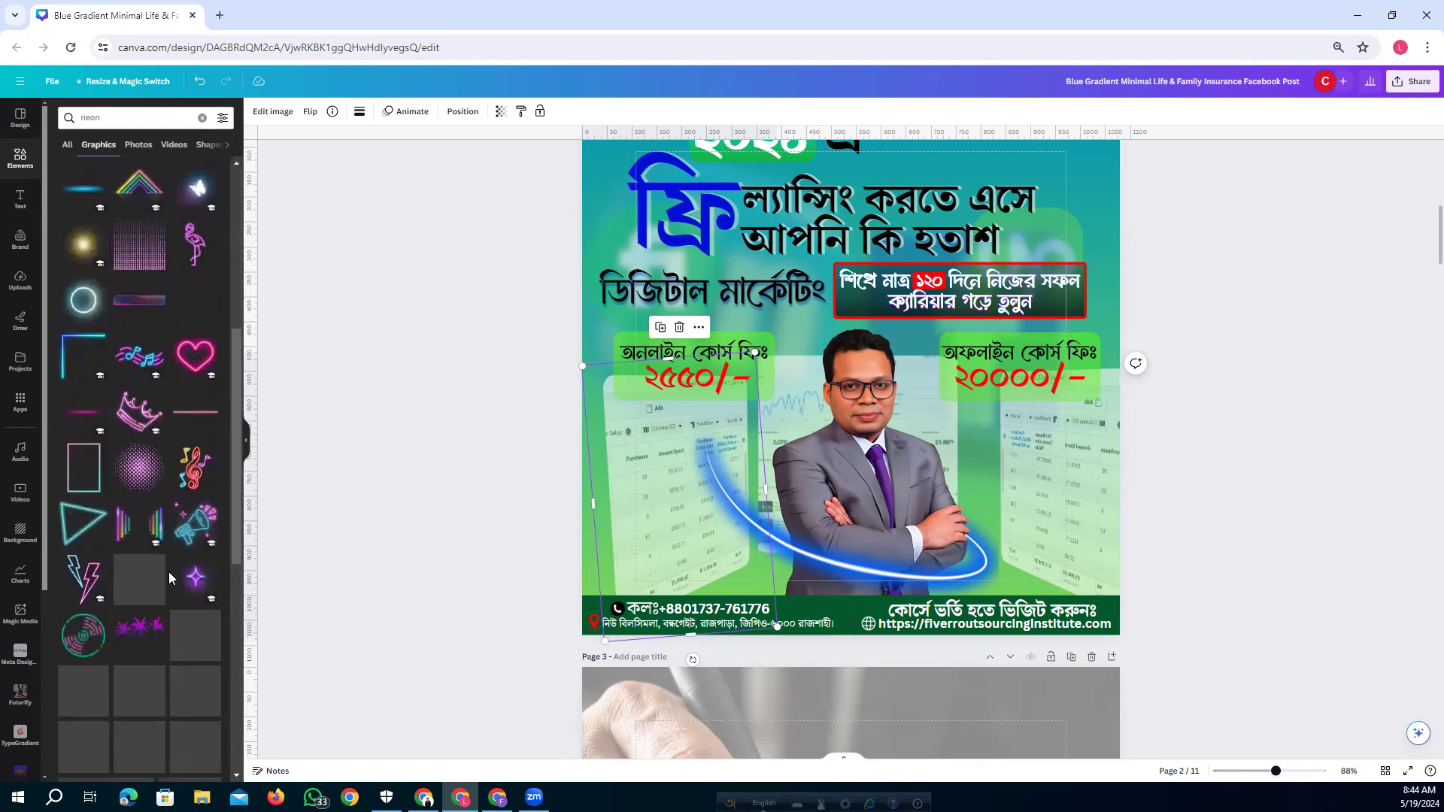
pyautogui.scroll(-5, 150, 541)
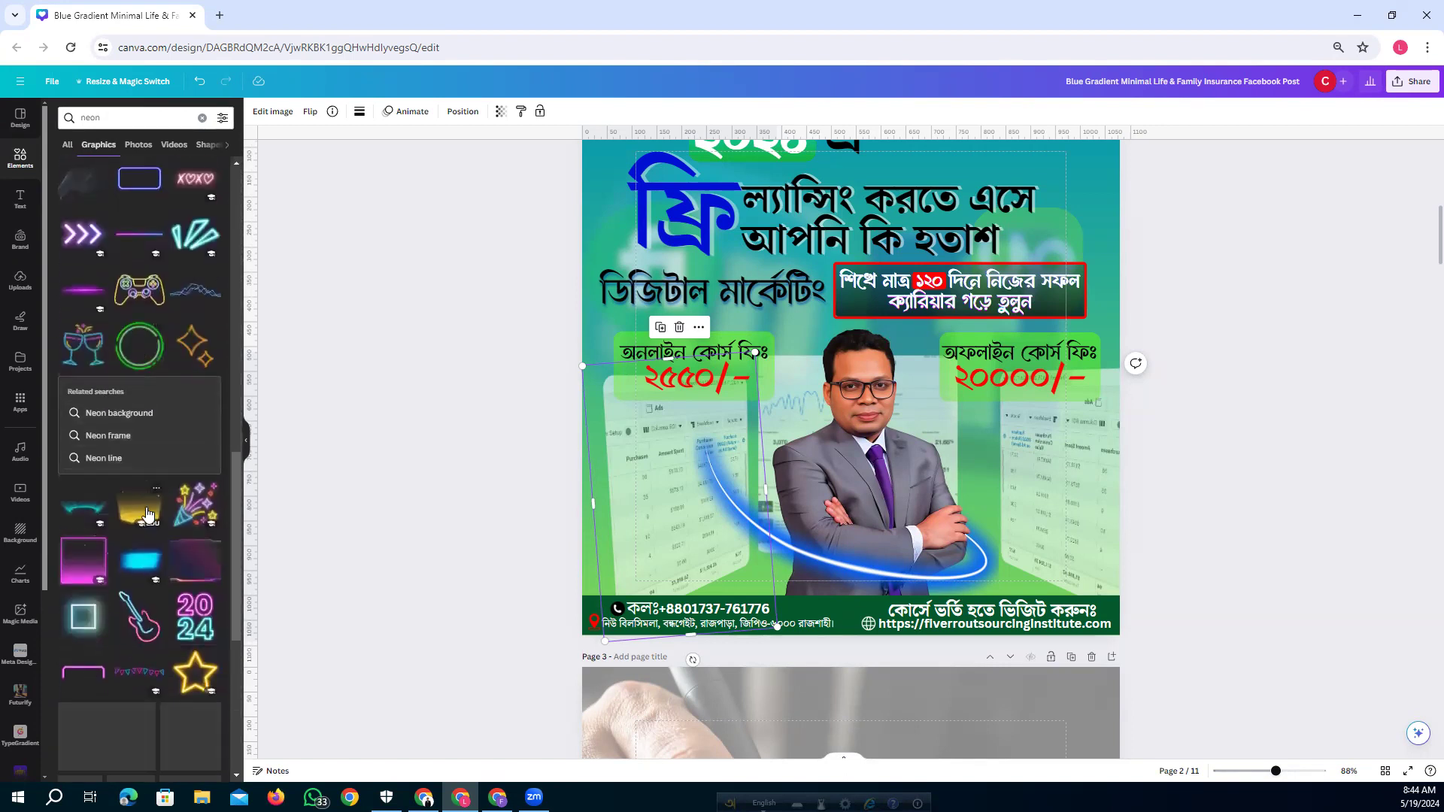
pyautogui.scroll(-10, 148, 535)
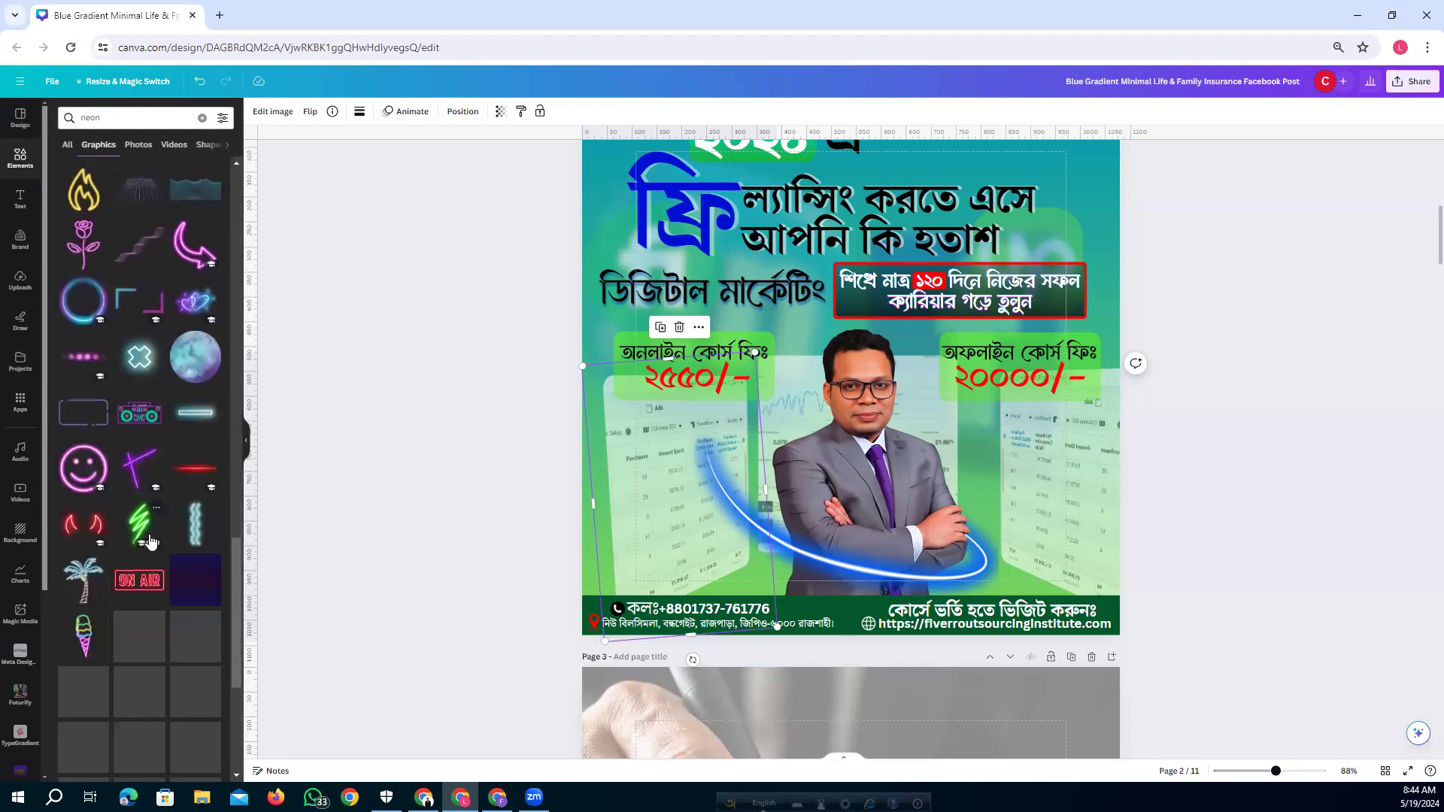
pyautogui.scroll(-6, 150, 540)
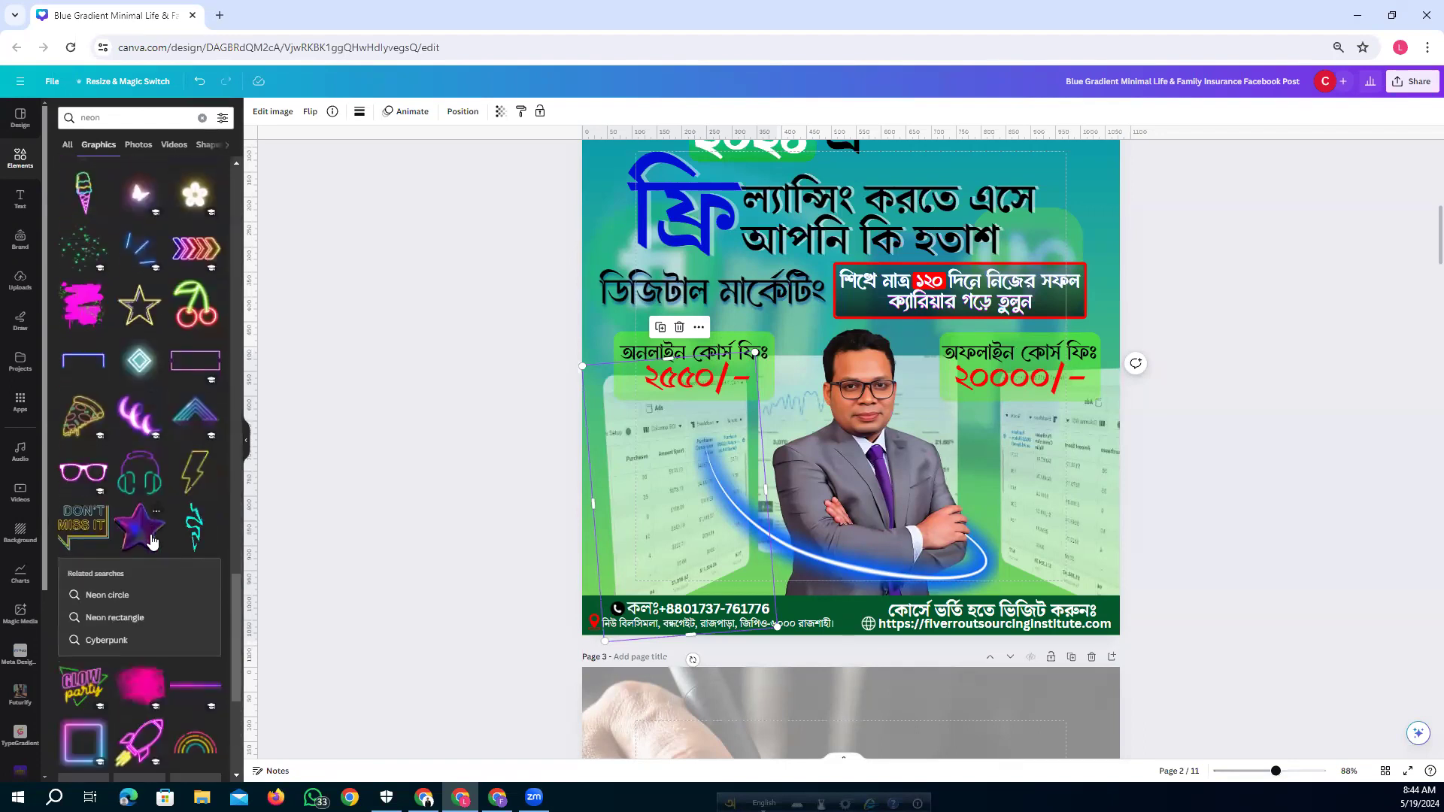
pyautogui.scroll(-4, 151, 540)
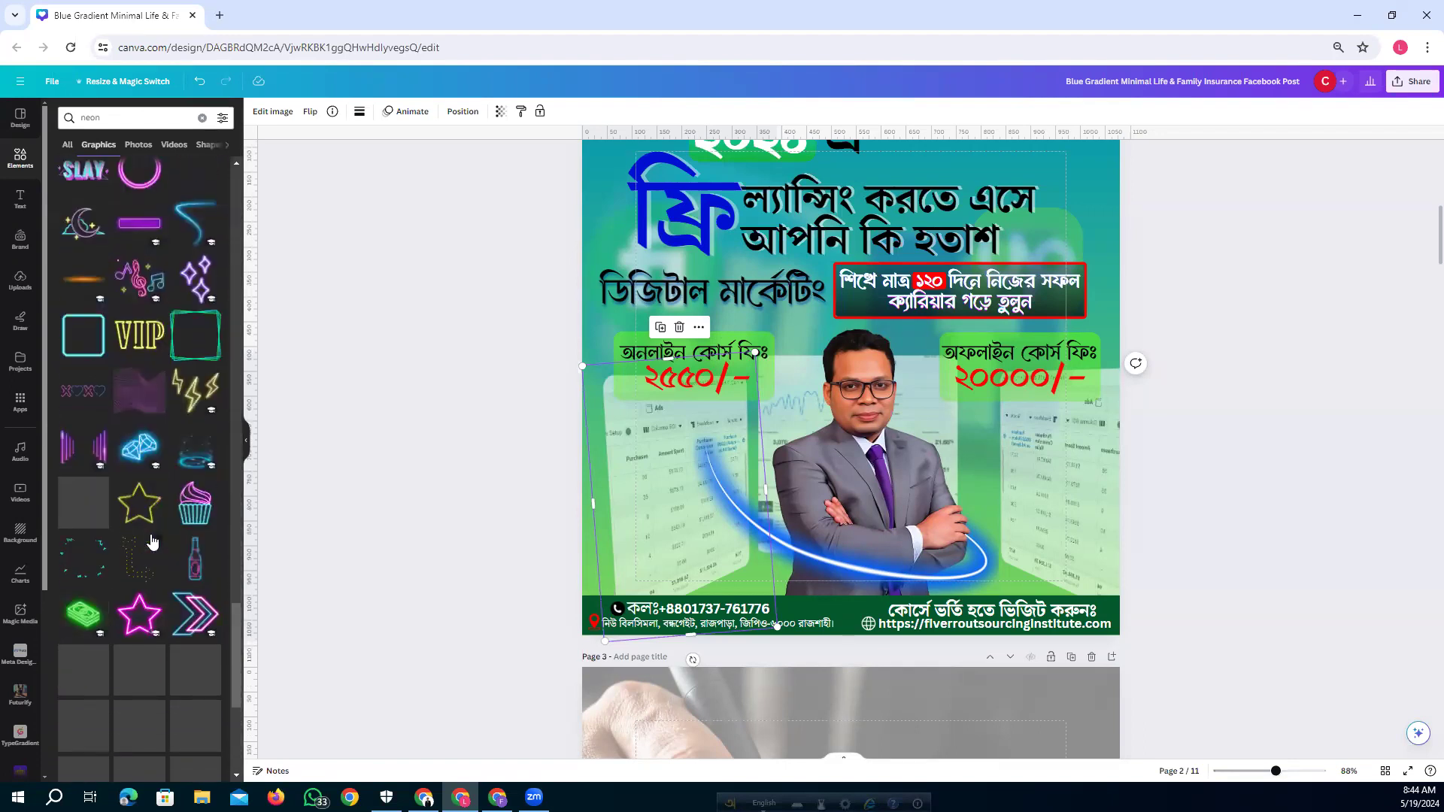
pyautogui.scroll(-3, 150, 540)
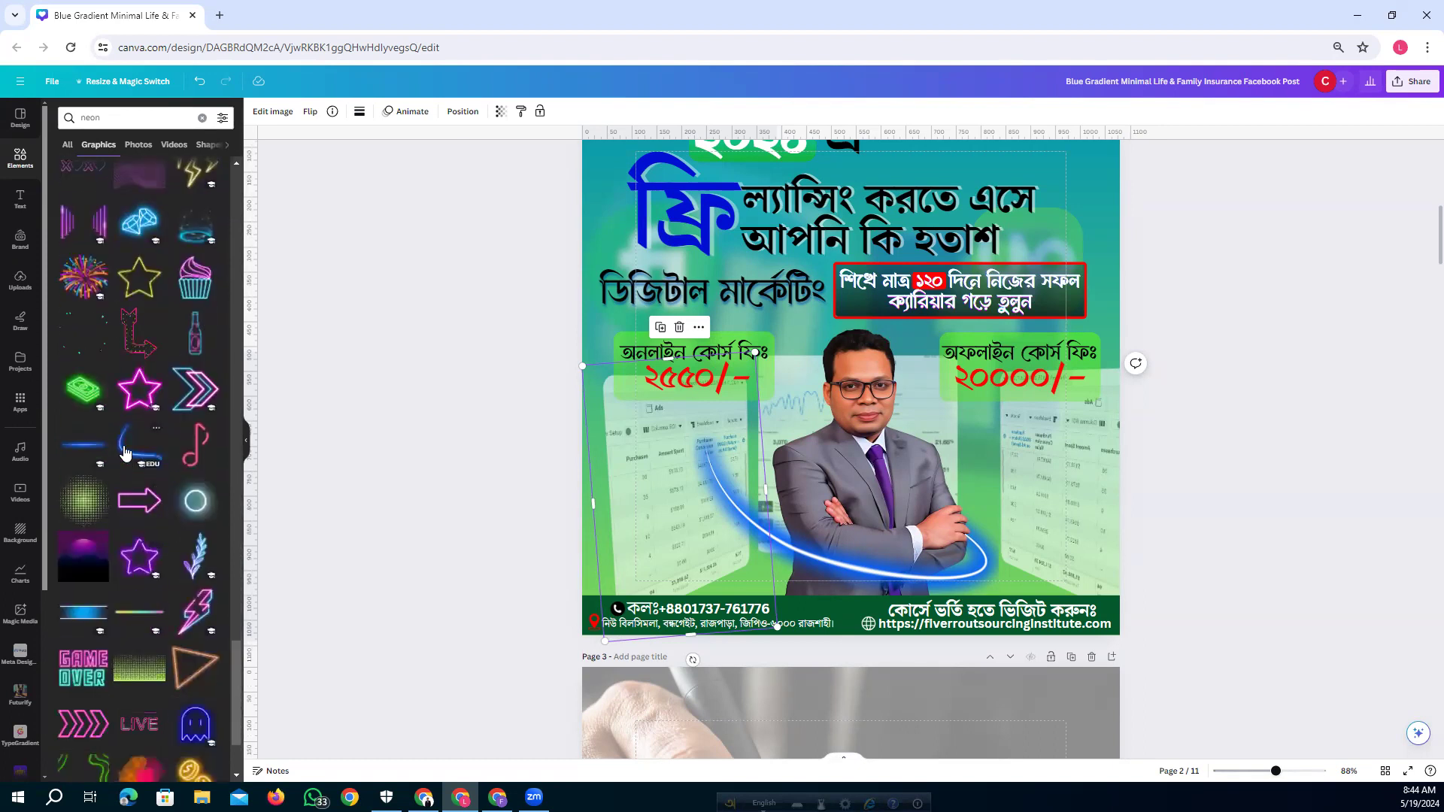
pyautogui.scroll(-3, 151, 557)
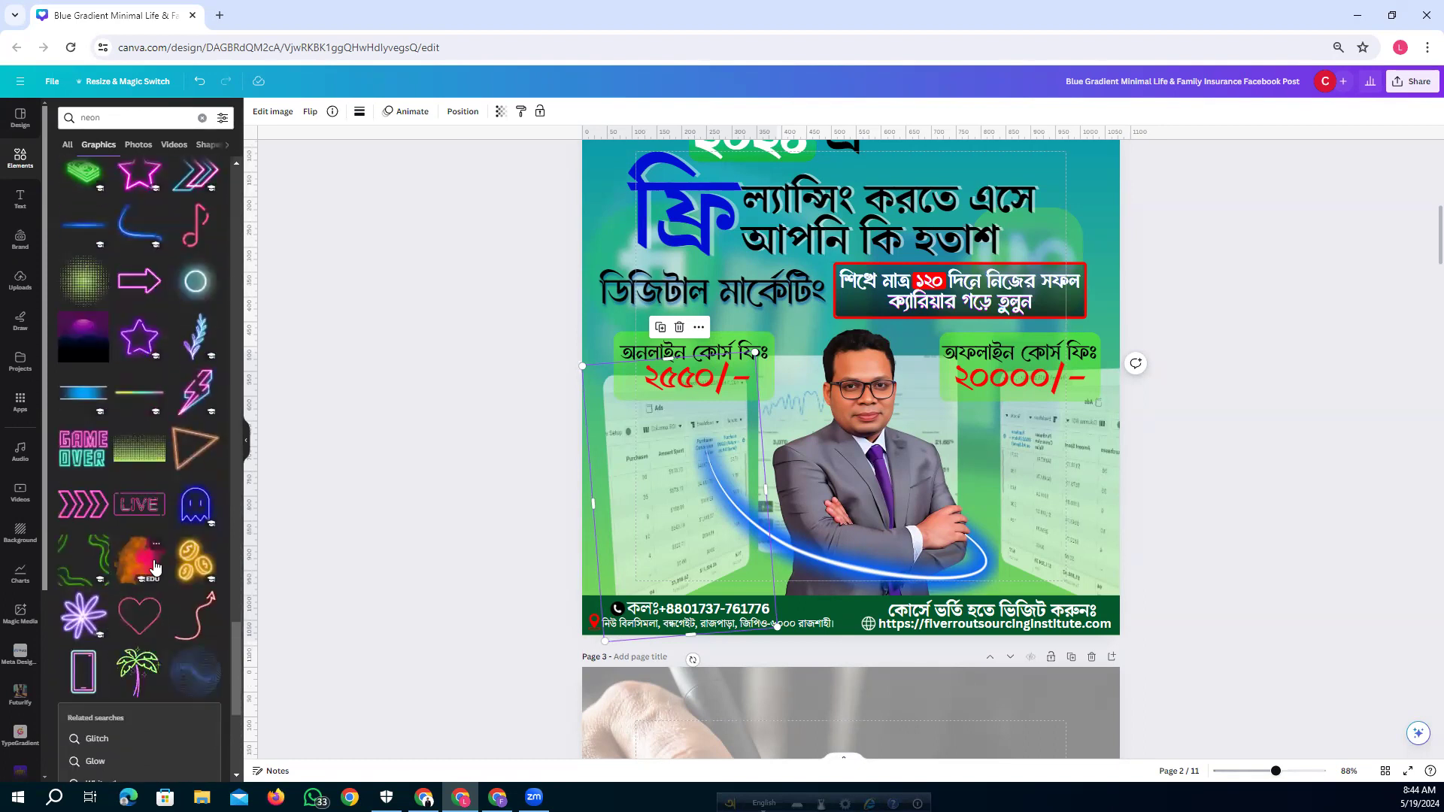
pyautogui.scroll(-4, 154, 564)
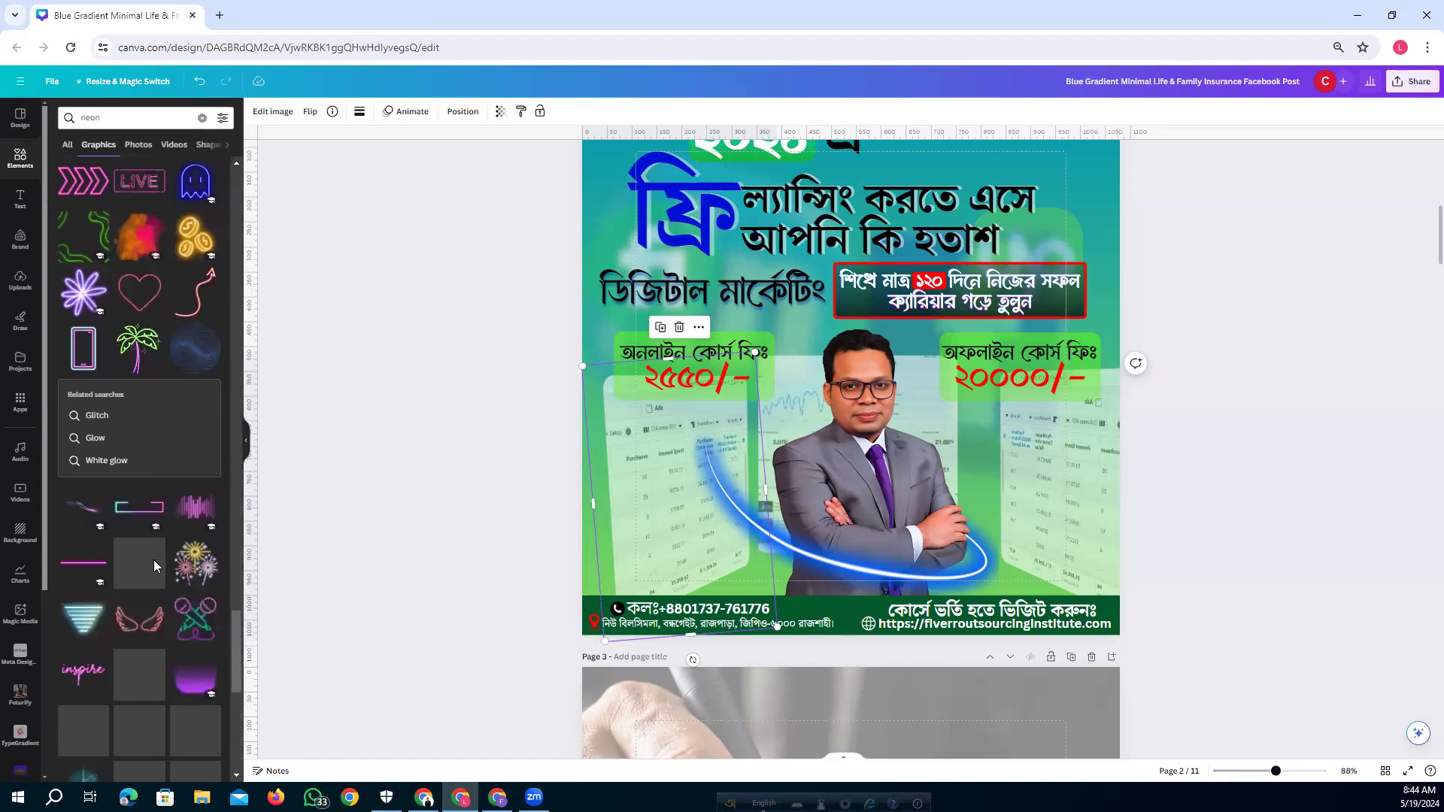
pyautogui.scroll(-4, 155, 565)
pyautogui.scroll(-4, 154, 560)
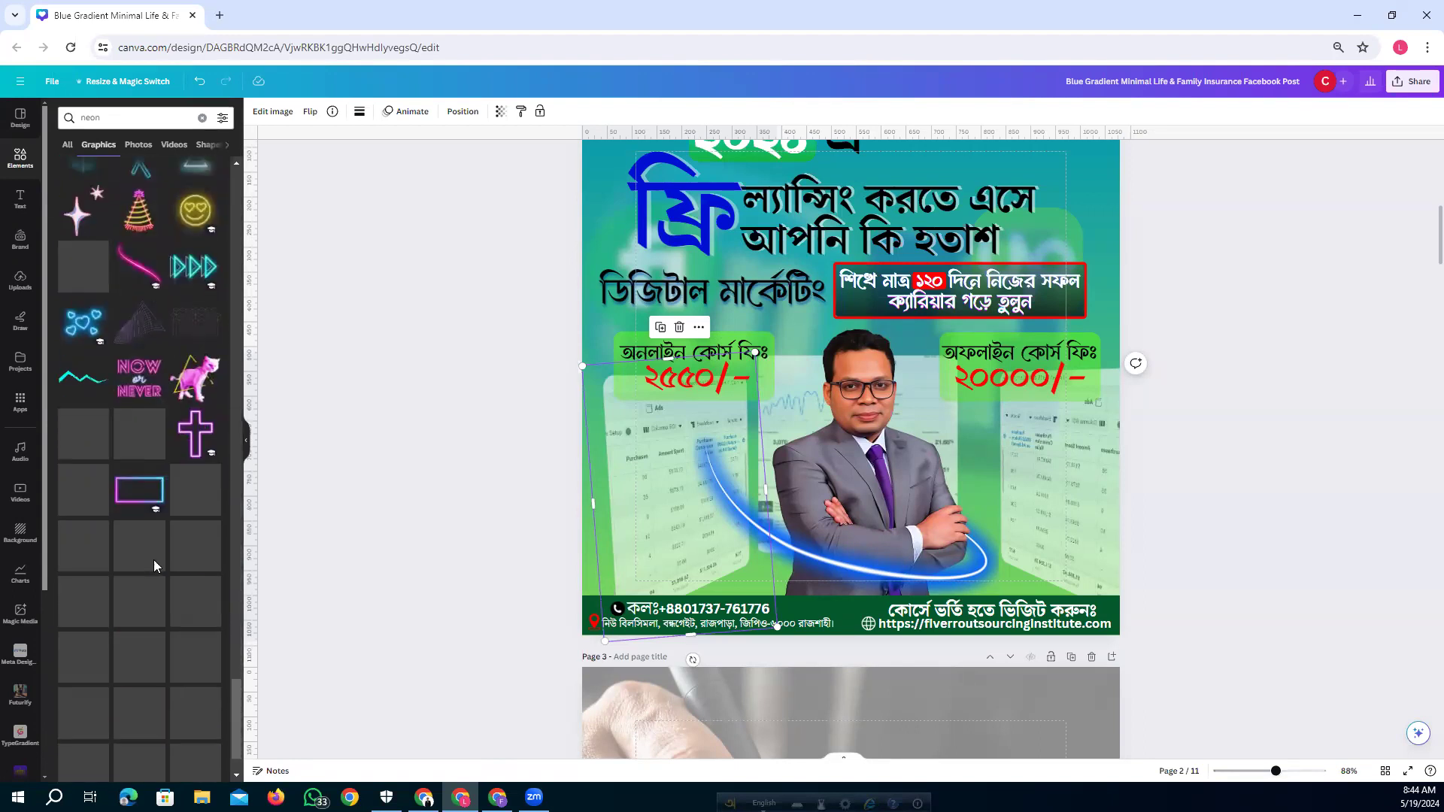
pyautogui.scroll(-6, 155, 560)
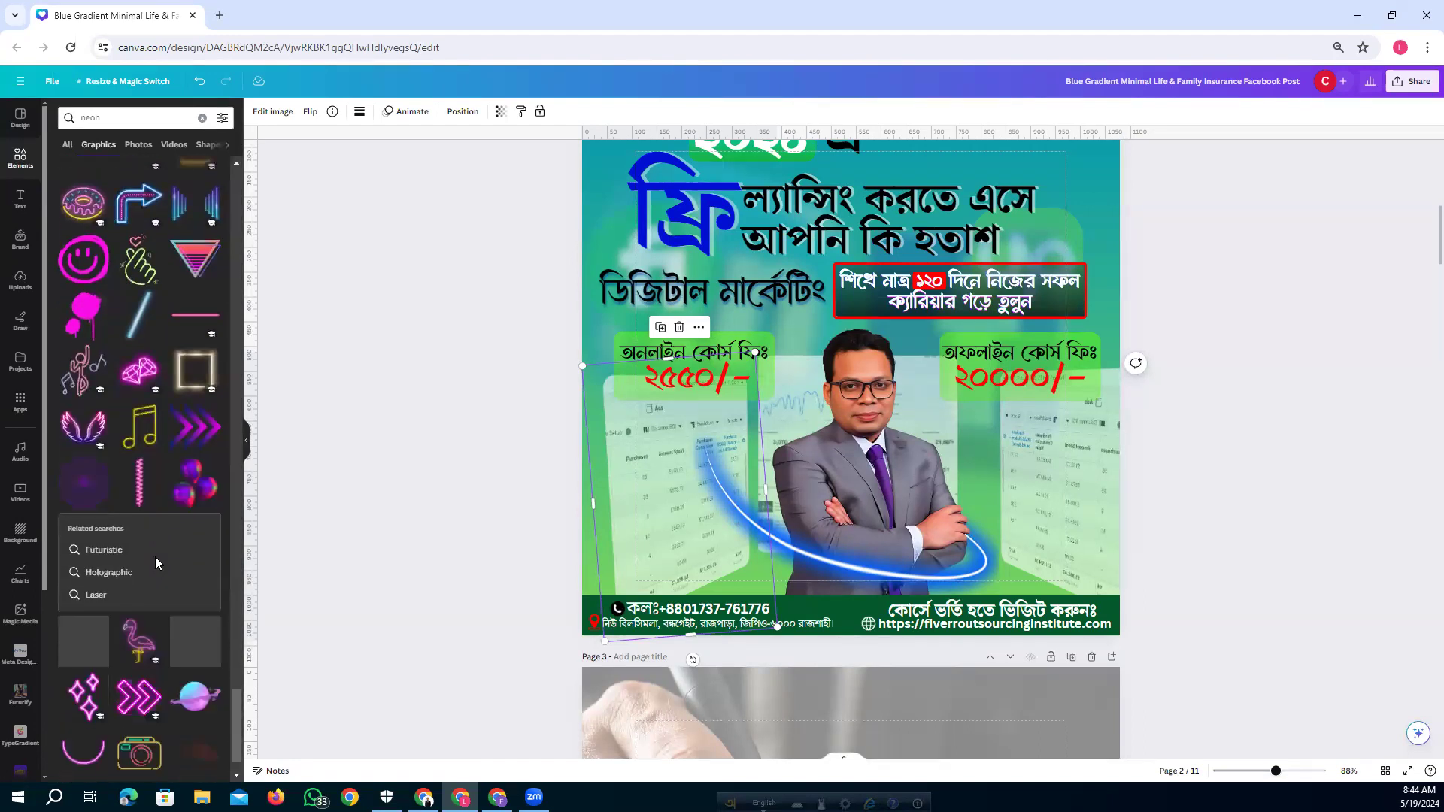
pyautogui.scroll(-5, 155, 562)
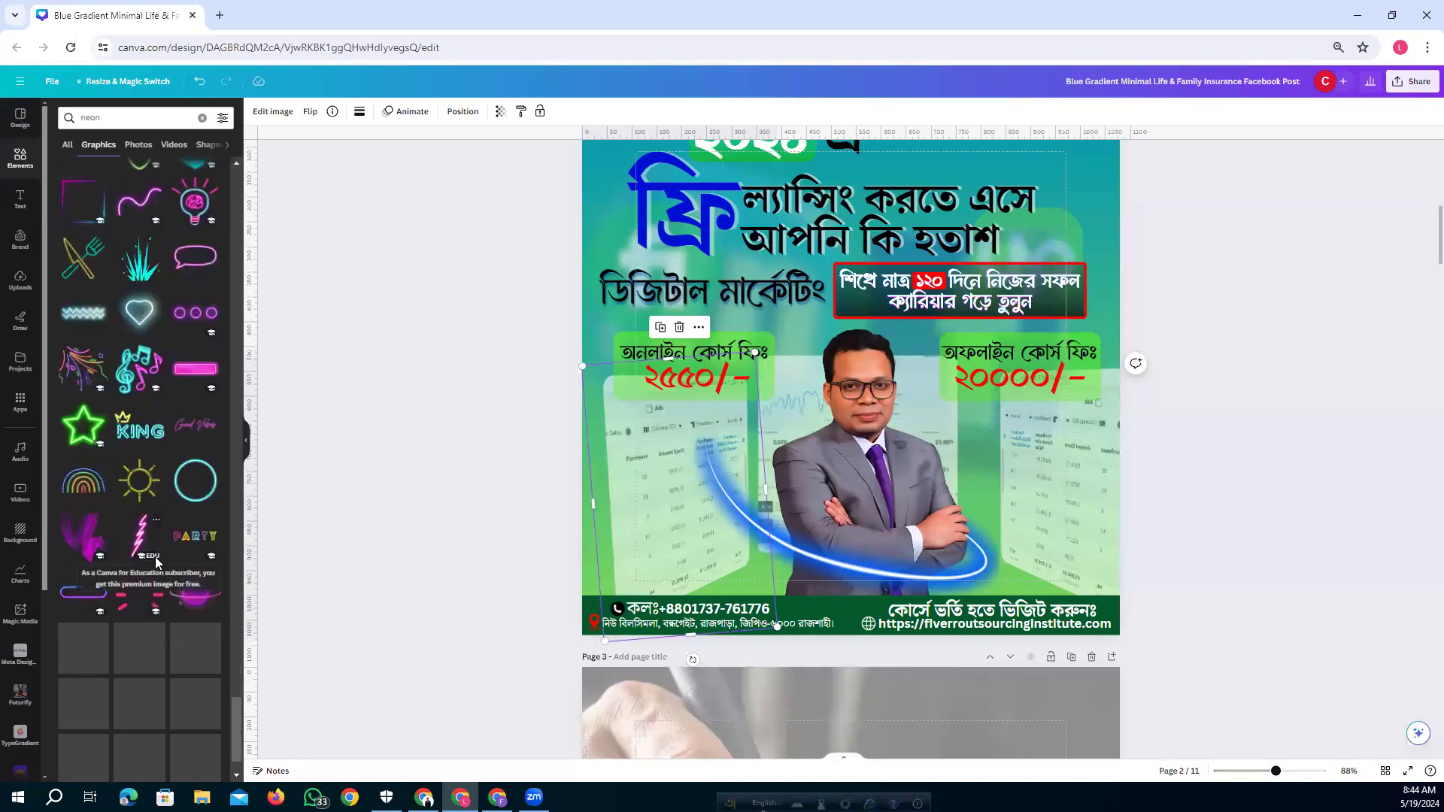
pyautogui.scroll(-6, 155, 563)
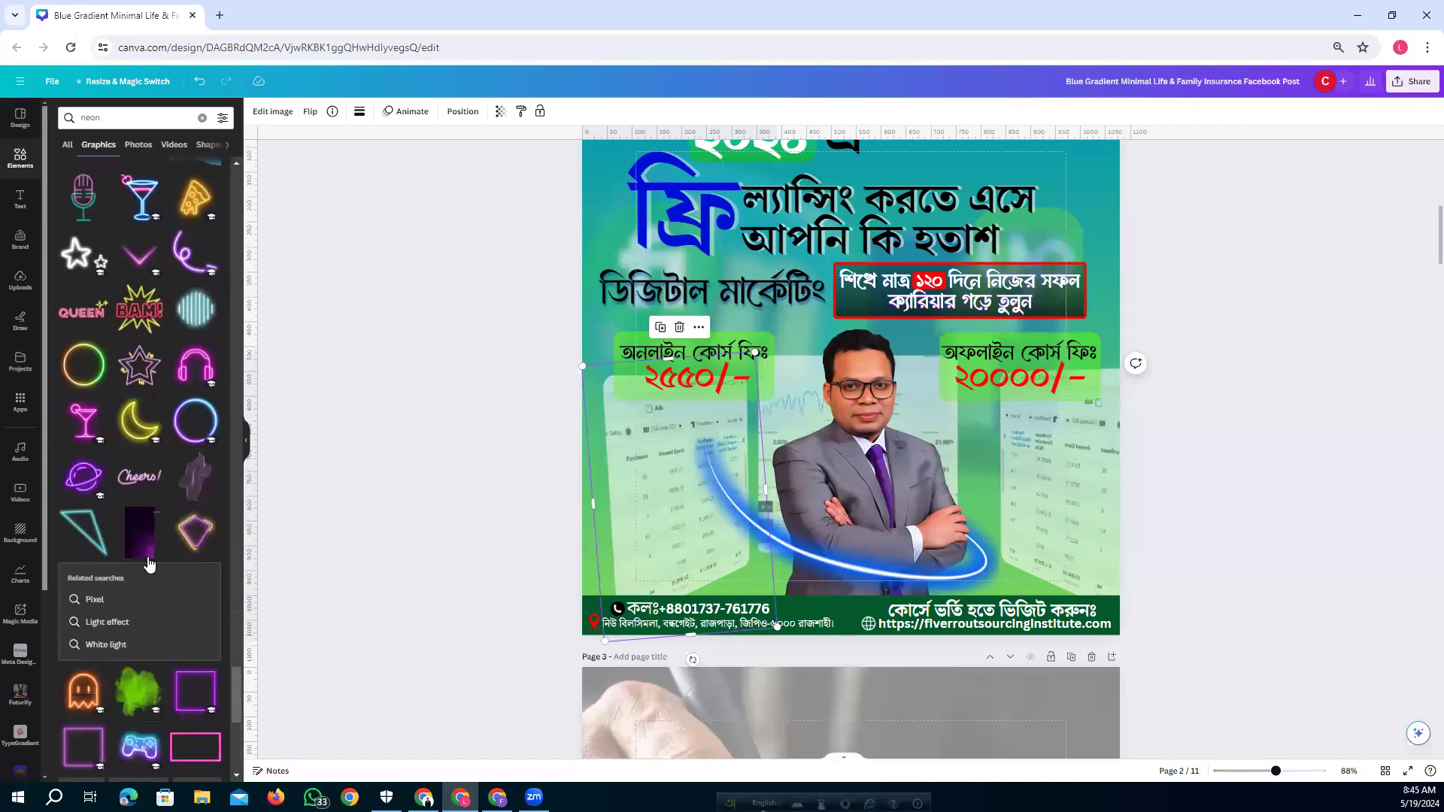
pyautogui.scroll(-5, 147, 563)
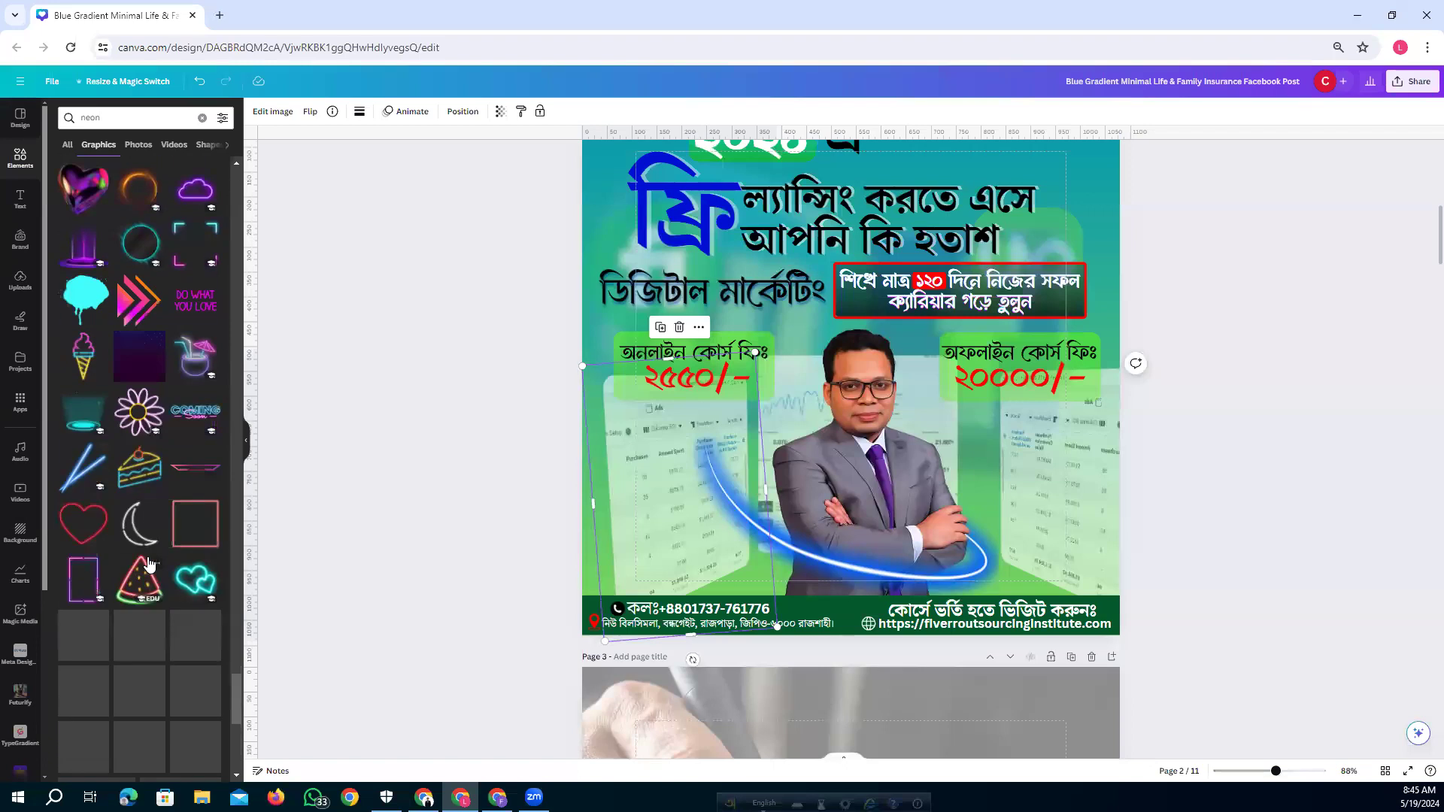
pyautogui.scroll(-5, 148, 563)
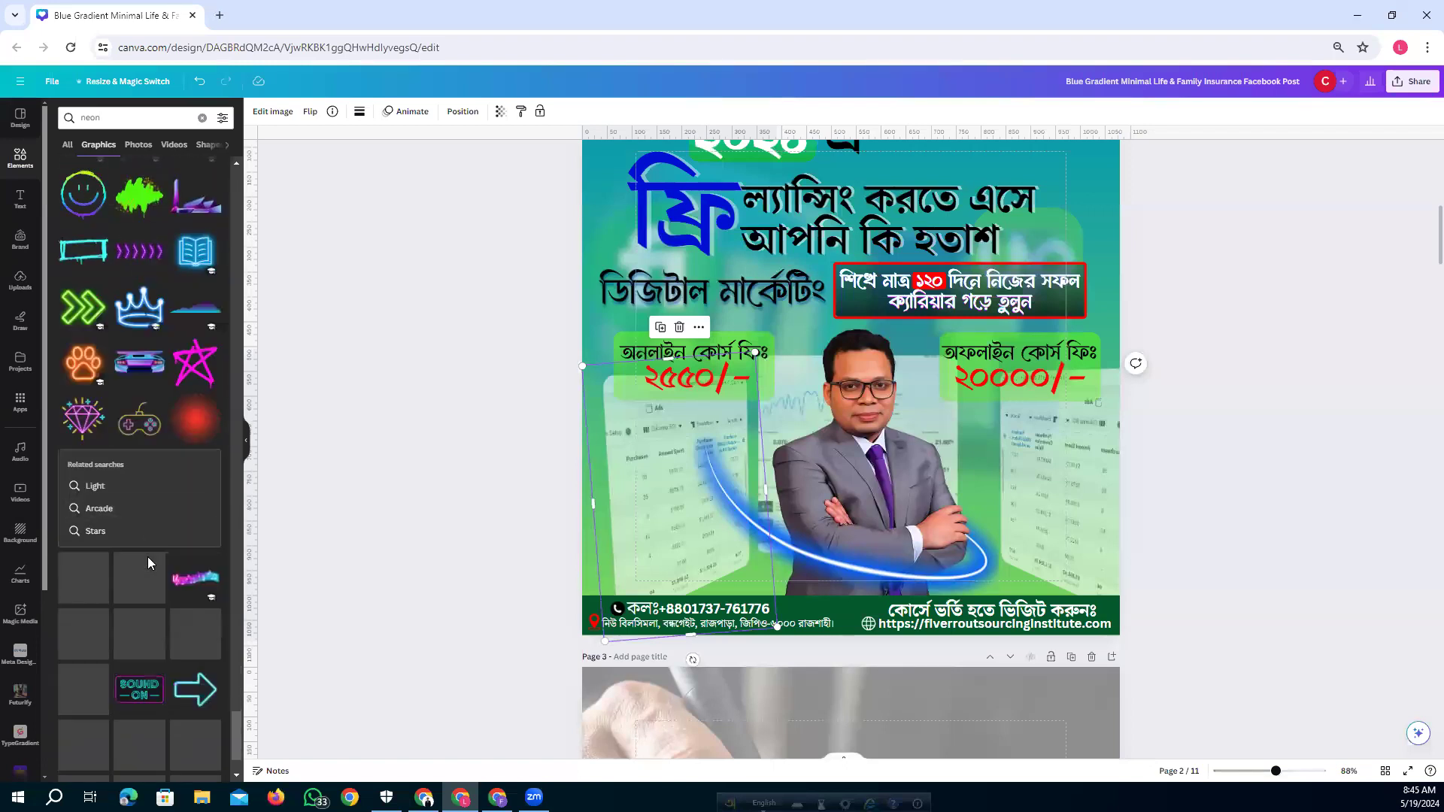
pyautogui.scroll(-8, 150, 564)
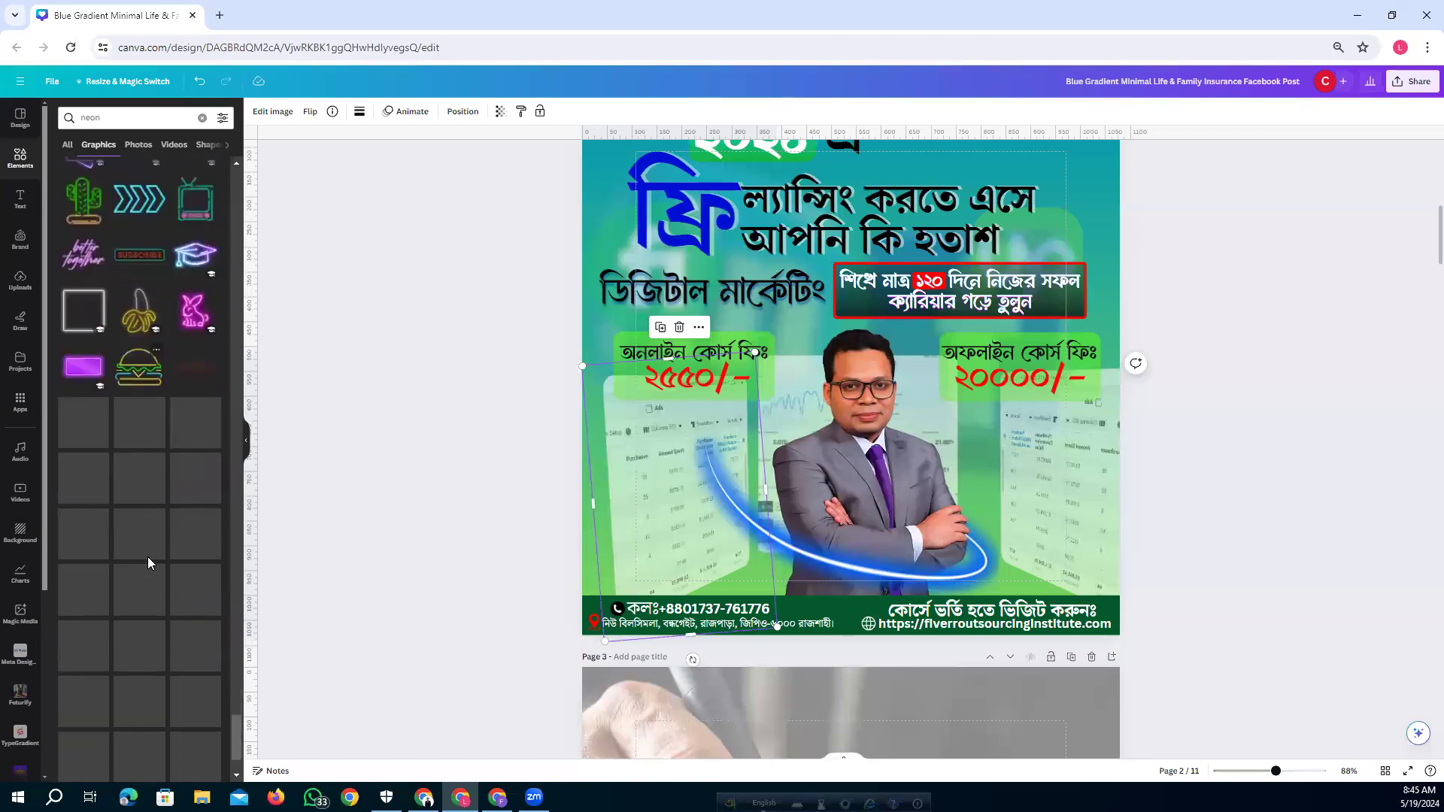
pyautogui.scroll(-5, 150, 564)
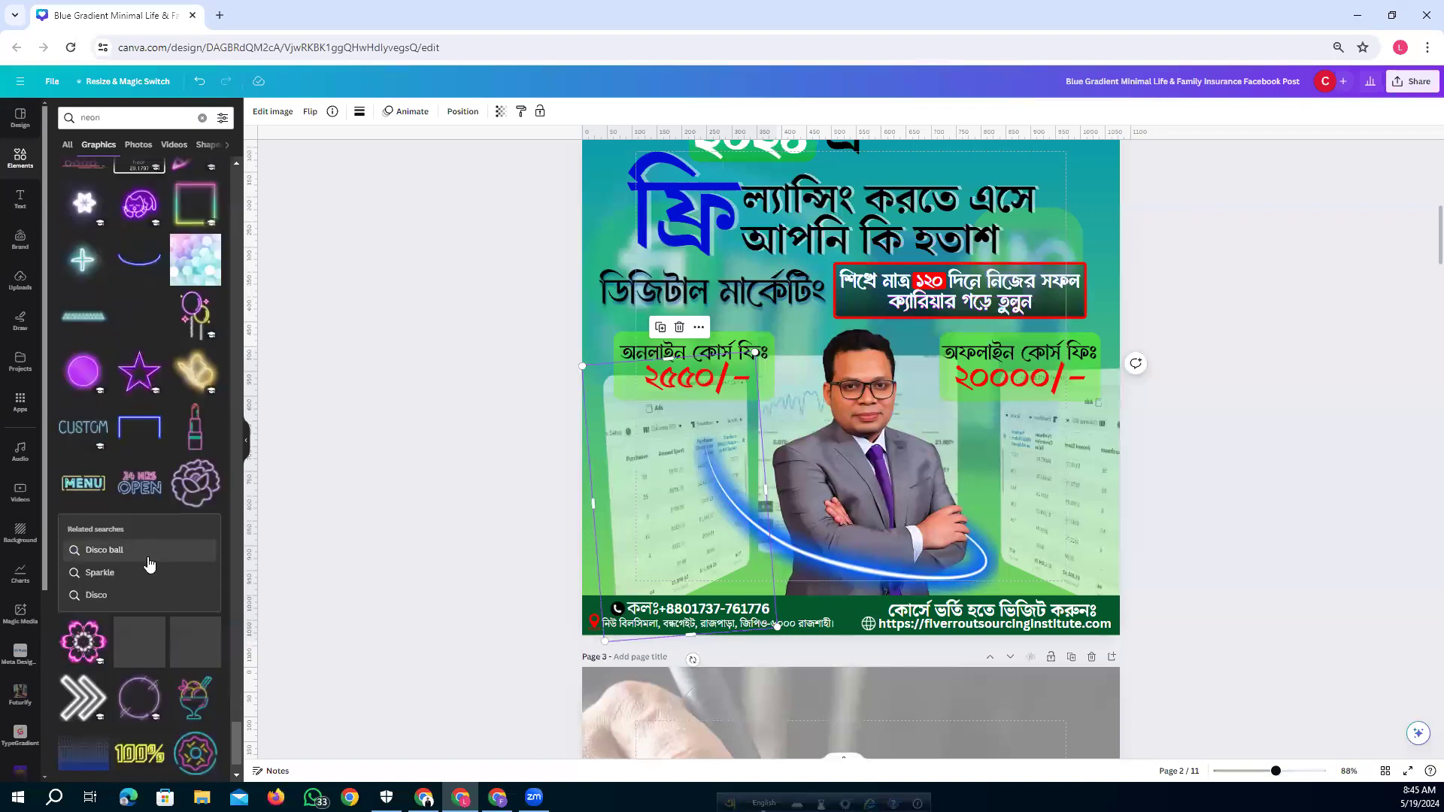
pyautogui.scroll(-5, 150, 564)
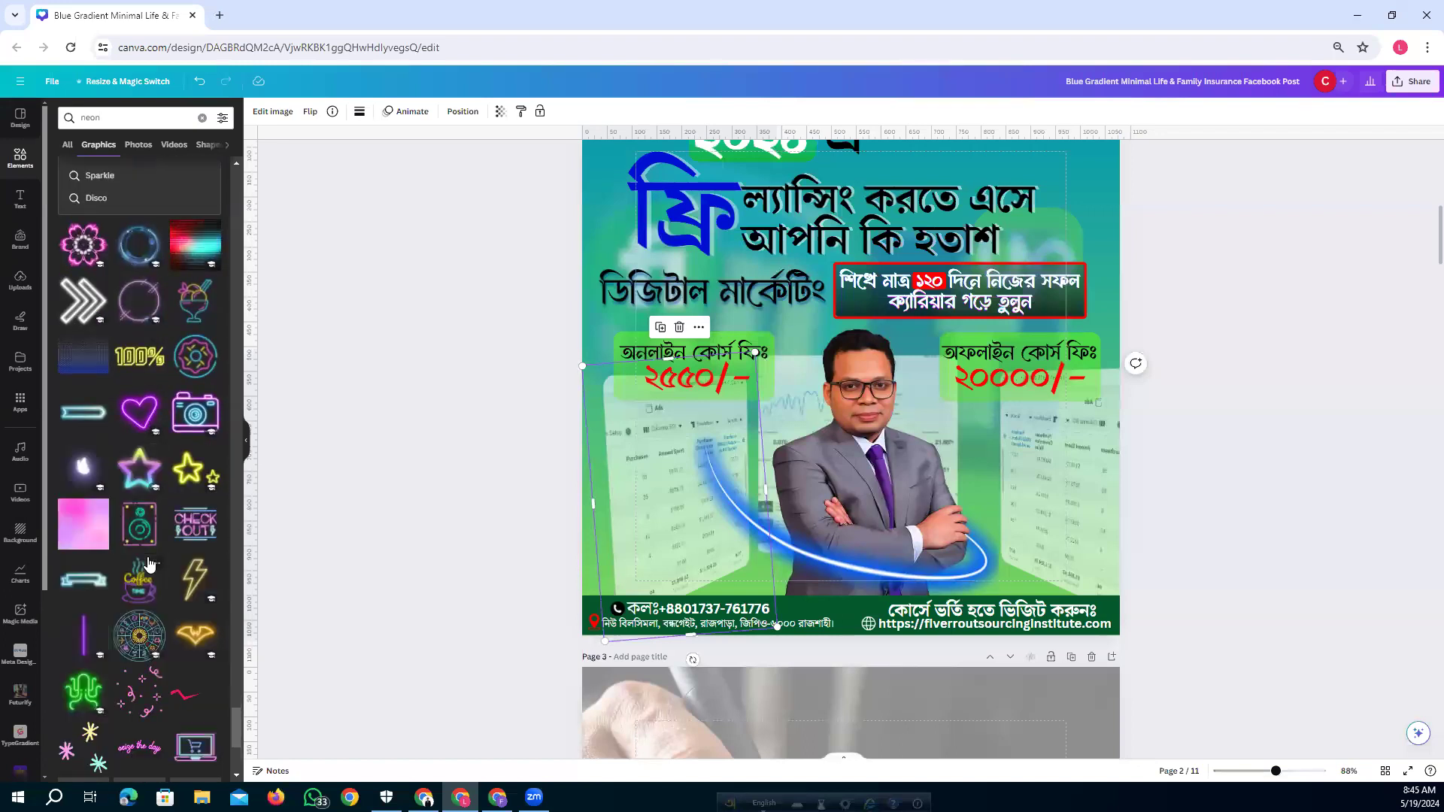
pyautogui.scroll(-10, 149, 564)
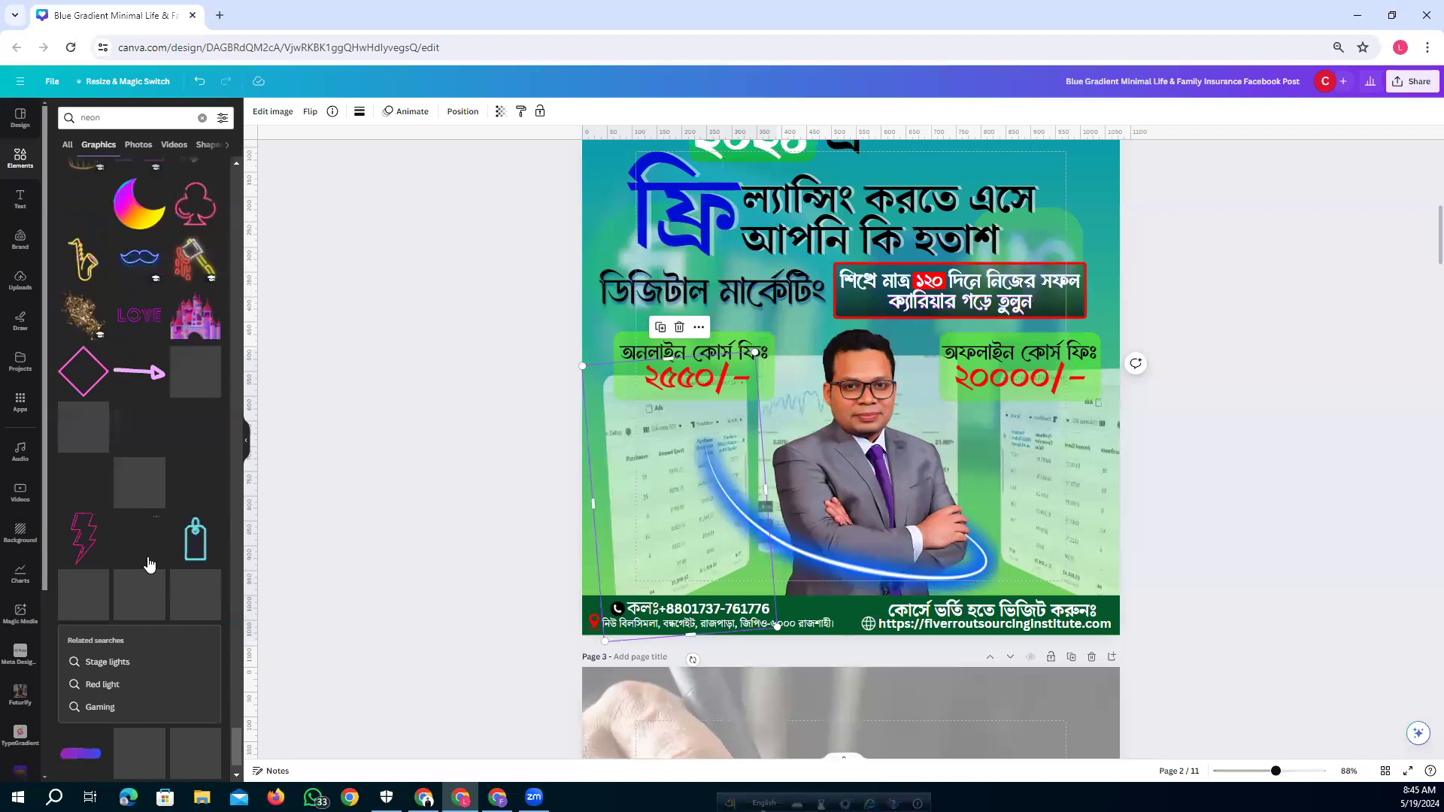
pyautogui.scroll(-6, 150, 564)
# Return to the untitled 1080 × 1080 px design and add the blue glowing curved line from the neon graphics to the page.
pyautogui.scroll(-5, 147, 557)
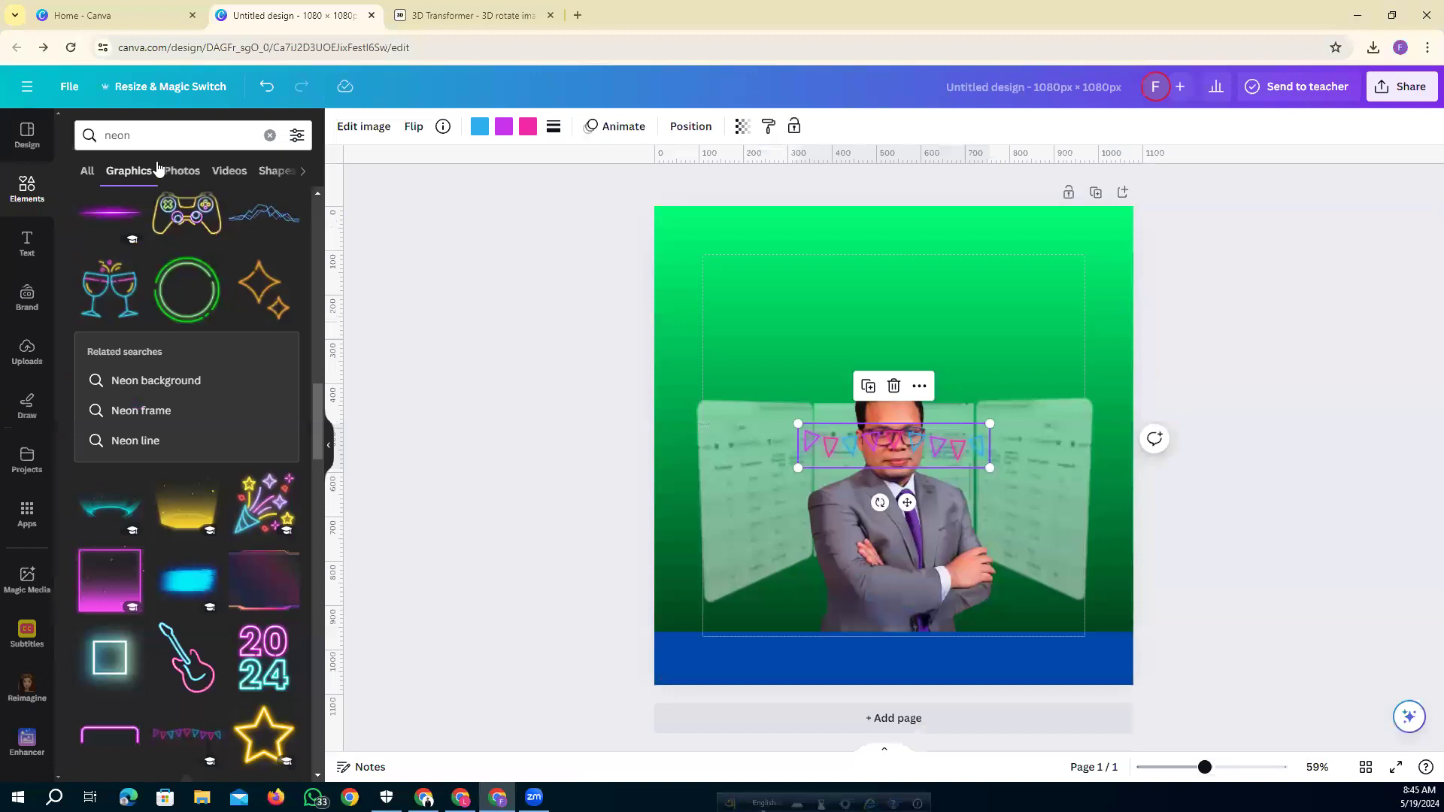
pyautogui.scroll(-10, 192, 531)
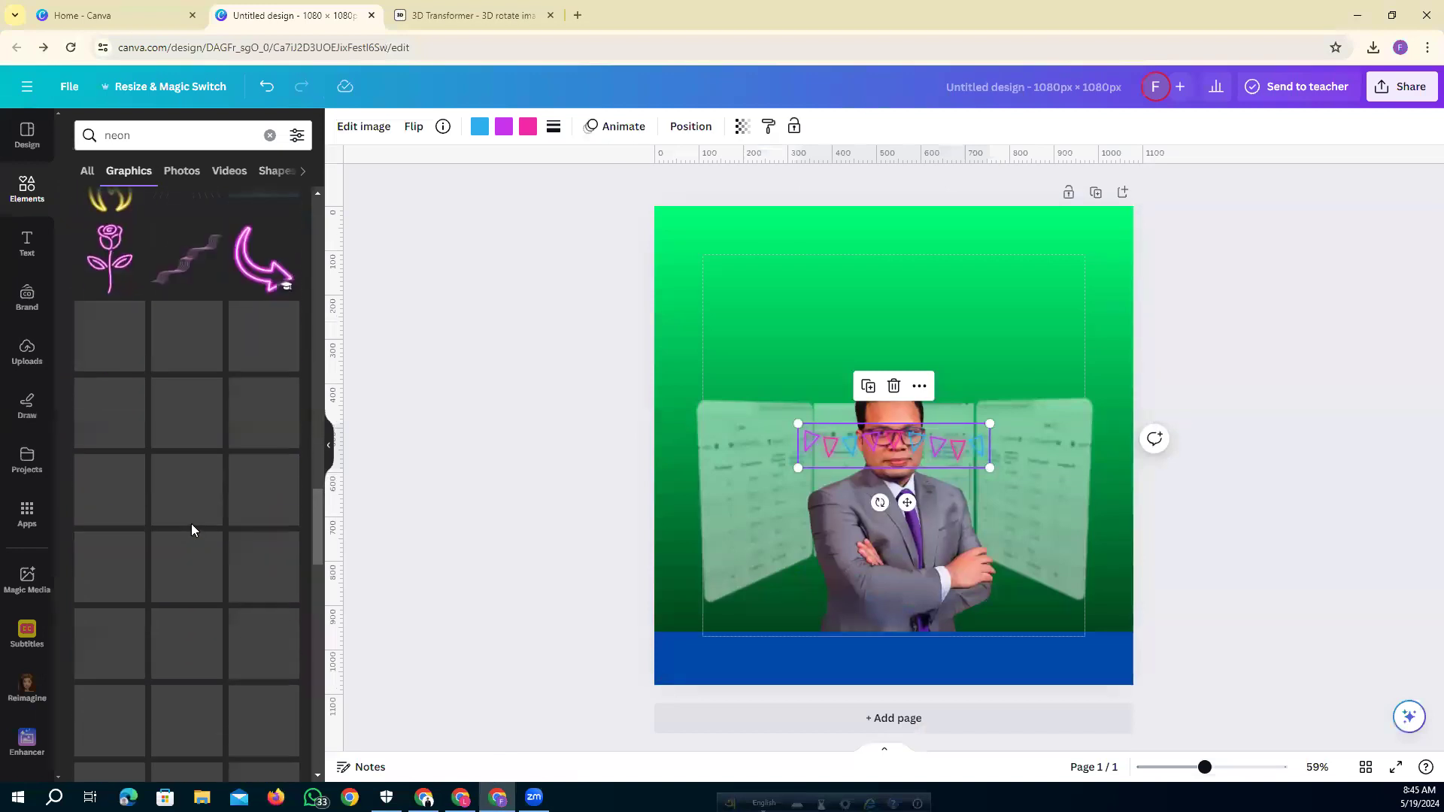
pyautogui.scroll(-10, 193, 531)
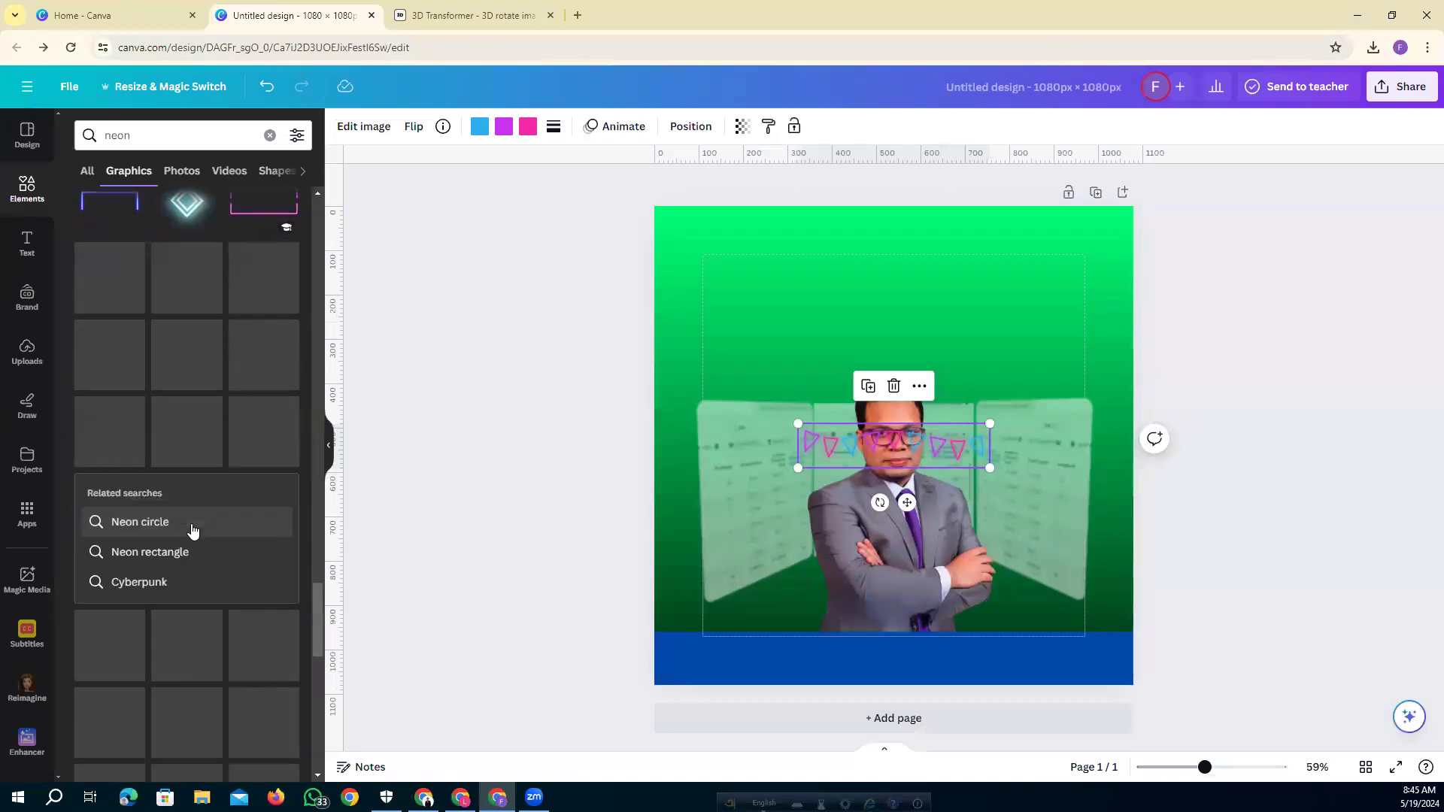
pyautogui.scroll(-10, 194, 527)
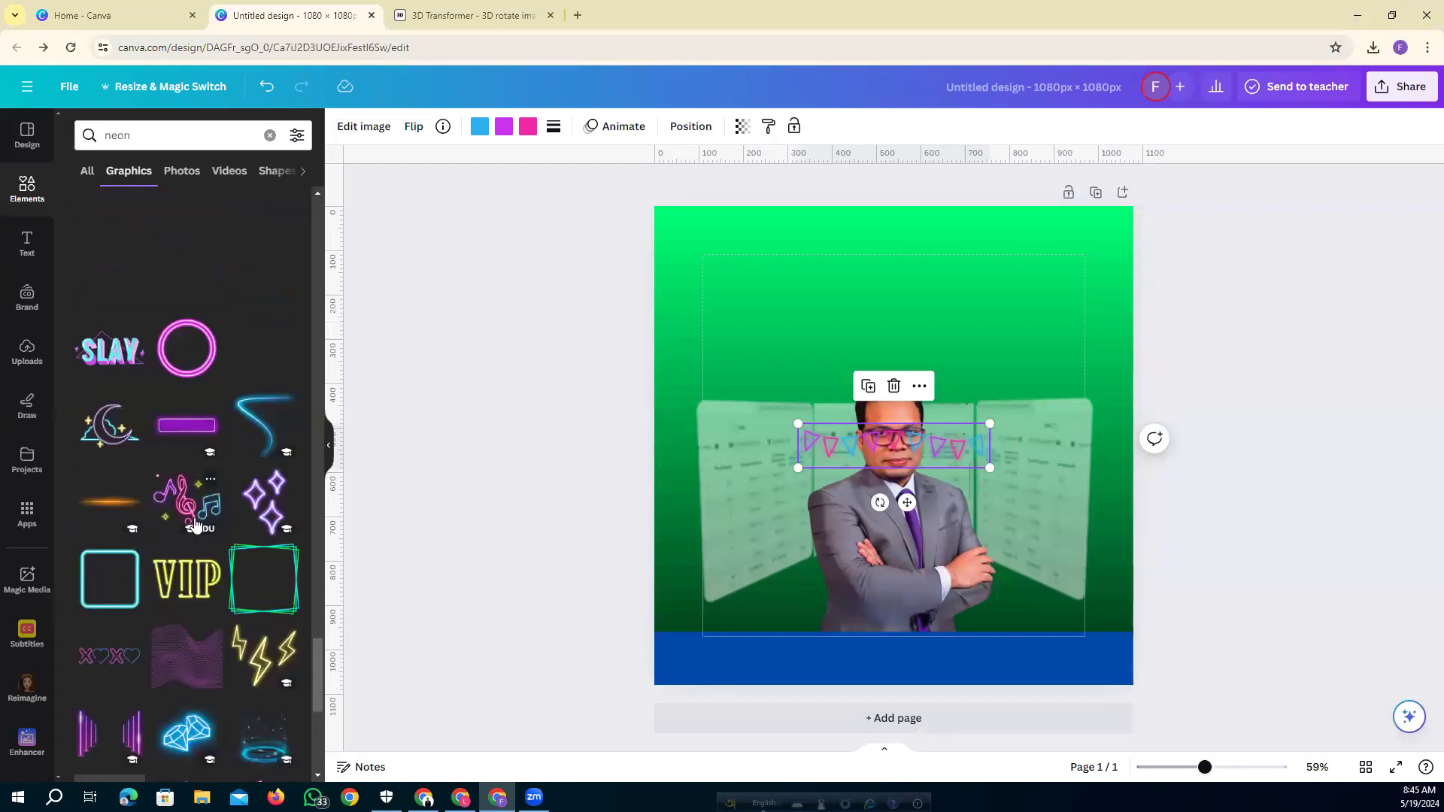
pyautogui.scroll(-3, 194, 524)
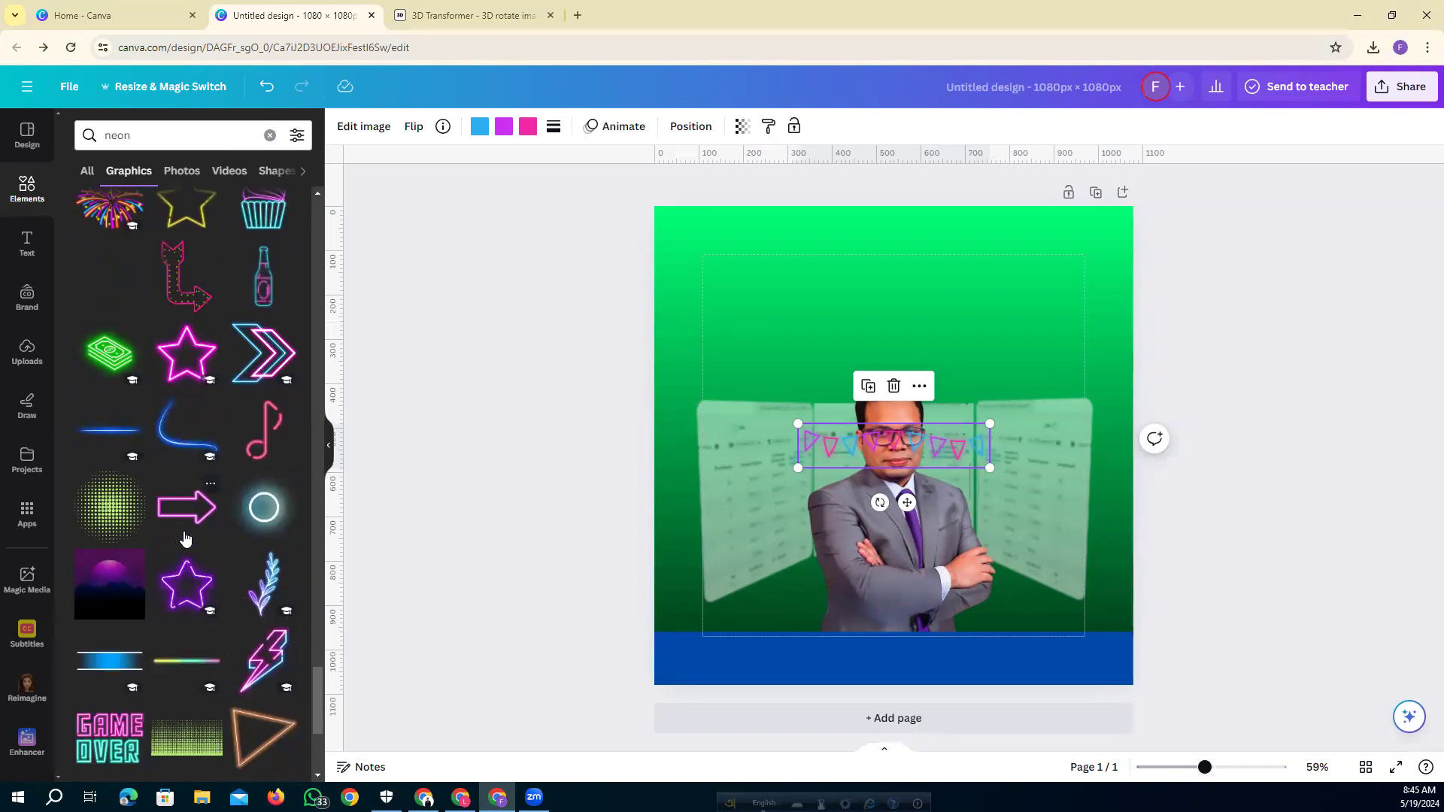
pyautogui.click(168, 446)
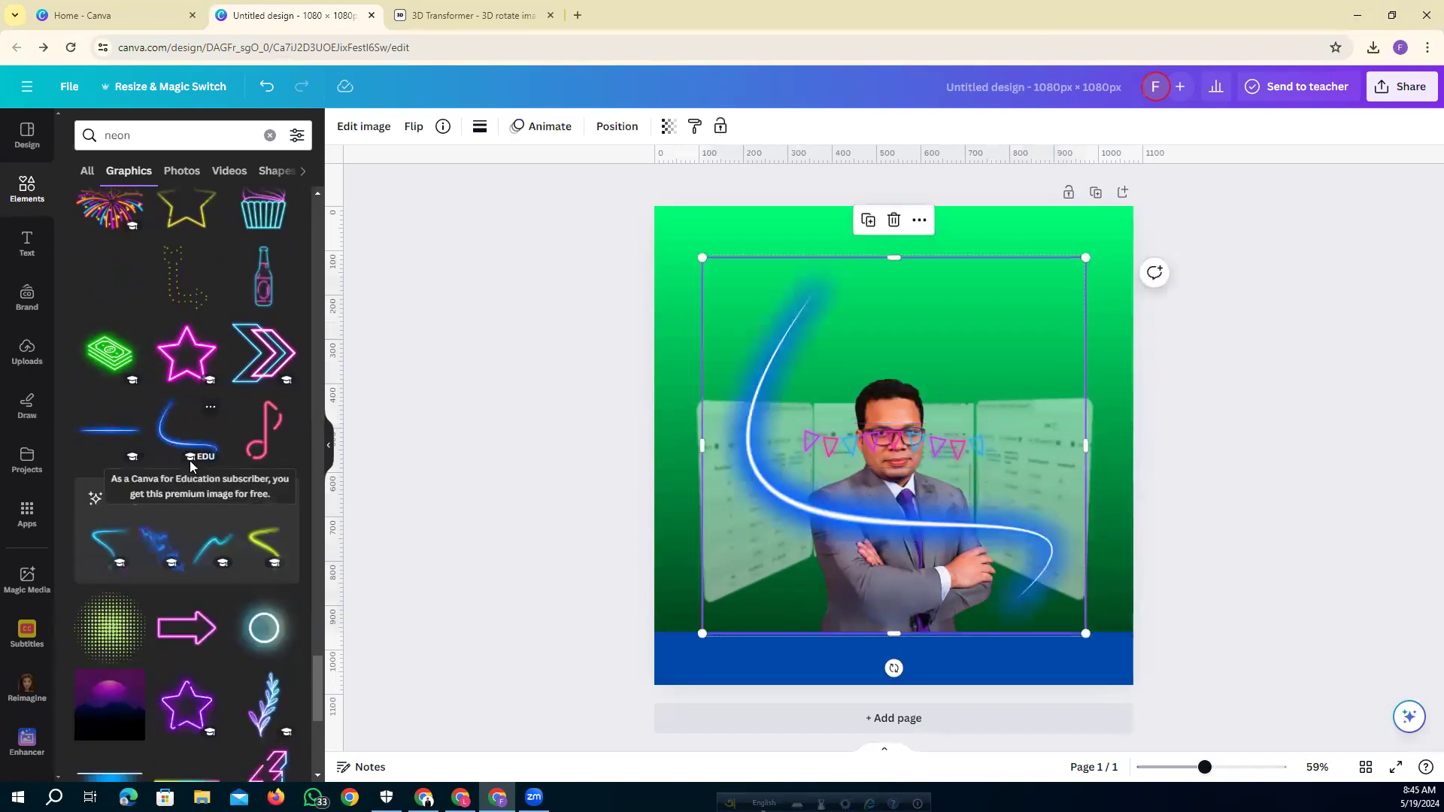
# Open all Magic Recommendations for the blue curved line and look through them for a similar neon swoosh.
pyautogui.scroll(-1, 267, 492)
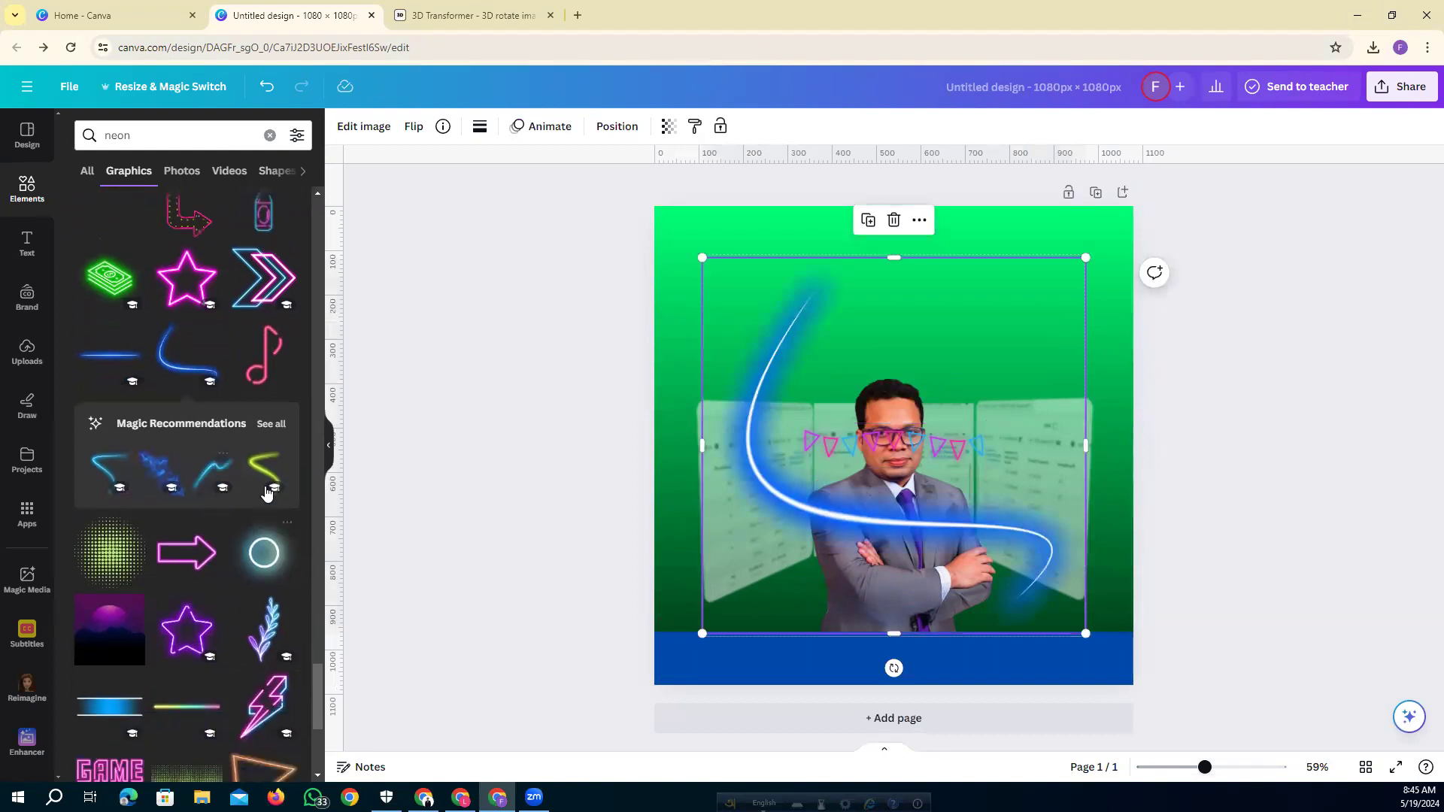
pyautogui.click(271, 425)
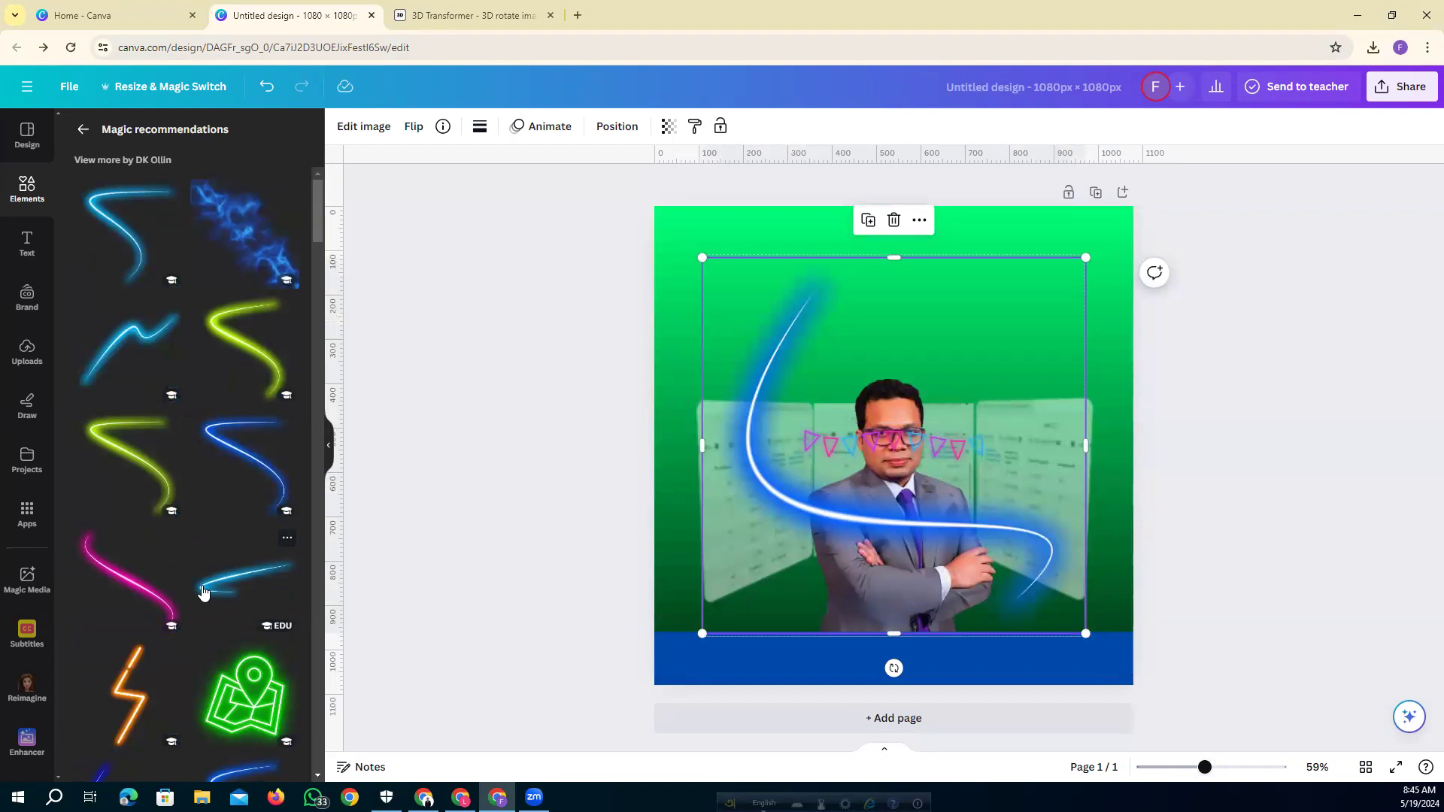
pyautogui.scroll(-6, 203, 592)
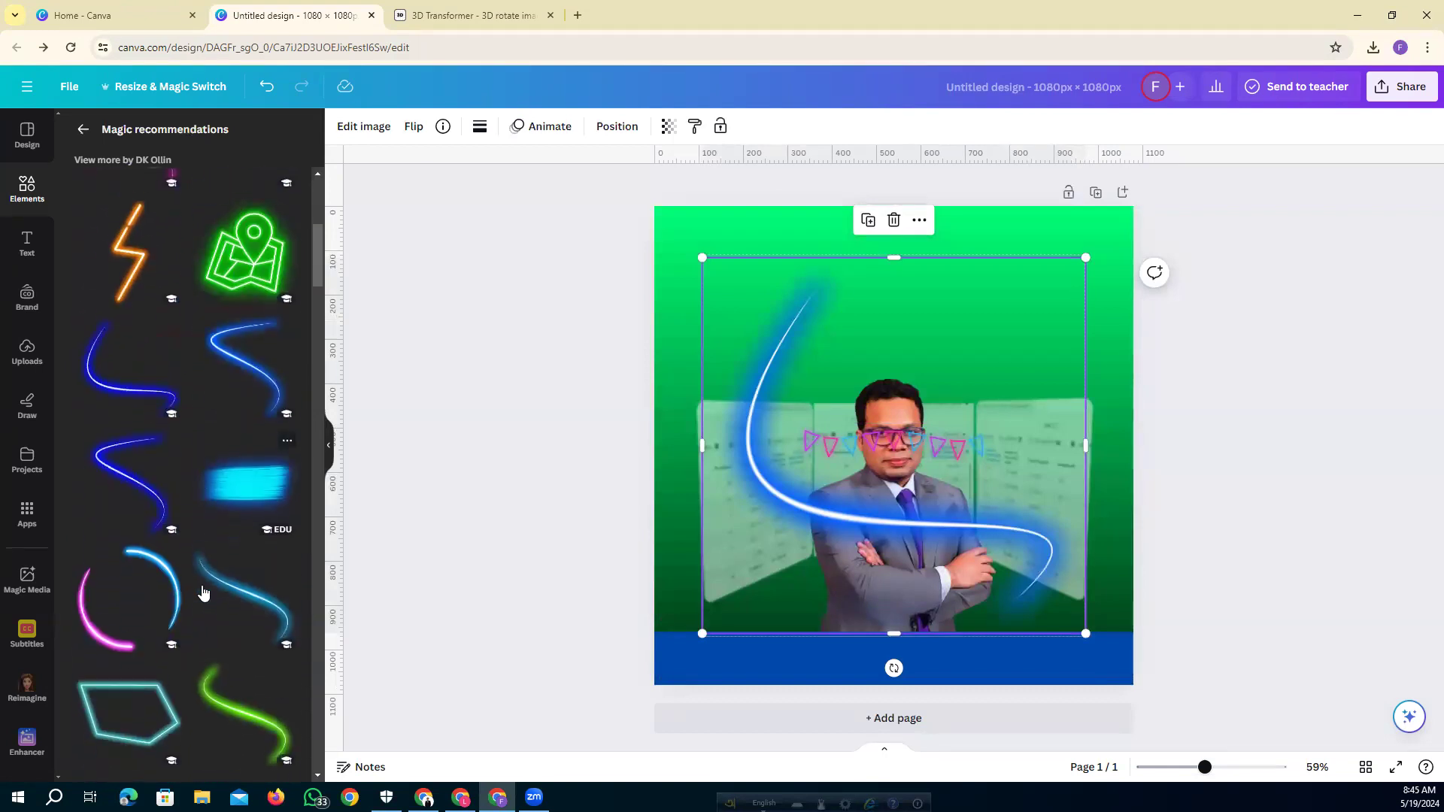
pyautogui.scroll(-10, 203, 592)
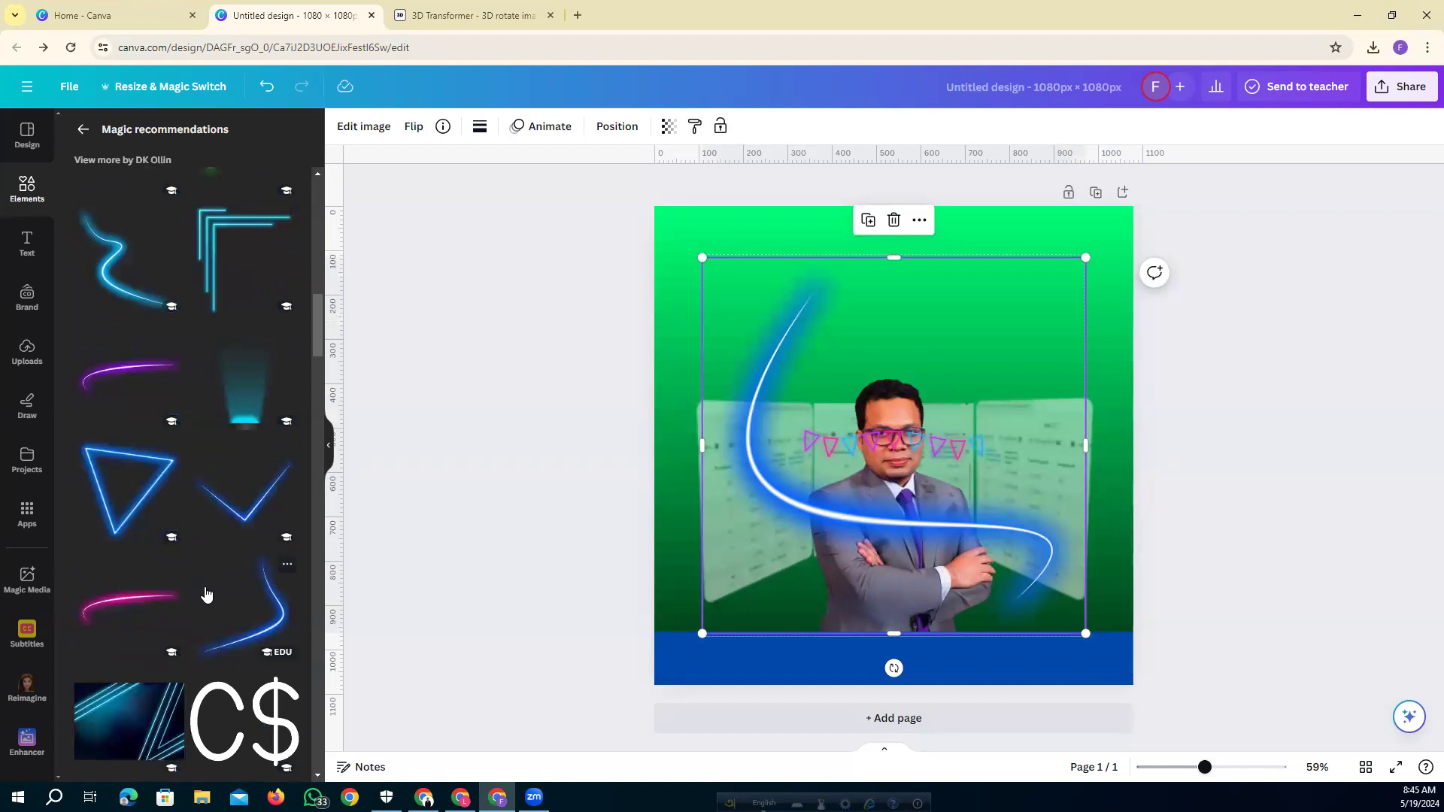
pyautogui.scroll(-9, 206, 594)
pyautogui.scroll(-7, 206, 594)
pyautogui.scroll(-8, 206, 594)
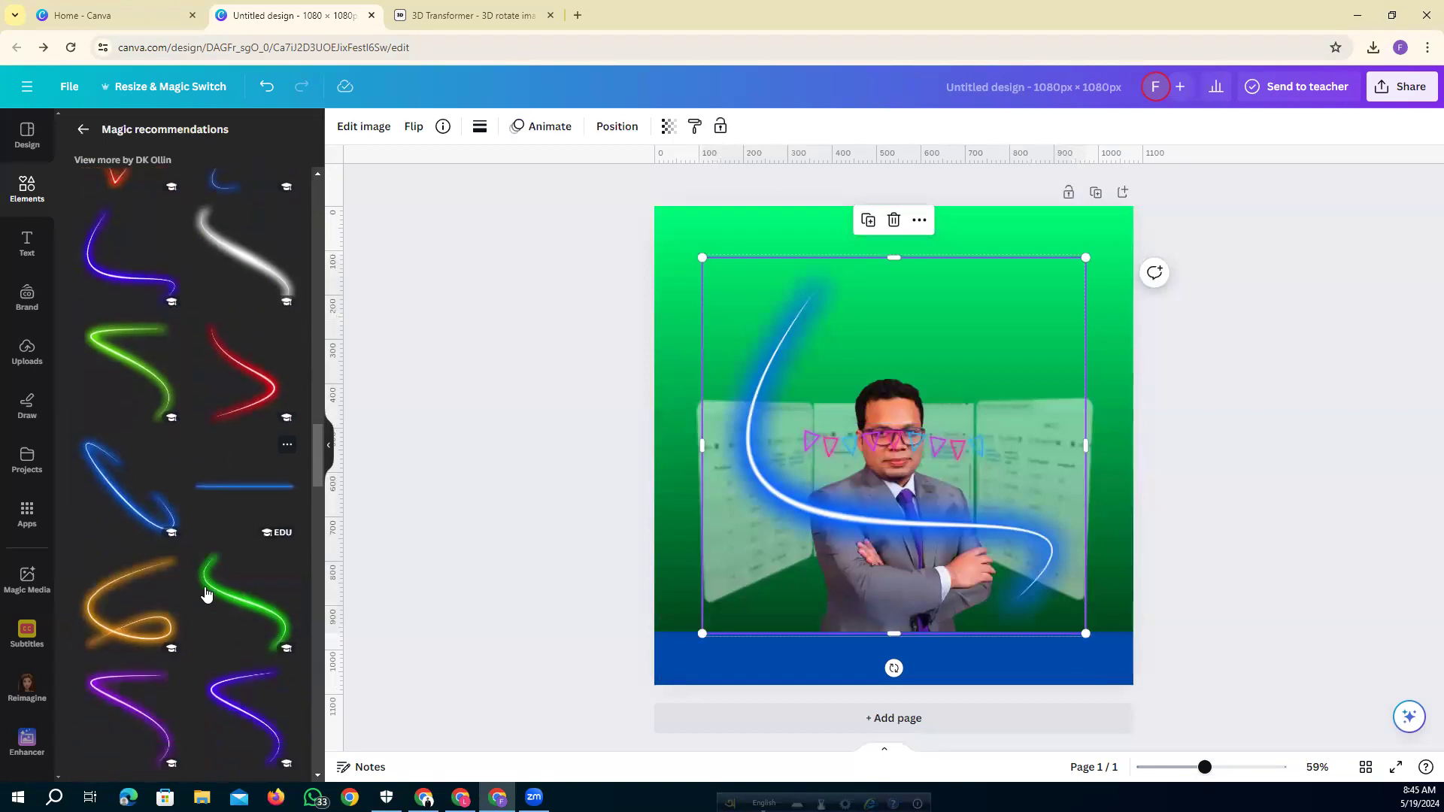
pyautogui.scroll(-4, 206, 595)
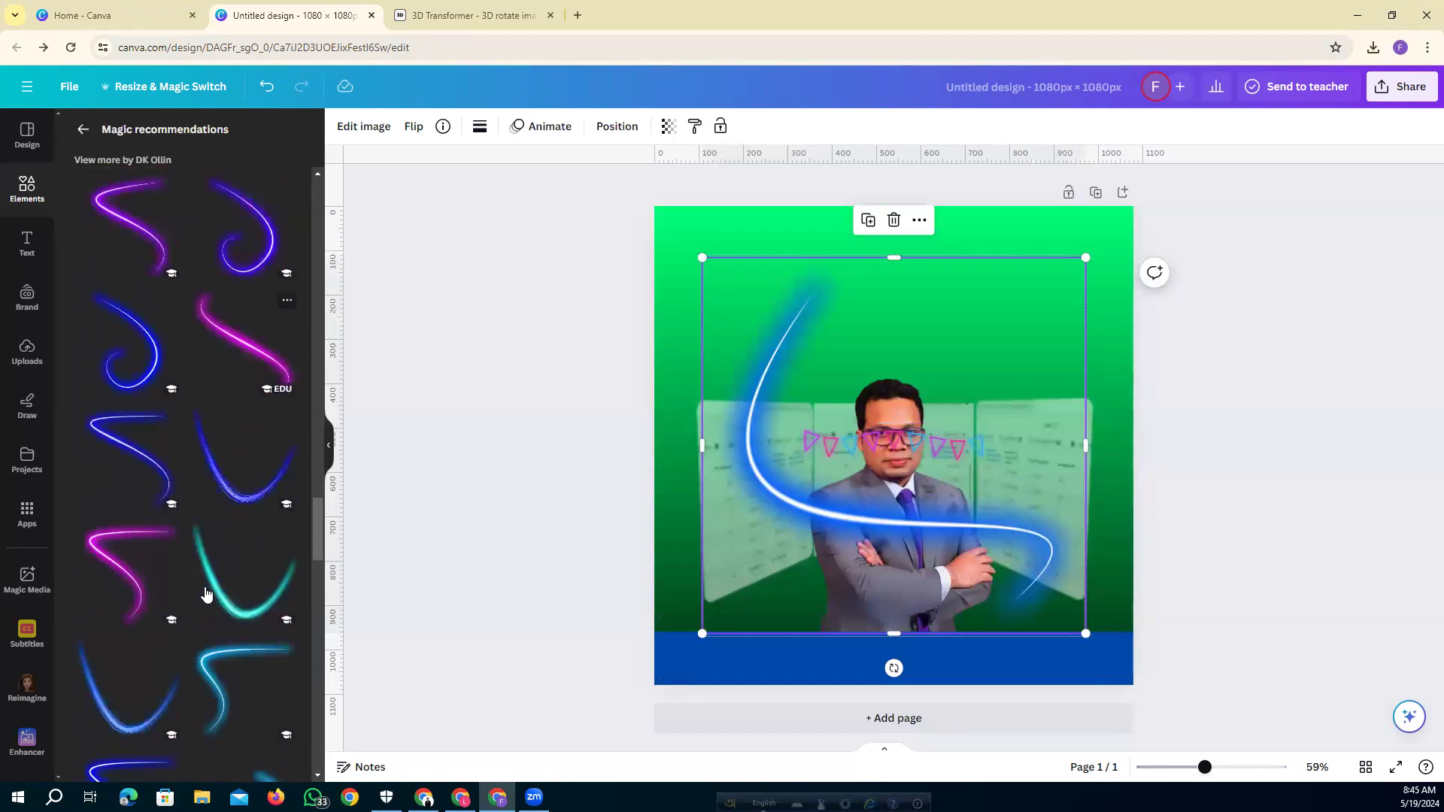
pyautogui.scroll(-6, 206, 595)
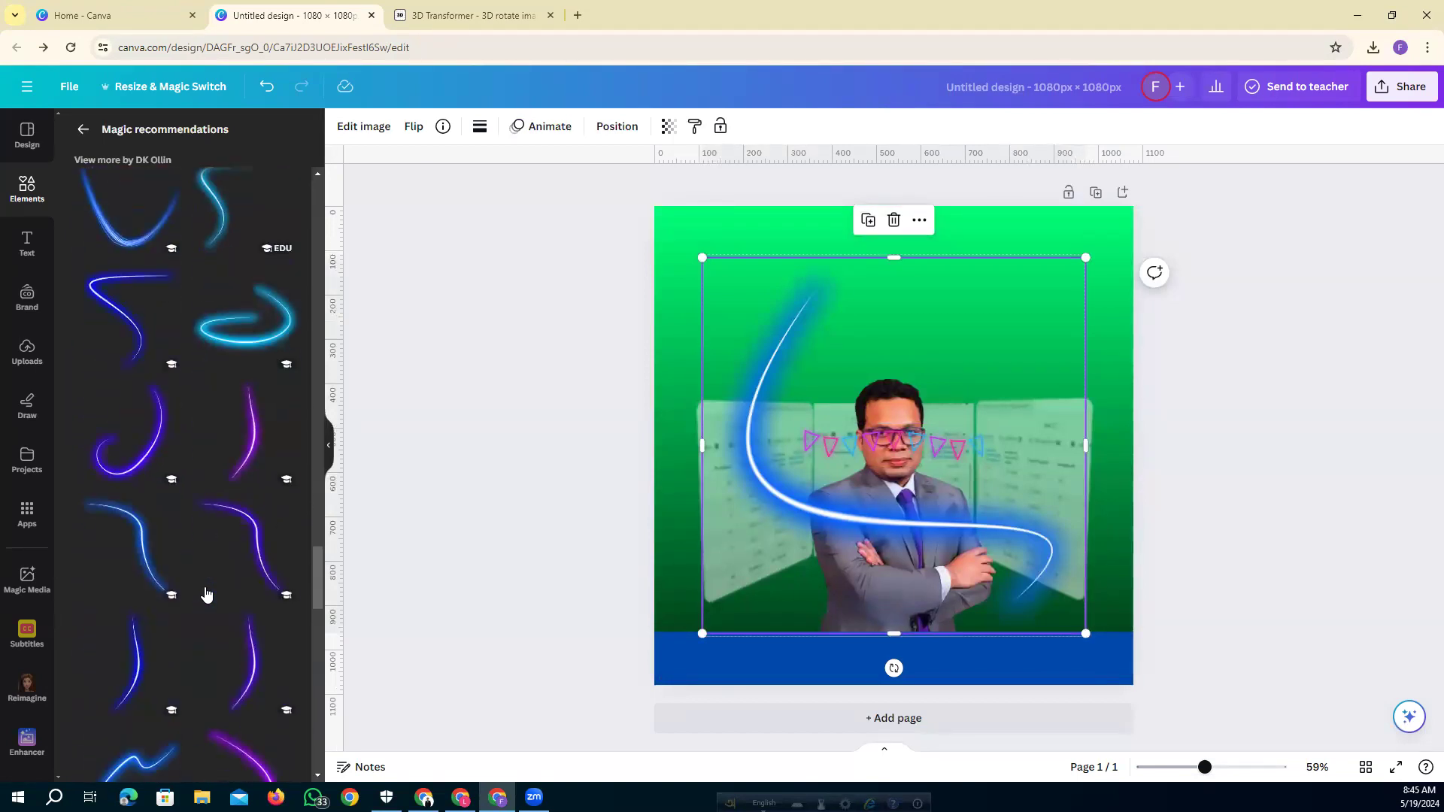
pyautogui.scroll(-8, 206, 595)
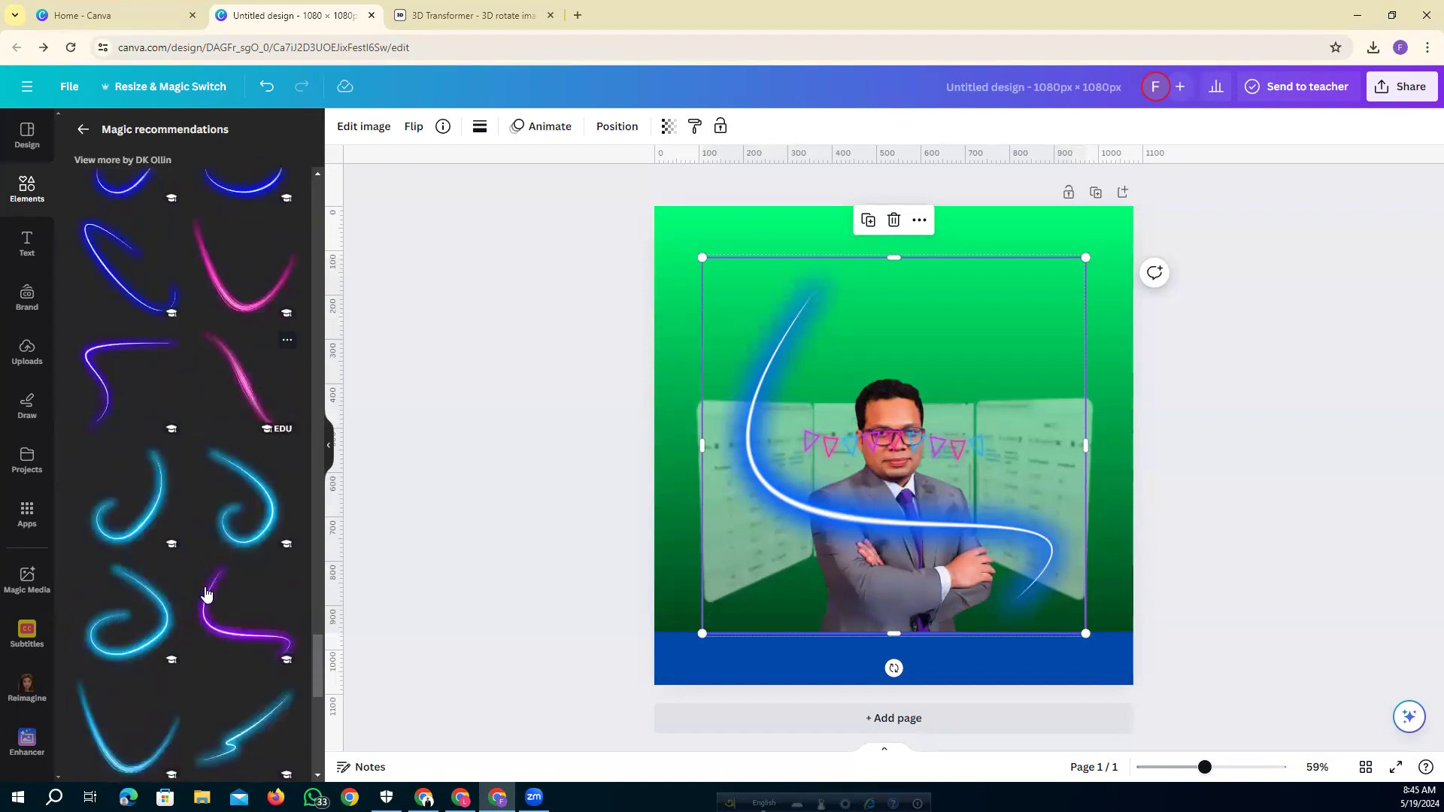
pyautogui.scroll(-6, 206, 594)
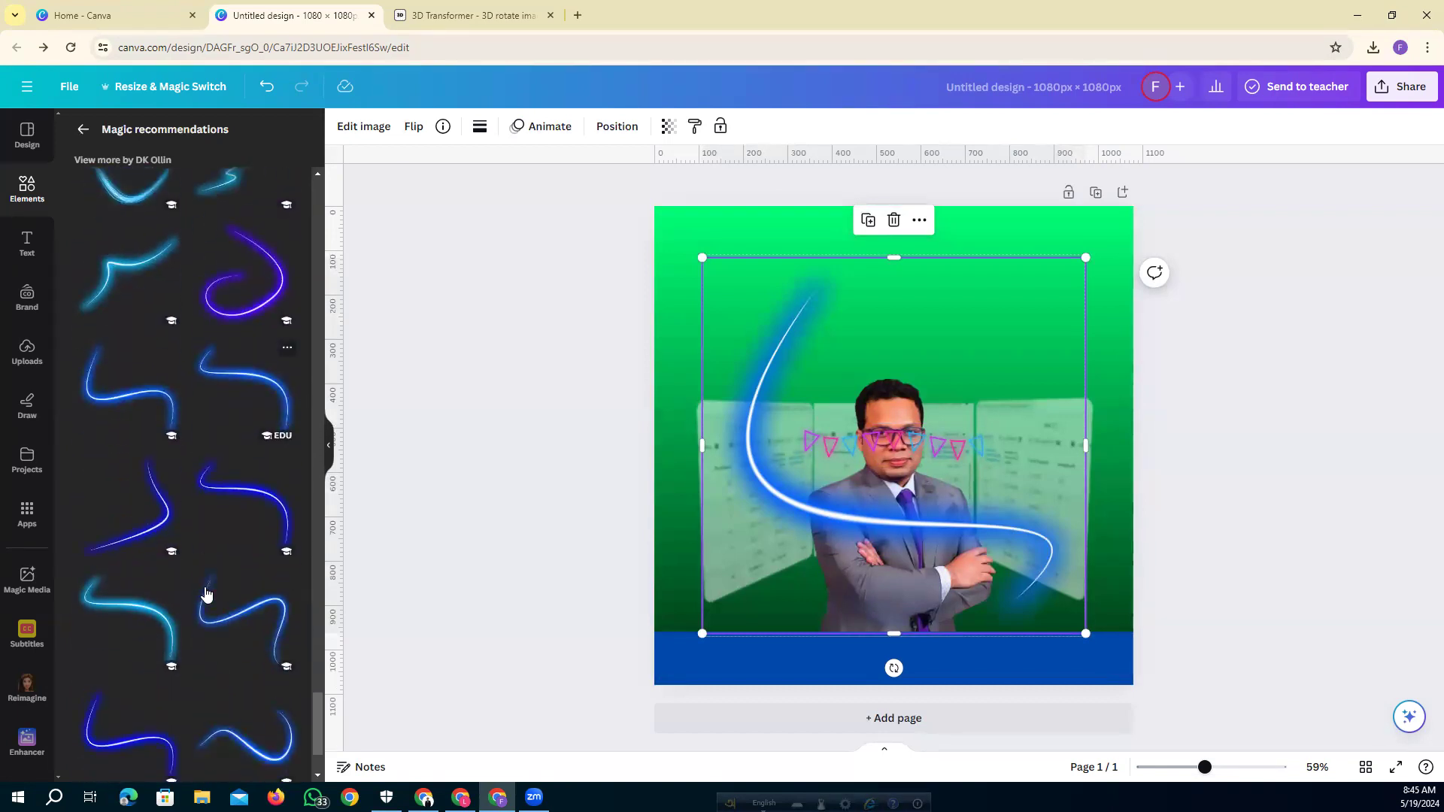
pyautogui.scroll(-2, 206, 594)
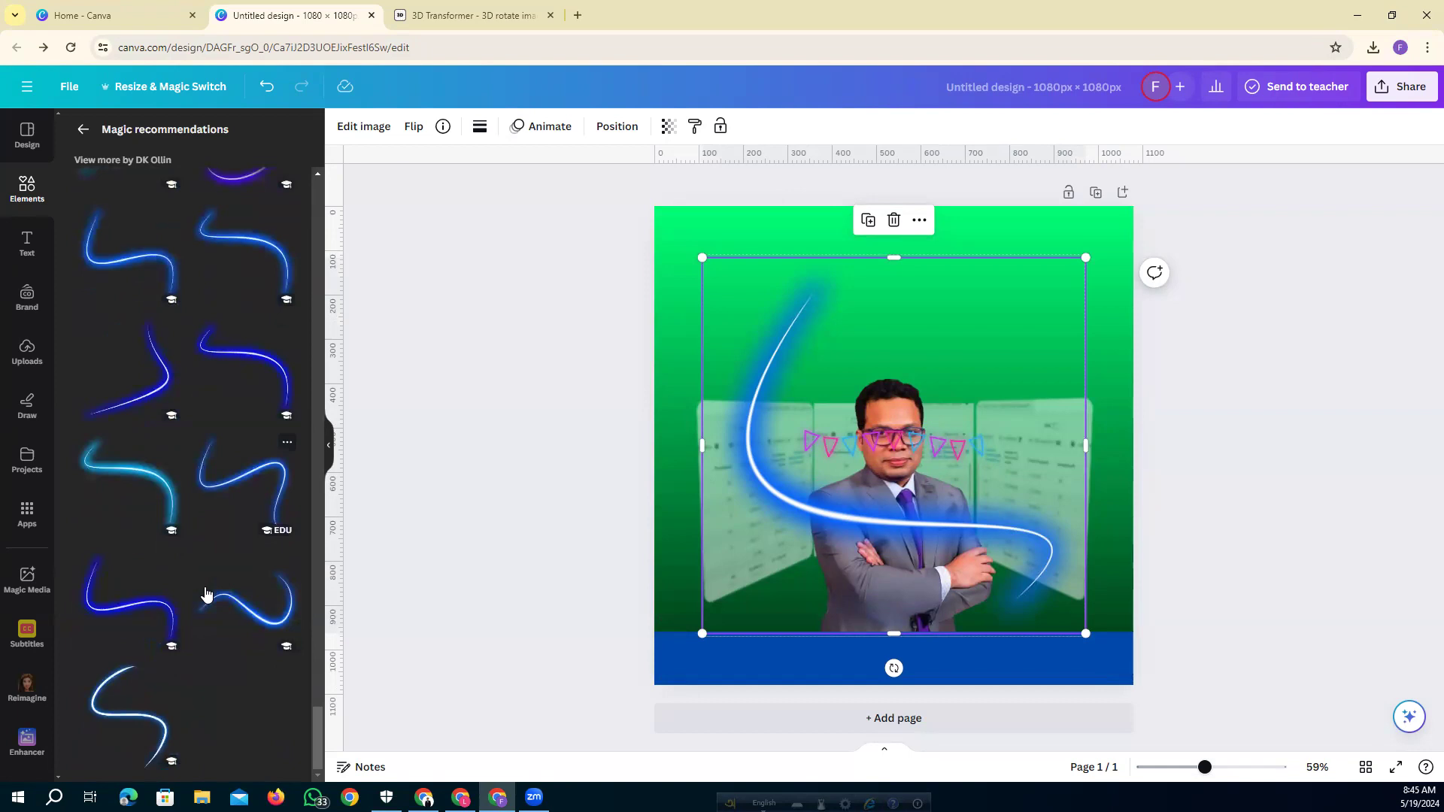
# Check in the reference poster how the cropped arm piece sits over the neon curve, and return to the 1080 × 1080 px design.
pyautogui.scroll(-8, 206, 590)
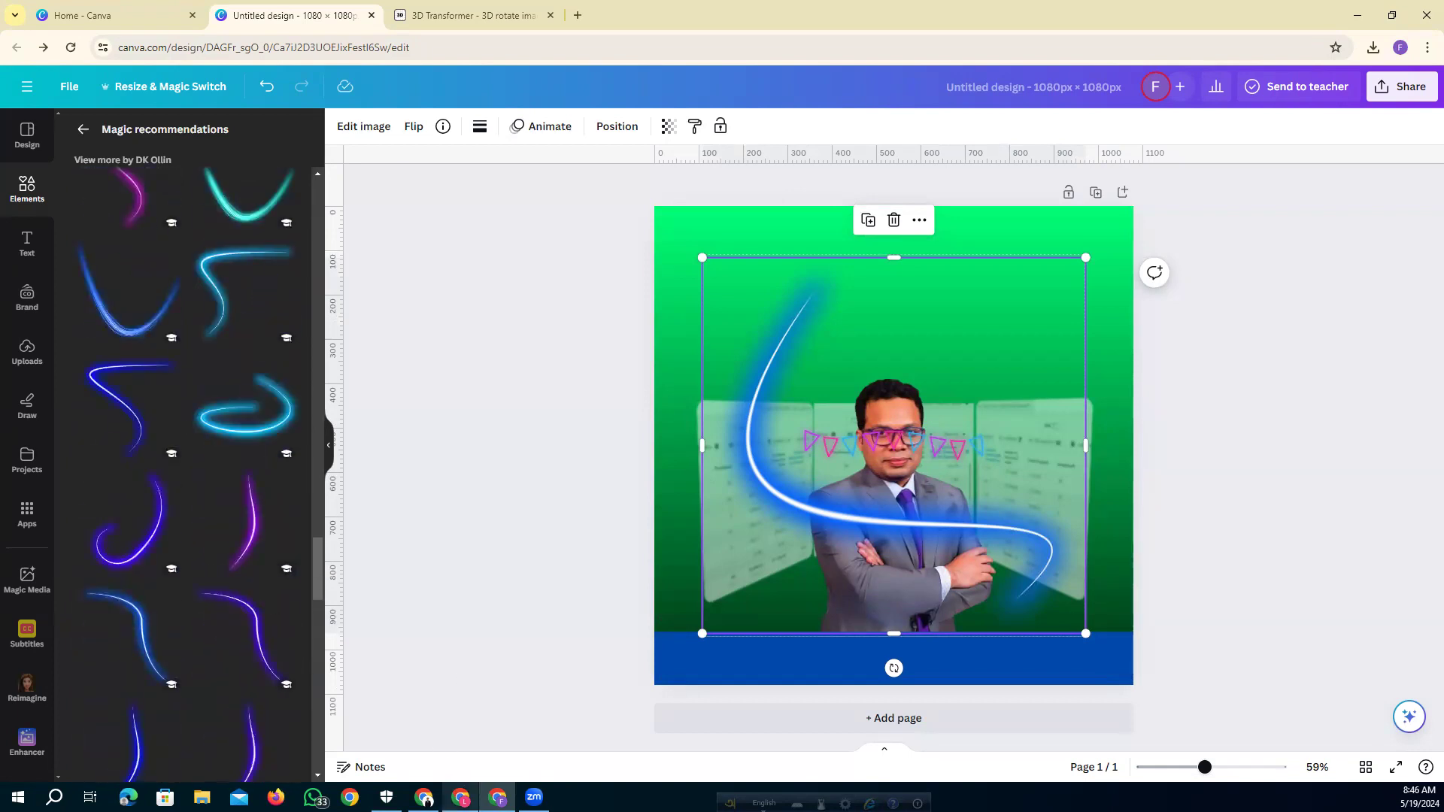
pyautogui.hotkey('alt', 'Tab')
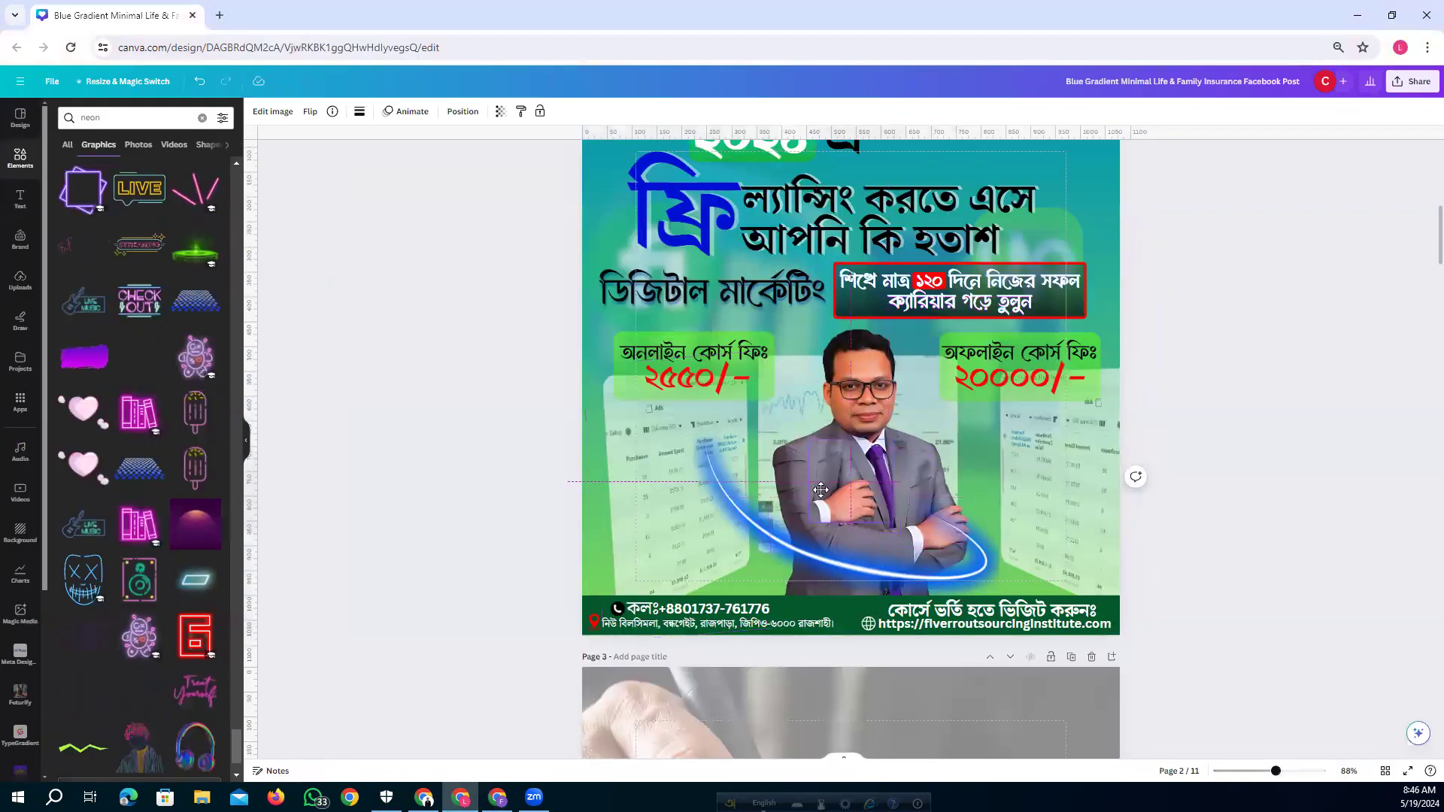
pyautogui.moveTo(821, 490); pyautogui.dragTo(813, 483)
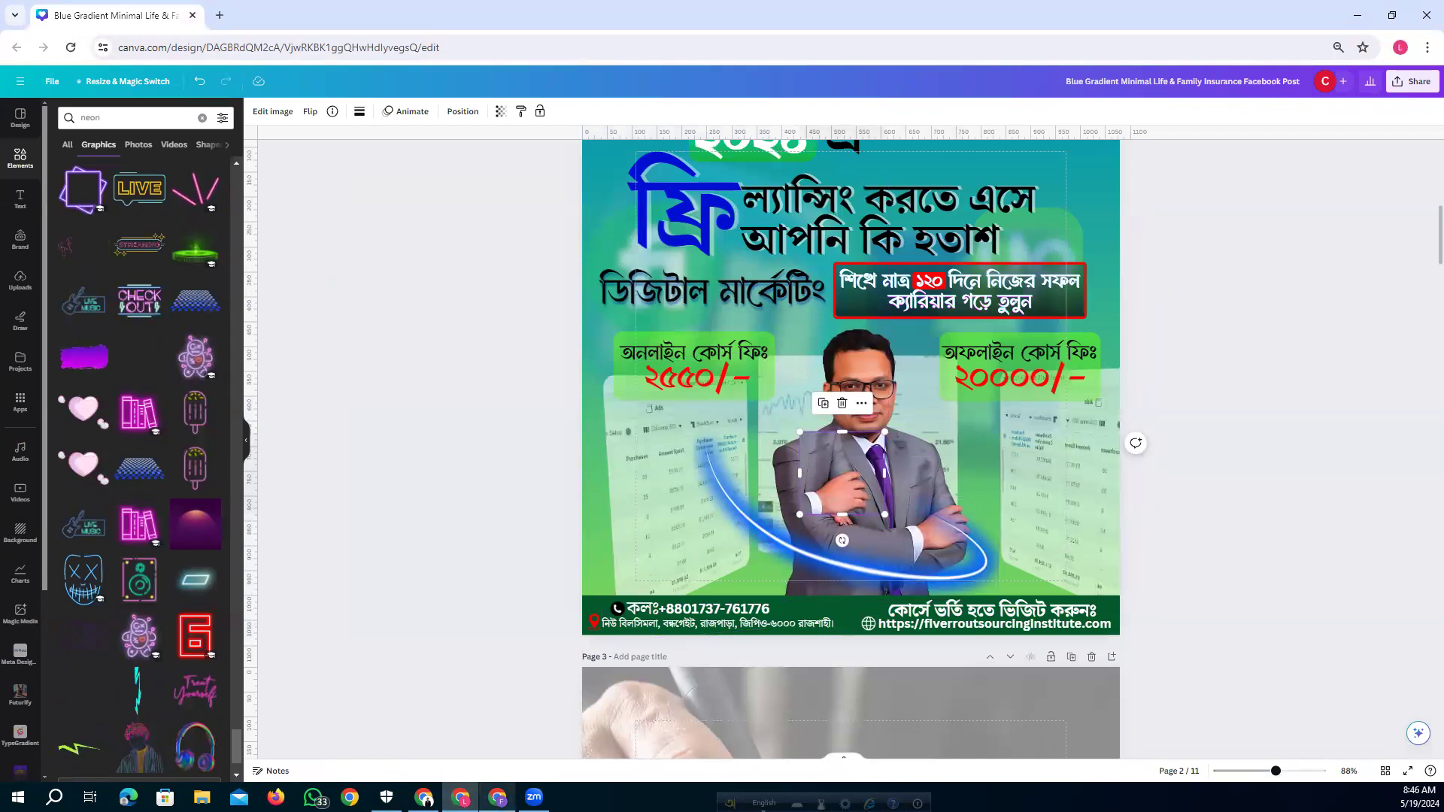
pyautogui.hotkey('alt', 'Tab')
# Find the light-blue hook-shaped neon line among the curve's Magic Recommendations and add it to the page.
pyautogui.scroll(5, 123, 498)
pyautogui.scroll(3, 157, 493)
pyautogui.scroll(5, 158, 493)
pyautogui.scroll(2, 159, 490)
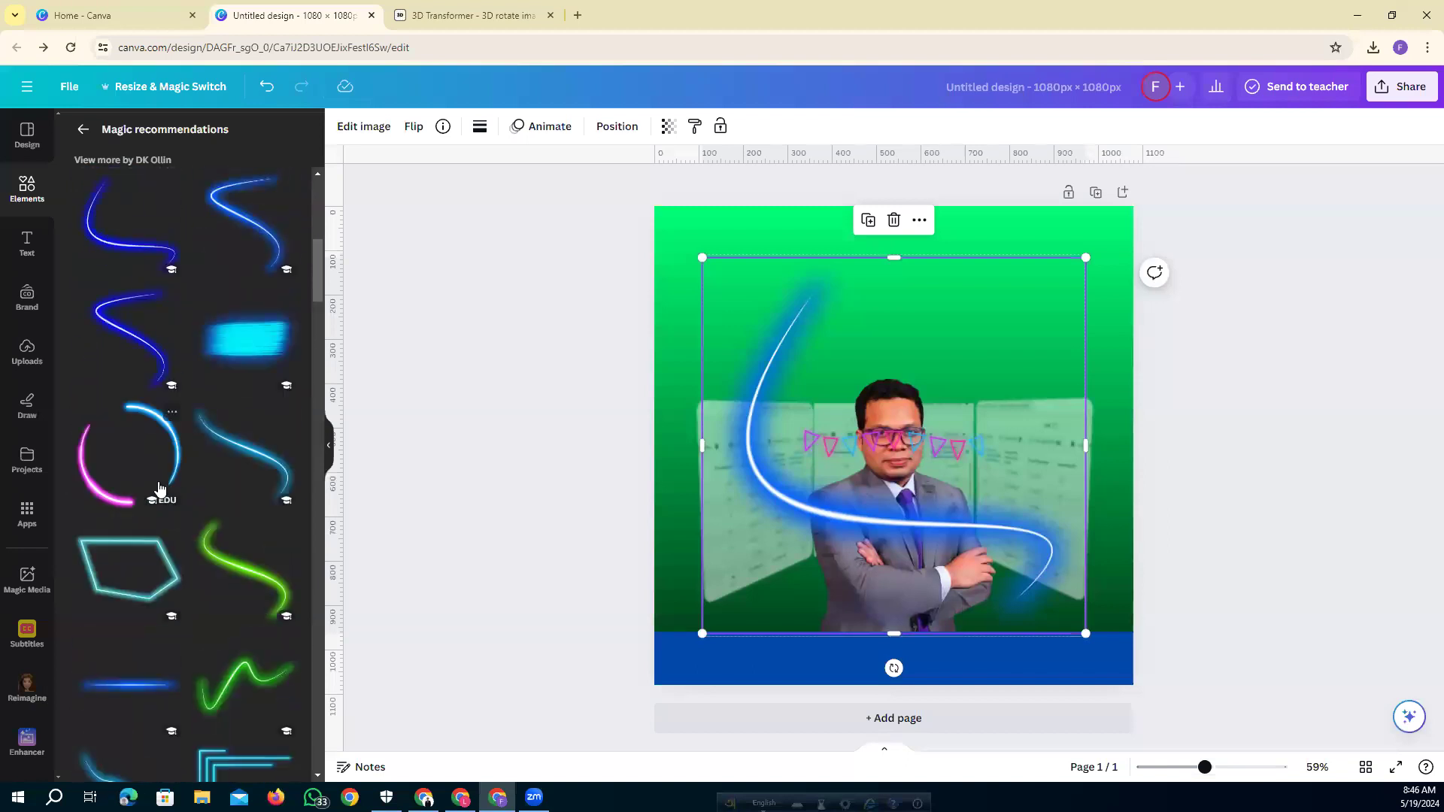
pyautogui.scroll(5, 160, 490)
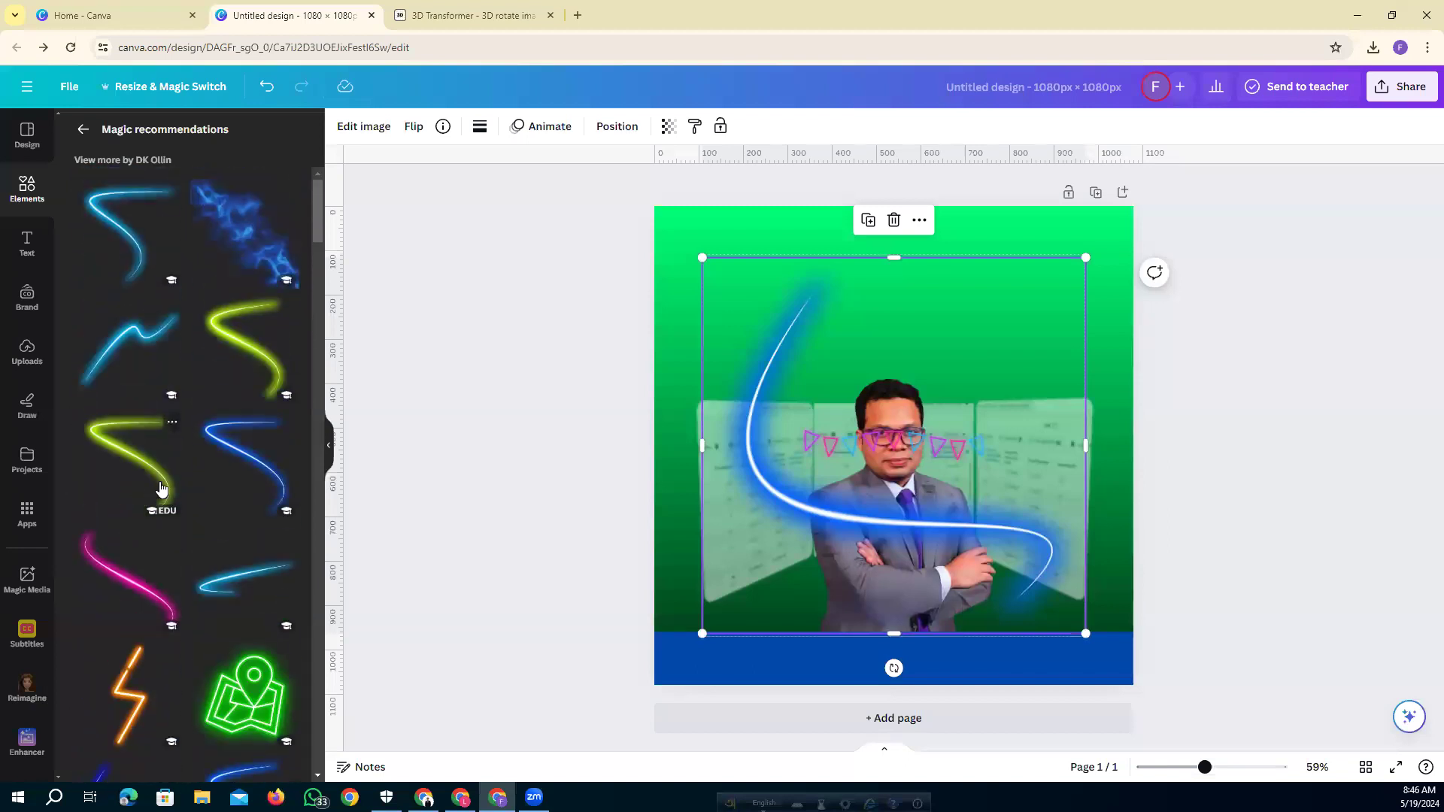
pyautogui.scroll(-5, 226, 512)
pyautogui.scroll(3, 222, 521)
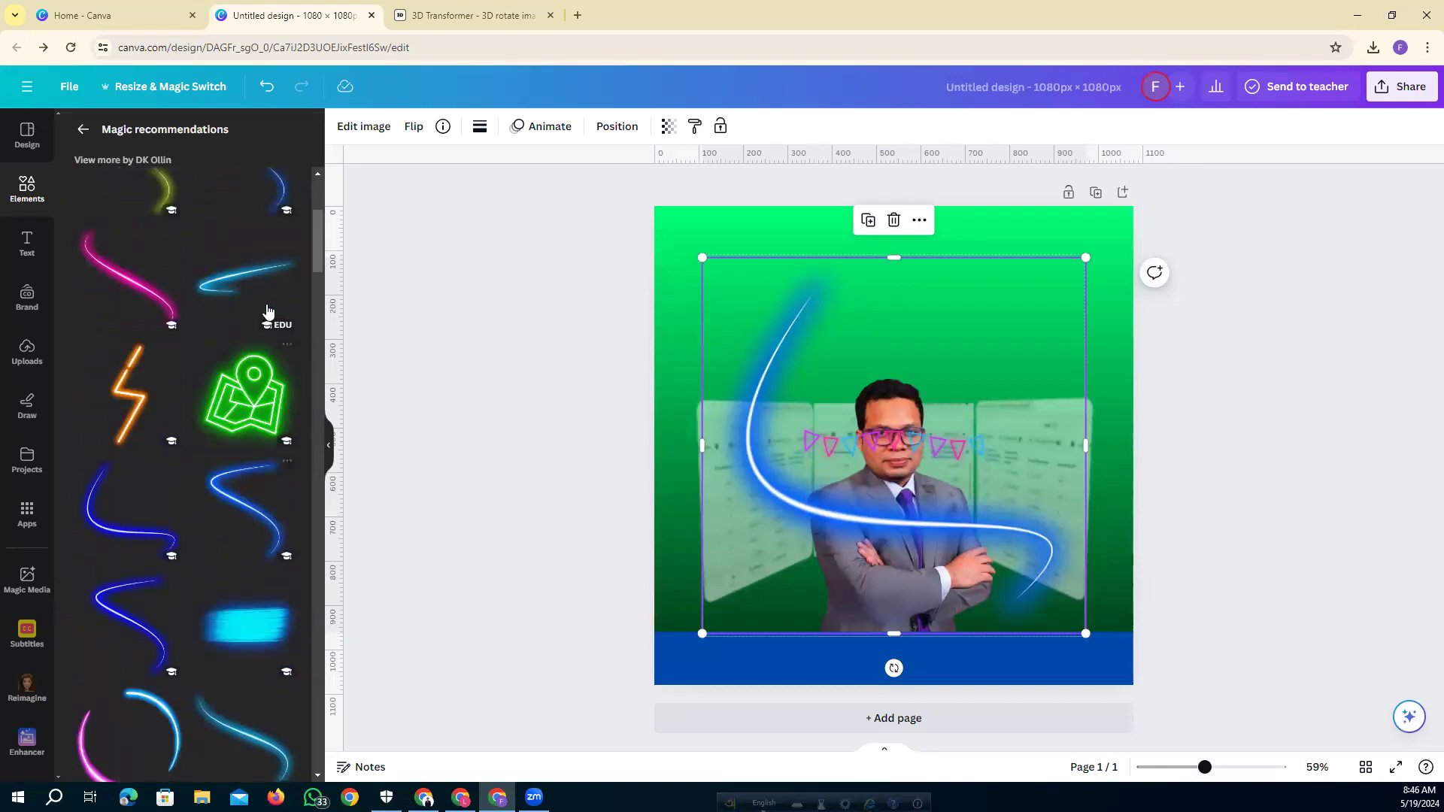
pyautogui.click(250, 285)
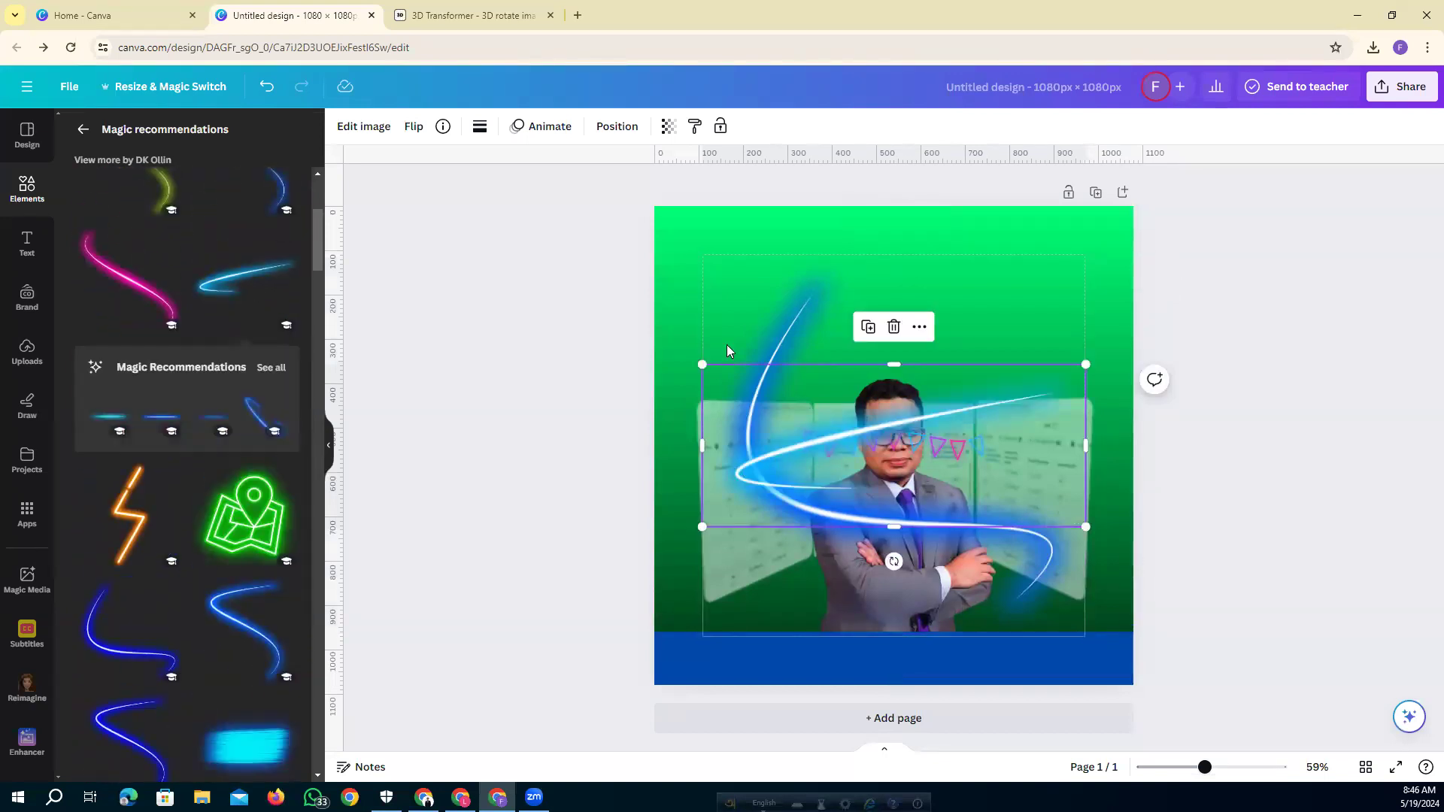
# Flip the light-blue neon line horizontally and vertically, and rotate it diagonally across the man's torso.
pyautogui.click(412, 127)
pyautogui.click(429, 167)
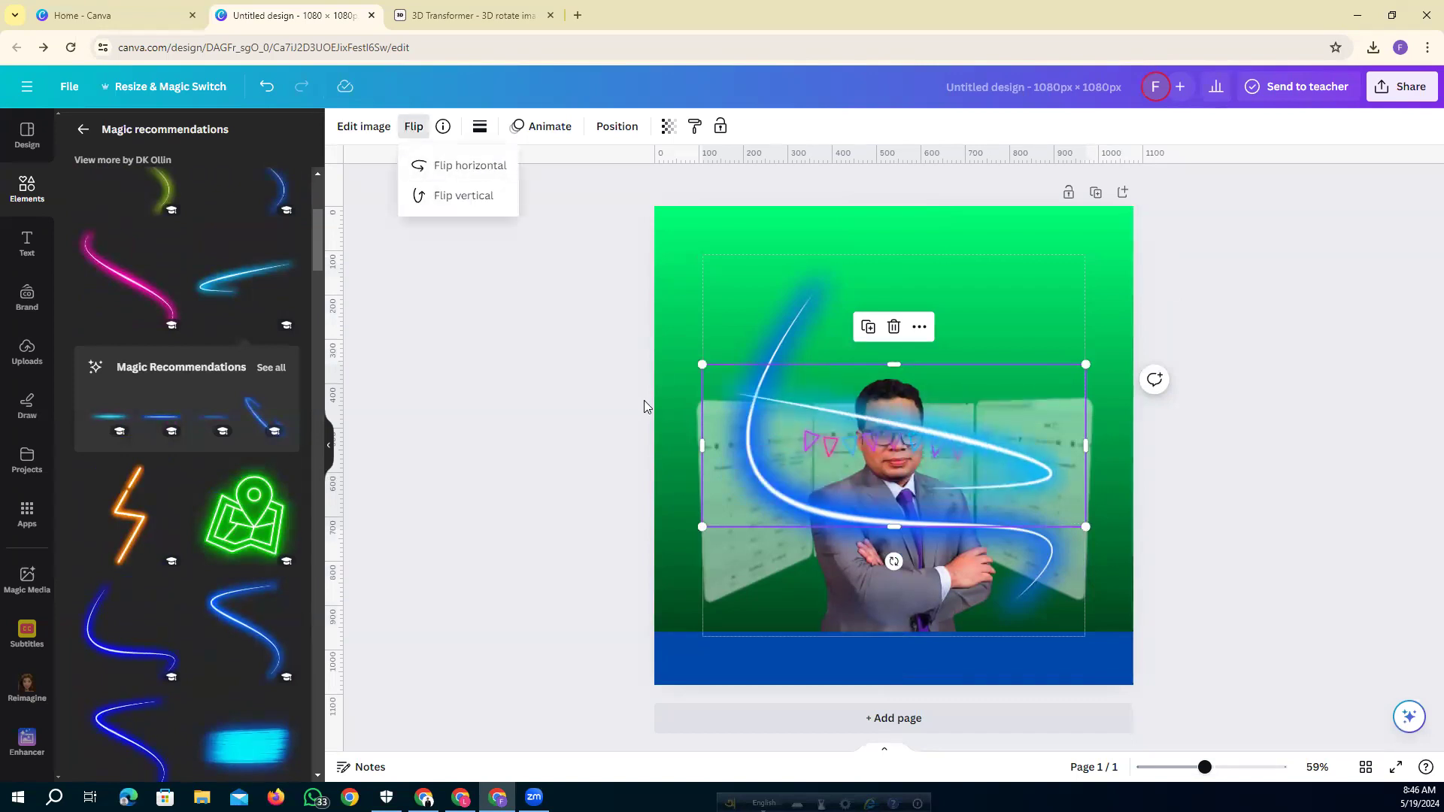
pyautogui.click(470, 197)
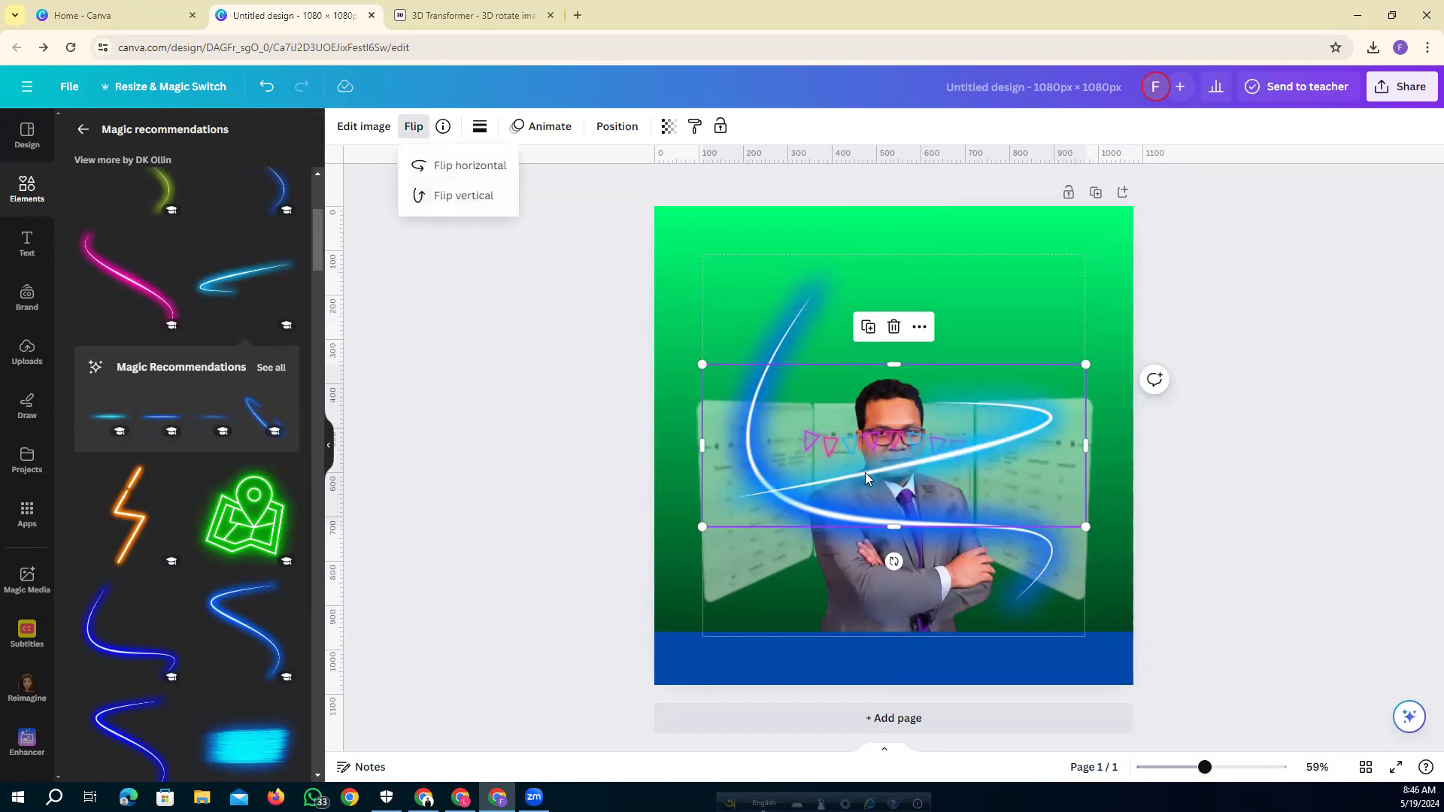
pyautogui.moveTo(902, 558); pyautogui.dragTo(802, 516)
pyautogui.moveTo(927, 483); pyautogui.dragTo(877, 543)
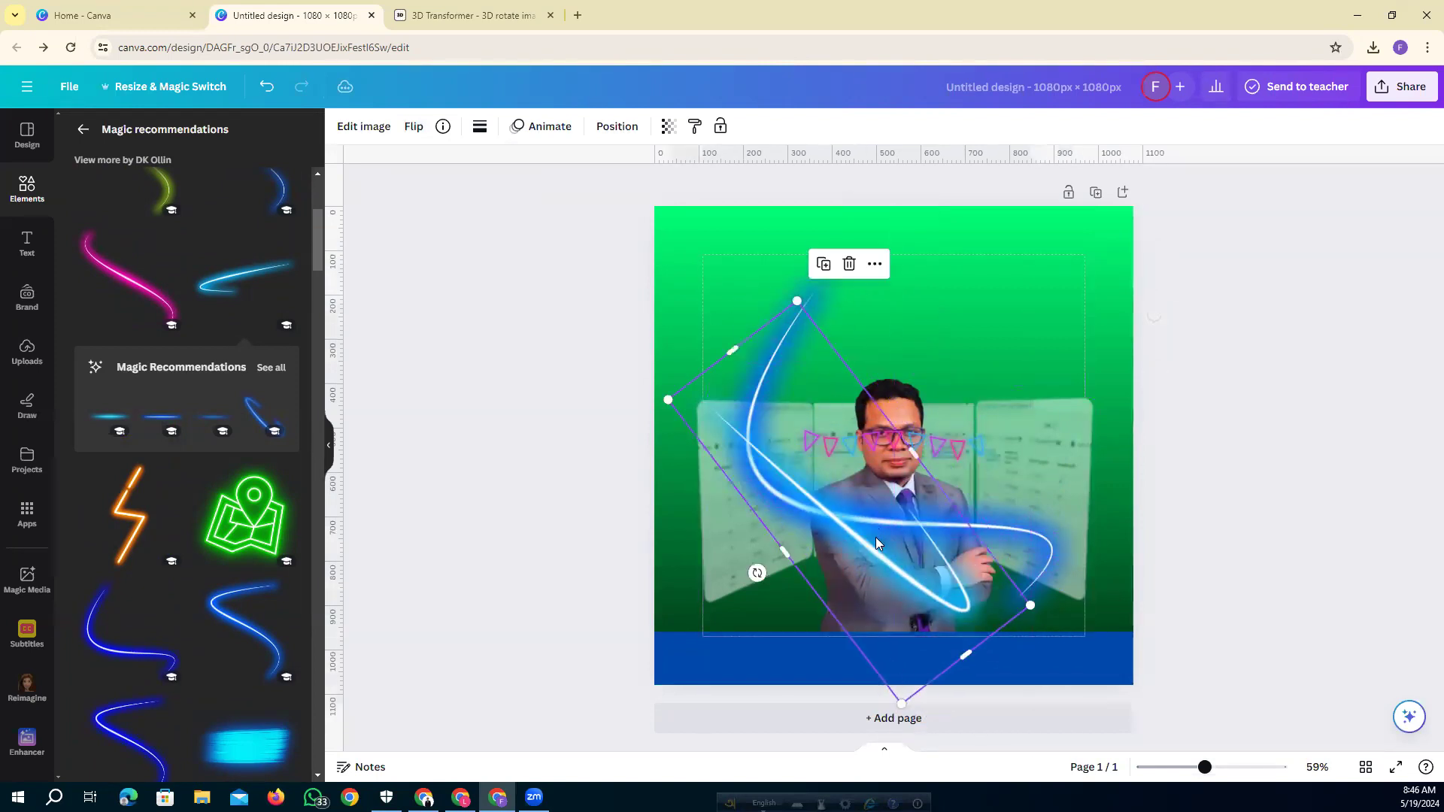
# Open all Magic Recommendations for the light-blue line, add the blue oval swoosh, and move it to the page's upper right area.
pyautogui.click(271, 368)
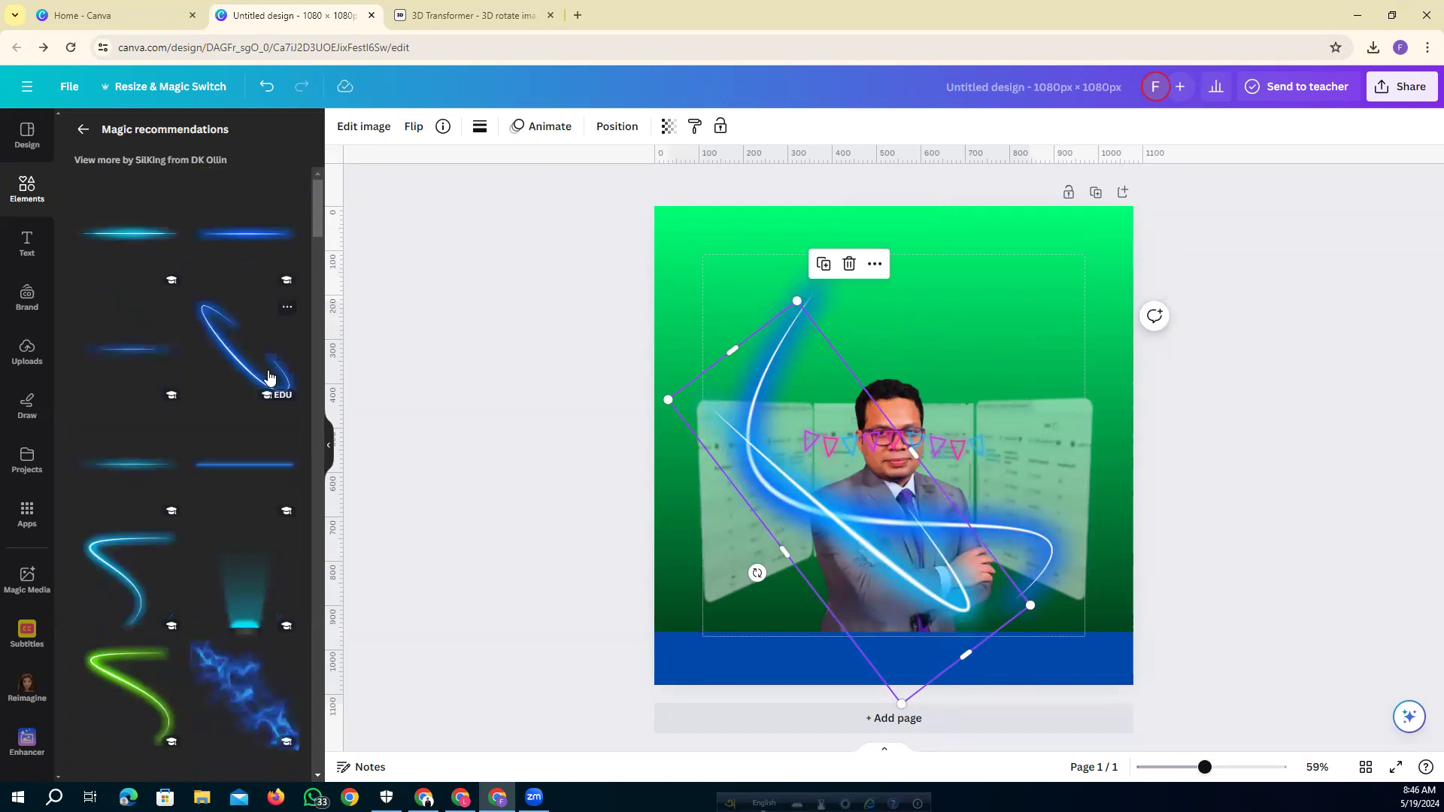
pyautogui.scroll(-5, 203, 489)
pyautogui.scroll(-10, 207, 534)
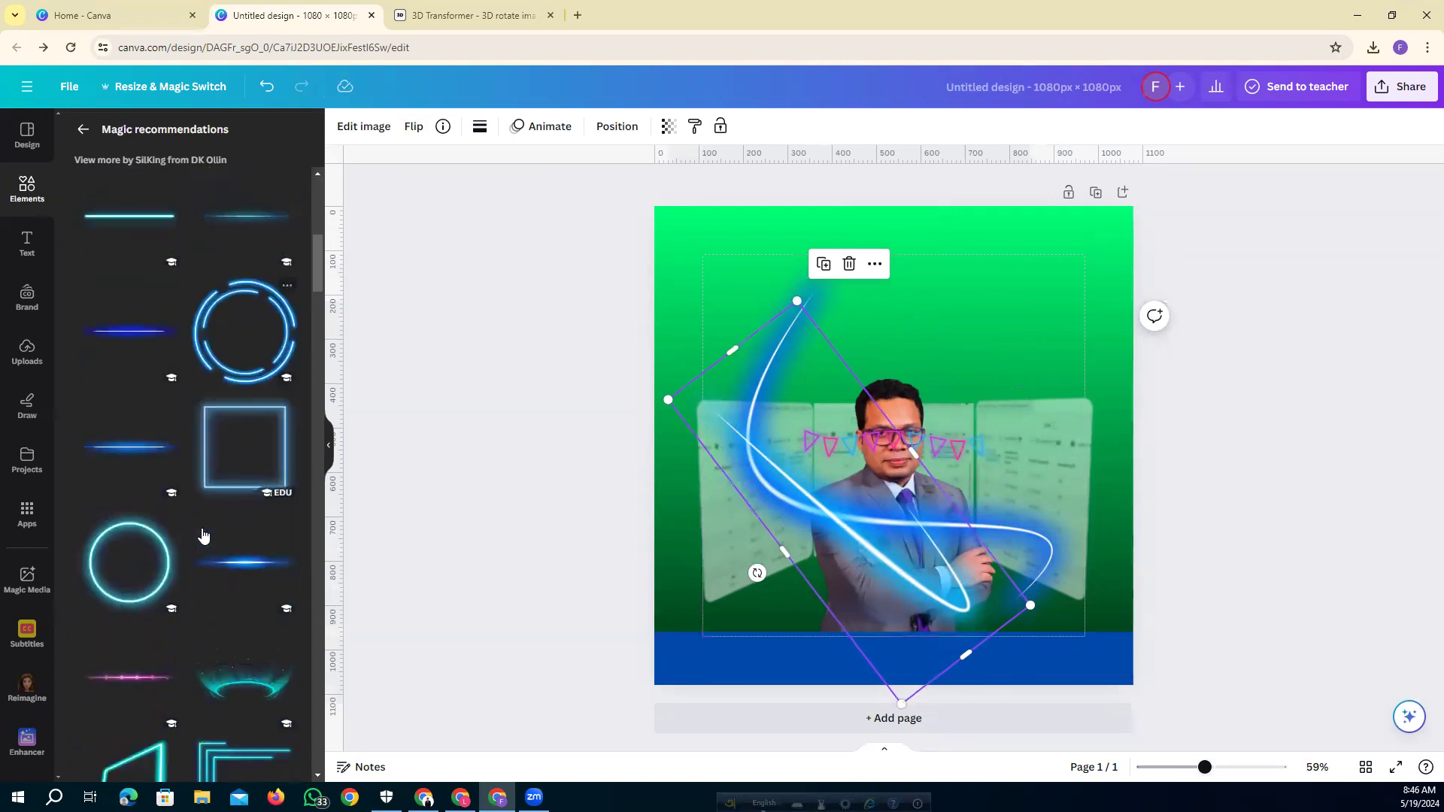
pyautogui.scroll(-3, 202, 524)
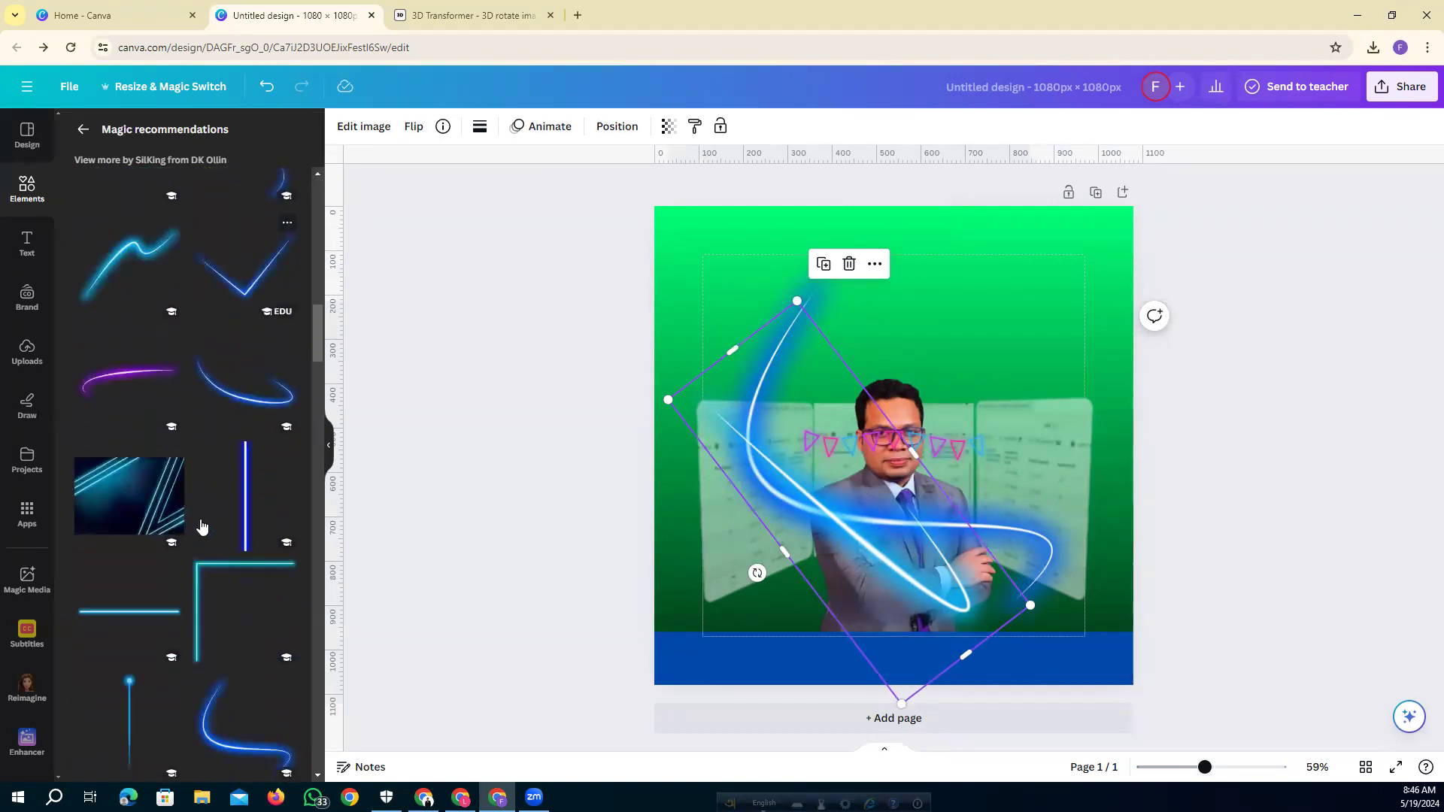
pyautogui.click(281, 413)
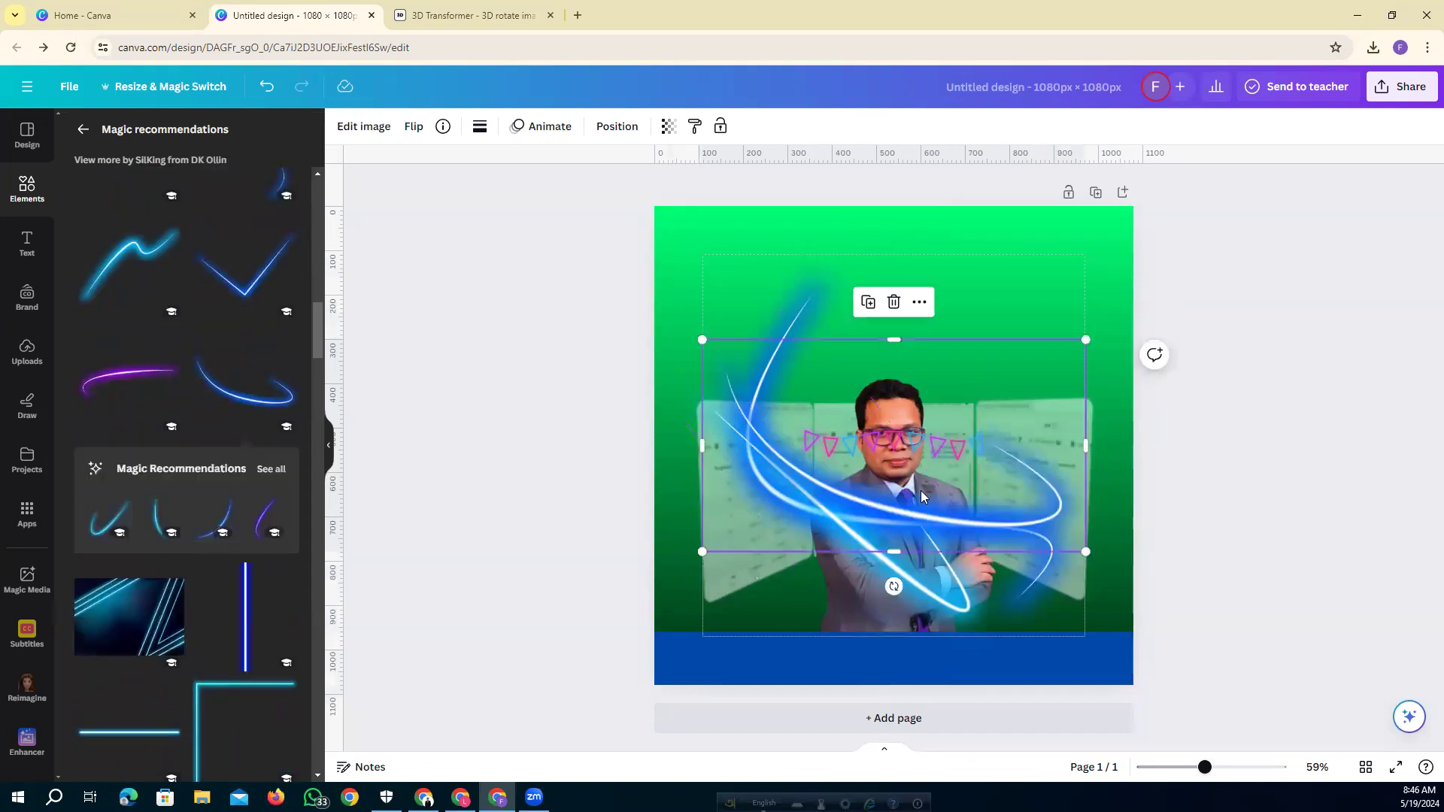
pyautogui.moveTo(921, 491); pyautogui.dragTo(1018, 343)
# Delete the light-blue hook-shaped line and the large blue S-shaped curve from the page.
pyautogui.click(868, 515)
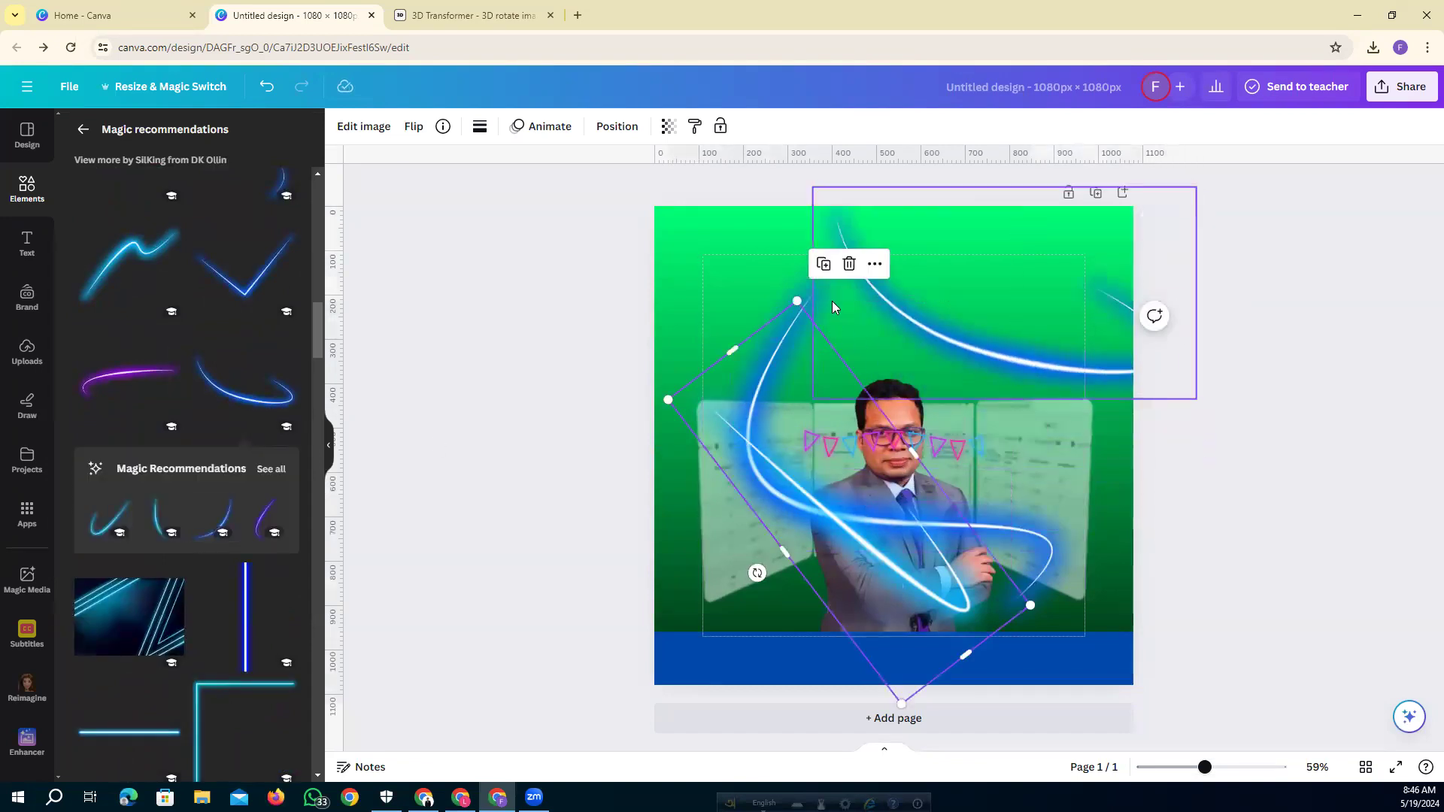
pyautogui.click(849, 264)
pyautogui.click(836, 502)
pyautogui.click(894, 220)
# Place the blue oval swoosh across the man's lower torso and scale it down around his folded arms.
pyautogui.moveTo(895, 223); pyautogui.dragTo(771, 464)
pyautogui.moveTo(850, 578); pyautogui.dragTo(851, 578)
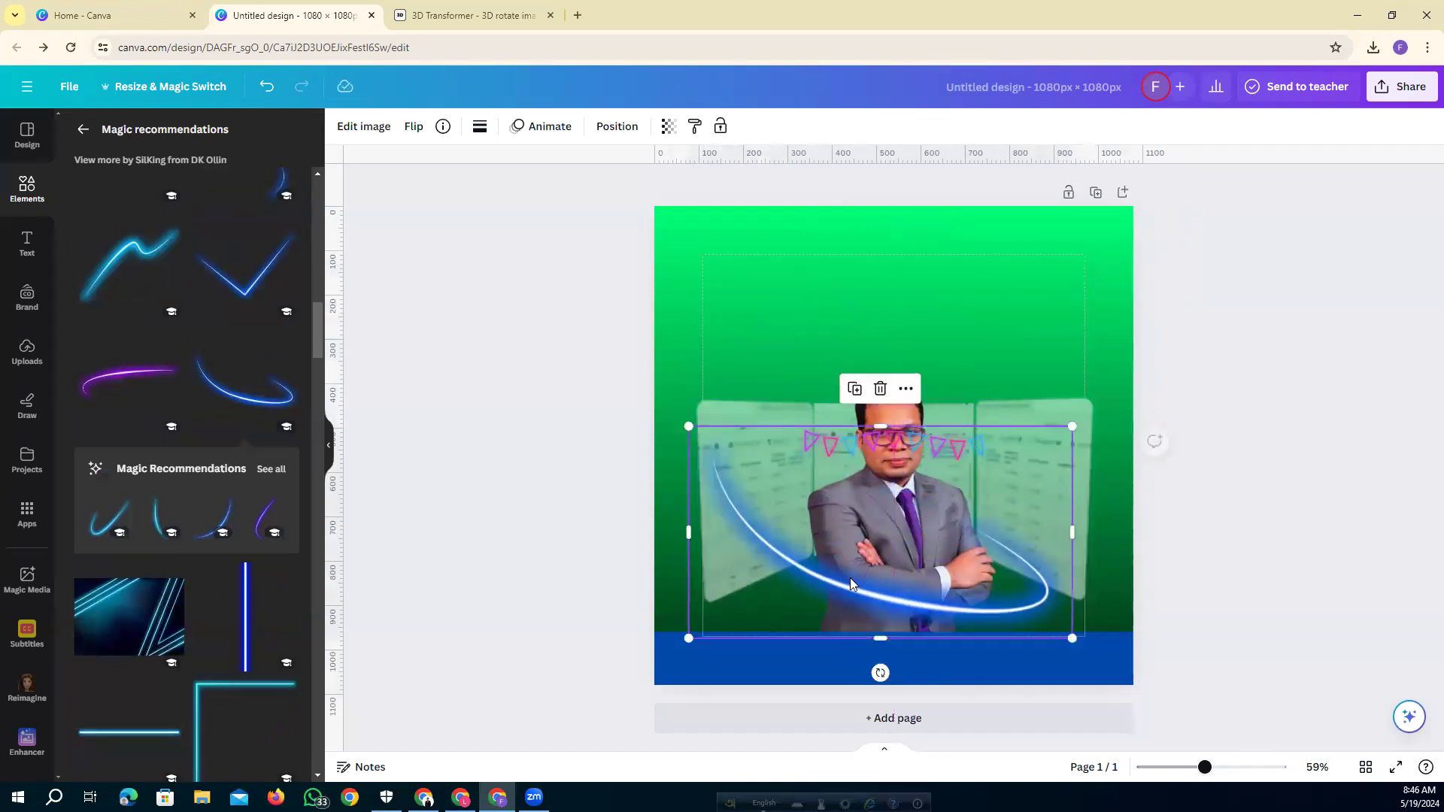
pyautogui.moveTo(689, 426); pyautogui.dragTo(749, 459)
pyautogui.moveTo(898, 556); pyautogui.dragTo(863, 550)
pyautogui.moveTo(717, 454); pyautogui.dragTo(763, 479)
pyautogui.moveTo(895, 549); pyautogui.dragTo(882, 539)
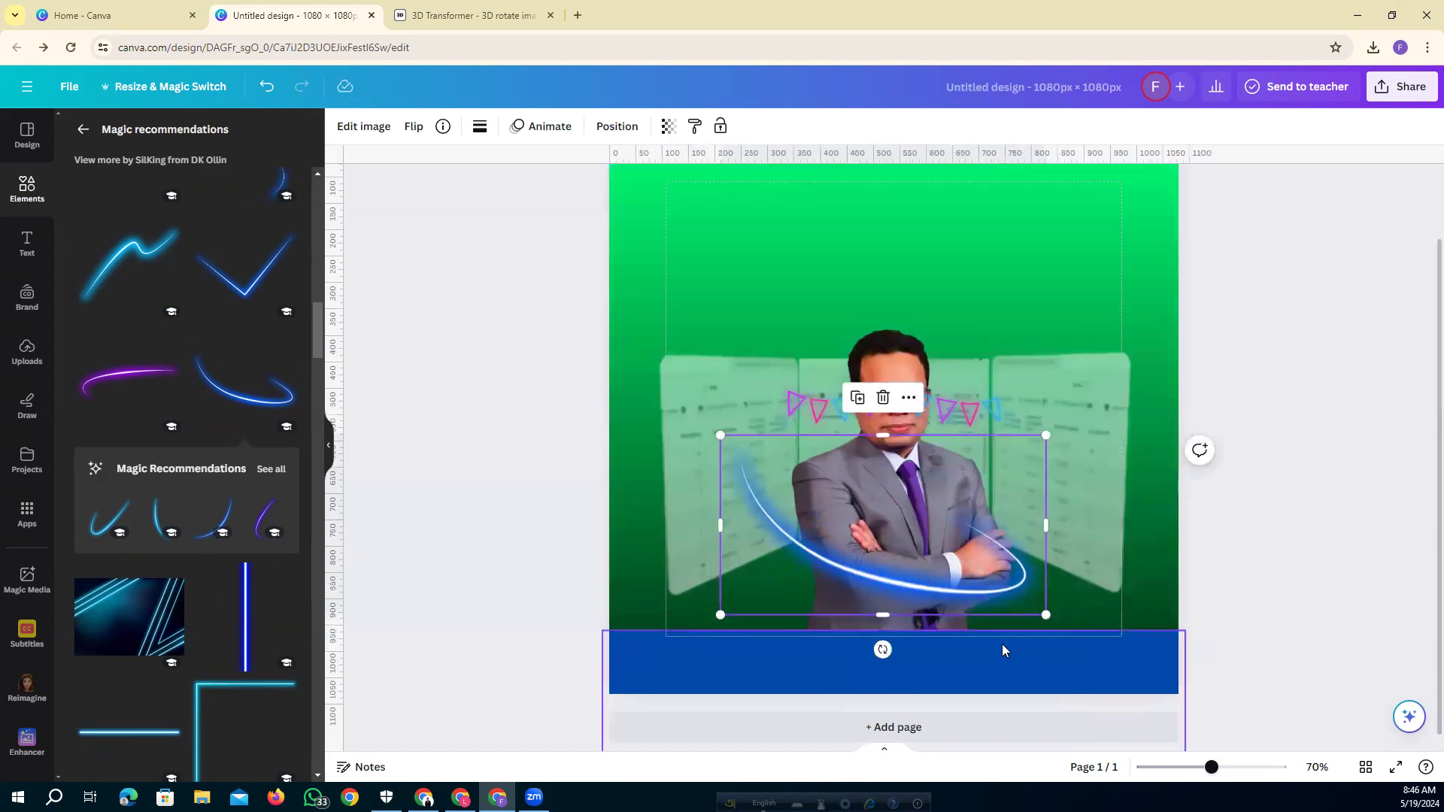
# Enlarge the blue swoosh slightly and lower it until its frame meets the top of the blue band.
pyautogui.keyDown('ctrl'); pyautogui.scroll(2, 993, 635); pyautogui.keyUp('ctrl')
pyautogui.scroll(-2, 993, 635)
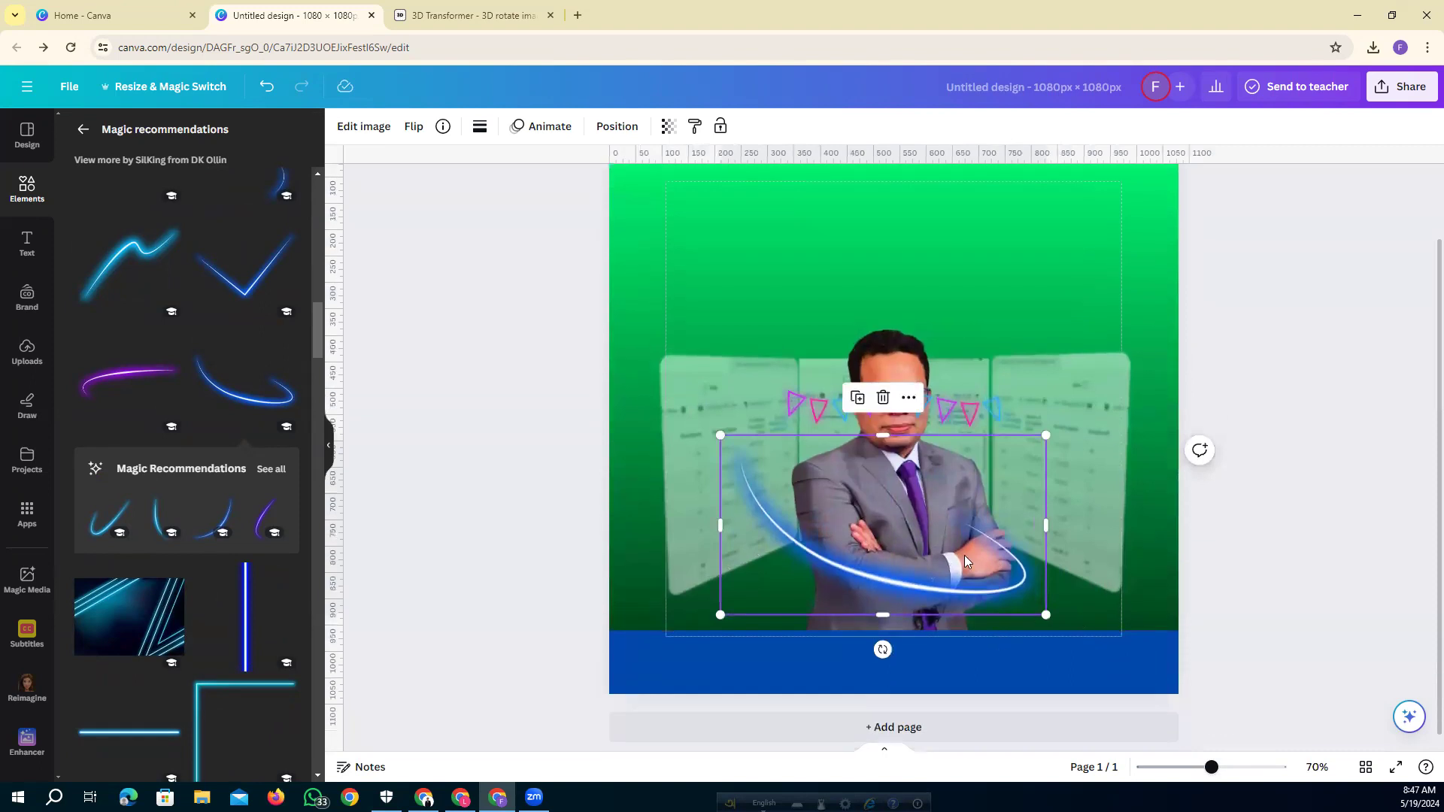
pyautogui.click(493, 459)
pyautogui.click(910, 576)
pyautogui.moveTo(720, 435); pyautogui.dragTo(689, 414)
pyautogui.moveTo(822, 514); pyautogui.dragTo(836, 533)
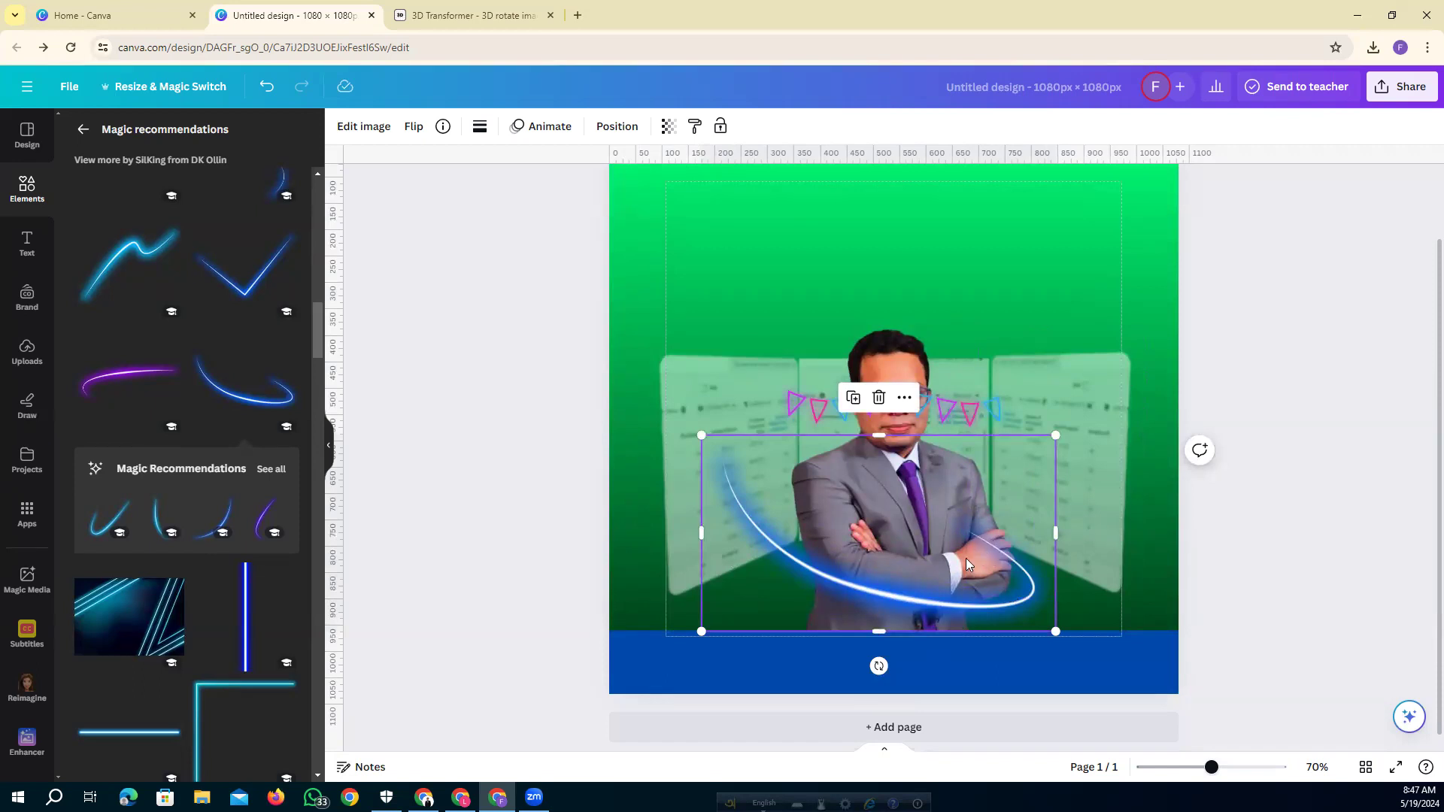
pyautogui.click(555, 352)
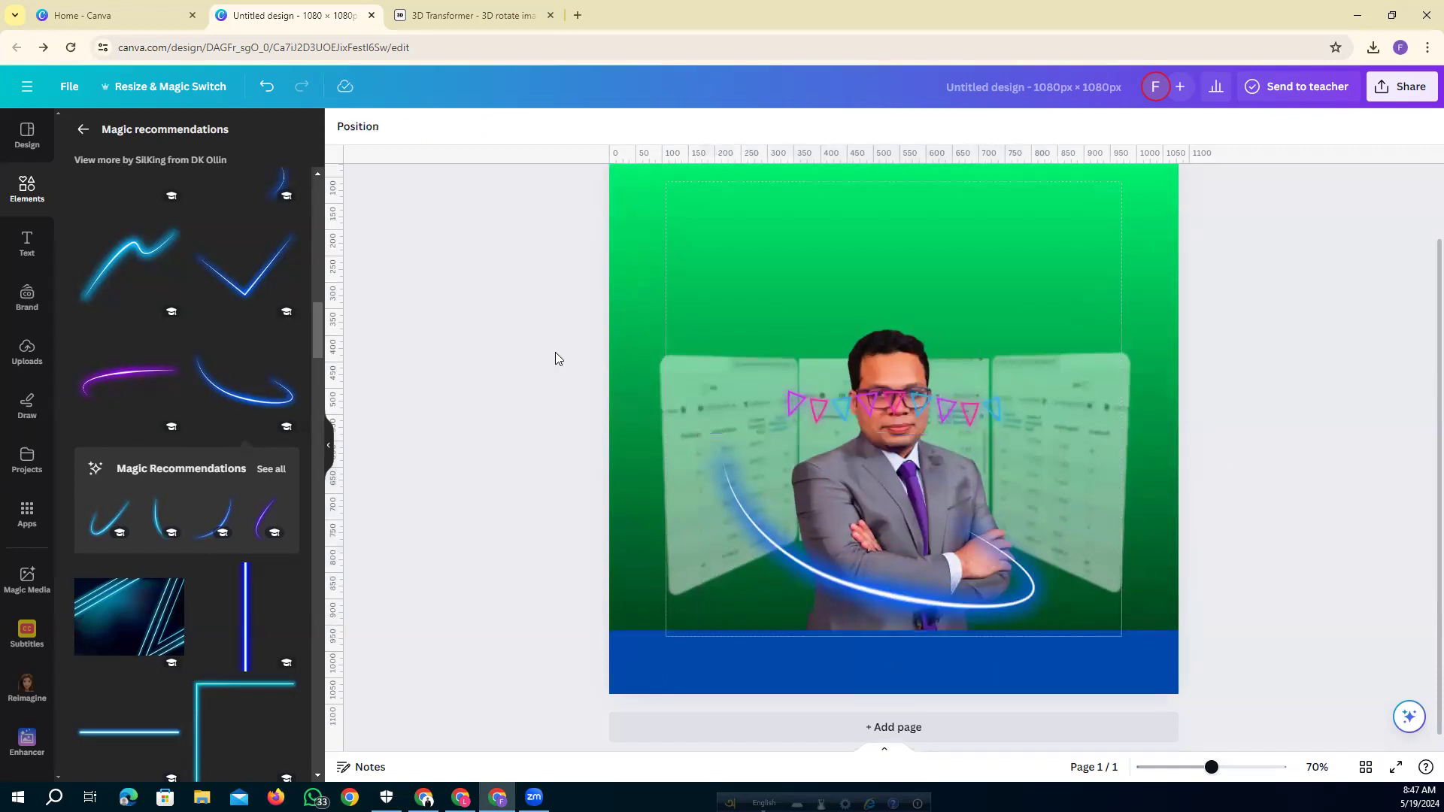
# Delete the row of coloured neon triangles running across the man's face.
pyautogui.click(869, 392)
pyautogui.press('Delete')
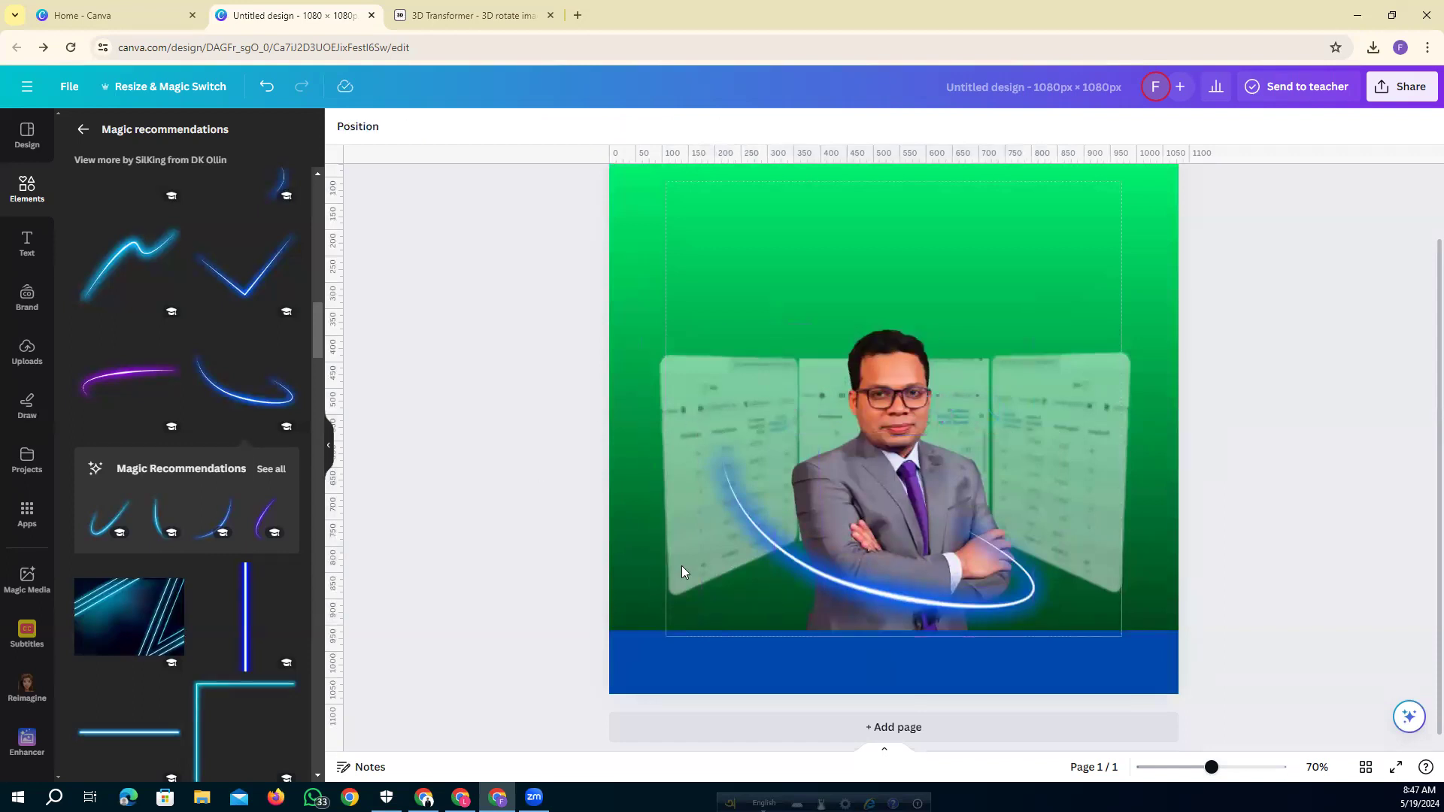
pyautogui.moveTo(958, 589); pyautogui.dragTo(962, 588)
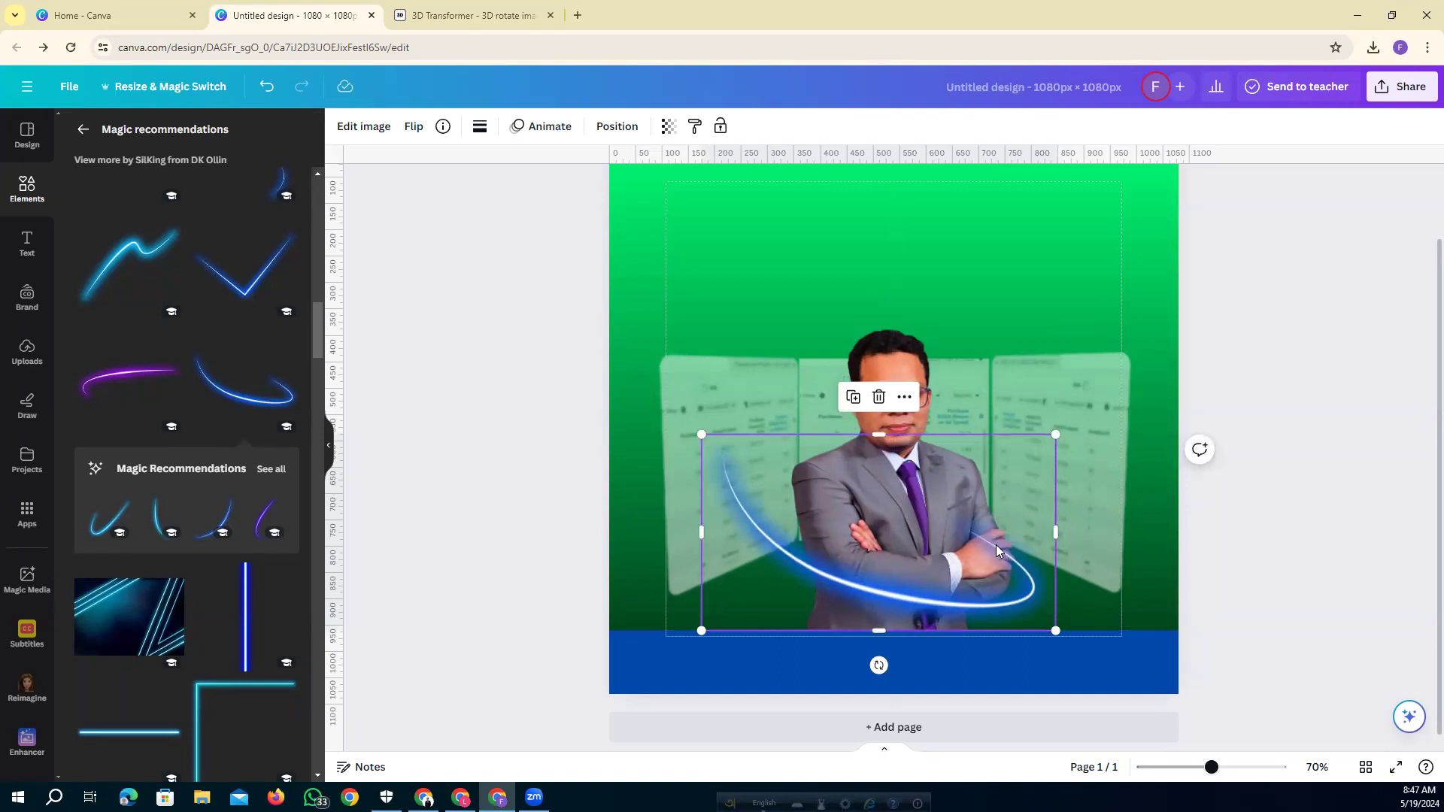
pyautogui.click(1249, 512)
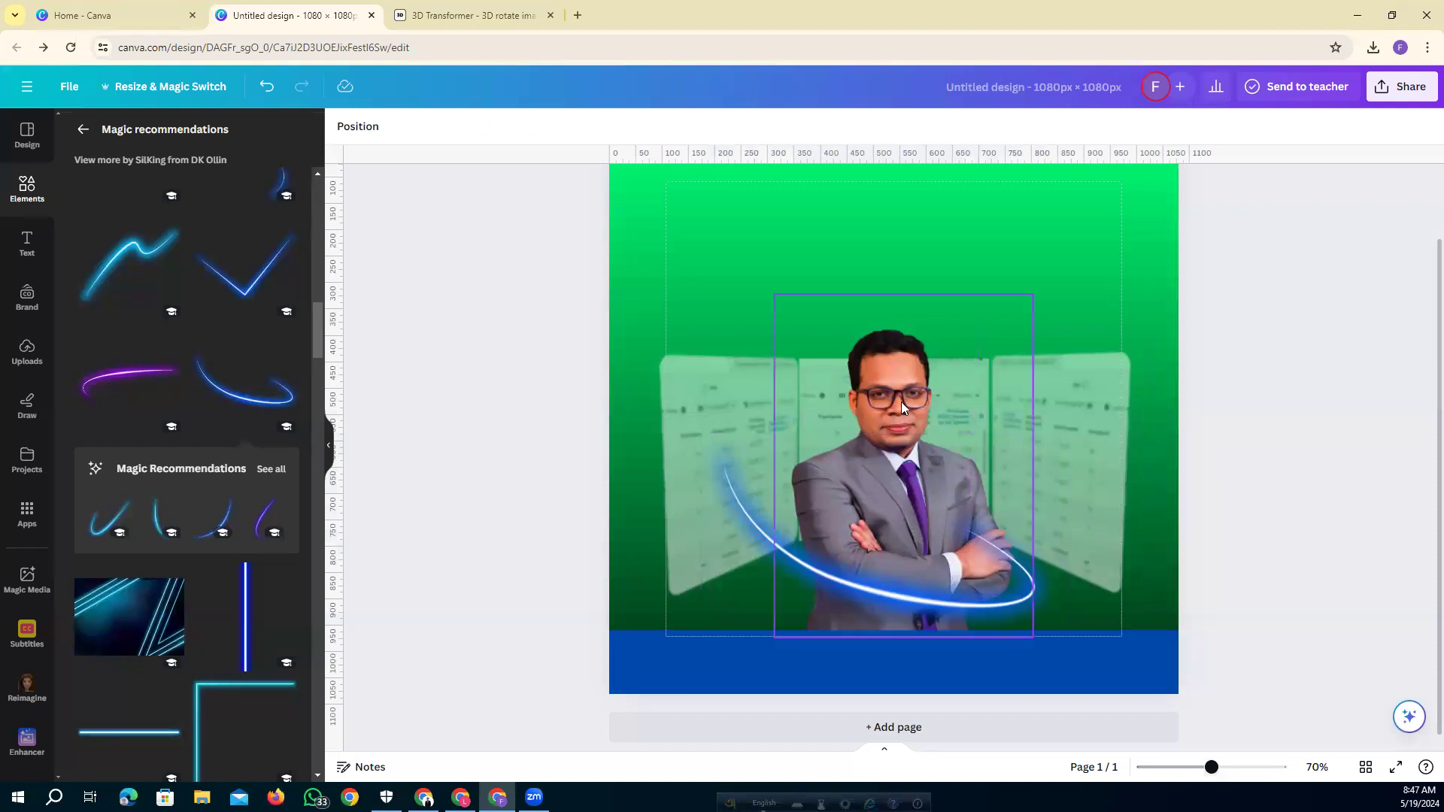
# Duplicate the man's cut-out, align the copy over the original, and crop its bottom up to just below the hand.
pyautogui.click(912, 382)
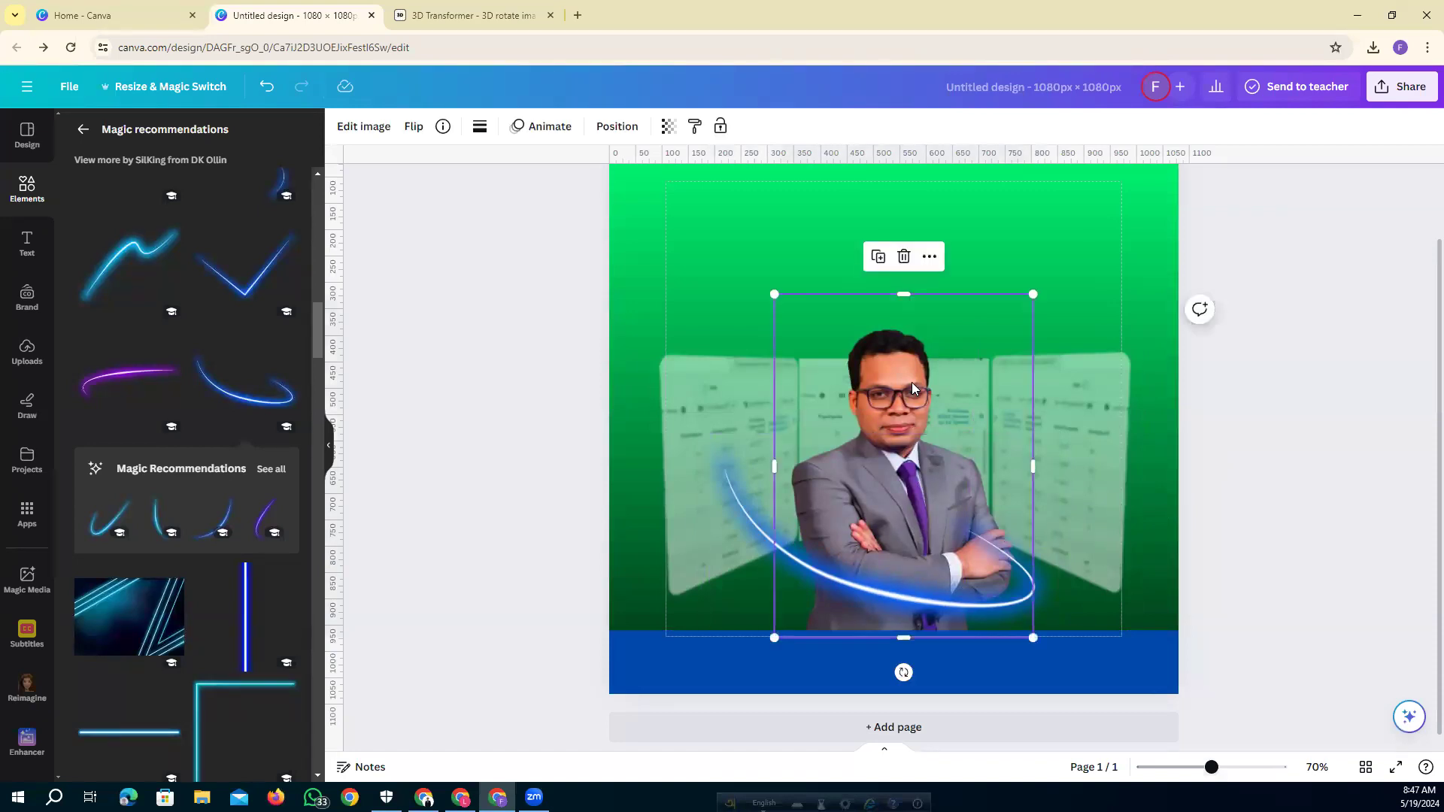
pyautogui.click(878, 257)
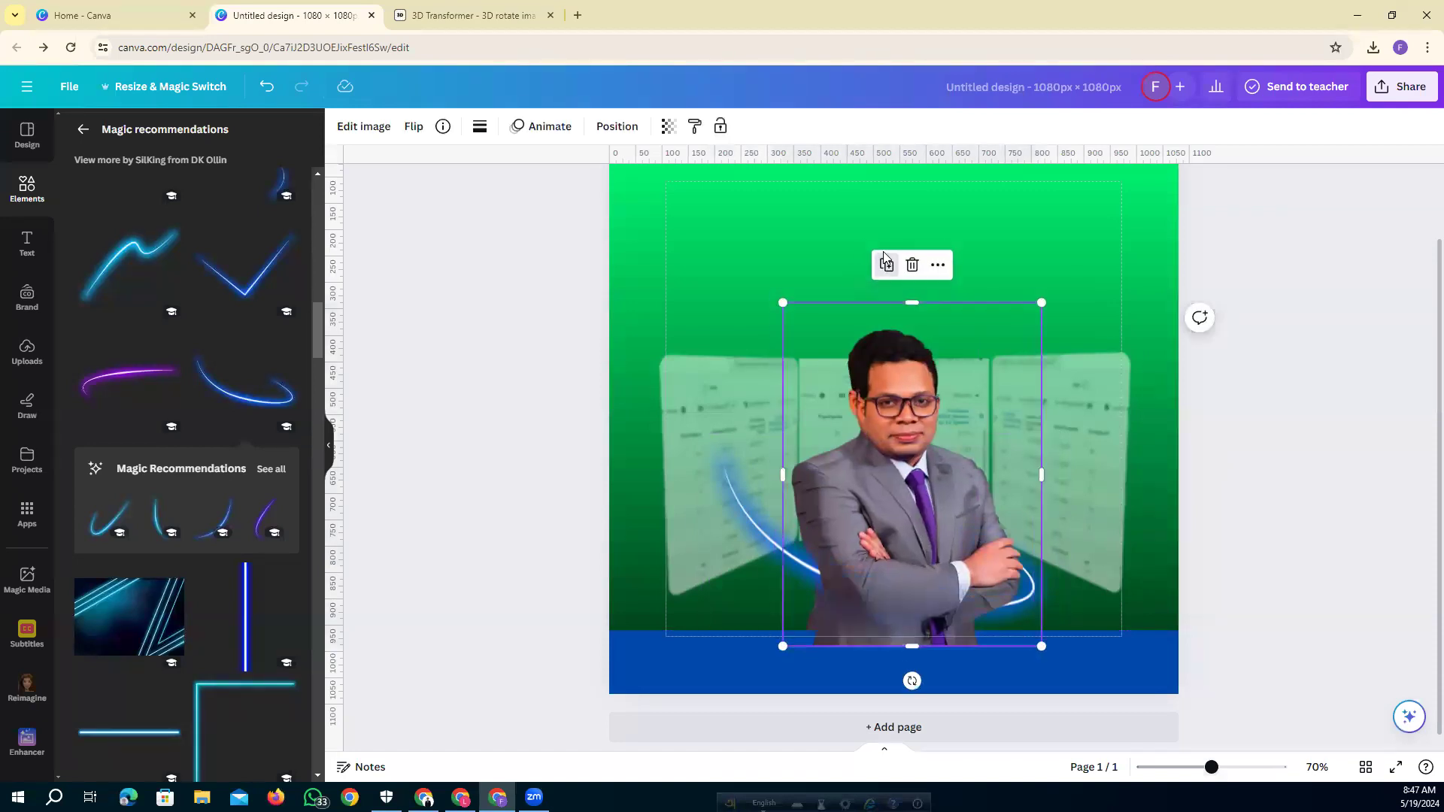
pyautogui.moveTo(907, 449)
pyautogui.mouseDown()
pyautogui.moveTo(1166, 401)
pyautogui.moveTo(917, 446)
pyautogui.mouseUp()
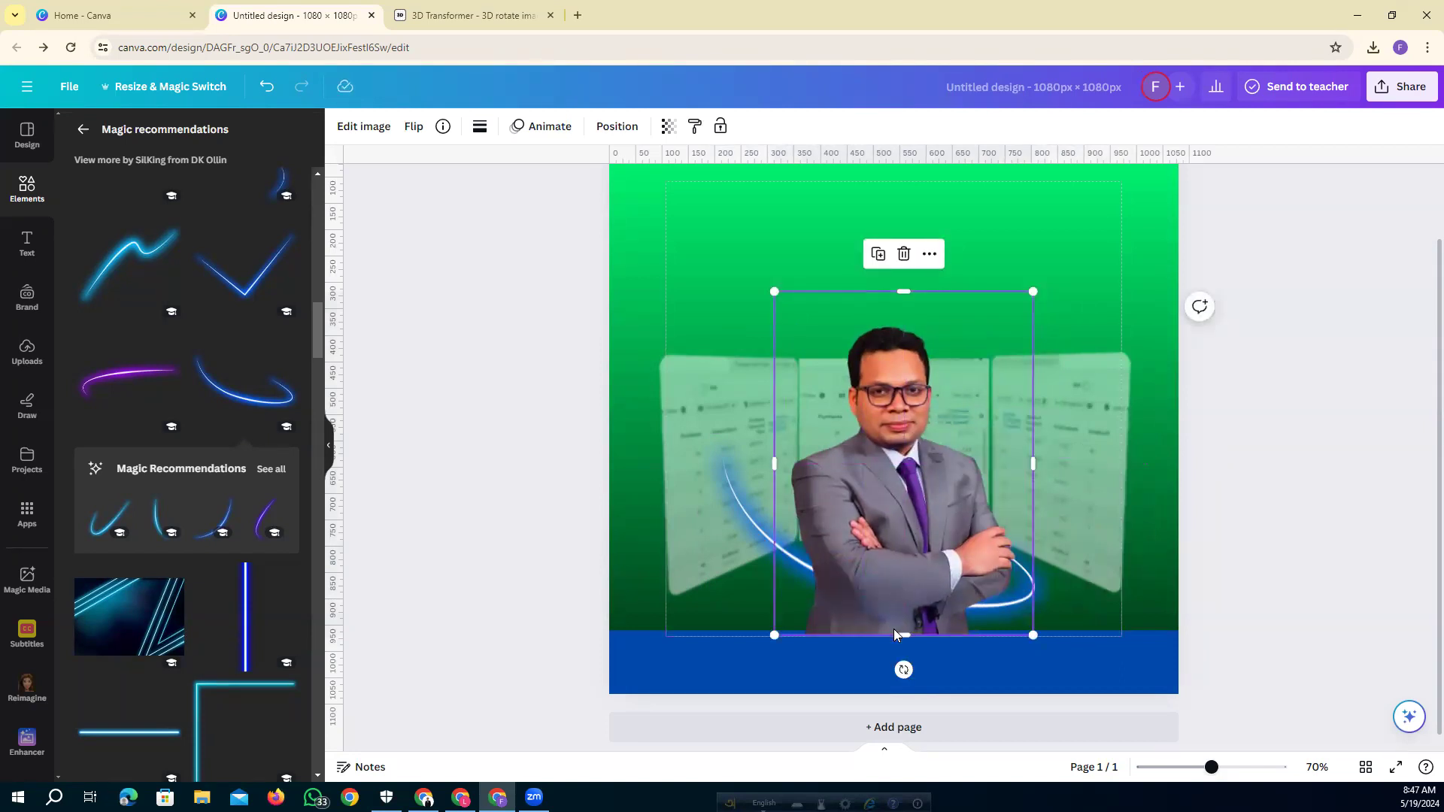
pyautogui.moveTo(903, 638); pyautogui.dragTo(896, 568)
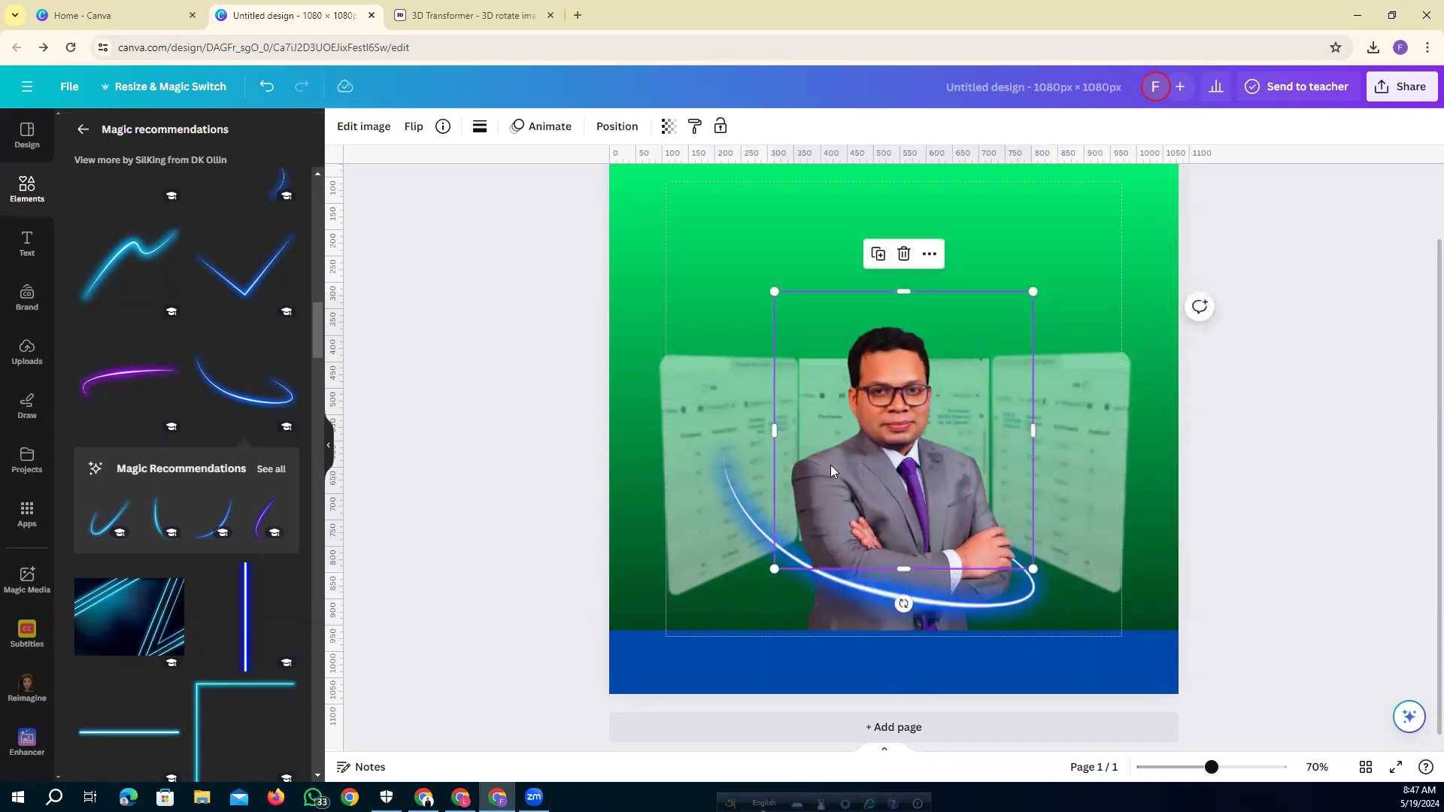
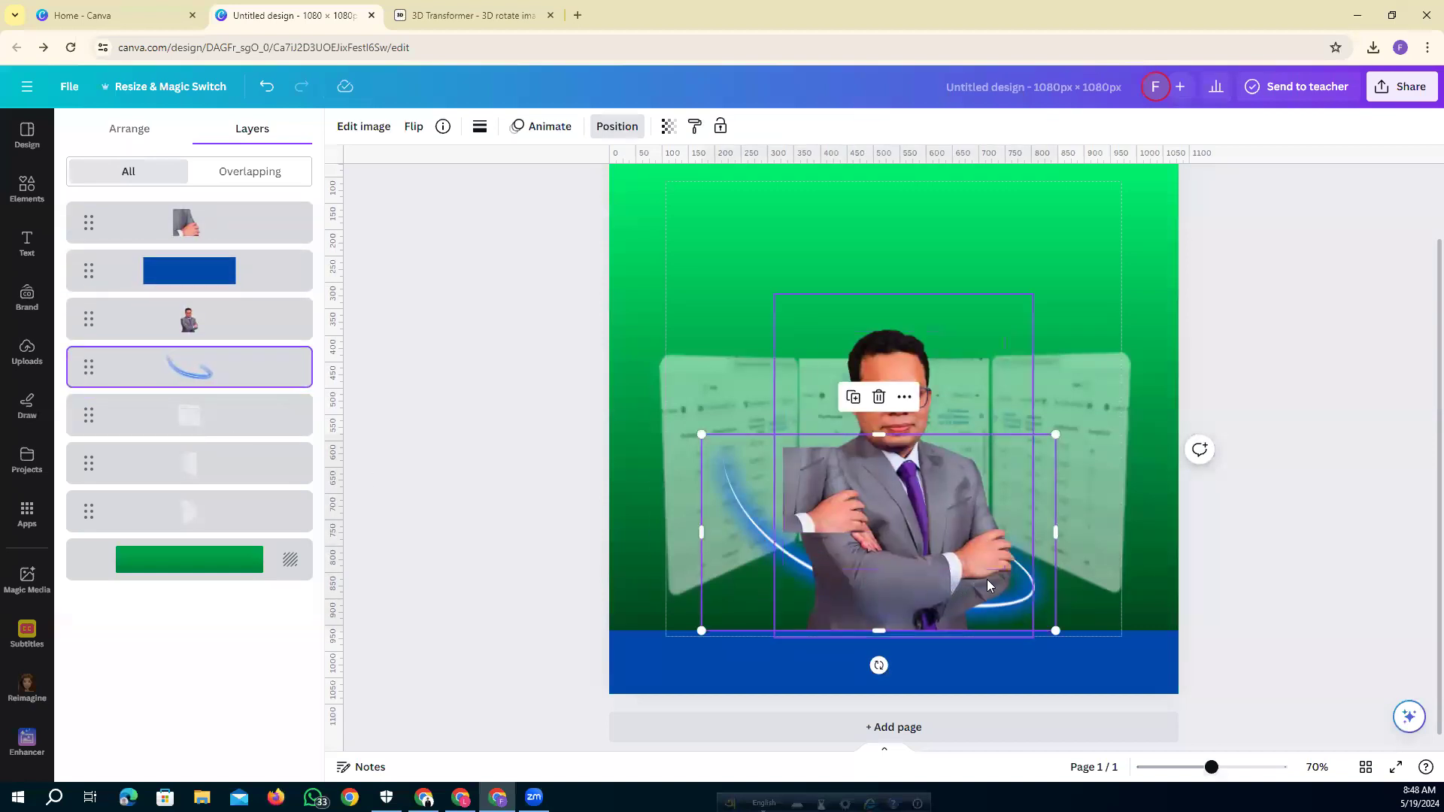
# Move the cropped arm piece above the man's head and overlay a duplicate of the neon curve exactly on the original.
pyautogui.moveTo(827, 525); pyautogui.dragTo(916, 297)
pyautogui.click(740, 500)
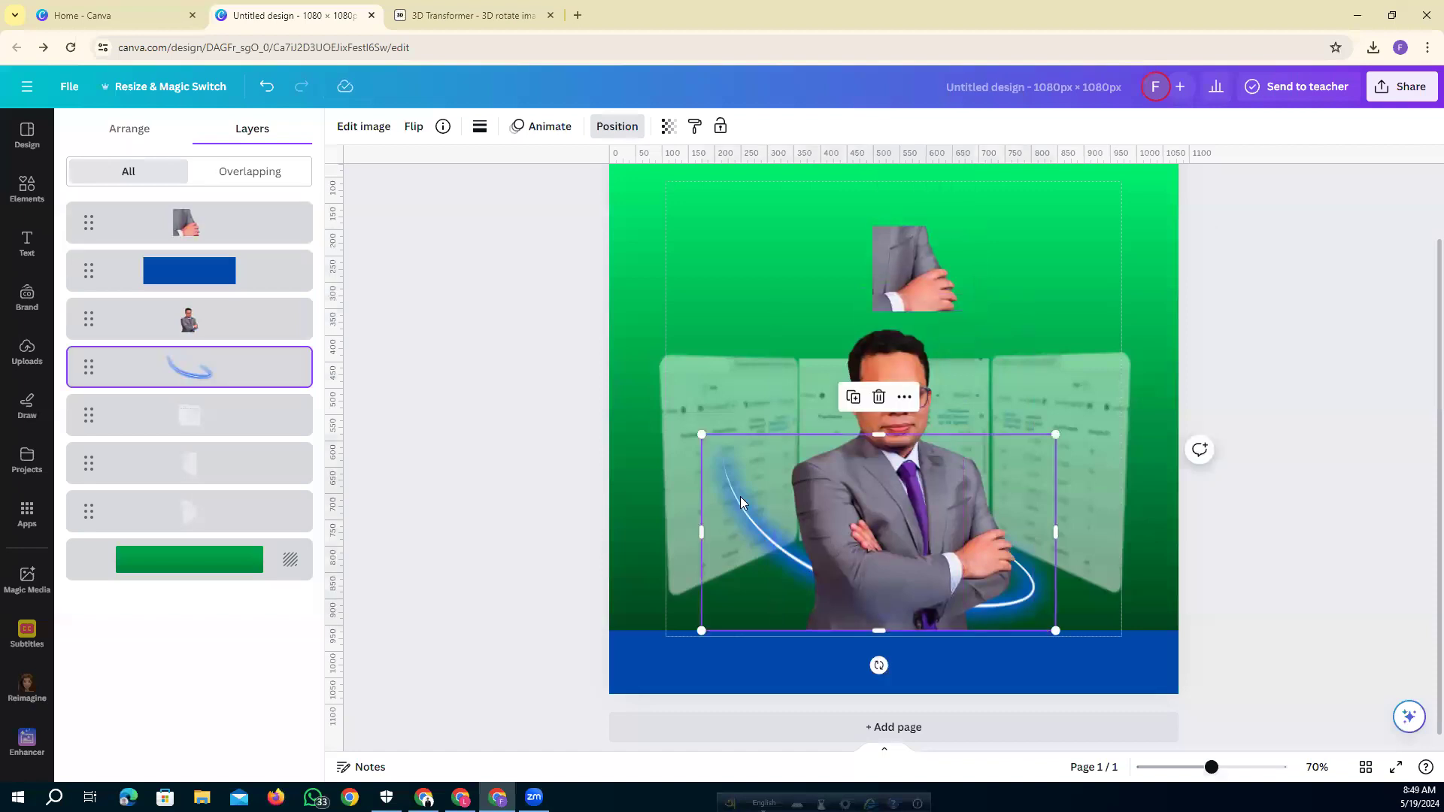
pyautogui.click(853, 397)
pyautogui.moveTo(895, 531); pyautogui.dragTo(890, 522)
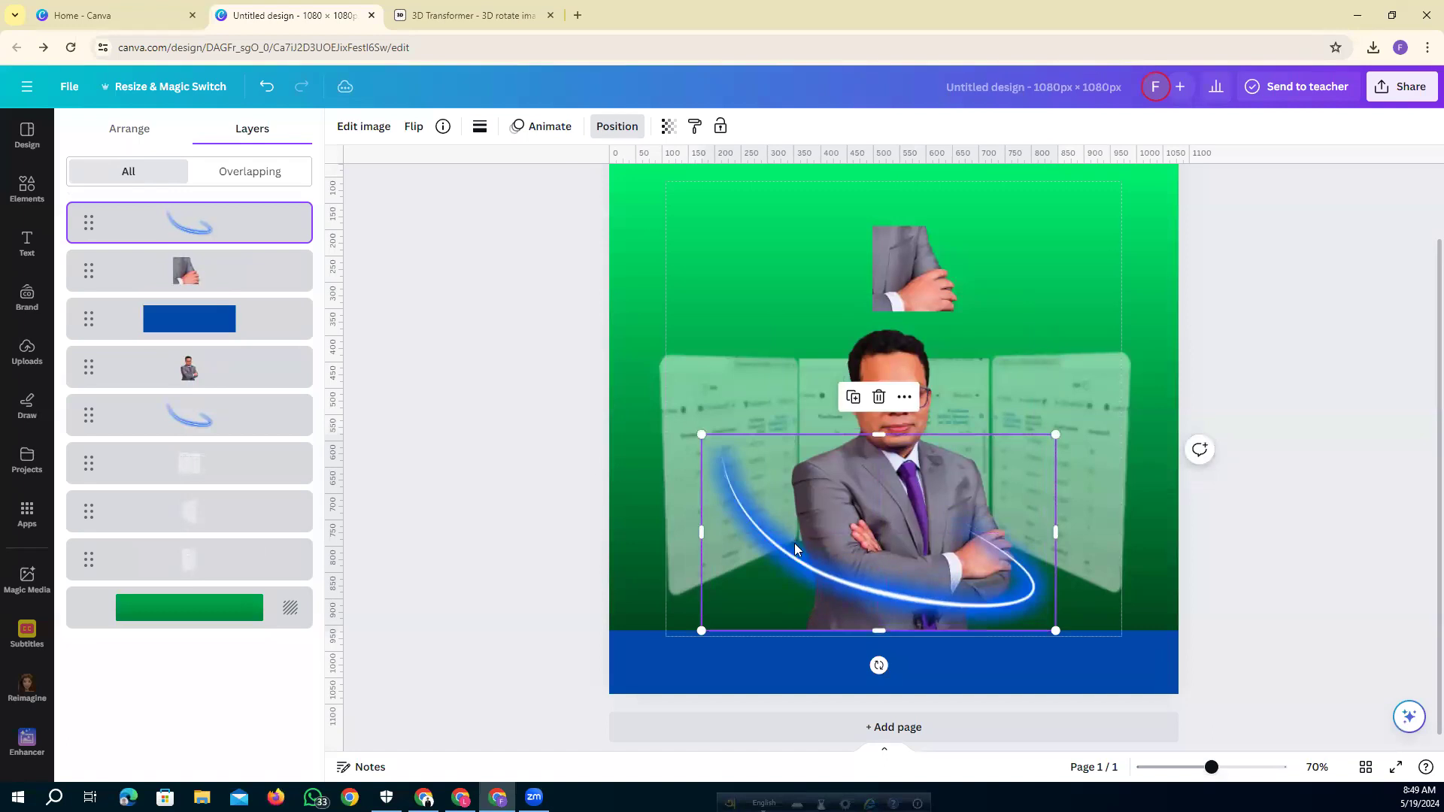
# Crop the duplicate curve's right side back to the man's forearm and its top down to his lower torso.
pyautogui.moveTo(1055, 537); pyautogui.dragTo(973, 537)
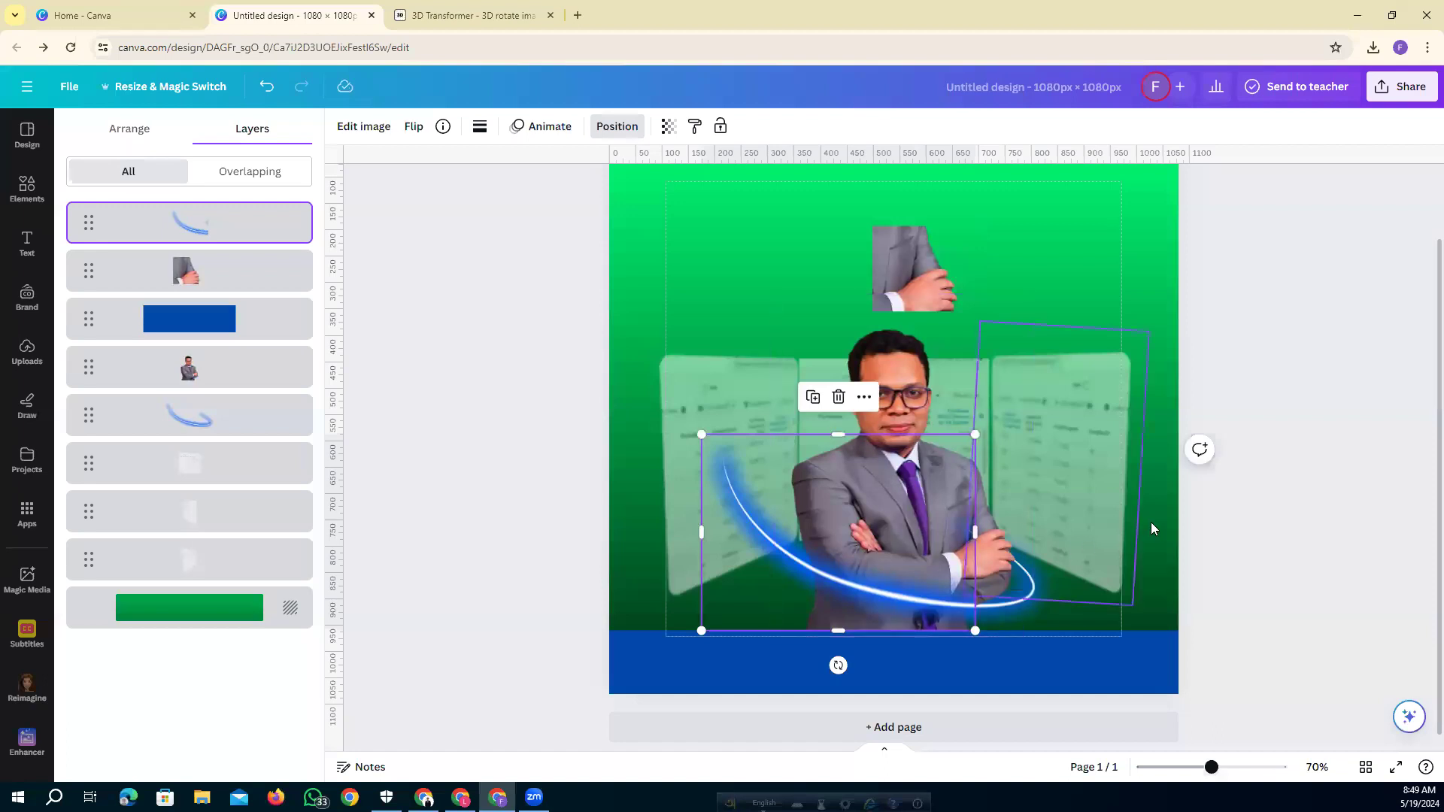
pyautogui.click(1247, 514)
pyautogui.click(1209, 538)
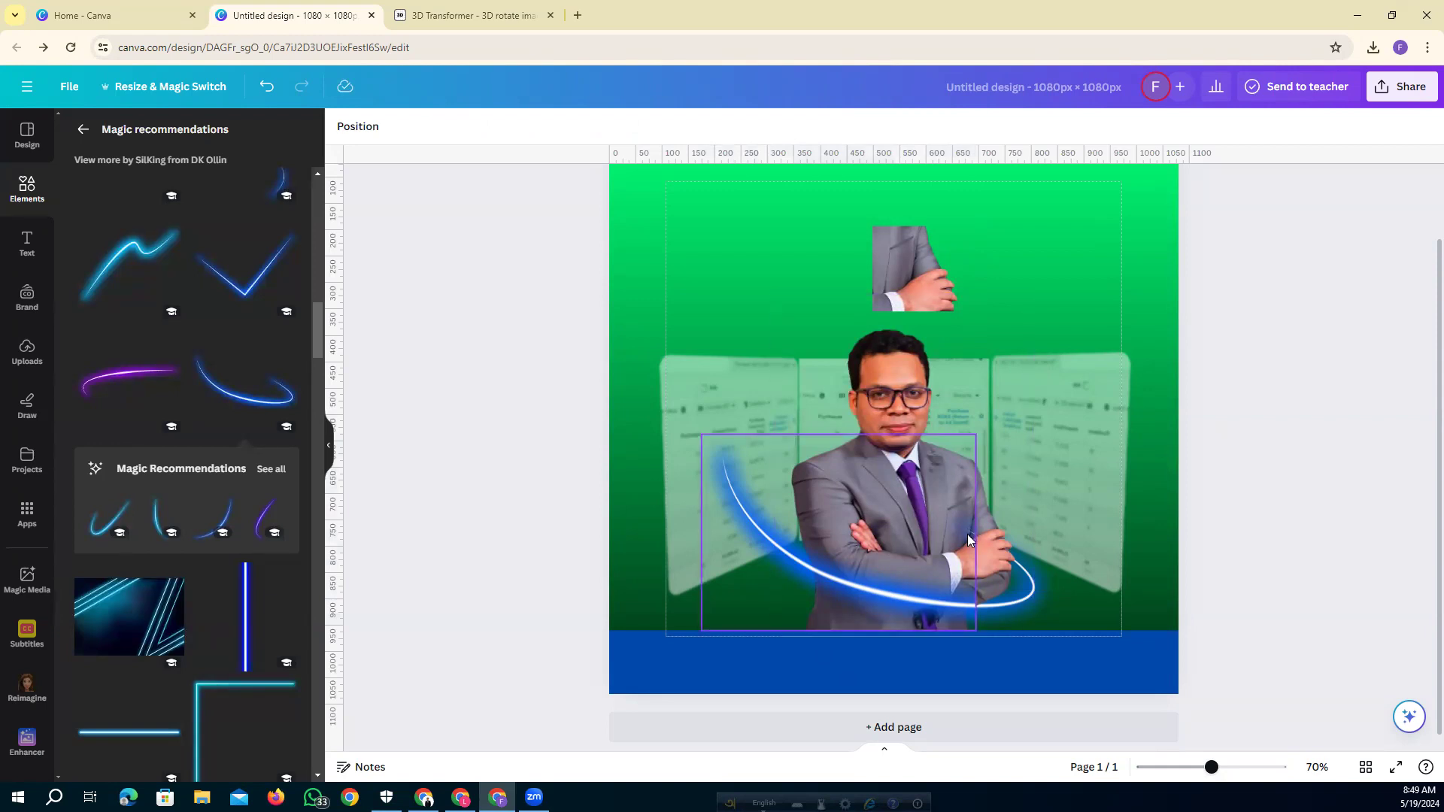
pyautogui.click(856, 476)
pyautogui.moveTo(838, 434); pyautogui.dragTo(847, 570)
# Duplicate the full neon curve behind the man and move the copy over the right report.
pyautogui.click(738, 510)
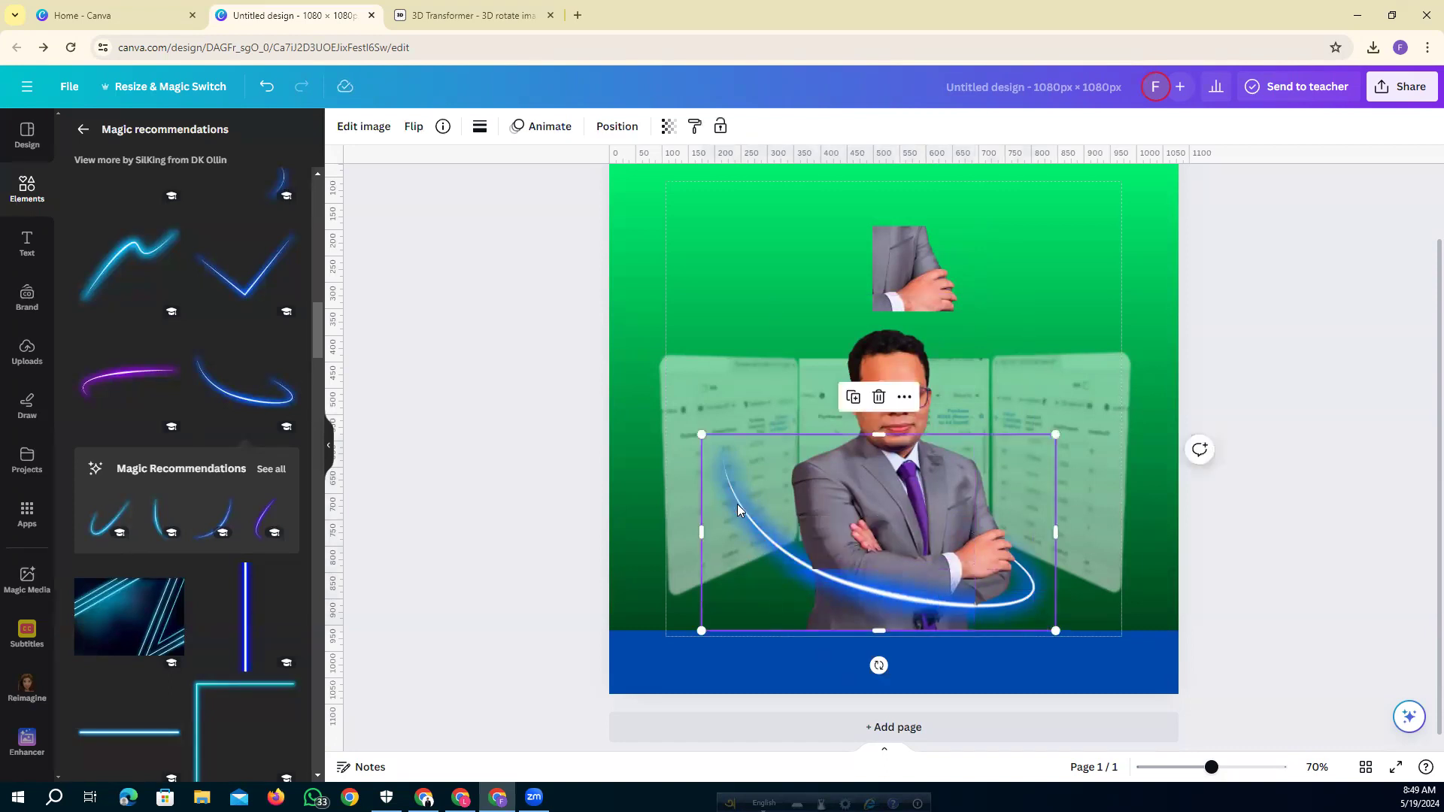
pyautogui.click(854, 402)
pyautogui.moveTo(860, 564); pyautogui.dragTo(1080, 524)
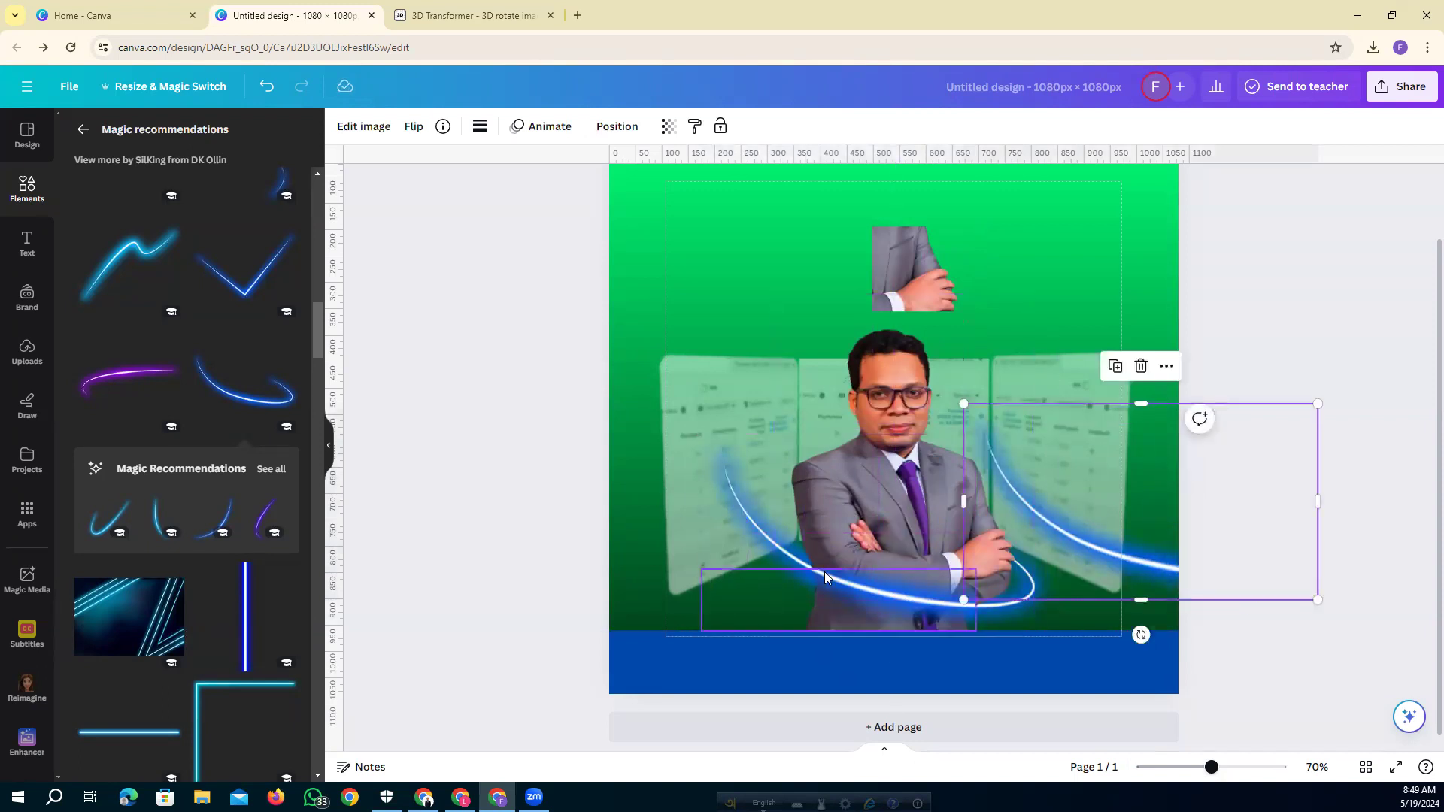
# Extend the cropped curve's top edge slightly upward, and move the spare full curve farther right, partly off the page.
pyautogui.click(822, 574)
pyautogui.moveTo(822, 567); pyautogui.dragTo(823, 557)
pyautogui.click(566, 522)
pyautogui.moveTo(1099, 553); pyautogui.dragTo(1228, 557)
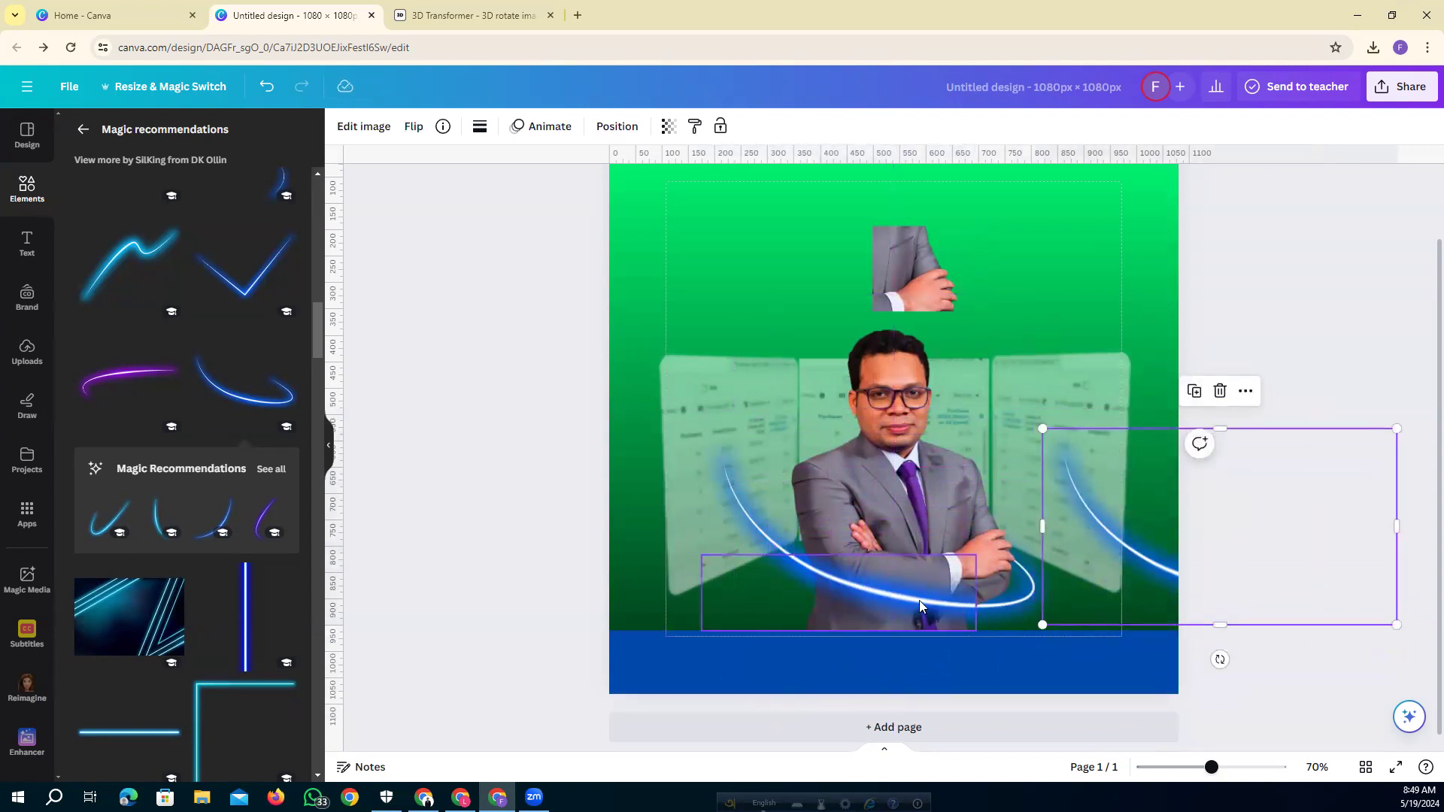
# Delete the spare full neon curve and the cropped duplicate curve, keeping only the original curve behind the man.
pyautogui.click(1306, 606)
pyautogui.click(1115, 551)
pyautogui.press('Delete')
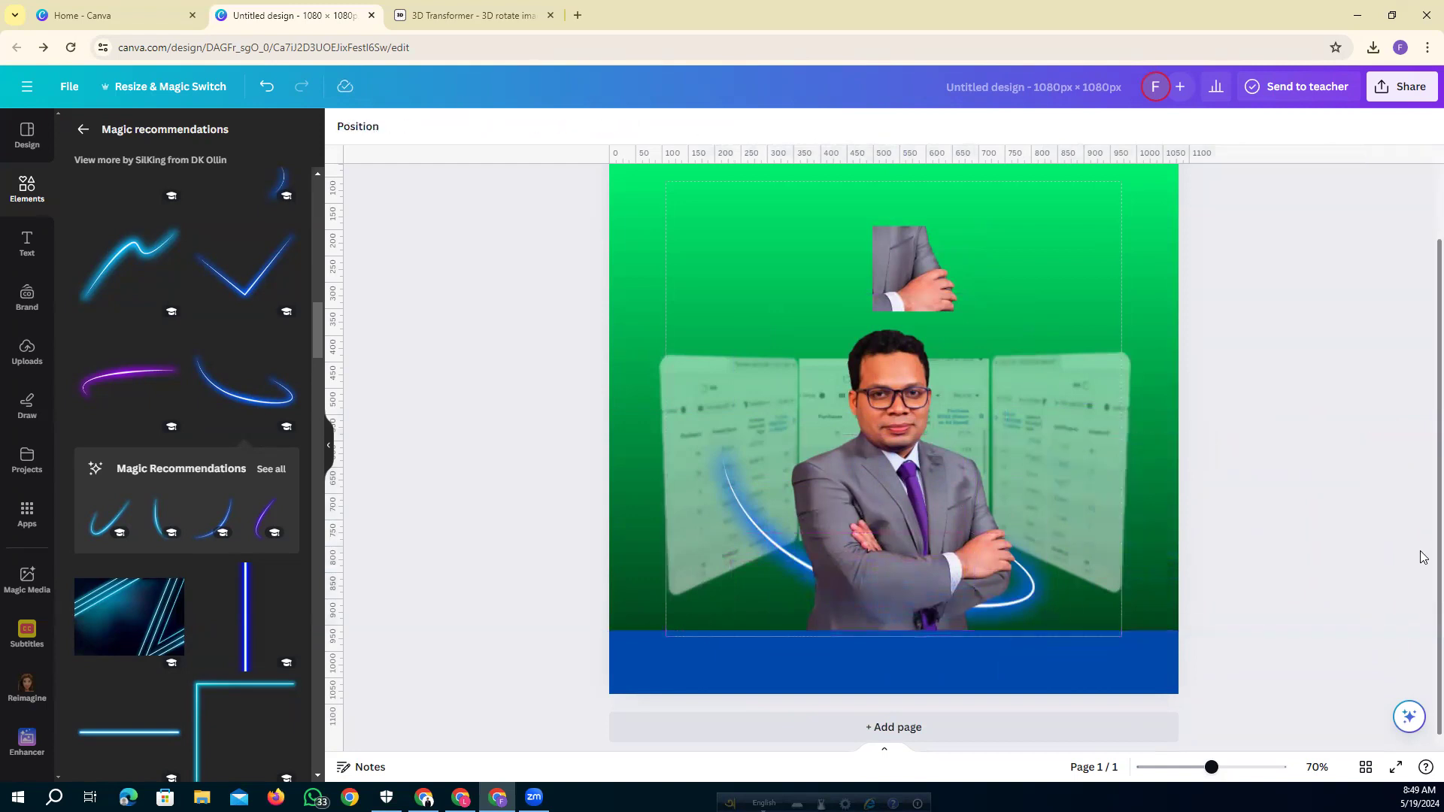
# Bring the neon curve in front of the man and move the cropped arm piece back over his matching forearm and hand.
pyautogui.scroll(-5, 271, 413)
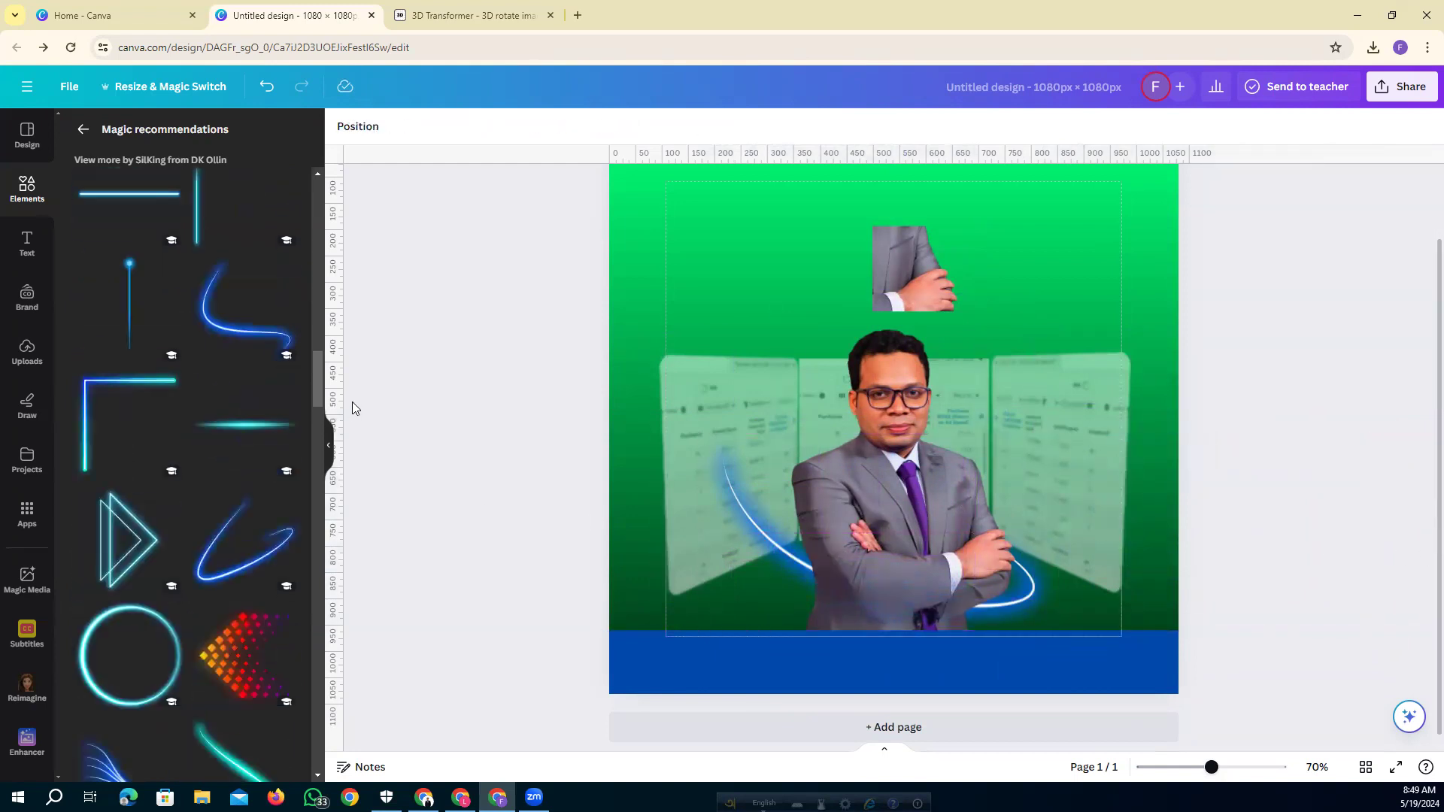
pyautogui.click(354, 128)
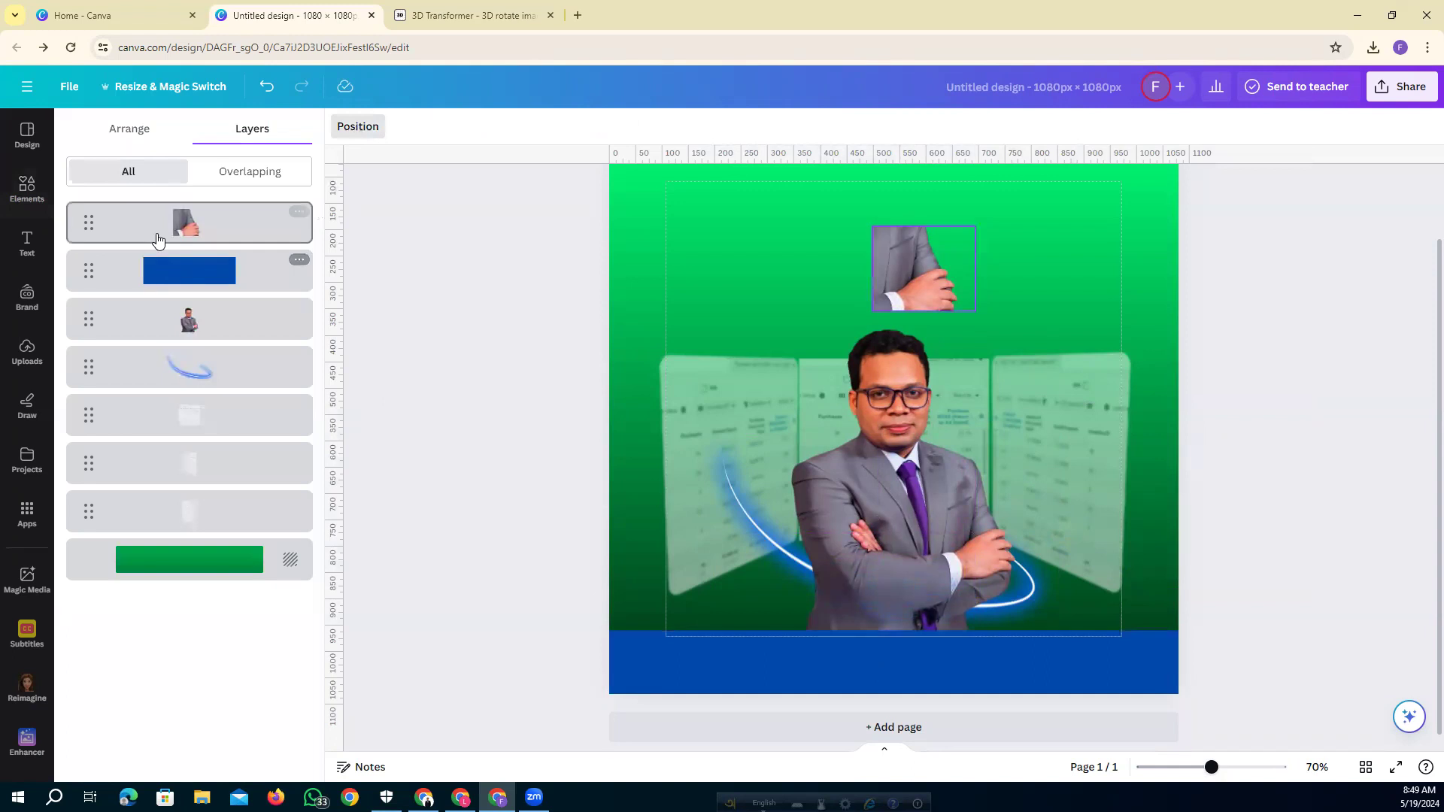
pyautogui.moveTo(103, 374); pyautogui.dragTo(110, 308)
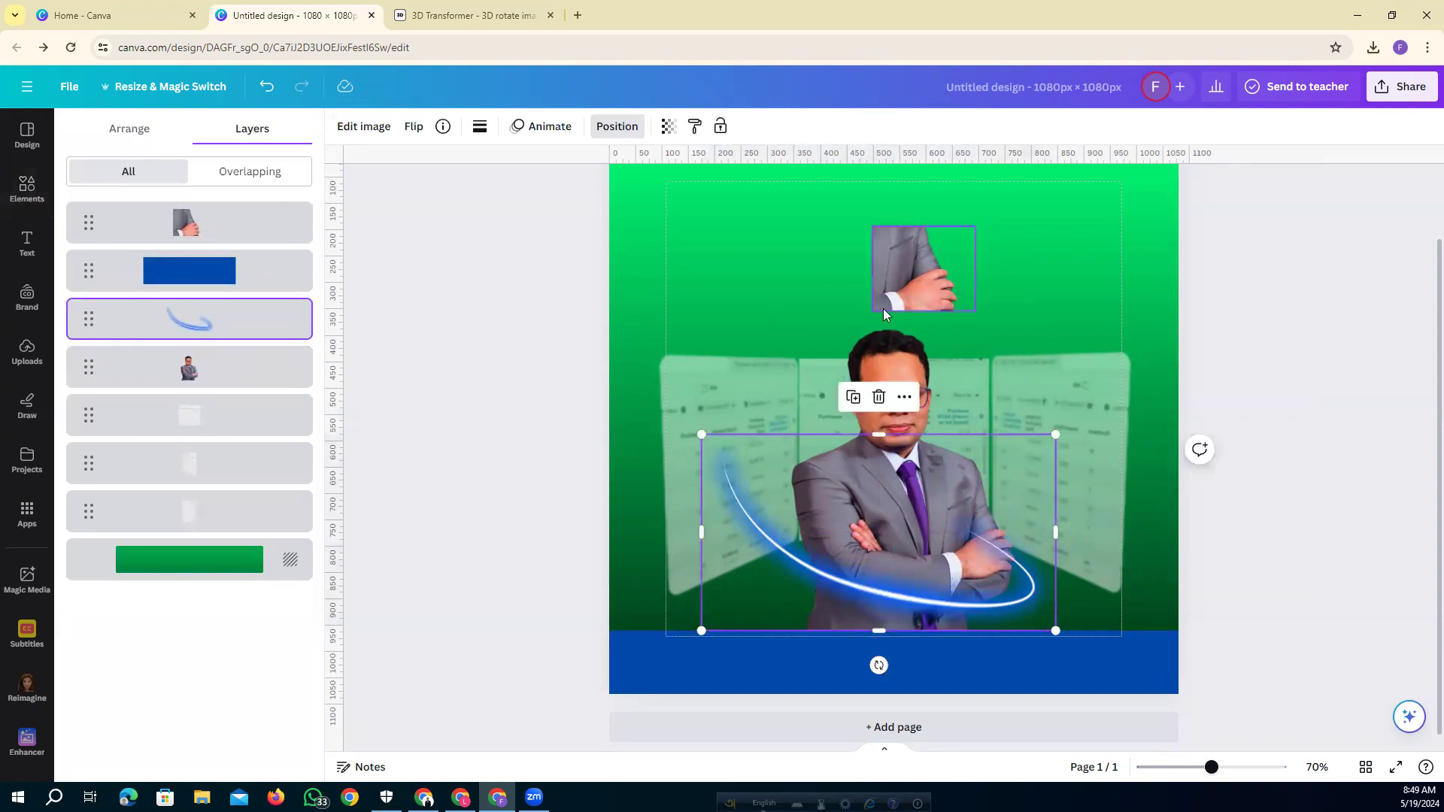
pyautogui.moveTo(893, 275); pyautogui.dragTo(947, 544)
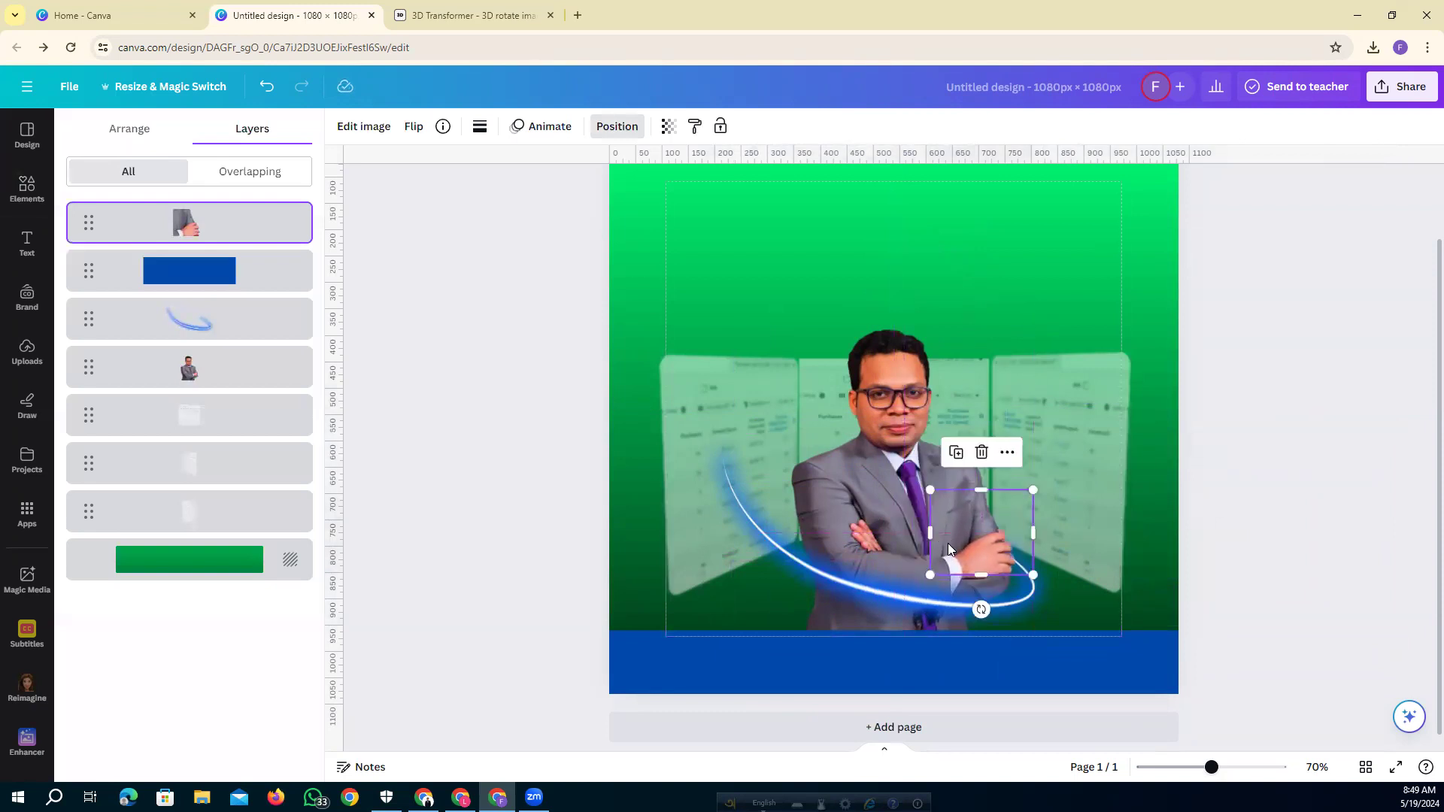
pyautogui.click(1267, 444)
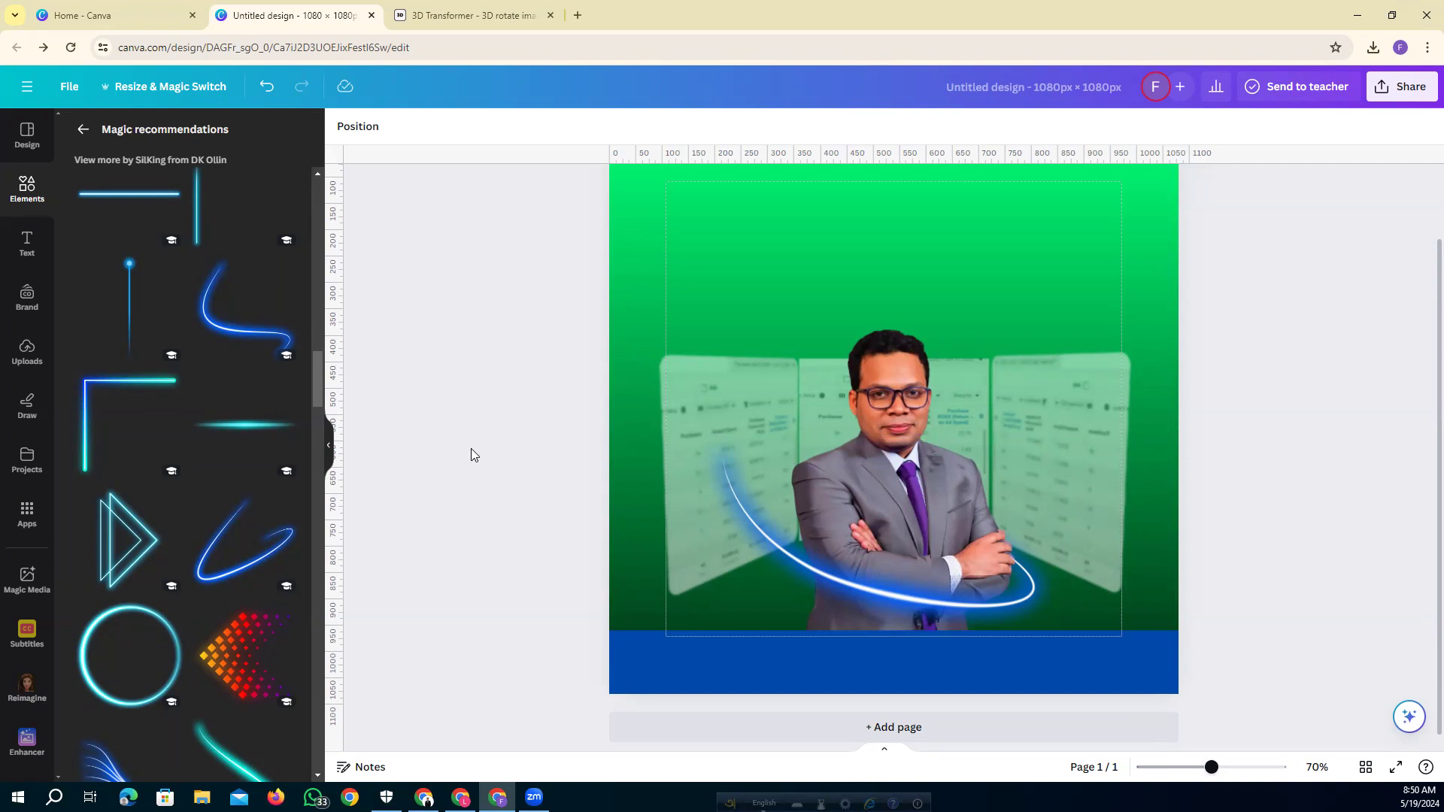
# Add the straight blue neon line, rotate it nearly vertical, shorten it to about the report's height and place it along the left report's outer edge.
pyautogui.scroll(4, 188, 477)
pyautogui.scroll(-1, 422, 497)
pyautogui.scroll(-2, 276, 538)
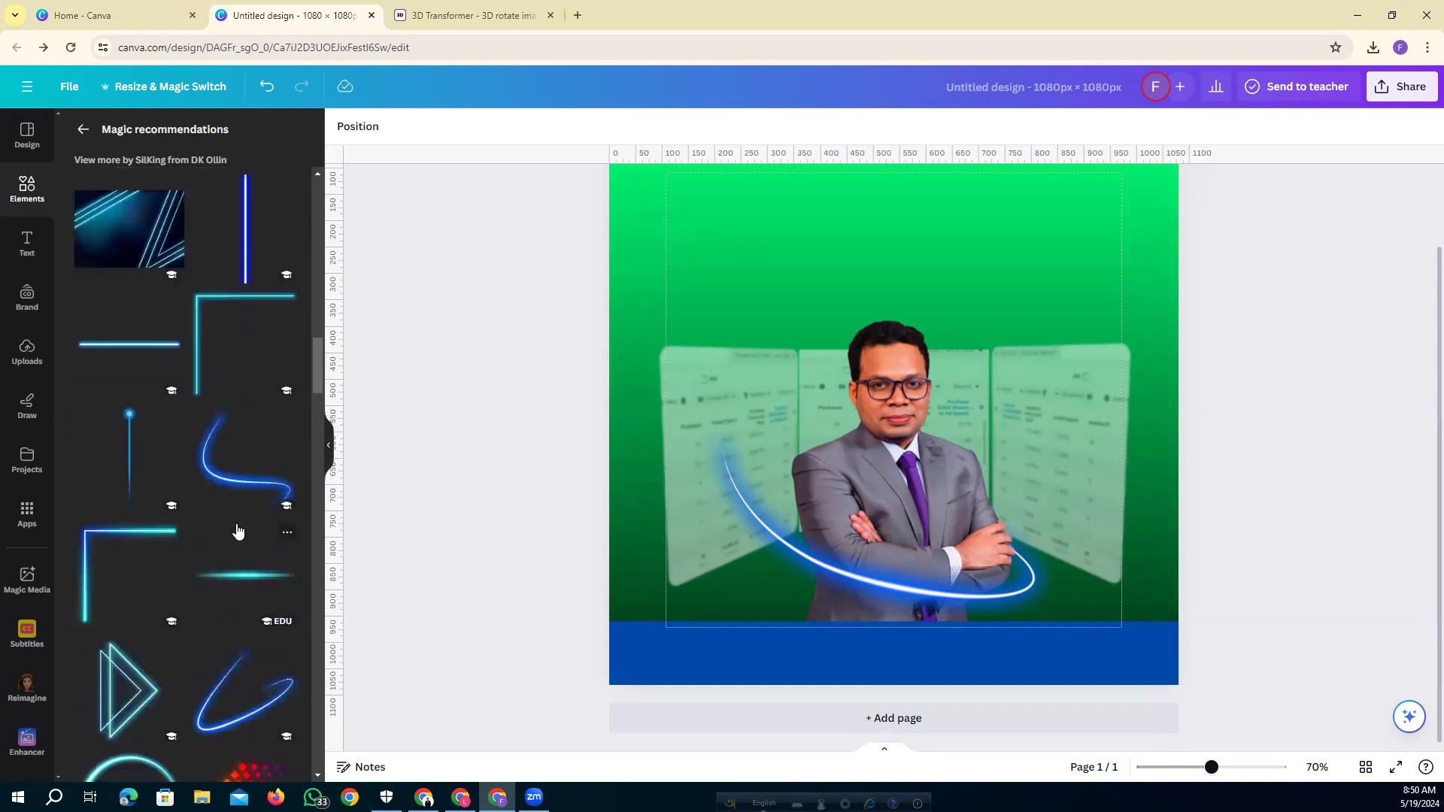
pyautogui.click(140, 356)
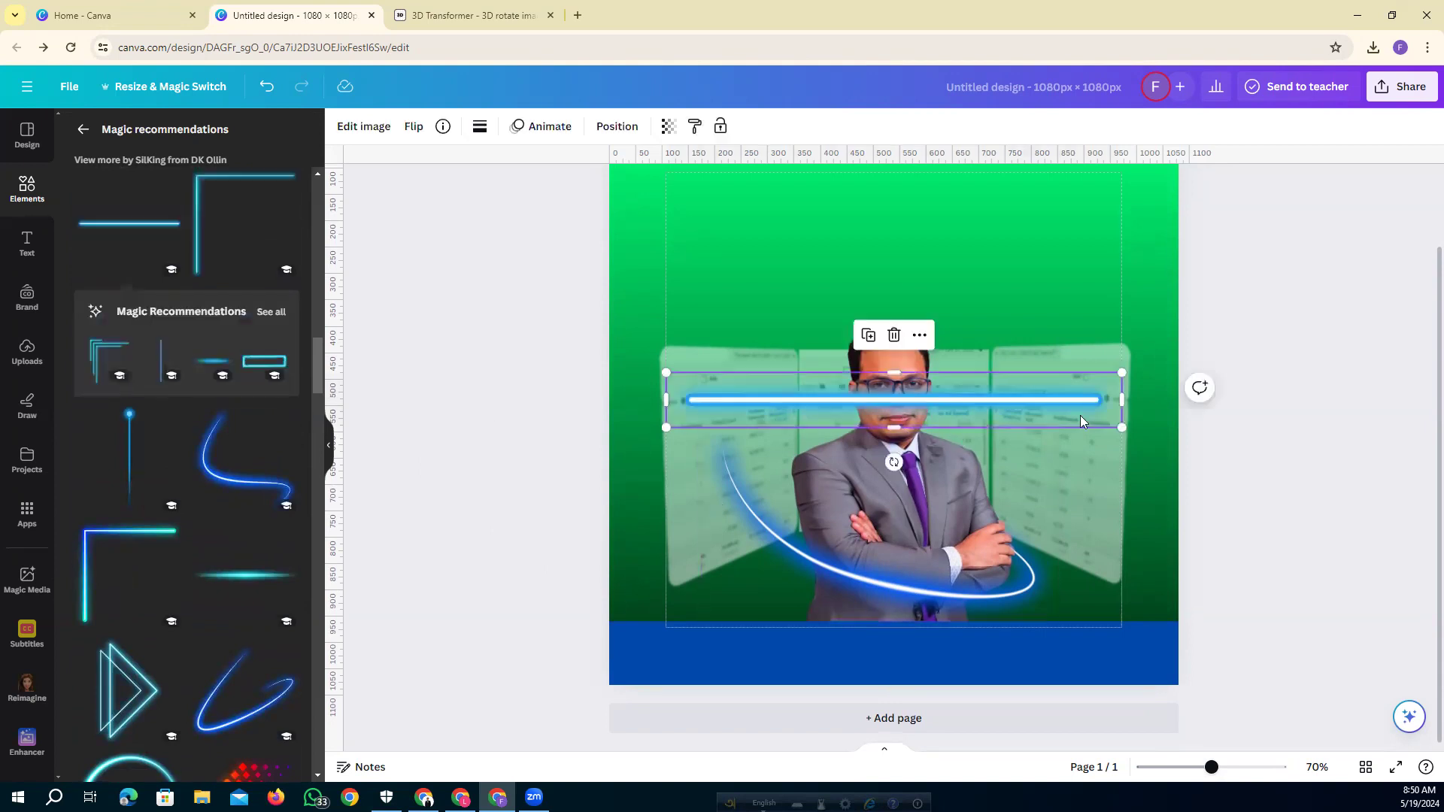
pyautogui.moveTo(894, 461); pyautogui.dragTo(677, 400)
pyautogui.moveTo(895, 171); pyautogui.dragTo(900, 351)
pyautogui.moveTo(897, 454); pyautogui.dragTo(667, 438)
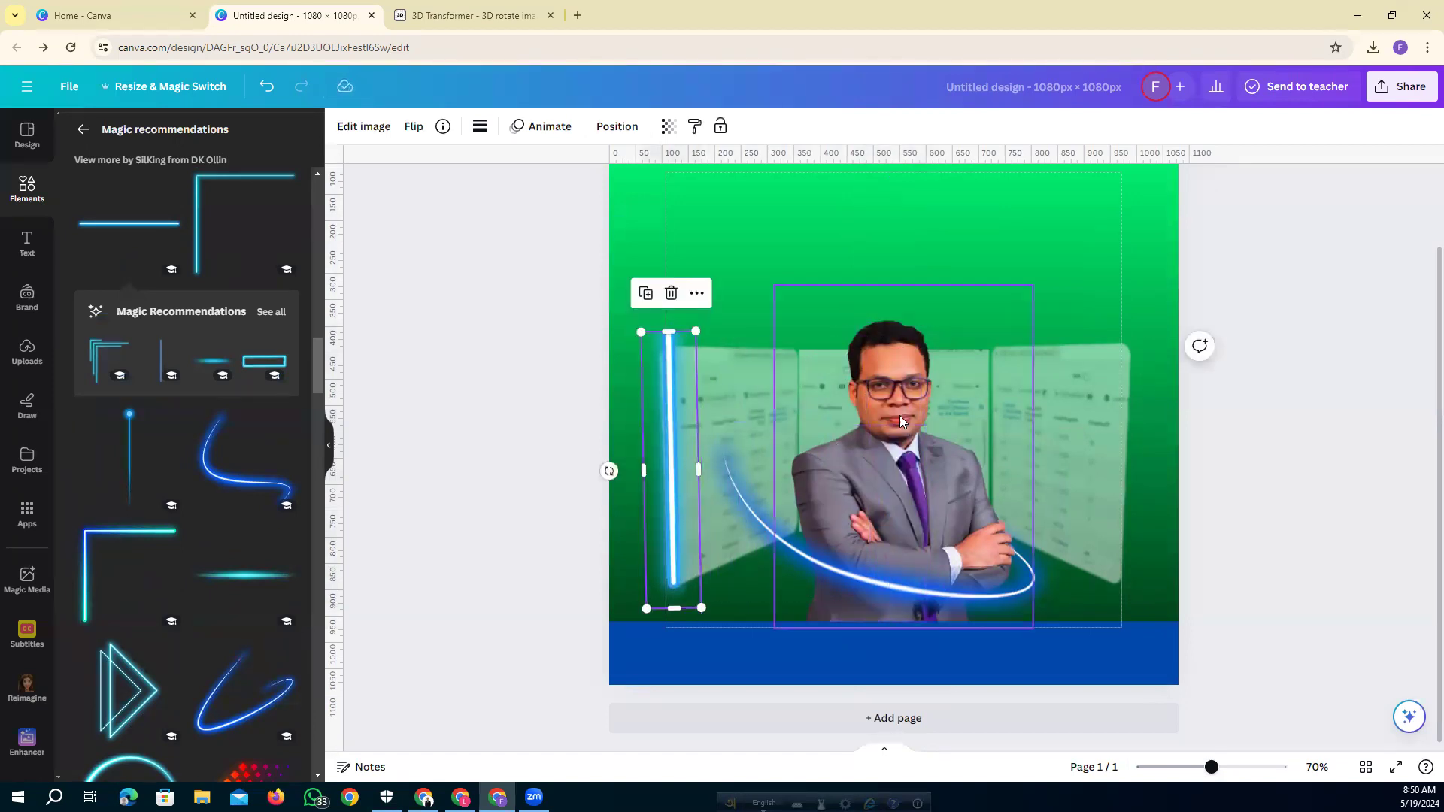
pyautogui.click(890, 369)
pyautogui.click(877, 248)
pyautogui.moveTo(927, 406); pyautogui.dragTo(964, 300)
pyautogui.moveTo(964, 181); pyautogui.dragTo(988, 383)
pyautogui.moveTo(837, 454); pyautogui.dragTo(990, 454)
pyautogui.moveTo(1053, 522); pyautogui.dragTo(1052, 497)
pyautogui.moveTo(1036, 418); pyautogui.dragTo(975, 517)
pyautogui.click(1243, 391)
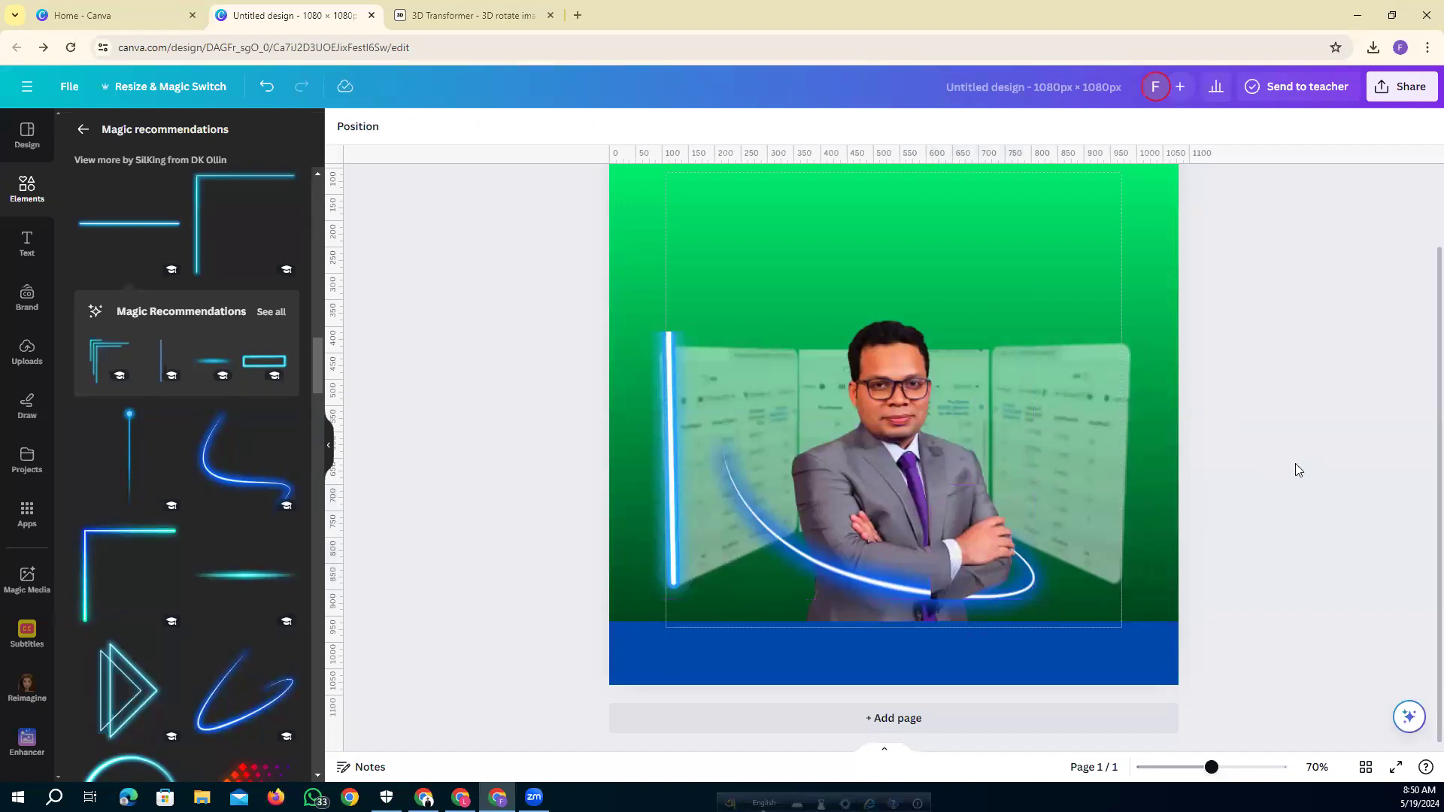
pyautogui.moveTo(949, 556); pyautogui.dragTo(1260, 413)
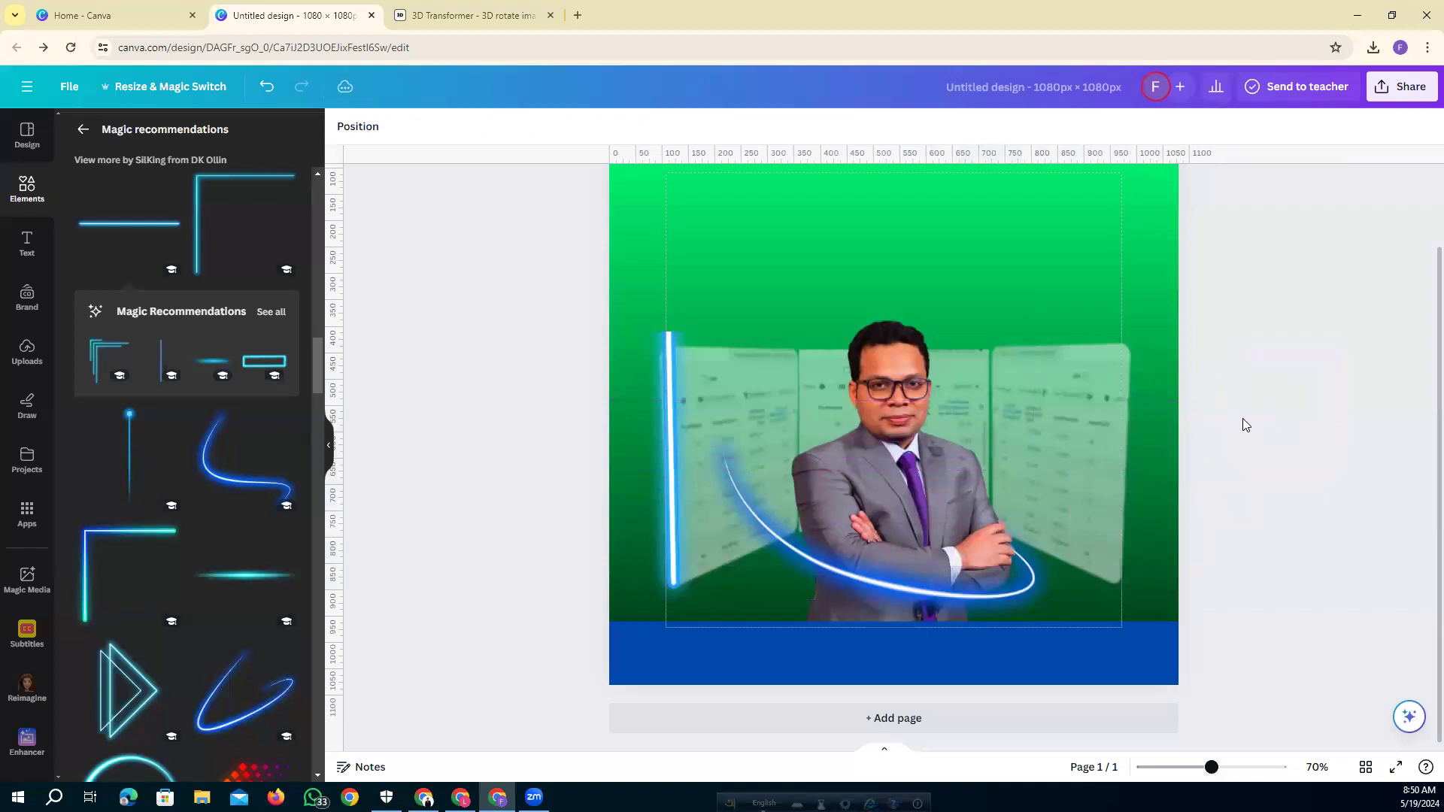
# Rotate the vertical neon line slightly and shorten it at both ends to match the left panel's outer edge.
pyautogui.click(673, 456)
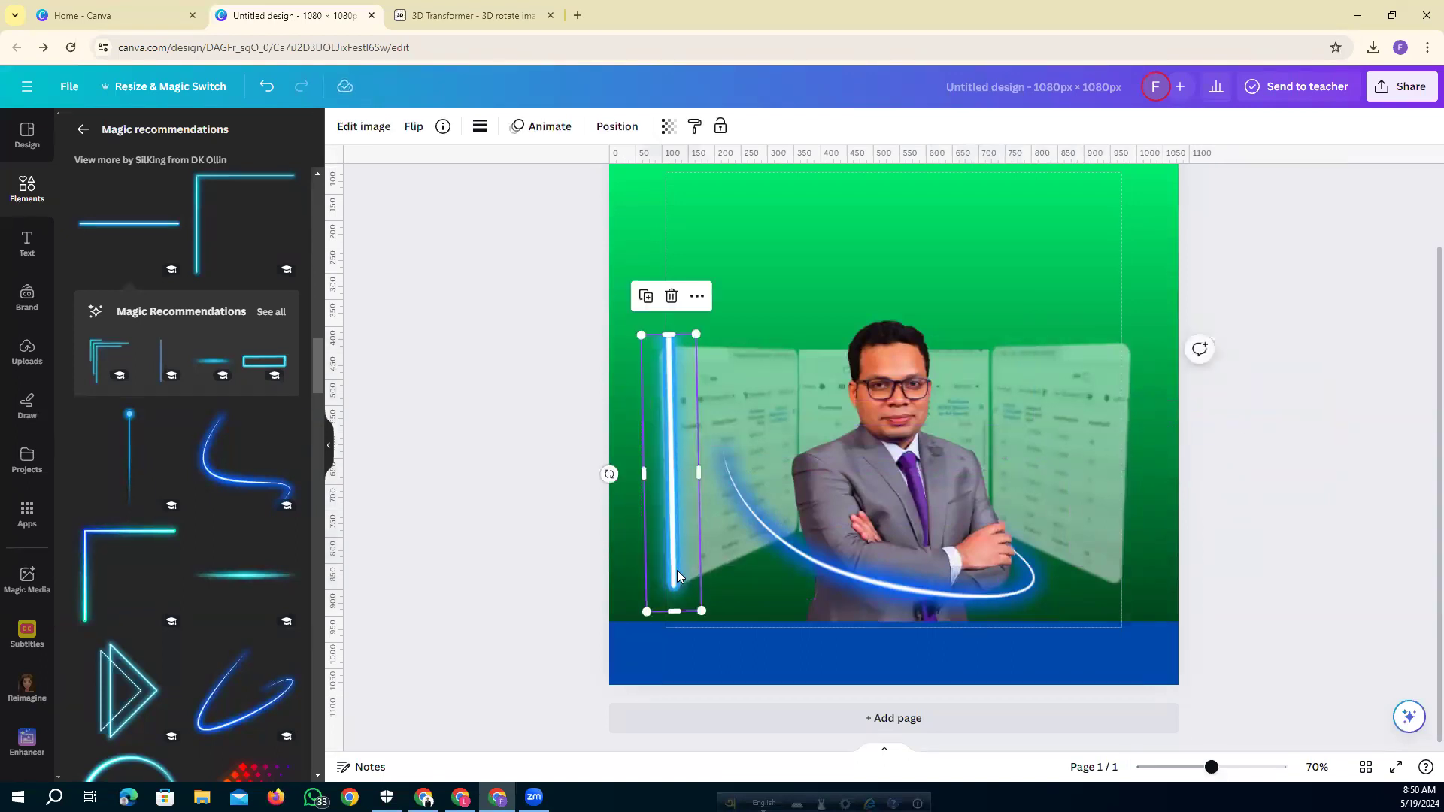
pyautogui.moveTo(610, 474); pyautogui.dragTo(608, 478)
pyautogui.moveTo(666, 334); pyautogui.dragTo(667, 347)
pyautogui.moveTo(679, 610); pyautogui.dragTo(674, 583)
pyautogui.click(485, 441)
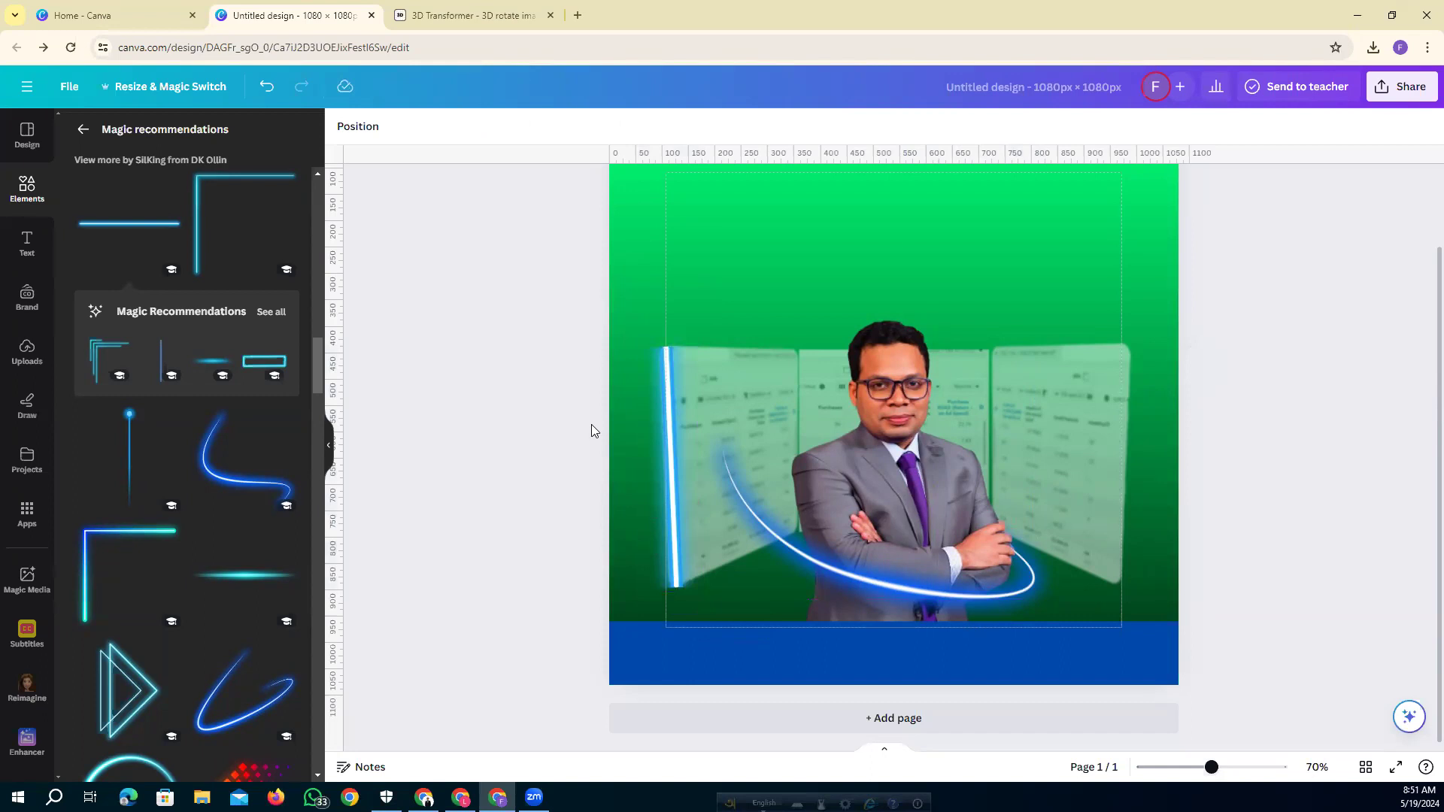
# Fine-tune the neon line's tilt and shift it outward onto the left panel's outer edge.
pyautogui.click(679, 443)
pyautogui.moveTo(607, 467); pyautogui.dragTo(611, 467)
pyautogui.moveTo(681, 434); pyautogui.dragTo(669, 424)
pyautogui.click(445, 309)
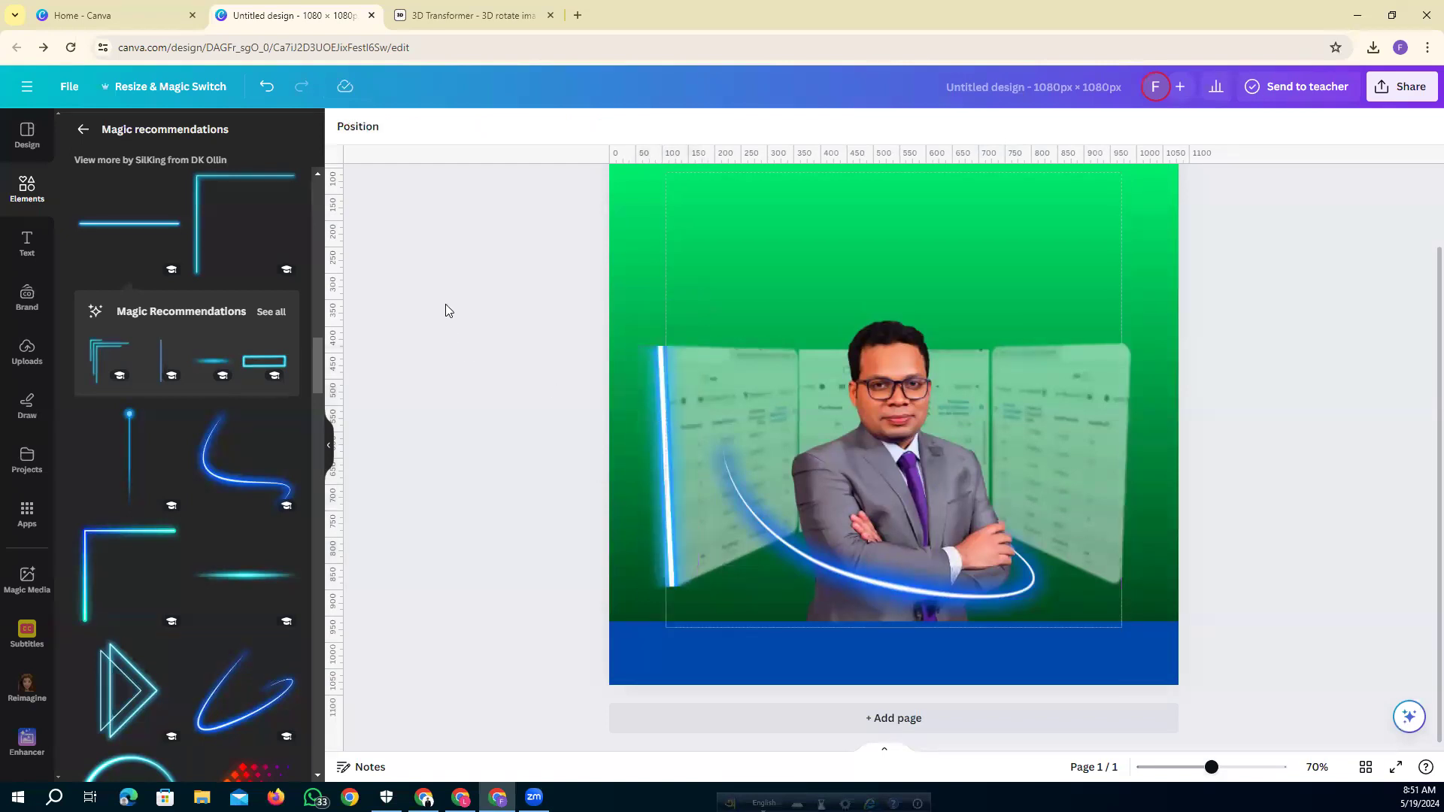
# Move the neon line's layer behind the panels, directly above the green background.
pyautogui.click(358, 125)
pyautogui.moveTo(97, 235); pyautogui.dragTo(81, 573)
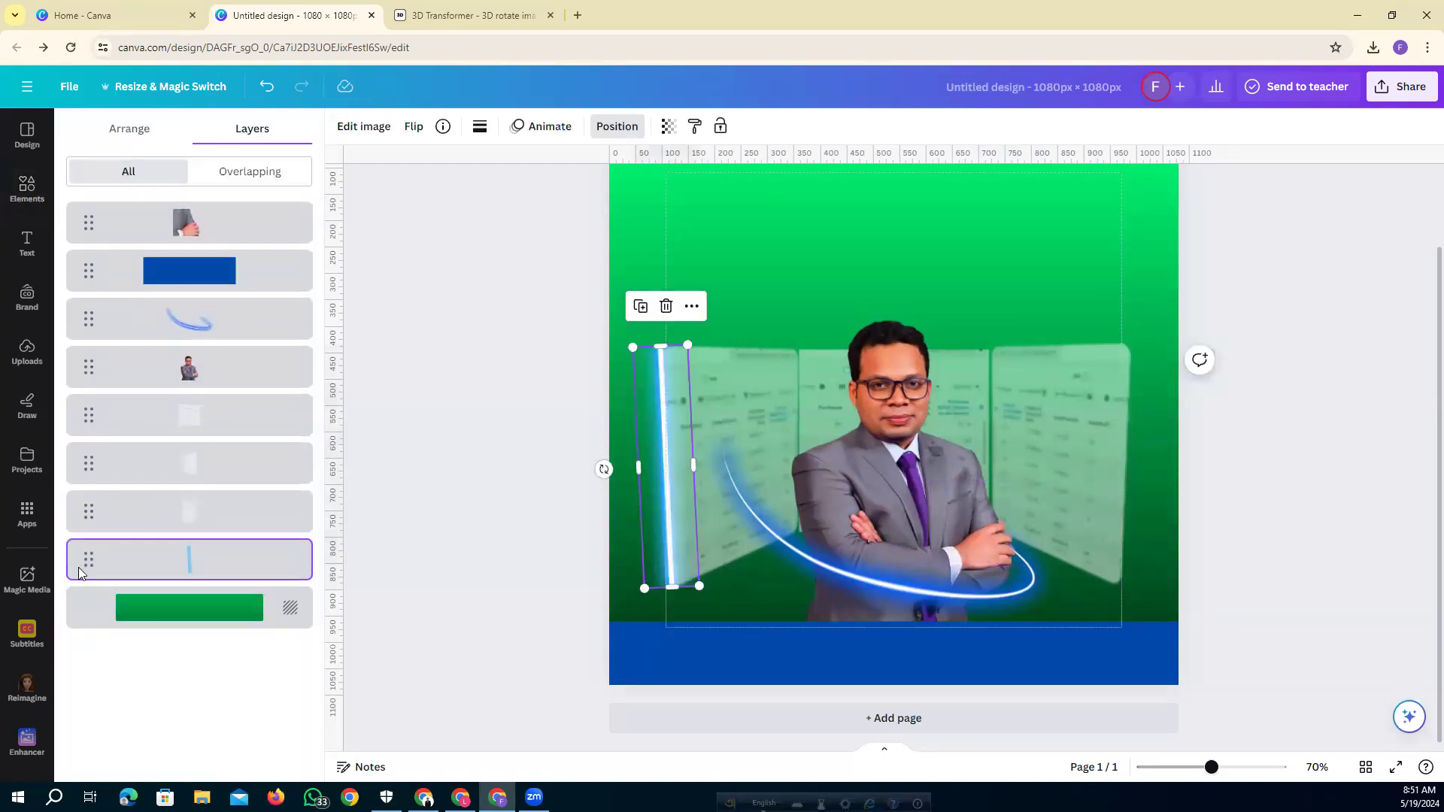
pyautogui.click(654, 457)
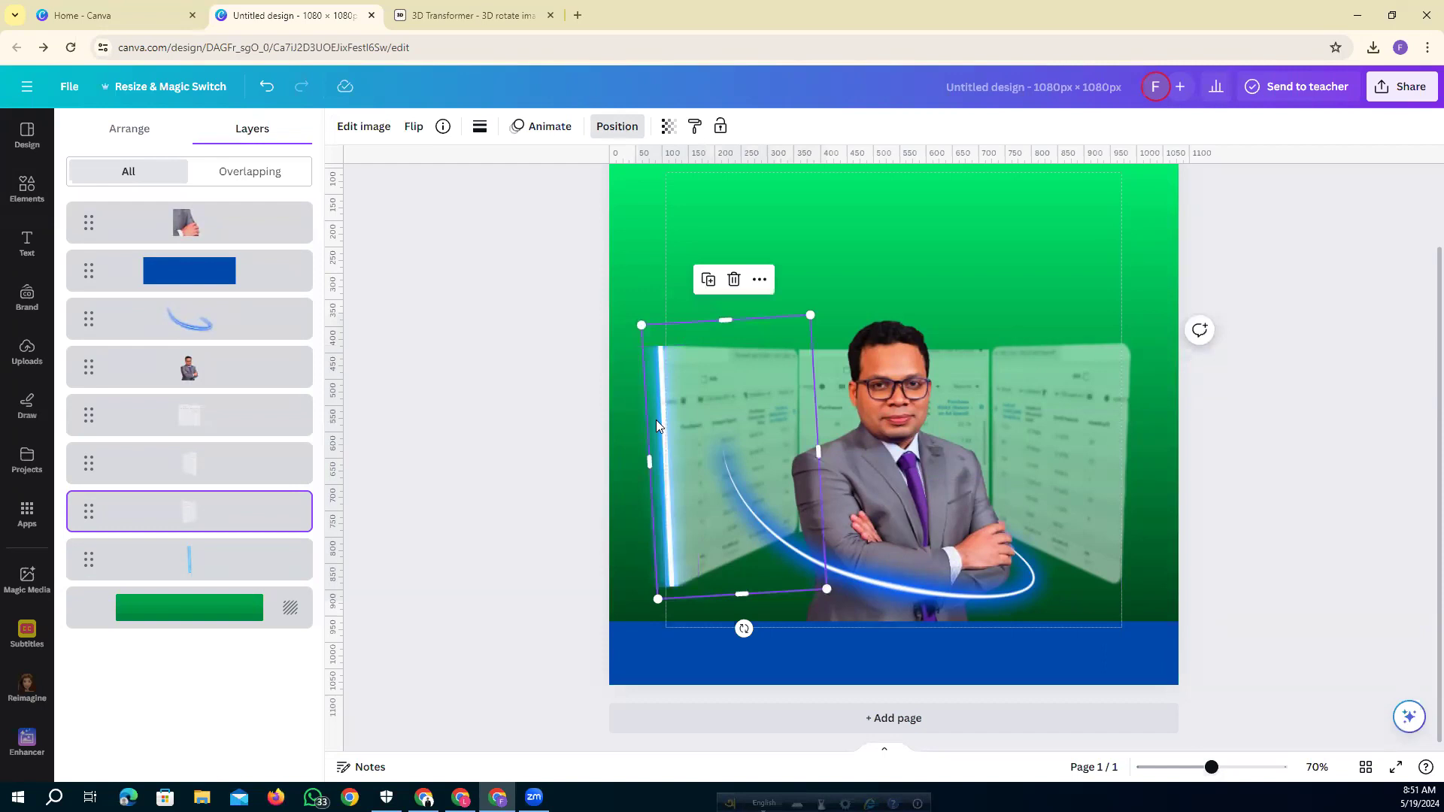
# Nudge the neon line toward the left panel and crop away the inner half of its glow.
pyautogui.click(632, 422)
pyautogui.click(645, 420)
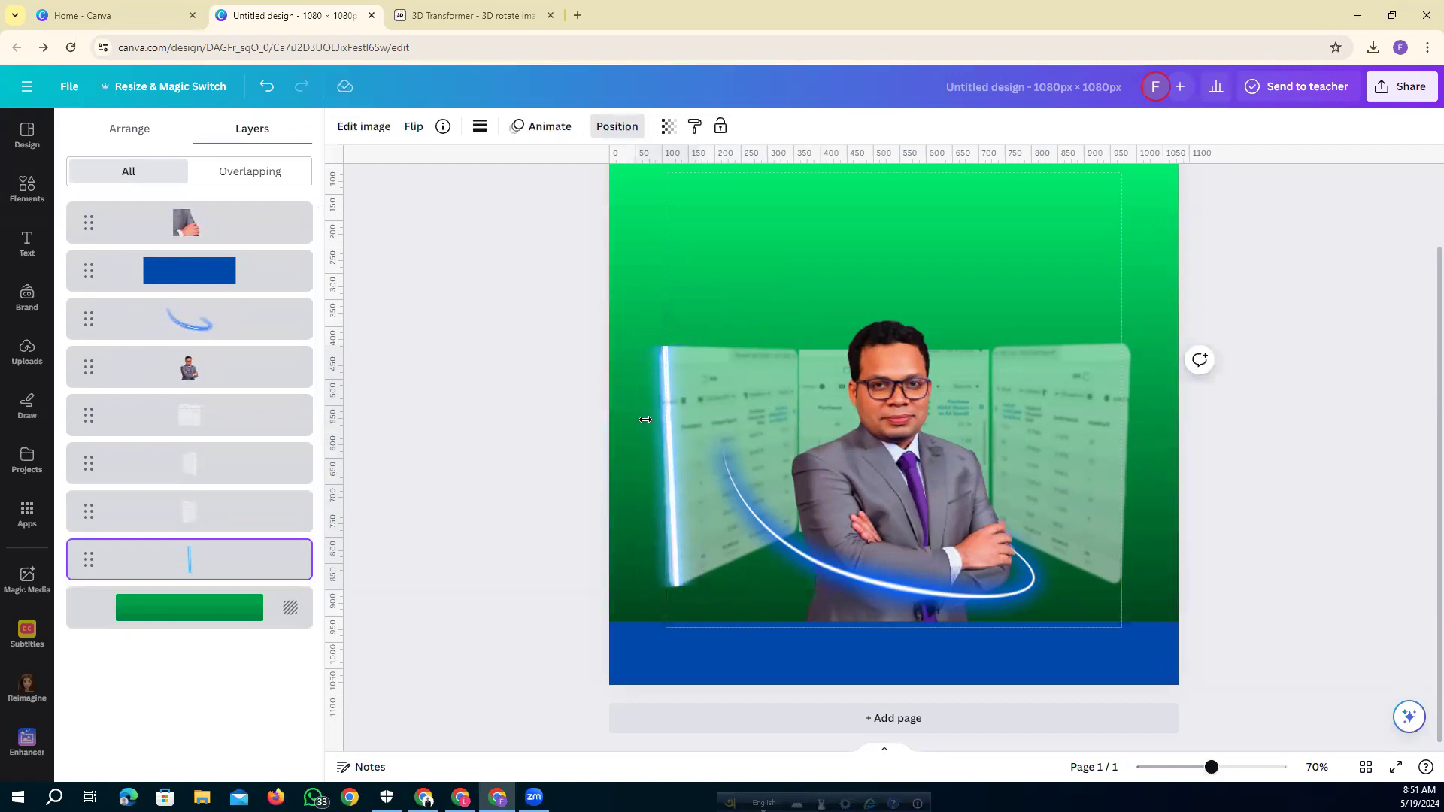
pyautogui.moveTo(698, 463); pyautogui.dragTo(667, 460)
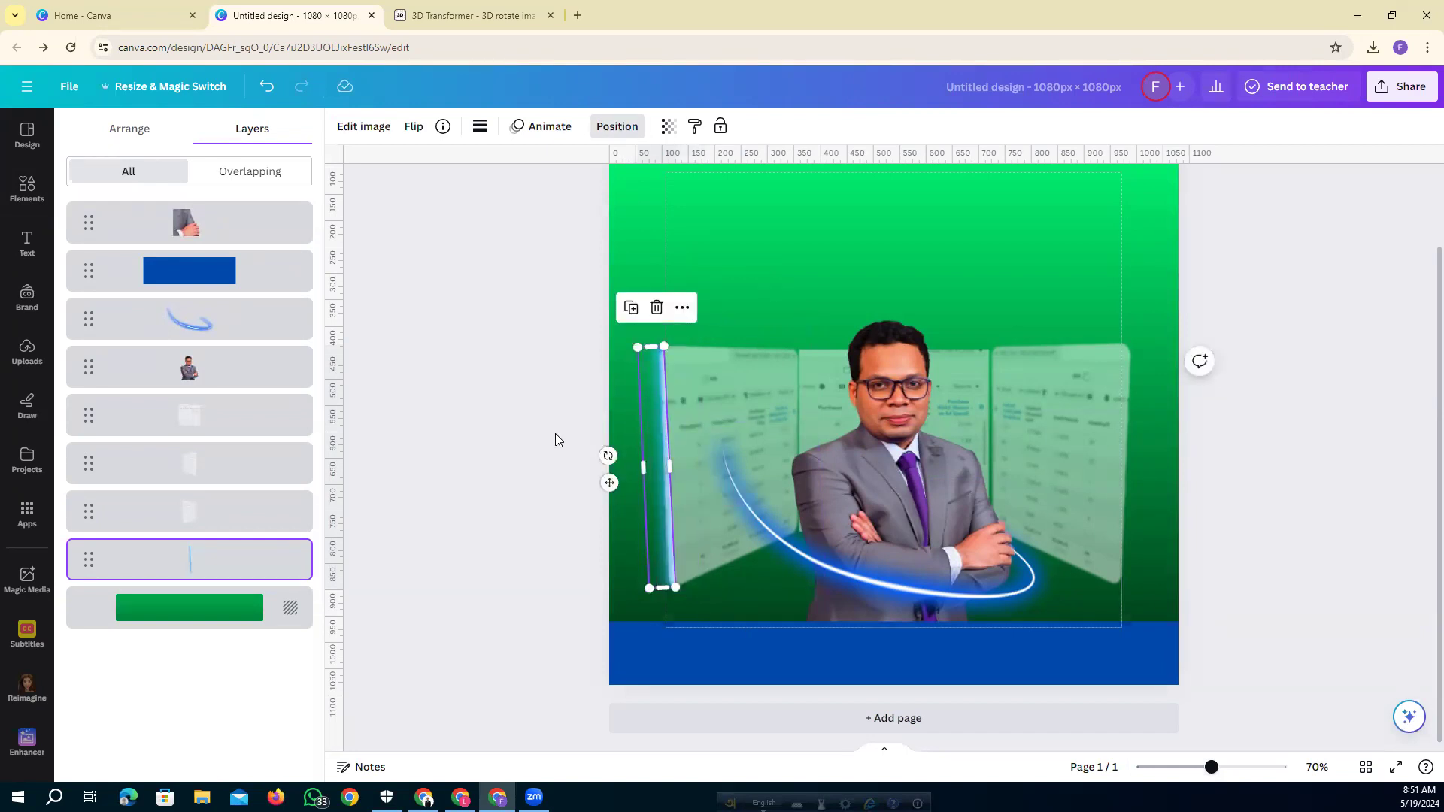
pyautogui.click(552, 433)
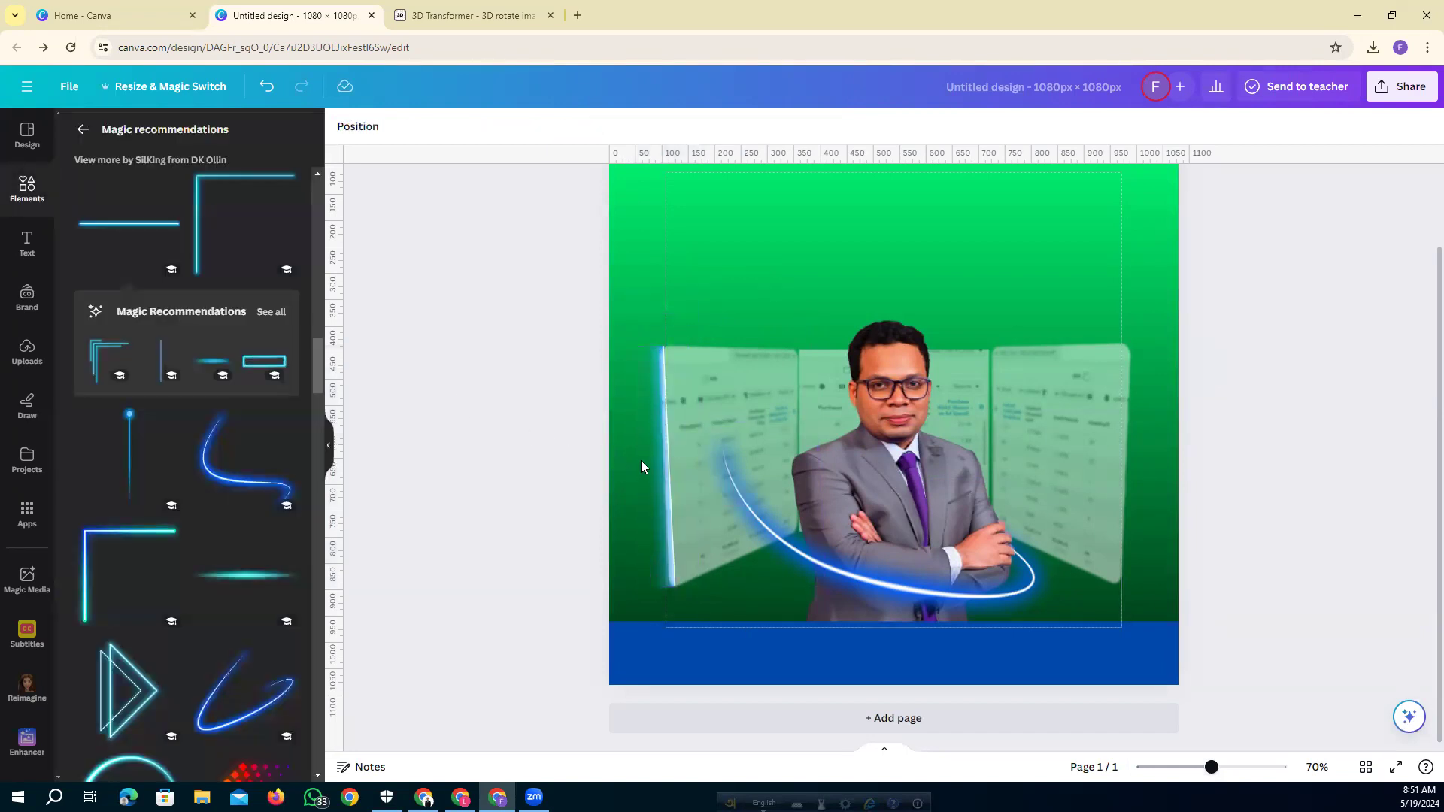
# Place a mirrored copy of the neon line along the right panel's outer edge.
pyautogui.click(631, 492)
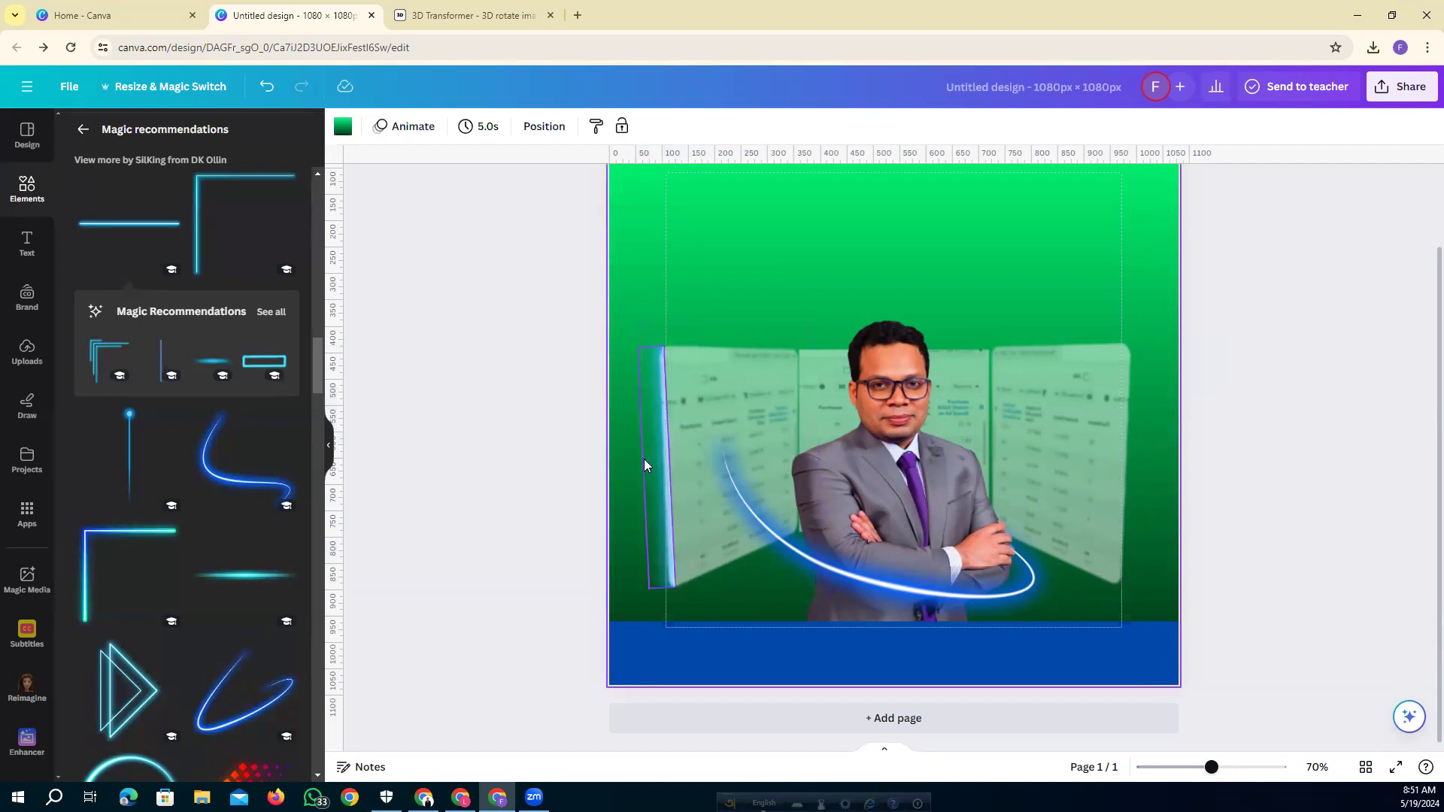
pyautogui.click(644, 460)
pyautogui.moveTo(671, 490); pyautogui.dragTo(1175, 459)
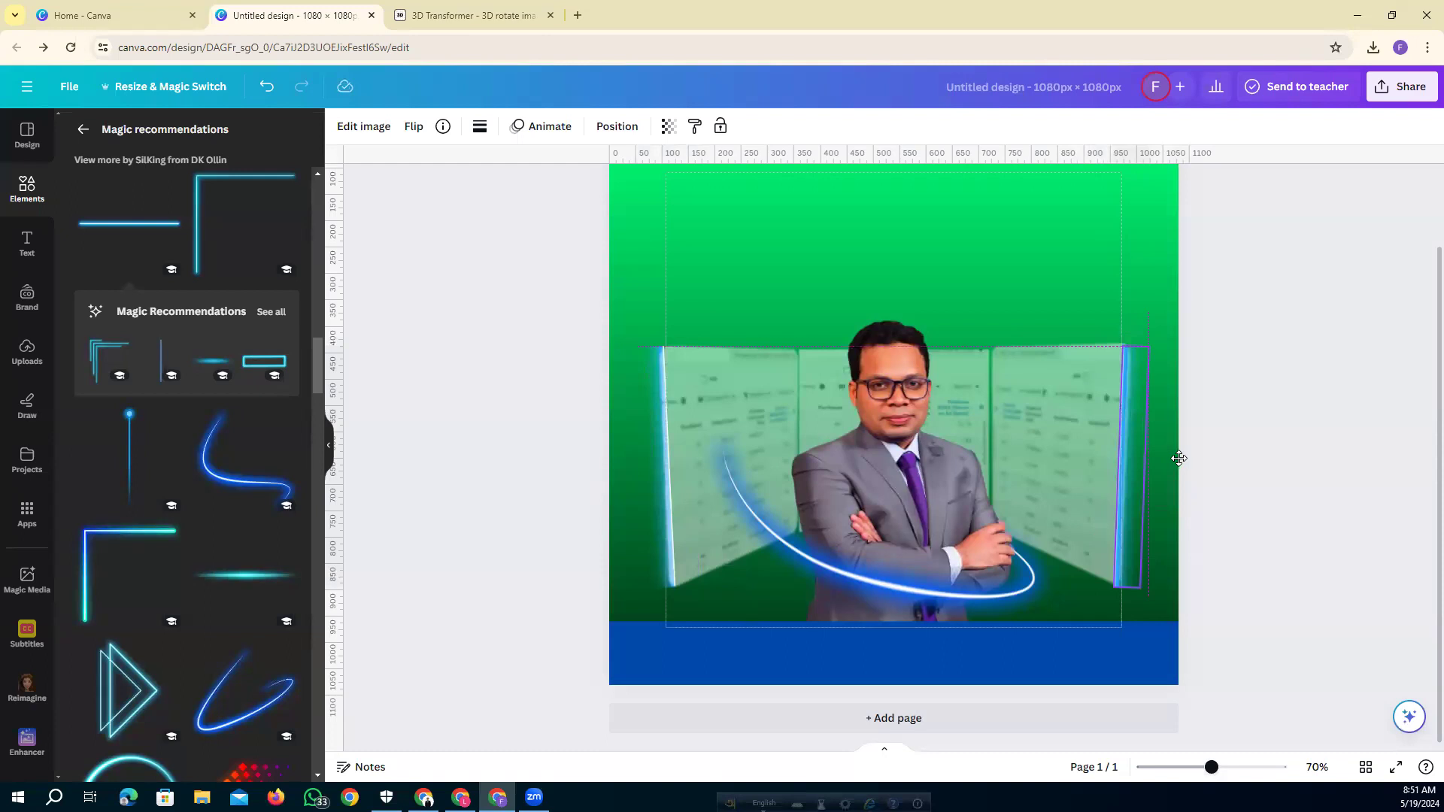
pyautogui.moveTo(1180, 458); pyautogui.dragTo(1179, 456)
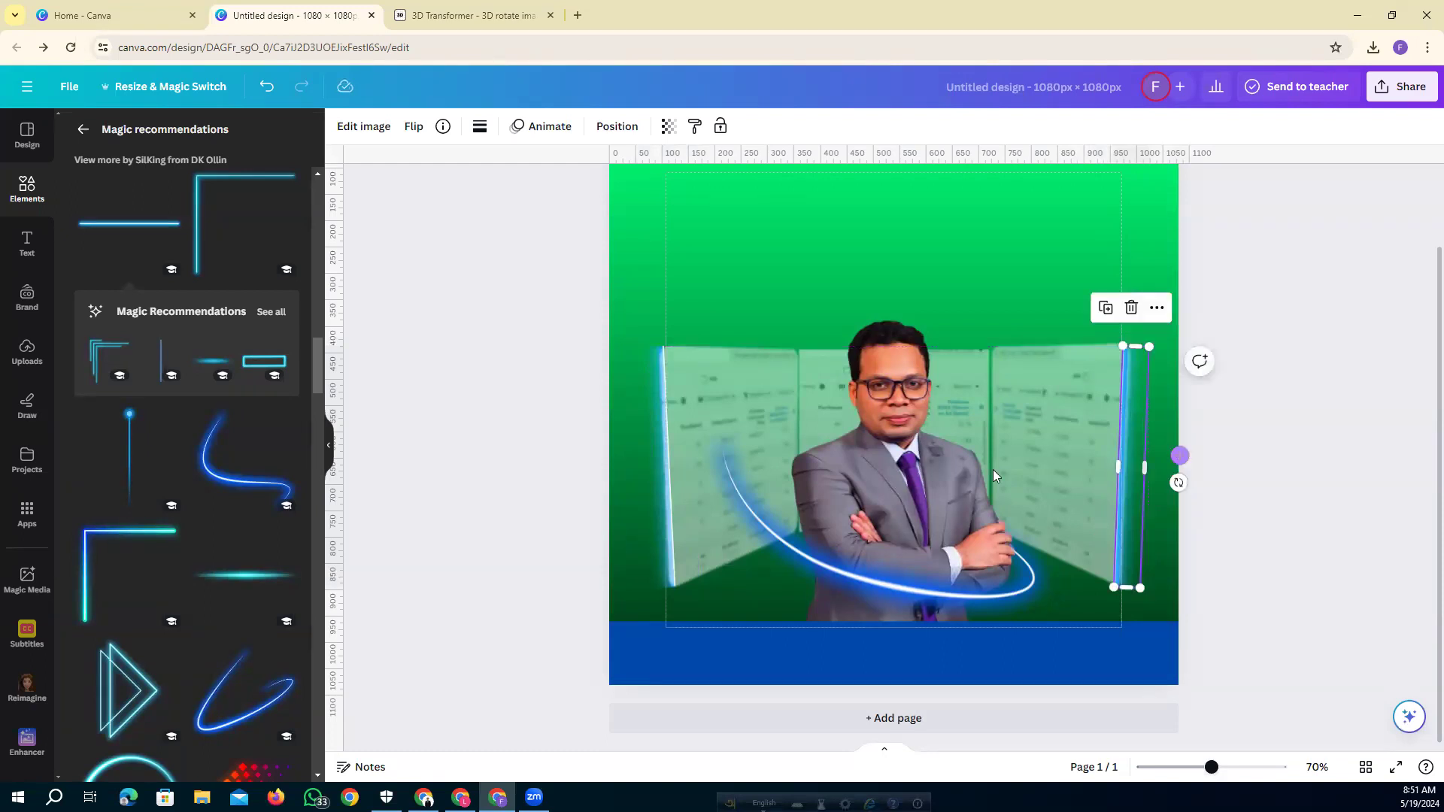
# Nudge the left neon line slightly outward from the left panel's edge.
pyautogui.click(645, 522)
pyautogui.press('Left')
pyautogui.press('Left')
pyautogui.press('Left')
pyautogui.press('Left')
pyautogui.press('Left')
pyautogui.press('Left')
pyautogui.press('Left')
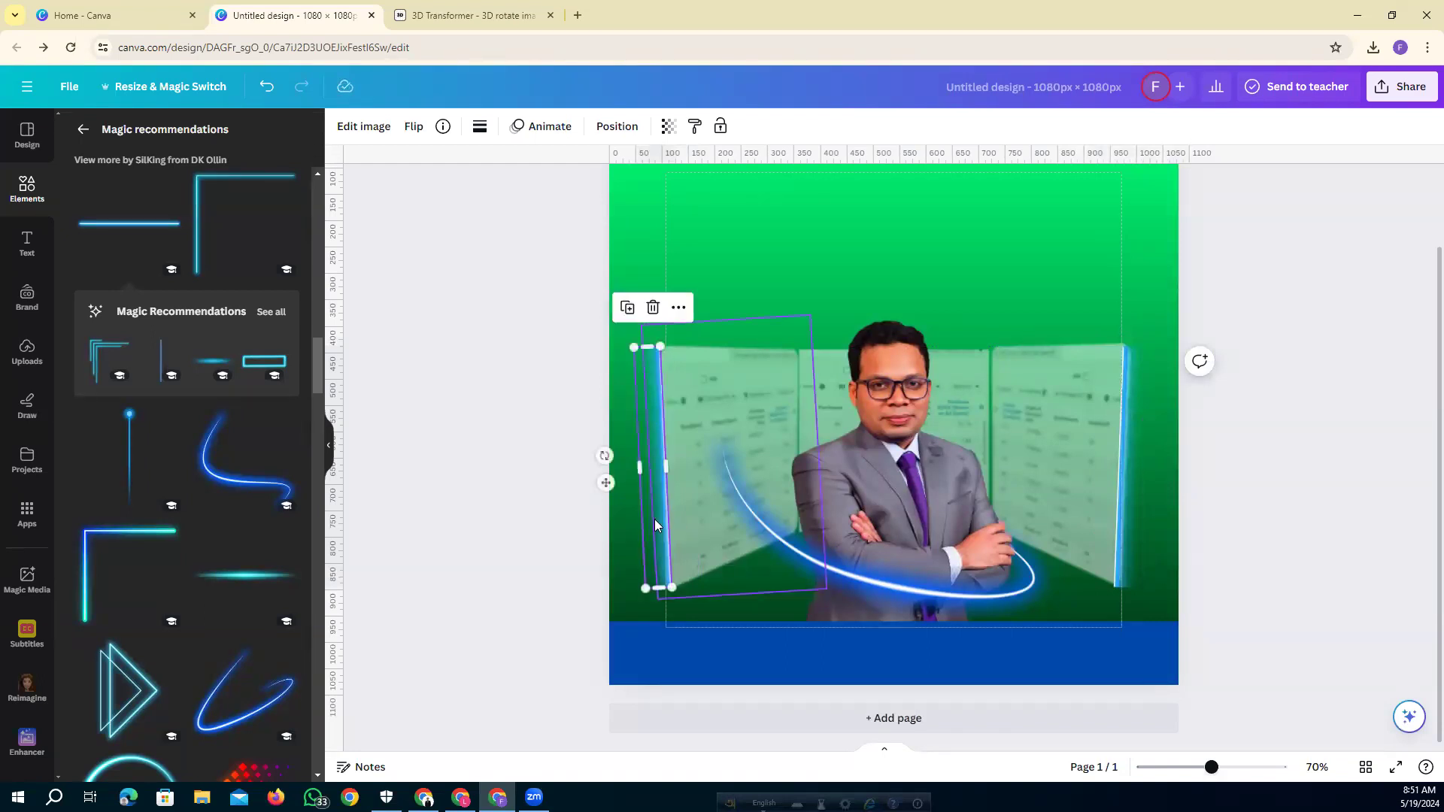
# Crop the left neon line down to its soft outer glow and align it with the panel's outer edge.
pyautogui.click(644, 497)
pyautogui.moveTo(667, 467); pyautogui.dragTo(644, 475)
pyautogui.click(546, 454)
pyautogui.click(647, 482)
pyautogui.press('Right')
pyautogui.press('Right')
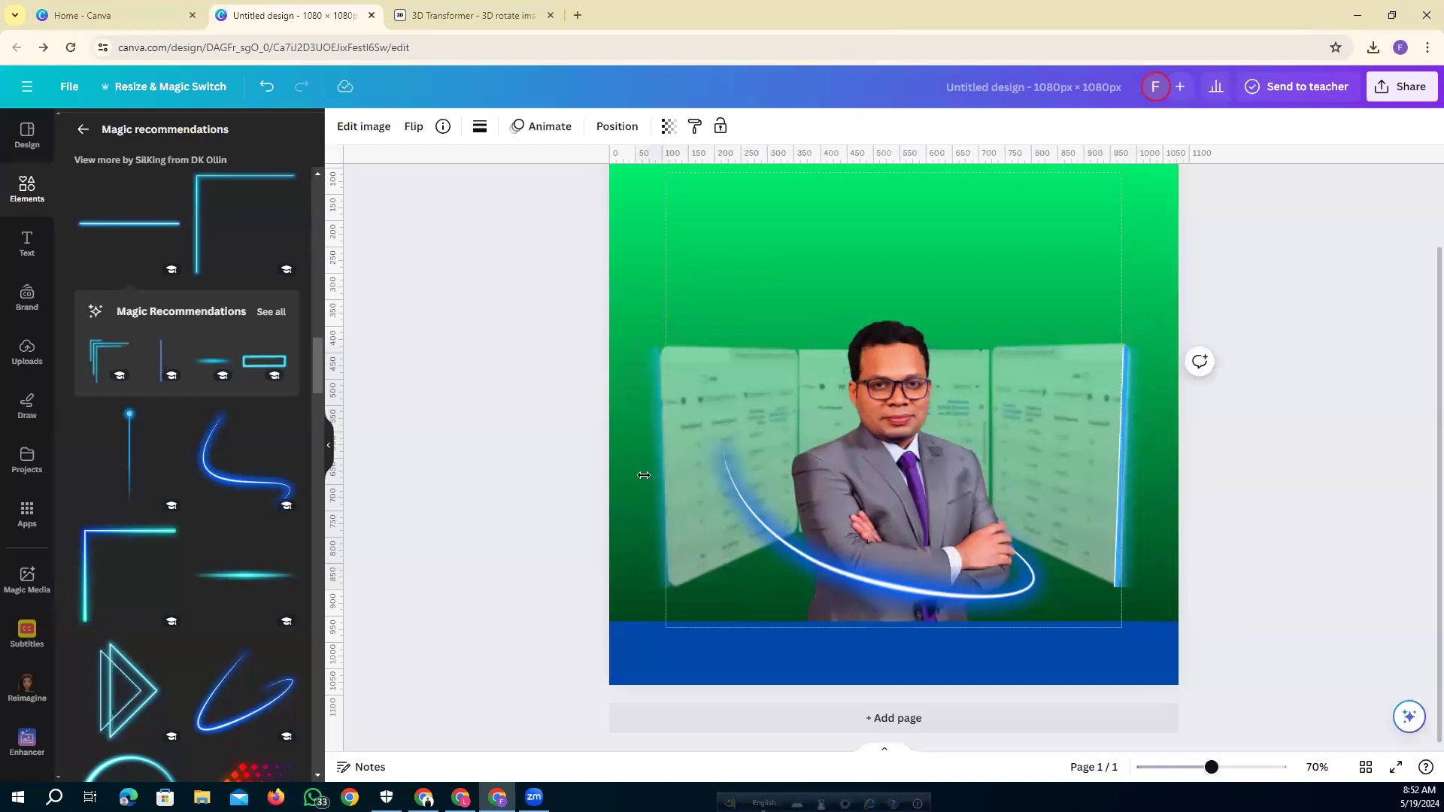
pyautogui.press('Left')
pyautogui.click(489, 447)
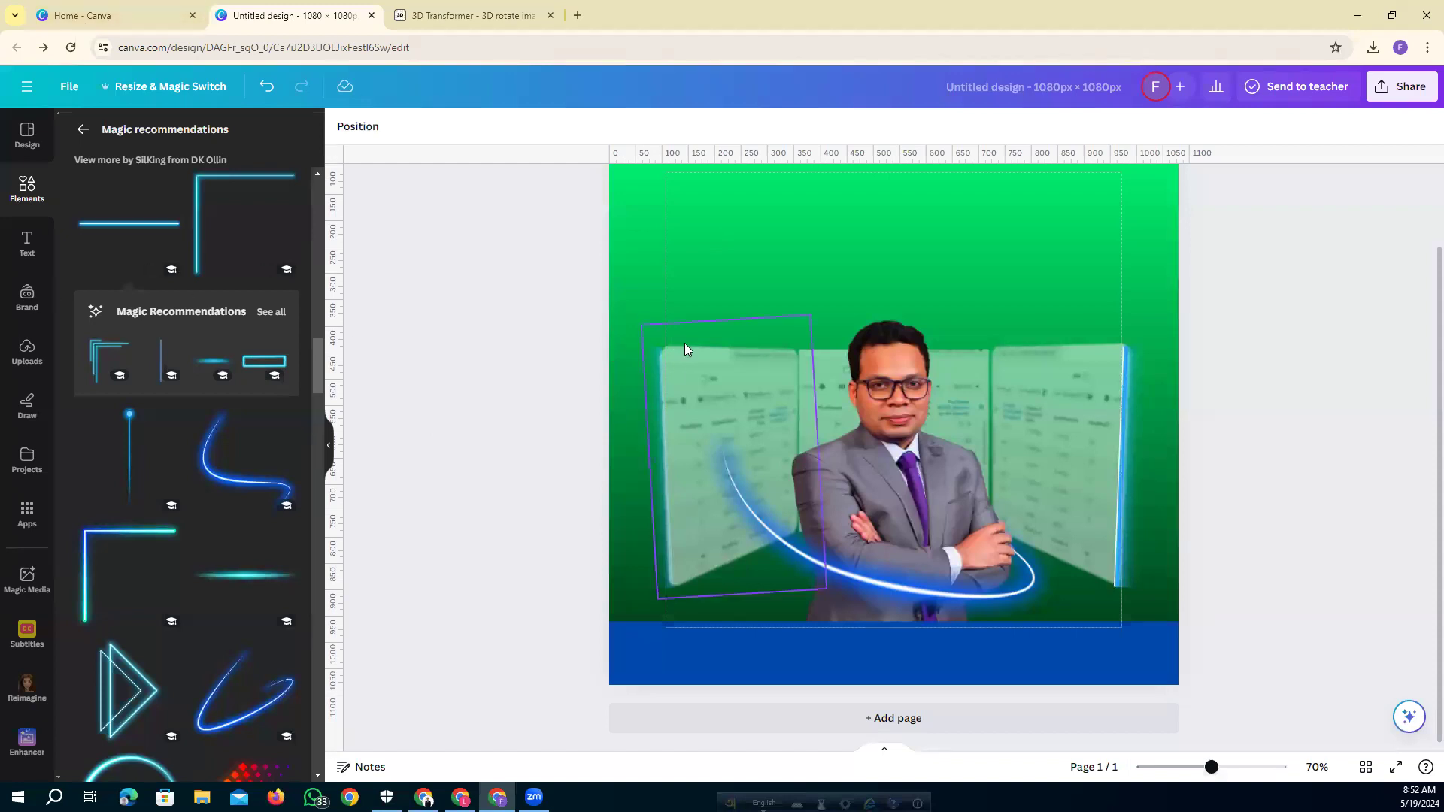
# Delete the neon line copy at the right panel's outer edge.
pyautogui.click(1128, 460)
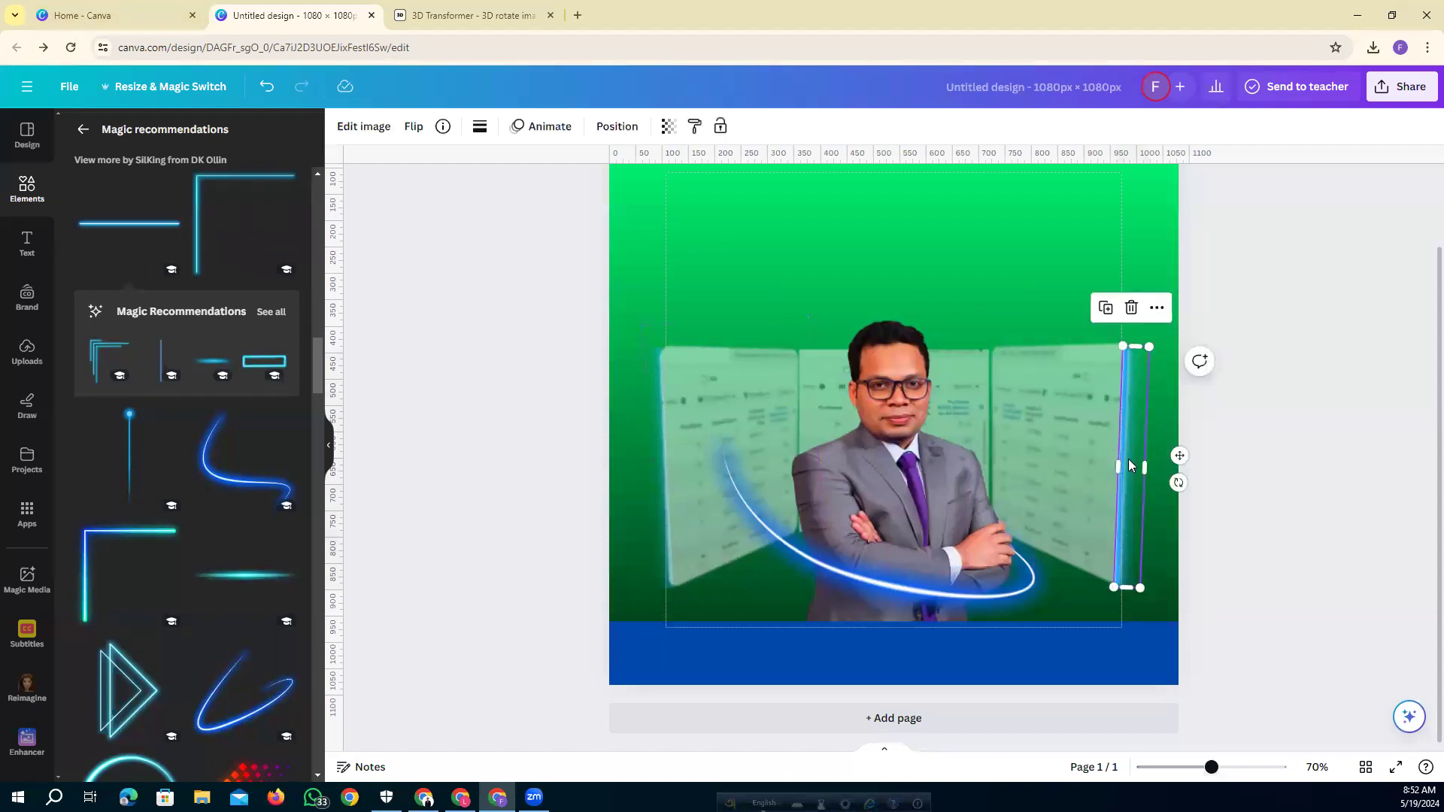
pyautogui.click(1132, 308)
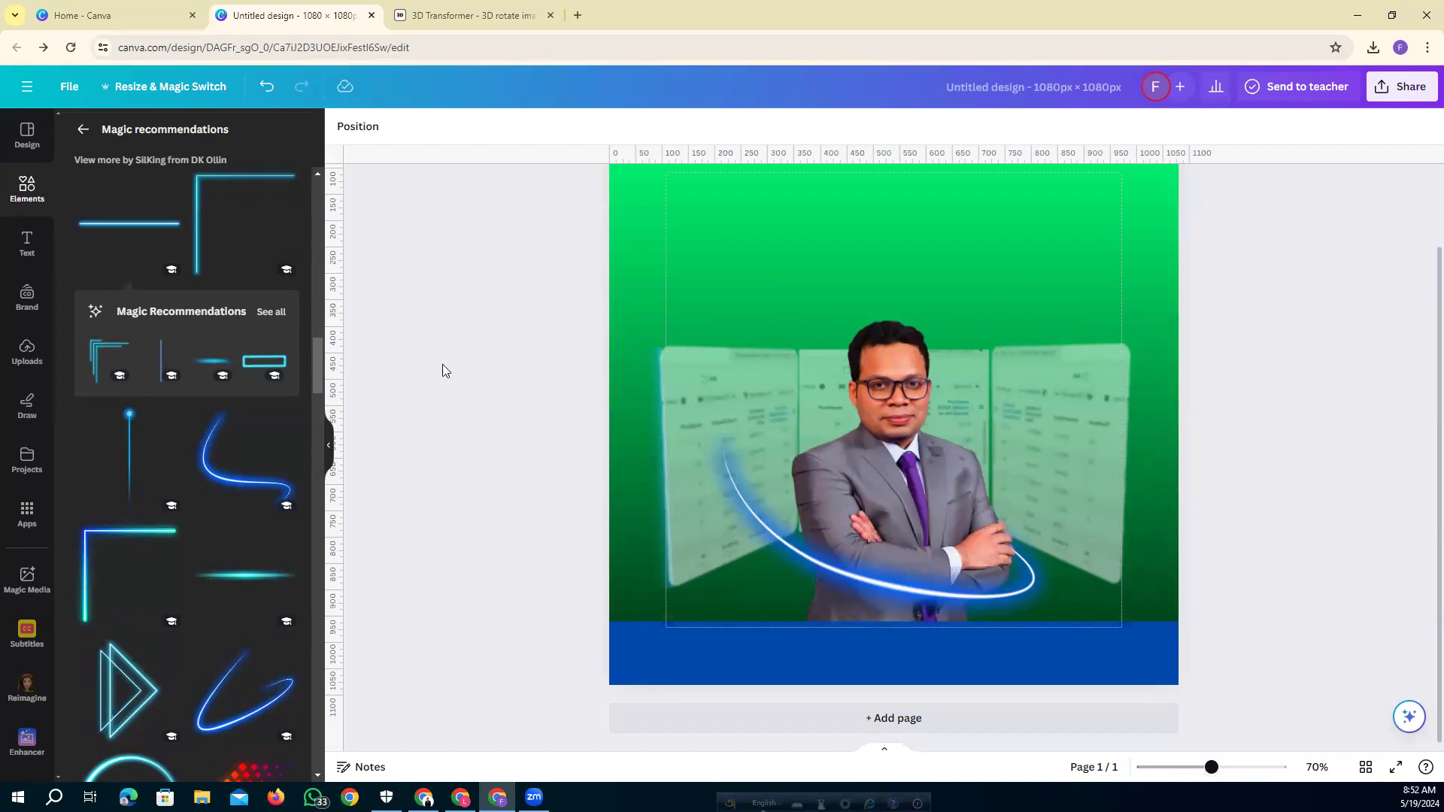
# Check the finished reference post in the other browser window, and add a heading reading "ফ্রি" above the left panel, beside the man's head.
pyautogui.click(460, 797)
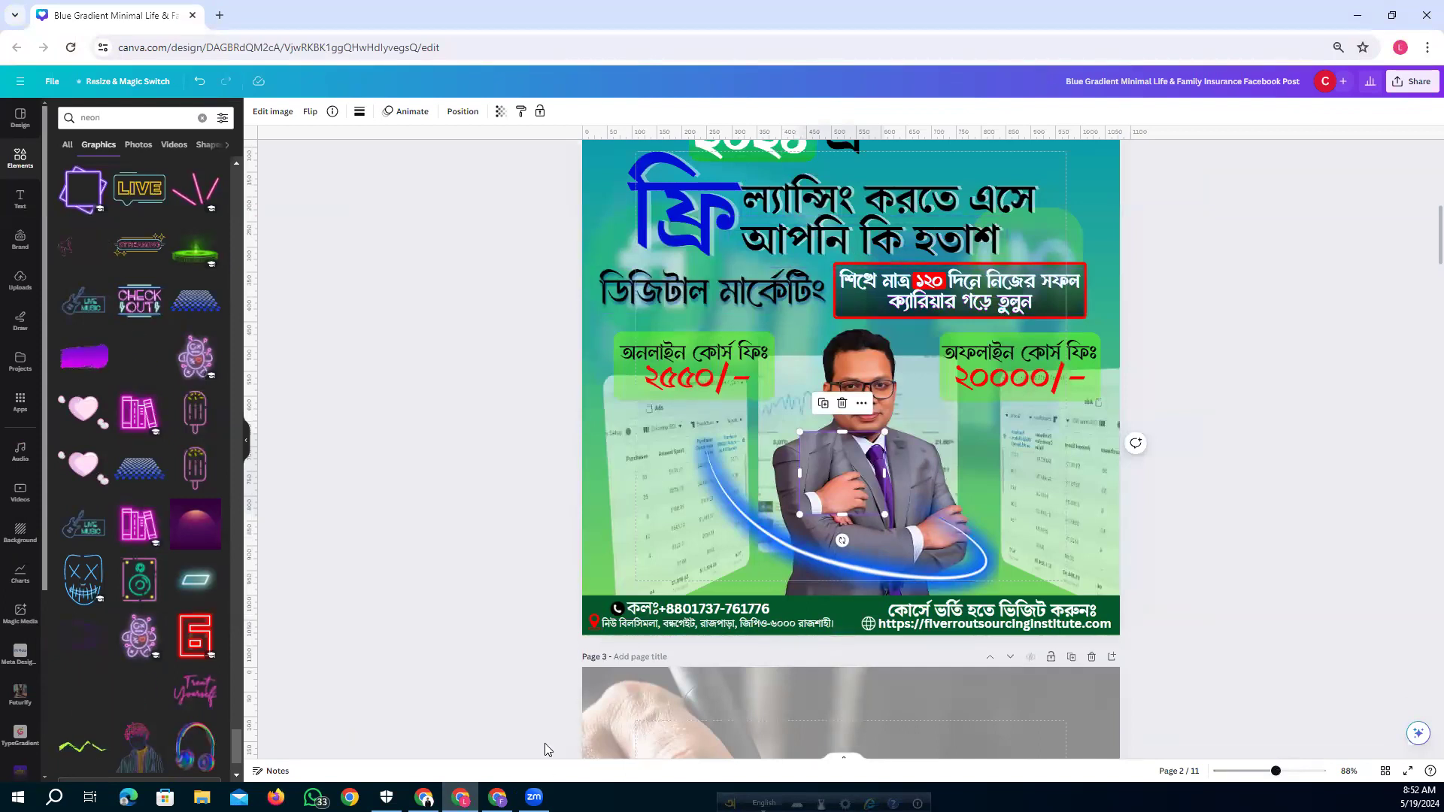
pyautogui.click(497, 798)
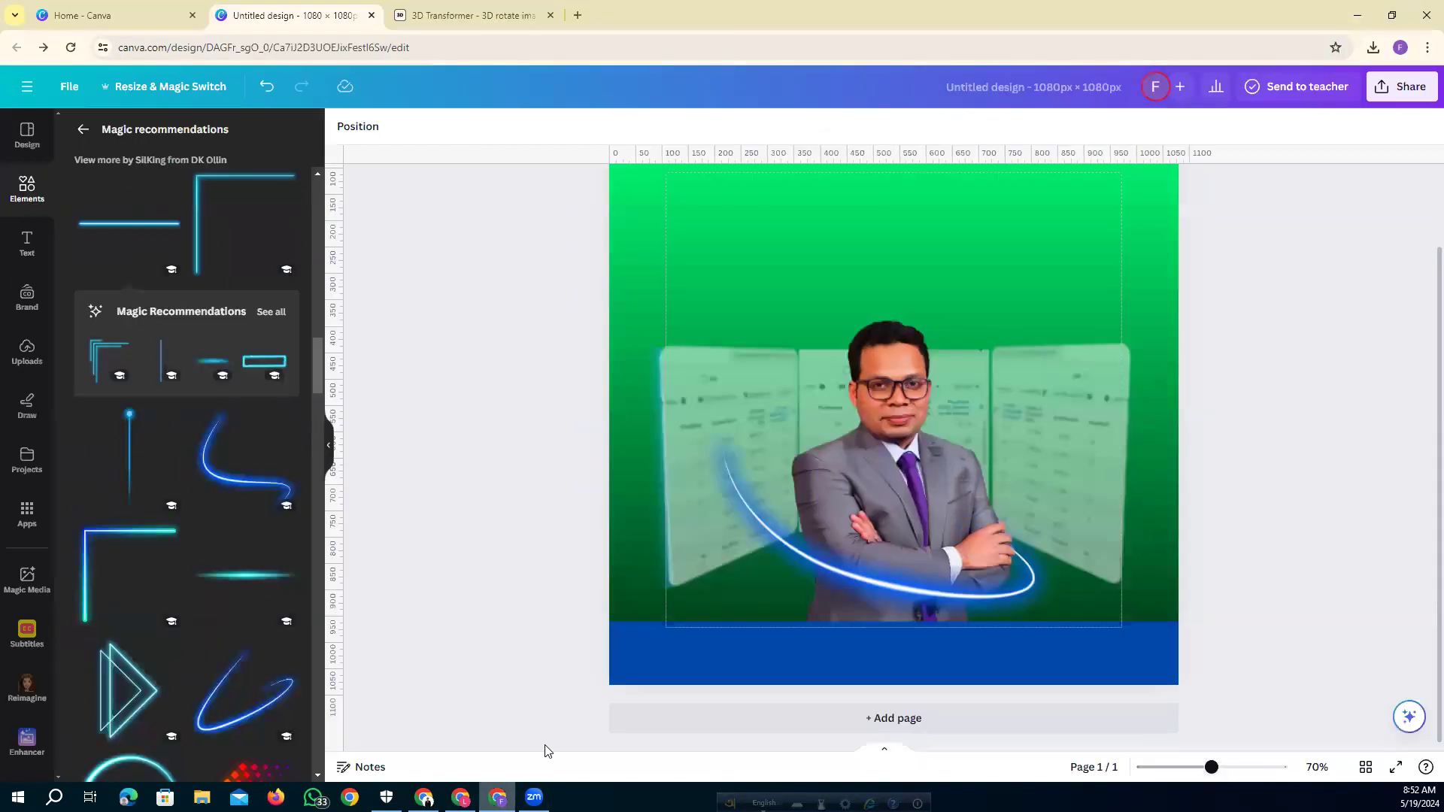
pyautogui.scroll(3, 98, 376)
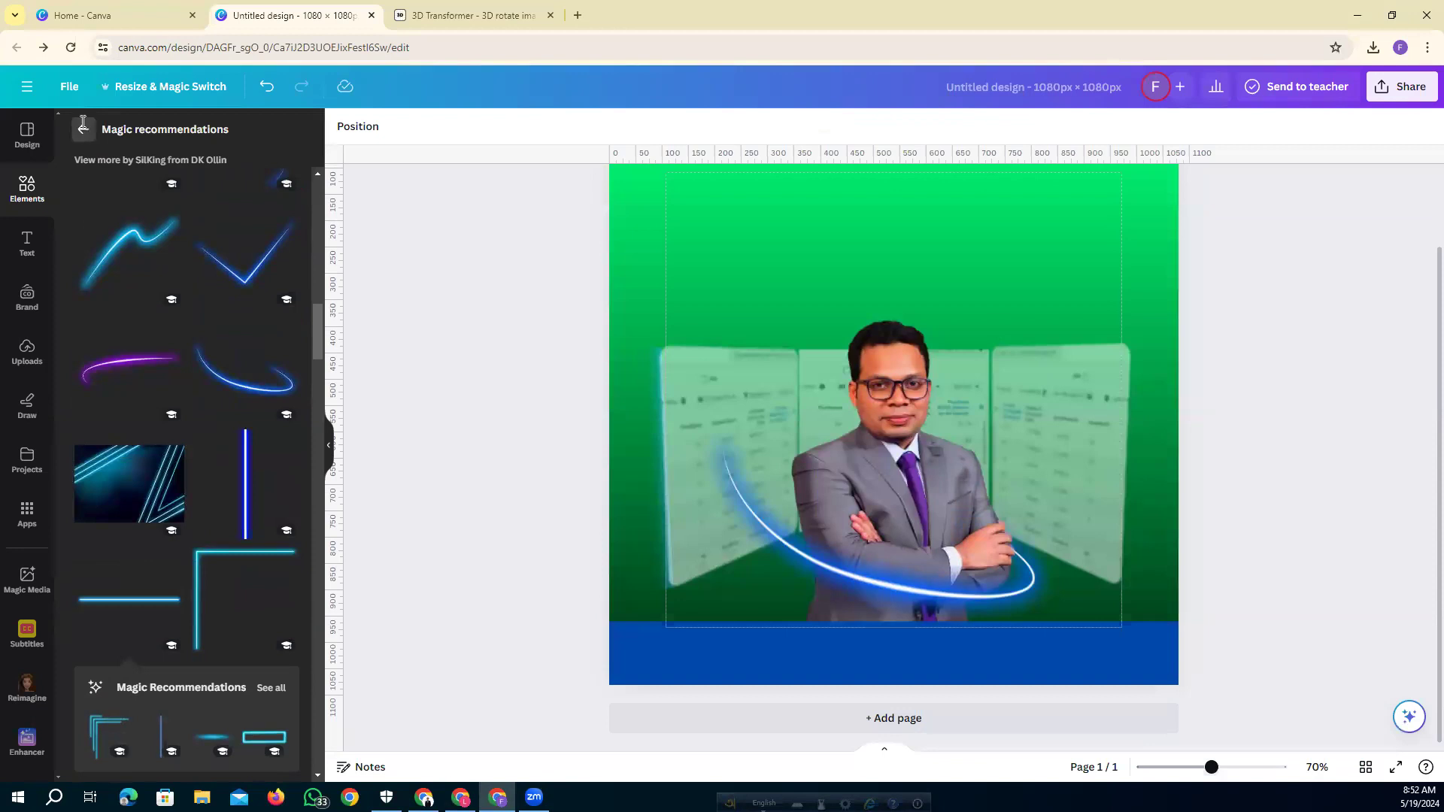
pyautogui.click(83, 129)
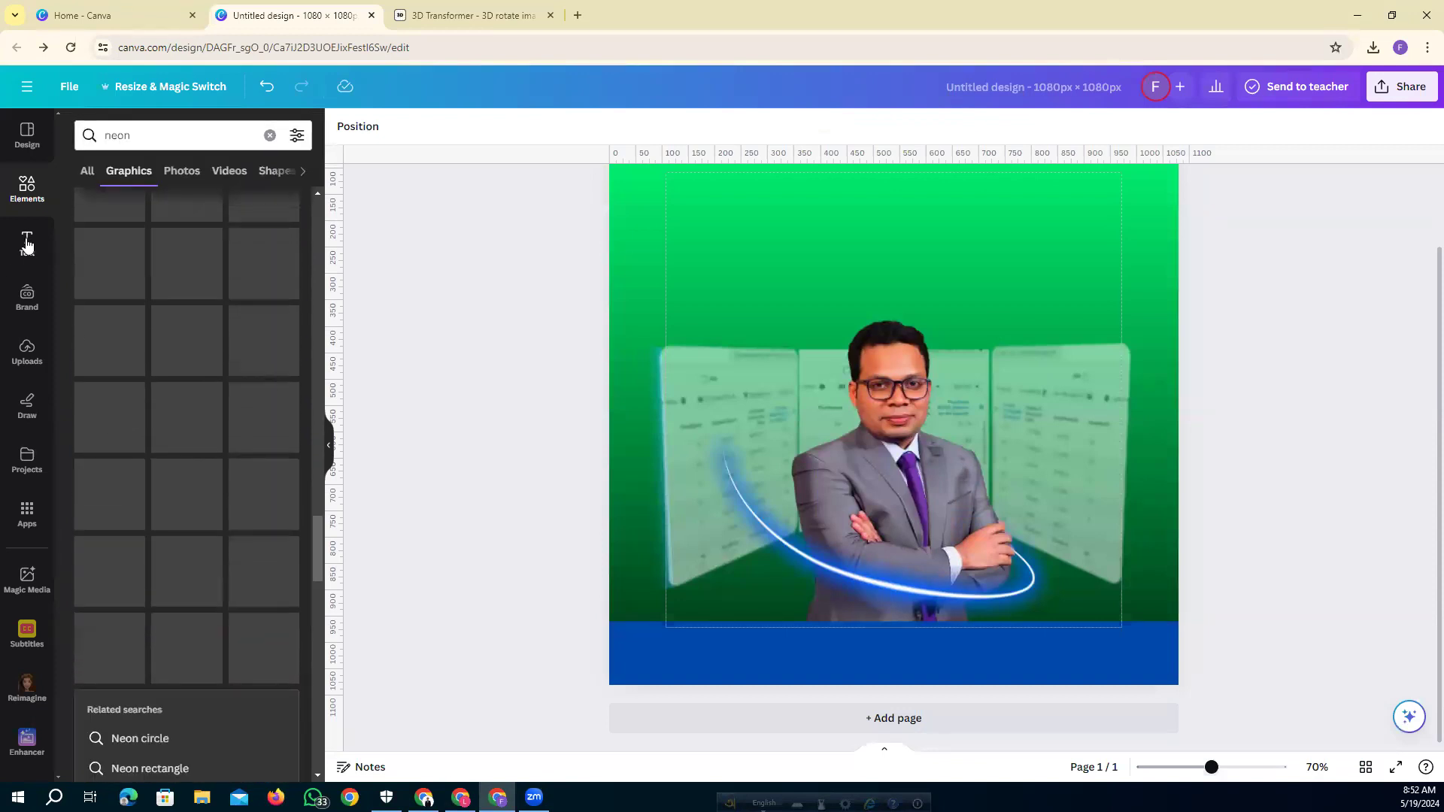
pyautogui.click(27, 243)
pyautogui.click(188, 292)
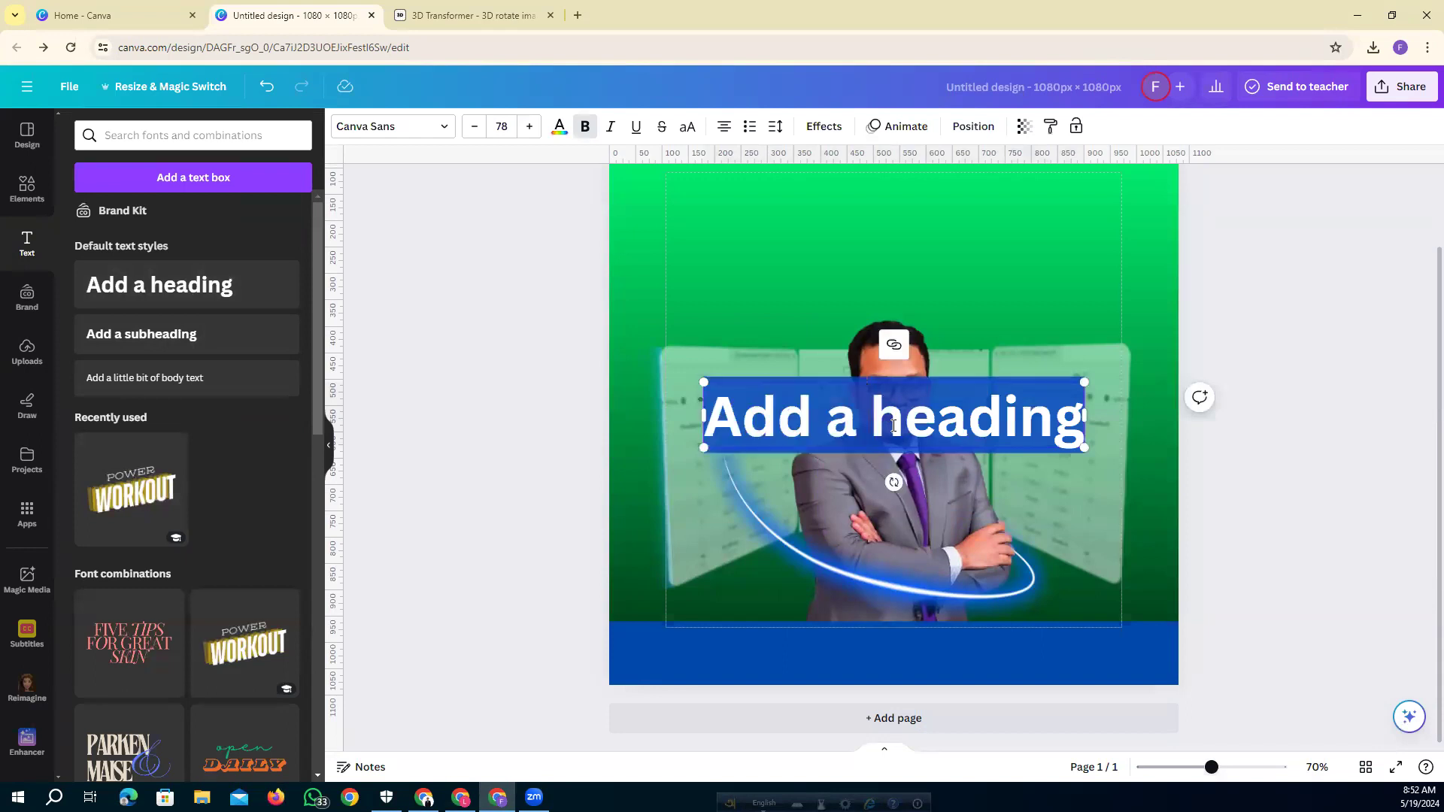
pyautogui.press('F12')
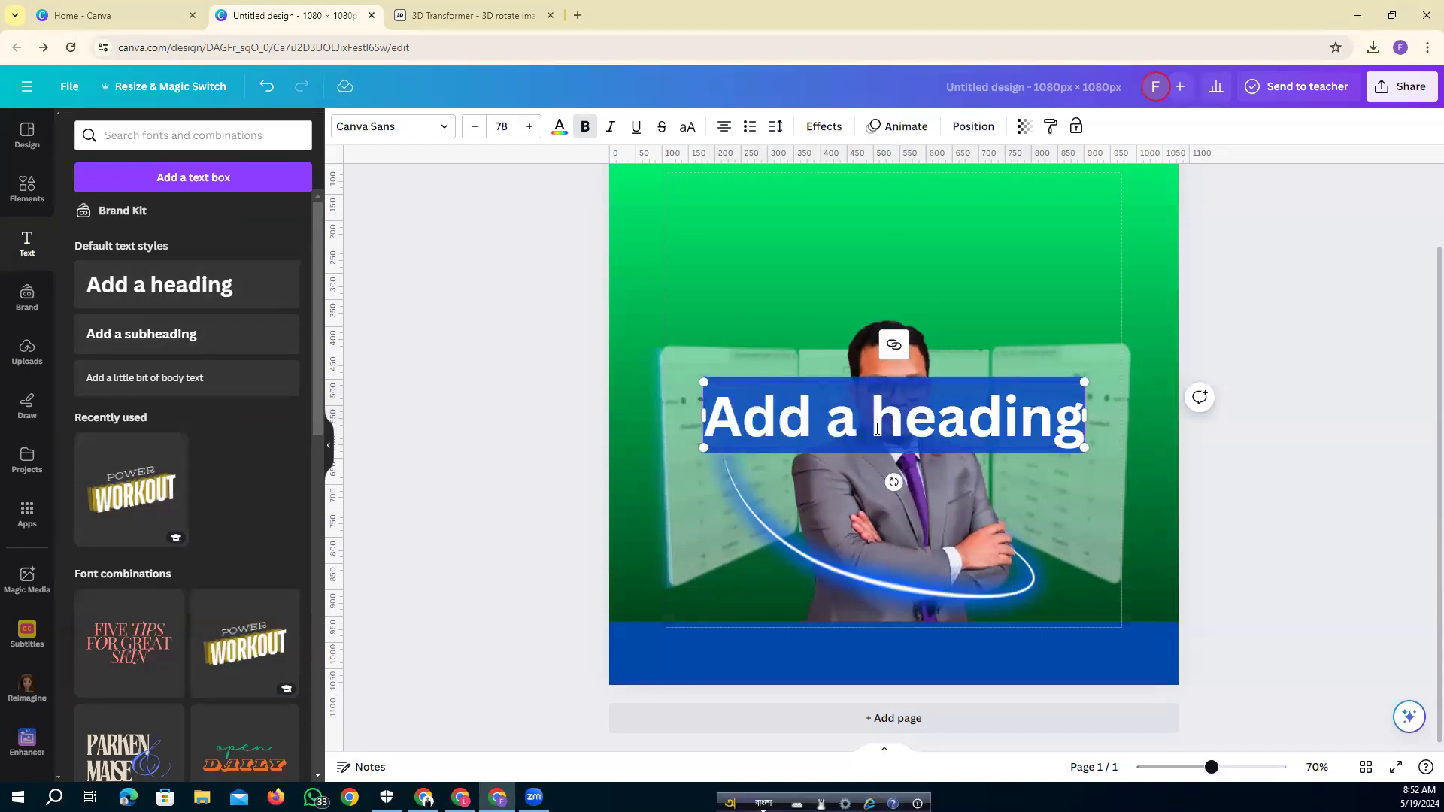
pyautogui.write('ফ')
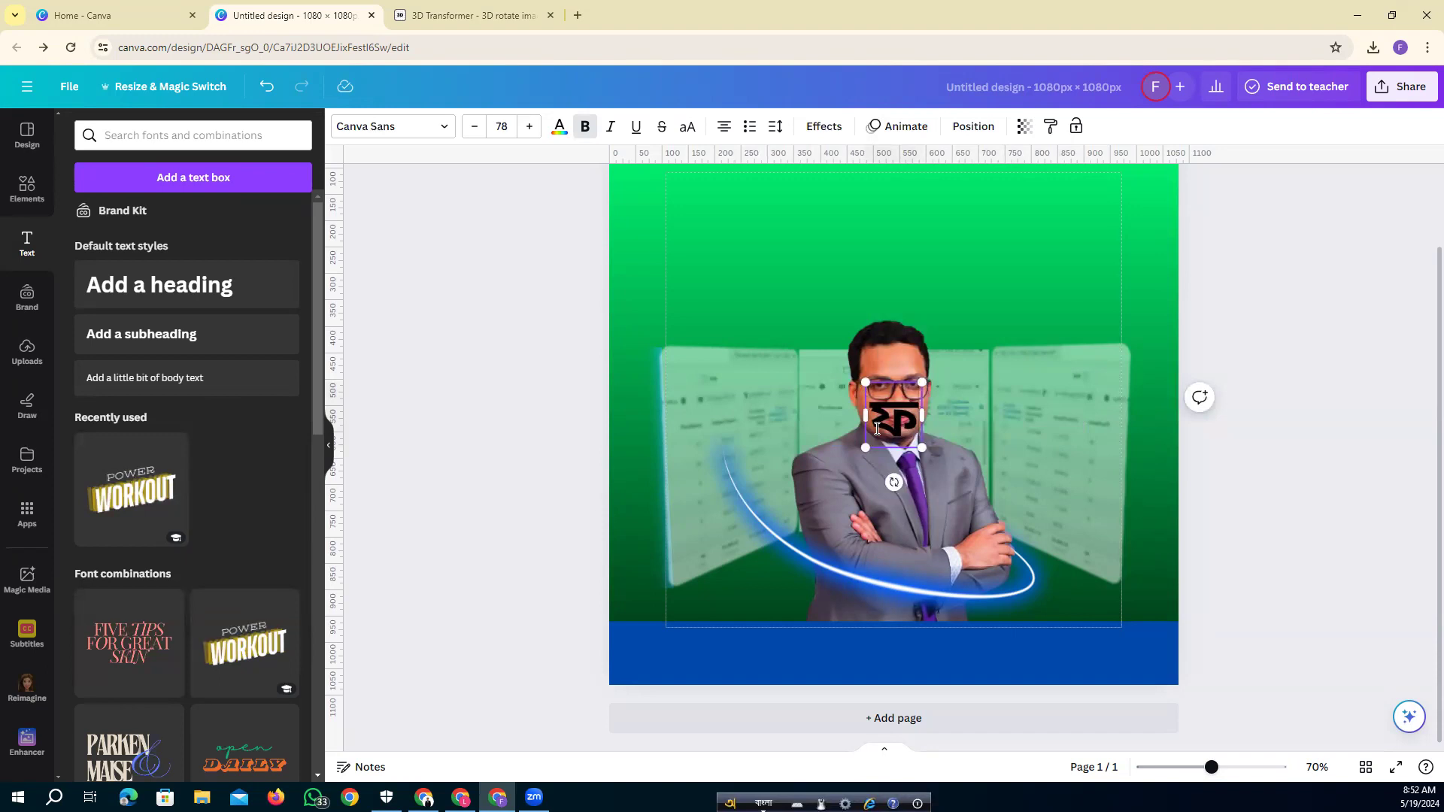
pyautogui.write('্রি')
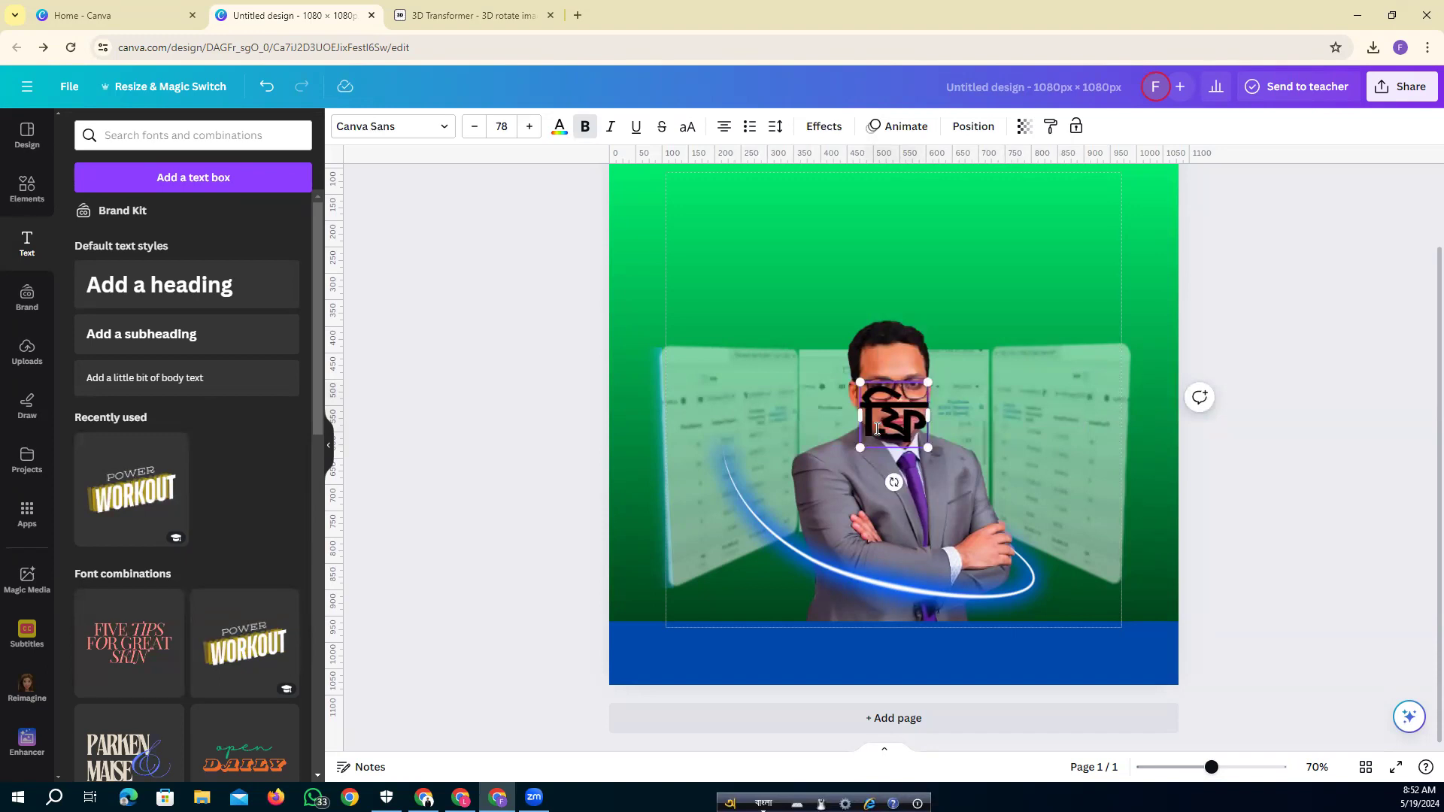
pyautogui.click(493, 396)
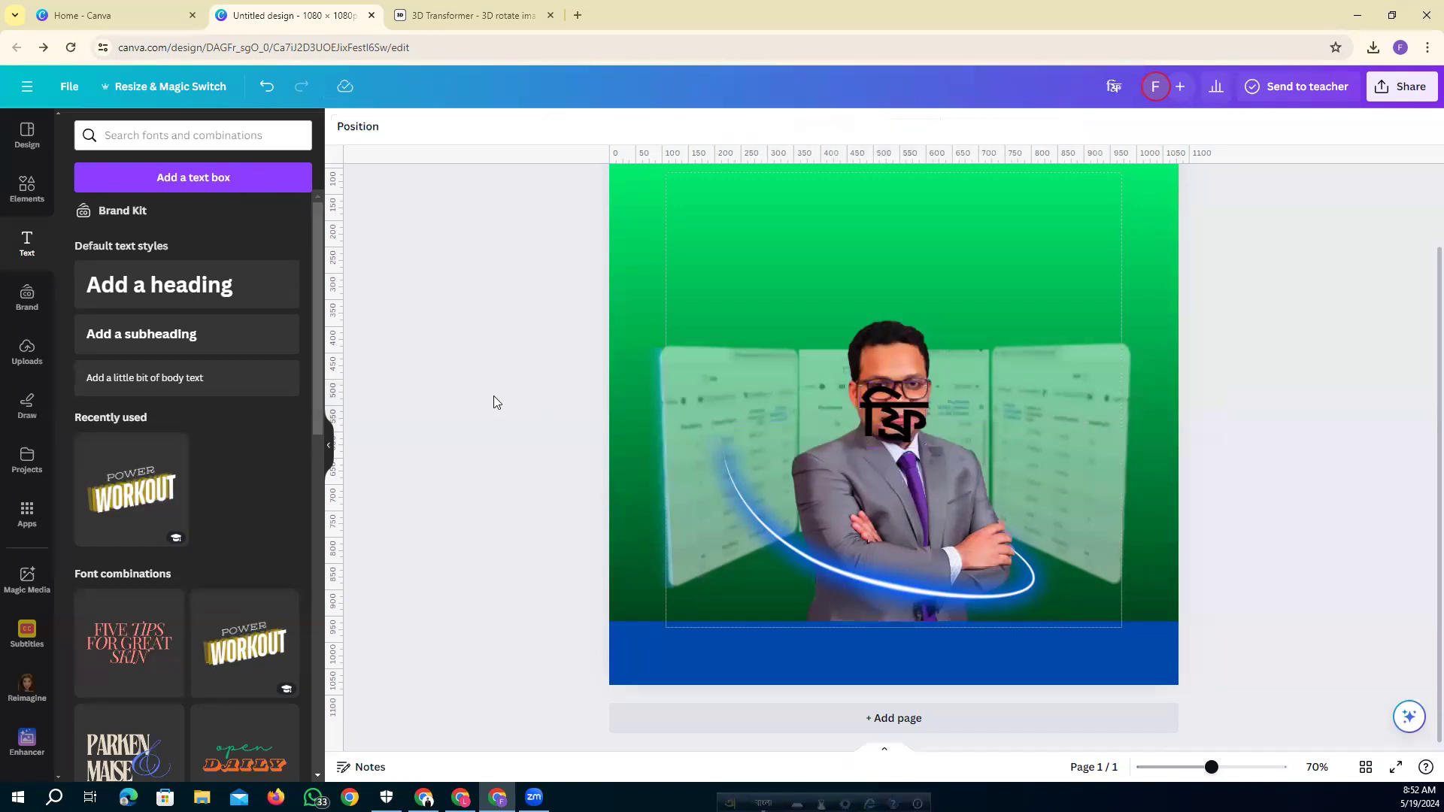
pyautogui.moveTo(878, 402); pyautogui.dragTo(752, 246)
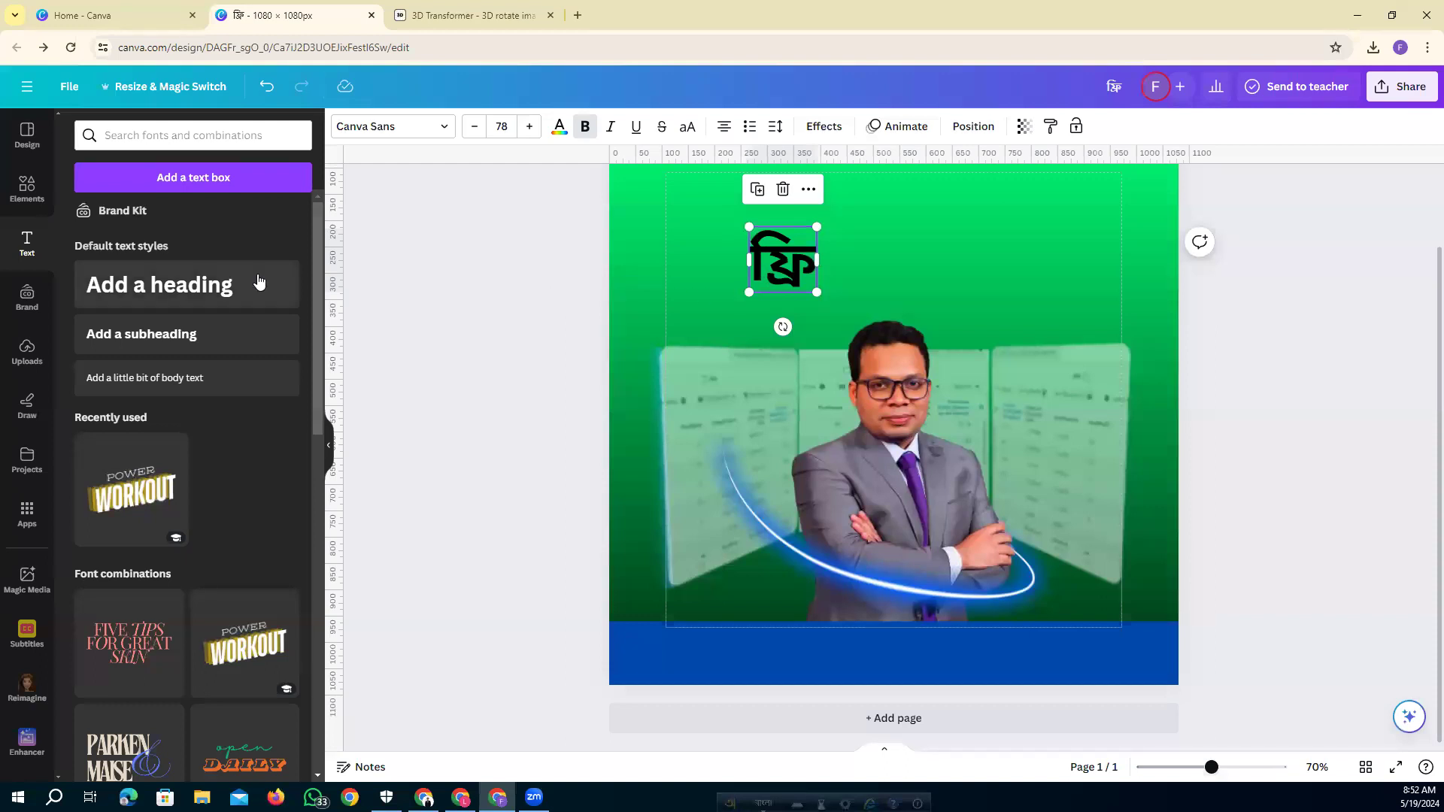
pyautogui.click(231, 284)
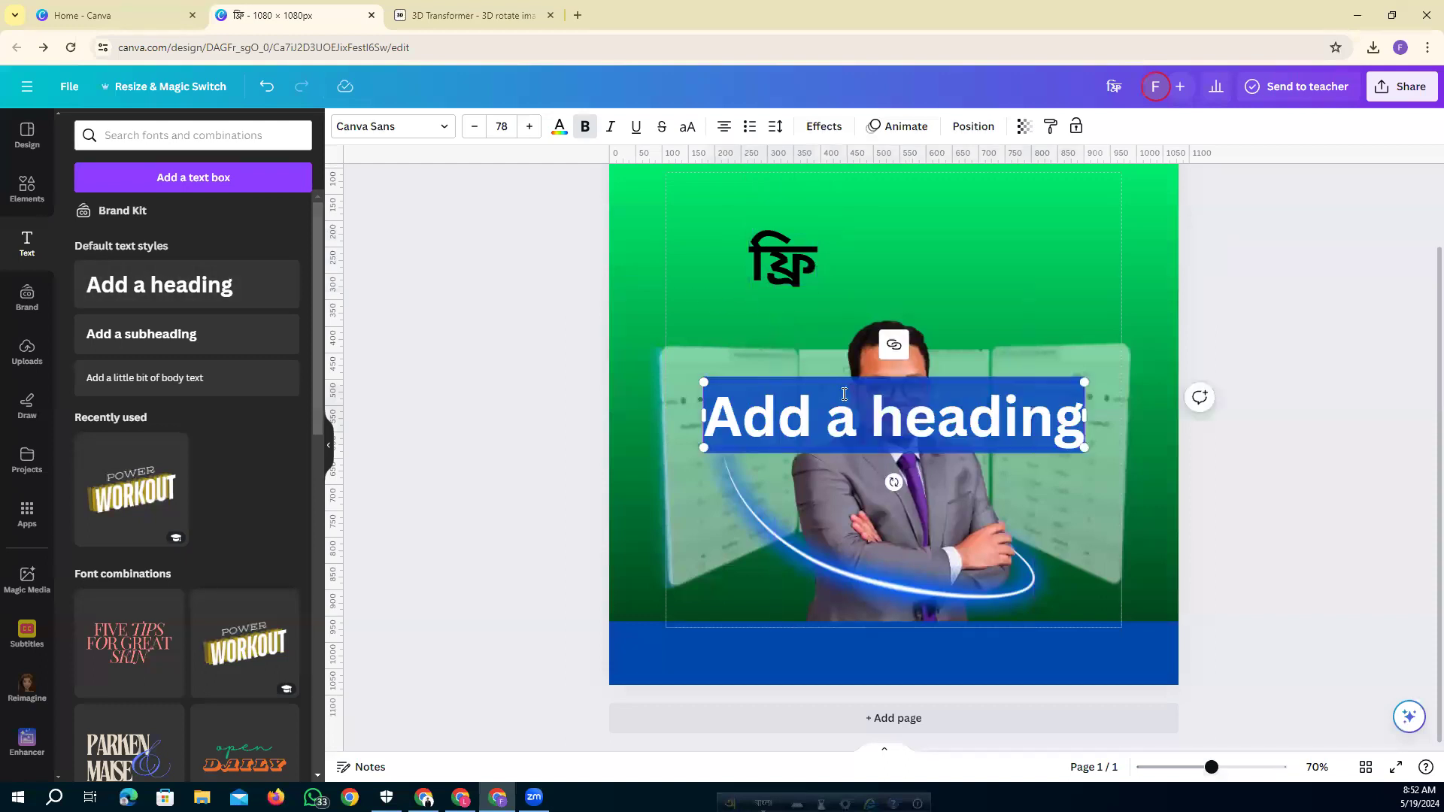
pyautogui.click(1309, 421)
pyautogui.moveTo(935, 430); pyautogui.dragTo(1023, 261)
pyautogui.doubleClick(1022, 260)
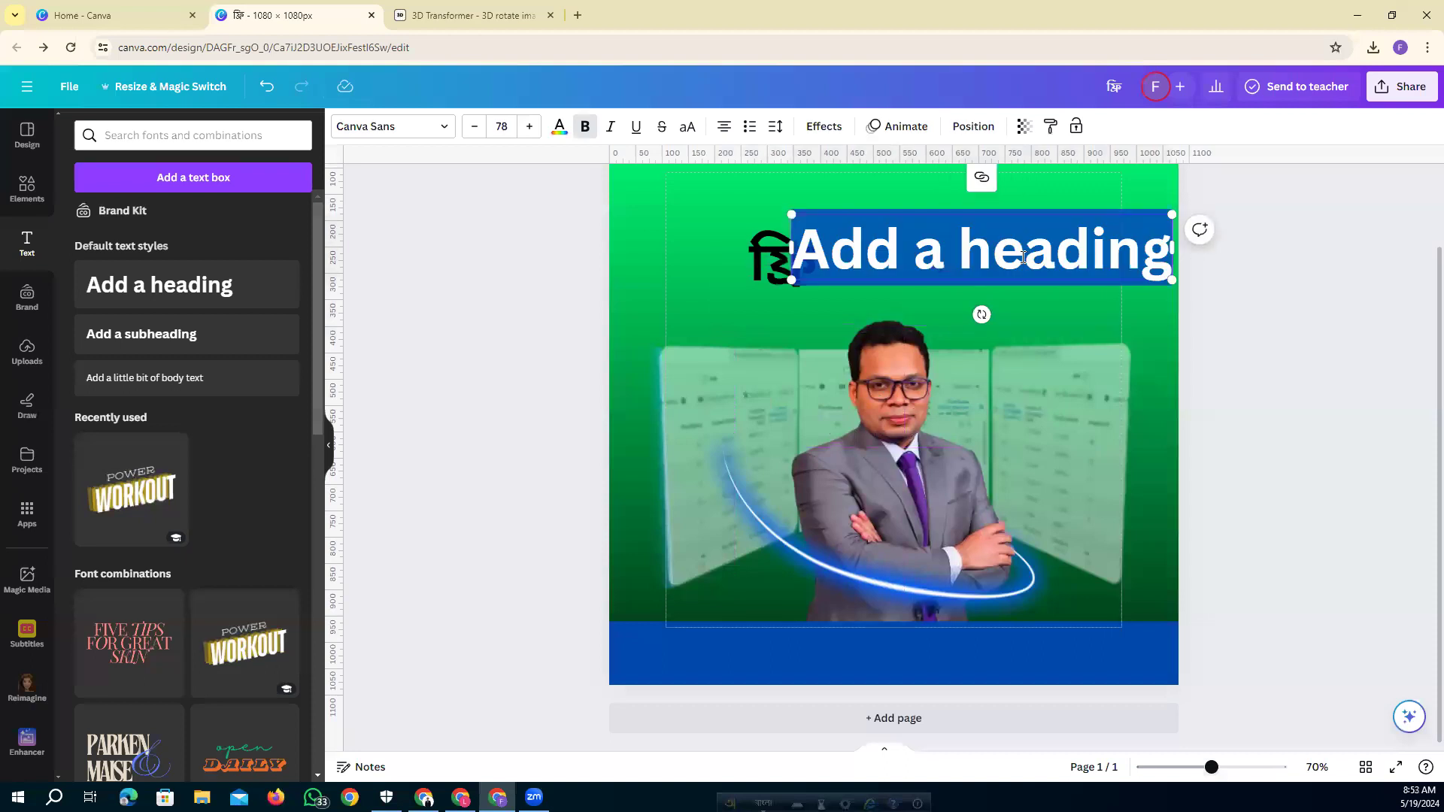
pyautogui.press('F12')
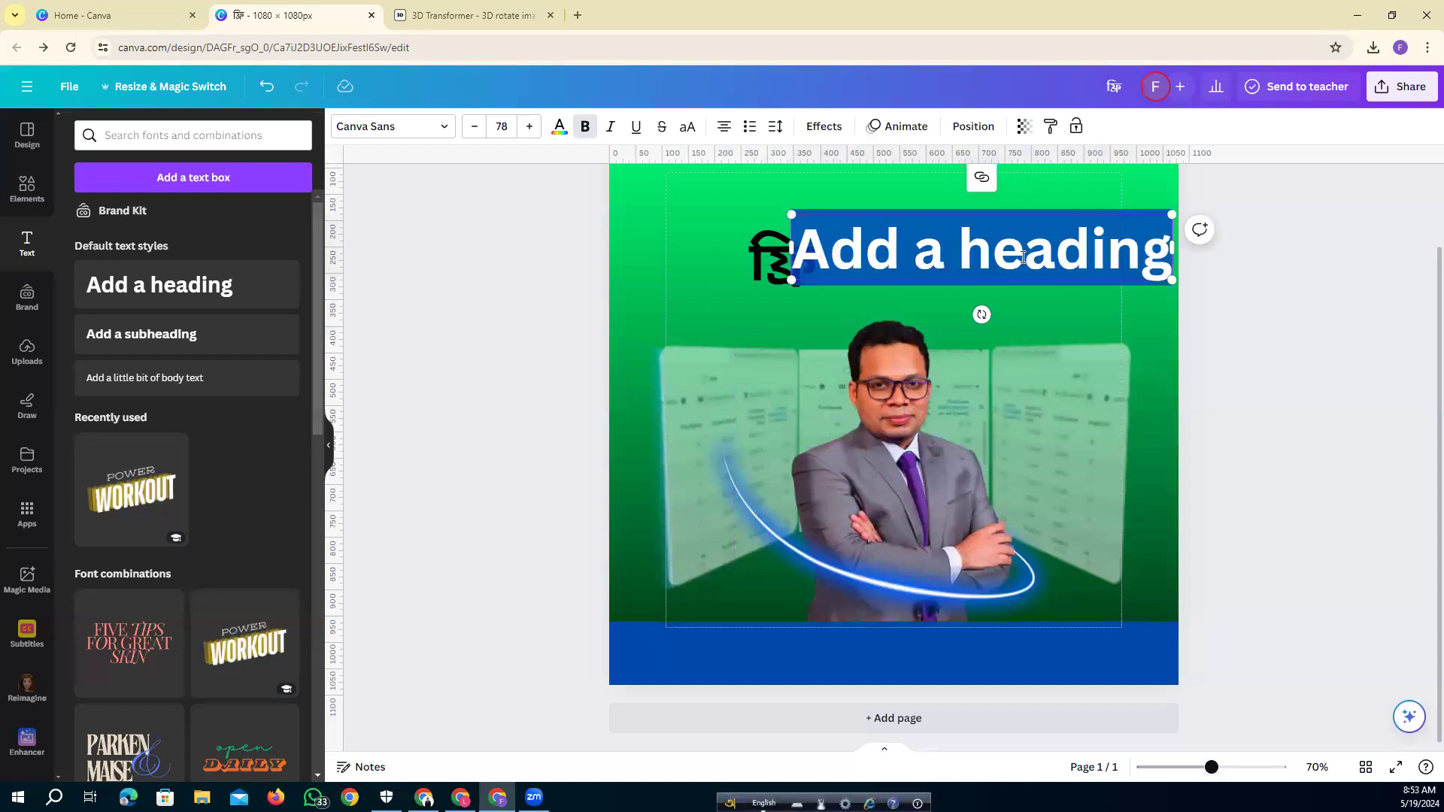
pyautogui.write('xcfvgxdfv')
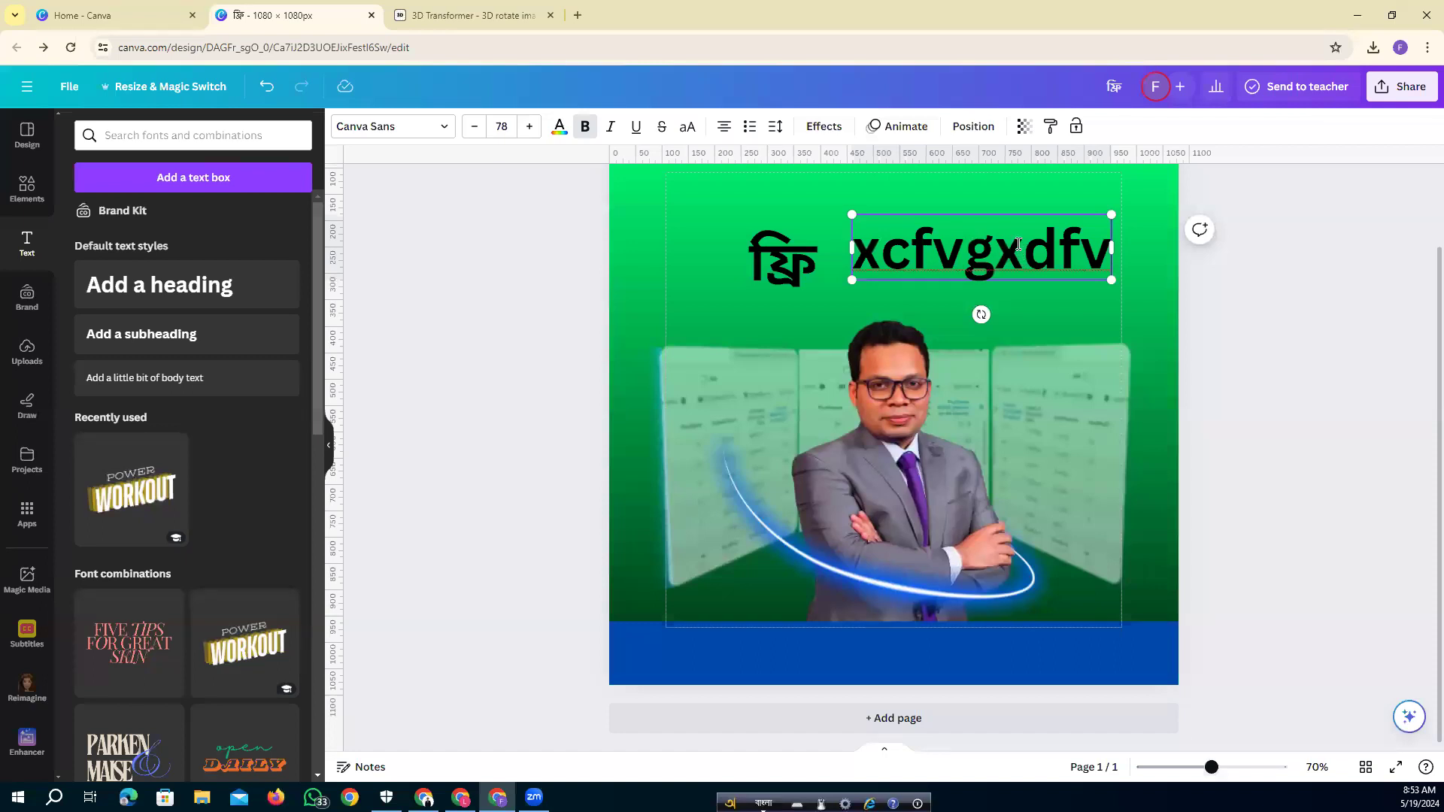
pyautogui.write('রগদে')
pyautogui.click(1210, 352)
pyautogui.moveTo(949, 249); pyautogui.dragTo(1424, 483)
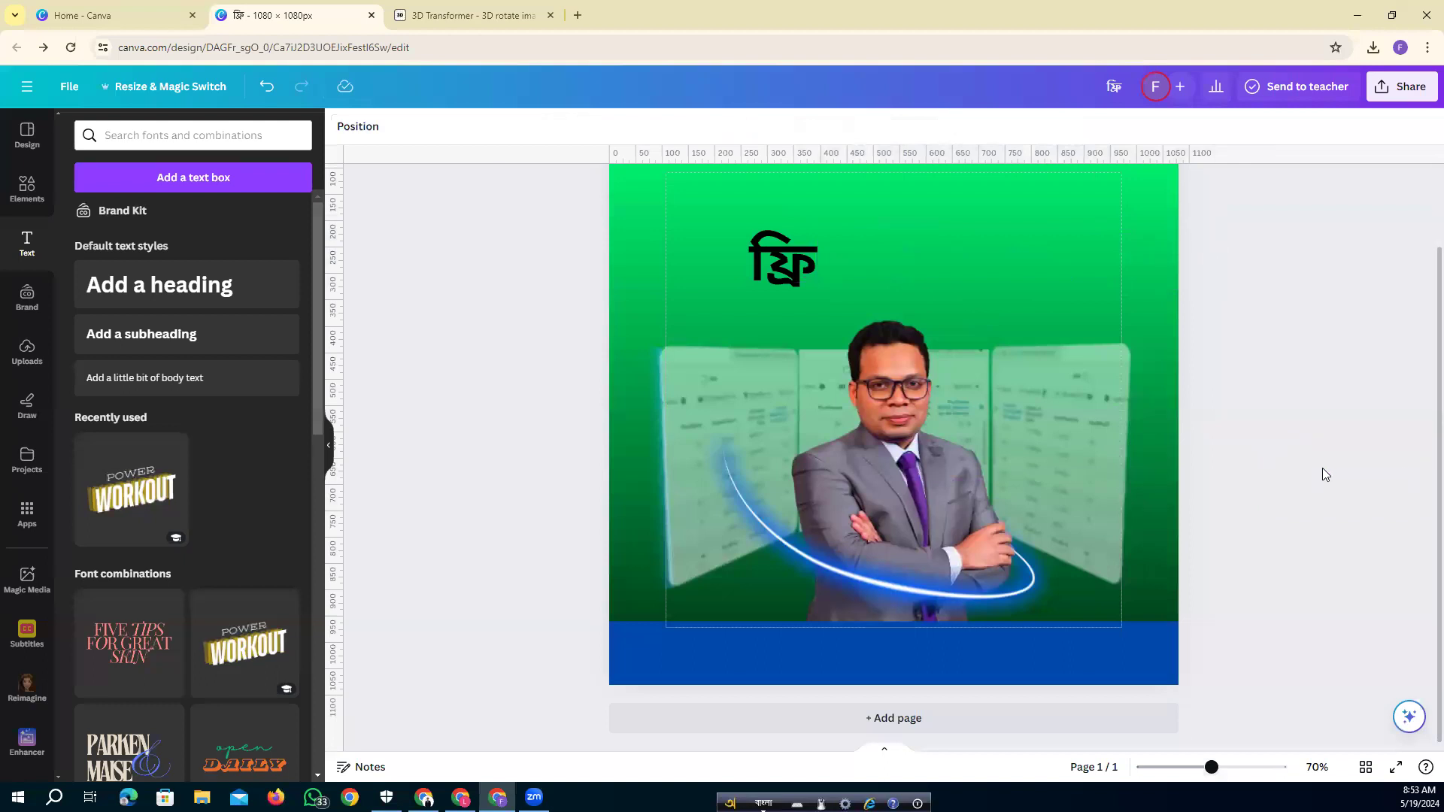
# Enlarge the "ফ্রি" heading to font size 121 and set its font to Noto Serif Bengali.
pyautogui.click(787, 263)
pyautogui.moveTo(816, 291); pyautogui.dragTo(853, 328)
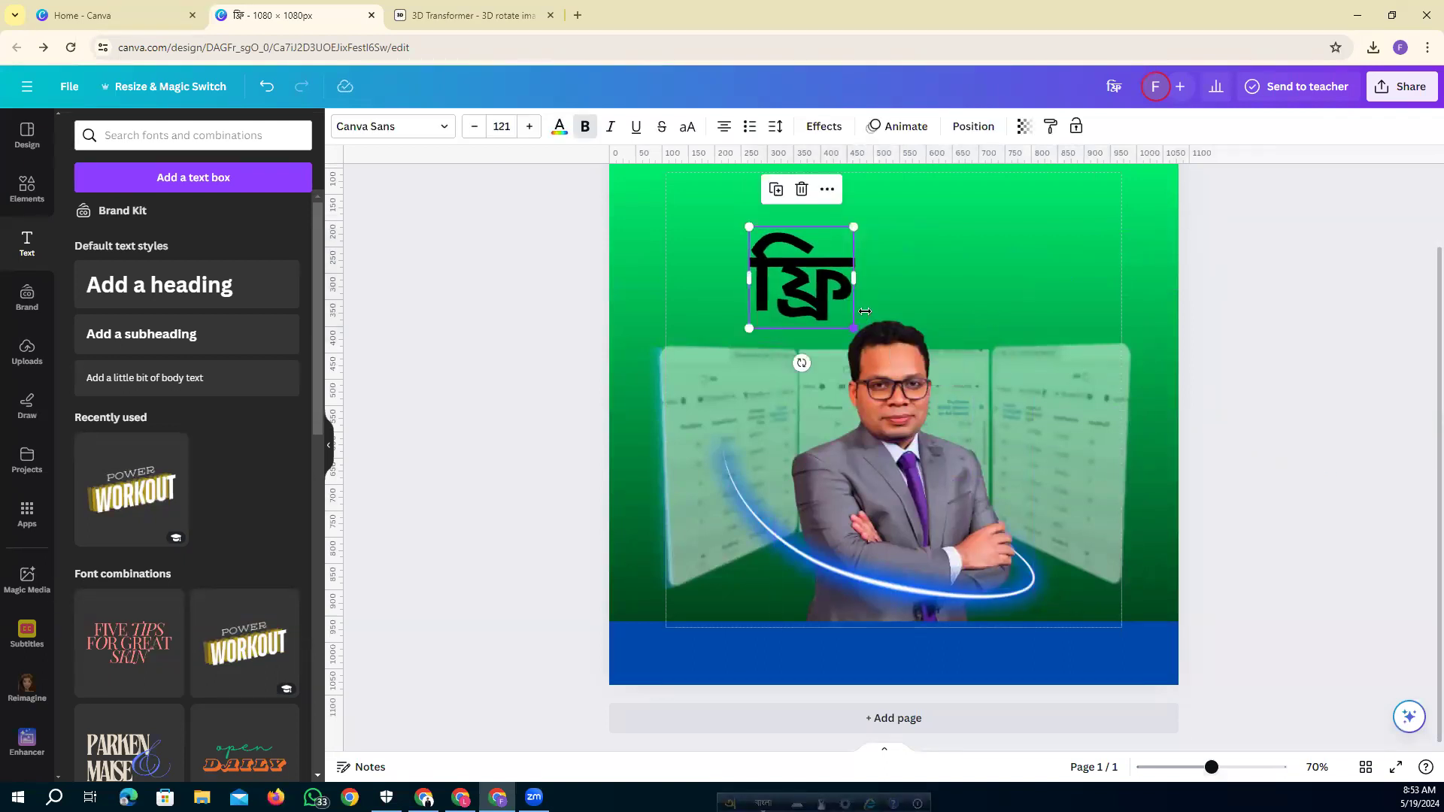
pyautogui.click(407, 130)
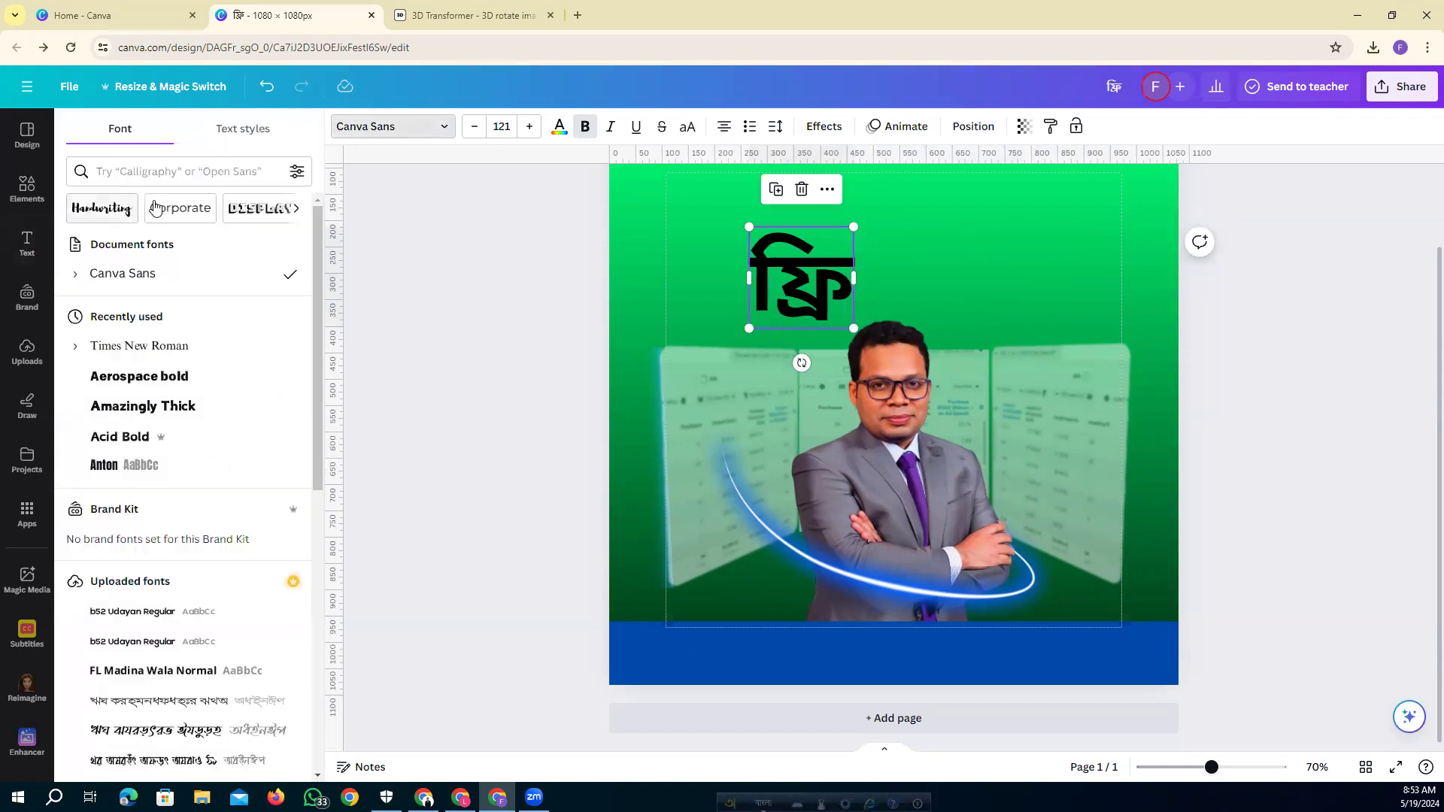
pyautogui.click(134, 171)
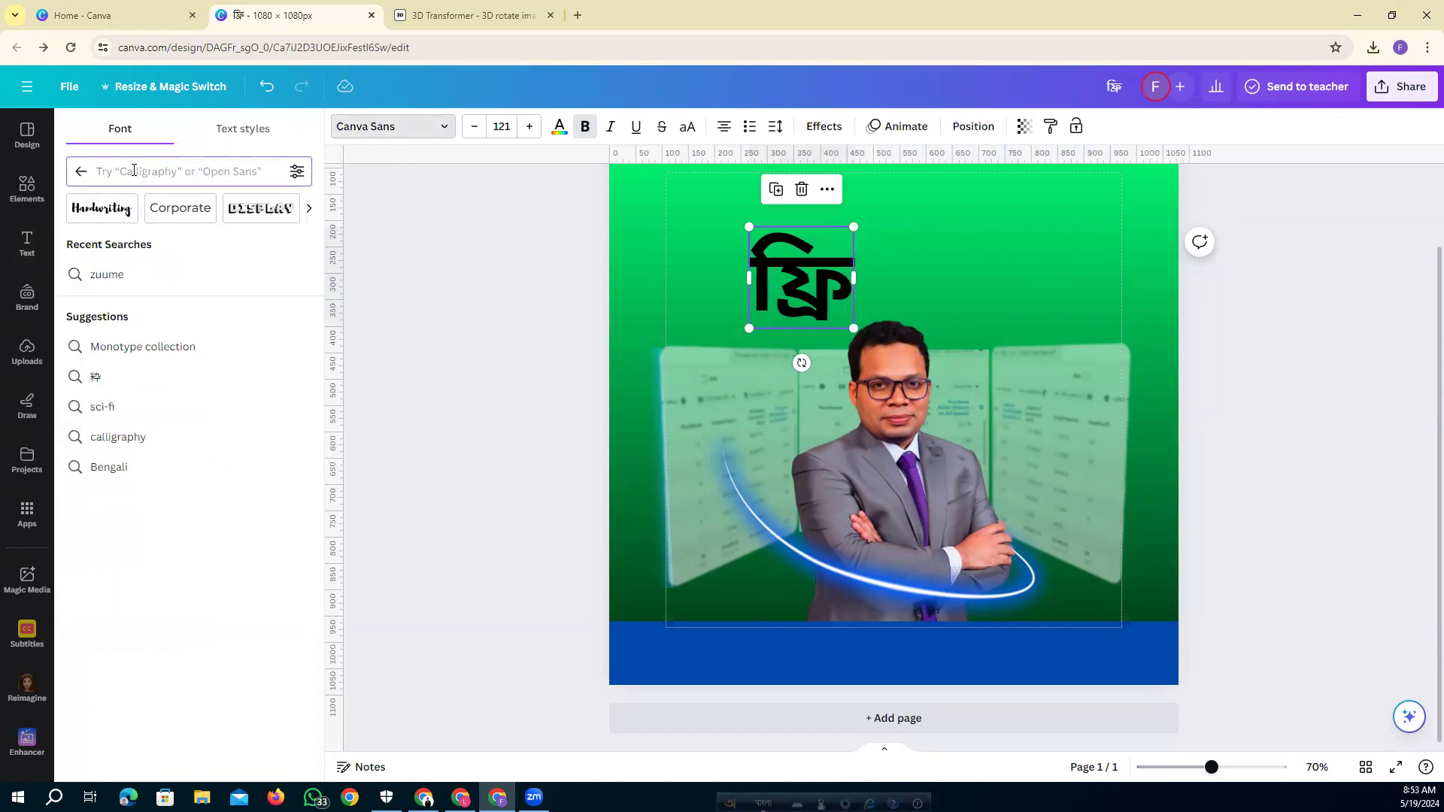
pyautogui.click(114, 468)
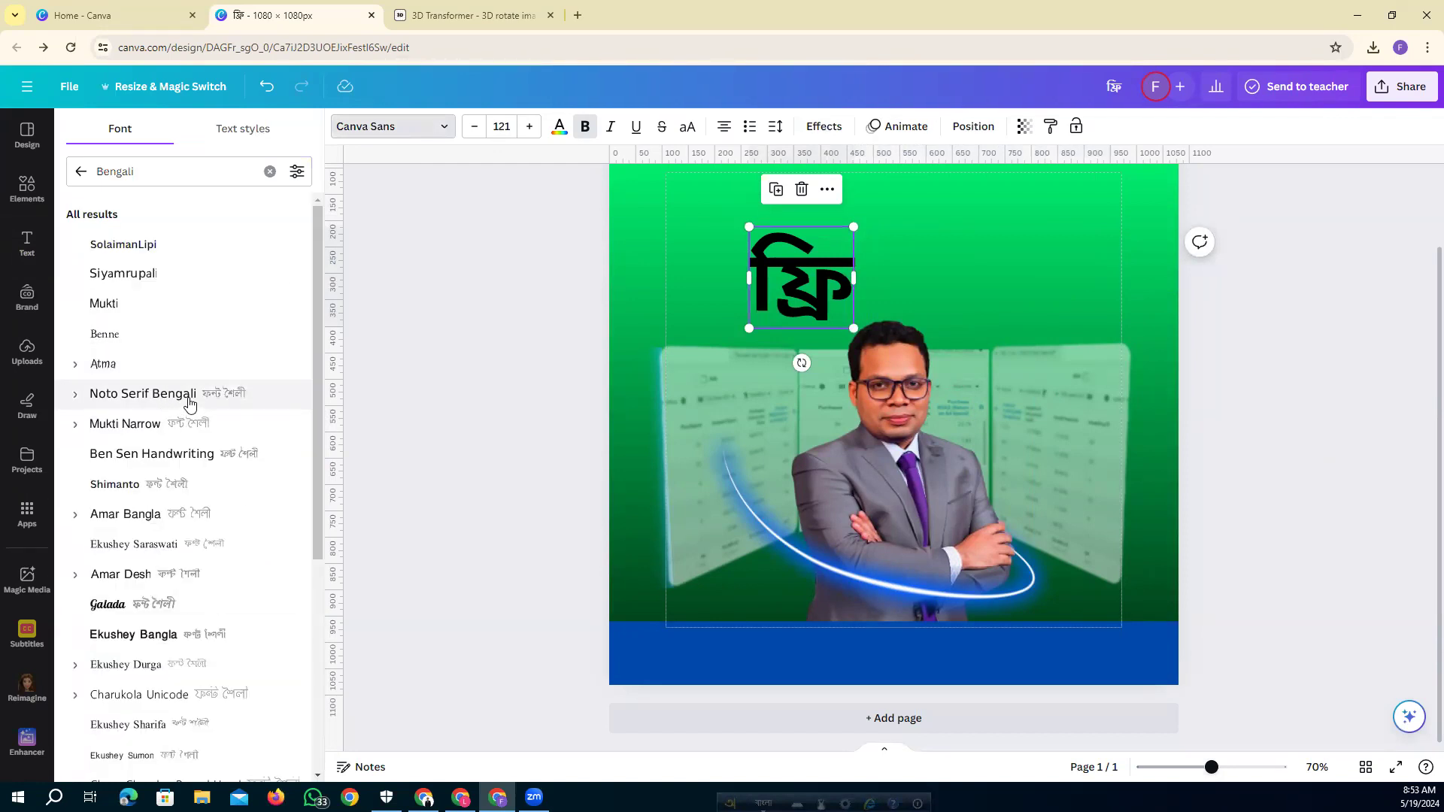
pyautogui.click(174, 399)
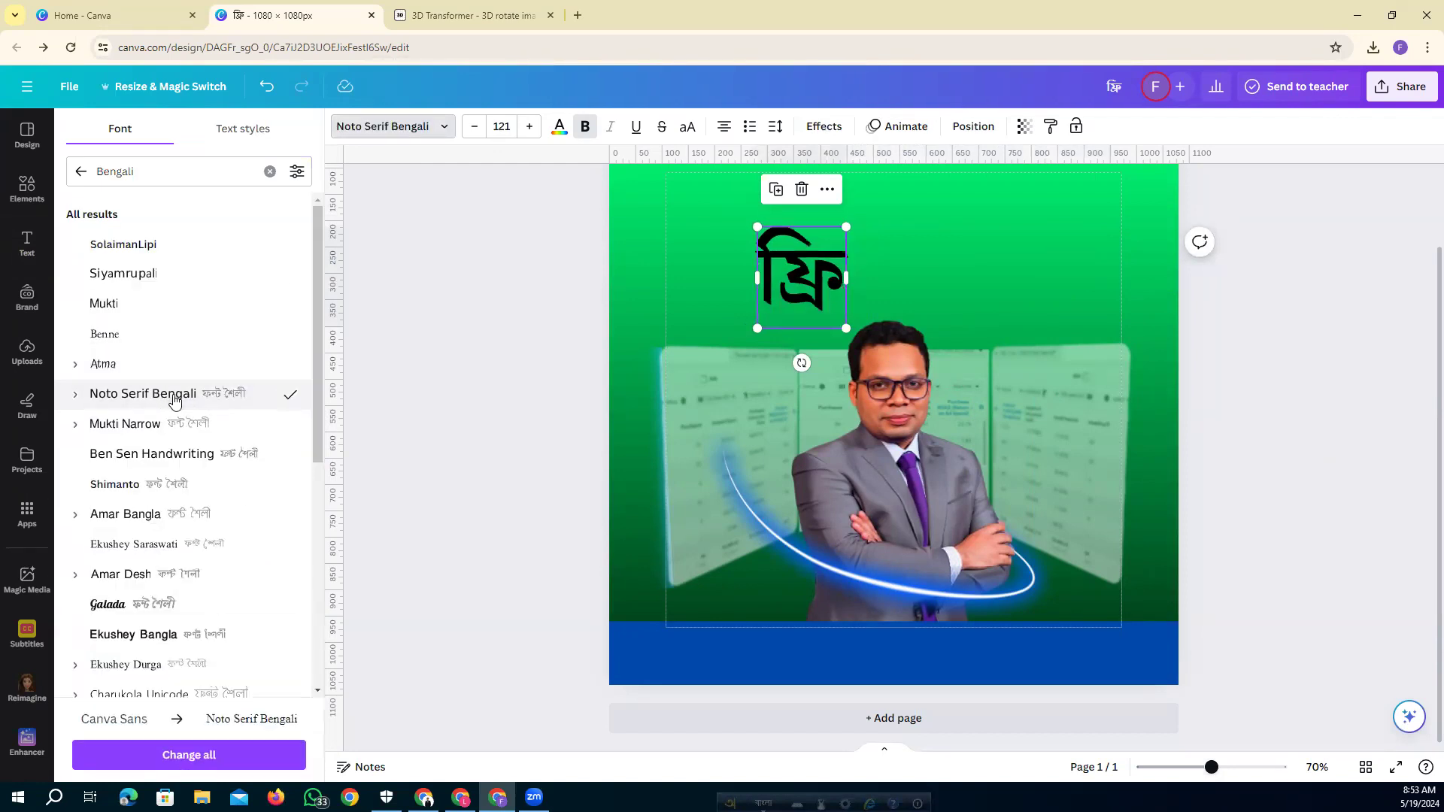
pyautogui.click(476, 391)
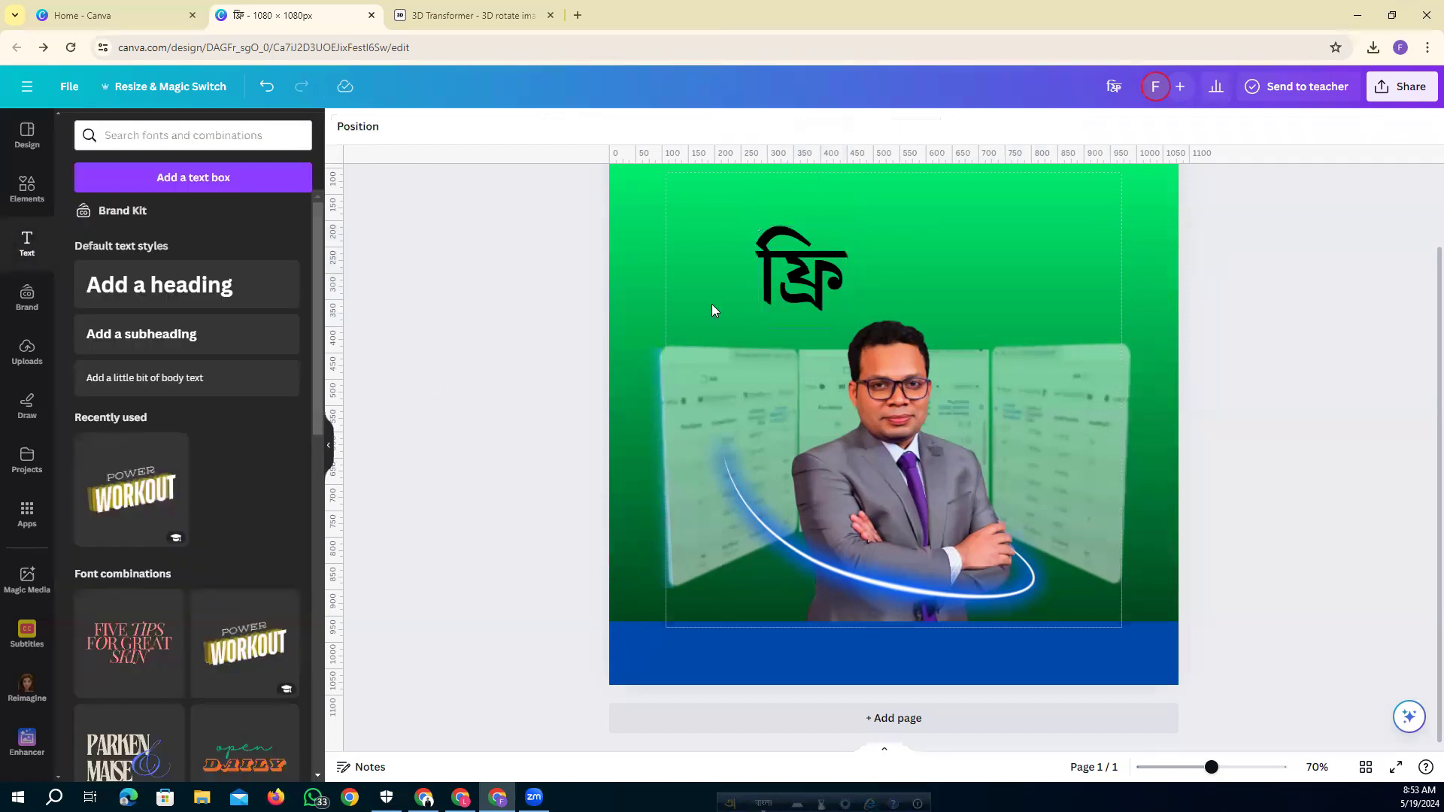
# Move the "ফ্রি" heading slightly up and to the right, above the man's head.
pyautogui.moveTo(784, 272); pyautogui.dragTo(800, 241)
pyautogui.scroll(1, 754, 278)
pyautogui.moveTo(799, 322); pyautogui.dragTo(800, 323)
# Copy the "ল্যান্সিং করতে এসে" text from the reference post in the other browser window and paste it into the green design.
pyautogui.click(463, 798)
pyautogui.scroll(1, 688, 445)
pyautogui.scroll(1, 689, 446)
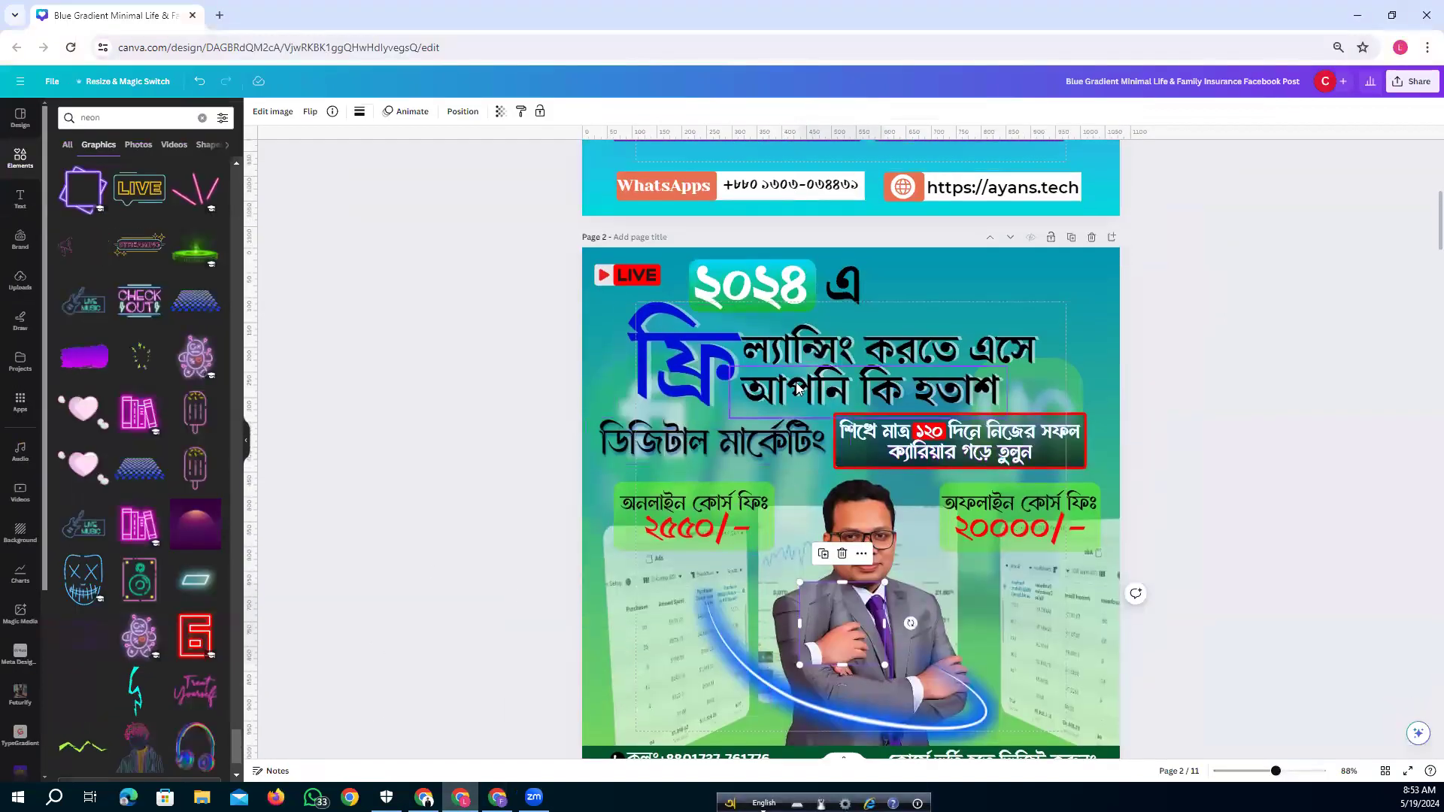
pyautogui.click(819, 349)
pyautogui.rightClick(856, 348)
pyautogui.click(856, 347)
pyautogui.rightClick(856, 347)
pyautogui.click(905, 365)
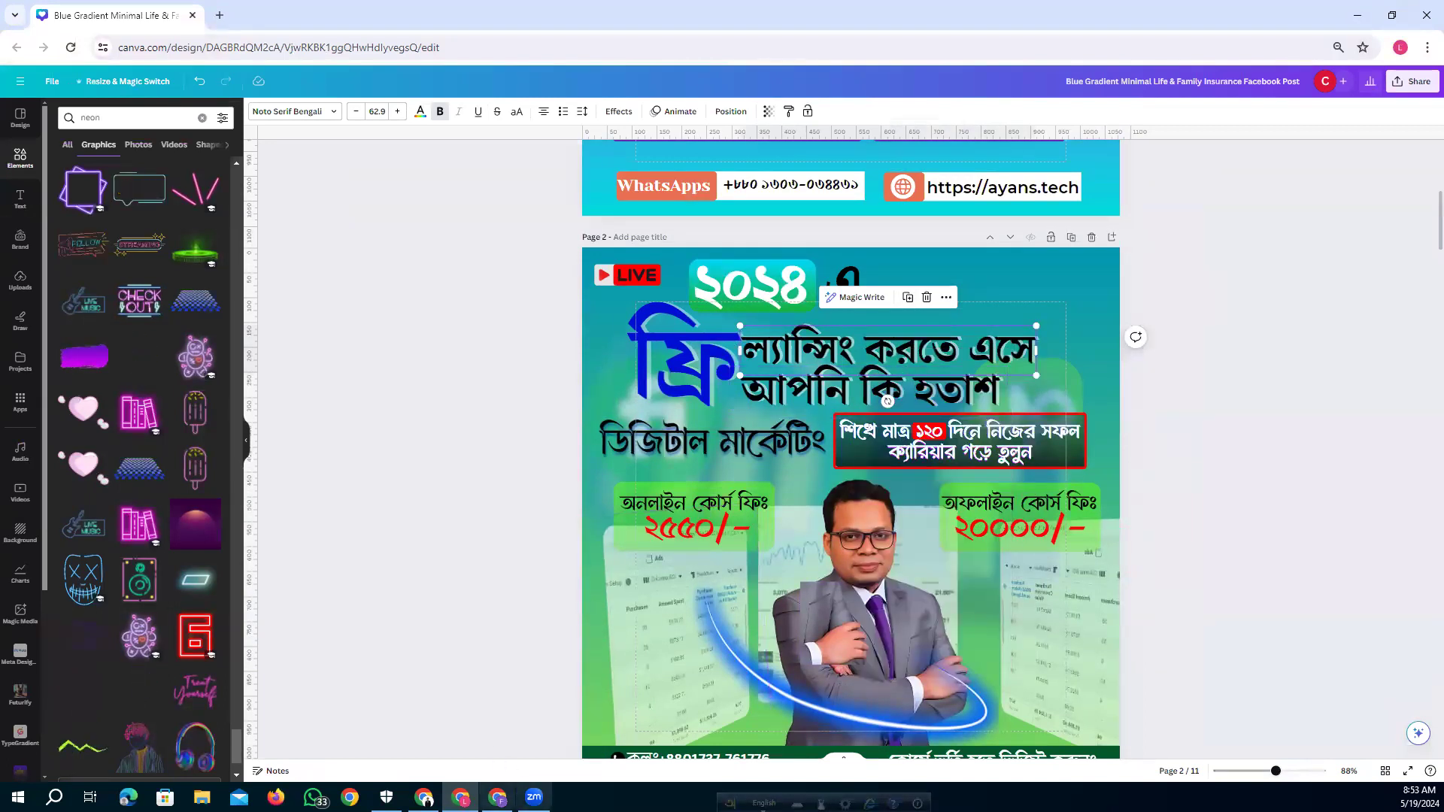
pyautogui.click(497, 797)
pyautogui.click(908, 309)
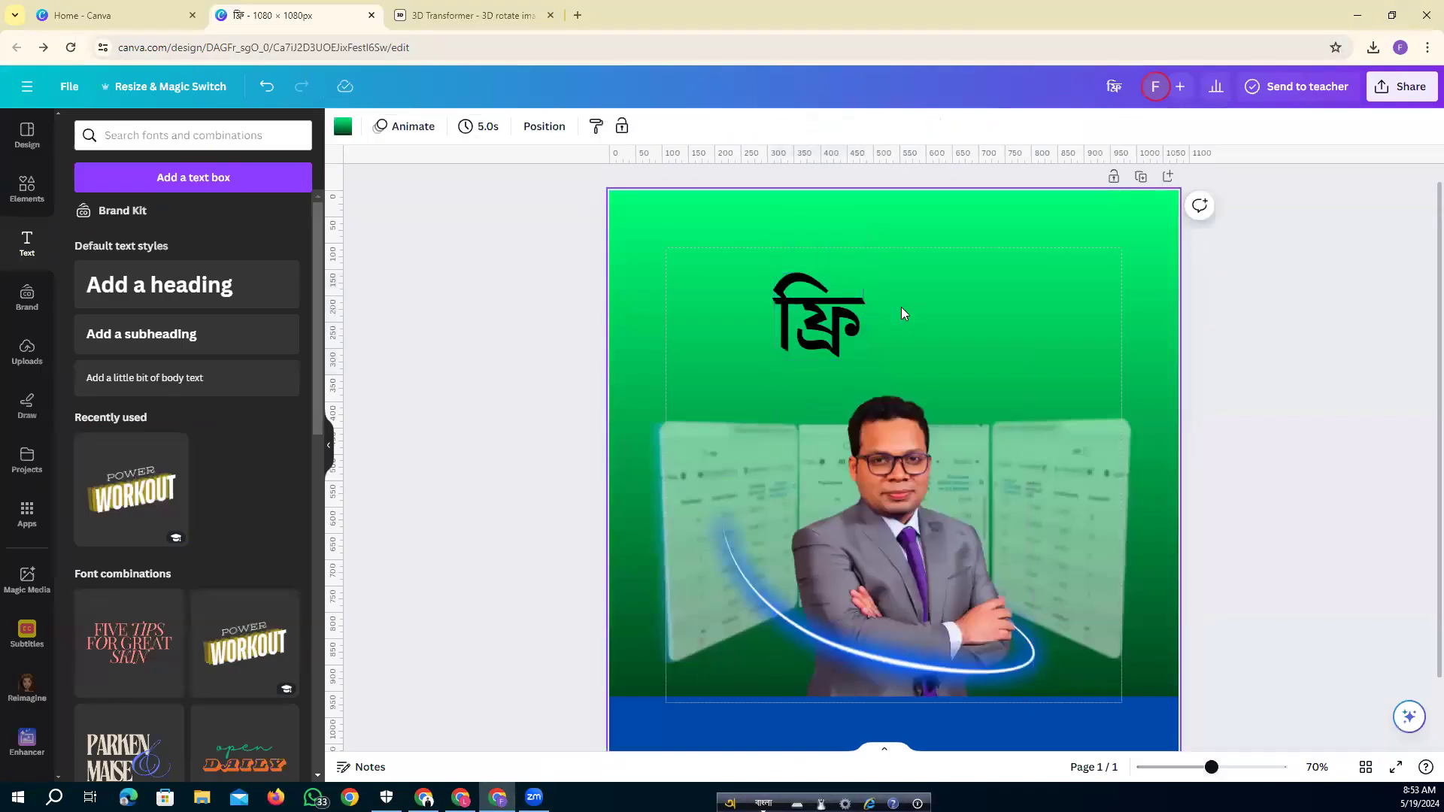
pyautogui.hotkey('ctrl', 'v')
# Shift "ফ্রি" to the left and place "ল্যান্সিং করতে এসে" directly after it so both read as one headline line.
pyautogui.moveTo(943, 290); pyautogui.dragTo(1030, 312)
pyautogui.moveTo(823, 332); pyautogui.dragTo(758, 323)
pyautogui.moveTo(959, 317); pyautogui.dragTo(898, 314)
pyautogui.click(477, 425)
pyautogui.click(978, 306)
pyautogui.press('Up')
pyautogui.press('Up')
pyautogui.press('Up')
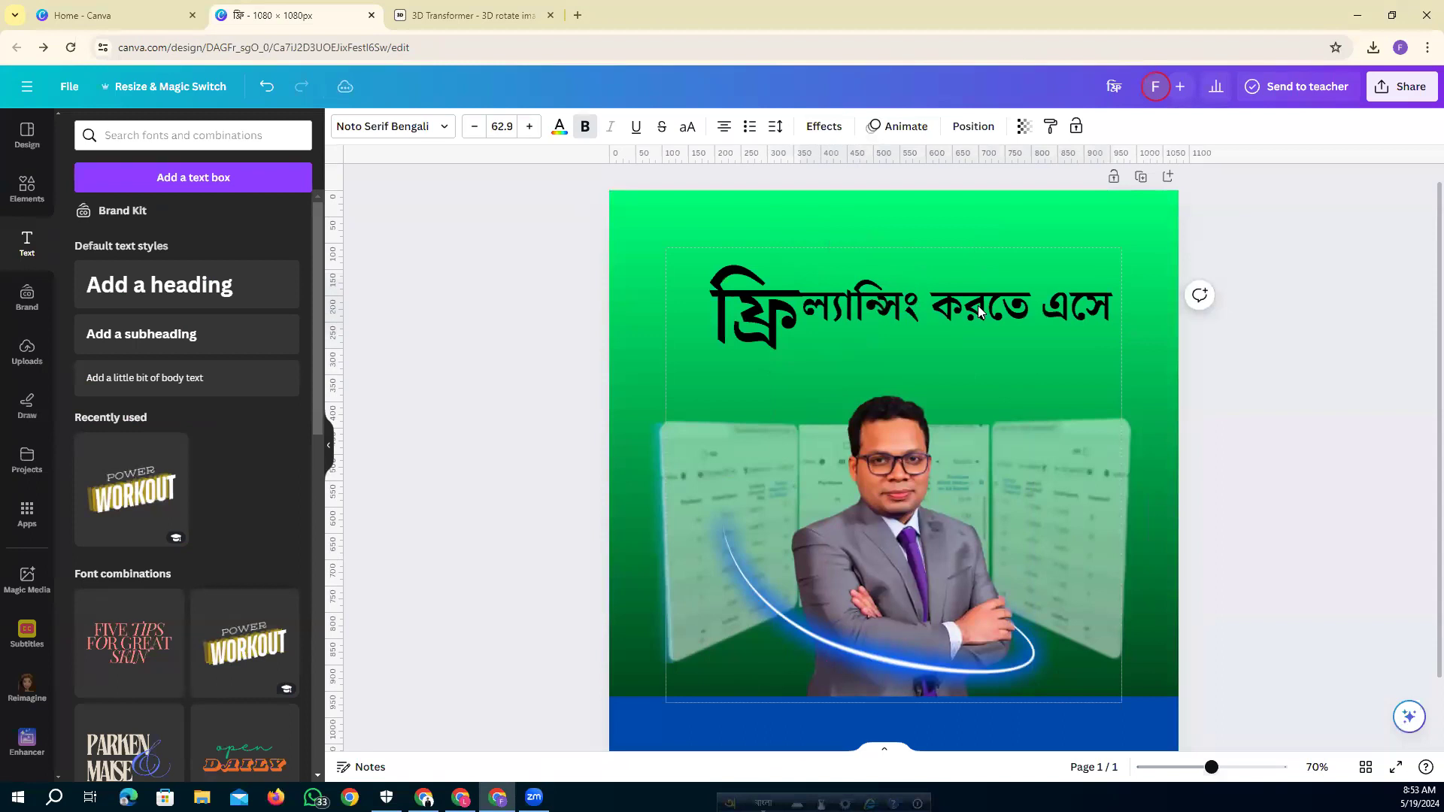
pyautogui.click(457, 413)
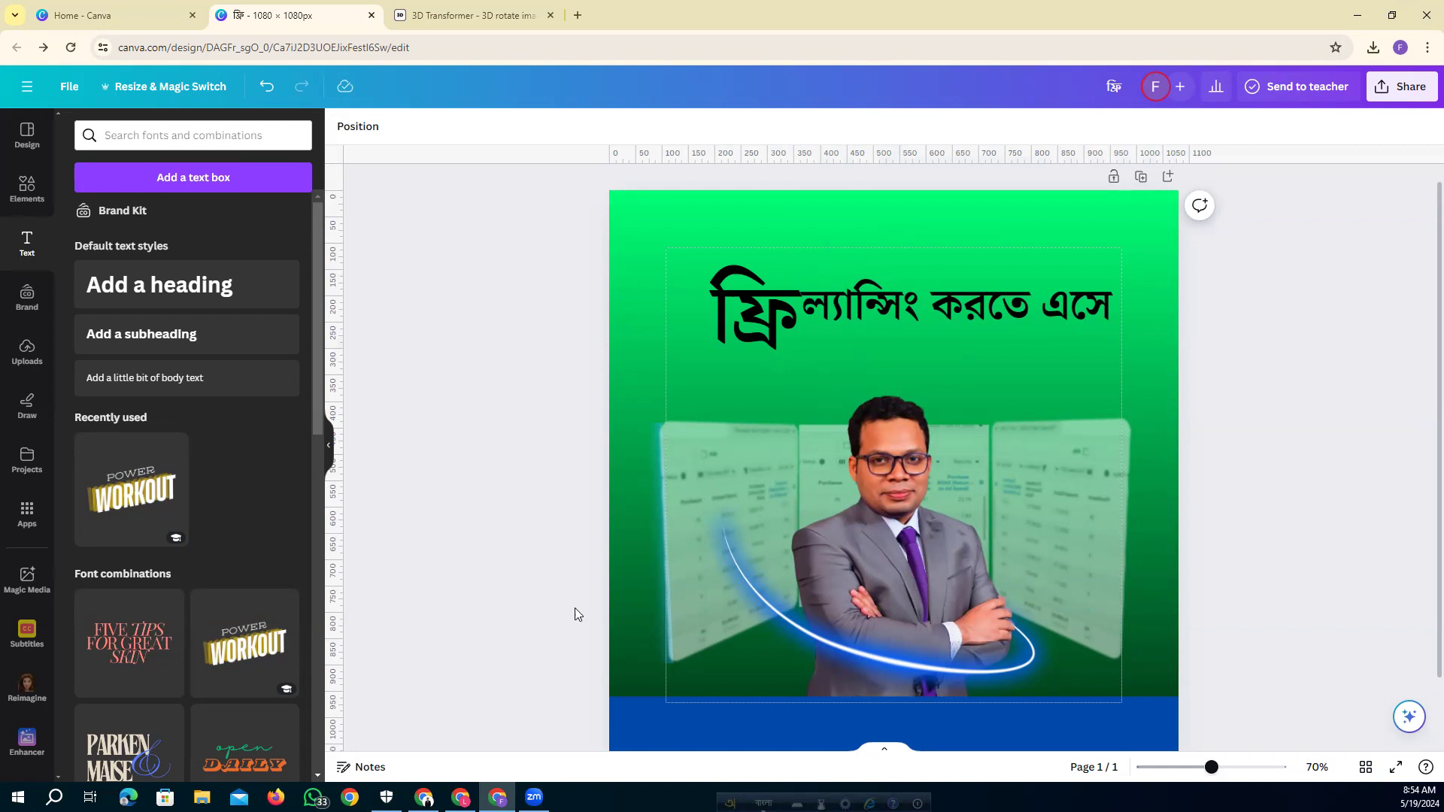
# Open the Avro Keyboard options, keep its floating bar clear of the dialog, and go to the Global Hotkeys settings.
pyautogui.click(729, 803)
pyautogui.moveTo(730, 803); pyautogui.dragTo(461, 406)
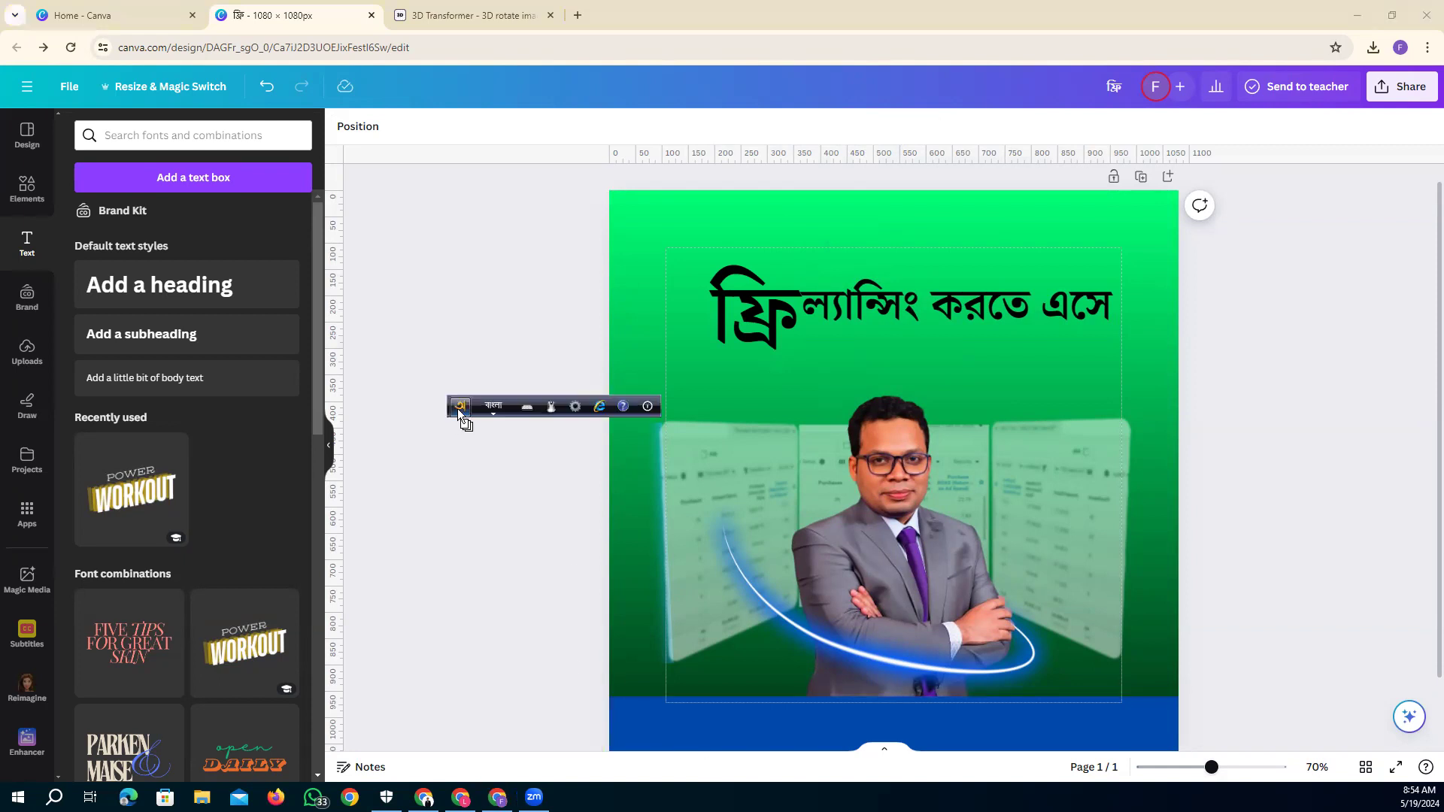
pyautogui.click(575, 407)
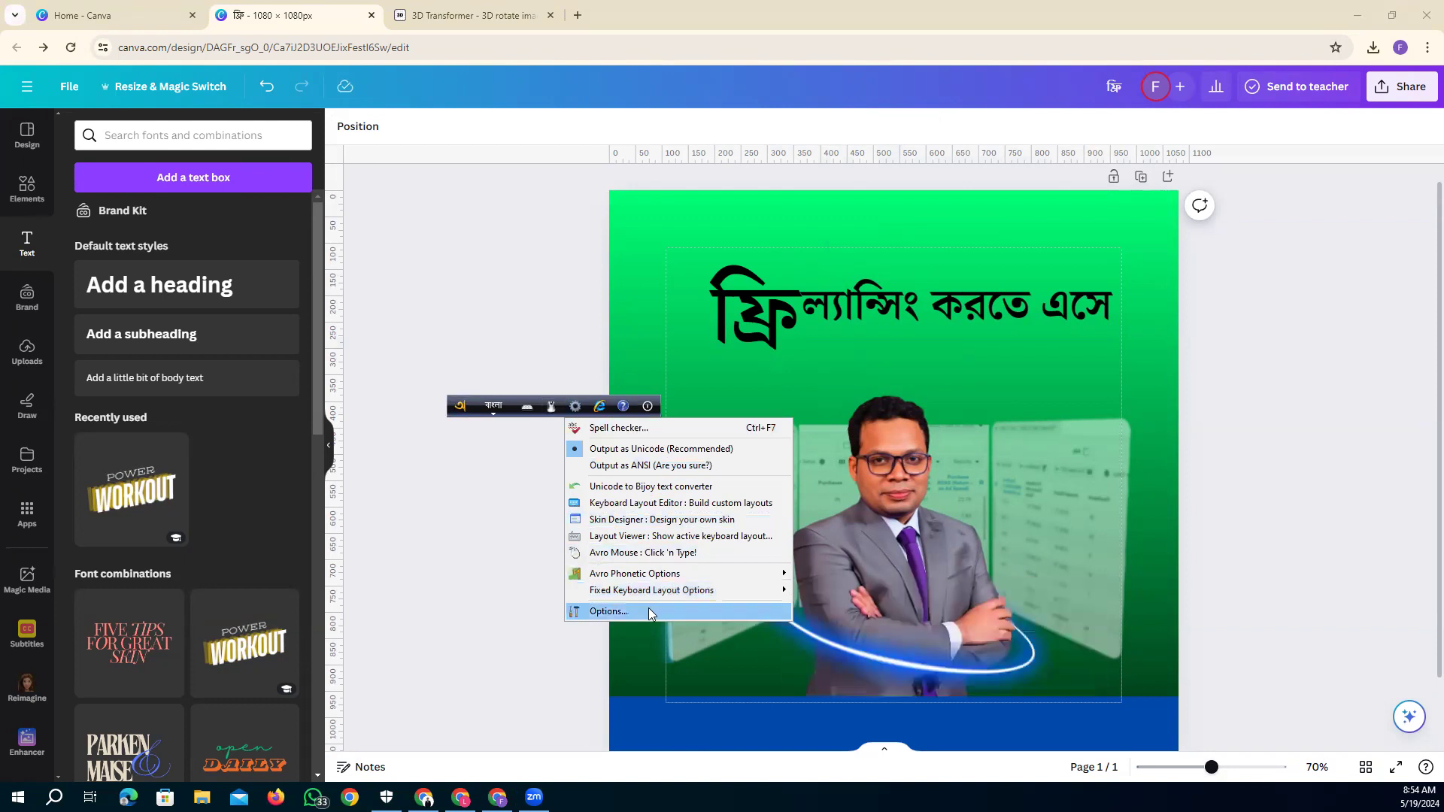
pyautogui.moveTo(647, 598)
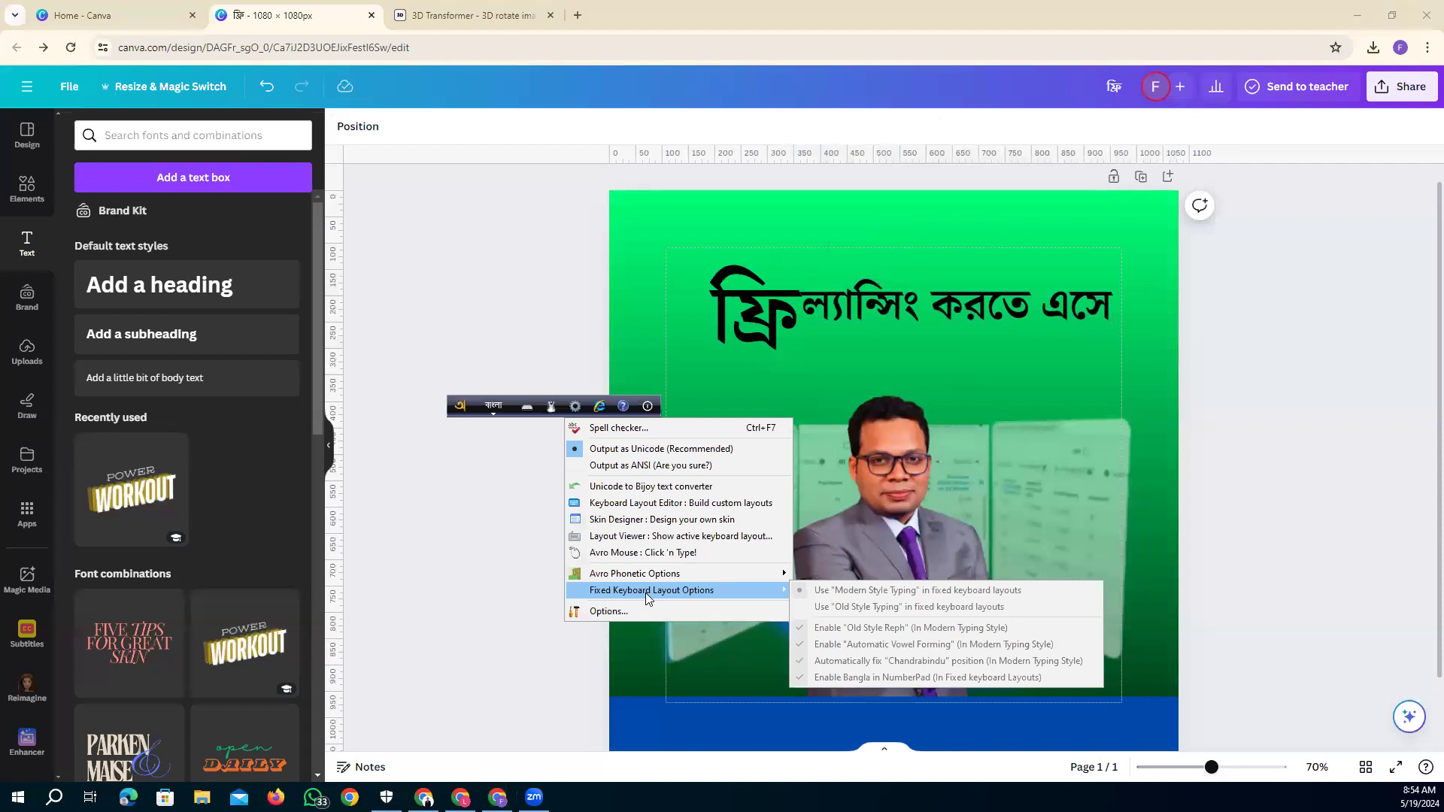
pyautogui.click(658, 606)
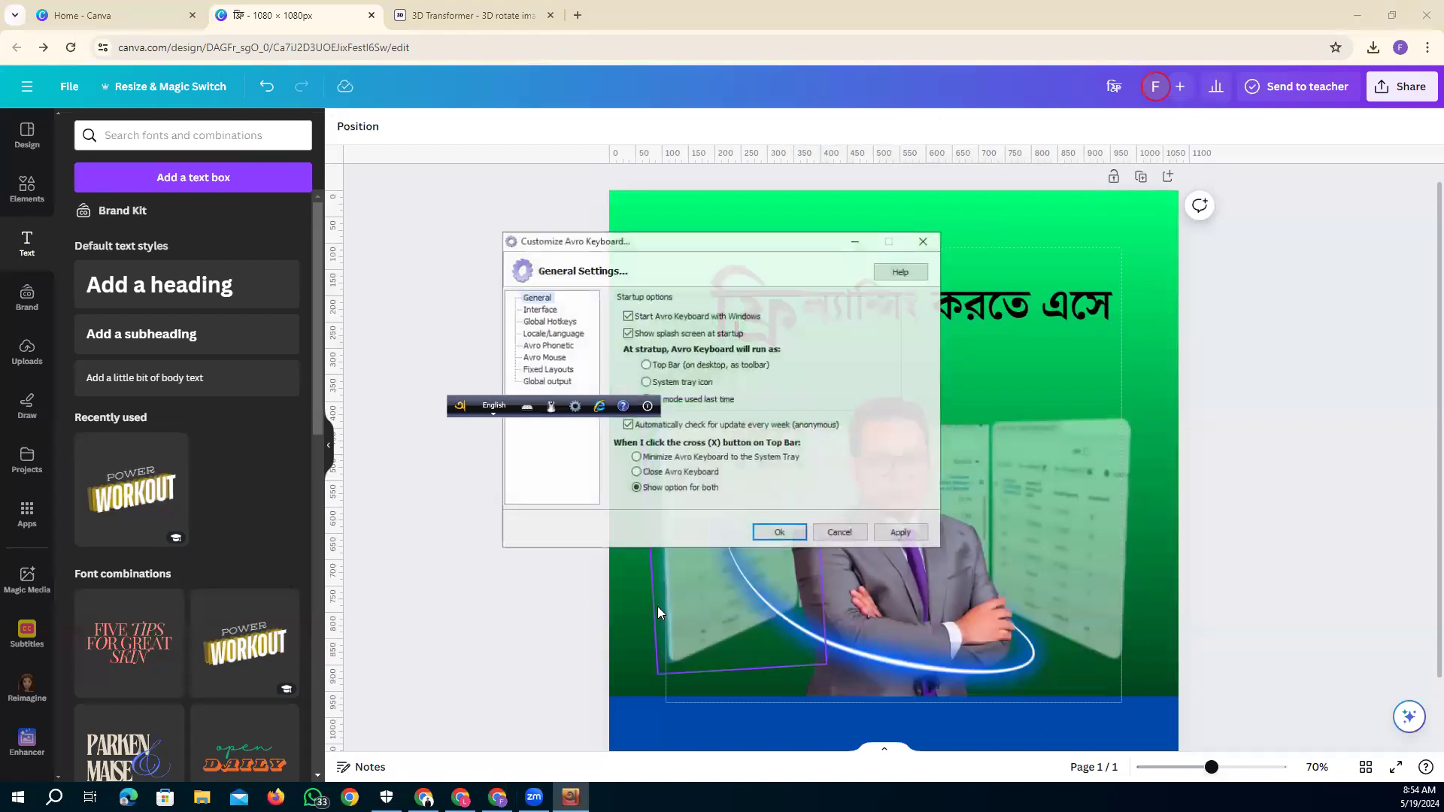
pyautogui.moveTo(460, 404); pyautogui.dragTo(463, 617)
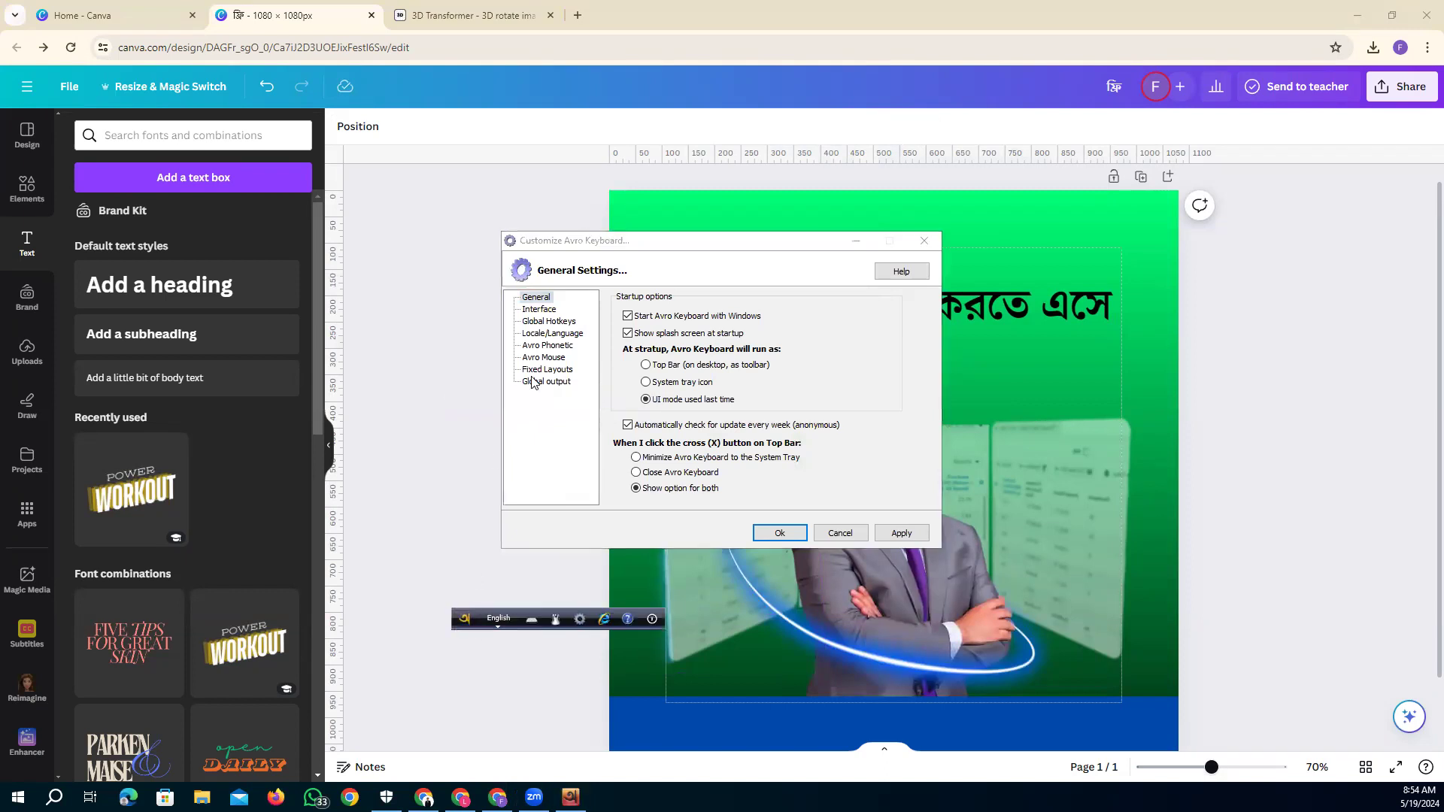
pyautogui.click(539, 310)
pyautogui.click(548, 333)
pyautogui.click(549, 321)
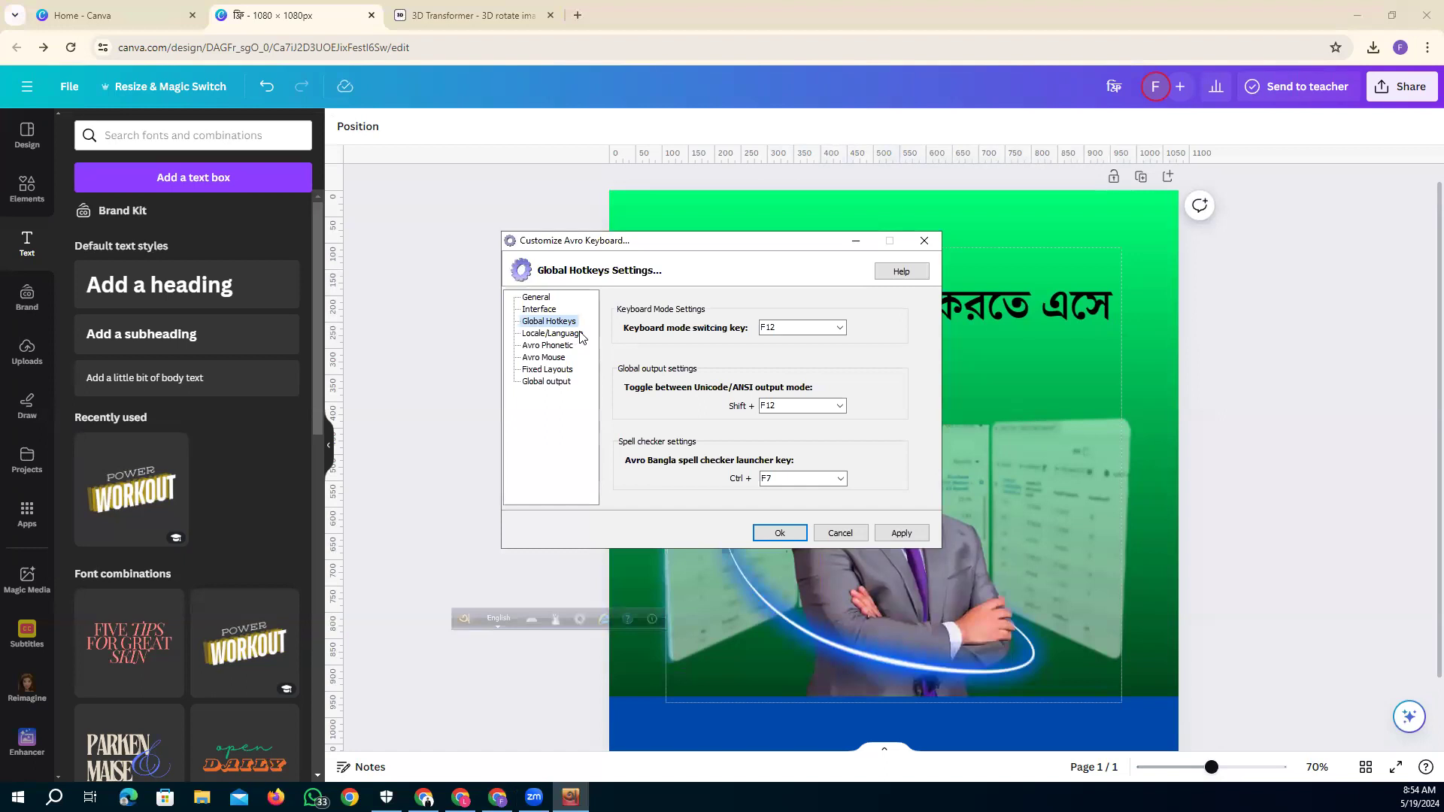
# Choose F12 as Avro Keyboard's mode switching key and confirm the settings.
pyautogui.click(802, 328)
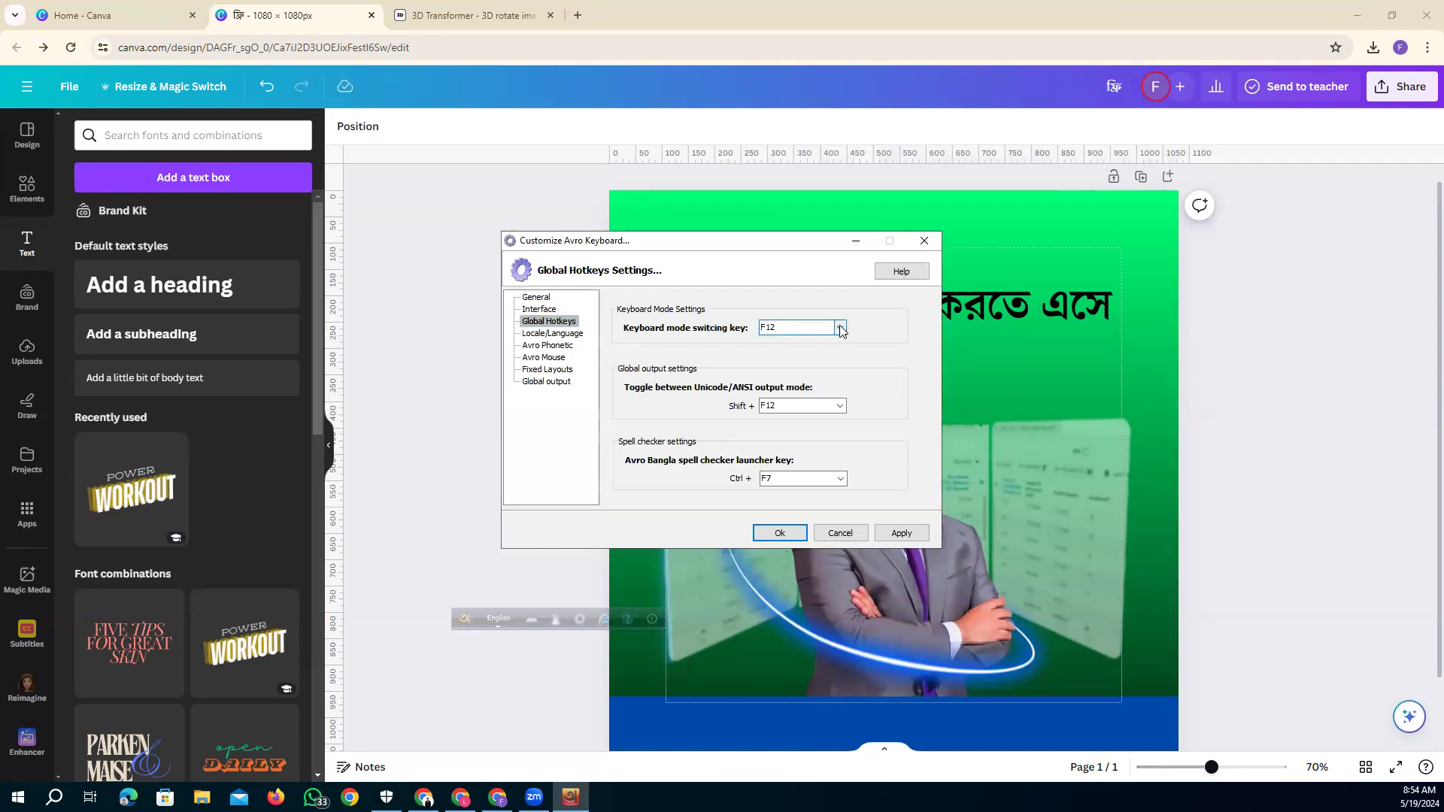
pyautogui.click(841, 329)
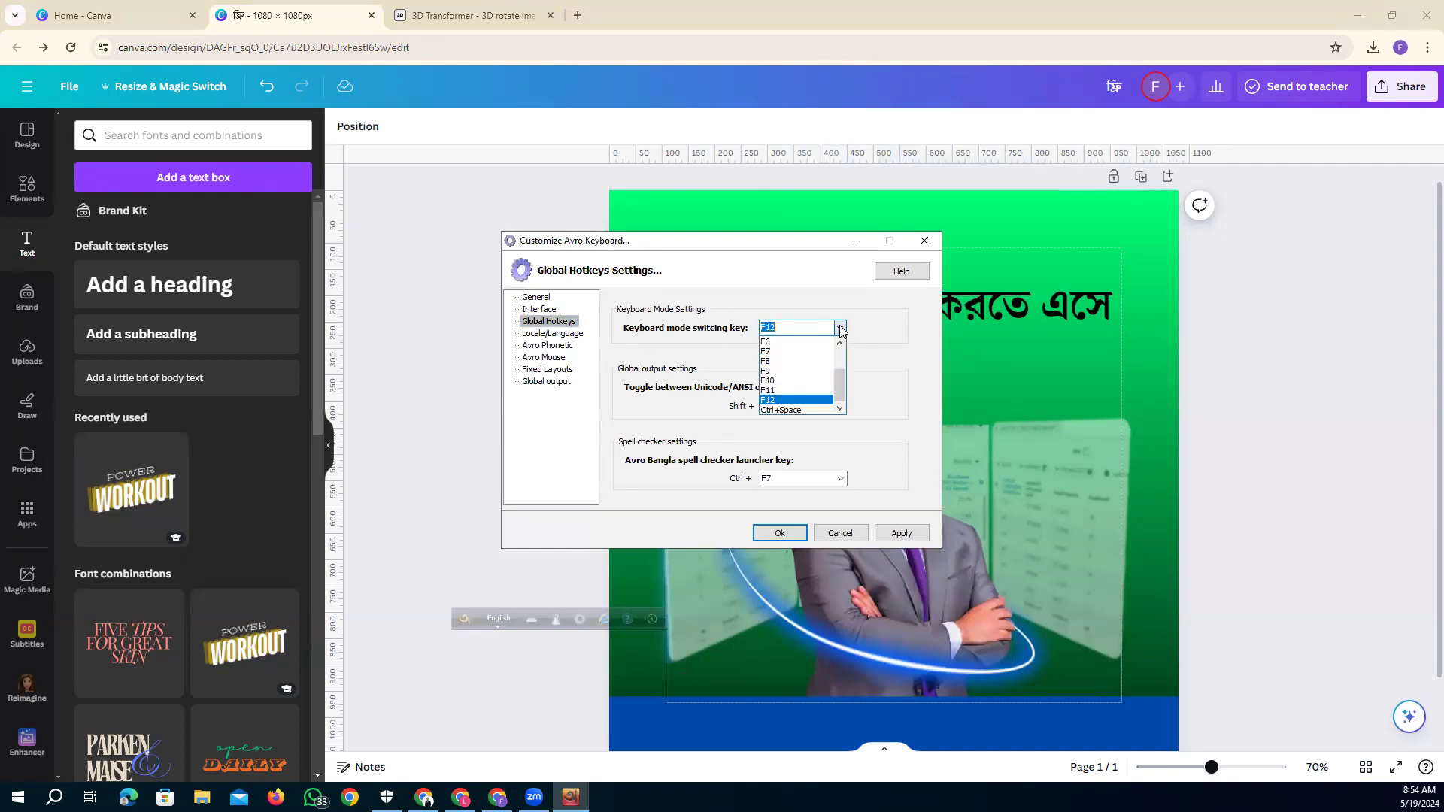
pyautogui.click(784, 400)
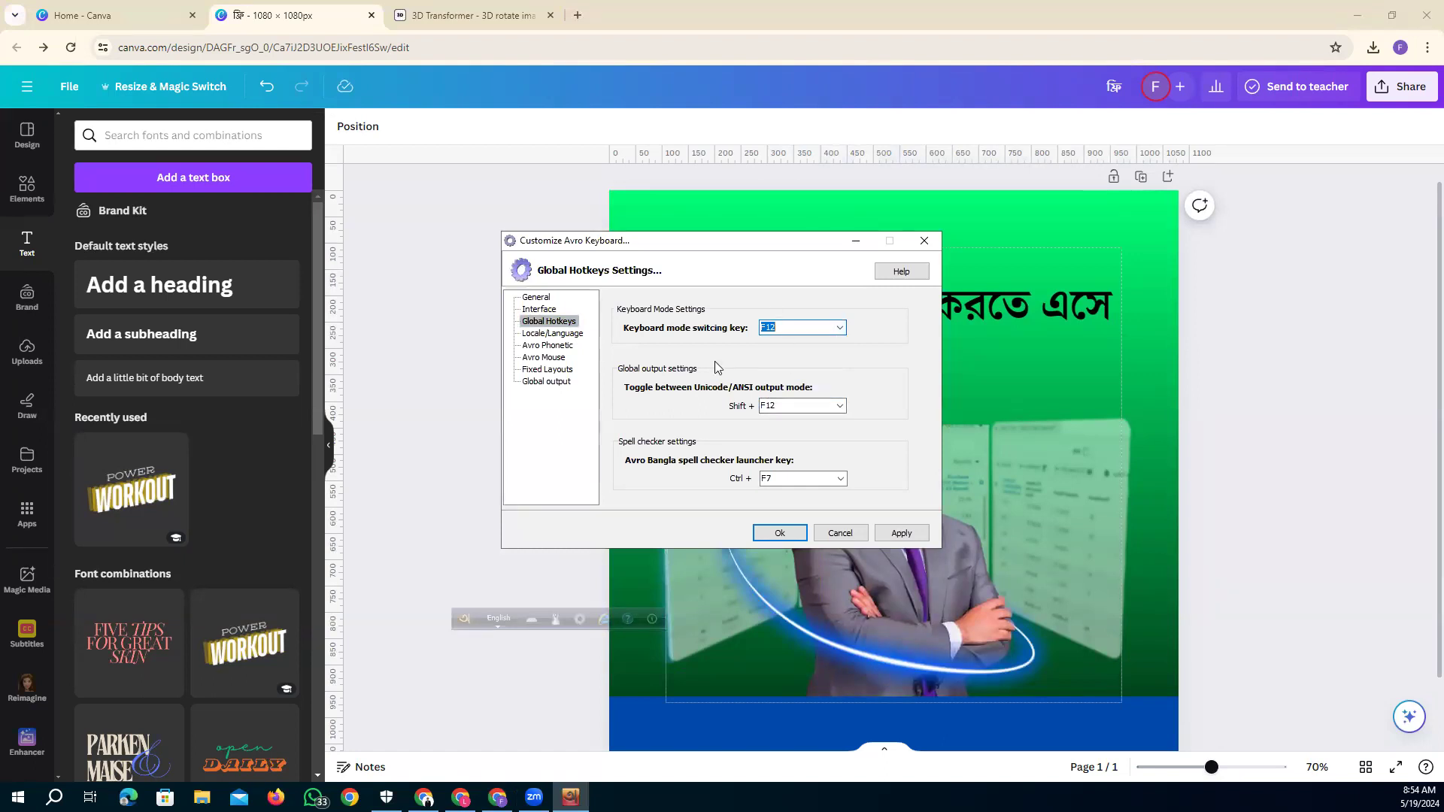
pyautogui.click(780, 534)
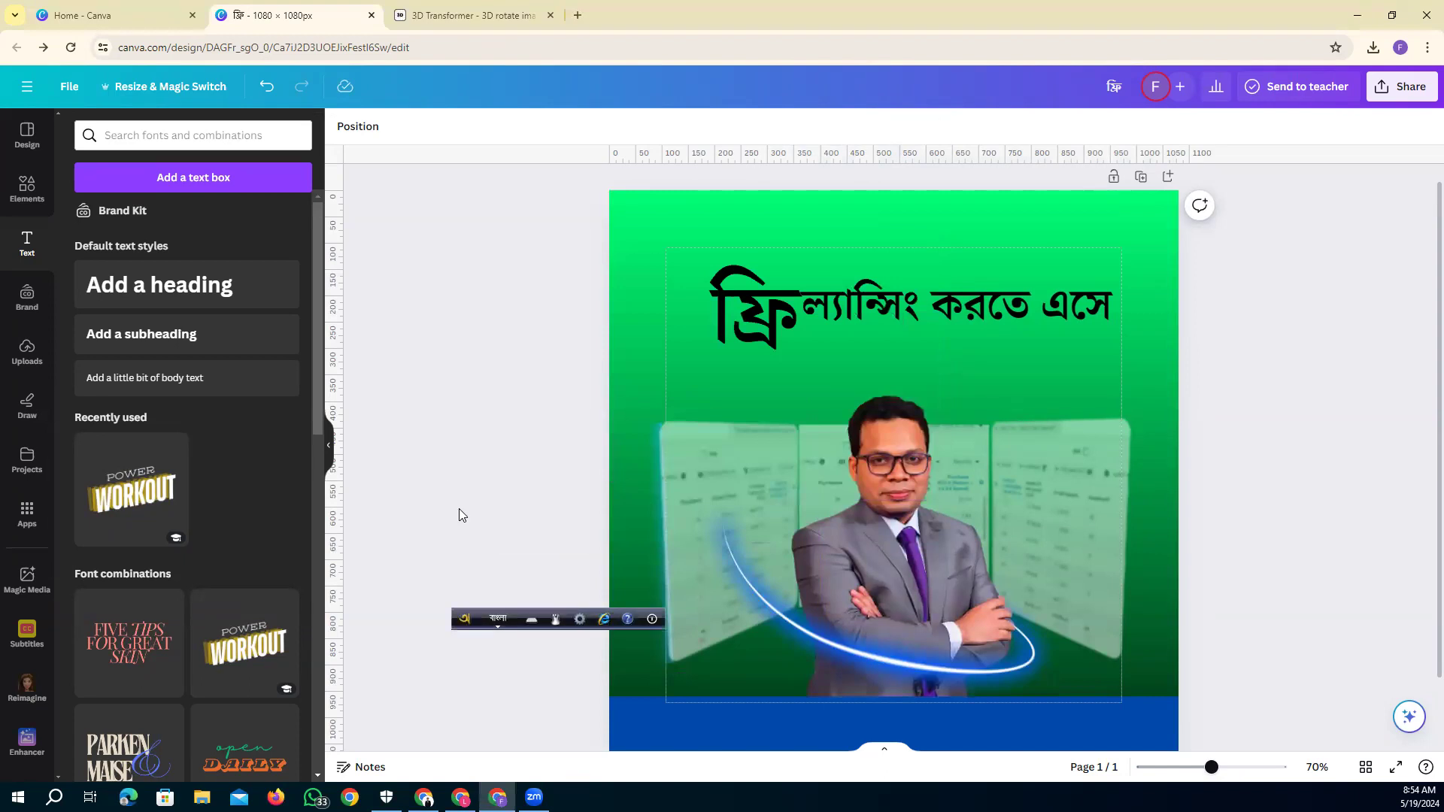
# Toggle Avro Keyboard between Bangla and English modes and park its floating bar over the taskbar.
pyautogui.moveTo(471, 626); pyautogui.dragTo(472, 439)
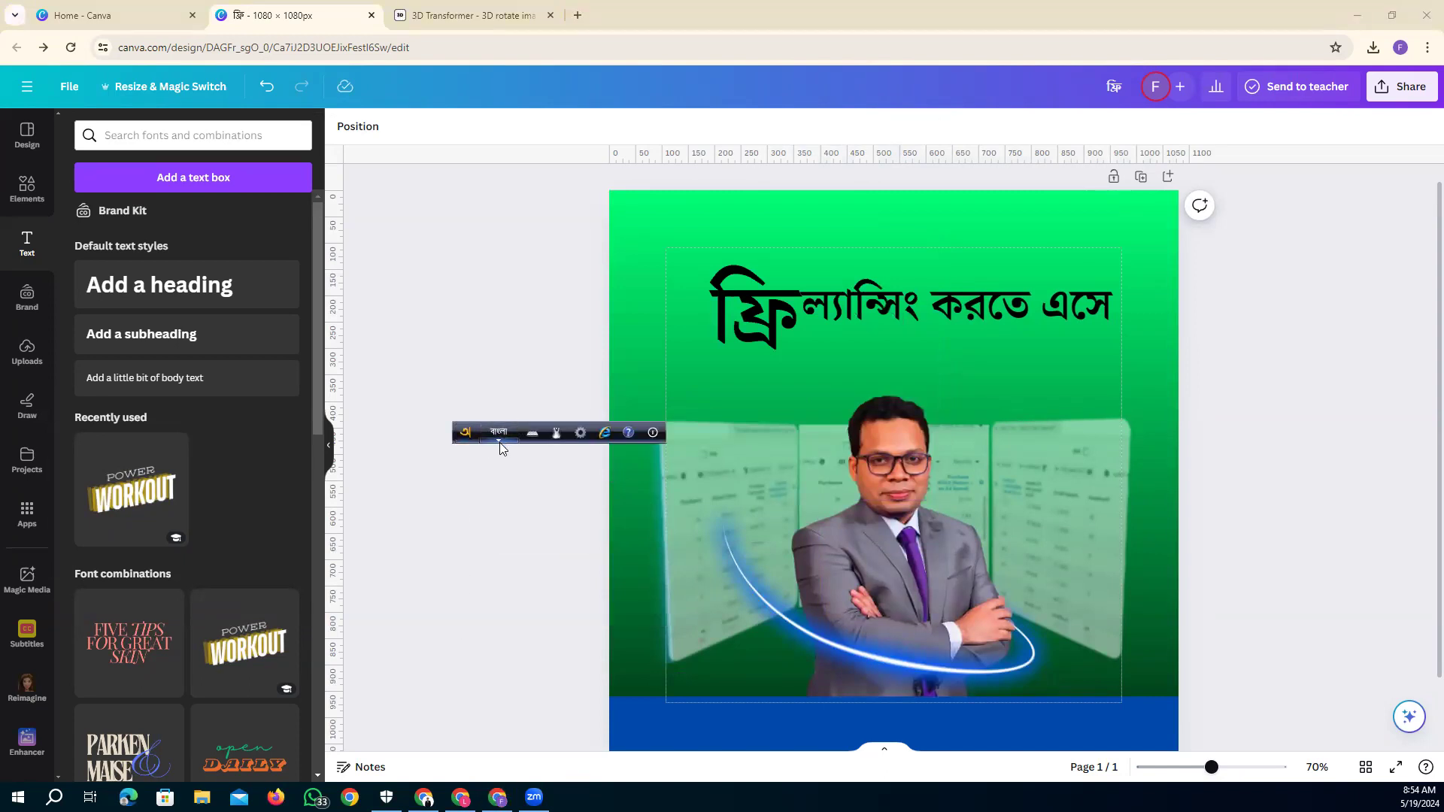
pyautogui.click(498, 438)
pyautogui.click(500, 440)
pyautogui.moveTo(468, 443); pyautogui.dragTo(579, 811)
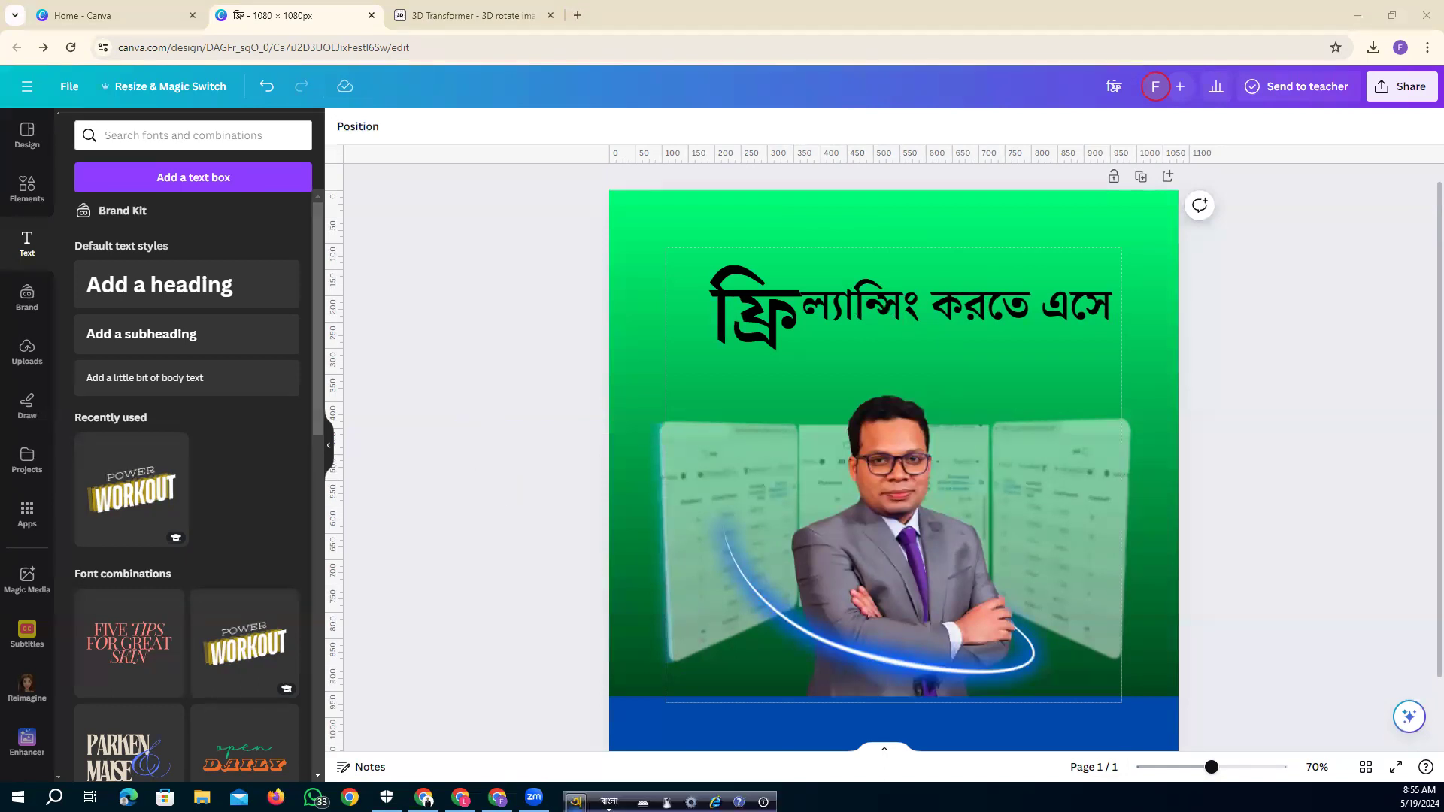
pyautogui.press('F12')
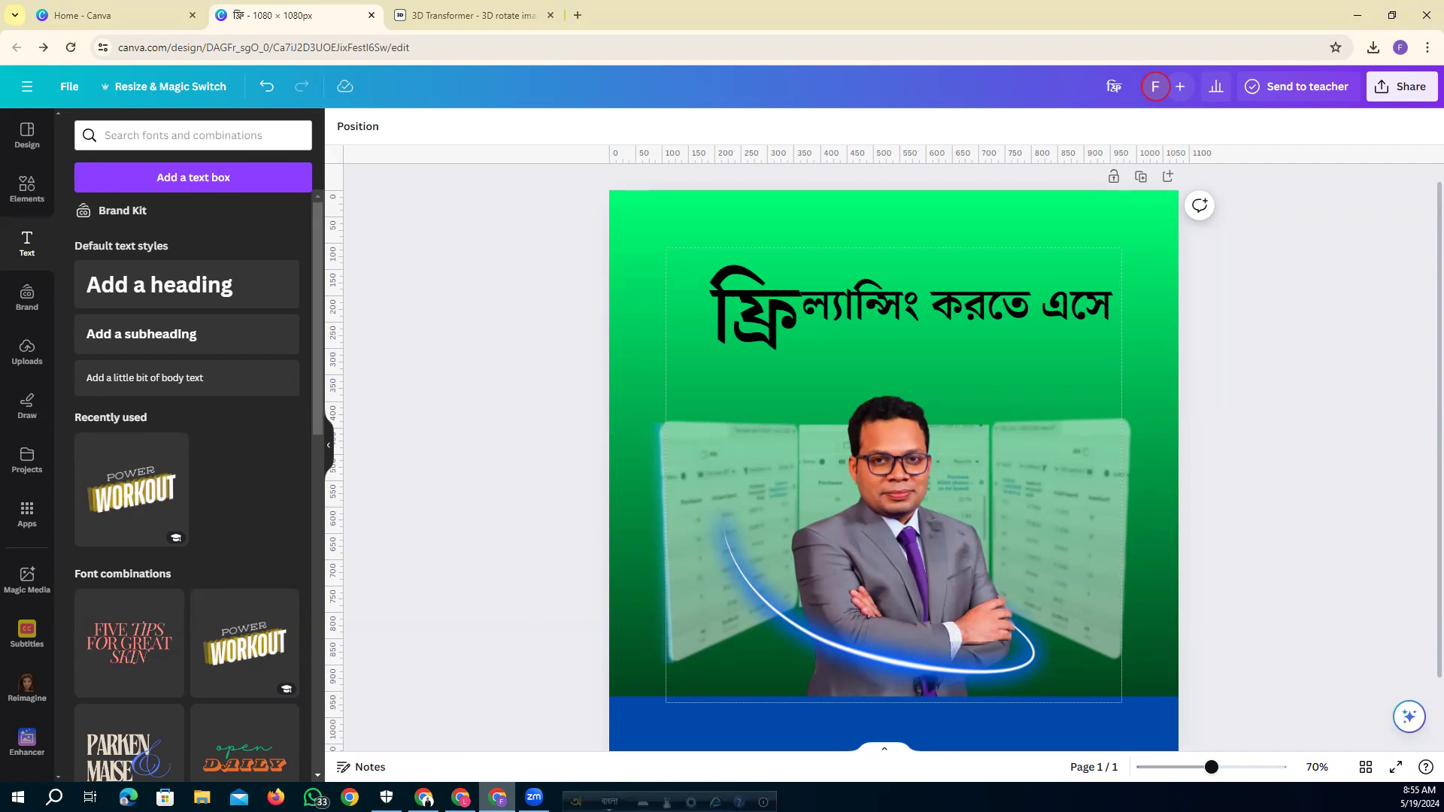
# Copy the "আপনি কি হতাশ" text from the reference post in the other browser window.
pyautogui.click(460, 797)
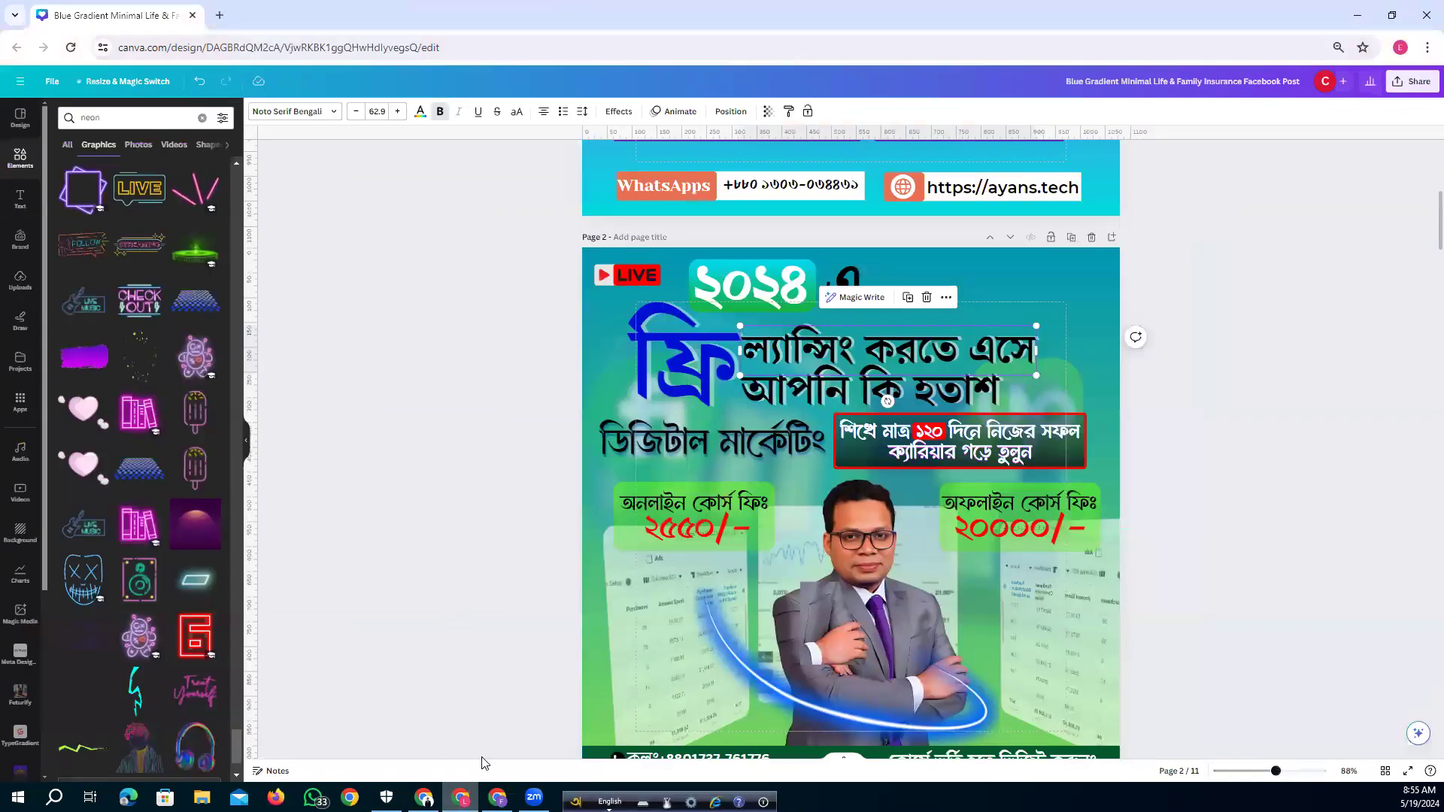
pyautogui.click(825, 397)
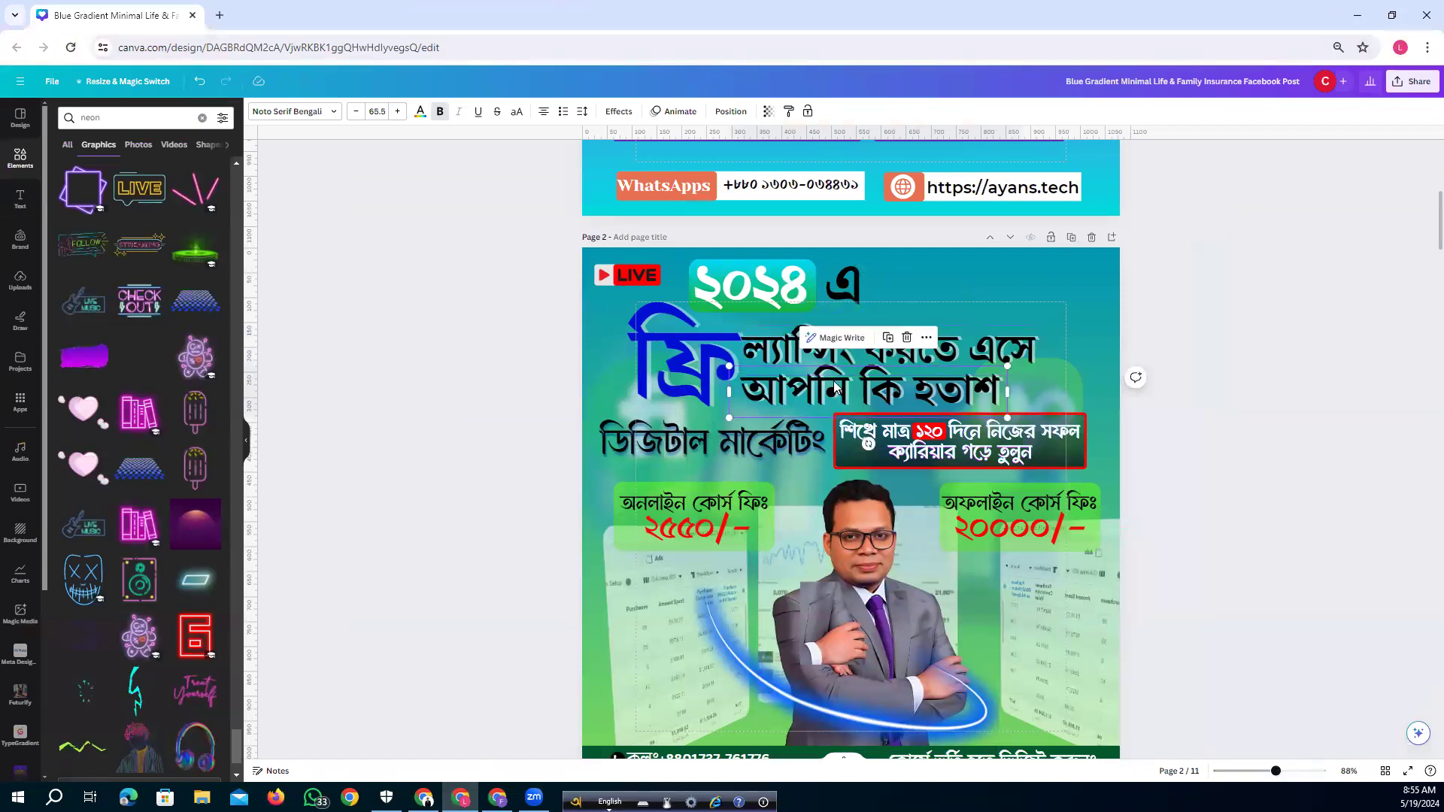
pyautogui.rightClick(828, 382)
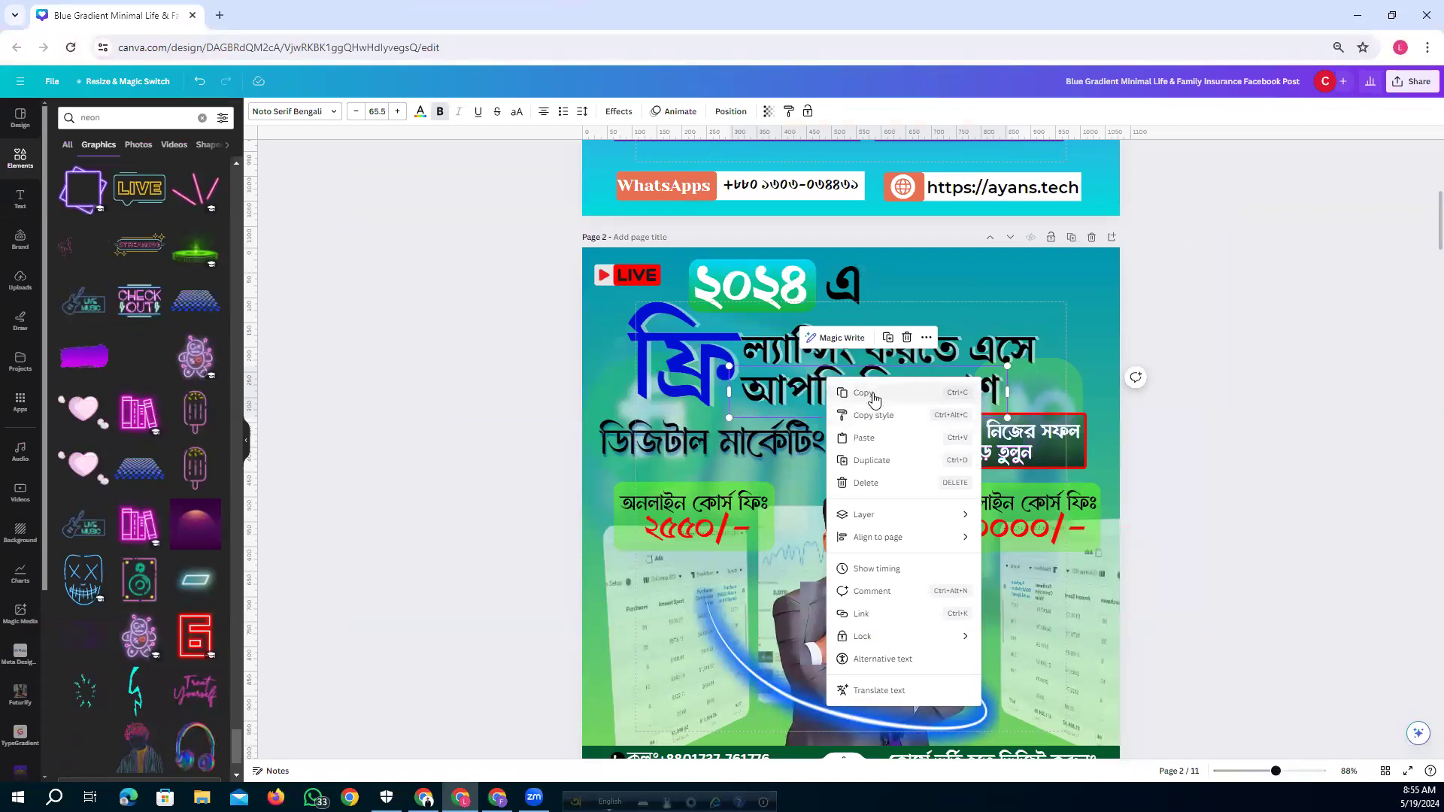
pyautogui.click(865, 392)
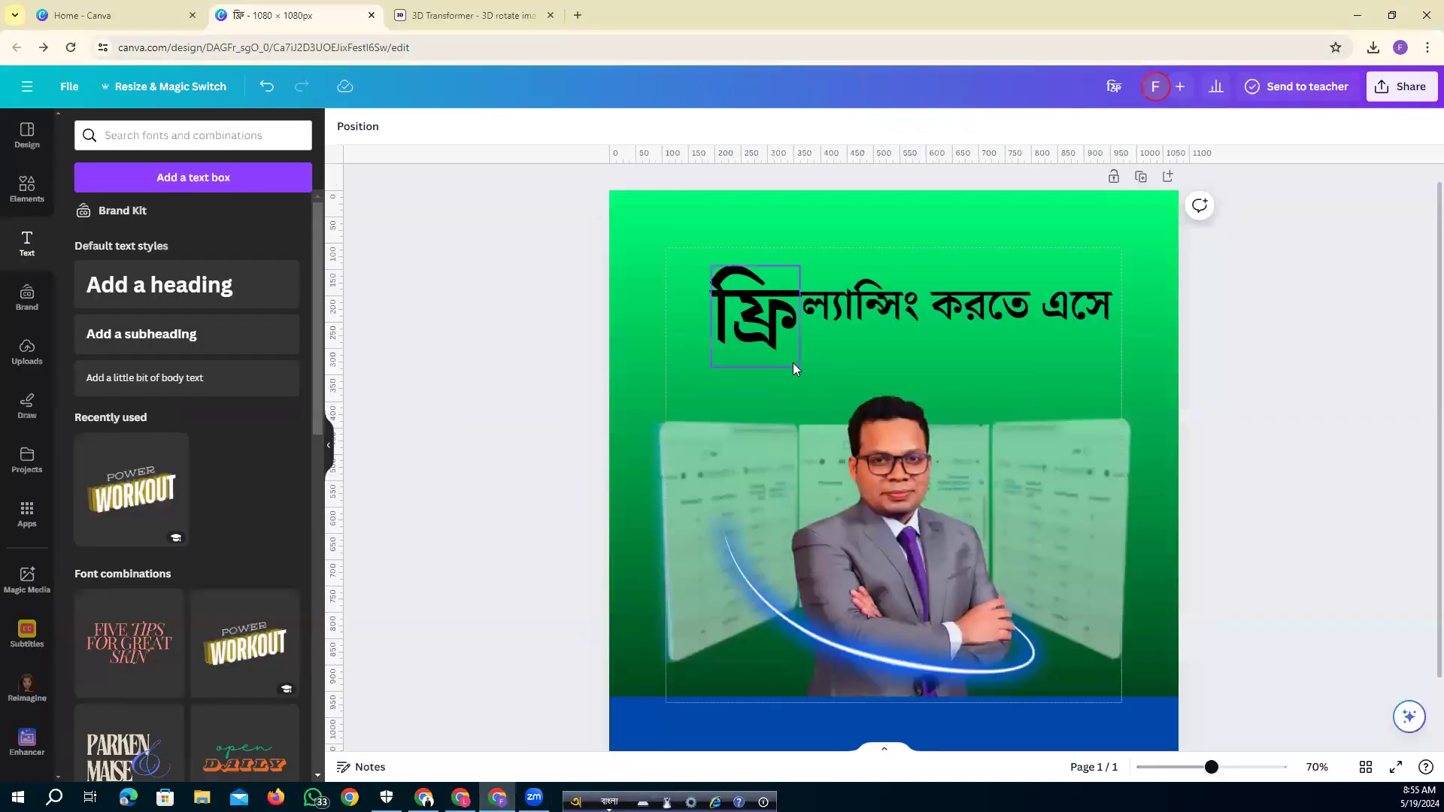
# Move "ফ্রি" to the page's left margin, enlarge it to font size 129, and bring "ল্যান্সিং করতে এসে" back against it.
pyautogui.moveTo(775, 323); pyautogui.dragTo(711, 323)
pyautogui.moveTo(707, 322); pyautogui.dragTo(752, 367)
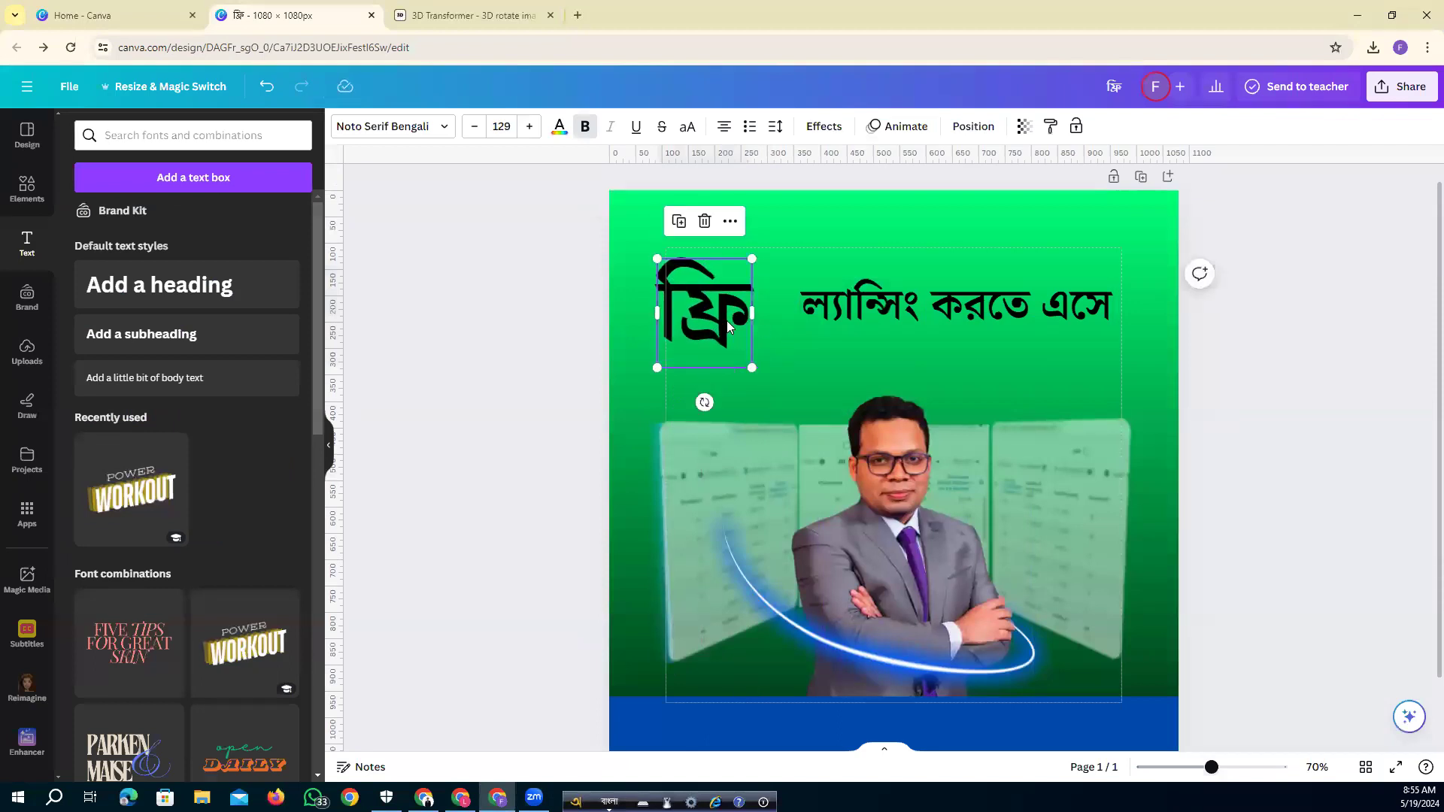
pyautogui.moveTo(884, 298); pyautogui.dragTo(838, 285)
pyautogui.click(883, 447)
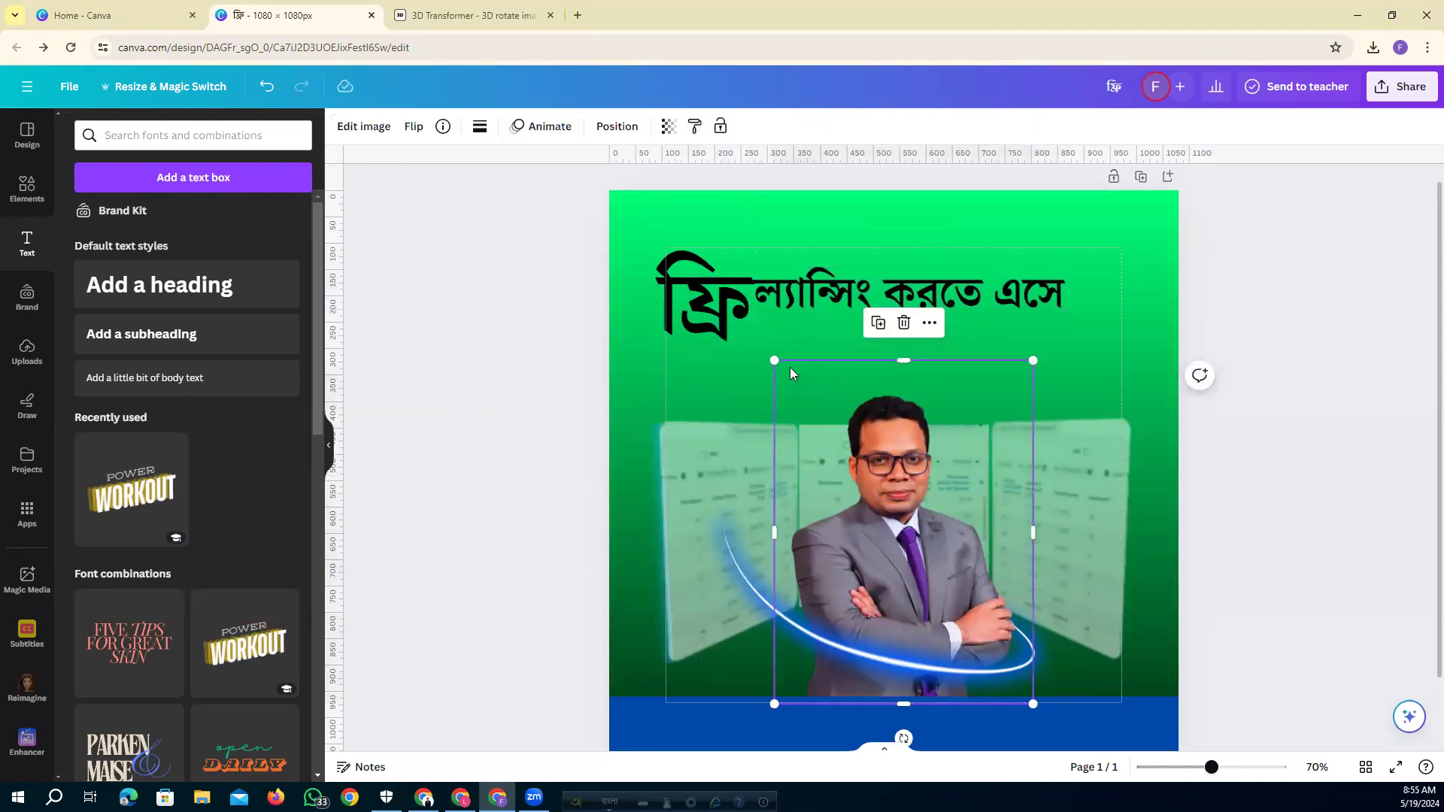
pyautogui.moveTo(774, 360)
pyautogui.mouseDown()
pyautogui.moveTo(791, 388)
pyautogui.moveTo(758, 377)
pyautogui.mouseUp()
pyautogui.click(771, 351)
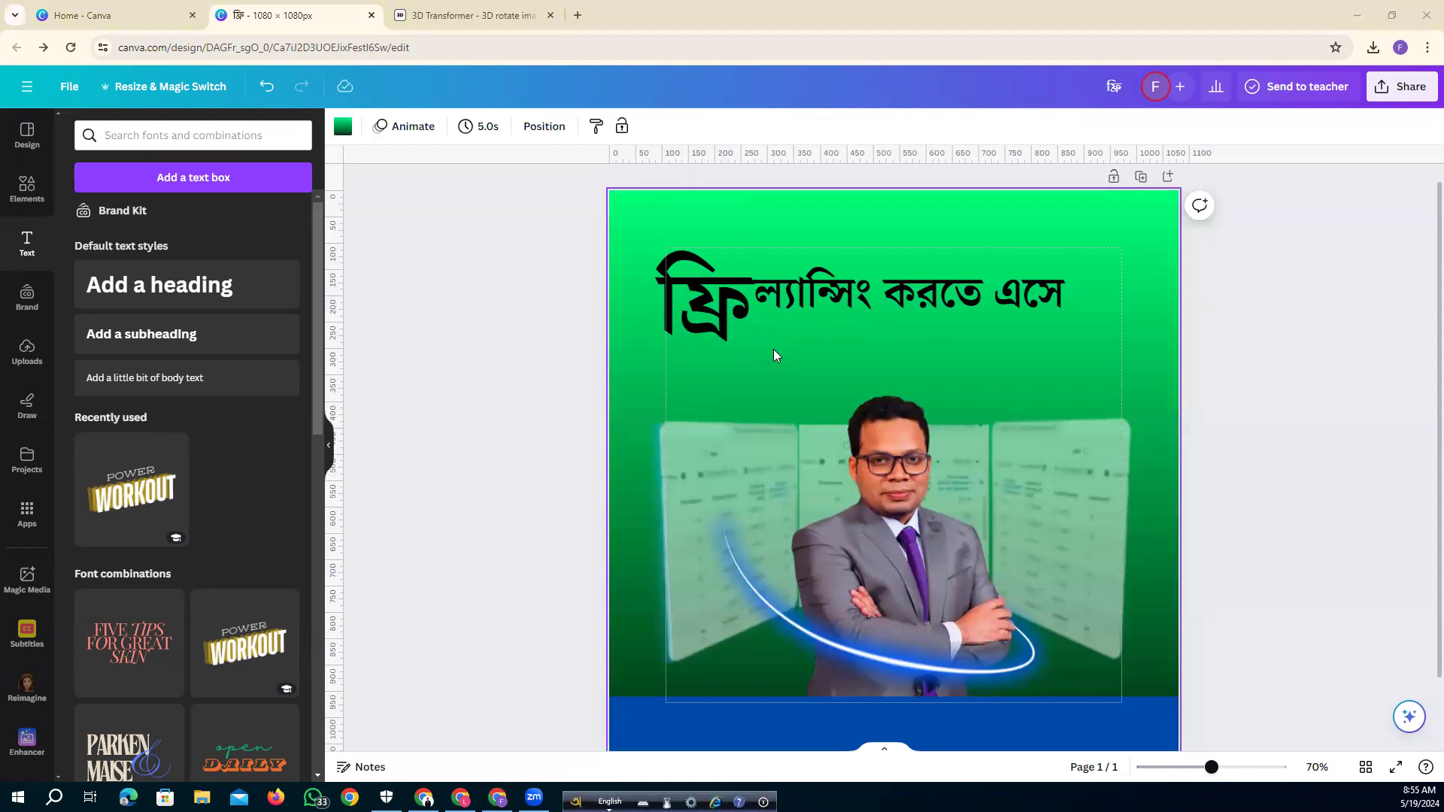
pyautogui.click(362, 448)
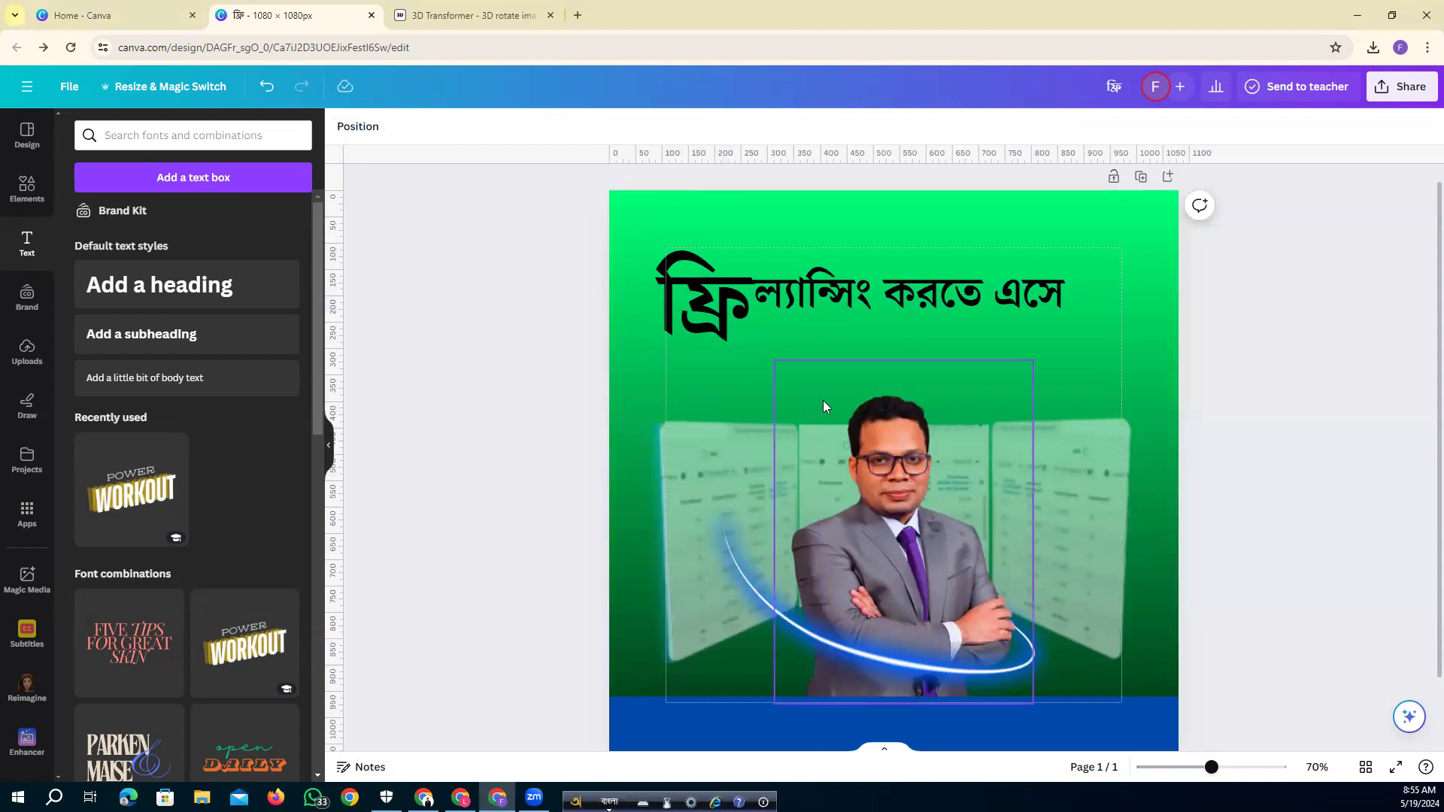
# Paste the "আপনি কি হতাশ" text and place it directly beneath "ল্যান্সিং করতে এসে", beside the "ফ্রি" heading.
pyautogui.hotkey('ctrl', 'v')
pyautogui.click(572, 384)
pyautogui.click(962, 333)
pyautogui.moveTo(962, 333); pyautogui.dragTo(949, 330)
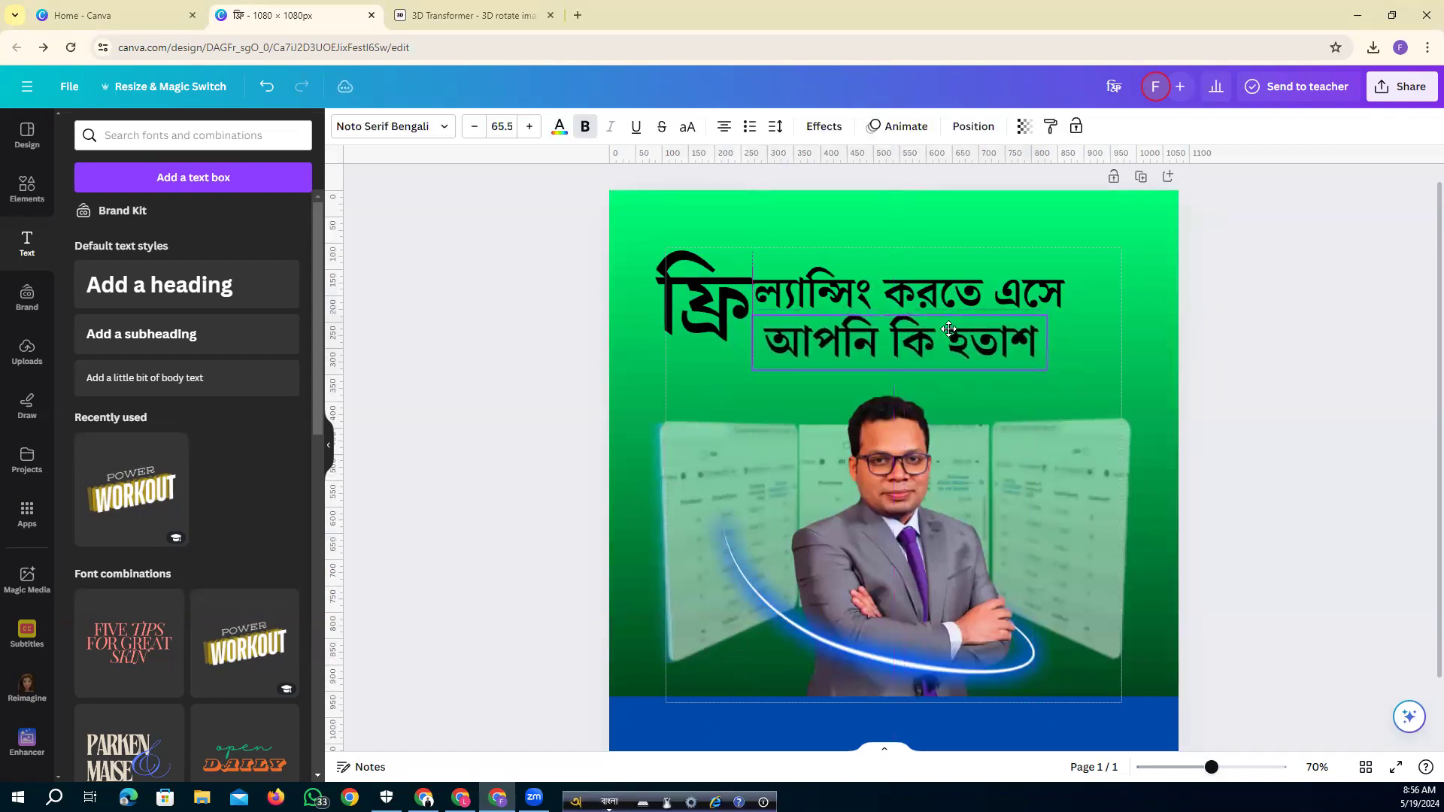
pyautogui.click(442, 393)
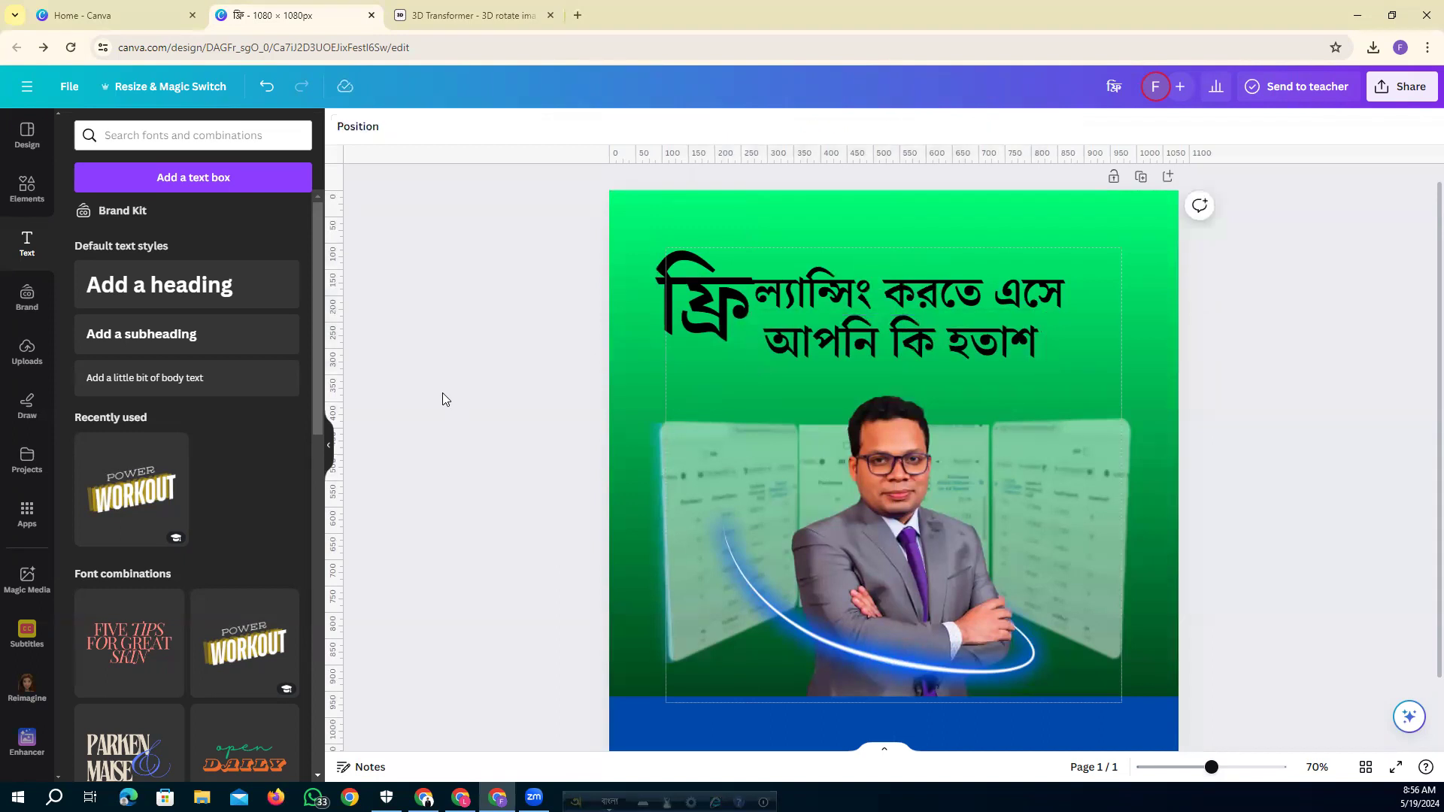
# Copy the "ডিজিটাল মার্কেটিং" text from the reference post in the other browser window.
pyautogui.click(460, 798)
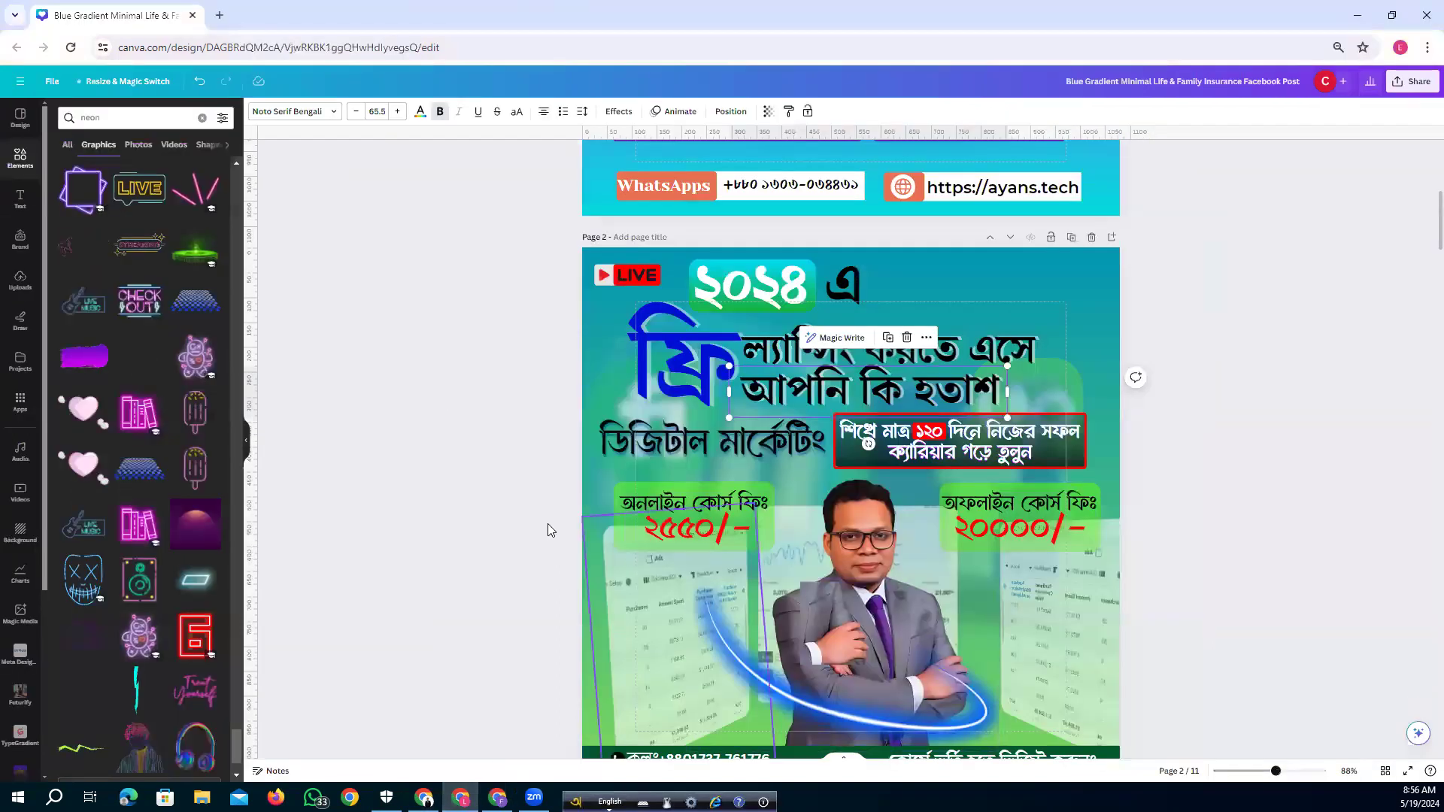
pyautogui.click(468, 472)
pyautogui.click(736, 445)
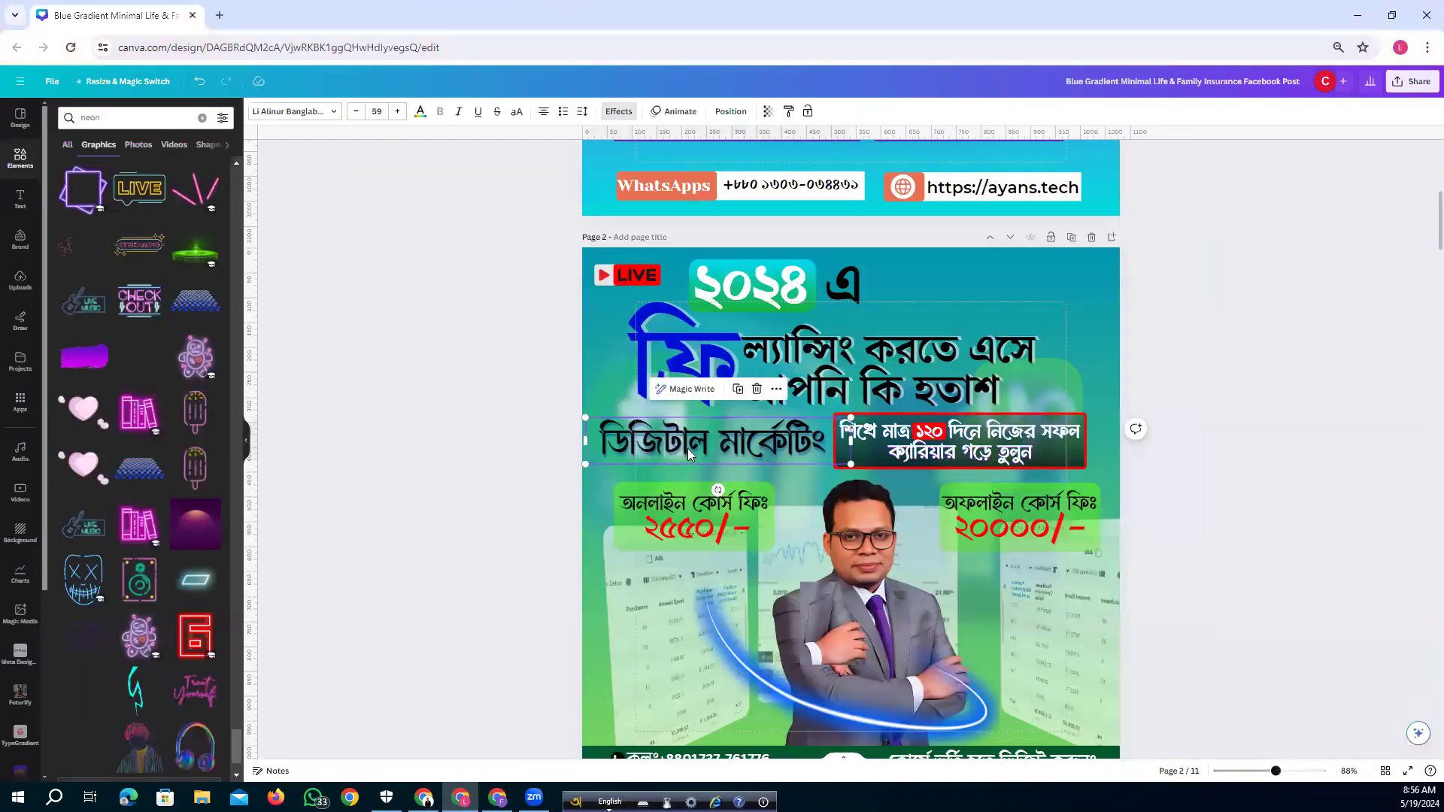
pyautogui.rightClick(722, 440)
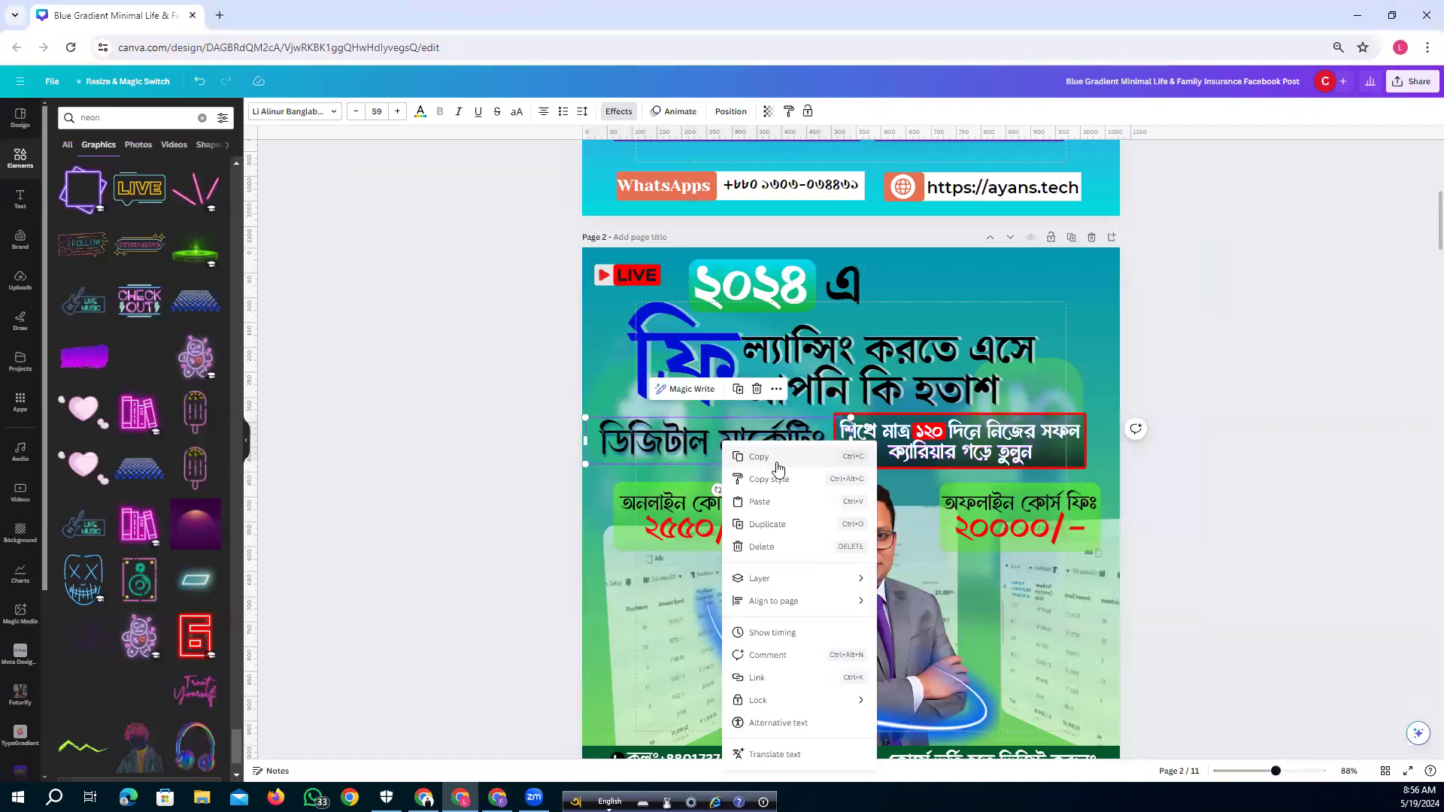
pyautogui.click(748, 456)
pyautogui.click(497, 462)
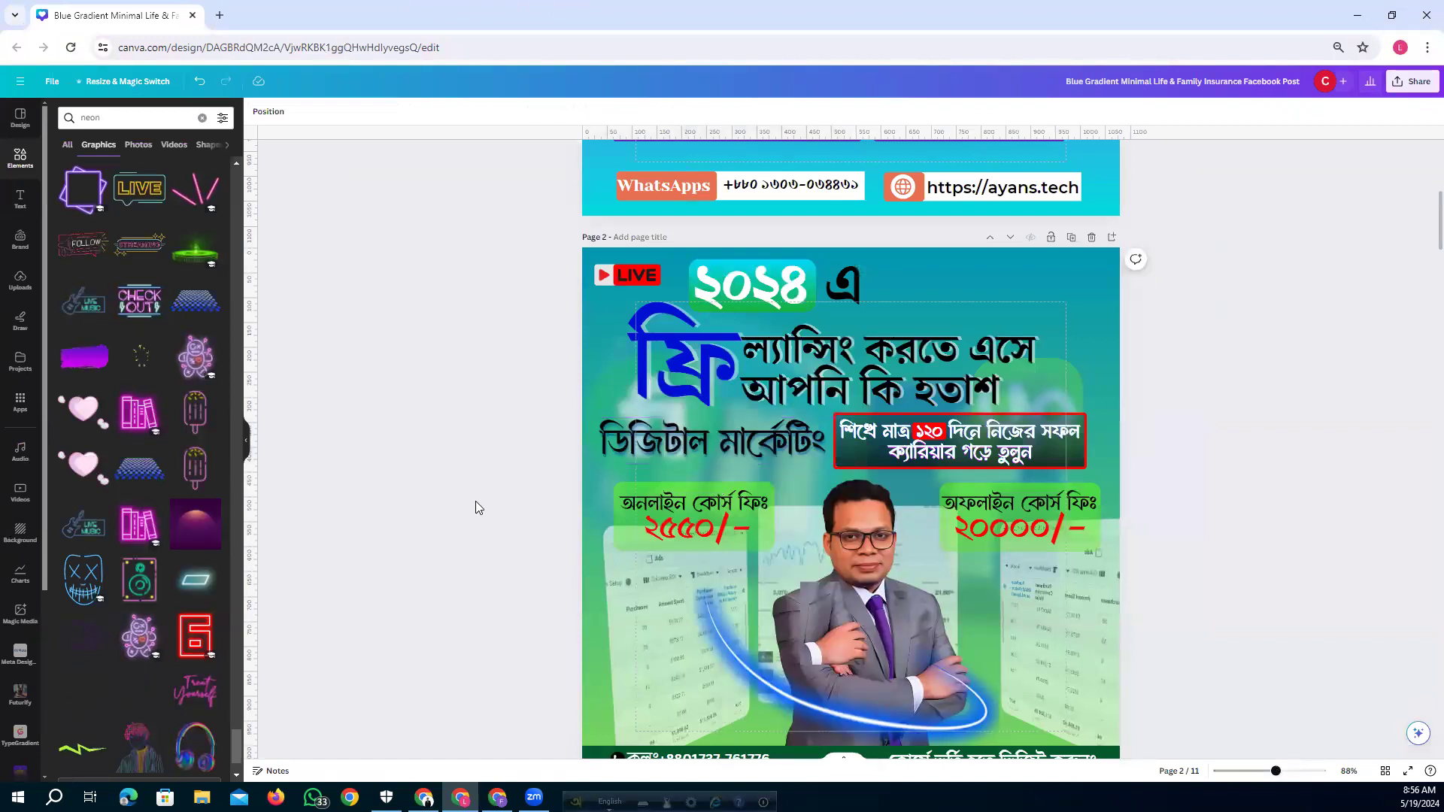
# Return to the 1080 × 1080 px design and paste the "ডিজিটাল মার্কেটিং" text below the "ফ্রি" heading.
pyautogui.click(497, 797)
pyautogui.click(708, 406)
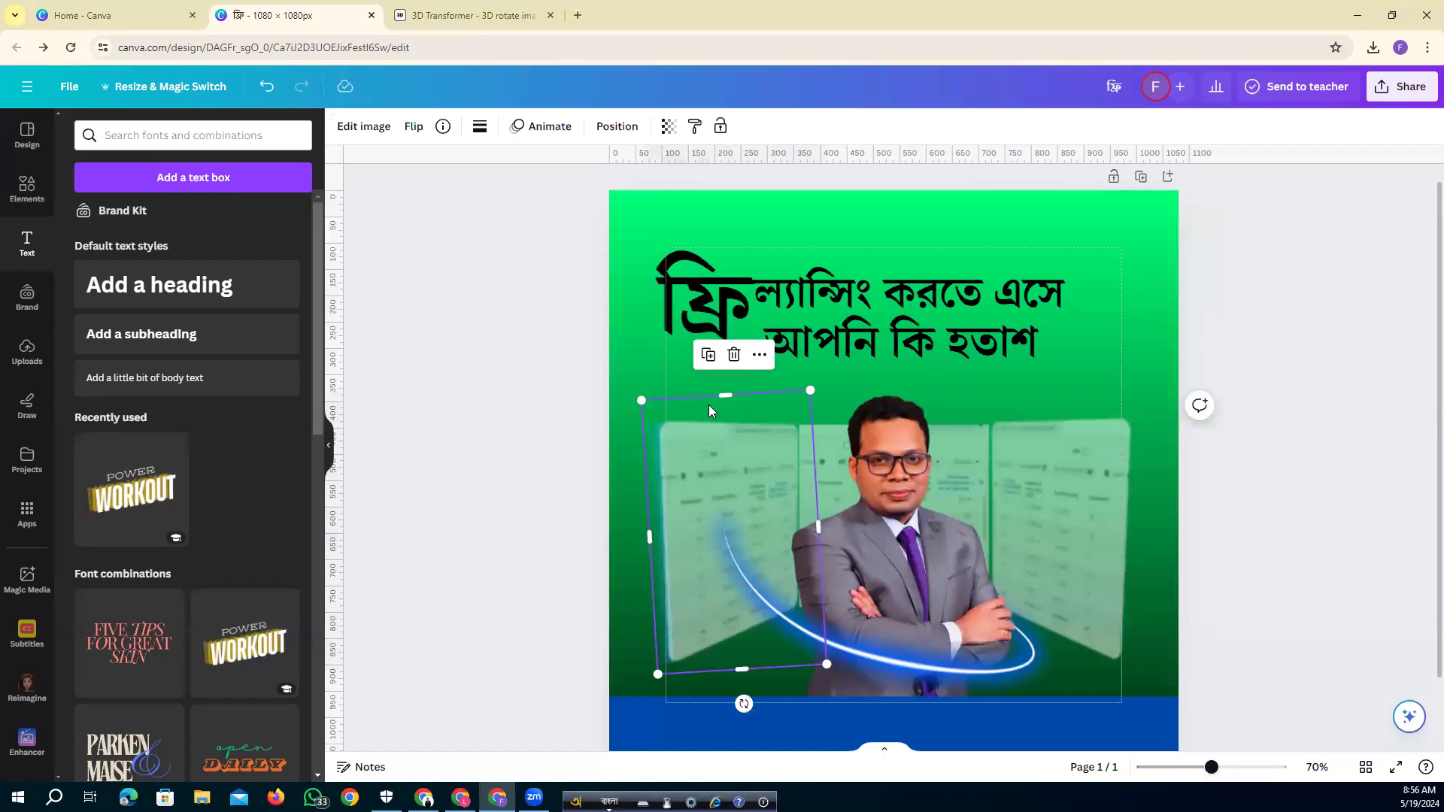
pyautogui.click(665, 374)
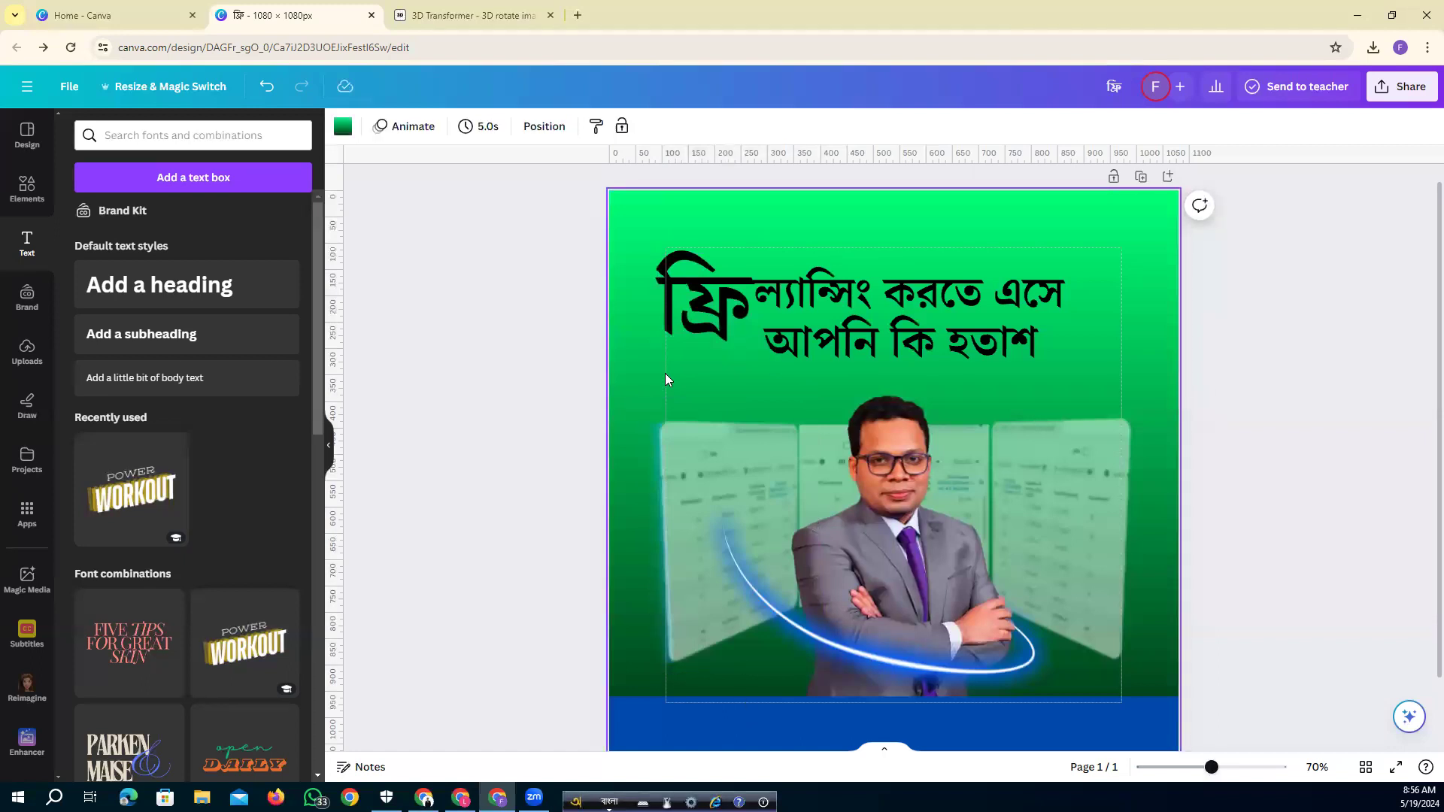
pyautogui.hotkey('ctrl', 'v')
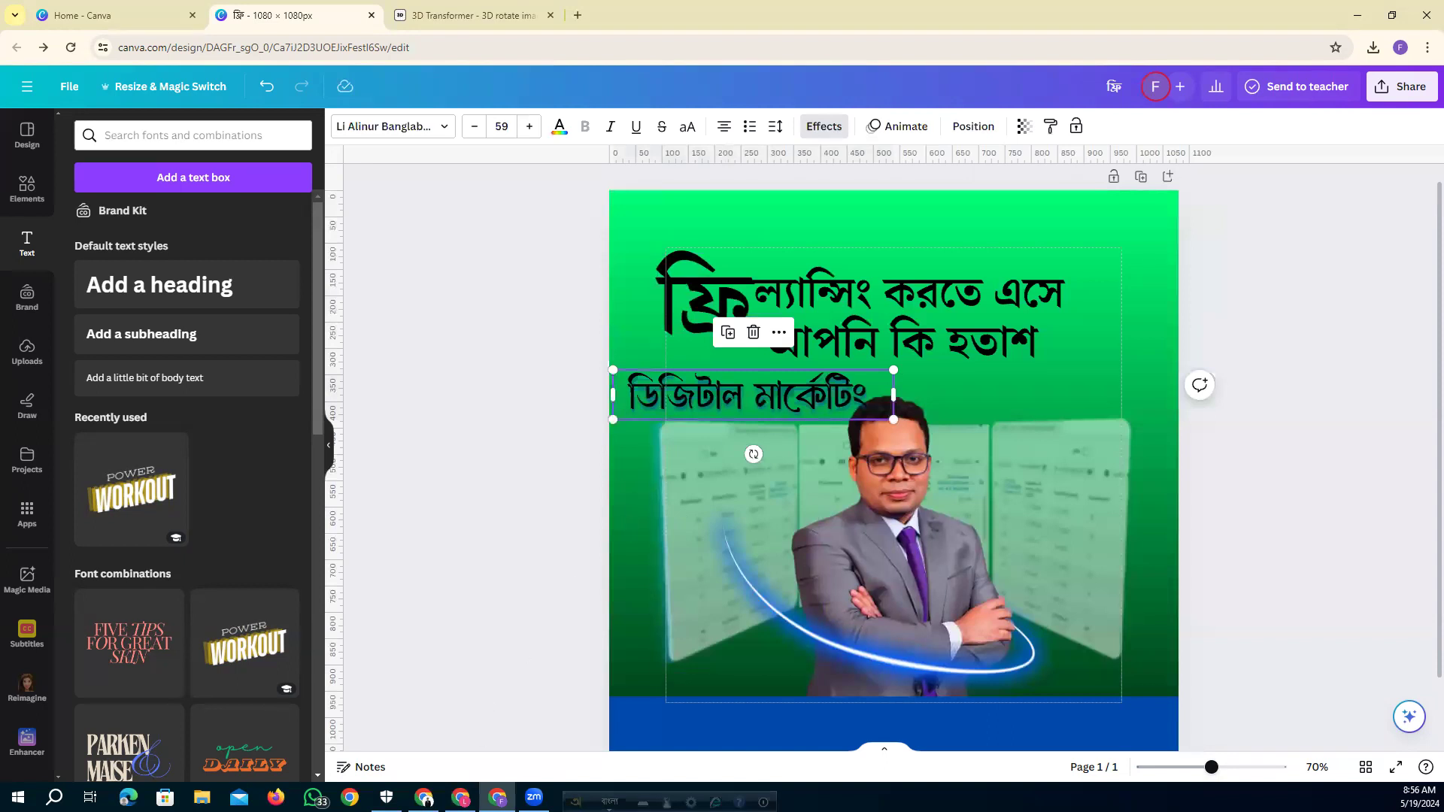
# Switch to the reference post and copy the two-line slogan "শিখে মাত্র ১২০ দিনে নিজের সফল ক্যারিয়ার গড়ে তুলুন".
pyautogui.hotkey('alt', 'Tab')
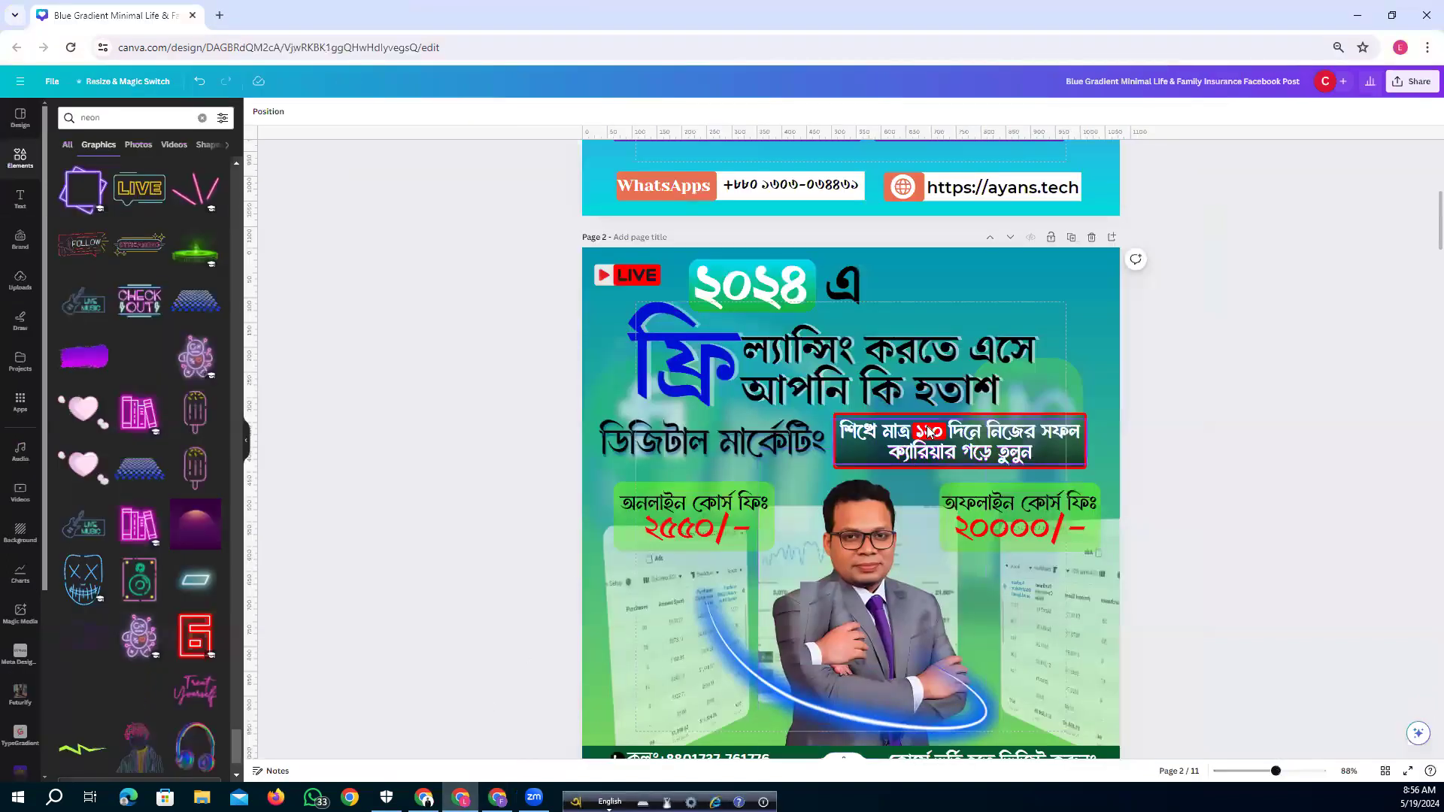
pyautogui.click(966, 442)
pyautogui.click(965, 442)
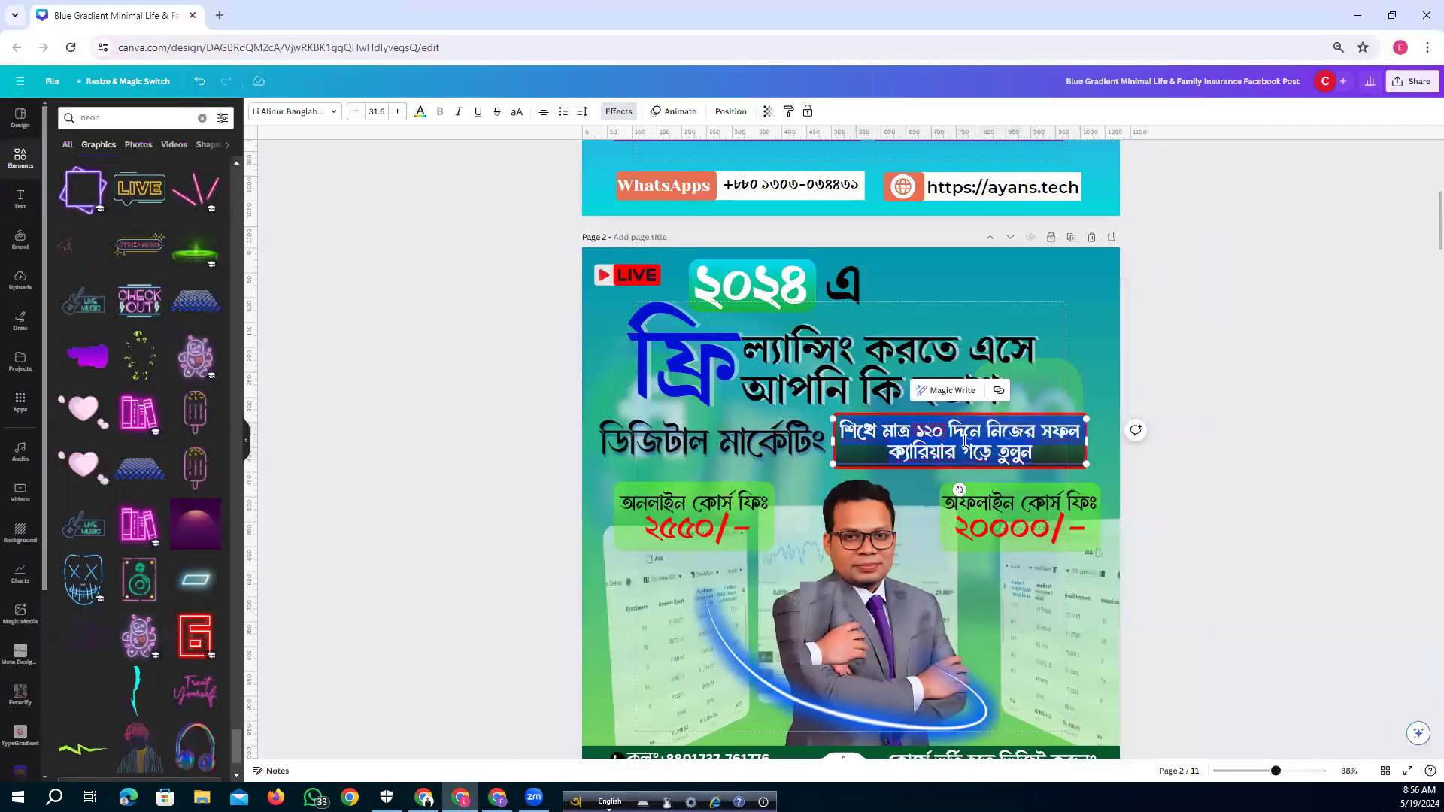
pyautogui.rightClick(966, 442)
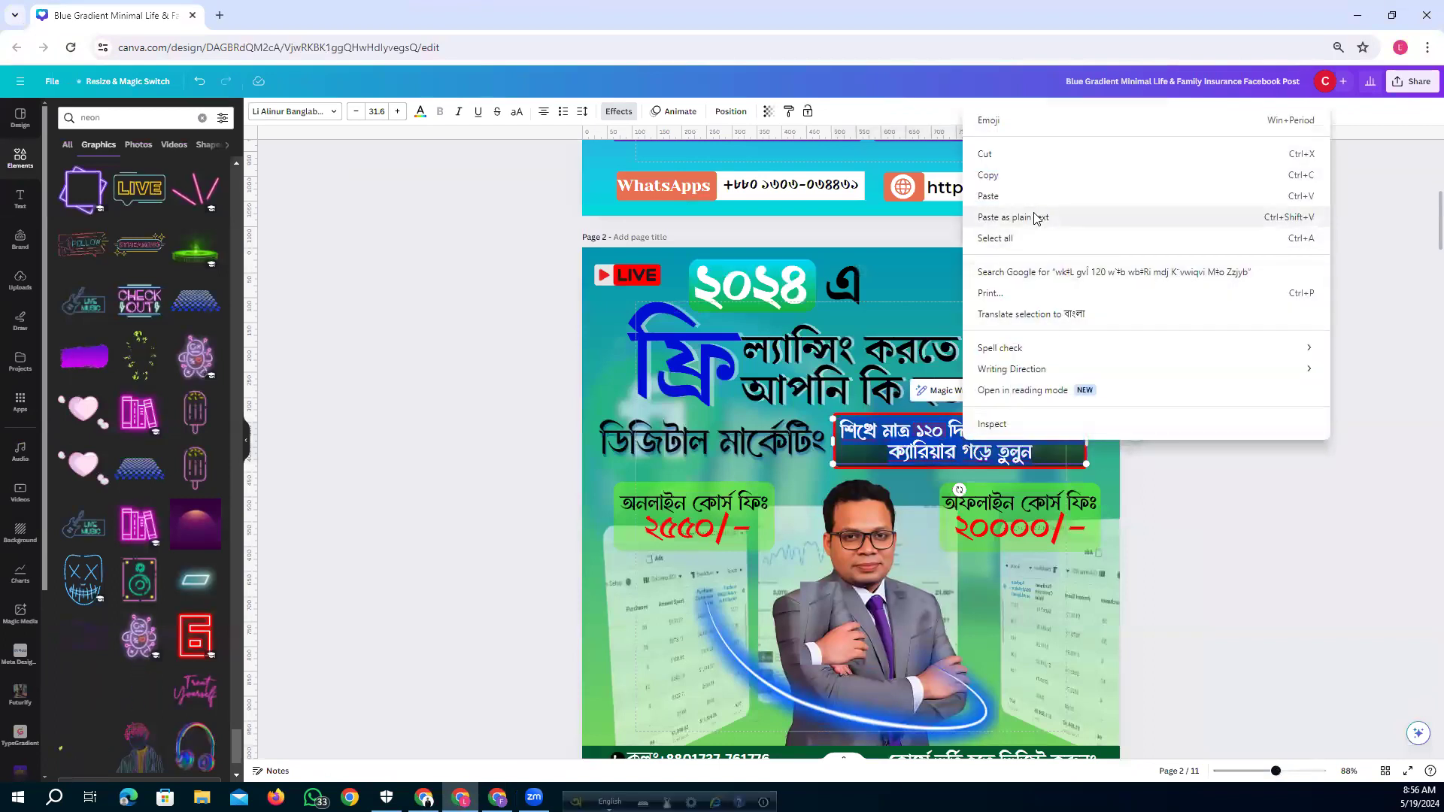
pyautogui.click(1006, 175)
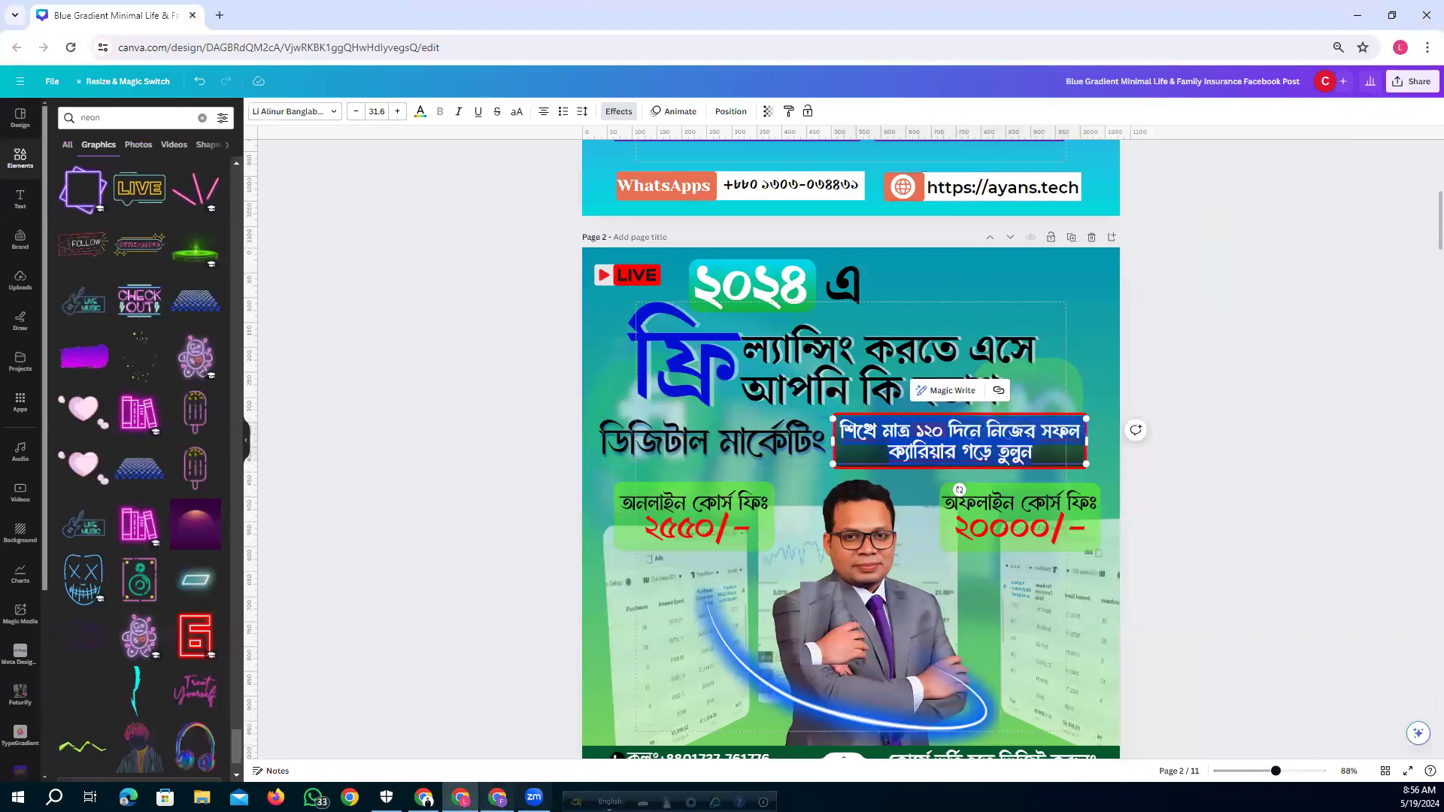
# Paste the copied slogan as a new text box in the 1080 × 1080 px design.
pyautogui.click(497, 797)
pyautogui.click(970, 374)
pyautogui.click(971, 388)
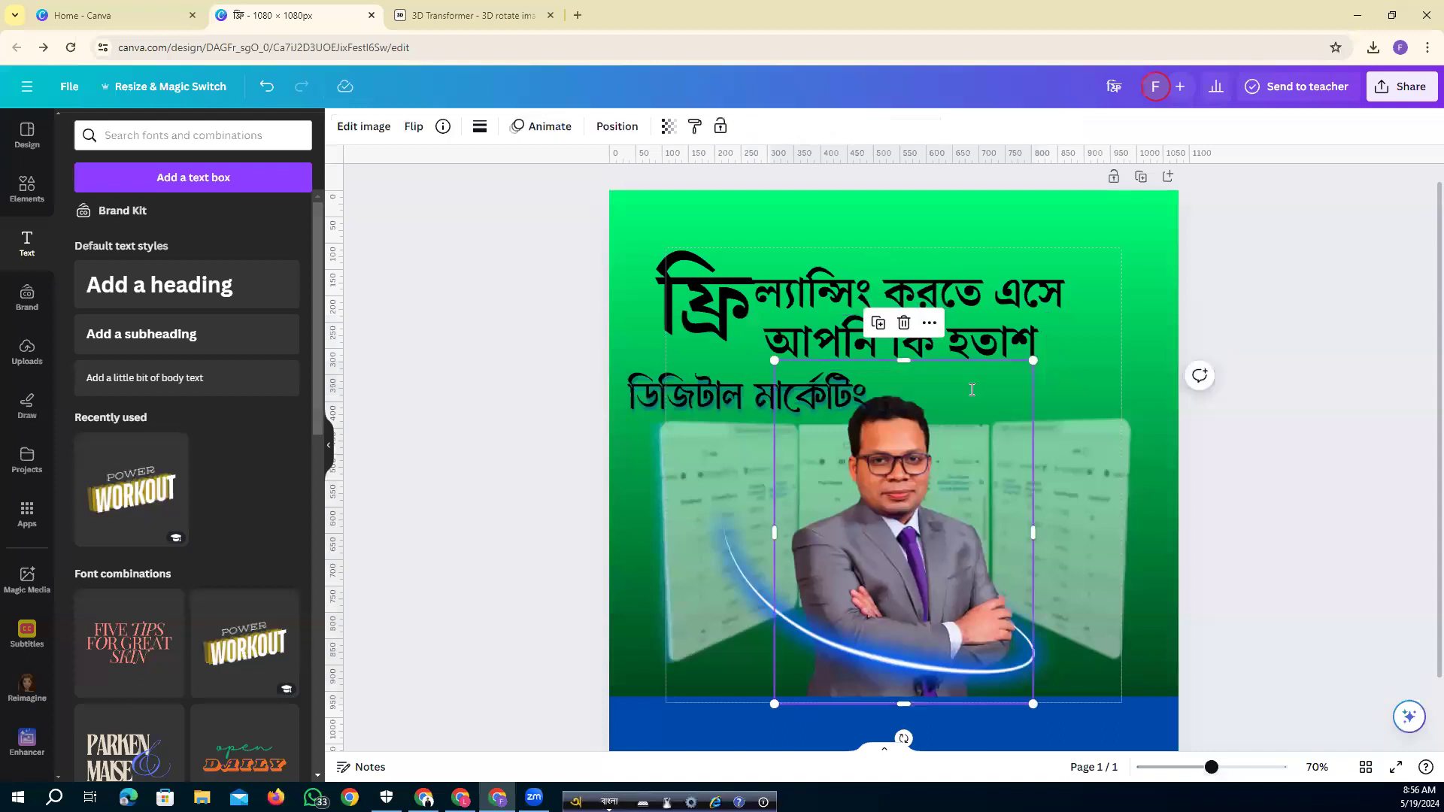
pyautogui.hotkey('ctrl', 'v')
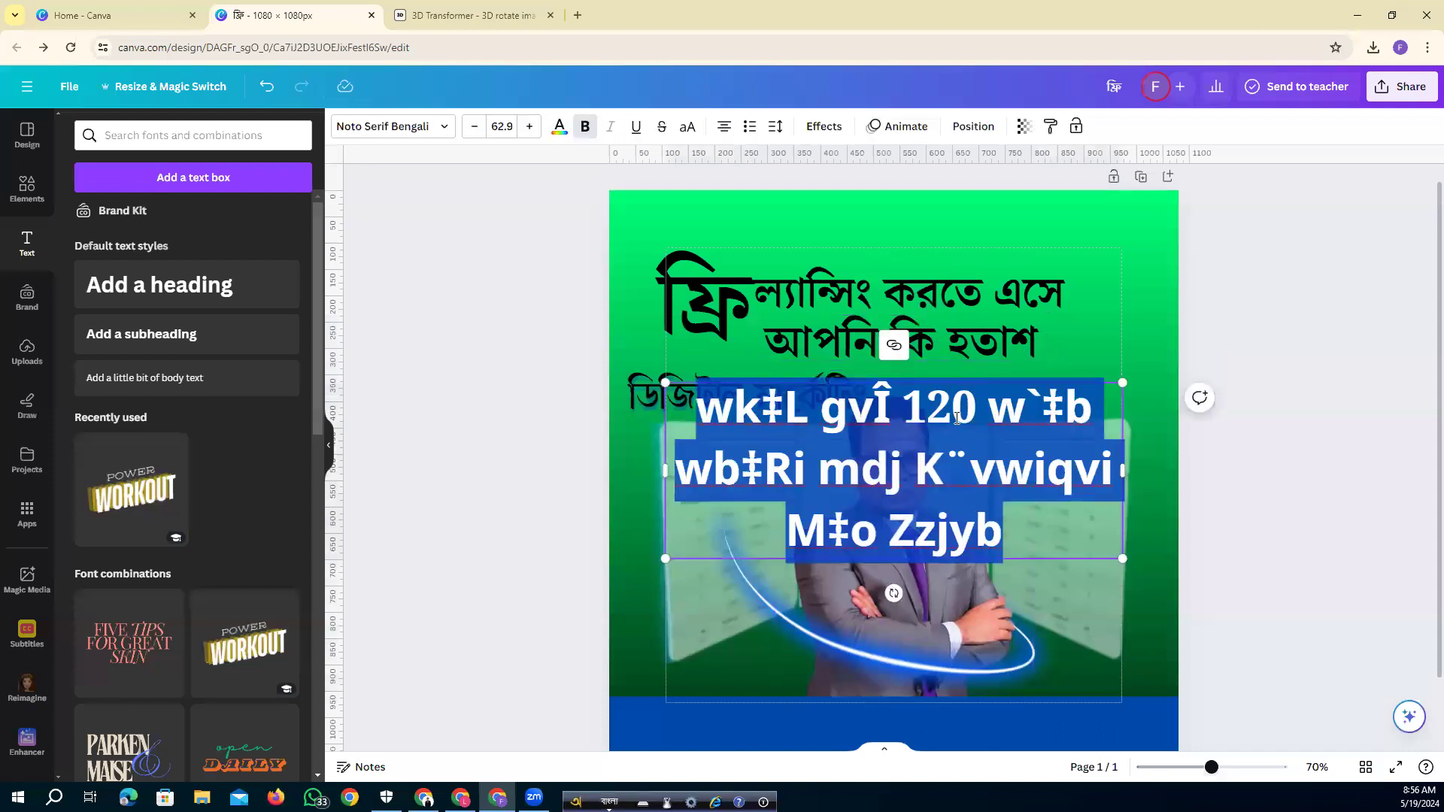
# Shrink the pasted slogan to font size 24.3 and apply the uploaded "Li Alinur Banglab…" font so it reads in Bengali.
pyautogui.click(442, 128)
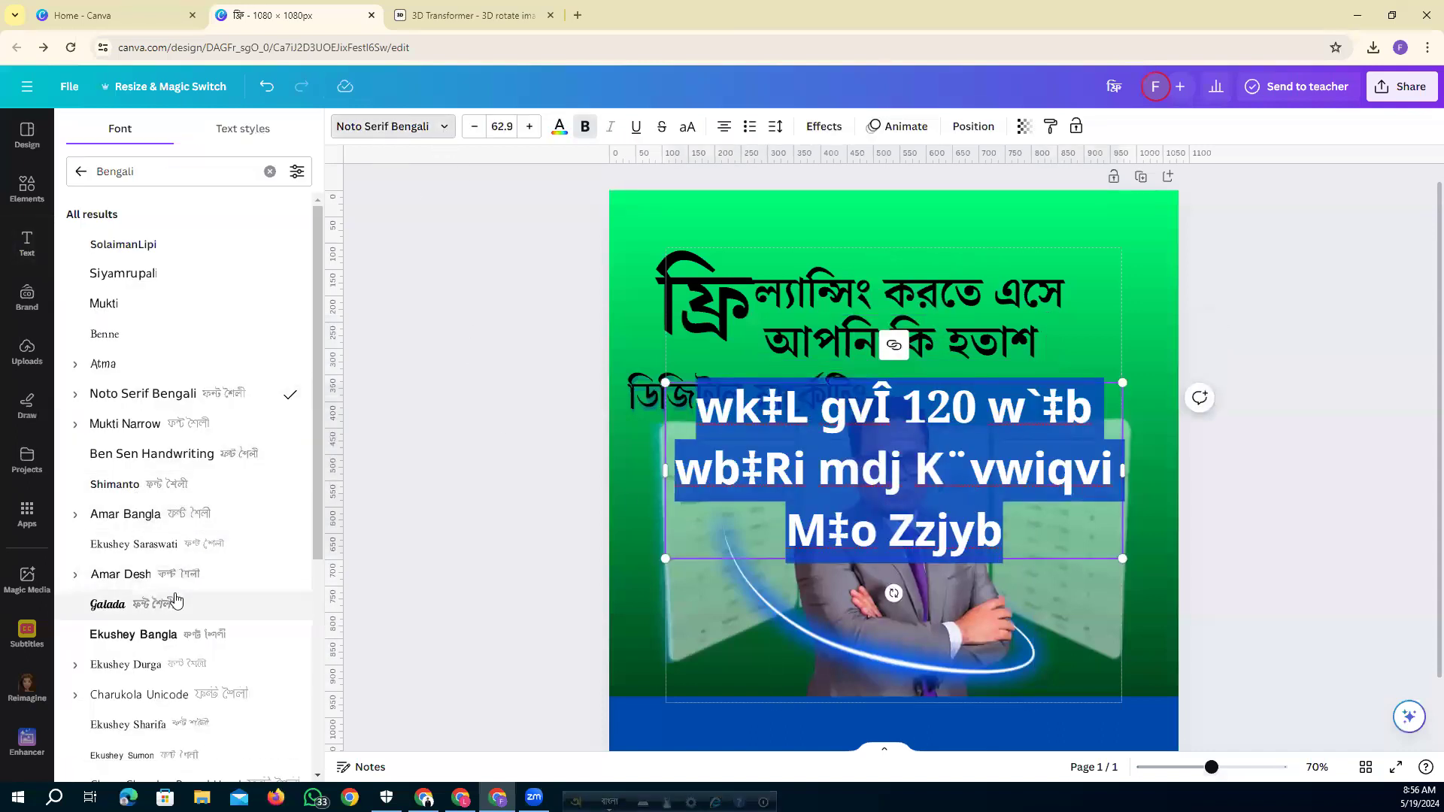
pyautogui.click(80, 172)
pyautogui.scroll(-5, 211, 527)
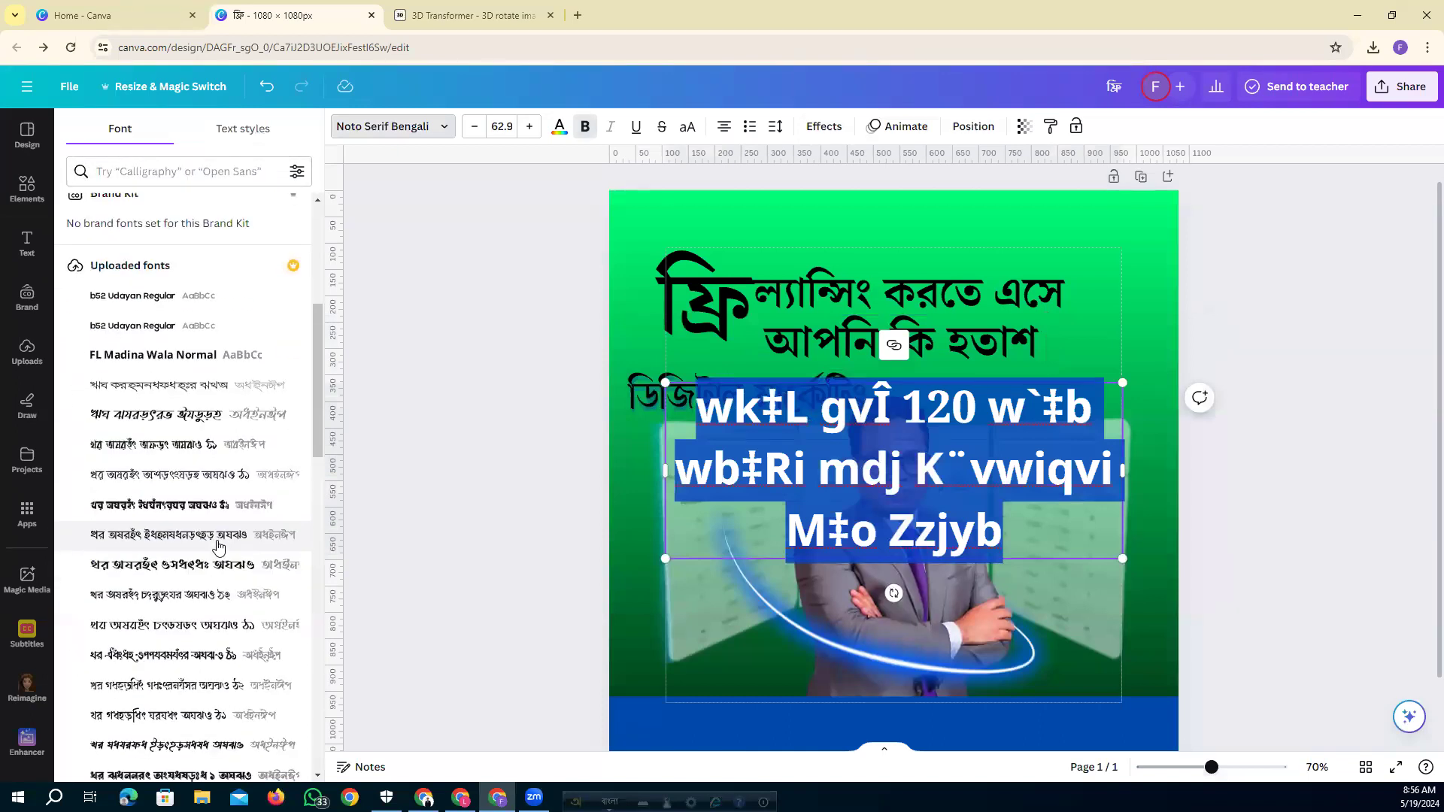
pyautogui.click(166, 443)
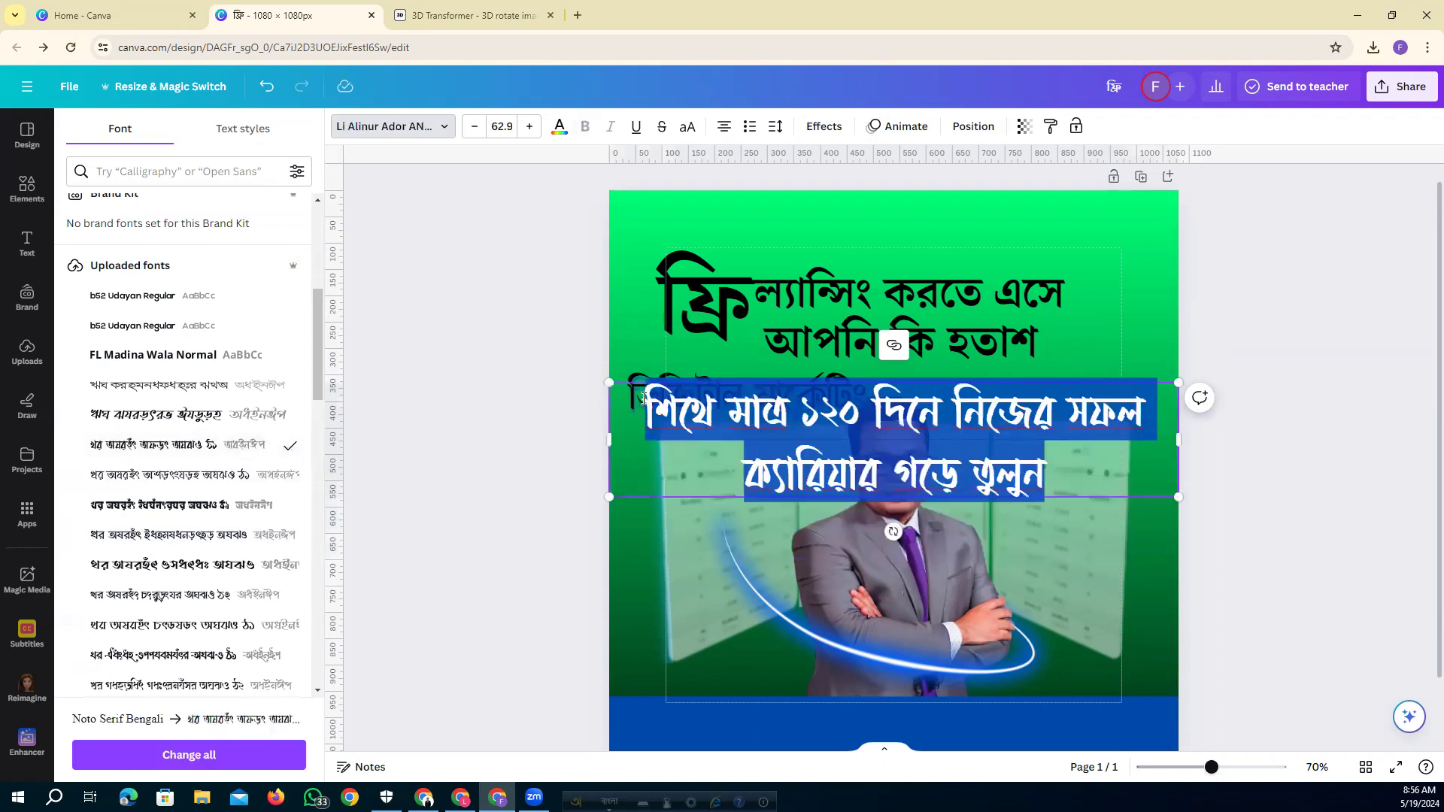
pyautogui.moveTo(610, 382); pyautogui.dragTo(958, 474)
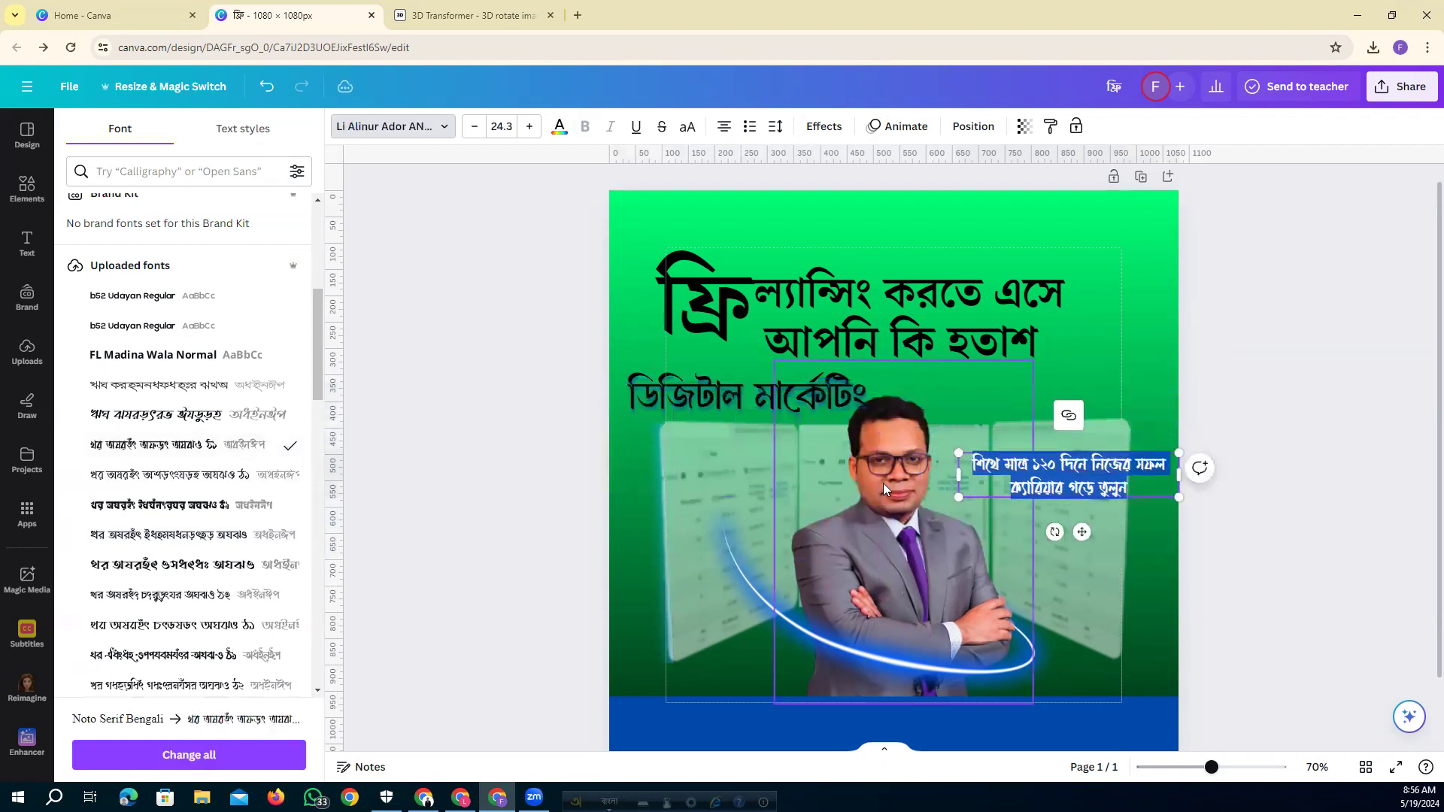
pyautogui.click(165, 476)
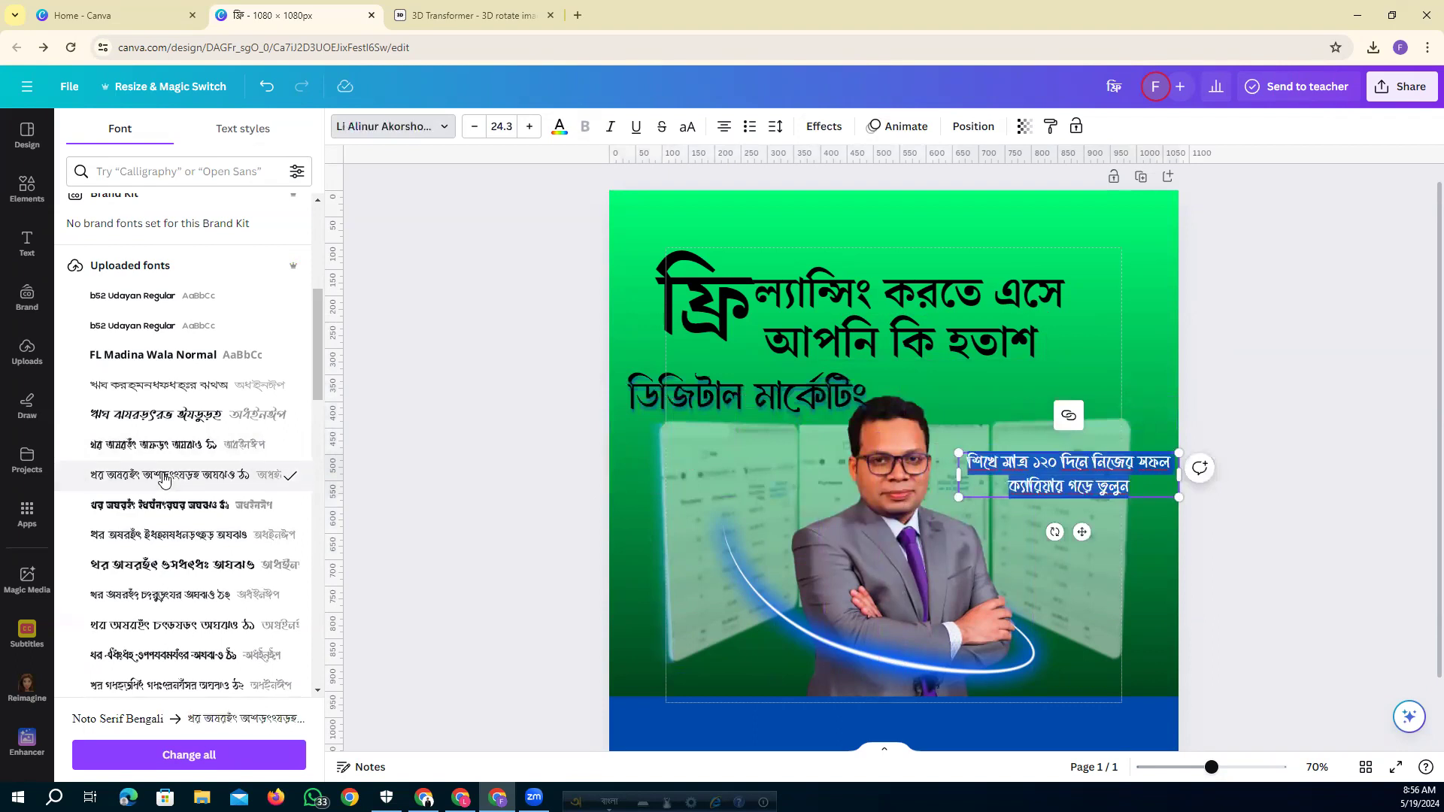
pyautogui.scroll(-1, 164, 481)
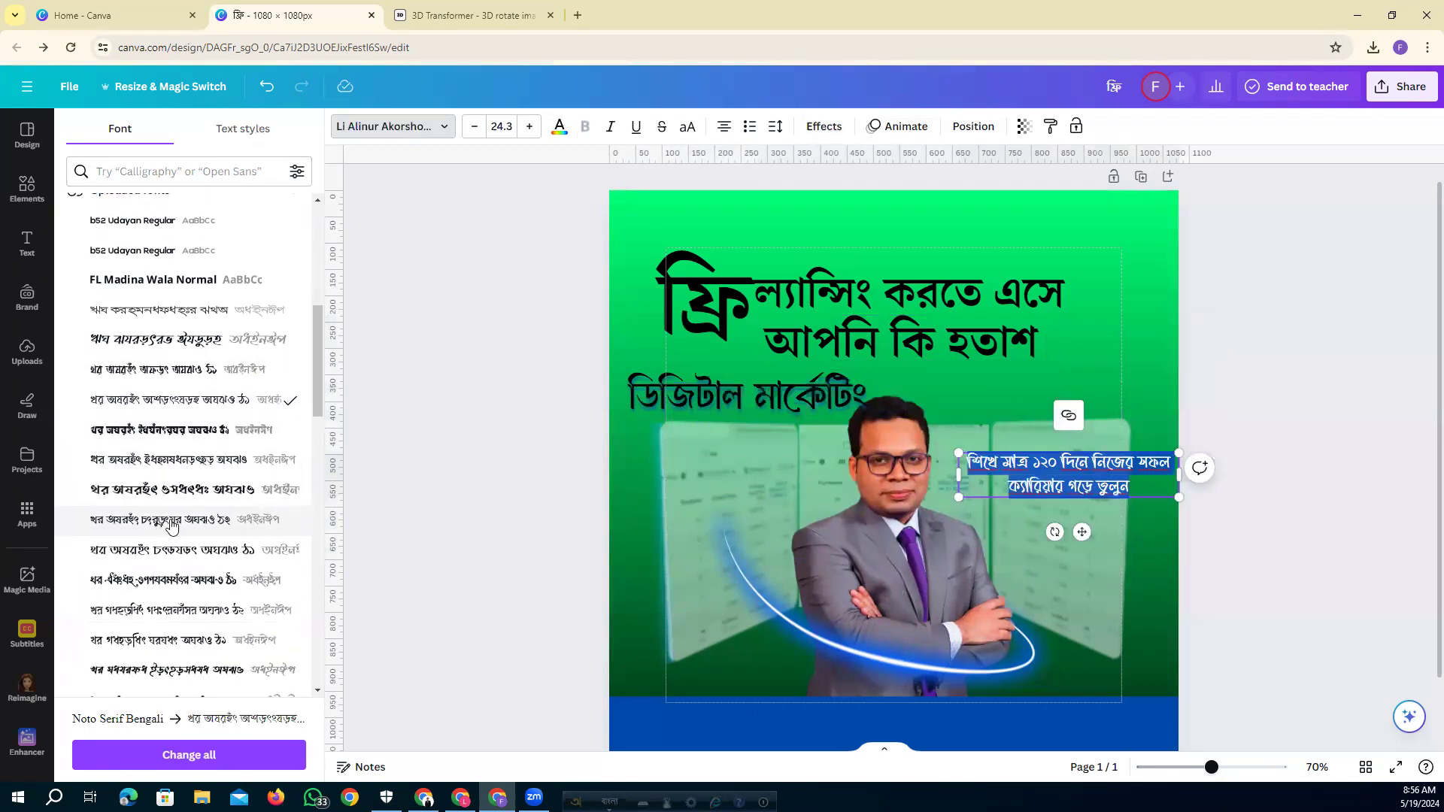
pyautogui.click(172, 464)
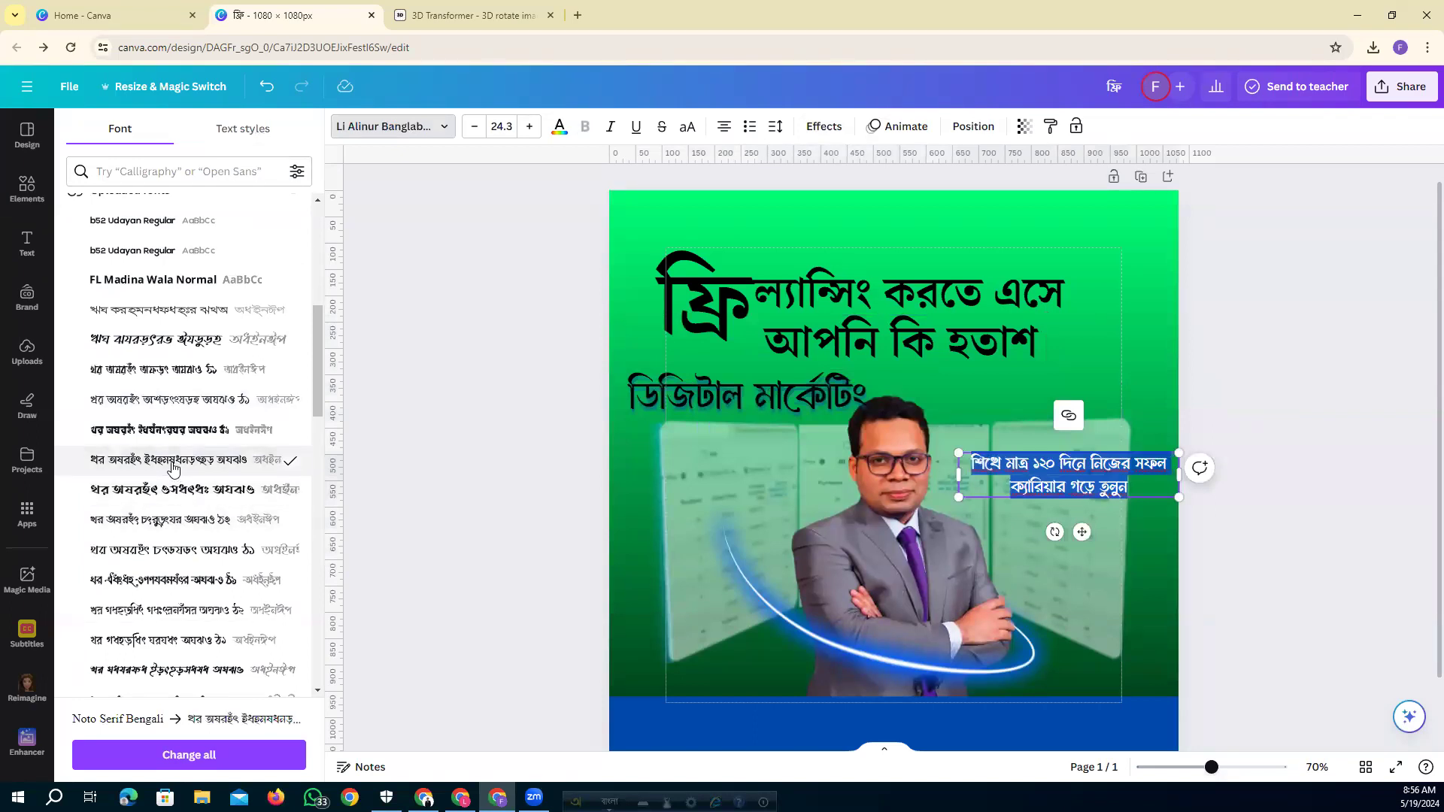
# Move the slogan beneath "আপনি কি হতাশ" at the page's right margin and nudge "ডিজিটাল মার্কেটিং" up beside it.
pyautogui.click(1226, 542)
pyautogui.moveTo(1093, 491); pyautogui.dragTo(1048, 402)
pyautogui.click(791, 392)
pyautogui.moveTo(791, 393); pyautogui.dragTo(795, 390)
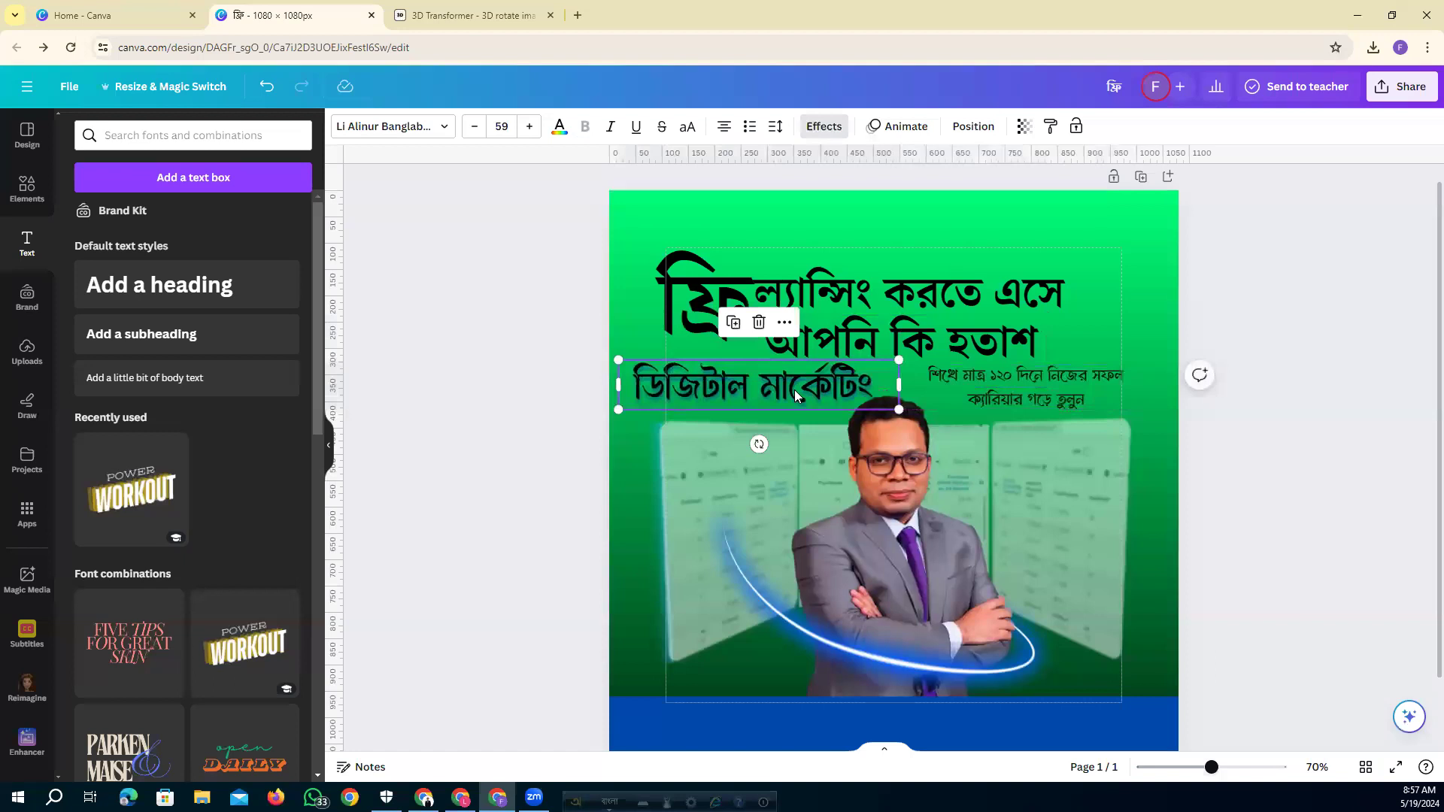
pyautogui.click(1241, 406)
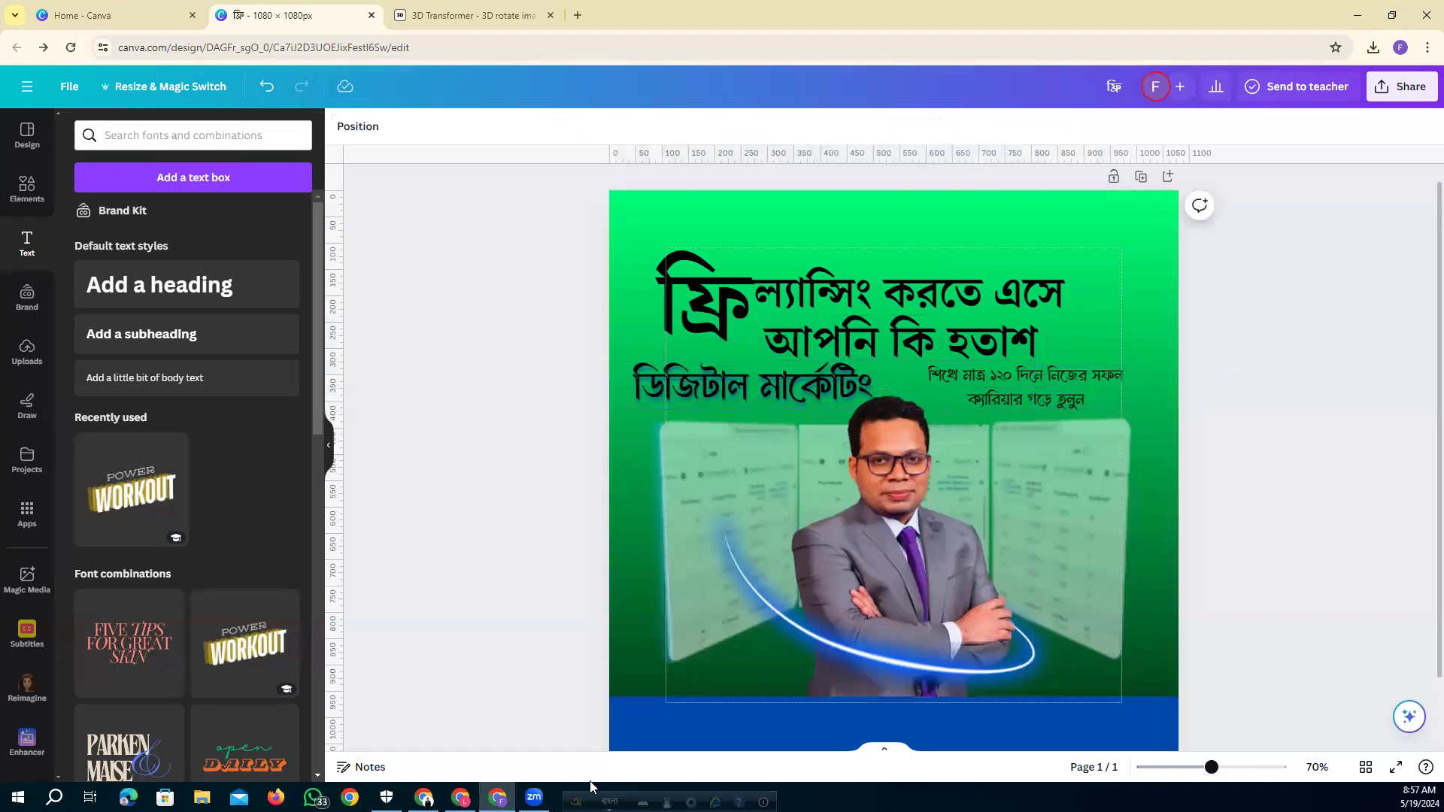
# Compare the headline with the reference post and give the "ফ্রি" heading a white Shadow effect.
pyautogui.click(460, 797)
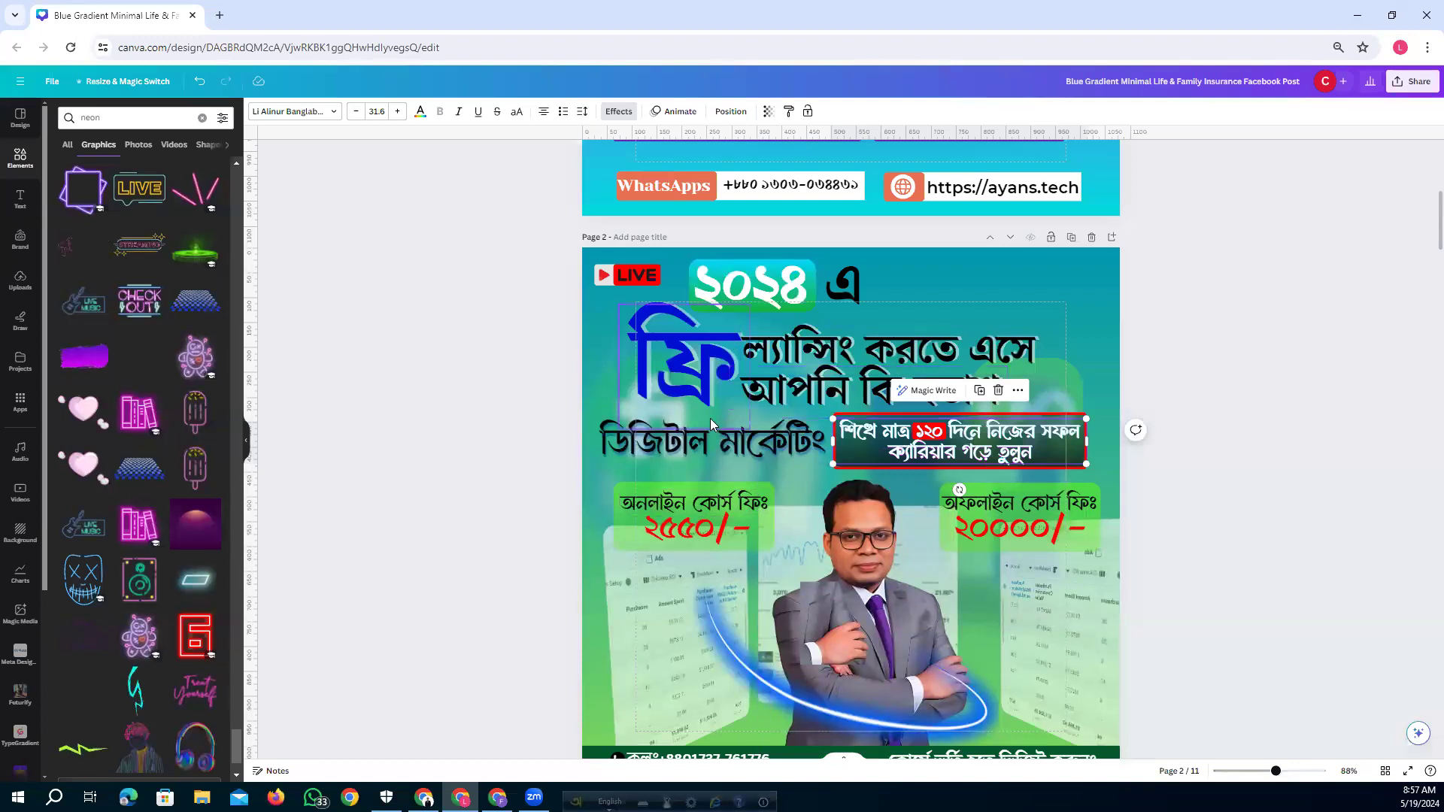
pyautogui.click(1238, 415)
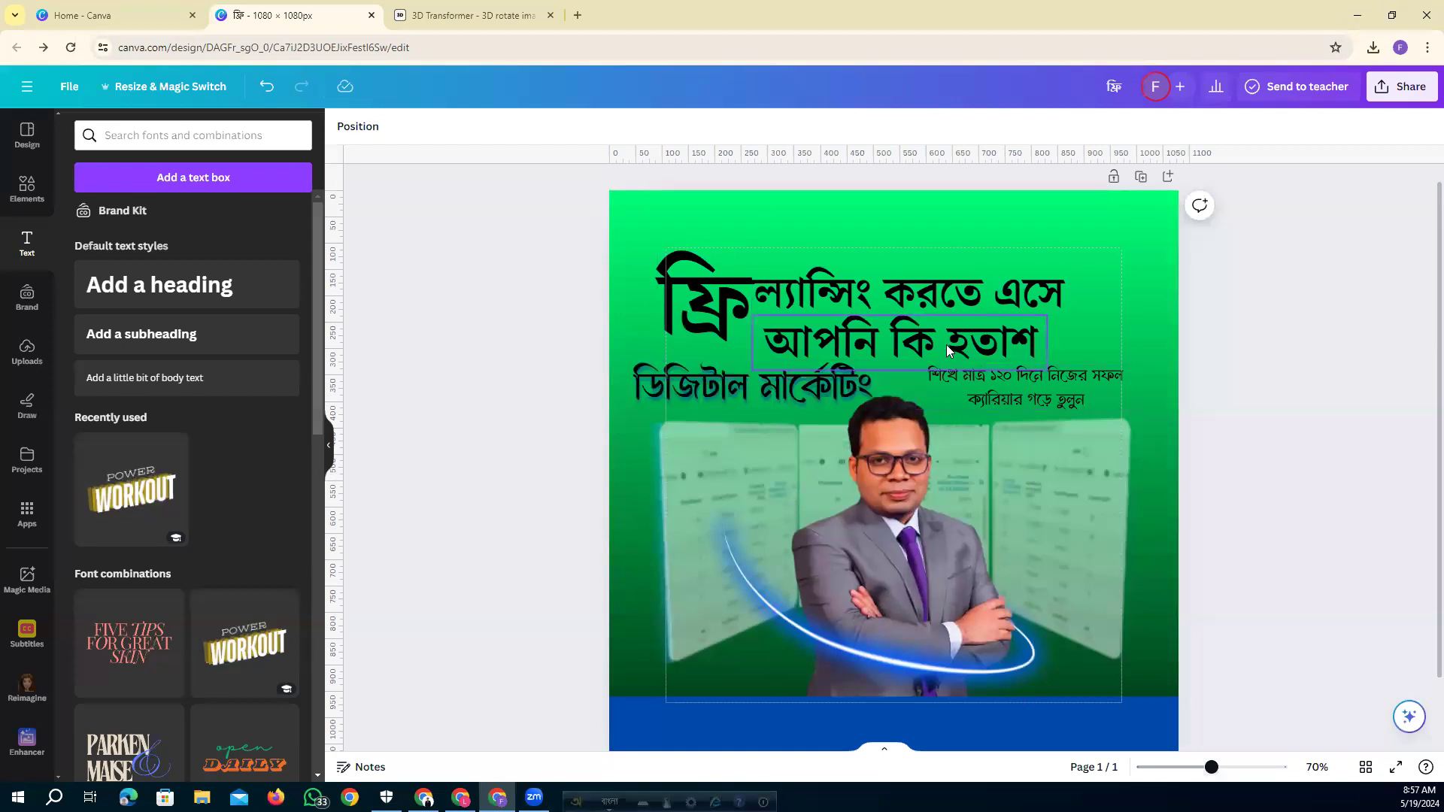
pyautogui.click(460, 798)
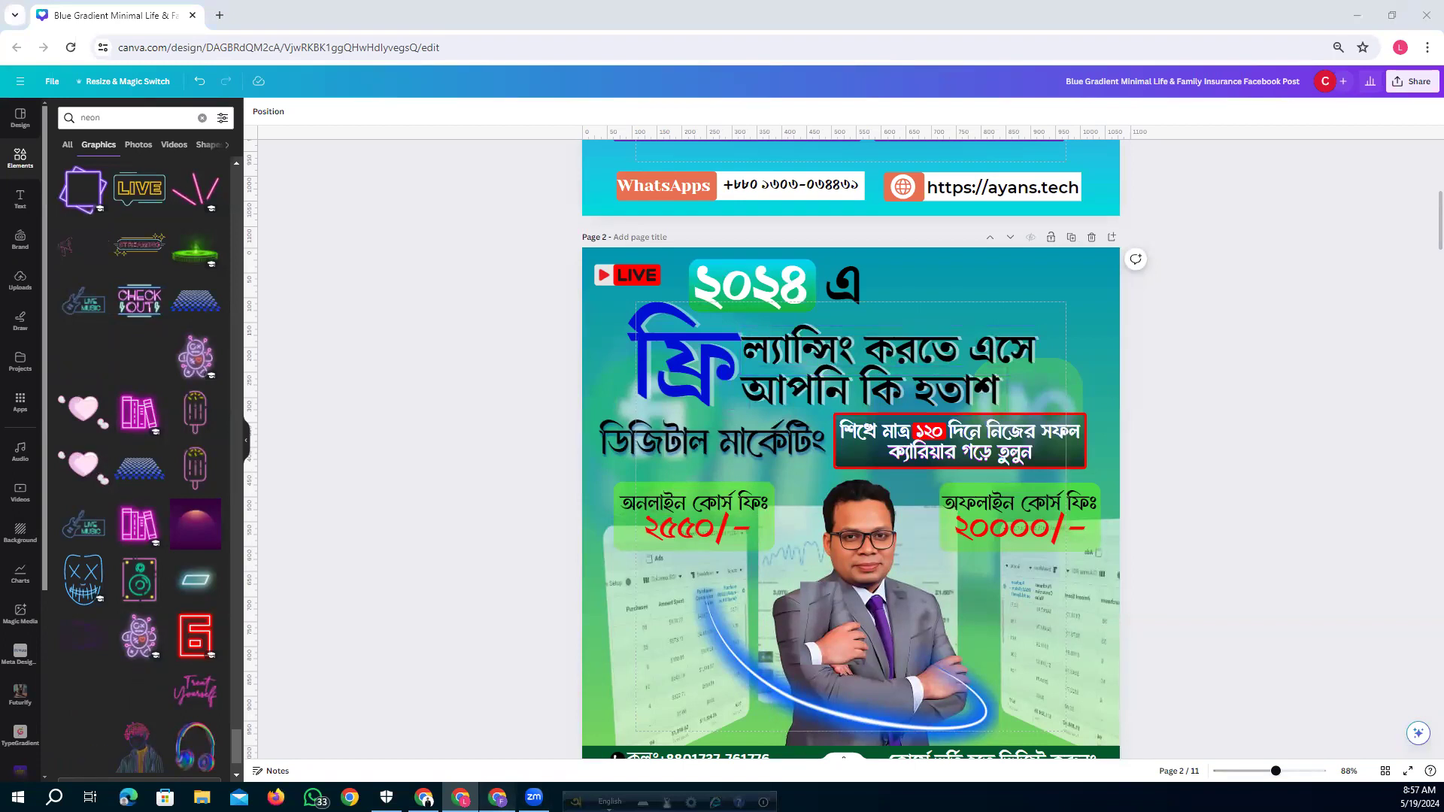
pyautogui.click(497, 797)
pyautogui.click(698, 301)
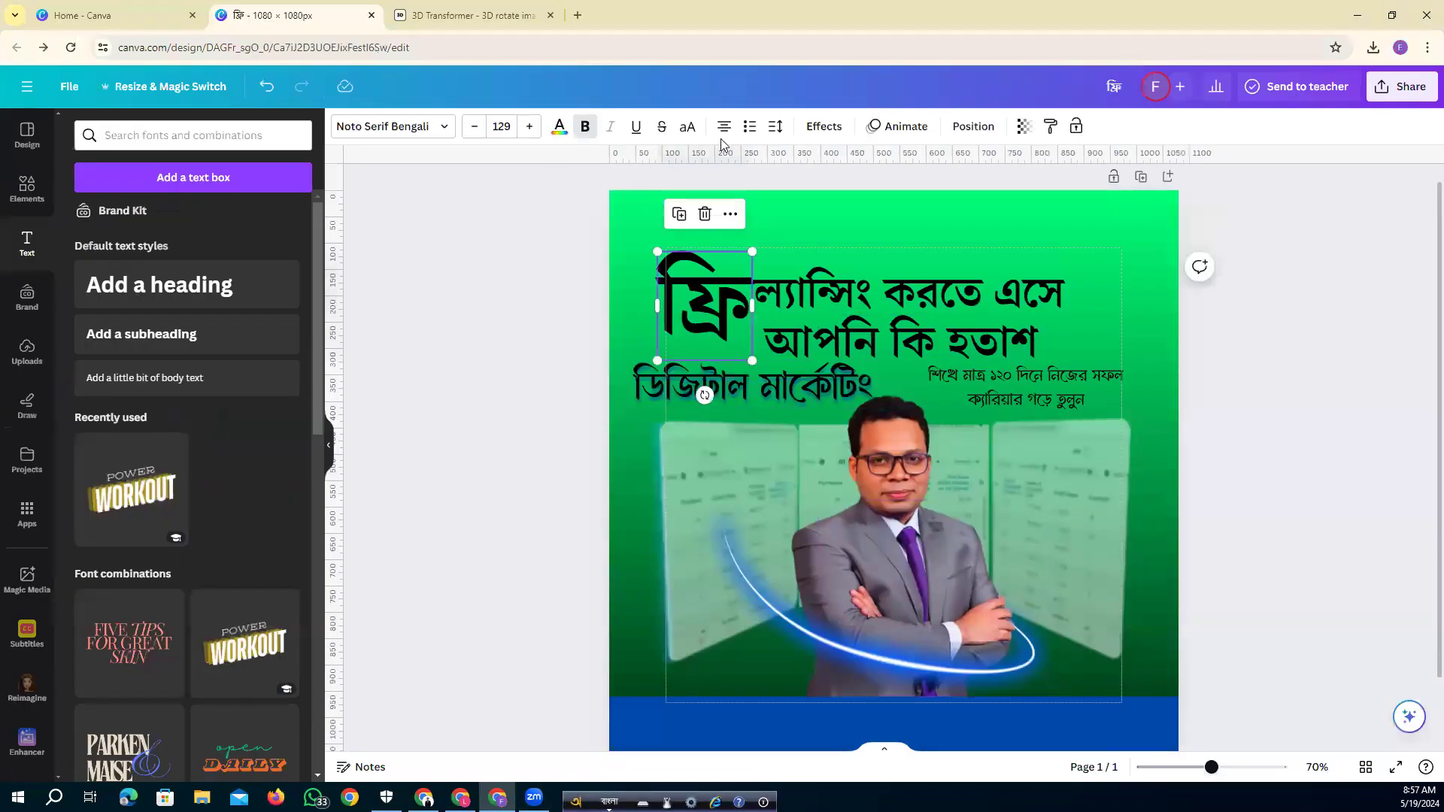
pyautogui.click(823, 127)
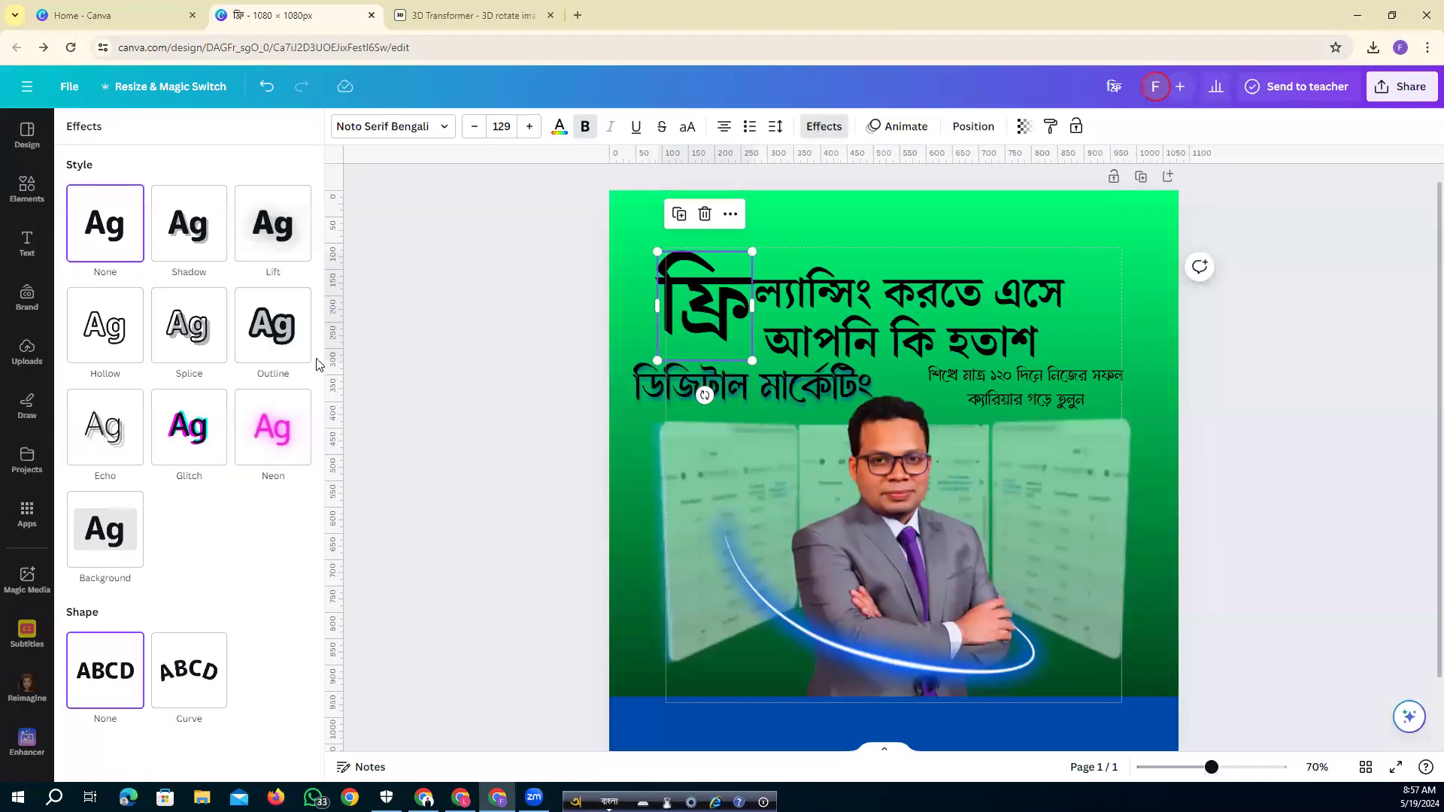
pyautogui.click(193, 229)
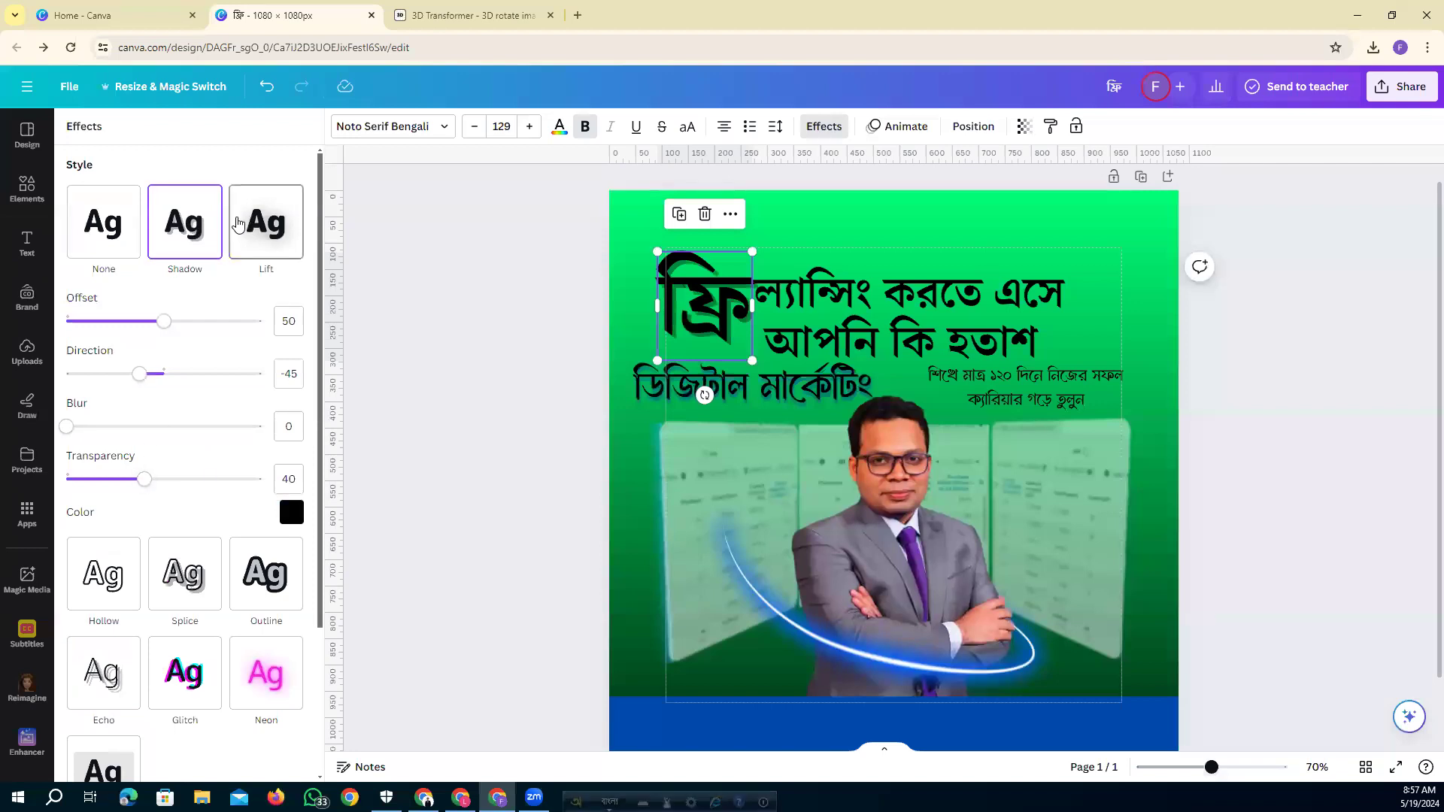
pyautogui.click(291, 513)
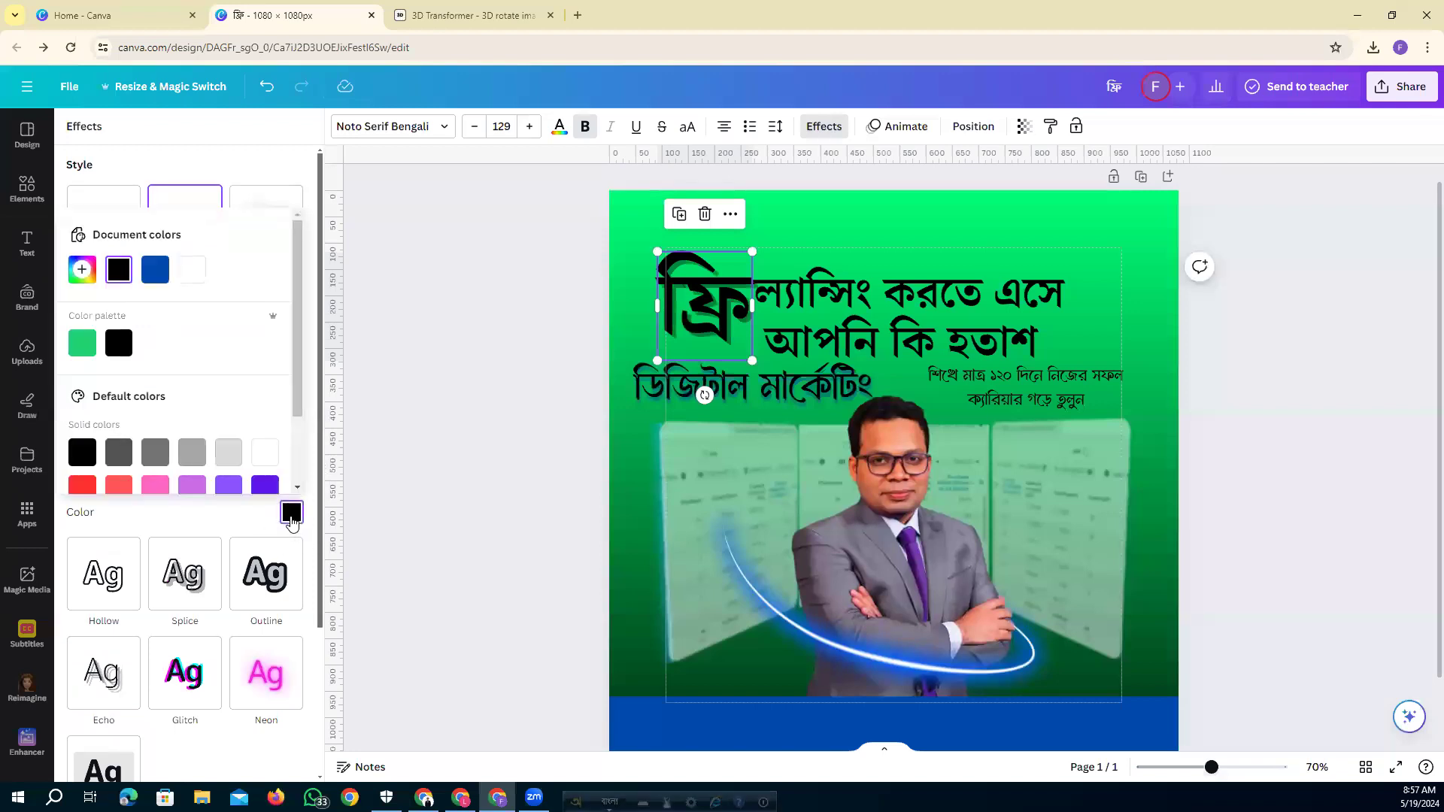
pyautogui.click(193, 272)
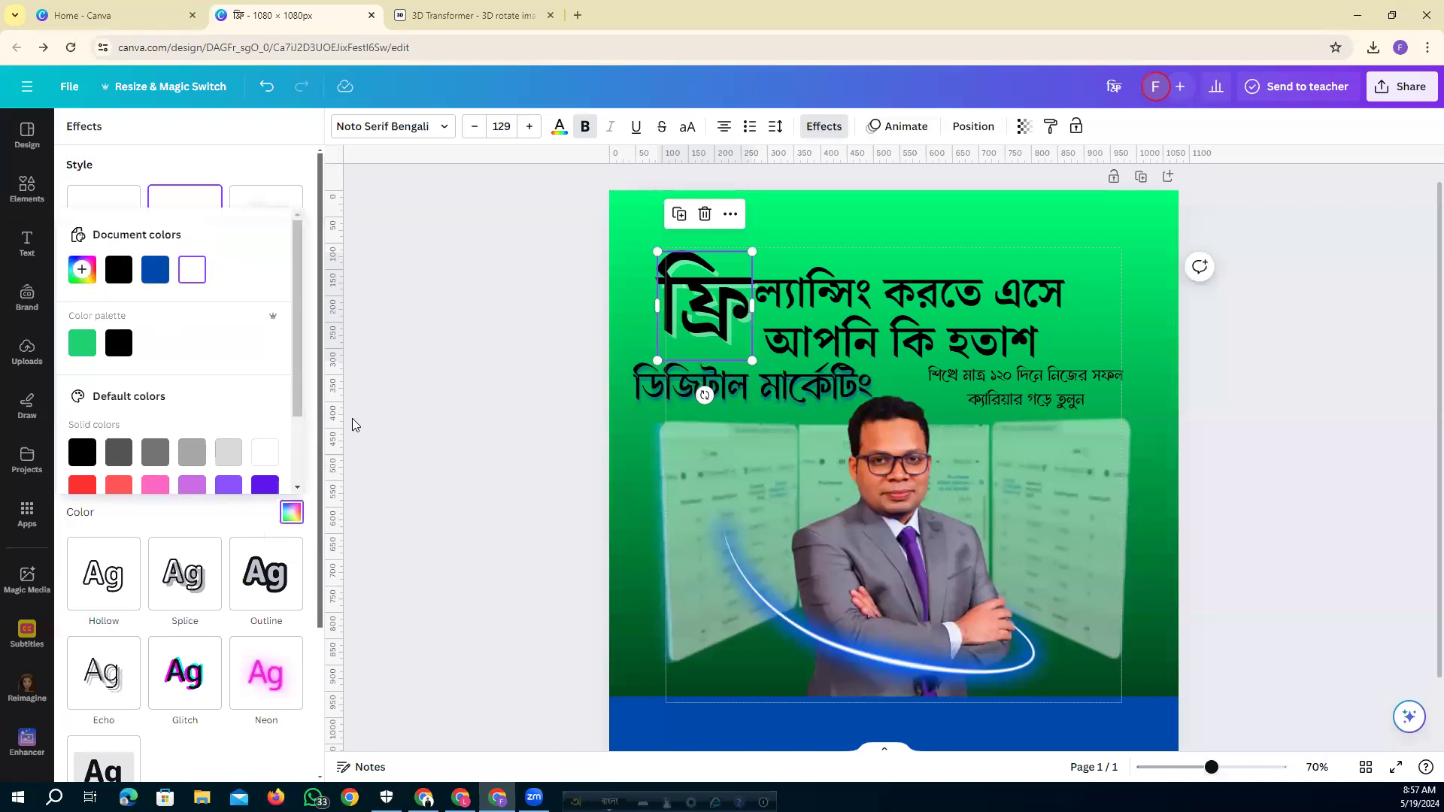
# Apply a white Shadow effect to the "ল্যান্সিং করতে এসে" text.
pyautogui.click(848, 291)
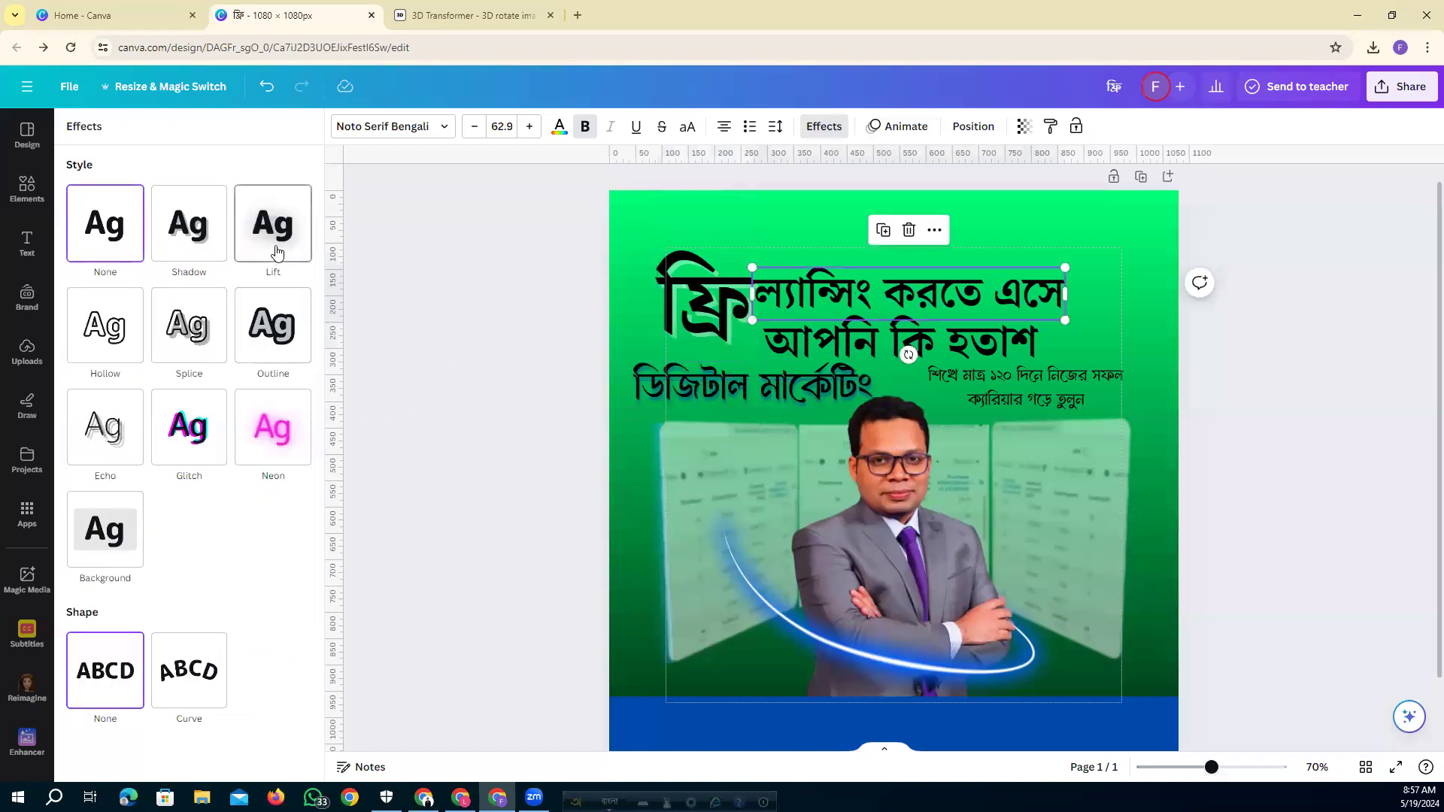
pyautogui.click(177, 239)
pyautogui.click(292, 513)
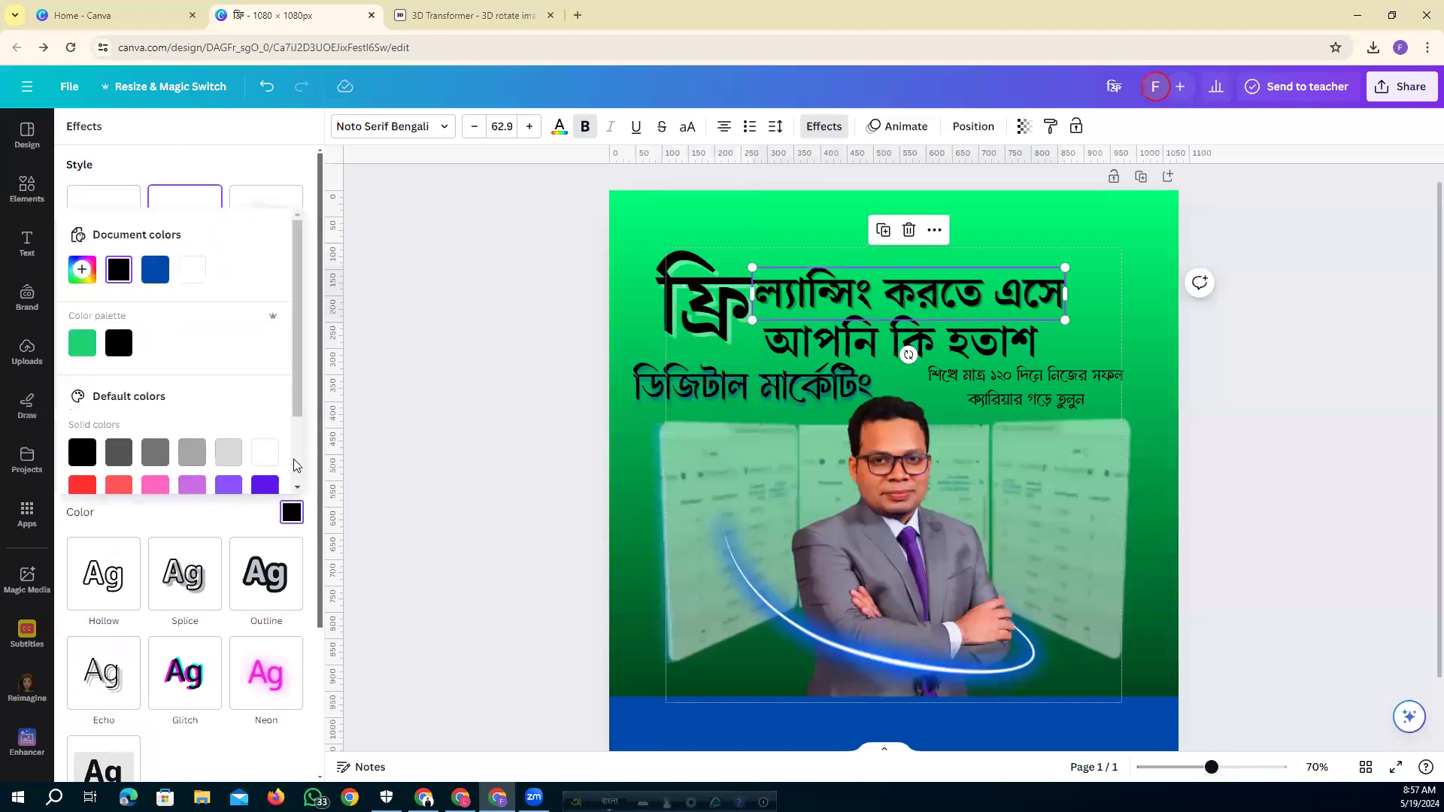
pyautogui.click(193, 269)
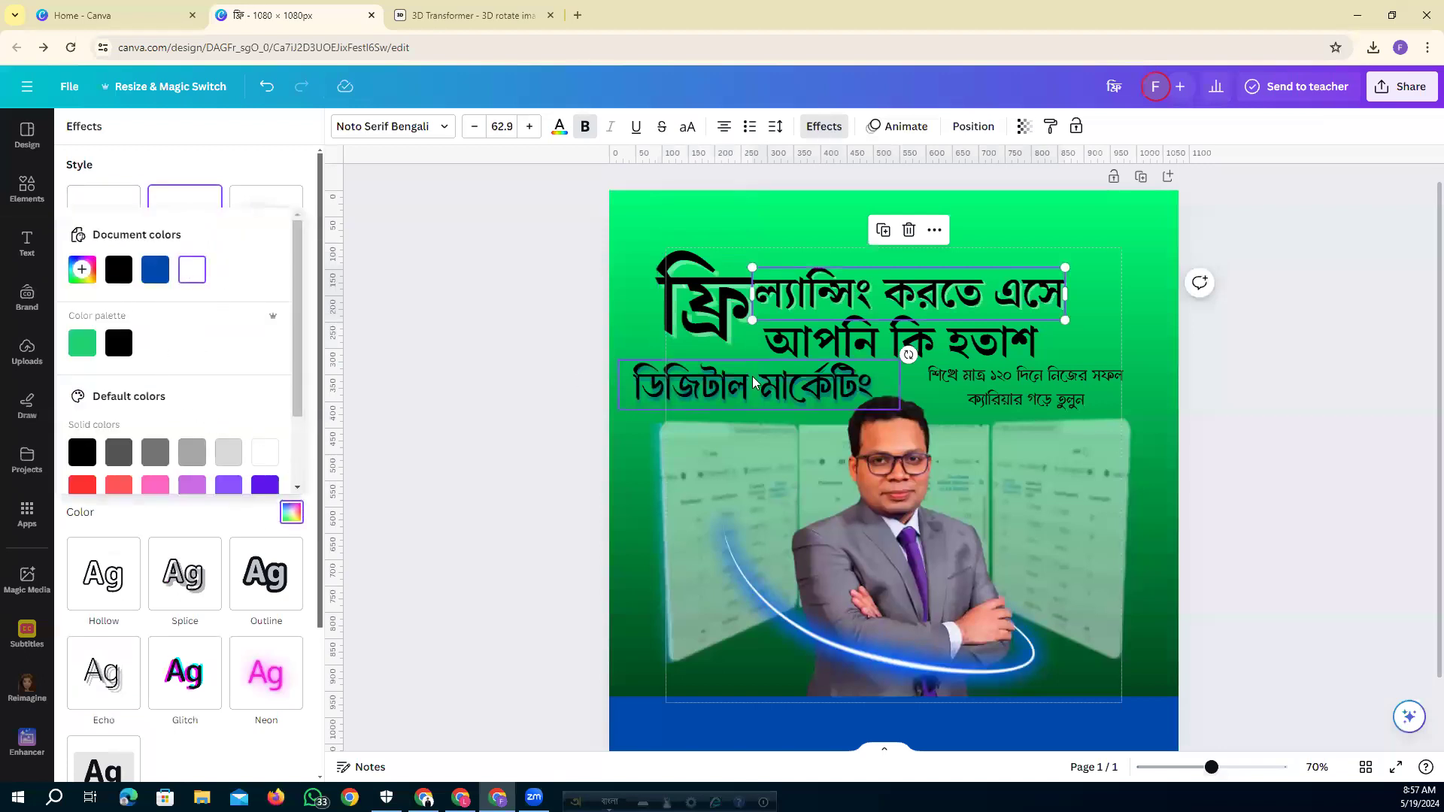
# Apply a Shadow effect to the "আপনি কি হতাশ" text and change its shadow color.
pyautogui.click(970, 346)
pyautogui.click(189, 225)
pyautogui.click(291, 512)
pyautogui.click(266, 485)
pyautogui.click(438, 456)
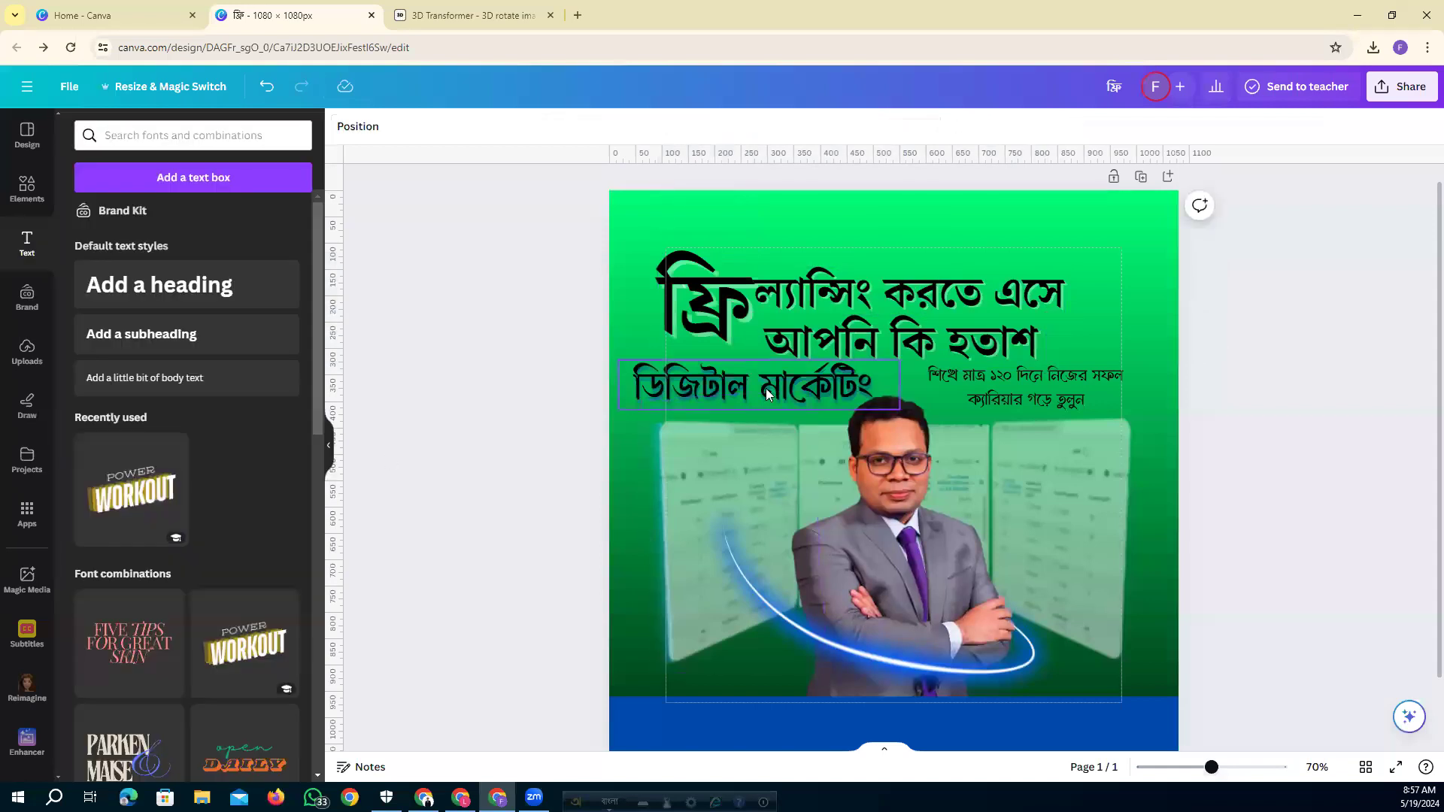
pyautogui.click(1000, 397)
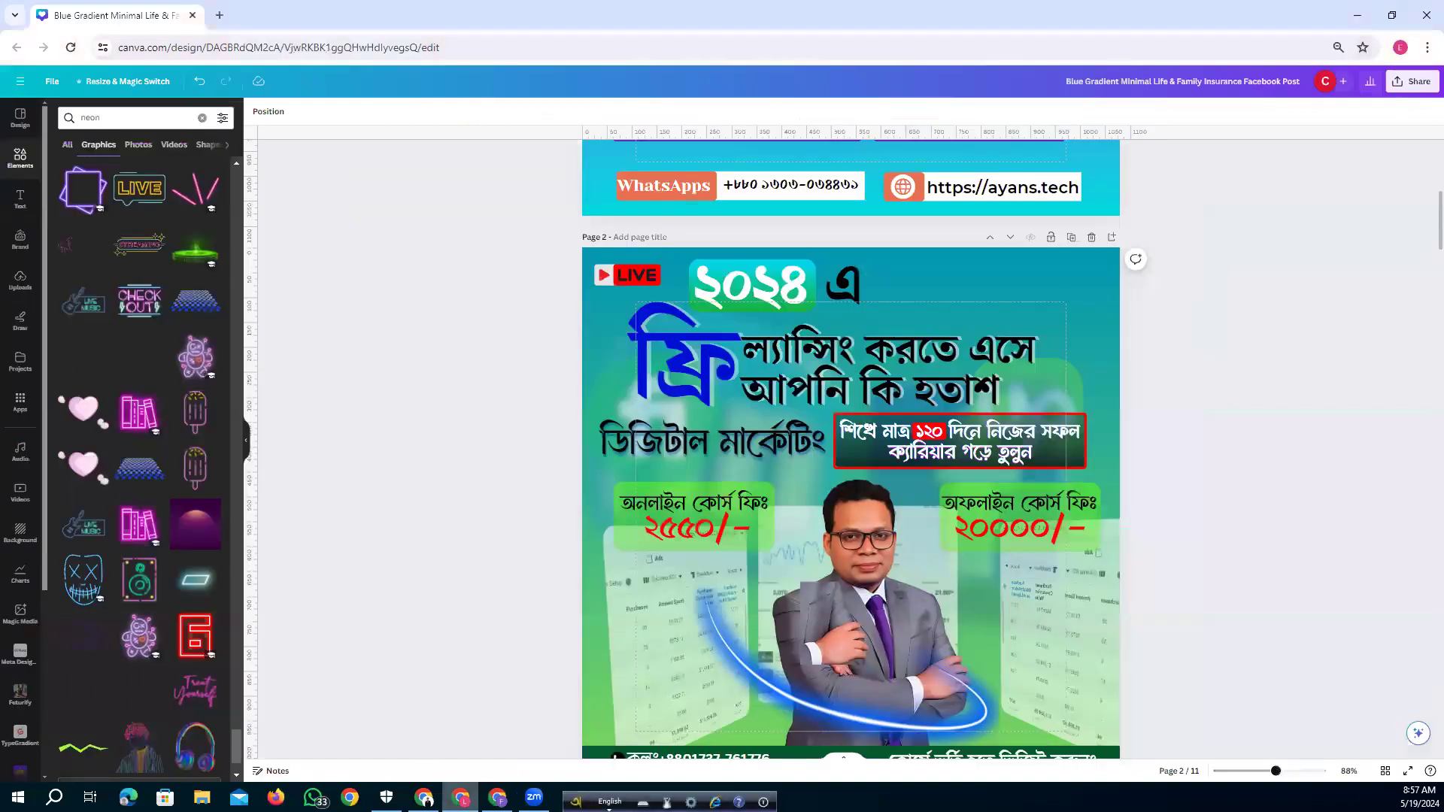
# Inspect the text effect settings of the boxed slogan in the reference design and return to the draft.
pyautogui.click(460, 797)
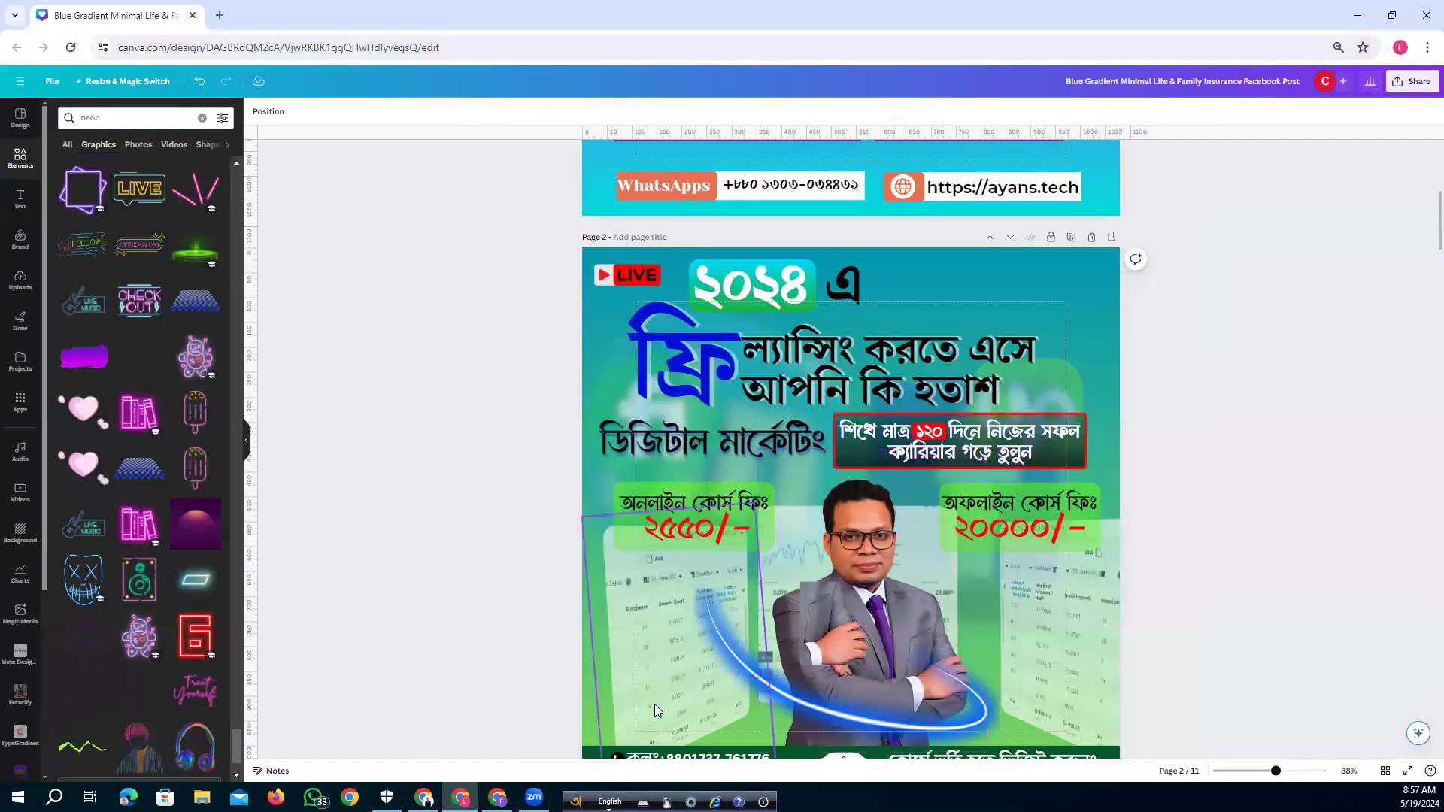
pyautogui.click(1015, 446)
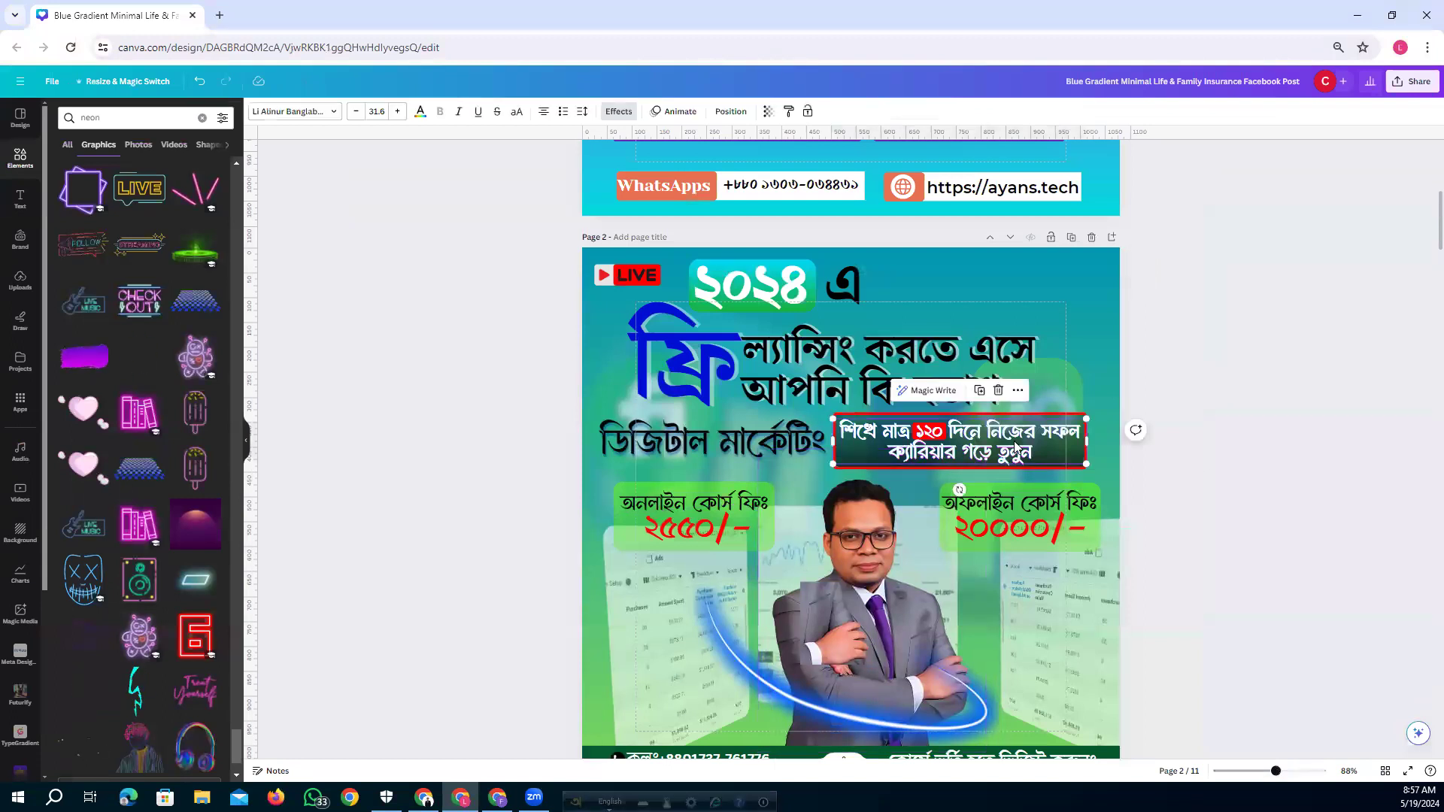
pyautogui.click(618, 112)
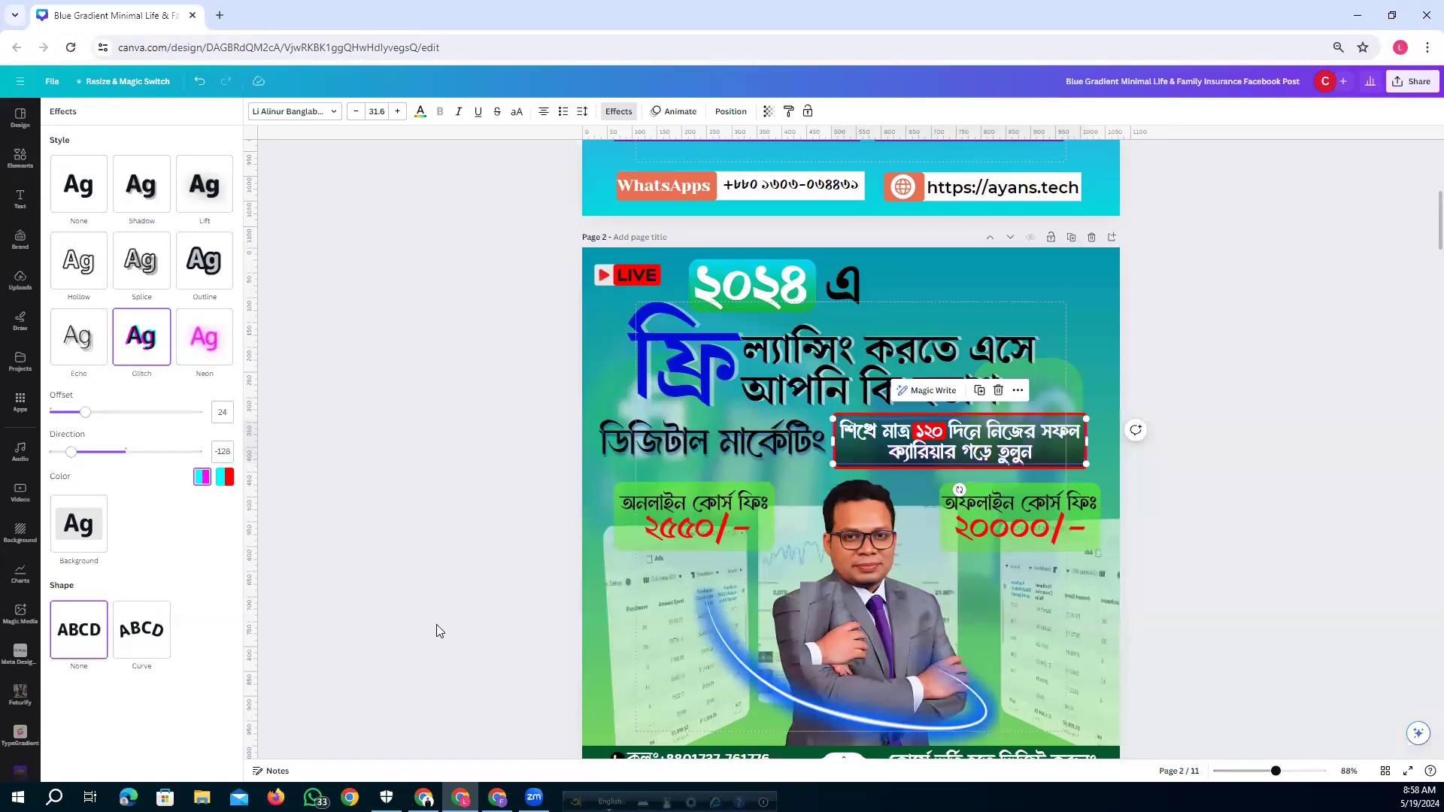
pyautogui.click(497, 797)
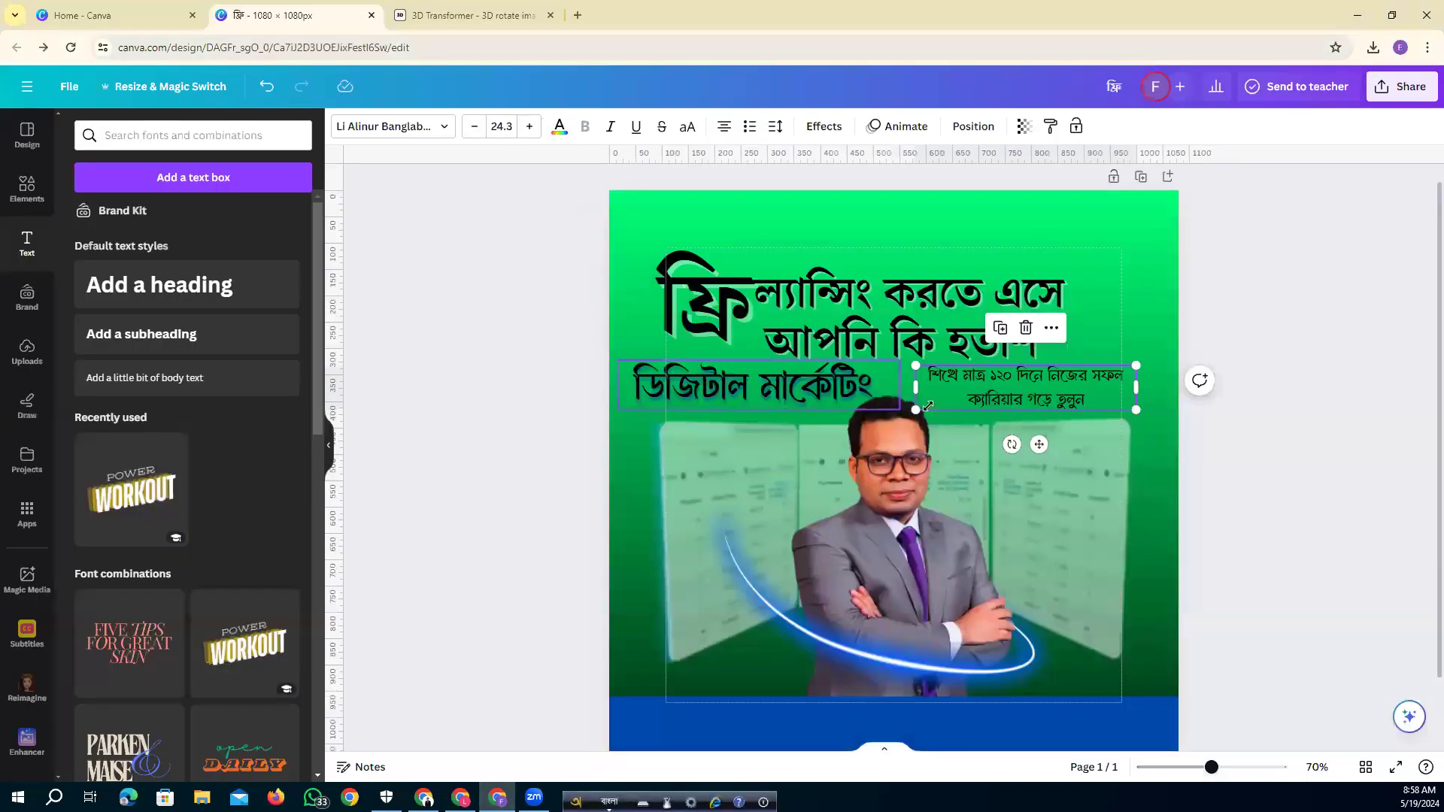
pyautogui.doubleClick(1023, 371)
pyautogui.click(1230, 466)
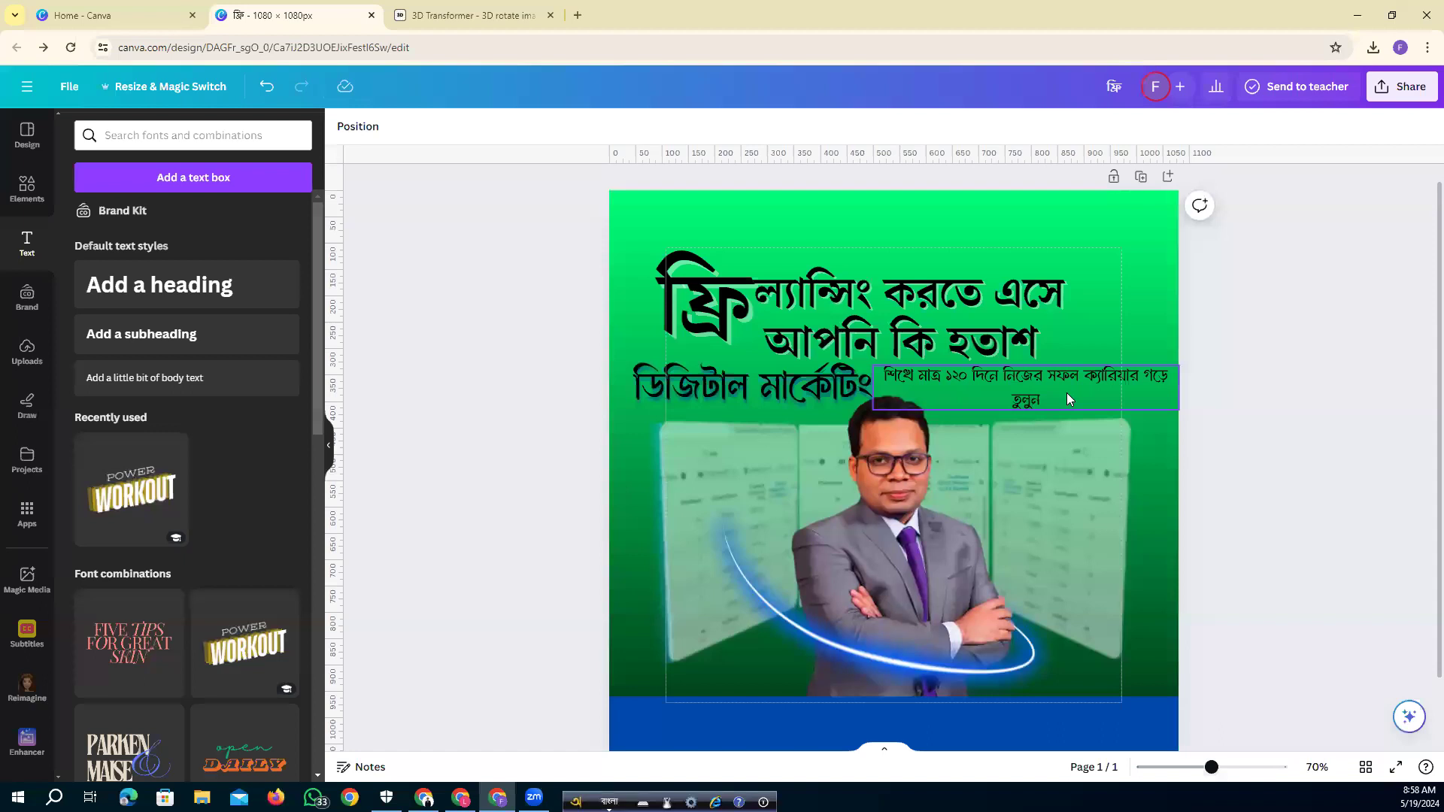
pyautogui.hotkey('ctrl', 'z')
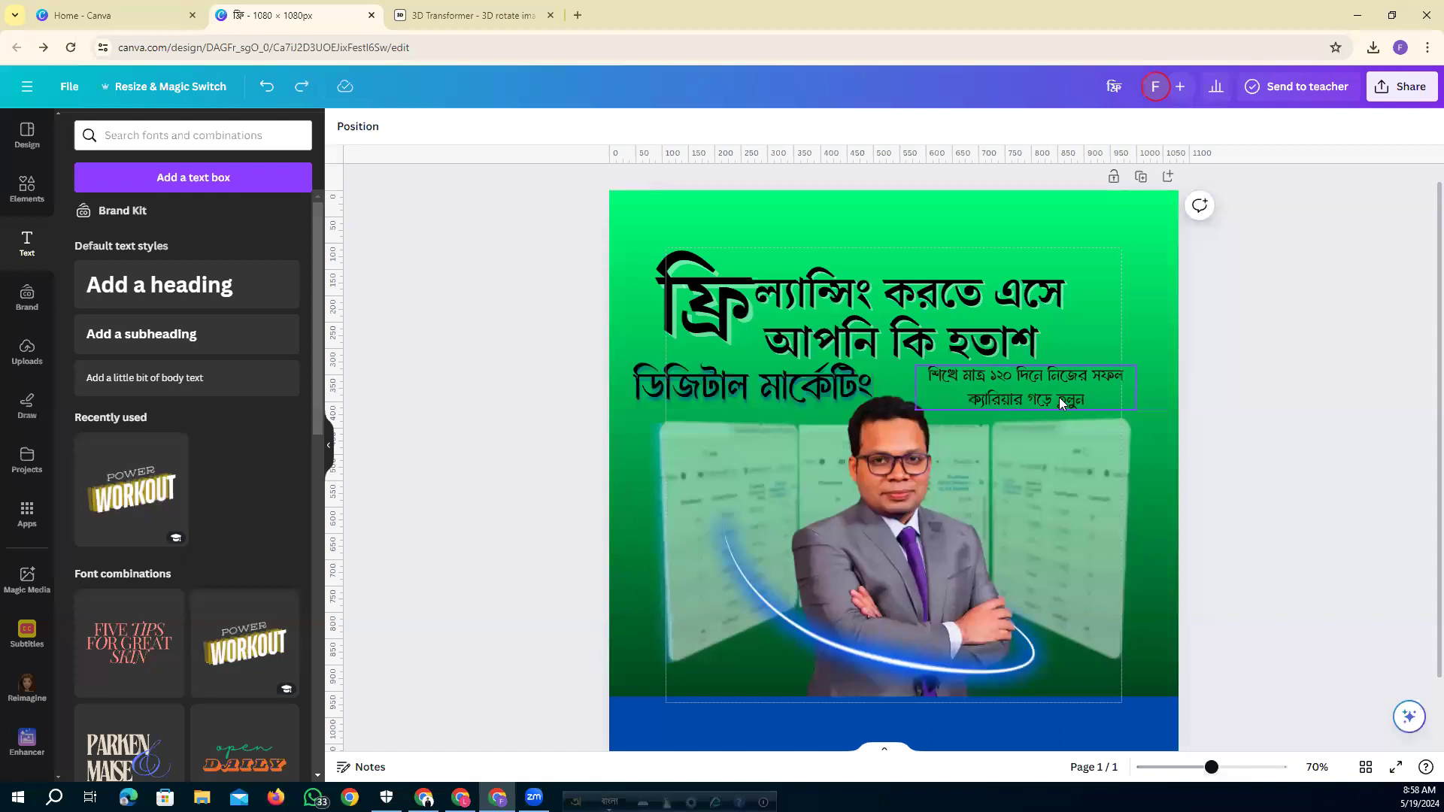
# Set the slogan's line spacing to 1.12 and narrow its text box so it wraps into two even lines beside "ডিজিটাল মার্কেটিং".
pyautogui.click(982, 391)
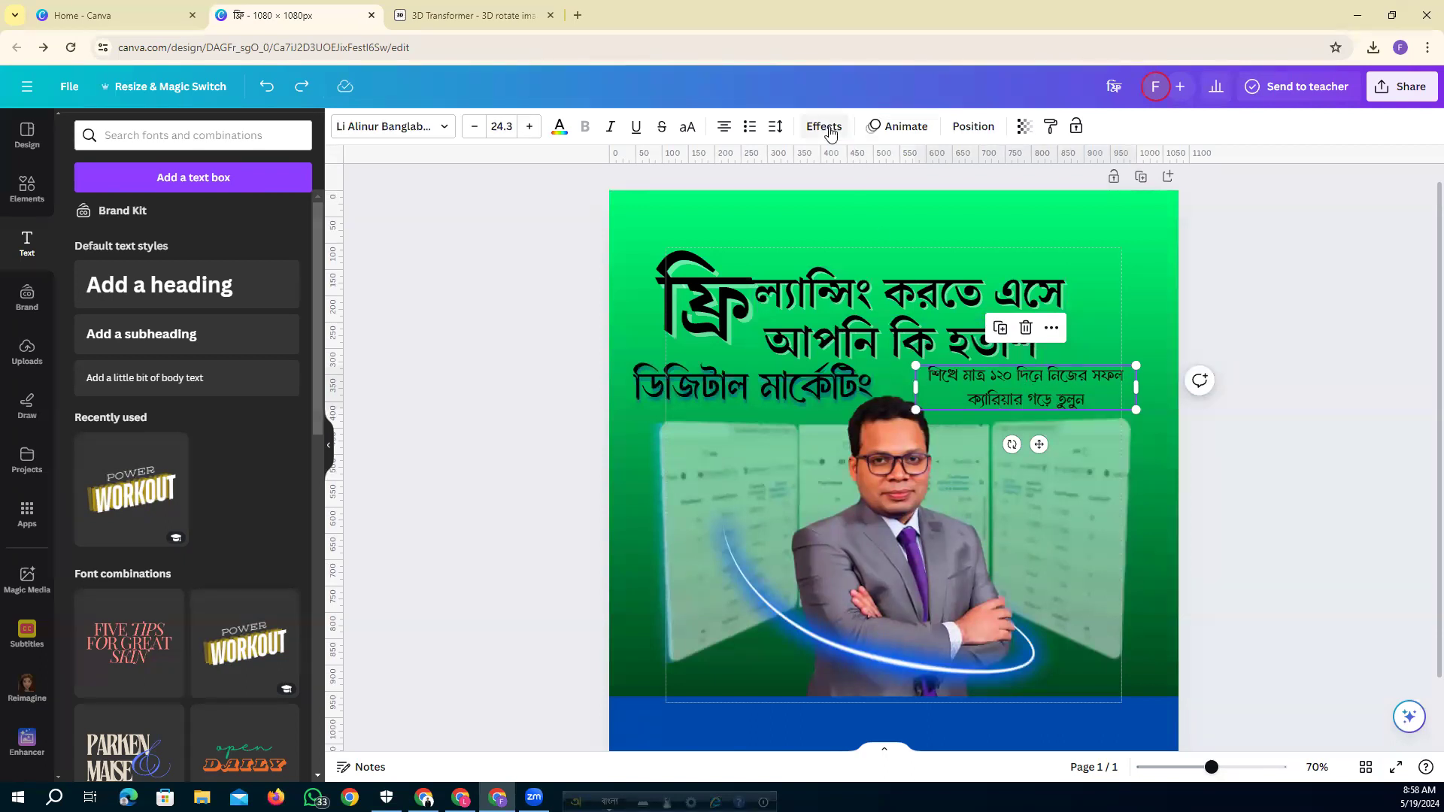
pyautogui.click(776, 126)
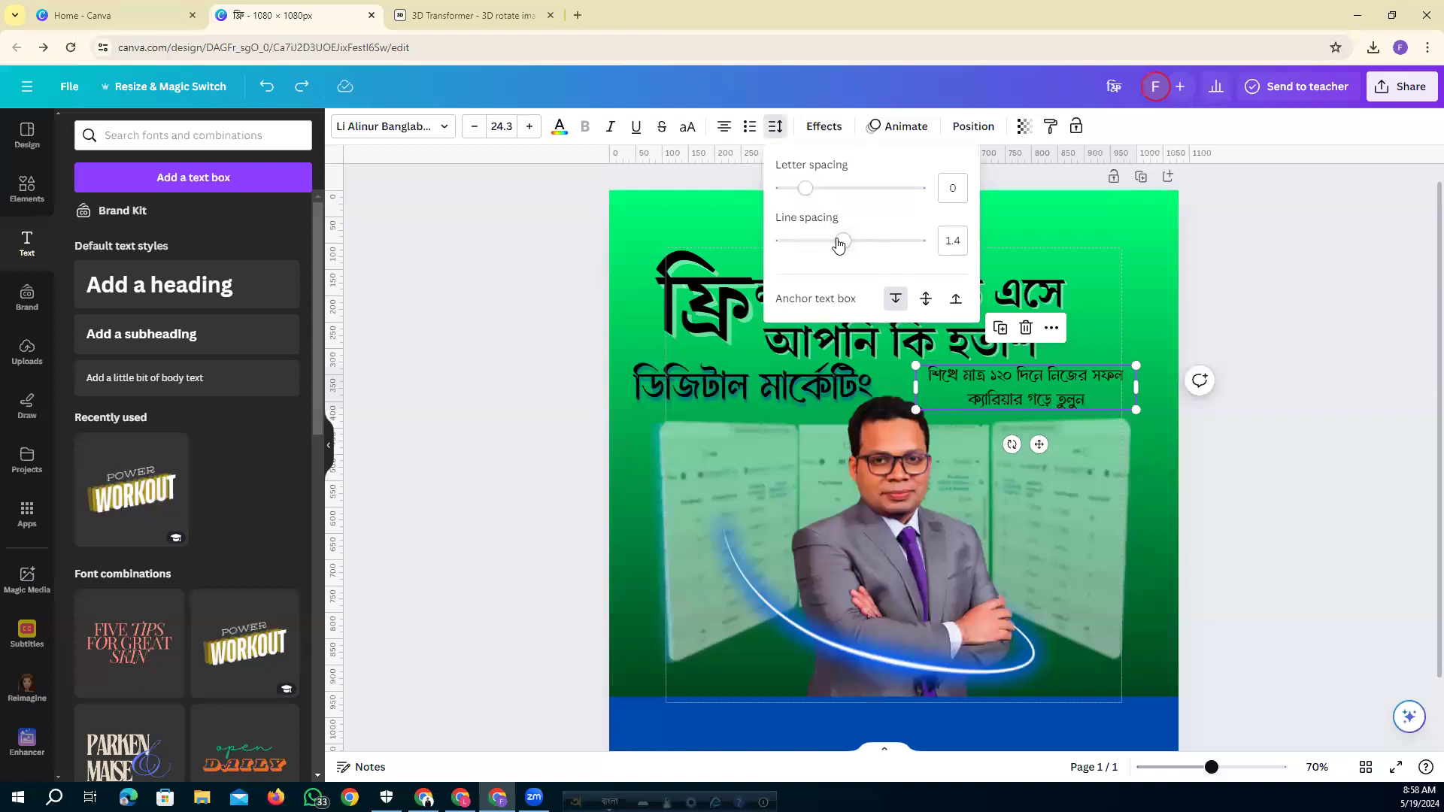
pyautogui.moveTo(843, 245); pyautogui.dragTo(823, 249)
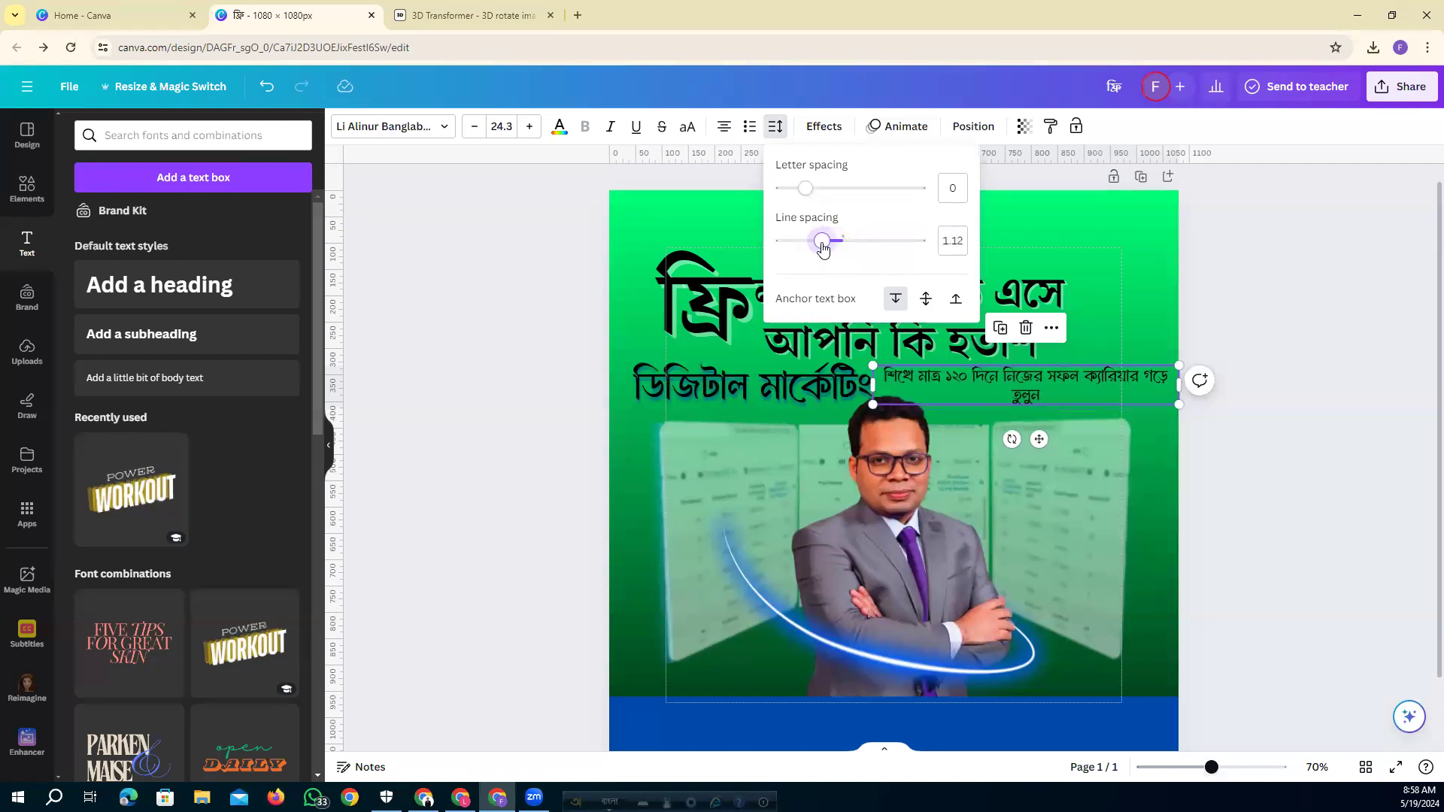
pyautogui.moveTo(1178, 383); pyautogui.dragTo(1071, 381)
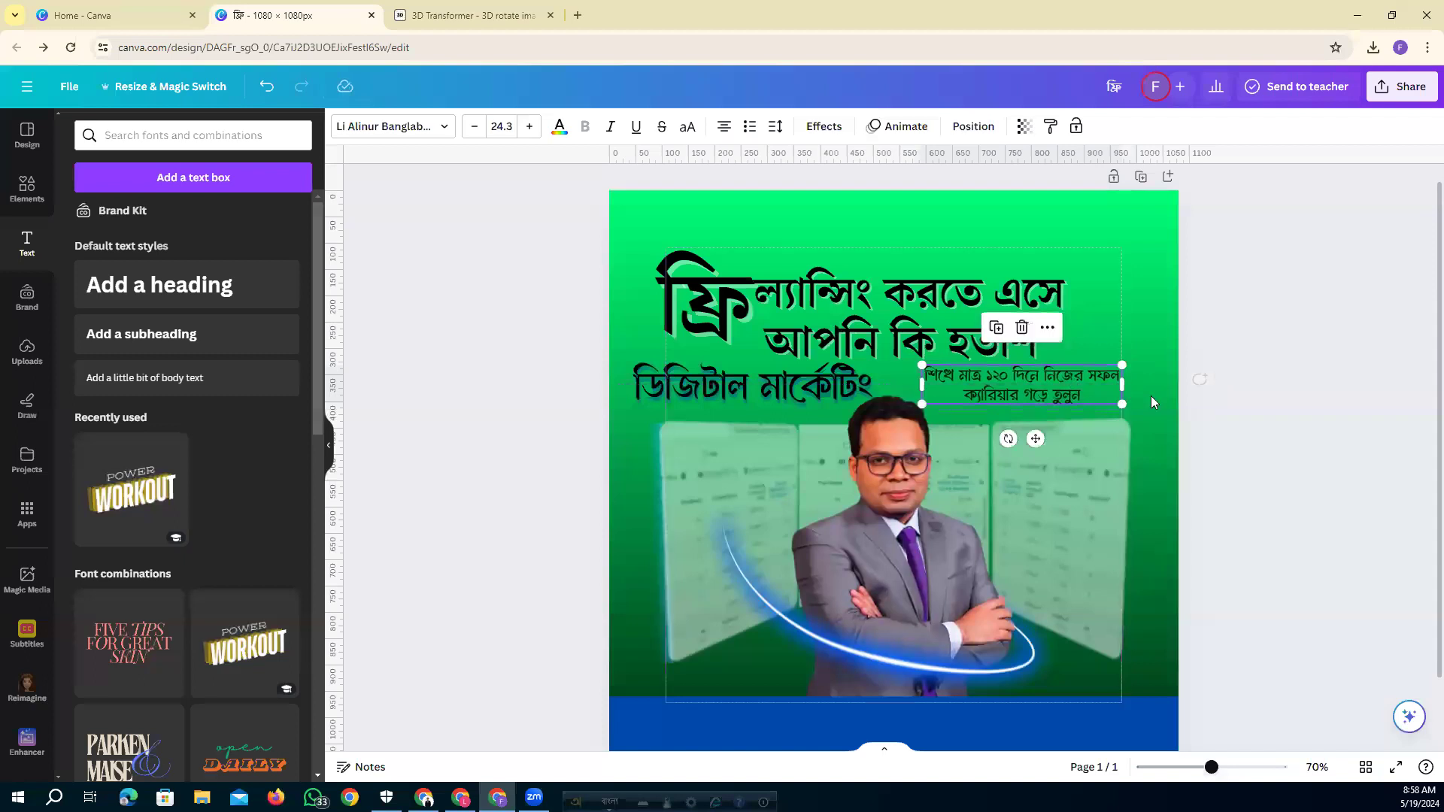
pyautogui.click(1307, 439)
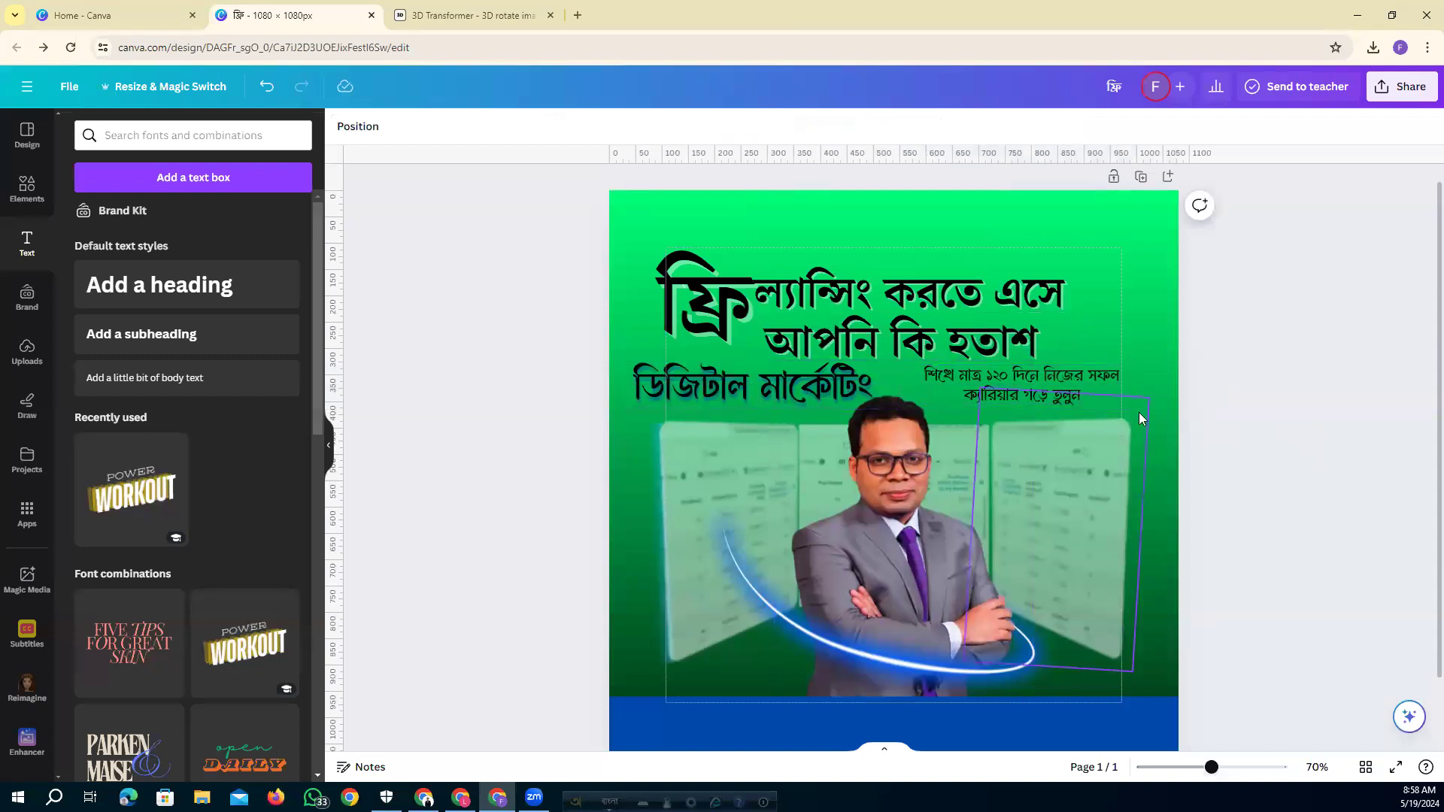
# Compare the slogan's styling with the boxed slogan in the reference design.
pyautogui.click(1025, 393)
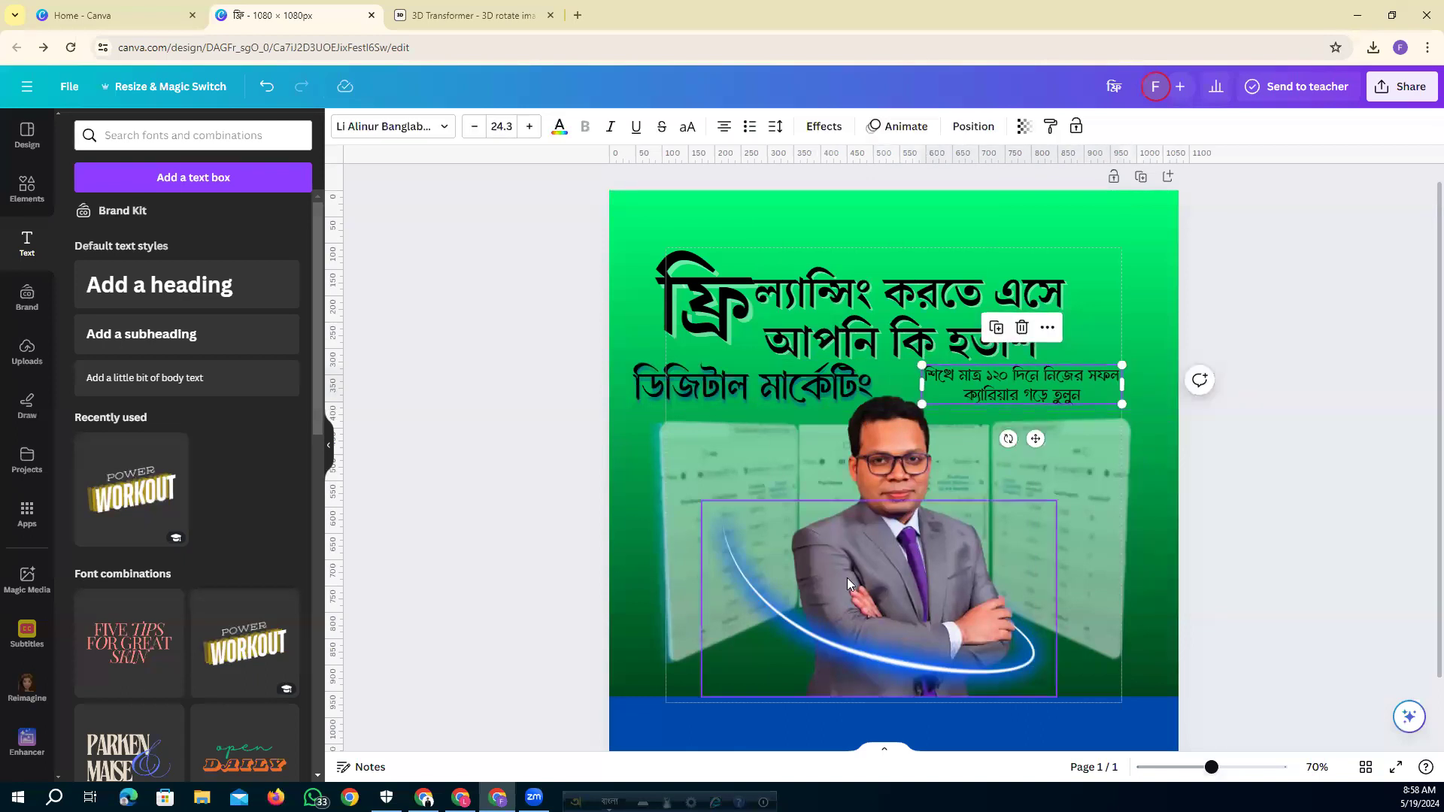
pyautogui.click(460, 797)
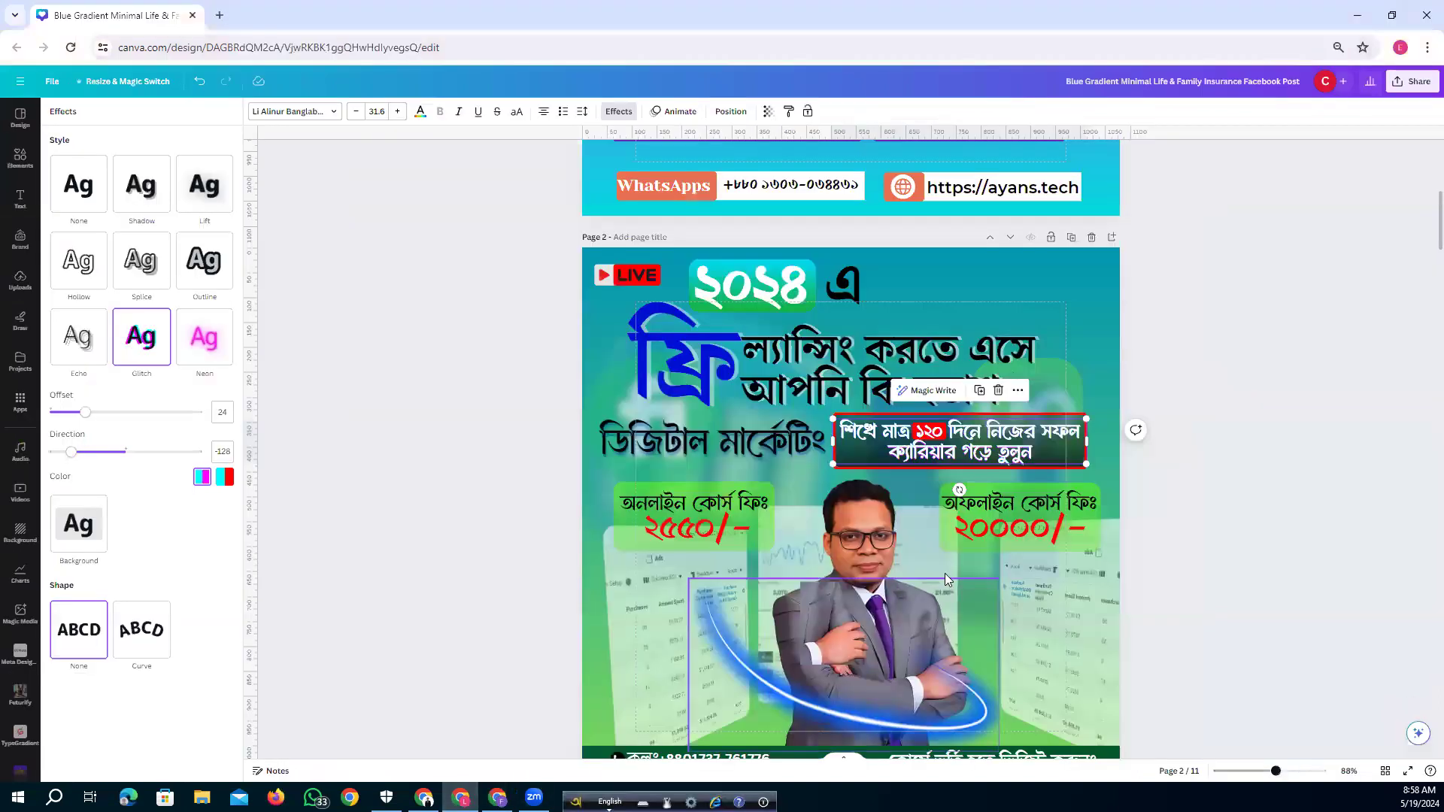
pyautogui.click(497, 798)
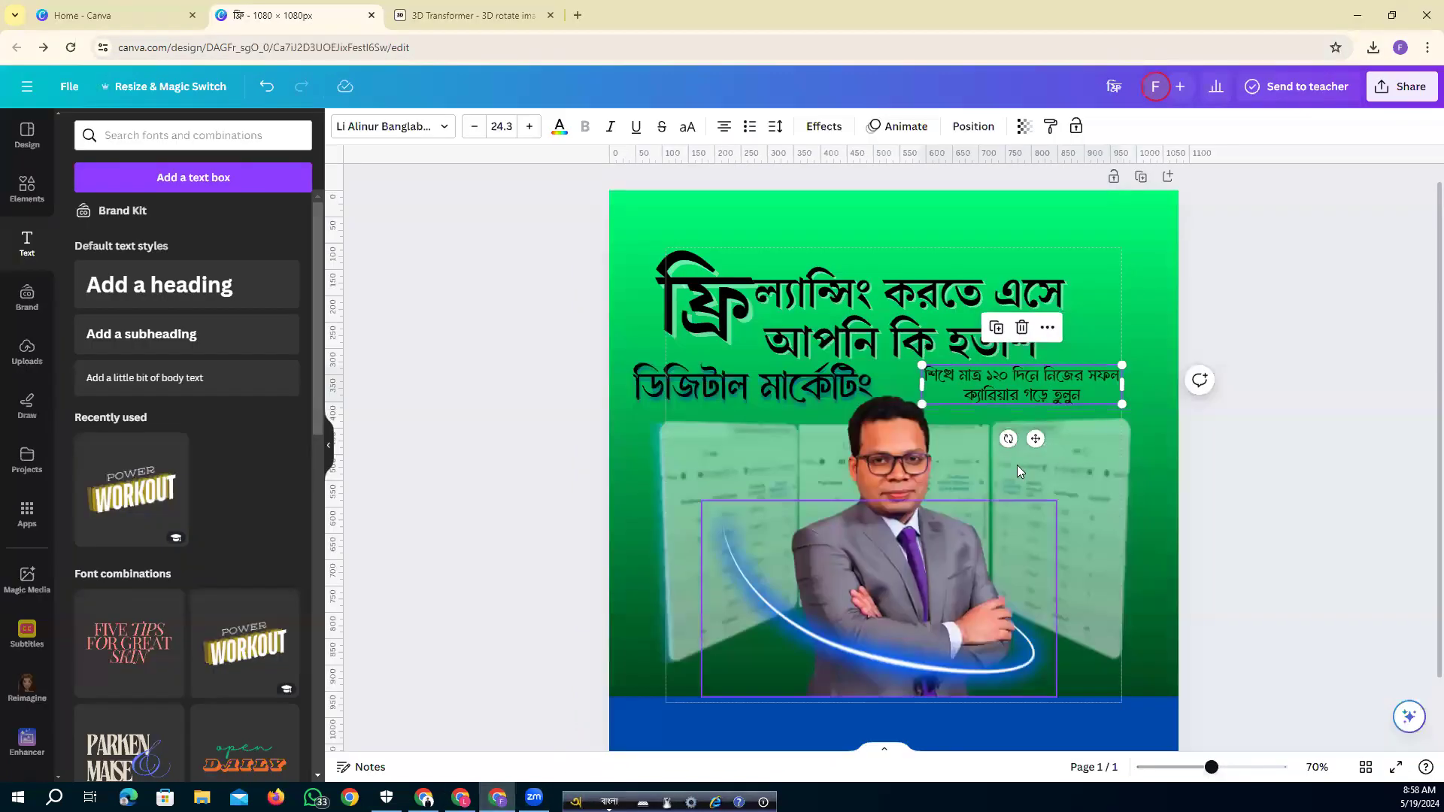
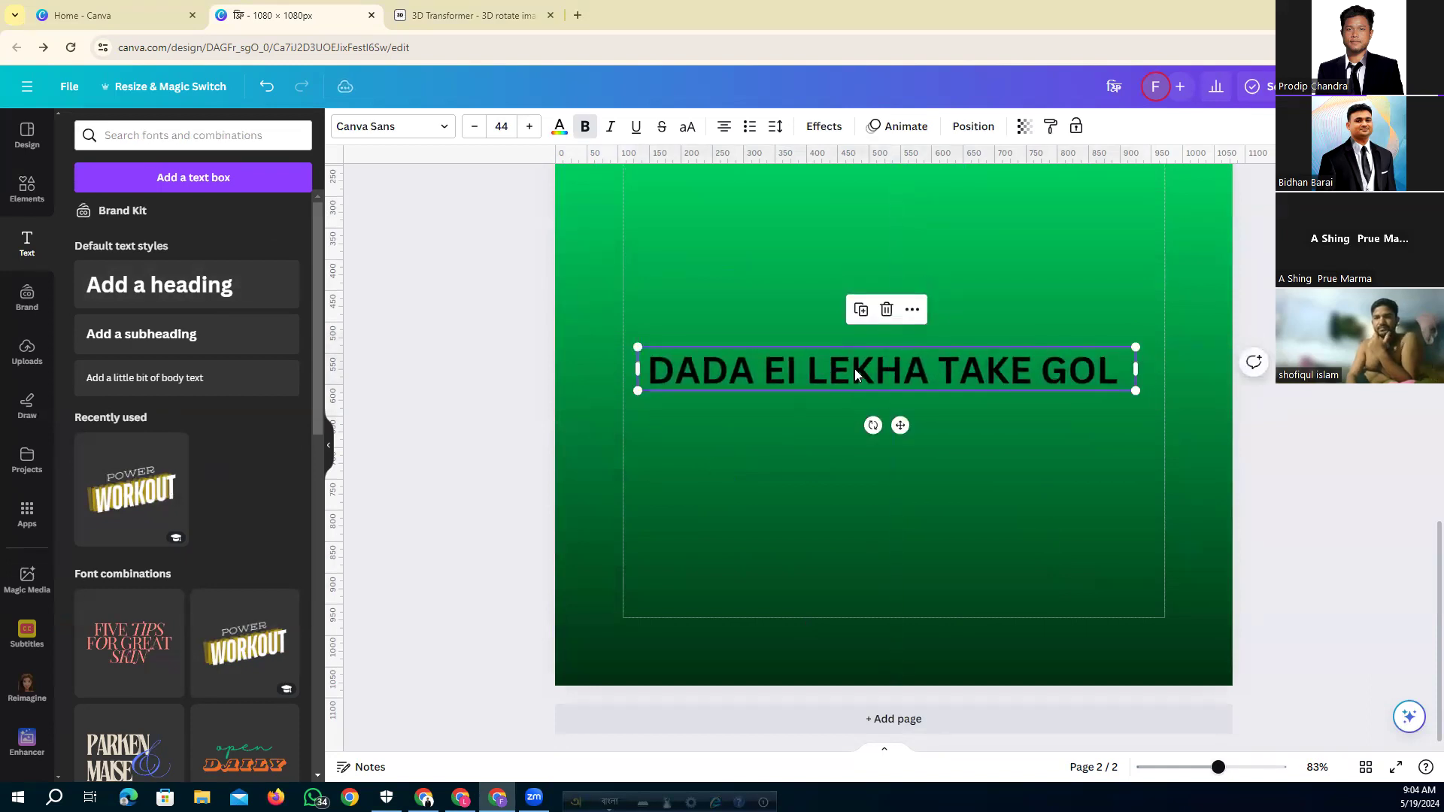
# Apply the Curve shape to "DADA EI LEKHA TAKE GOL" on page 2, shrink it to font size 15.8 and set the curve to 60.
pyautogui.click(823, 127)
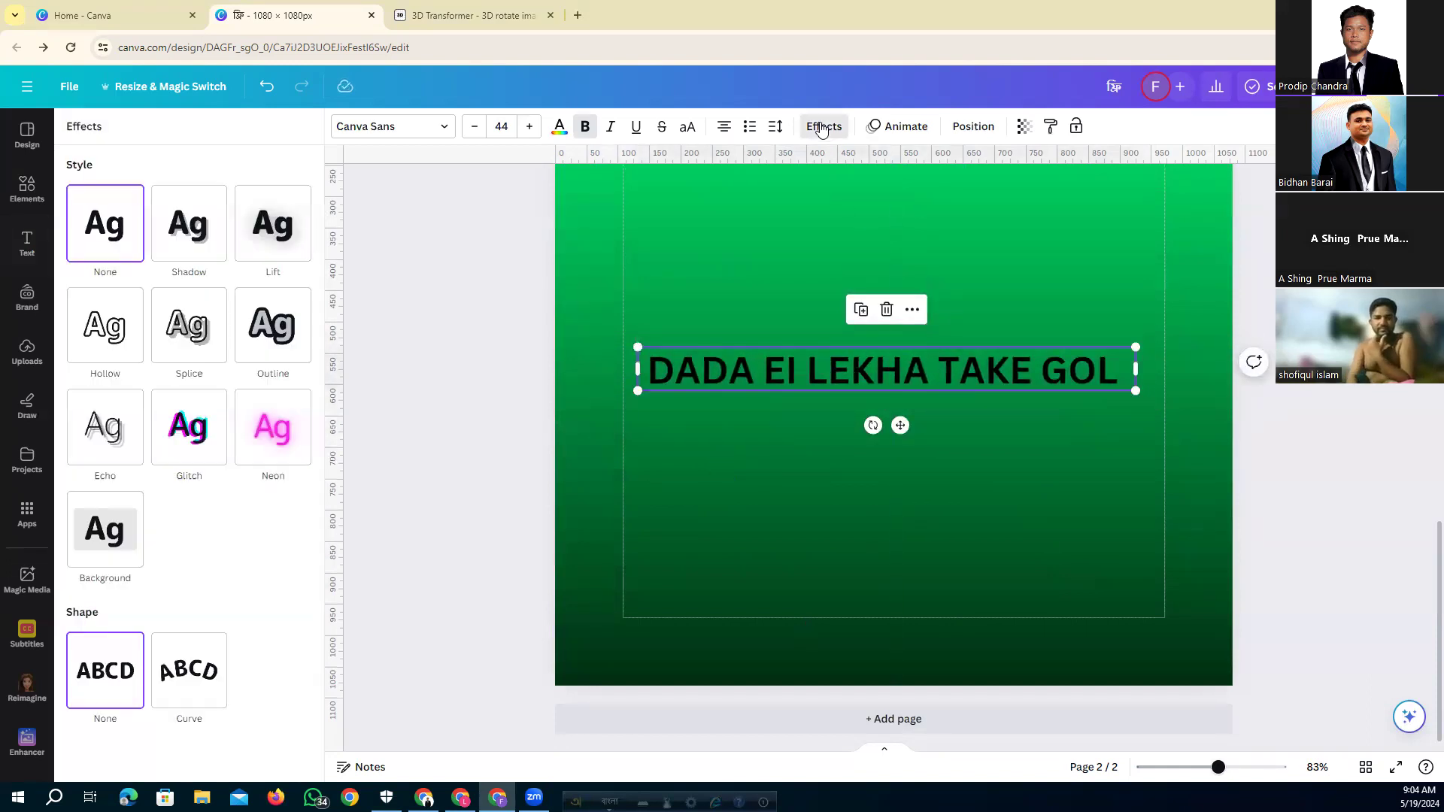
pyautogui.click(193, 675)
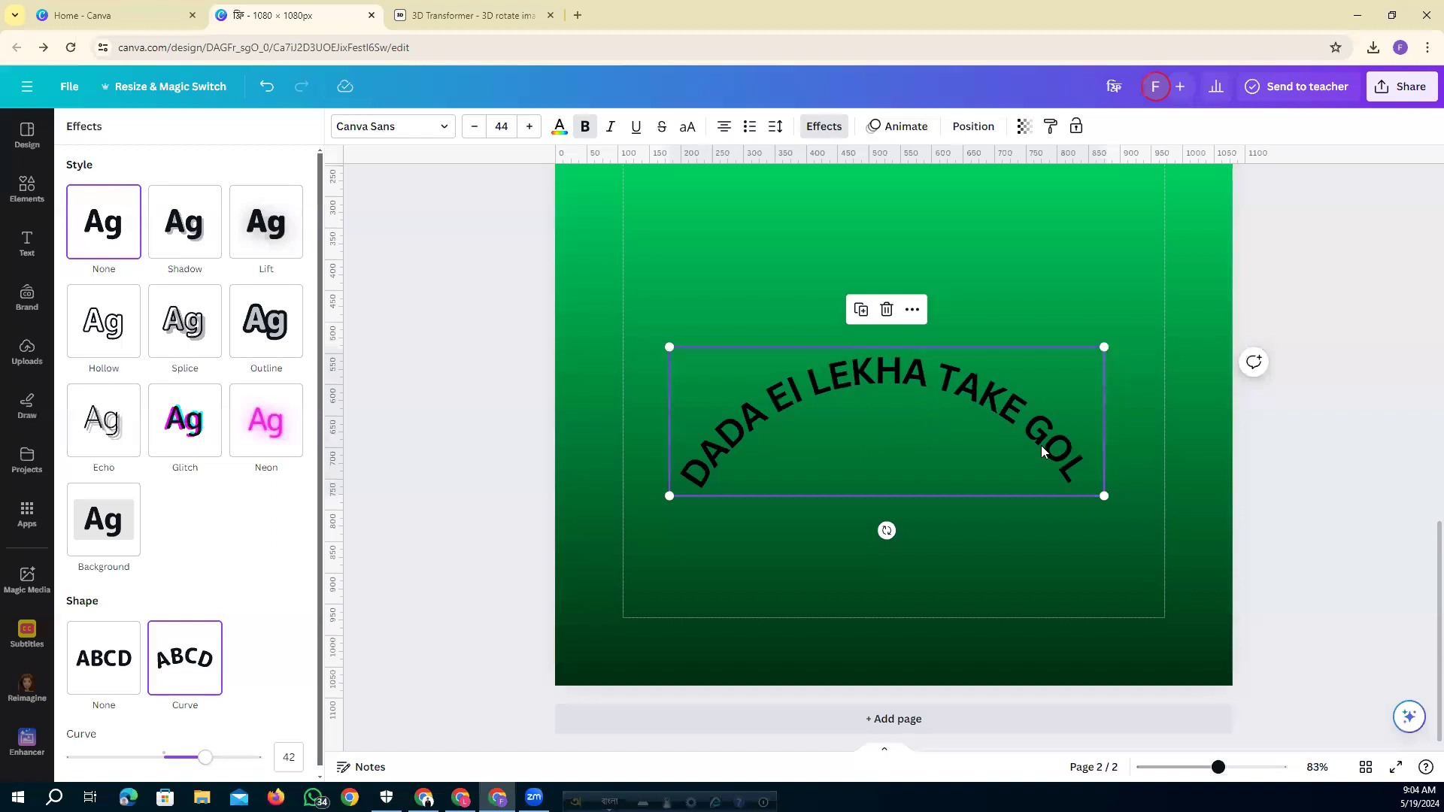
pyautogui.moveTo(1104, 495); pyautogui.dragTo(813, 471)
pyautogui.moveTo(205, 757)
pyautogui.mouseDown()
pyautogui.moveTo(98, 763)
pyautogui.moveTo(224, 773)
pyautogui.mouseUp()
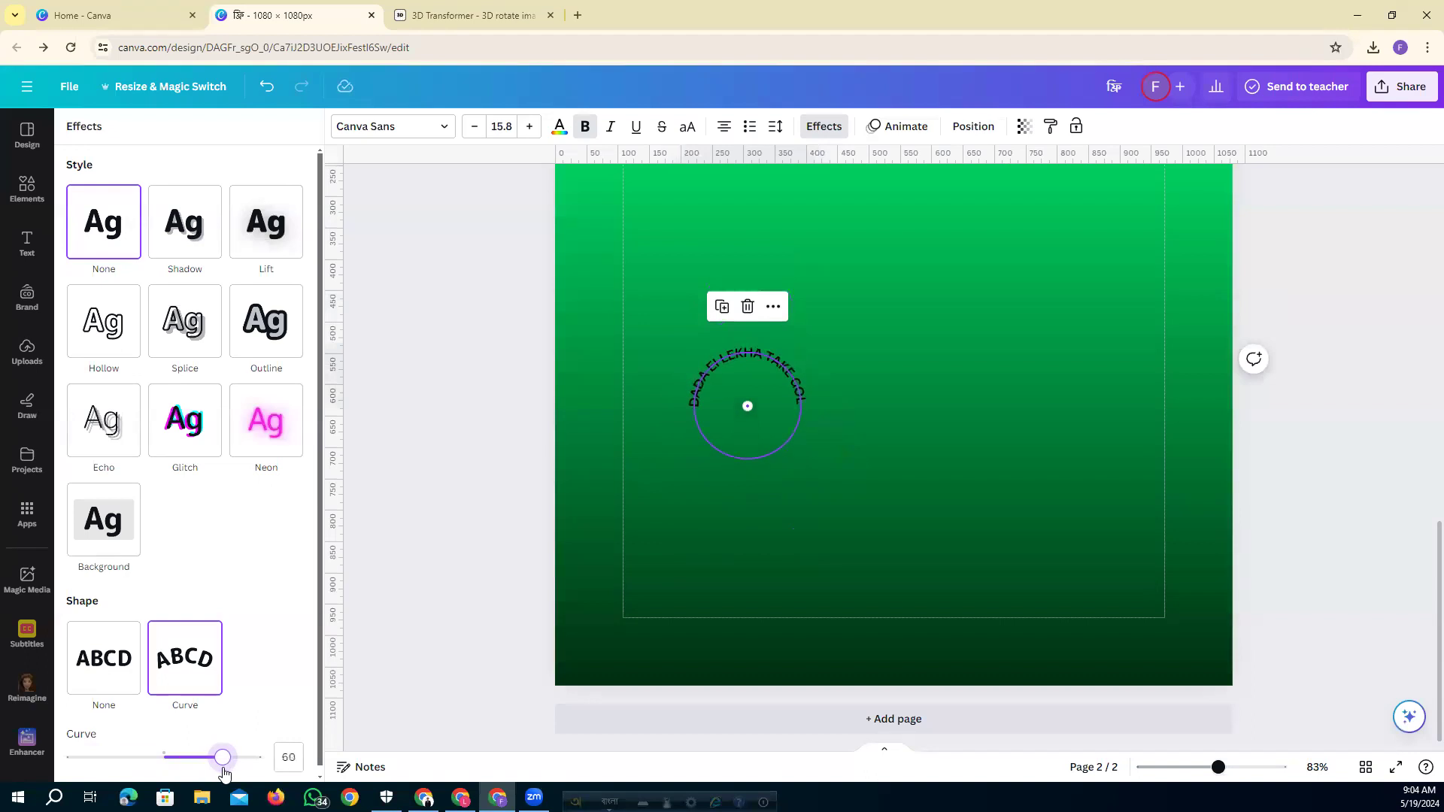
# Duplicate the curved text, rotate the copy upside down and place it beneath the original to close the circle.
pyautogui.click(560, 413)
pyautogui.click(732, 385)
pyautogui.click(721, 304)
pyautogui.moveTo(813, 406); pyautogui.dragTo(973, 452)
pyautogui.moveTo(917, 498); pyautogui.dragTo(925, 357)
pyautogui.moveTo(928, 417); pyautogui.dragTo(756, 421)
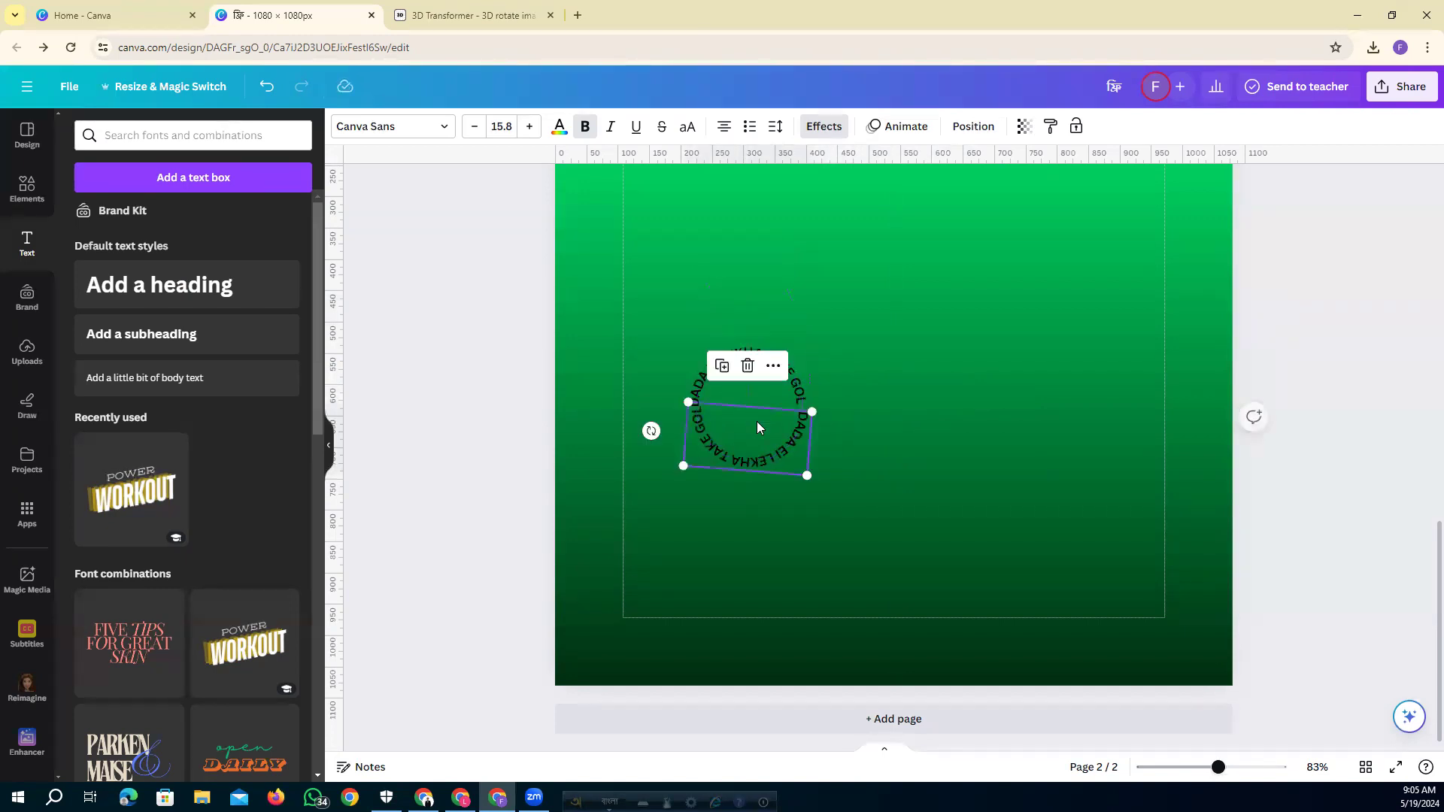
pyautogui.click(993, 432)
pyautogui.click(758, 441)
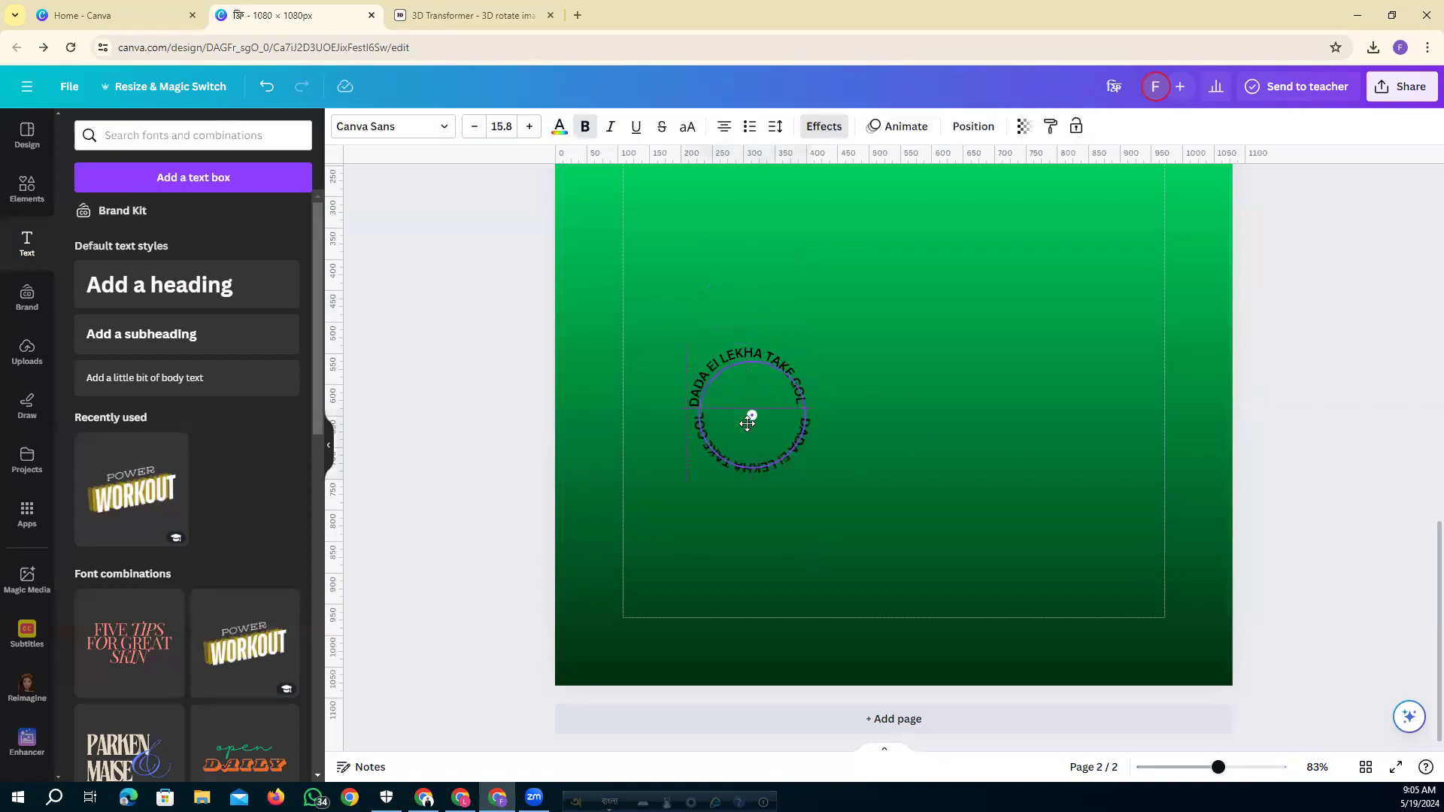
pyautogui.moveTo(743, 422); pyautogui.dragTo(749, 419)
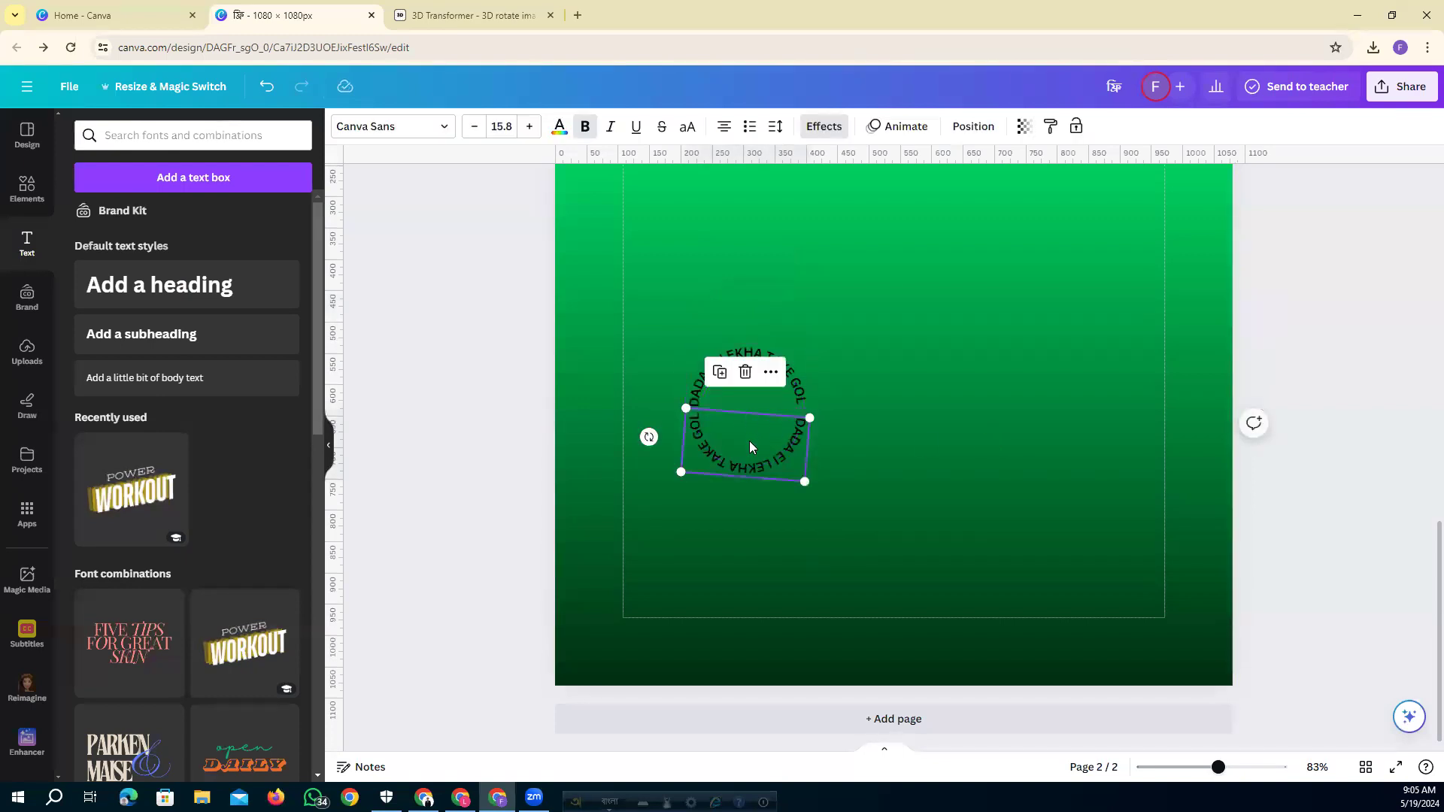
# Enlarge the curved texts to font size 20.7 and realign the two halves into one larger circle.
pyautogui.moveTo(806, 482); pyautogui.dragTo(844, 507)
pyautogui.moveTo(768, 435); pyautogui.dragTo(807, 461)
pyautogui.click(782, 353)
pyautogui.moveTo(811, 340); pyautogui.dragTo(827, 397)
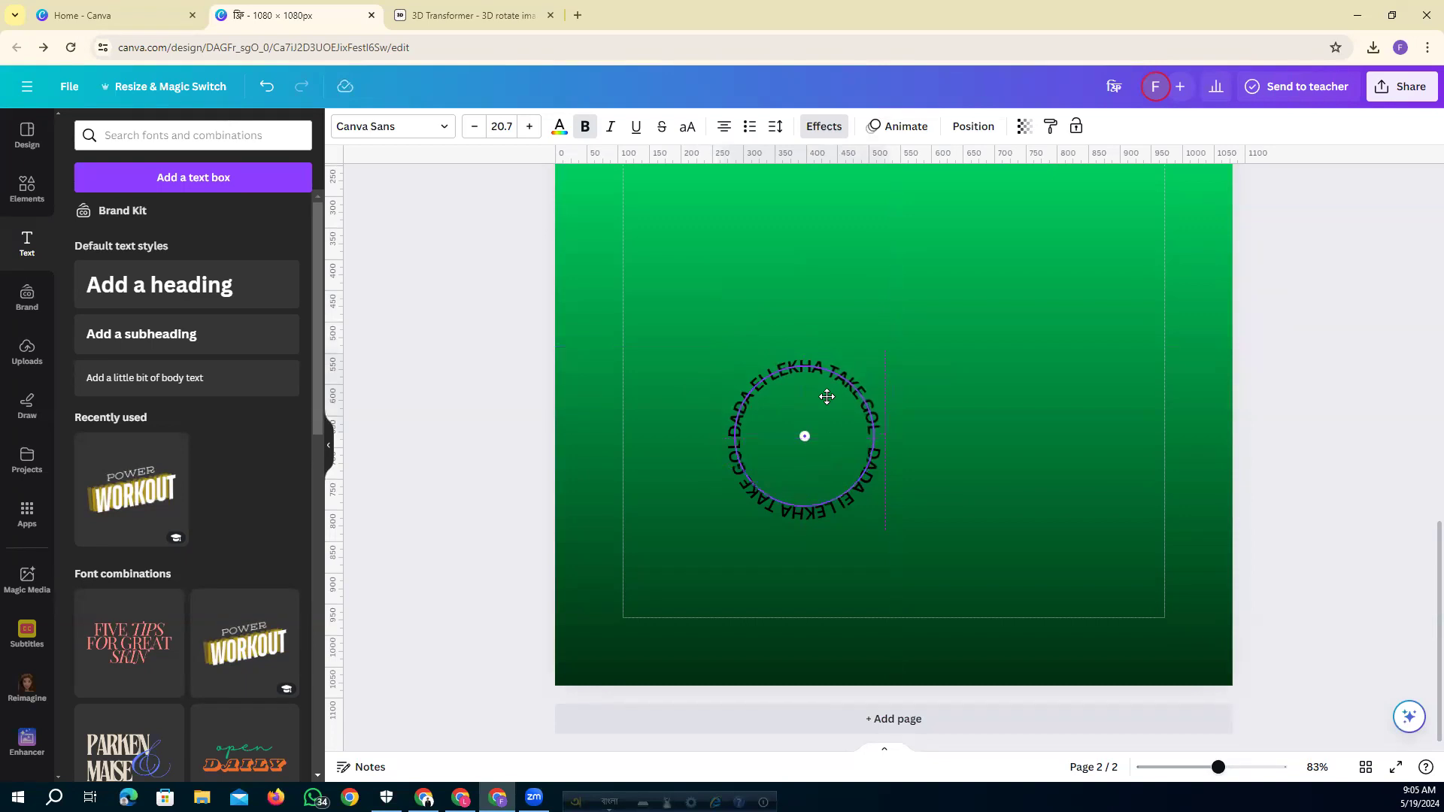
pyautogui.click(489, 320)
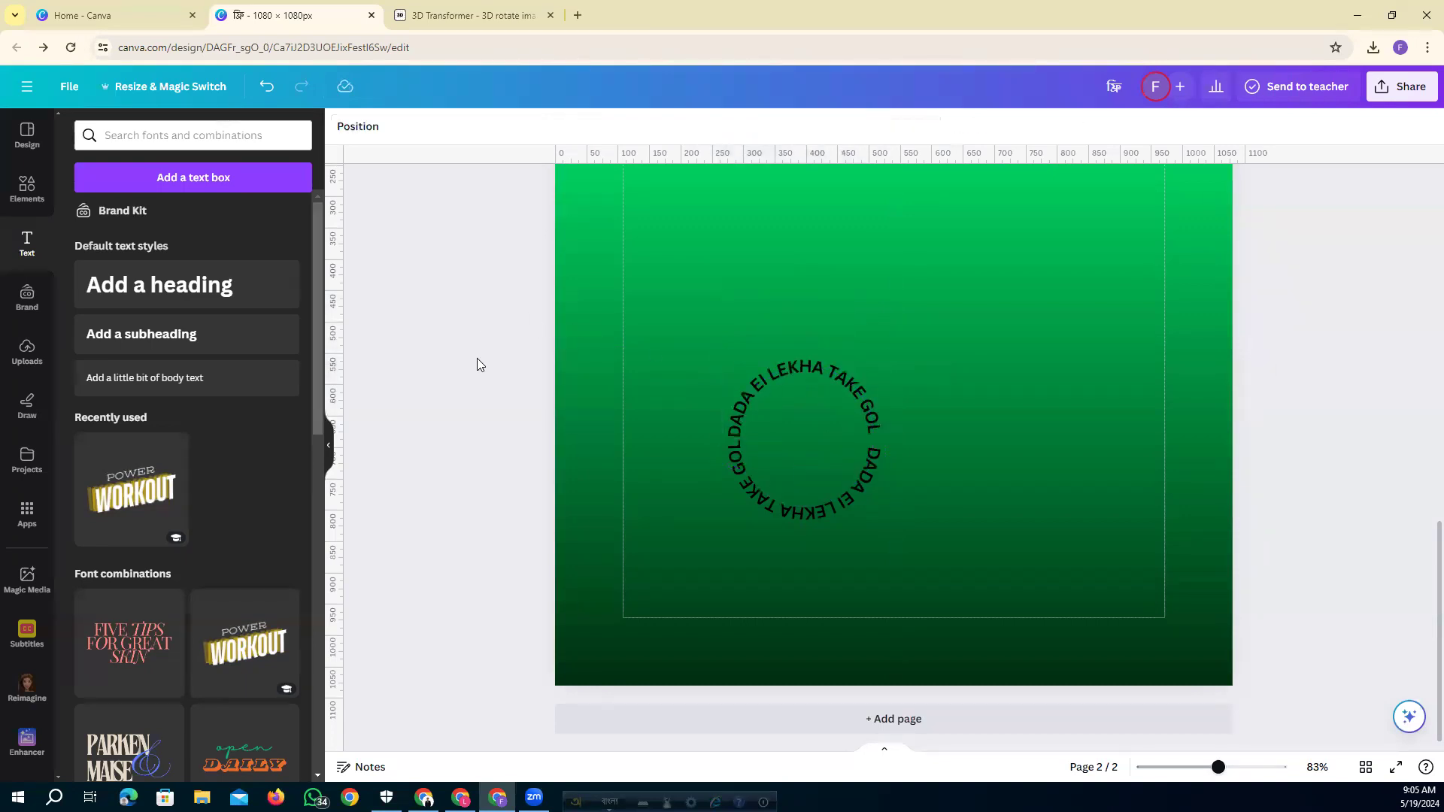
# Look over both pages and examine the margin outline around page 2.
pyautogui.scroll(4, 476, 364)
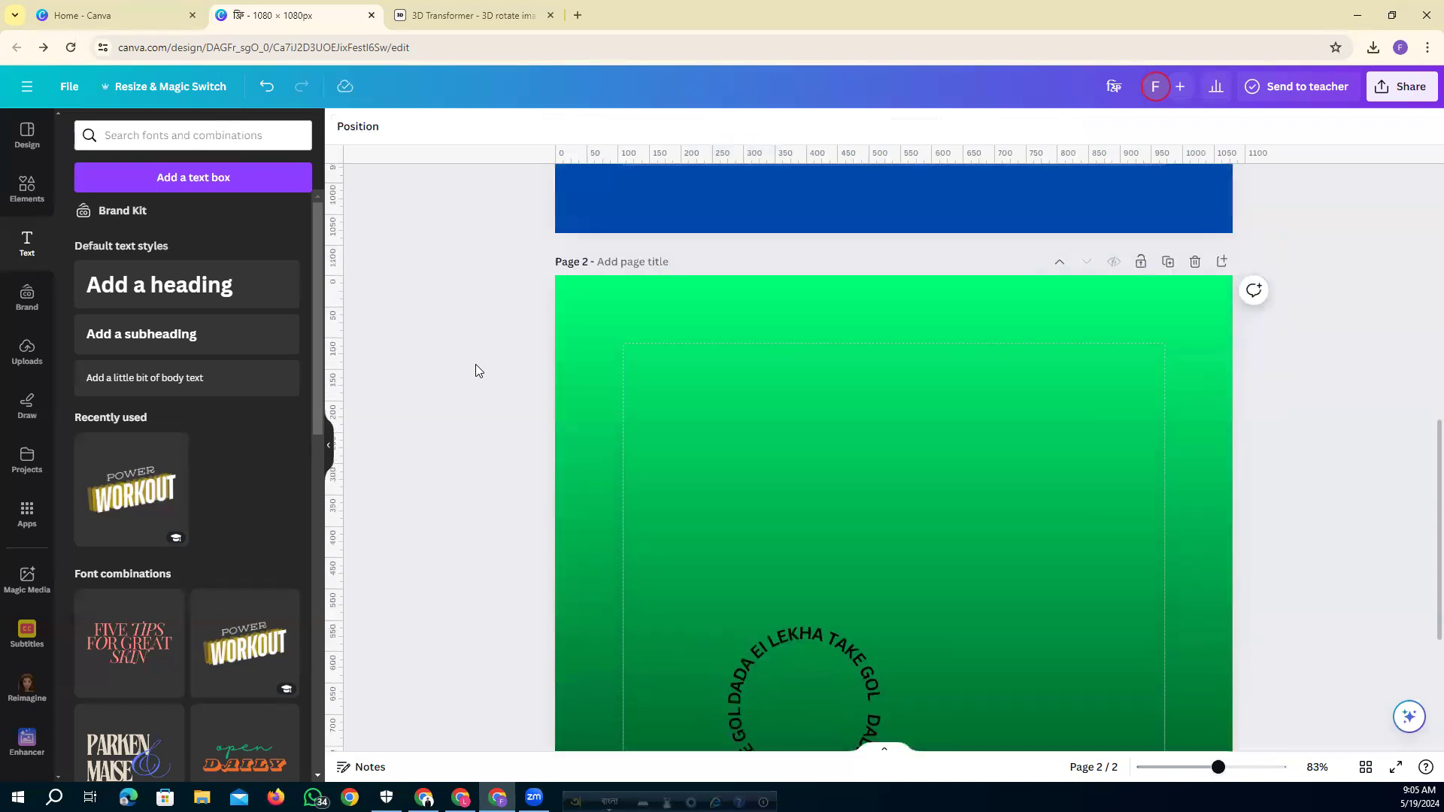
pyautogui.scroll(6, 475, 364)
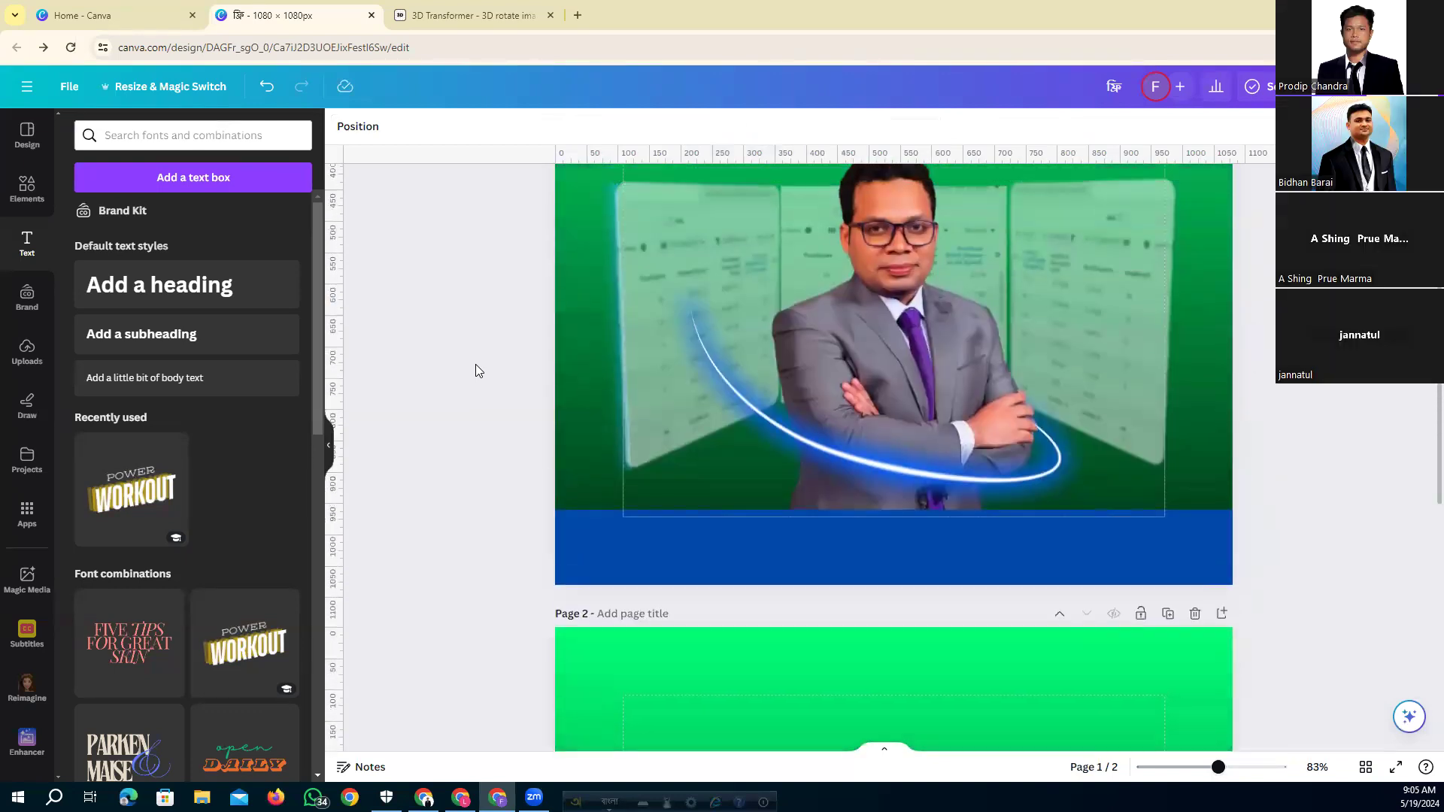
pyautogui.scroll(-10, 475, 366)
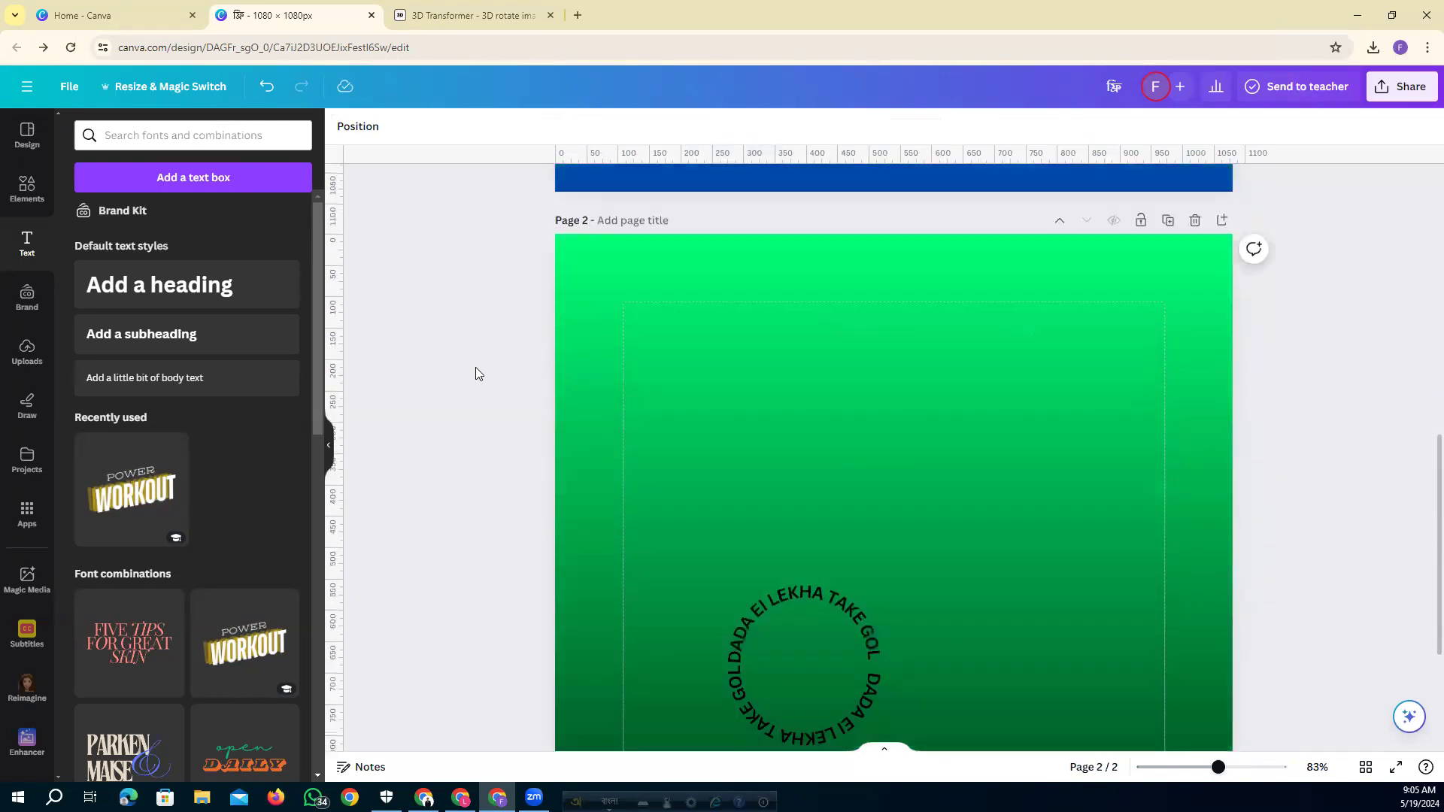
pyautogui.scroll(1, 476, 369)
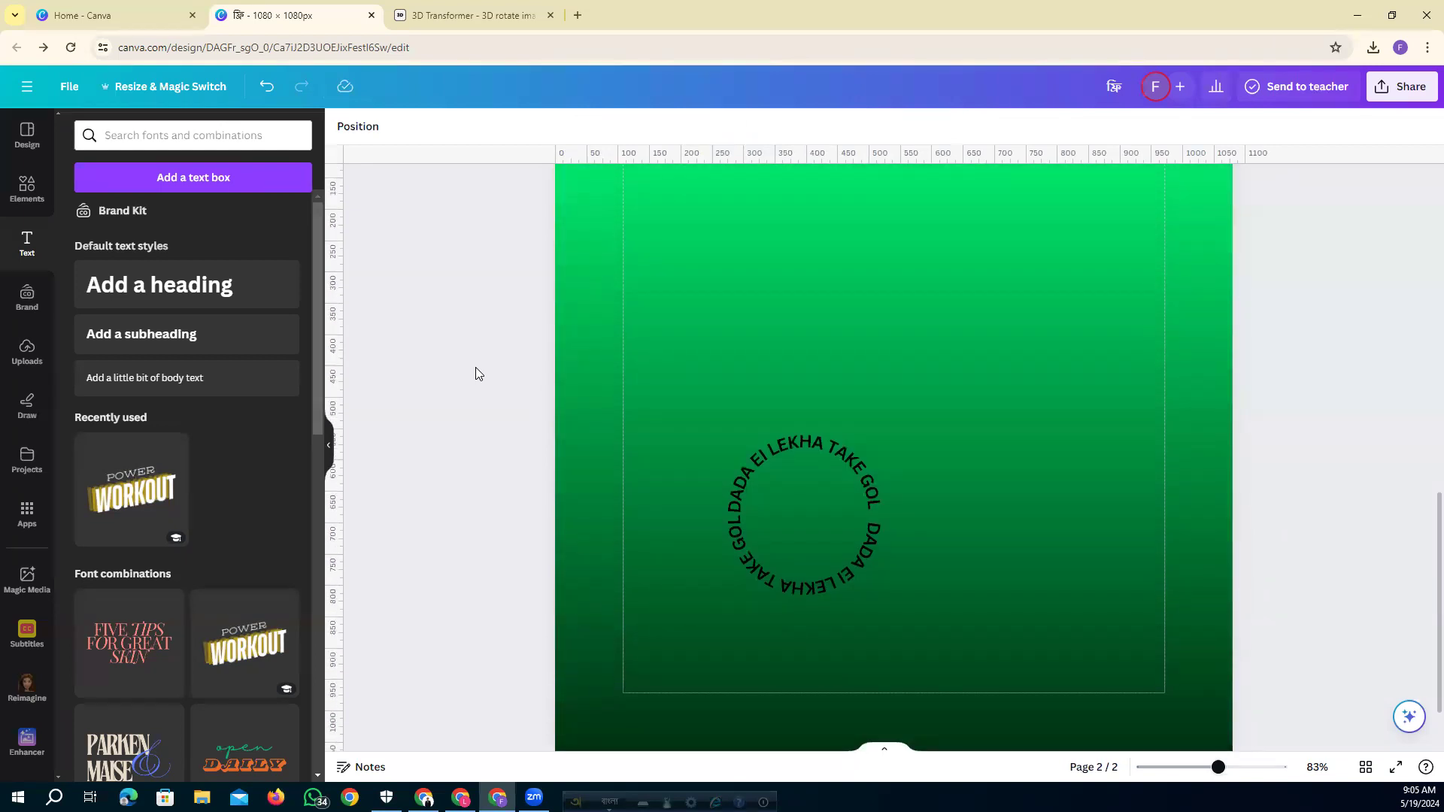
pyautogui.scroll(-1, 475, 369)
pyautogui.click(667, 641)
pyautogui.scroll(3, 577, 591)
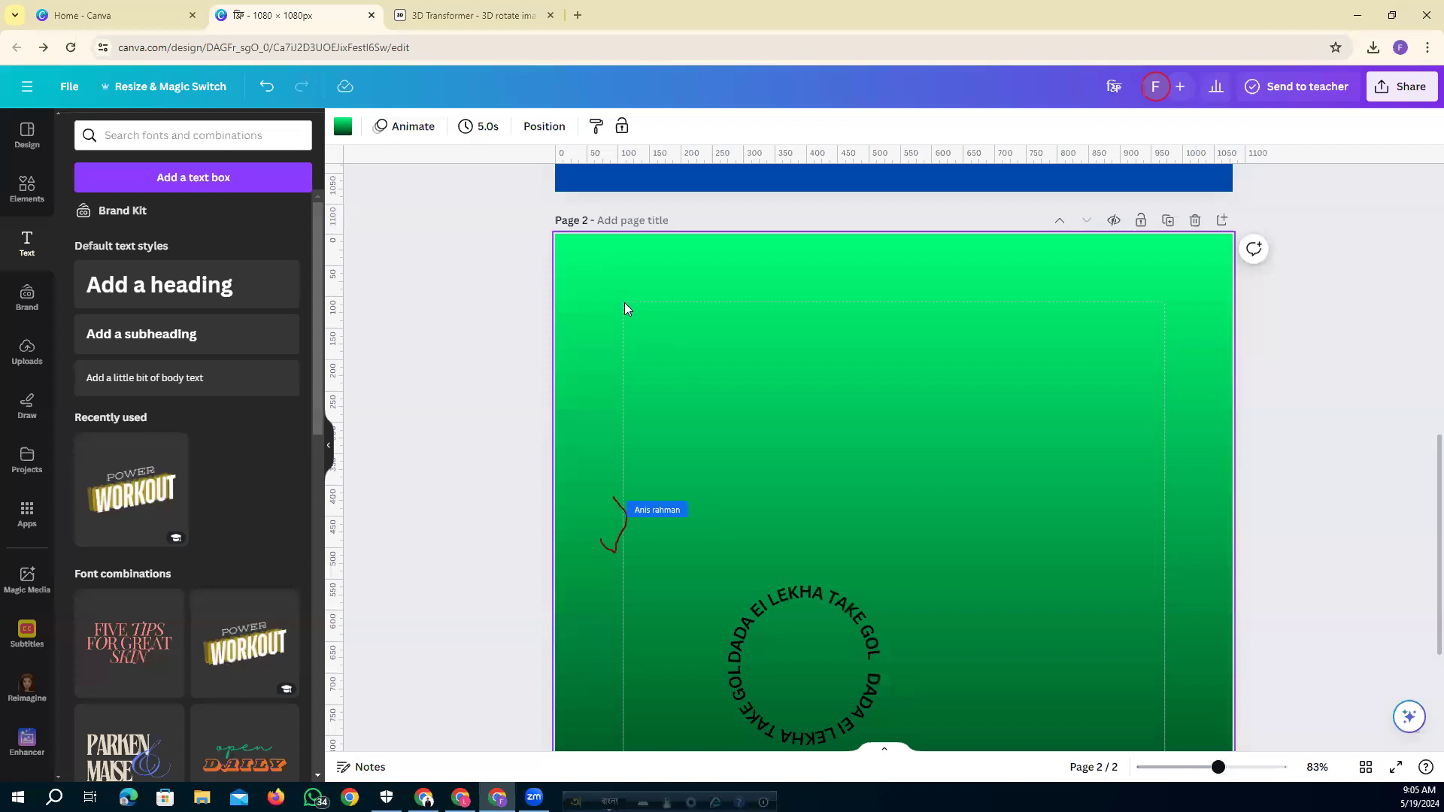
pyautogui.scroll(-2, 618, 410)
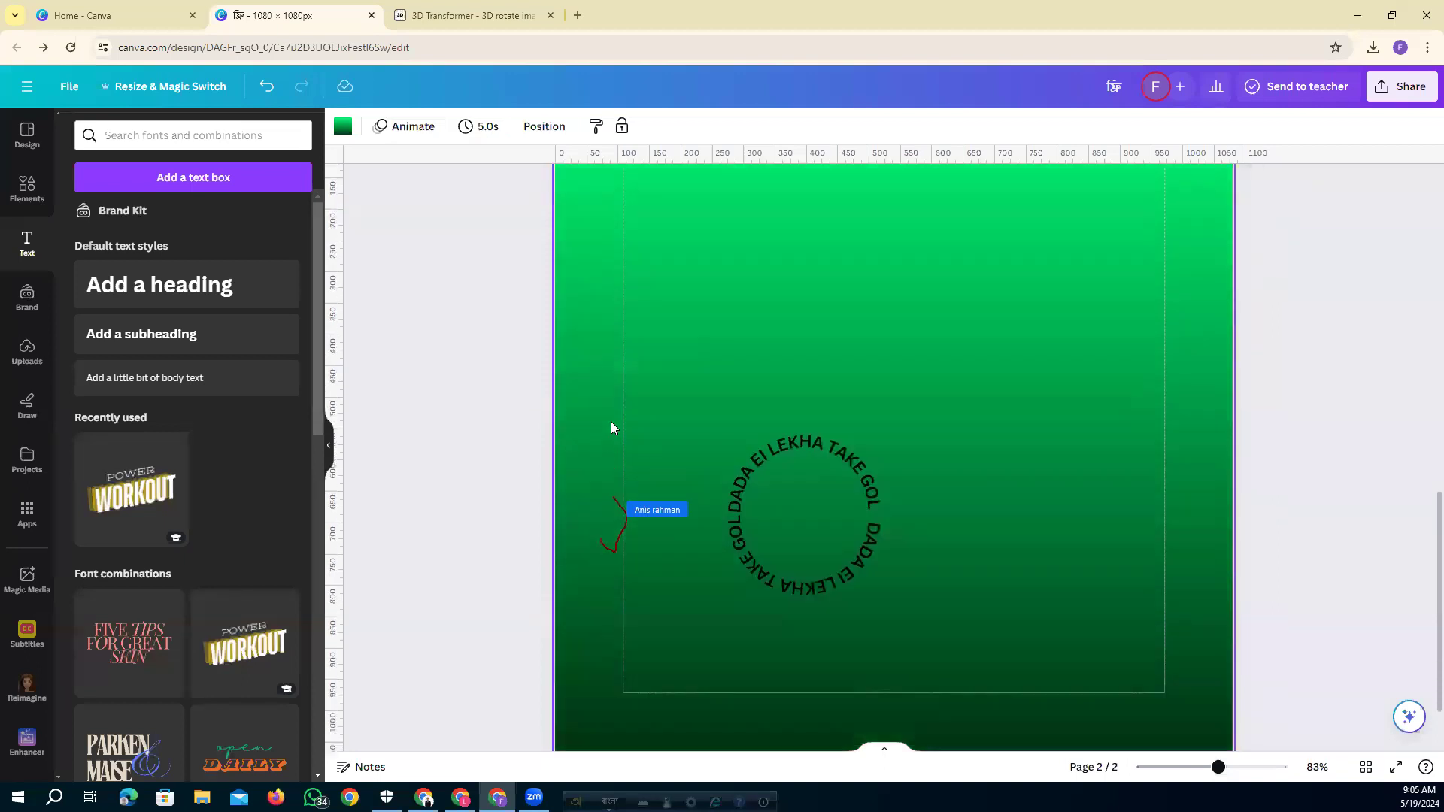
# Hide the margin outline on the design's pages.
pyautogui.click(68, 87)
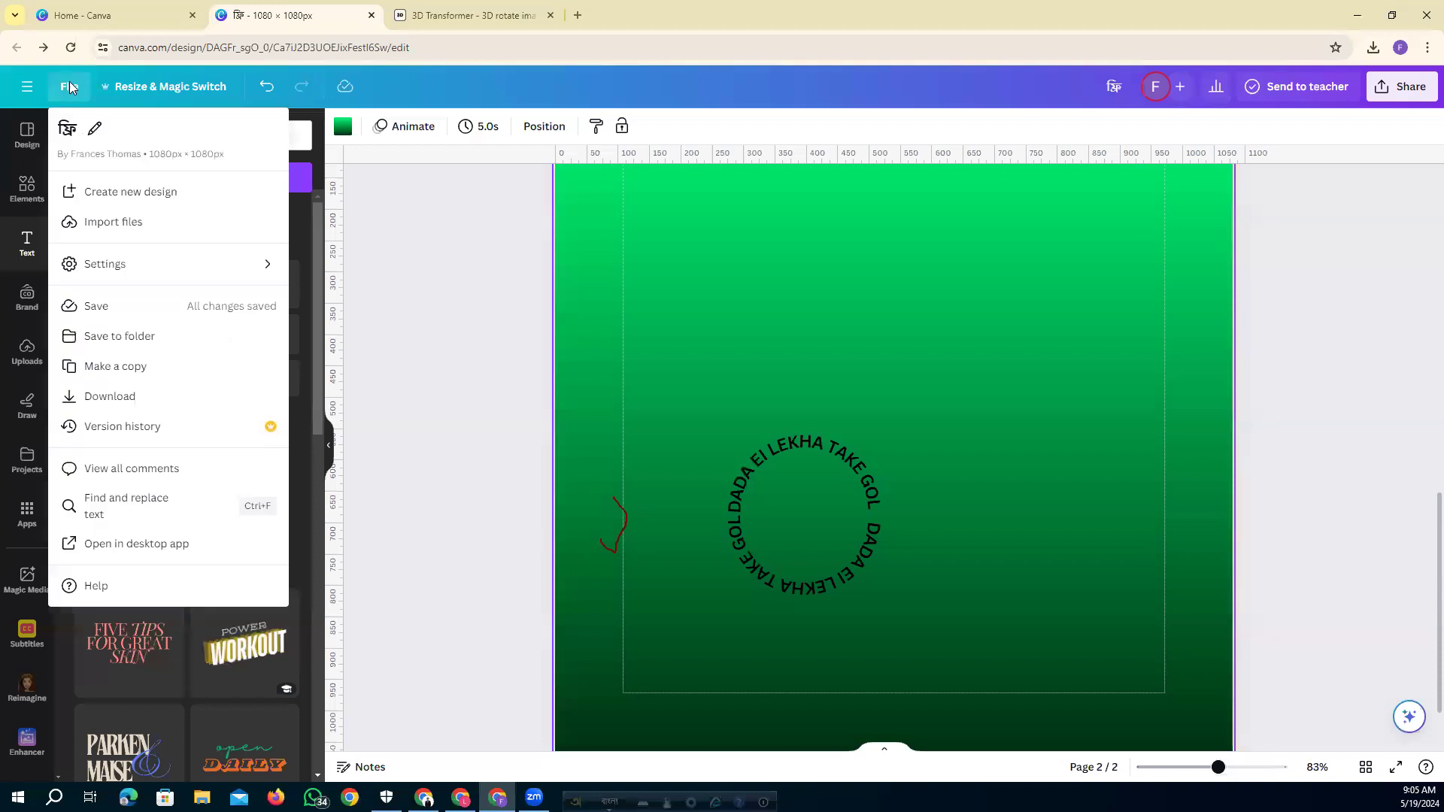
pyautogui.moveTo(98, 268)
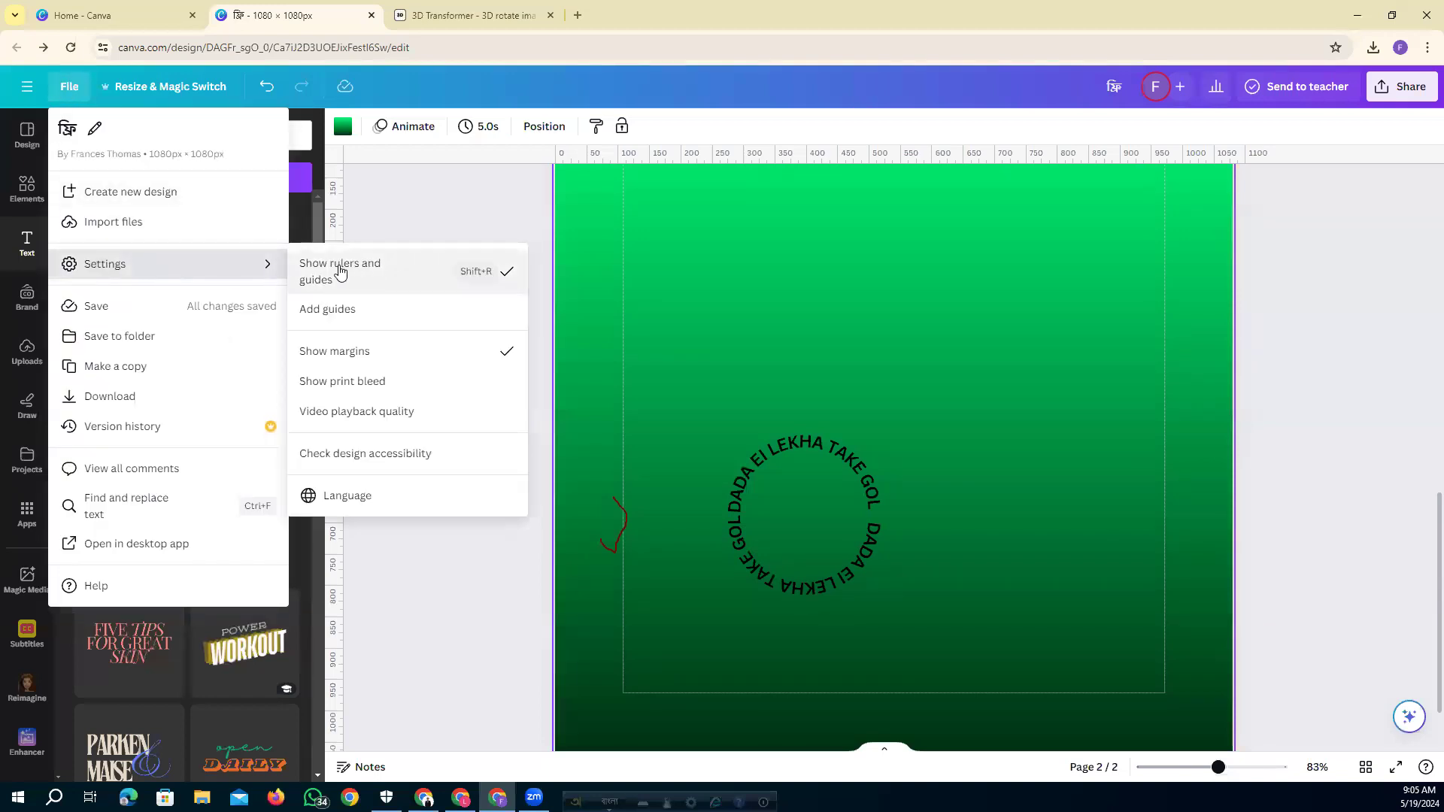
pyautogui.click(444, 361)
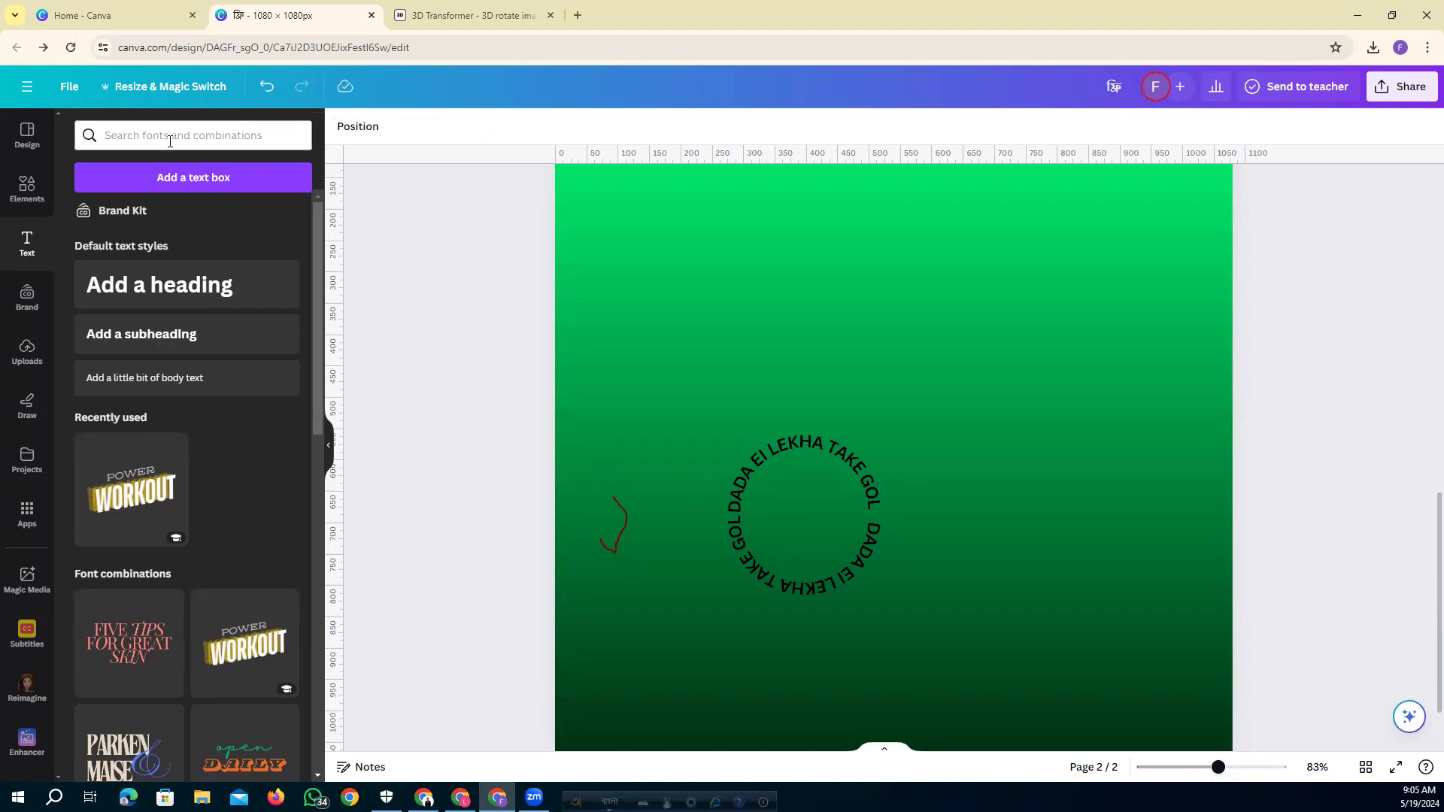
# Show the page margins again and return to the portrait design on page 1.
pyautogui.click(67, 86)
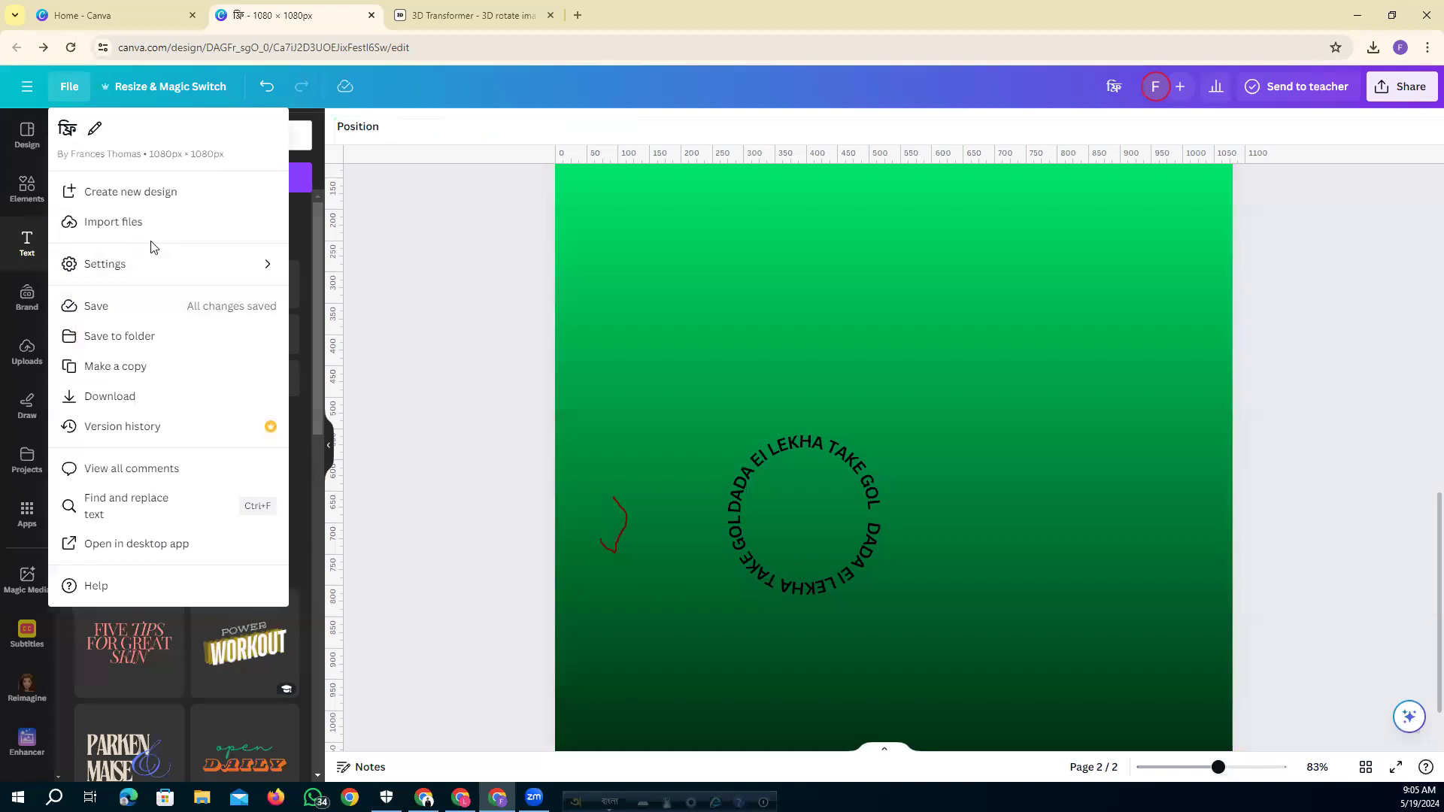
pyautogui.moveTo(142, 264)
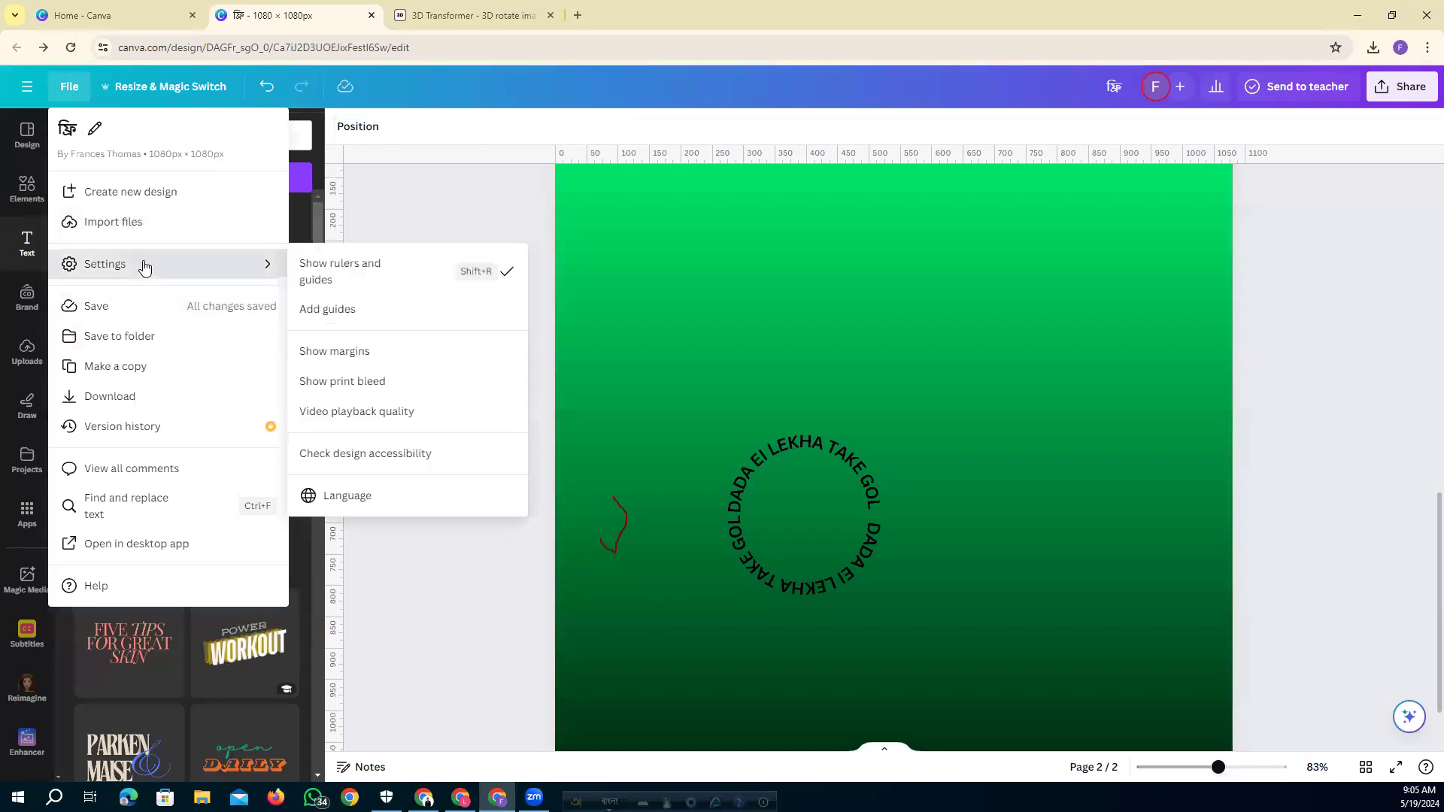
pyautogui.click(357, 351)
pyautogui.scroll(10, 655, 429)
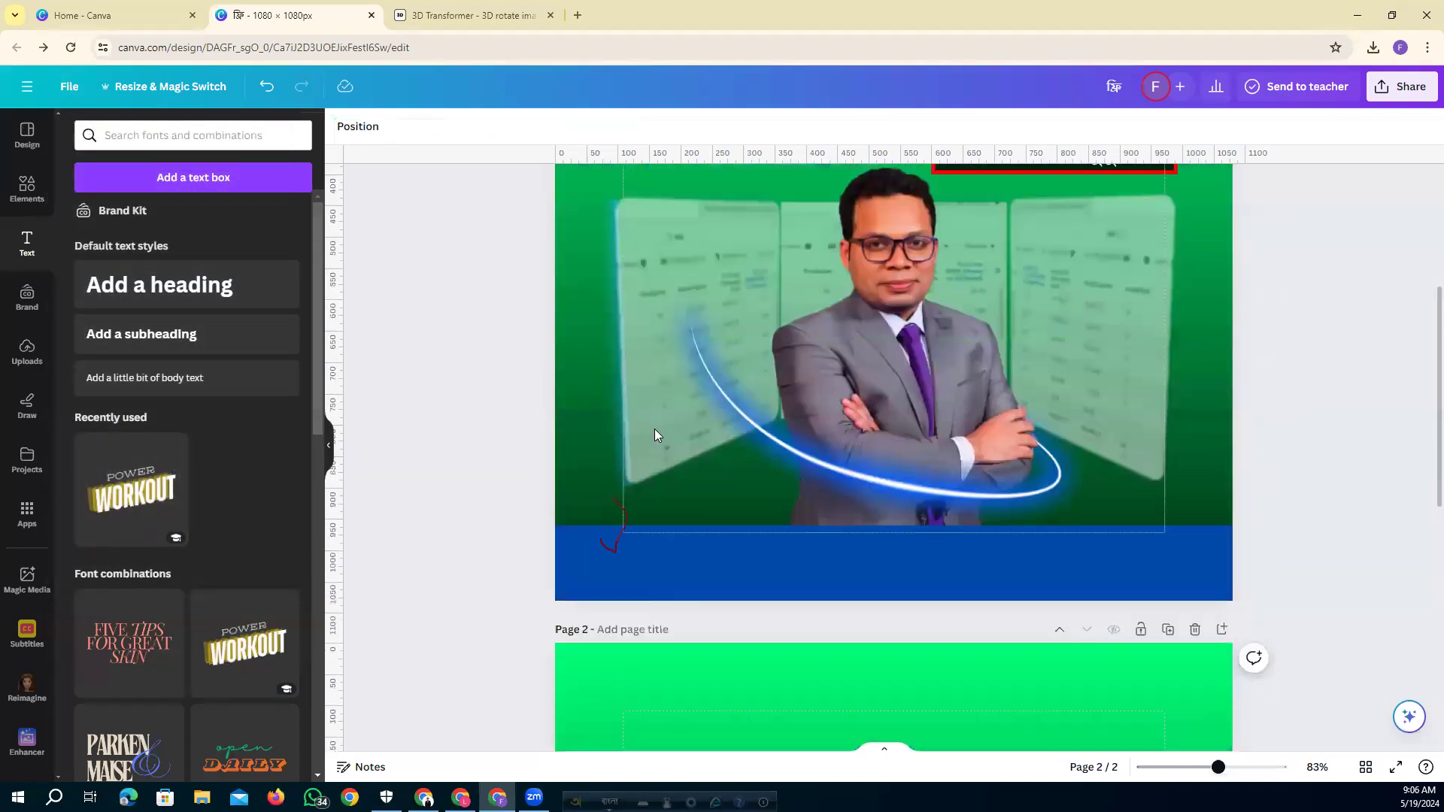
# Switch to the reference design and move the white two-line Bengali text onto the dark box on page 2.
pyautogui.scroll(1, 644, 461)
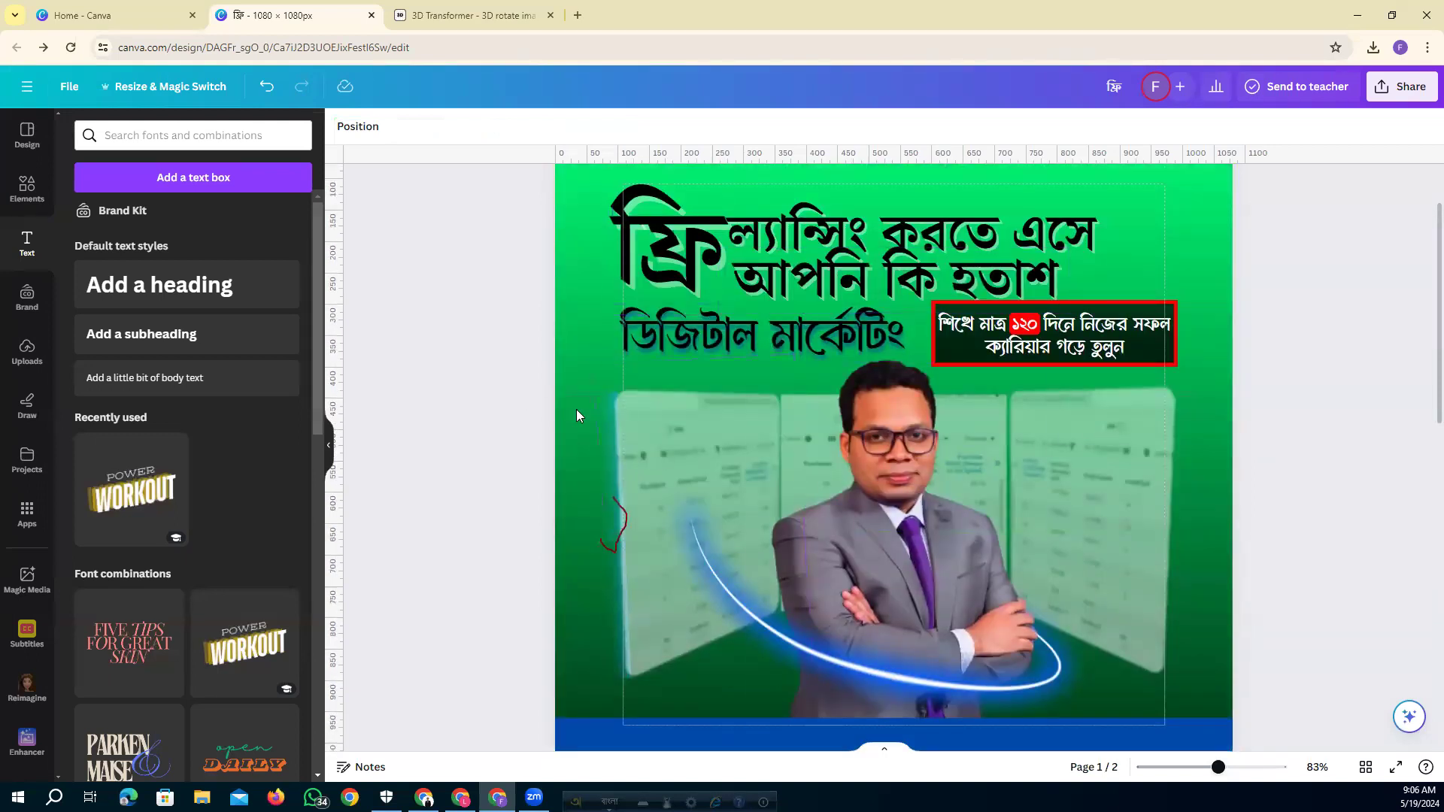
pyautogui.scroll(1, 479, 431)
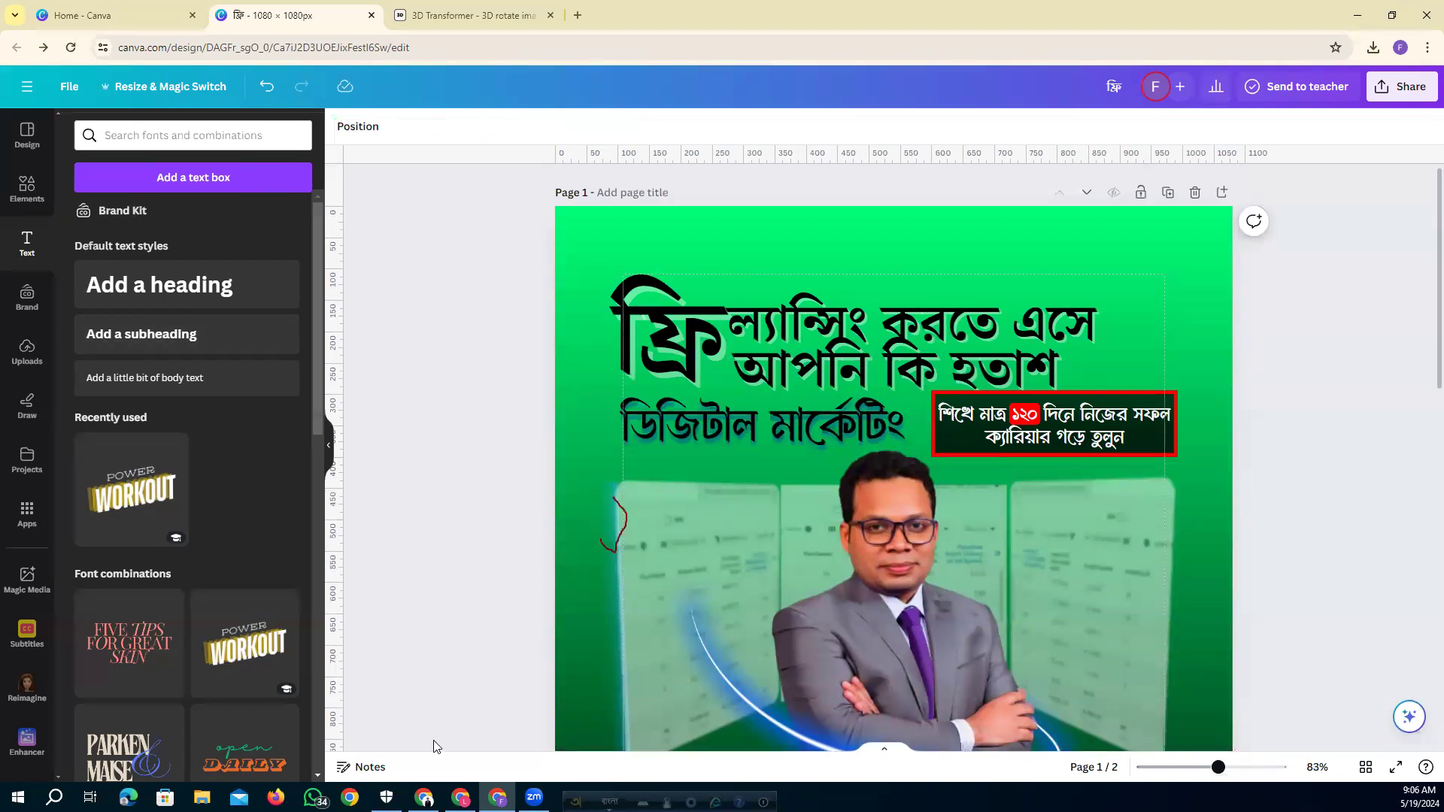
pyautogui.click(460, 797)
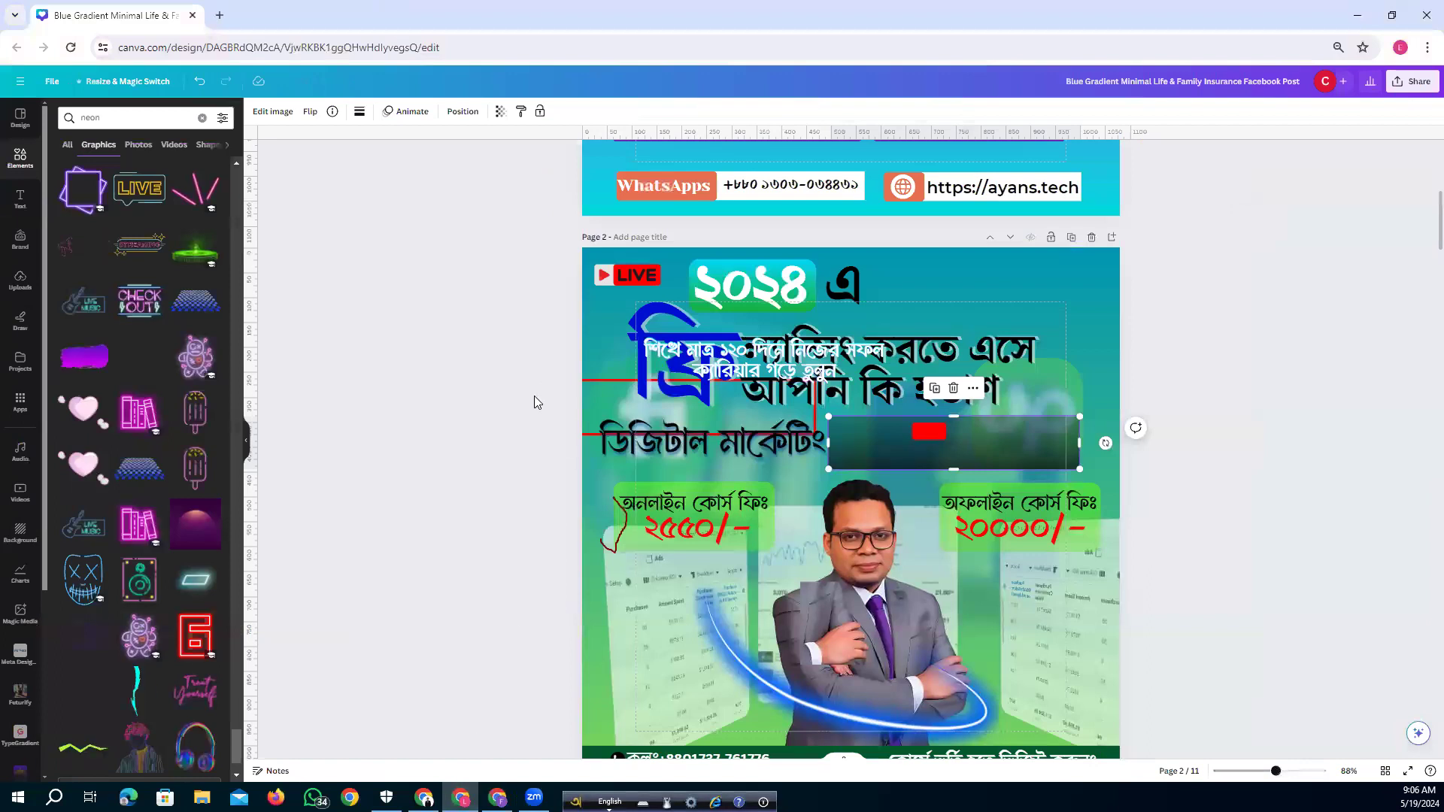
pyautogui.moveTo(781, 381); pyautogui.dragTo(977, 483)
pyautogui.scroll(1, 729, 369)
pyautogui.scroll(2, 728, 369)
# Copy the white ২০২৪ text in the reference design by way of a temporary duplicate, and delete that duplicate.
pyautogui.click(771, 366)
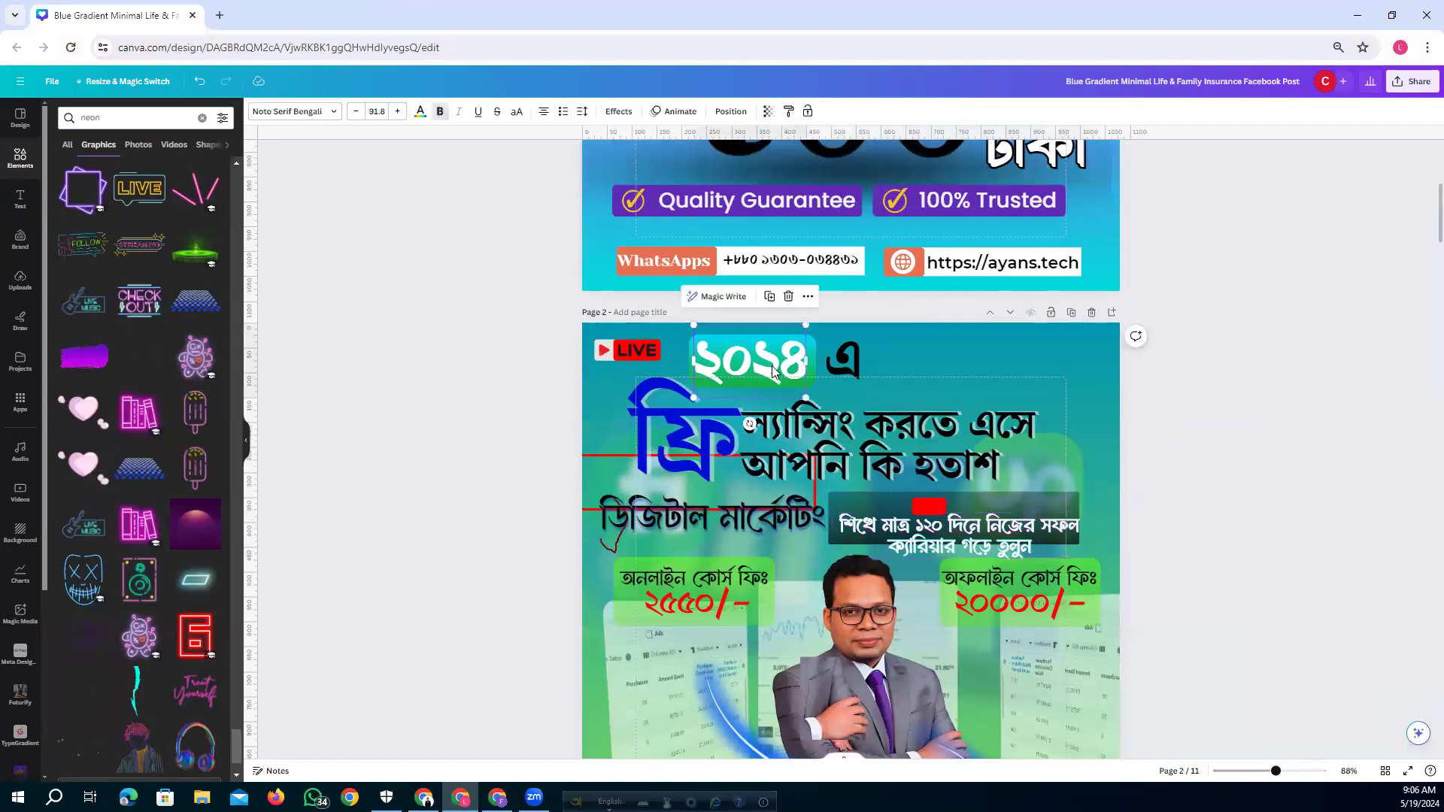
pyautogui.click(770, 298)
pyautogui.moveTo(865, 376); pyautogui.dragTo(970, 380)
pyautogui.rightClick(964, 373)
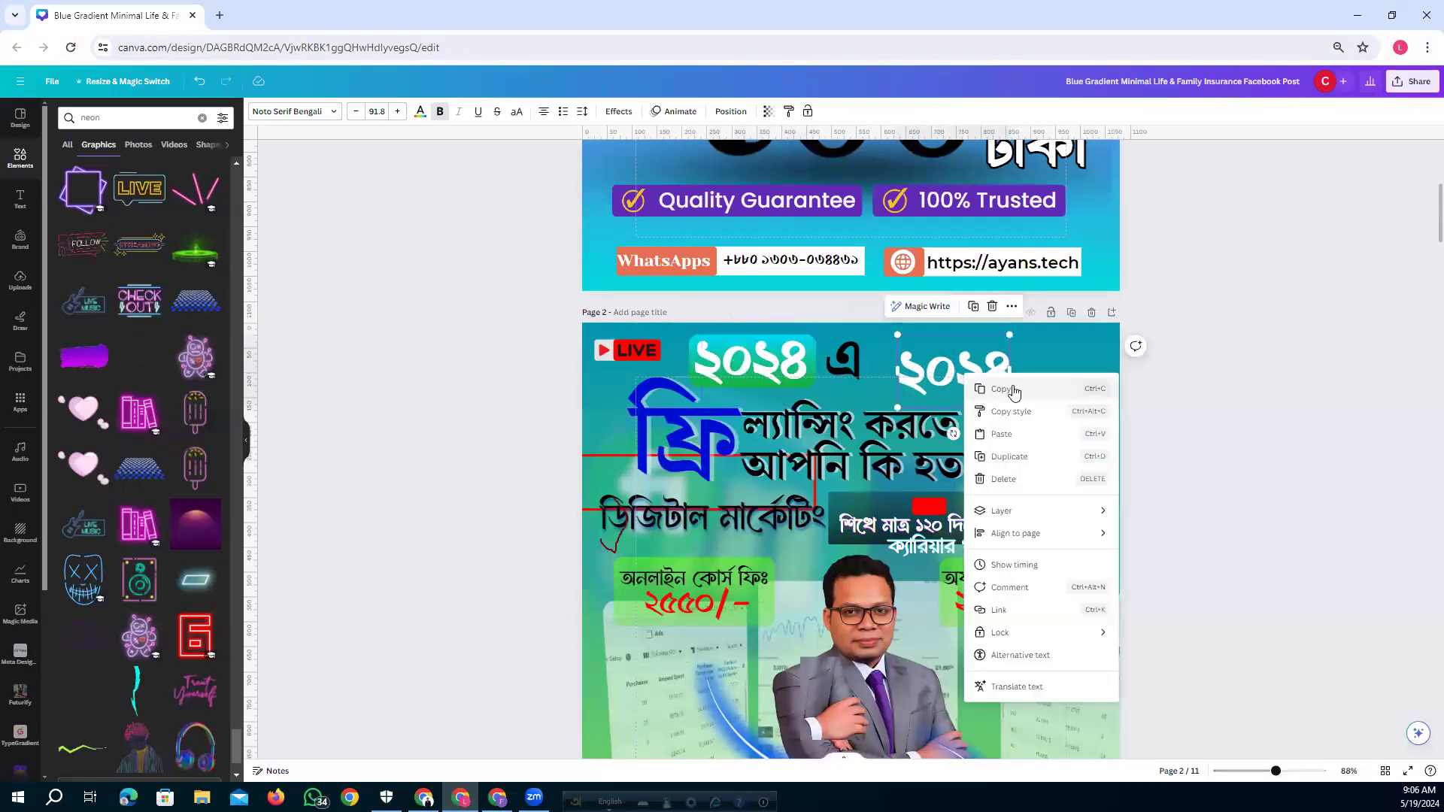
pyautogui.click(1008, 382)
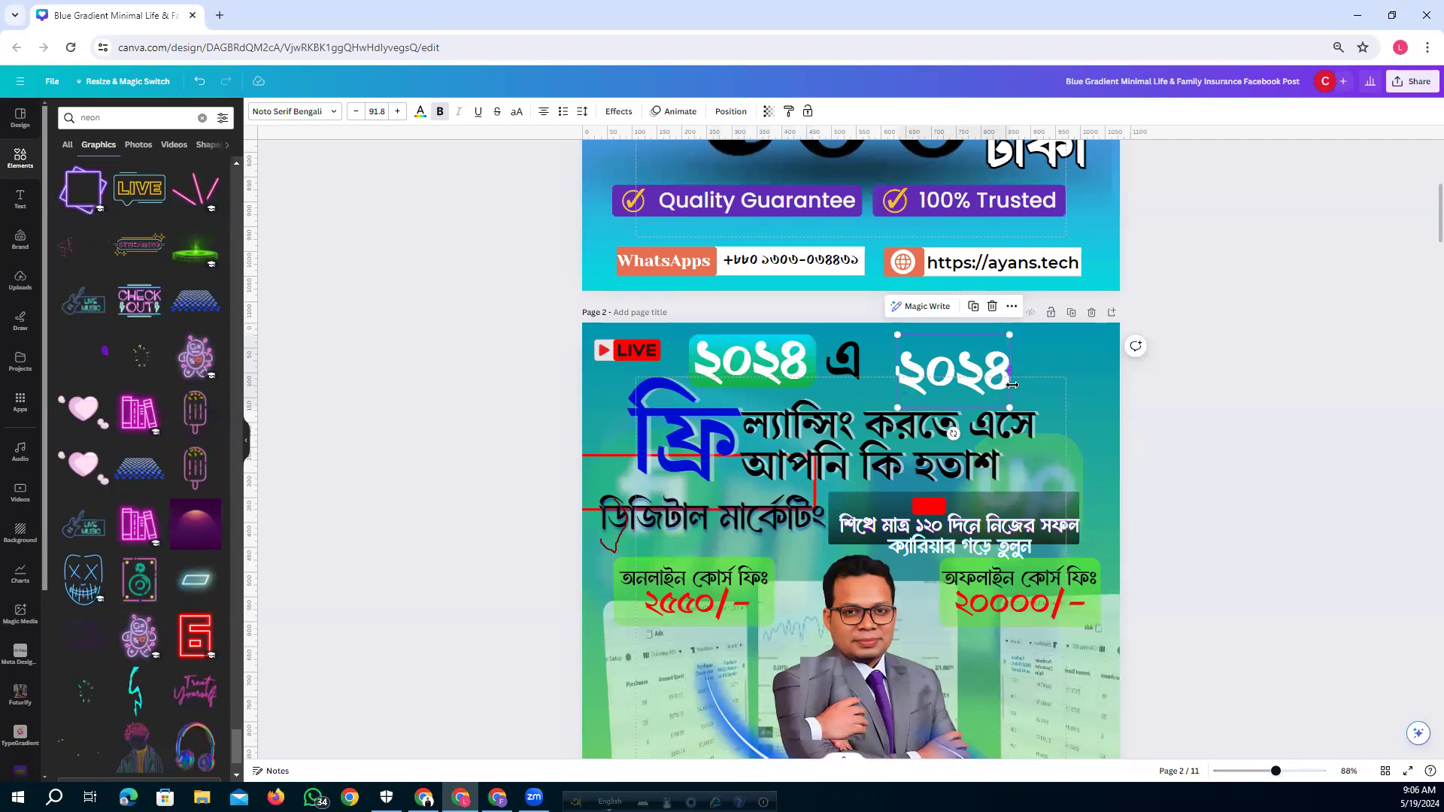
pyautogui.click(992, 306)
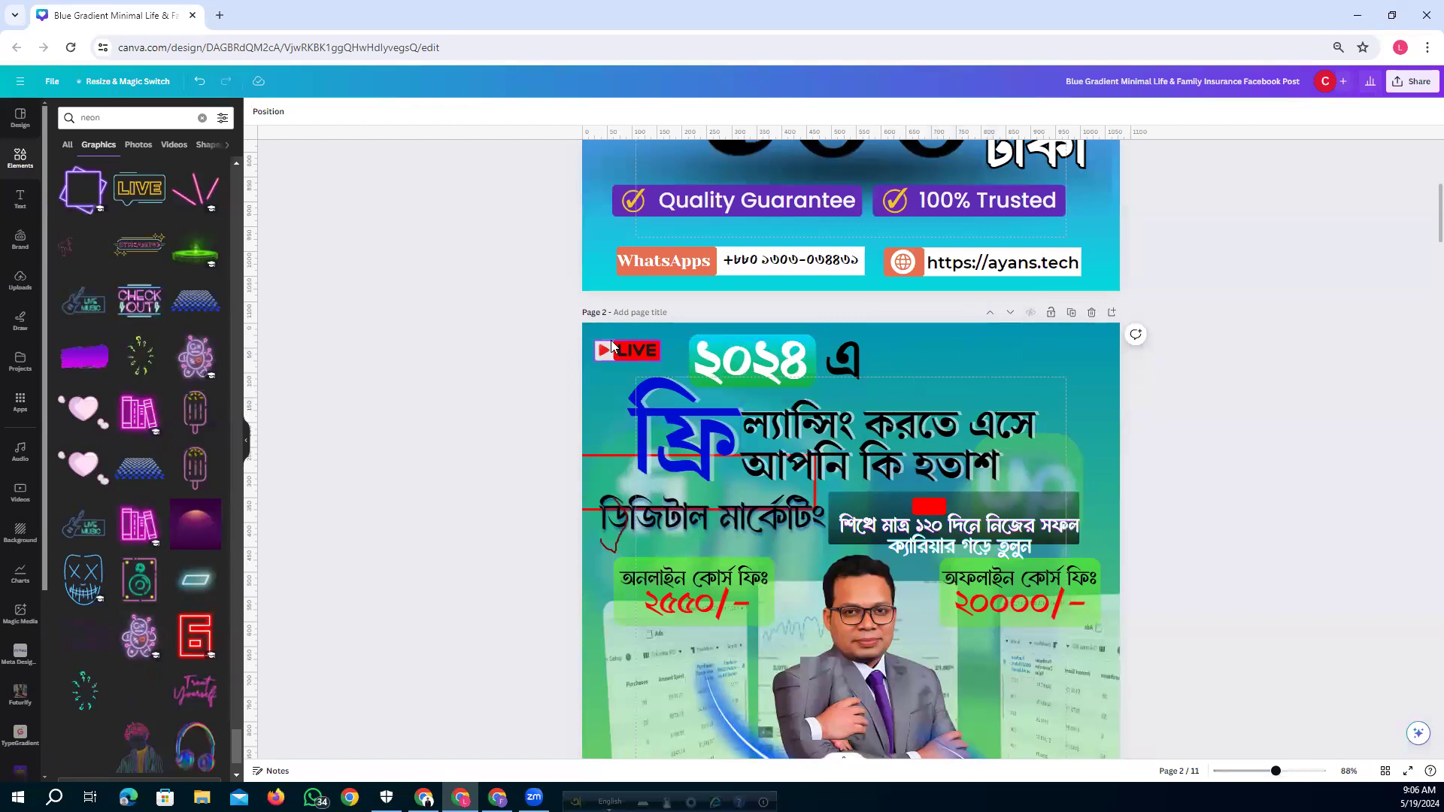
# Return to the 1080 × 1080 px design, paste the ২০২৪ text on page 1 and position it above the headline.
pyautogui.click(498, 798)
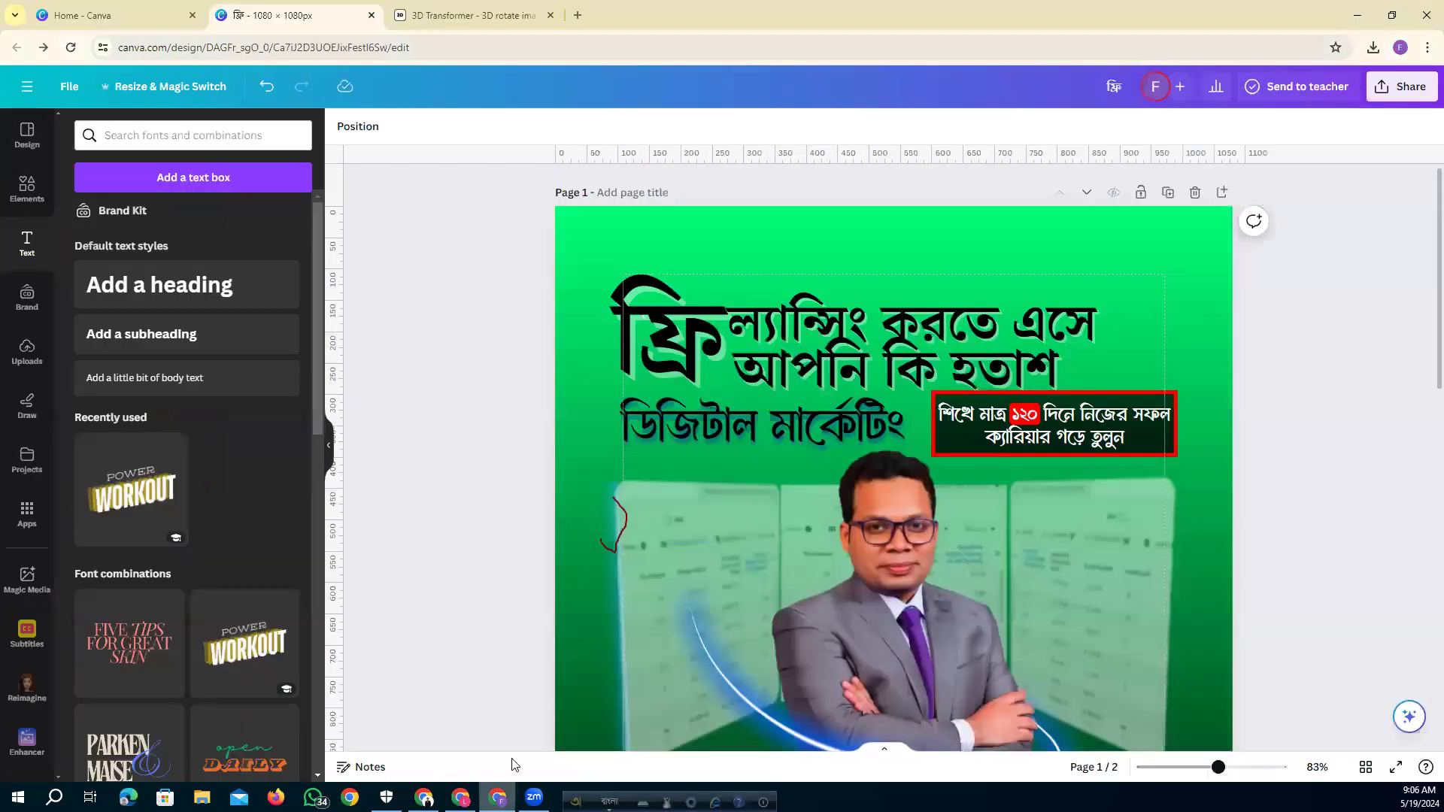
pyautogui.click(657, 237)
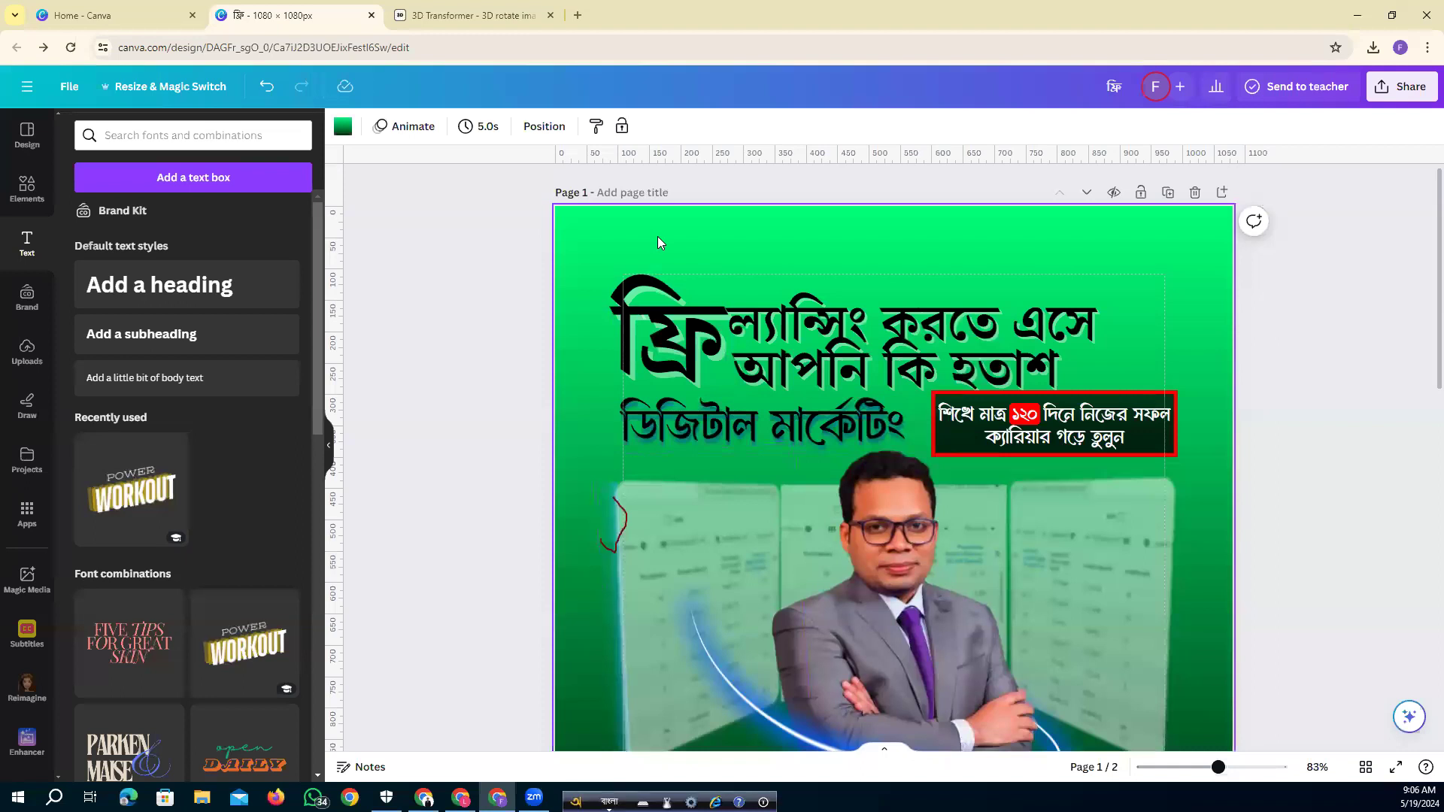
pyautogui.hotkey('ctrl', 'v')
pyautogui.click(442, 322)
pyautogui.moveTo(1036, 249); pyautogui.dragTo(798, 234)
pyautogui.click(468, 278)
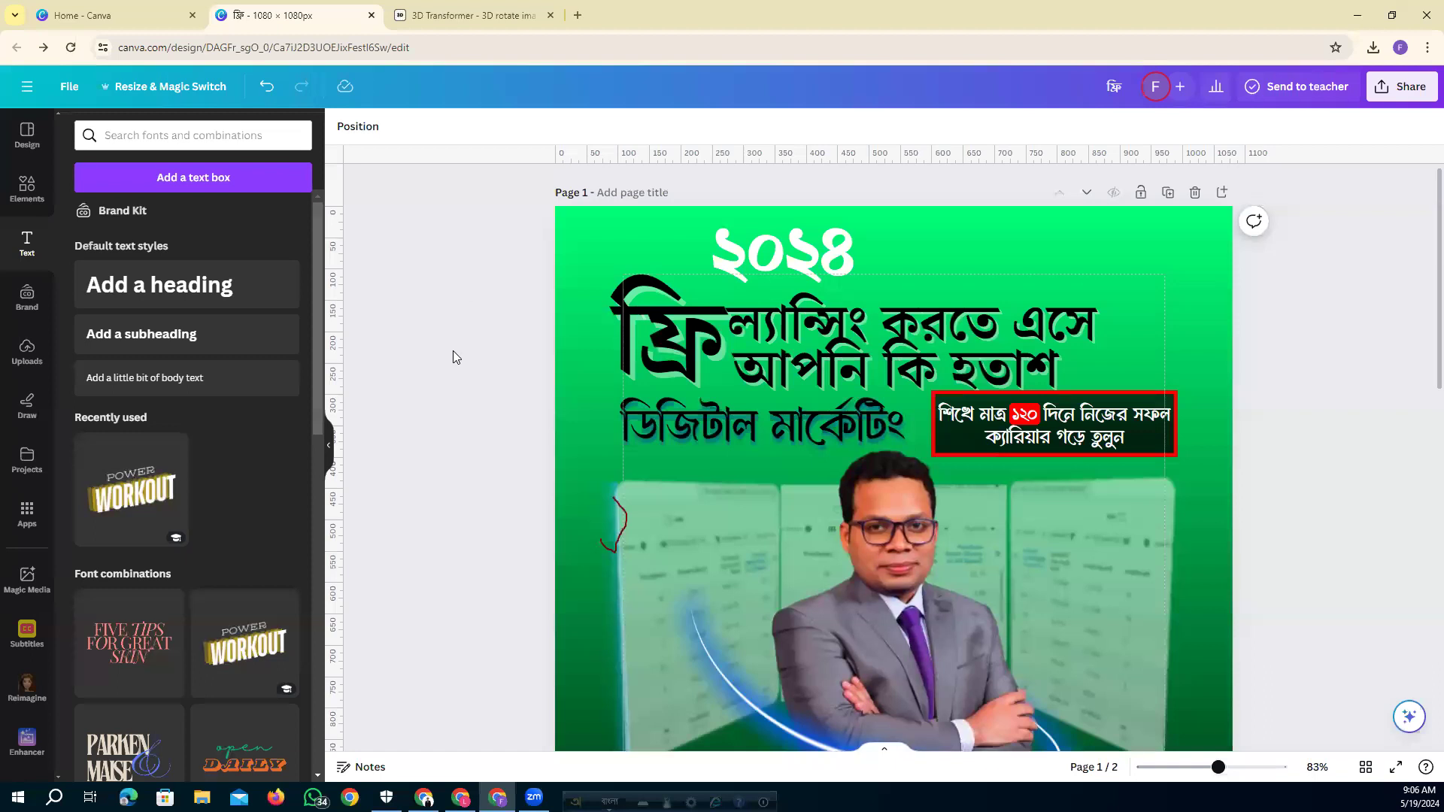
# Examine the page 1 layout from the ২০২৪ text down to the blue footer band.
pyautogui.scroll(-1, 451, 411)
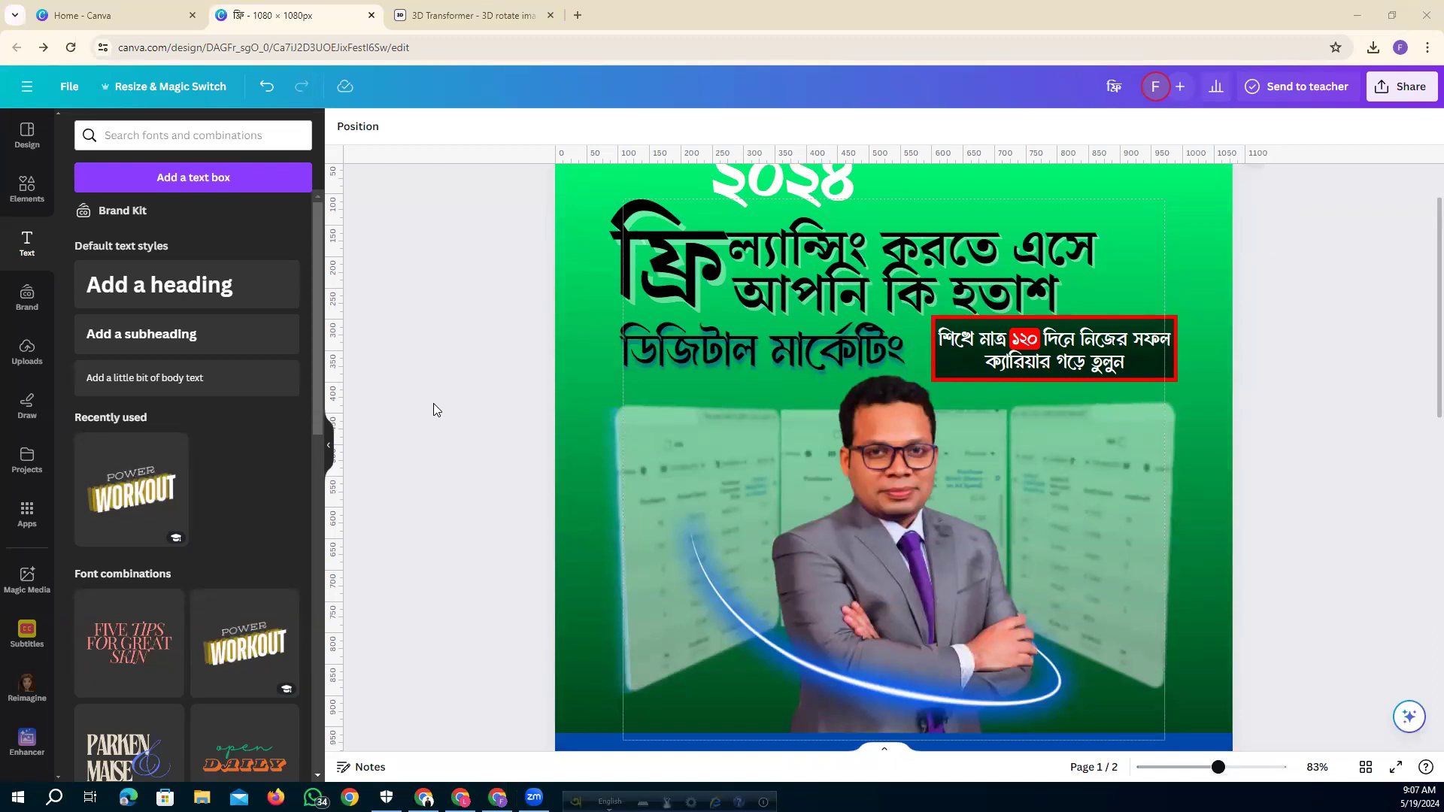
pyautogui.scroll(-1, 434, 410)
pyautogui.scroll(1, 419, 415)
pyautogui.scroll(-2, 418, 414)
pyautogui.scroll(2, 418, 414)
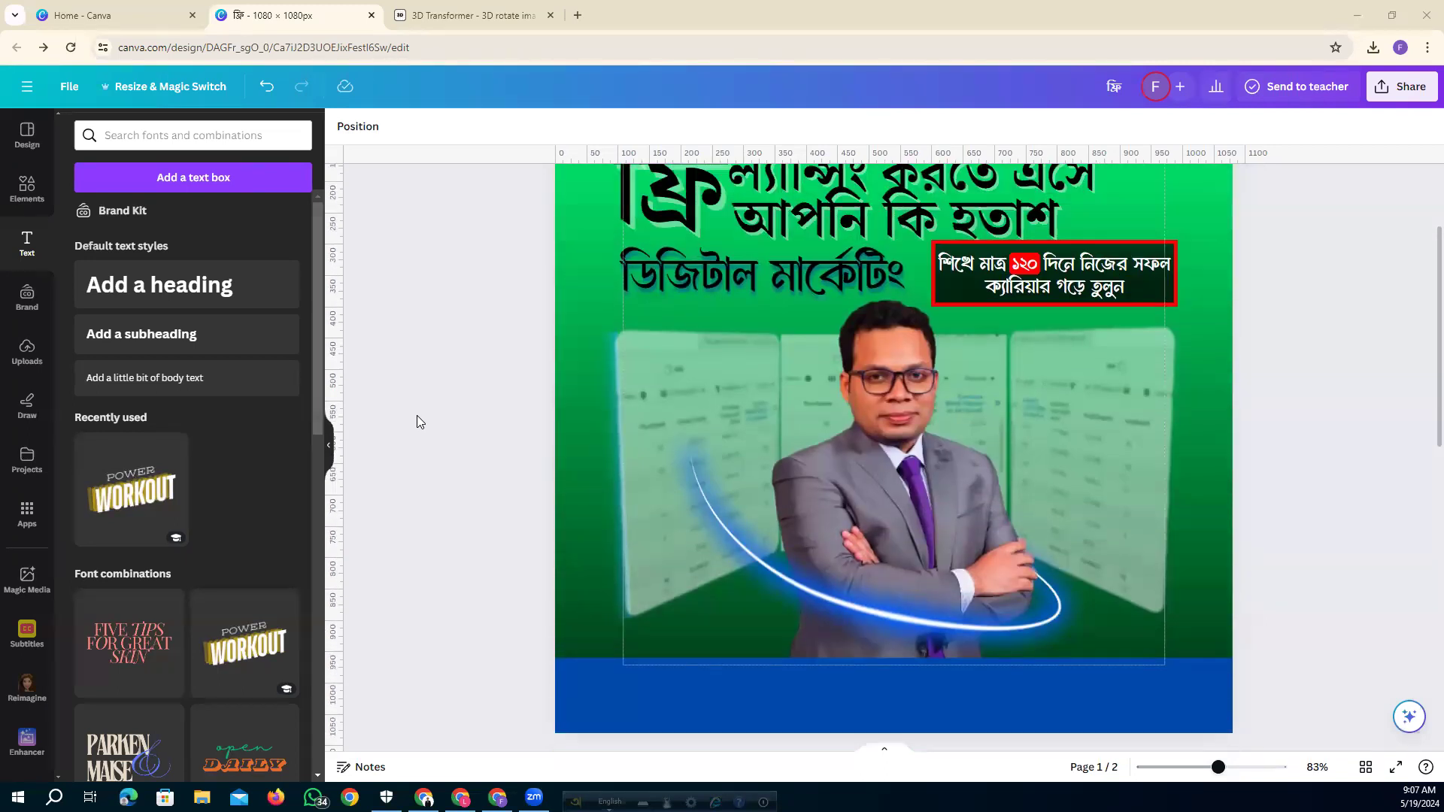
pyautogui.scroll(1, 418, 422)
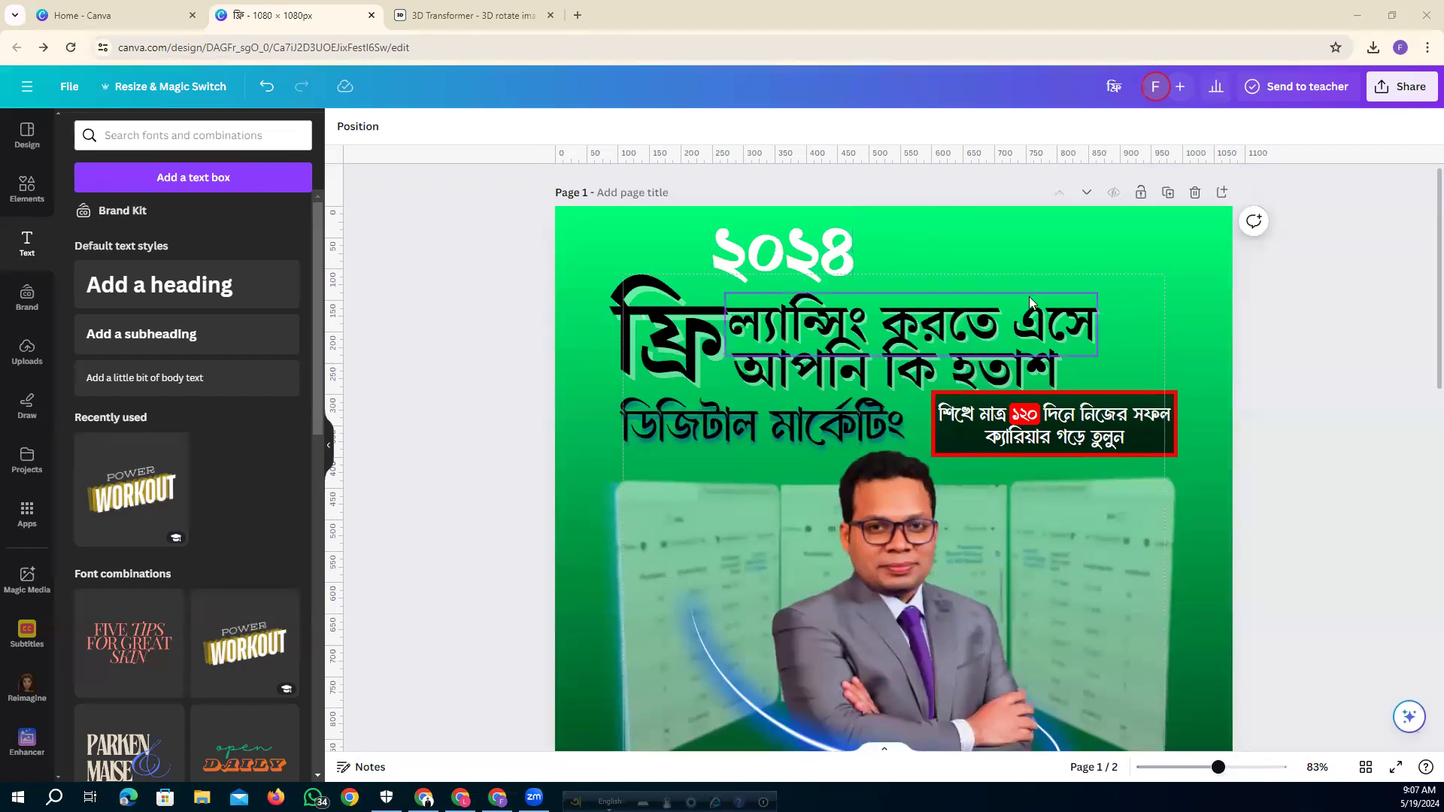
pyautogui.scroll(-3, 929, 362)
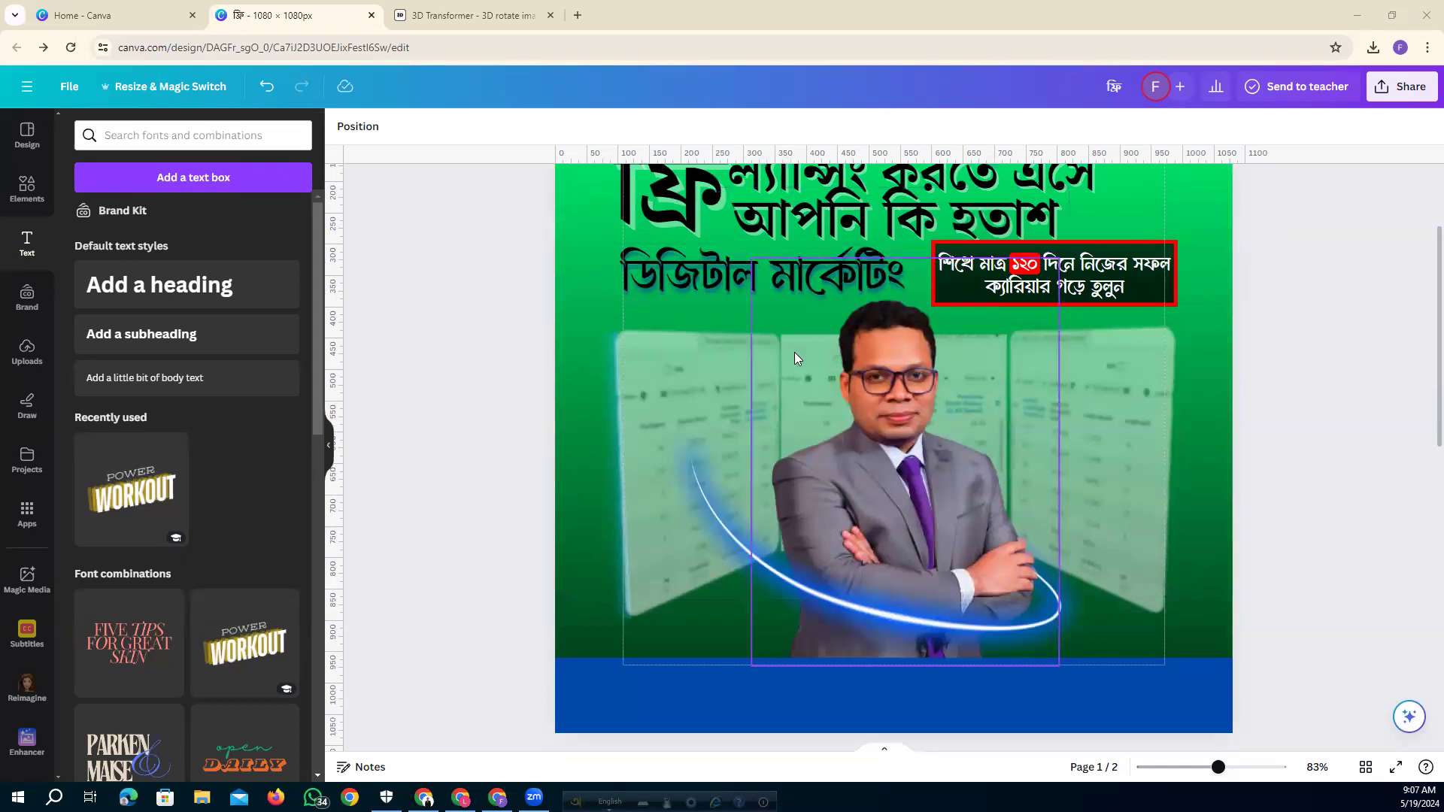
pyautogui.scroll(3, 842, 370)
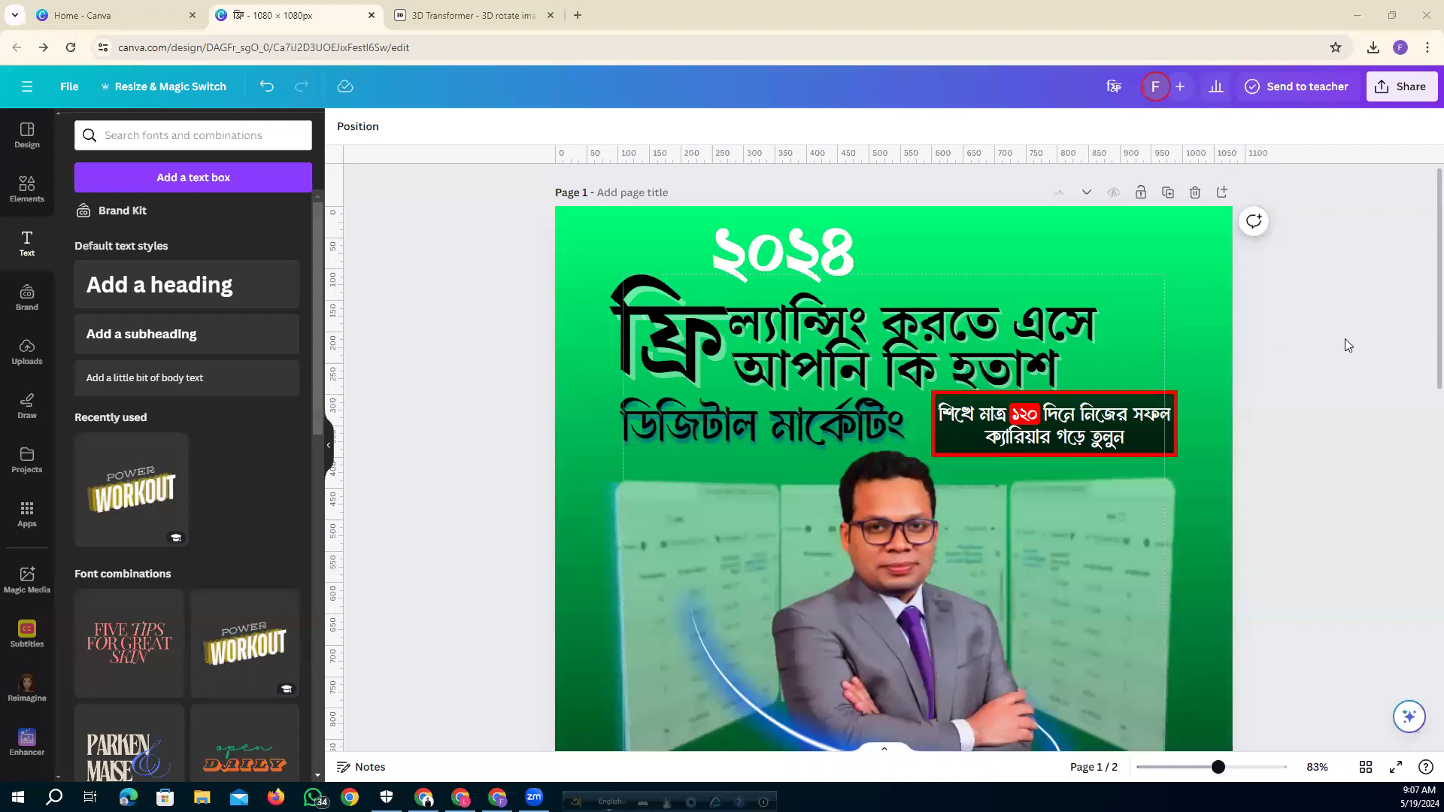
# Add a square shape to page 1 and reshape it into a 324 px wide blue strip behind ২০২৪.
pyautogui.click(25, 189)
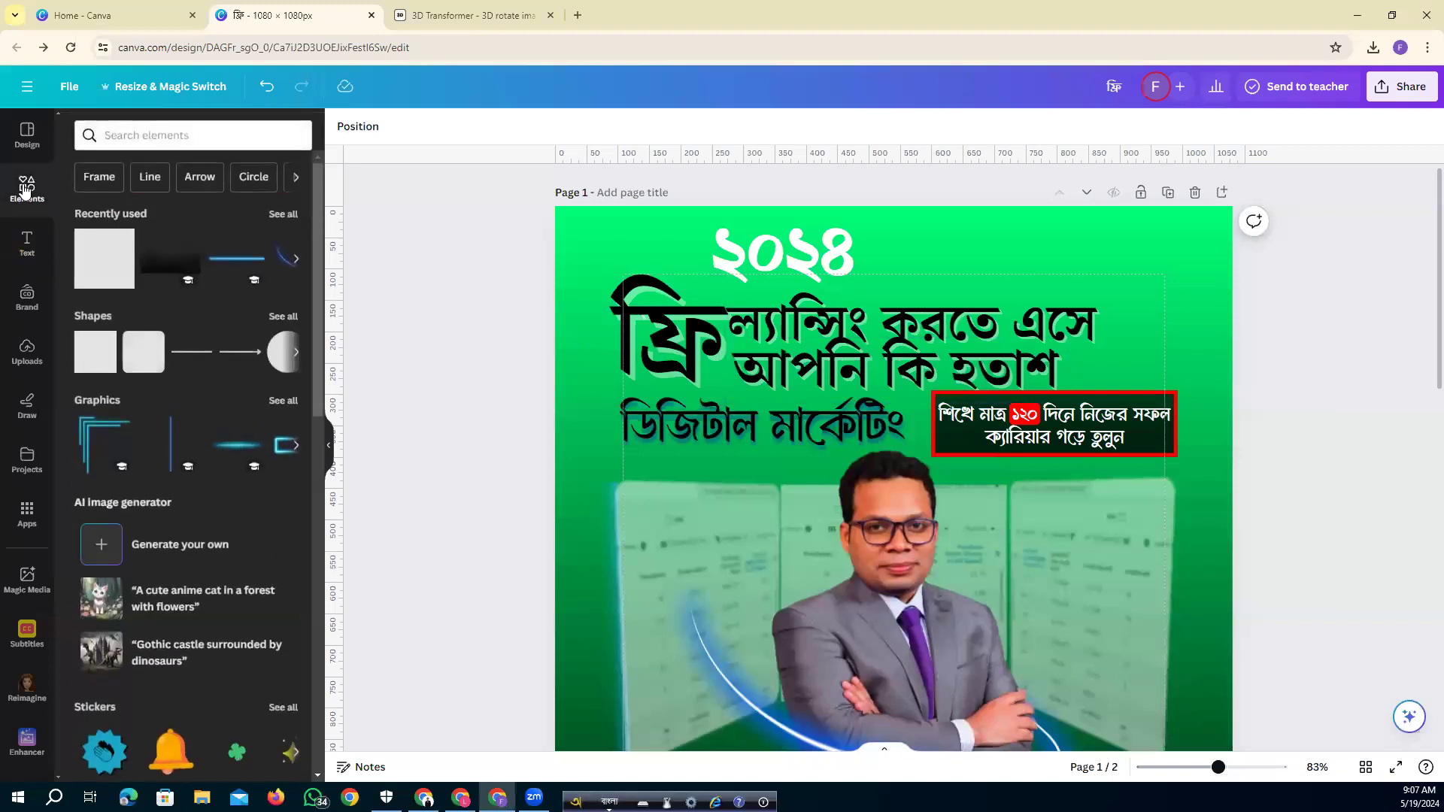
pyautogui.click(95, 277)
pyautogui.click(444, 323)
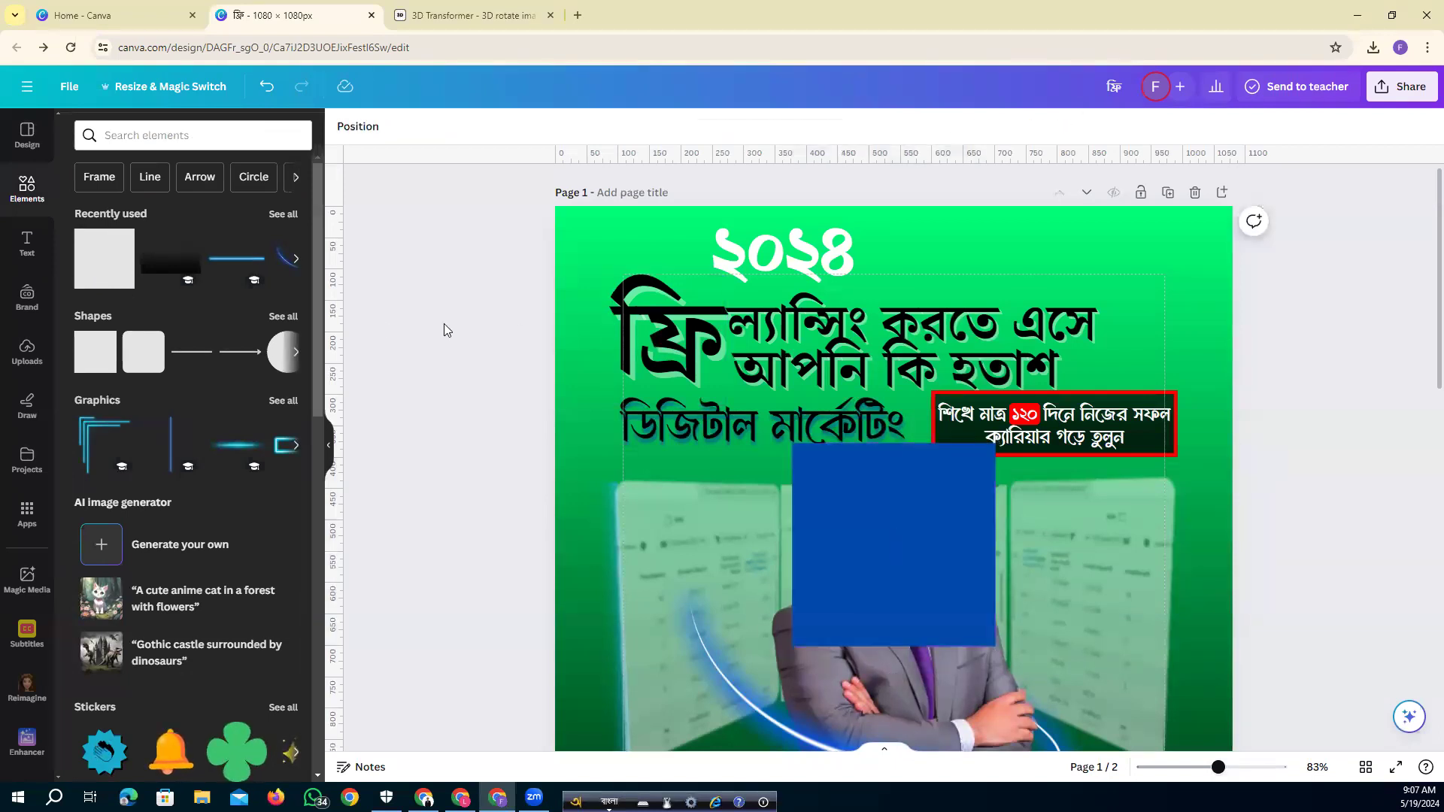
pyautogui.moveTo(925, 575); pyautogui.dragTo(830, 351)
pyautogui.moveTo(800, 353); pyautogui.dragTo(799, 275)
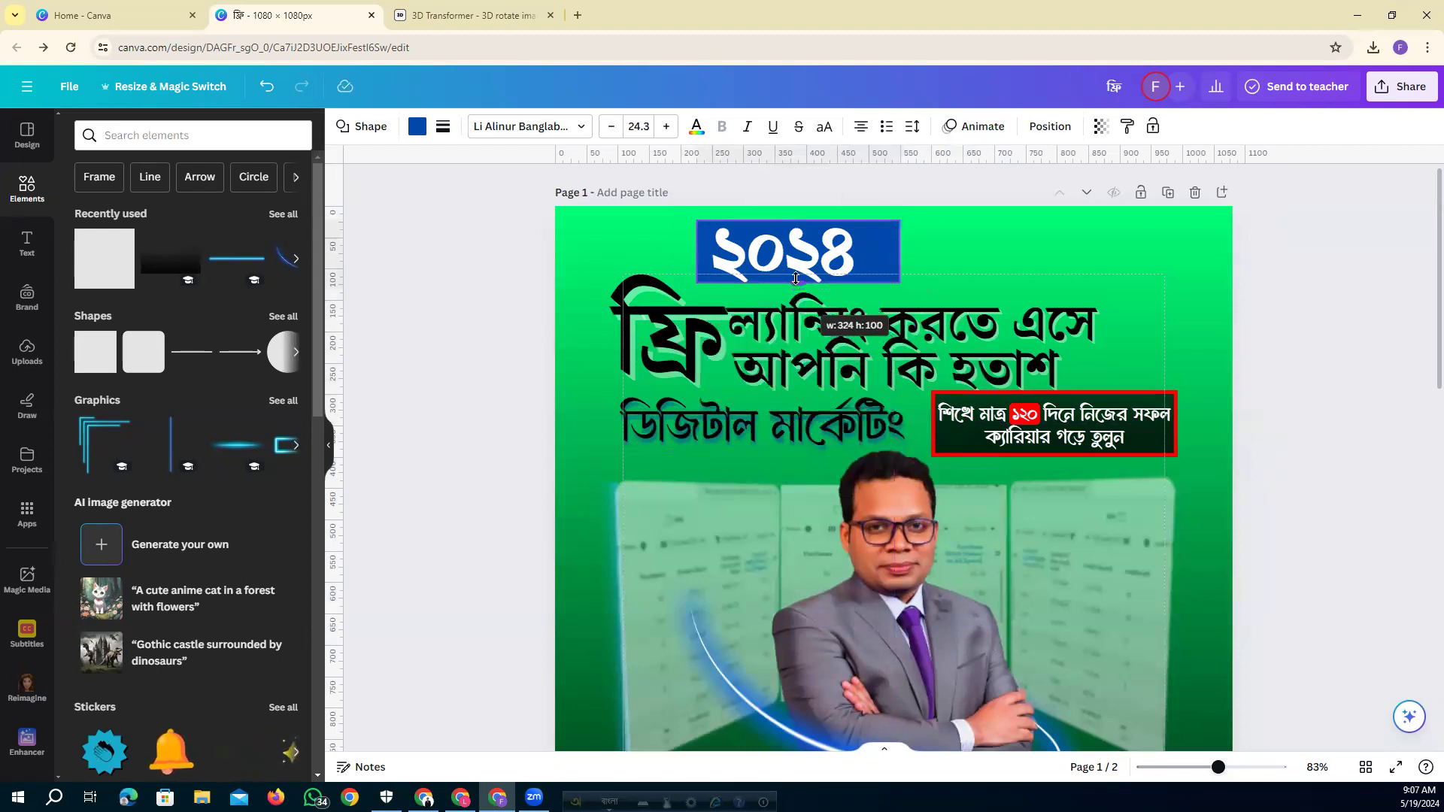
# Nudge the large ফ্রি heading slightly upward and open its text for editing.
pyautogui.click(678, 303)
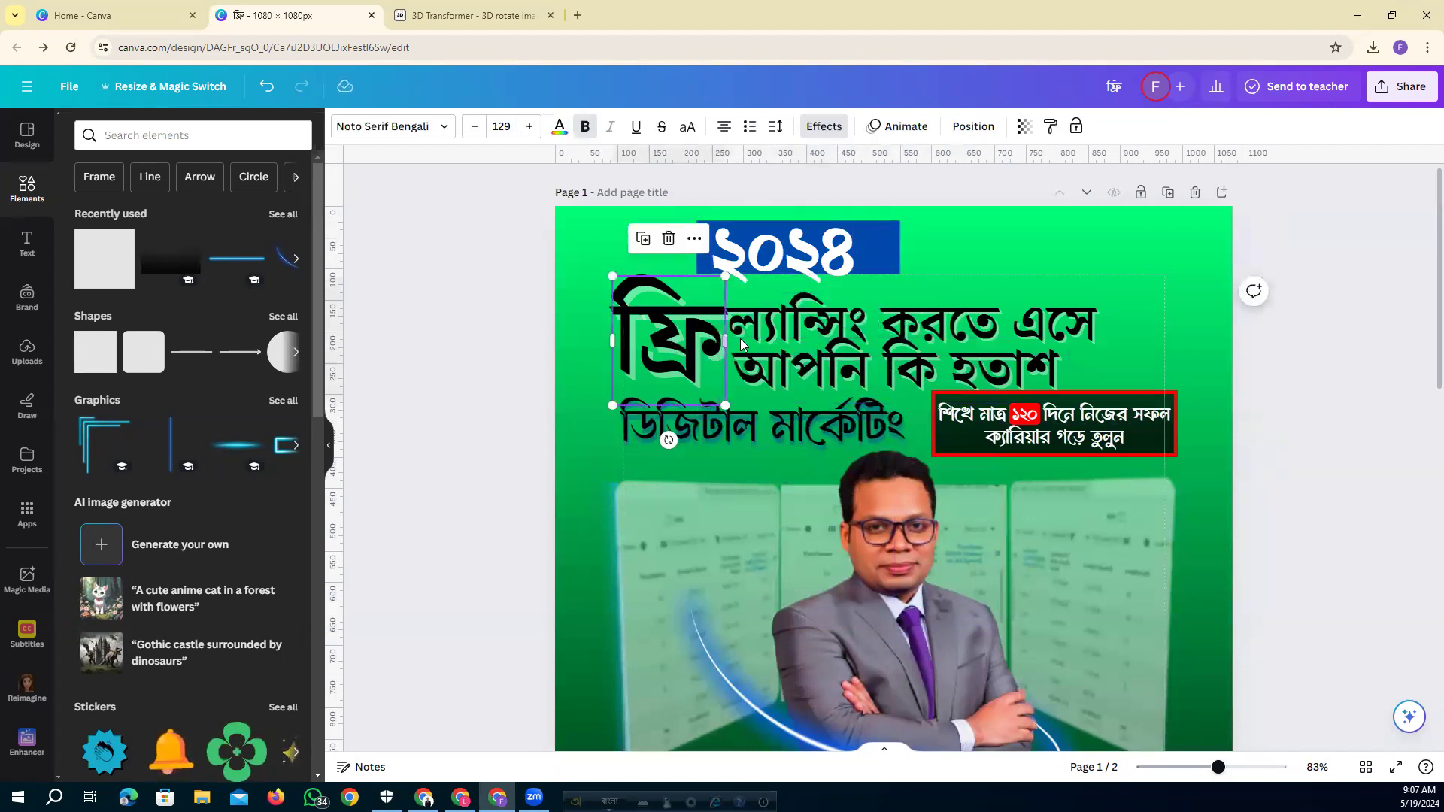
pyautogui.moveTo(677, 334); pyautogui.dragTo(677, 336)
pyautogui.doubleClick(682, 326)
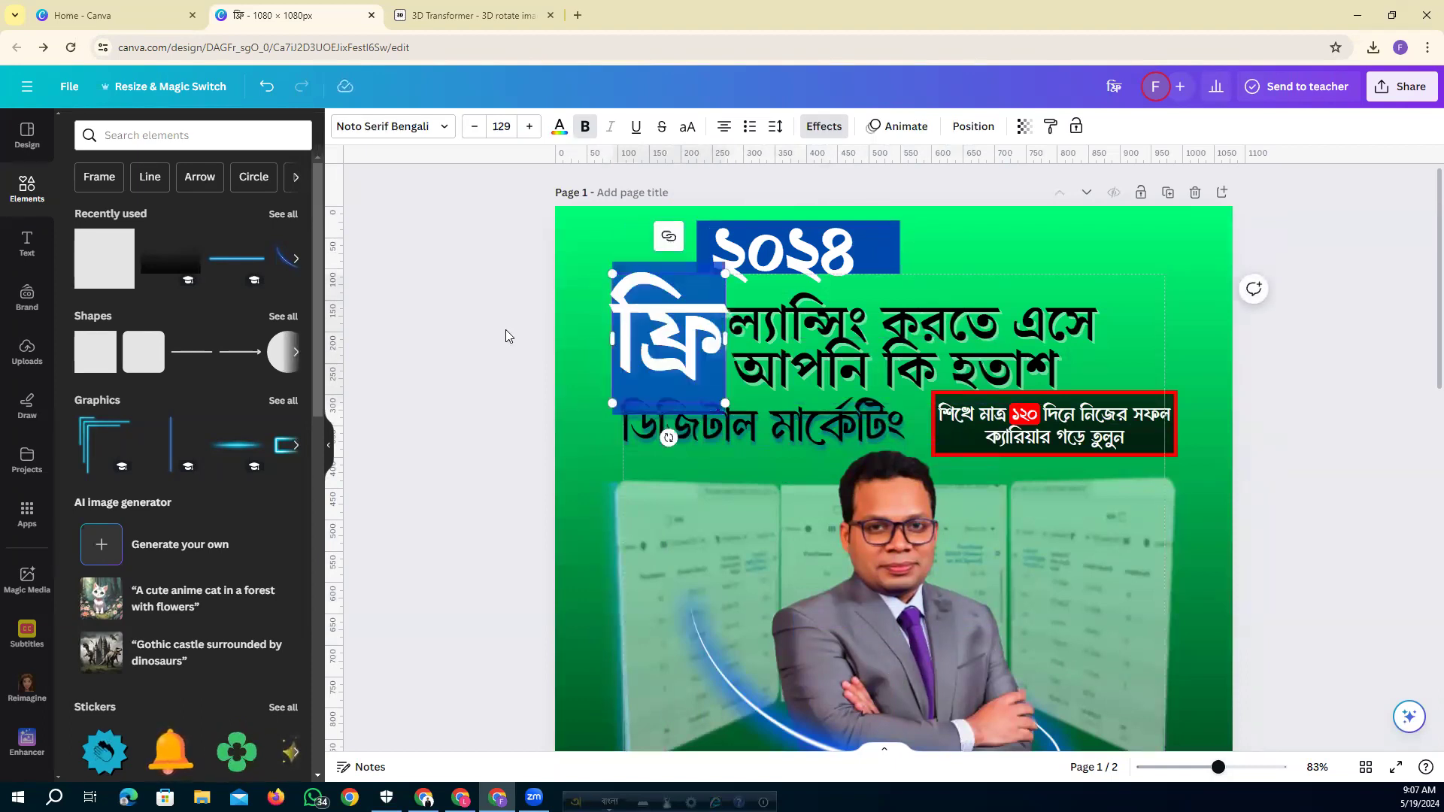
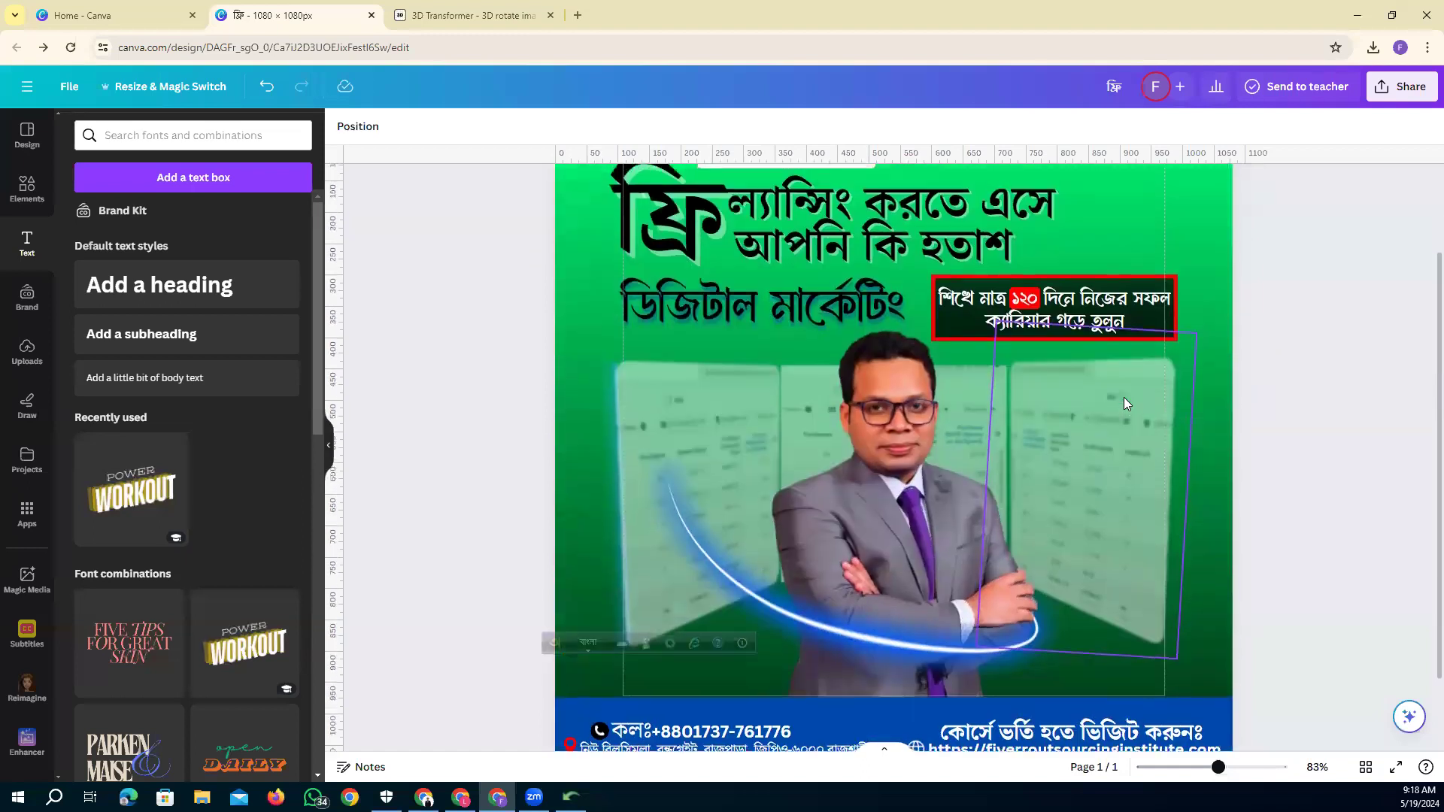
# Close the 3D Transformer browser page and move the floating keyboard-language bar off the post.
pyautogui.scroll(-1, 1123, 397)
pyautogui.scroll(-1, 1124, 397)
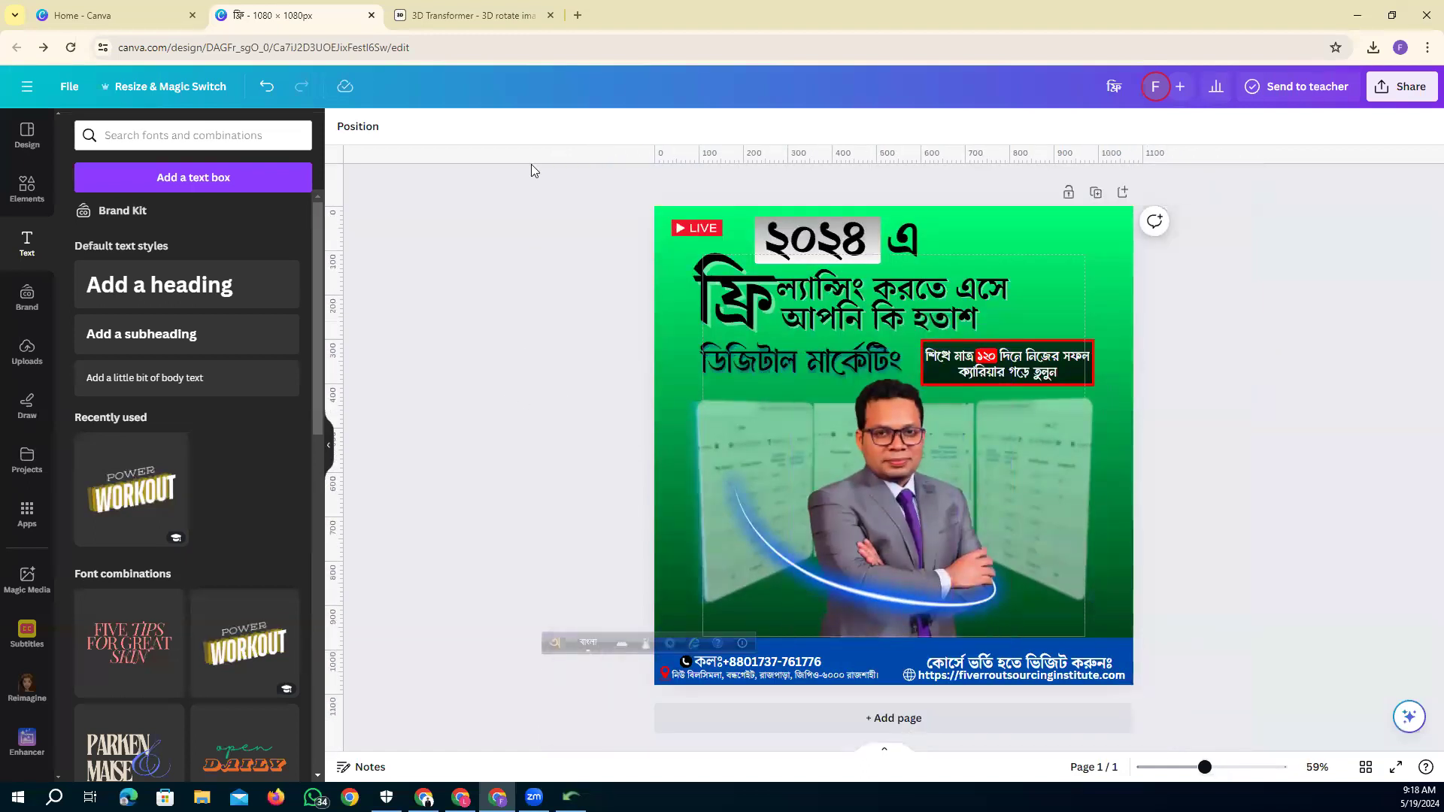
pyautogui.click(489, 15)
pyautogui.click(550, 15)
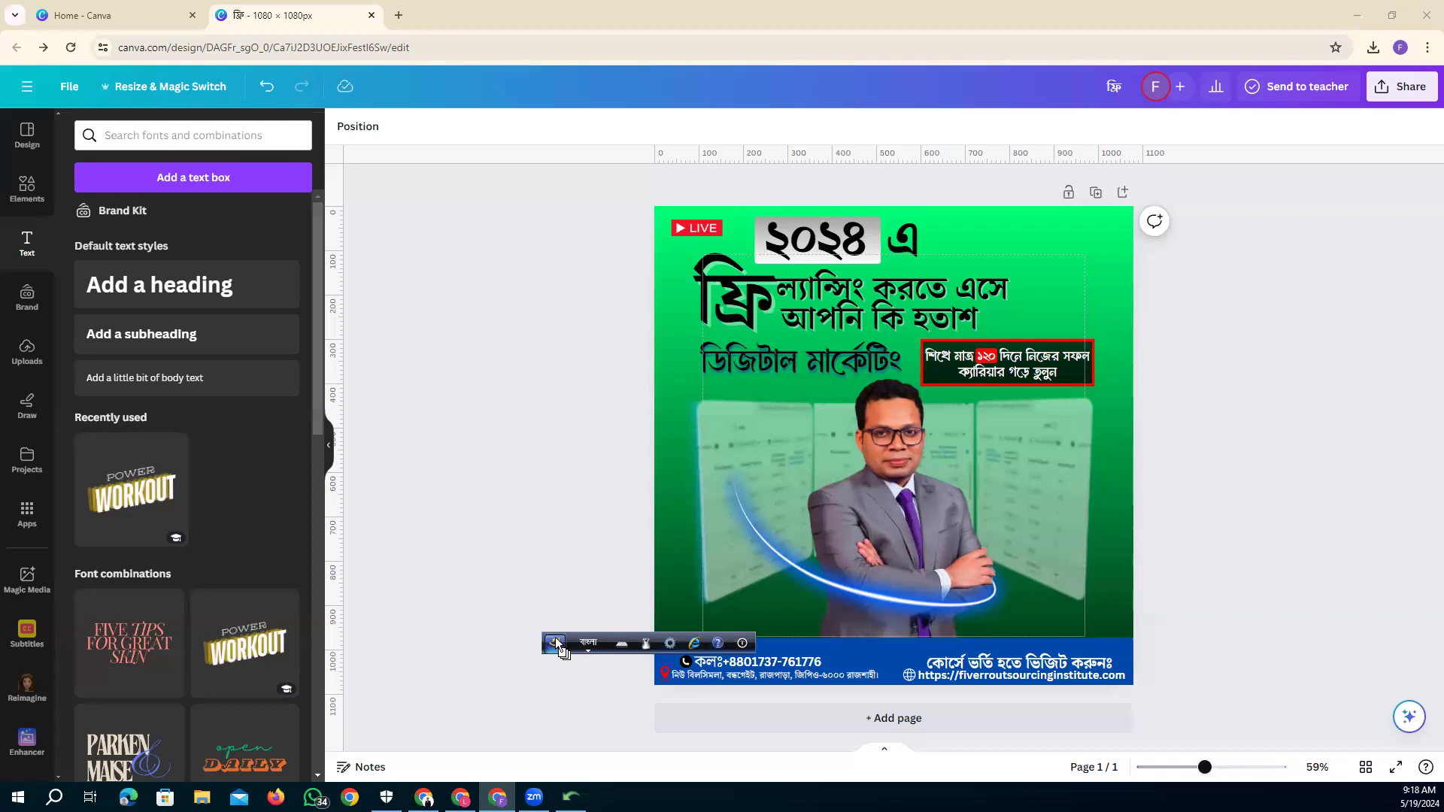
pyautogui.moveTo(555, 638); pyautogui.dragTo(427, 729)
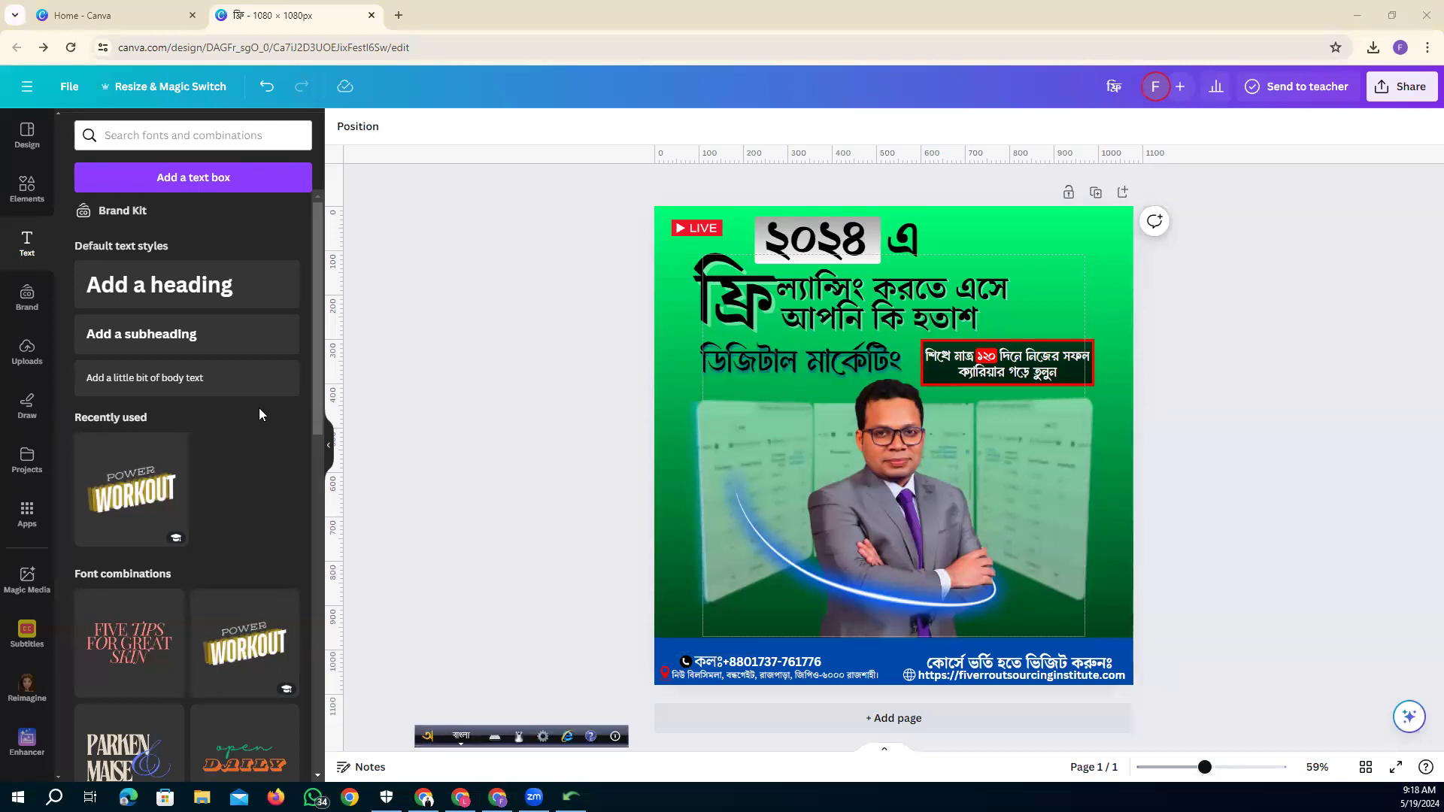
# Clear the "live" element search and add a second page to the design.
pyautogui.click(26, 190)
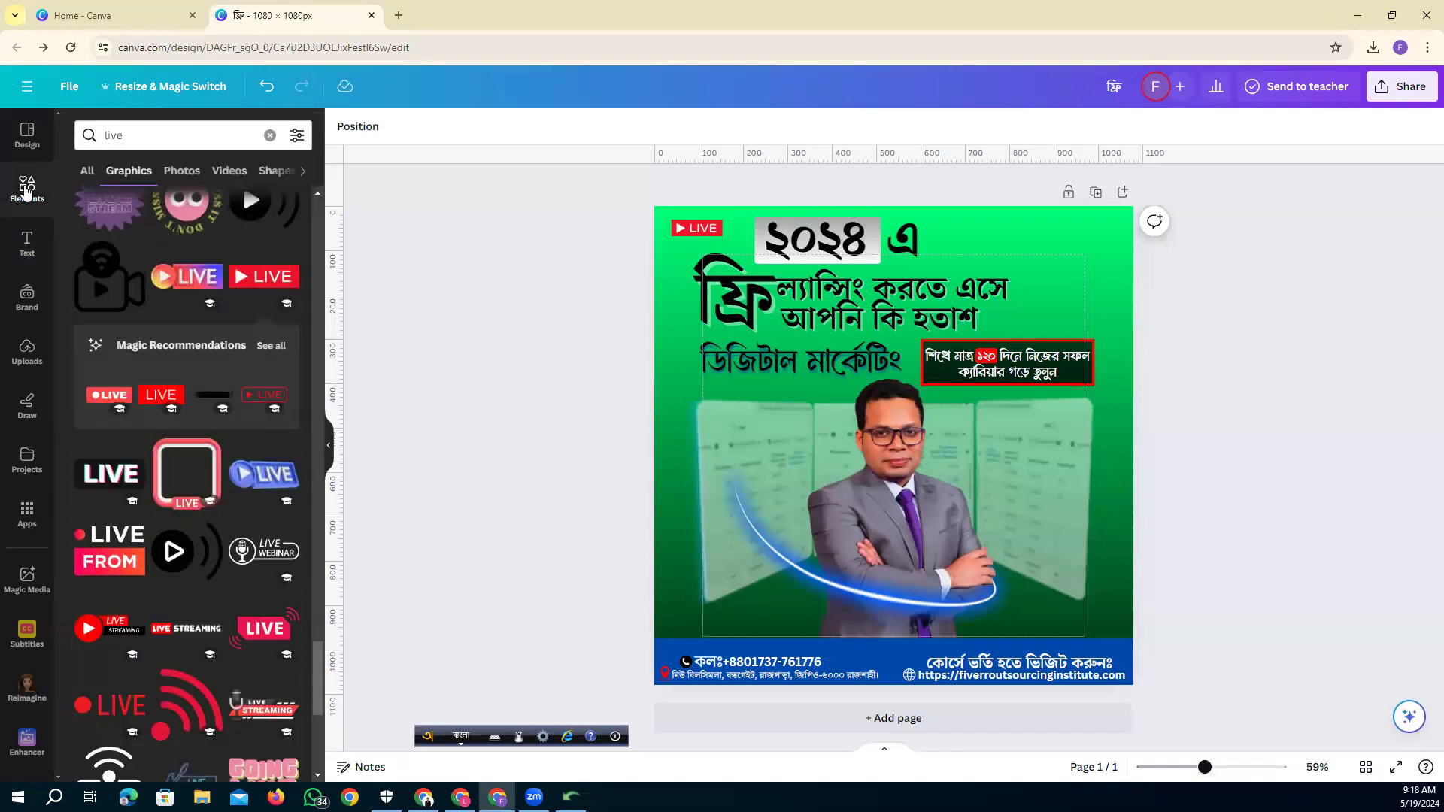
pyautogui.scroll(3, 188, 301)
pyautogui.click(269, 135)
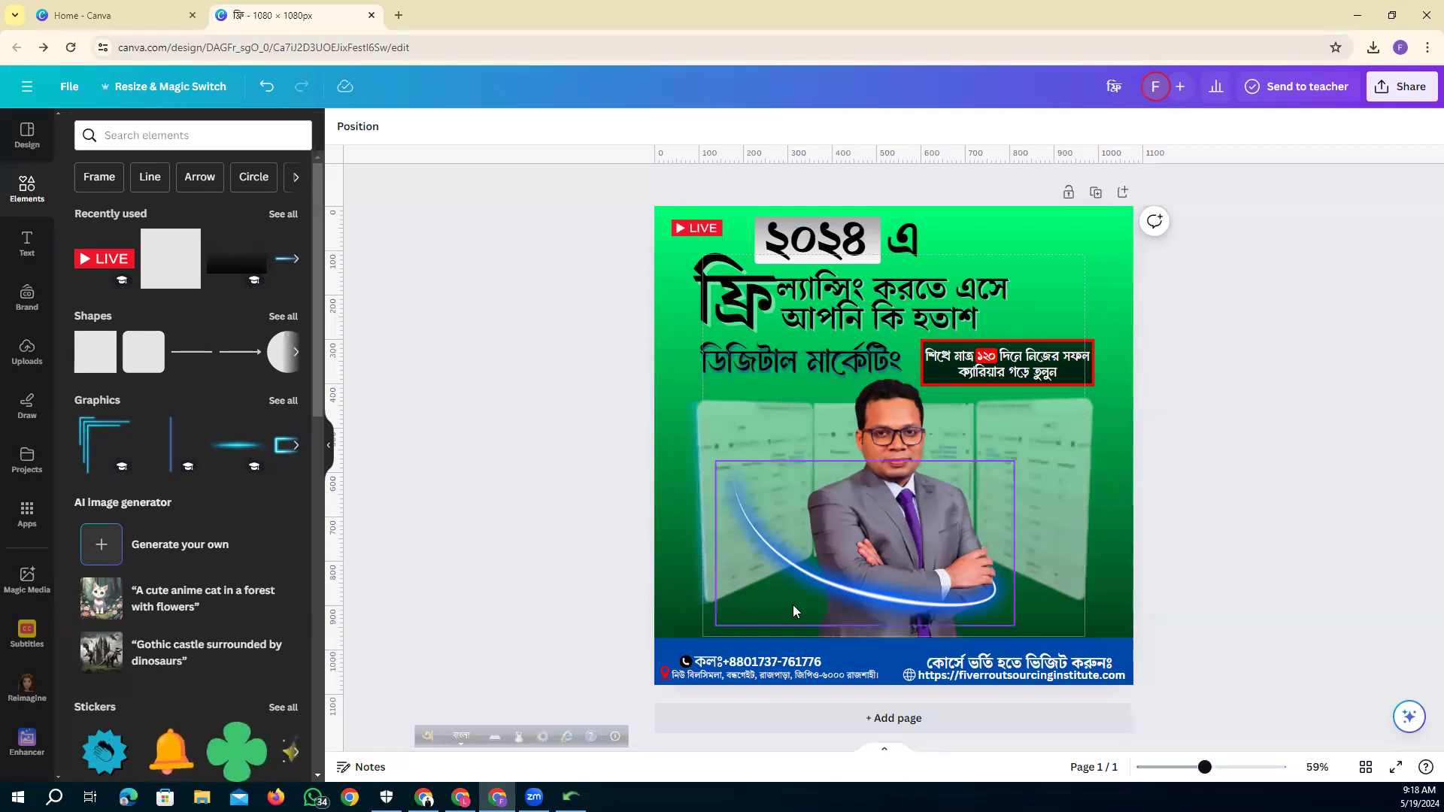
pyautogui.click(880, 718)
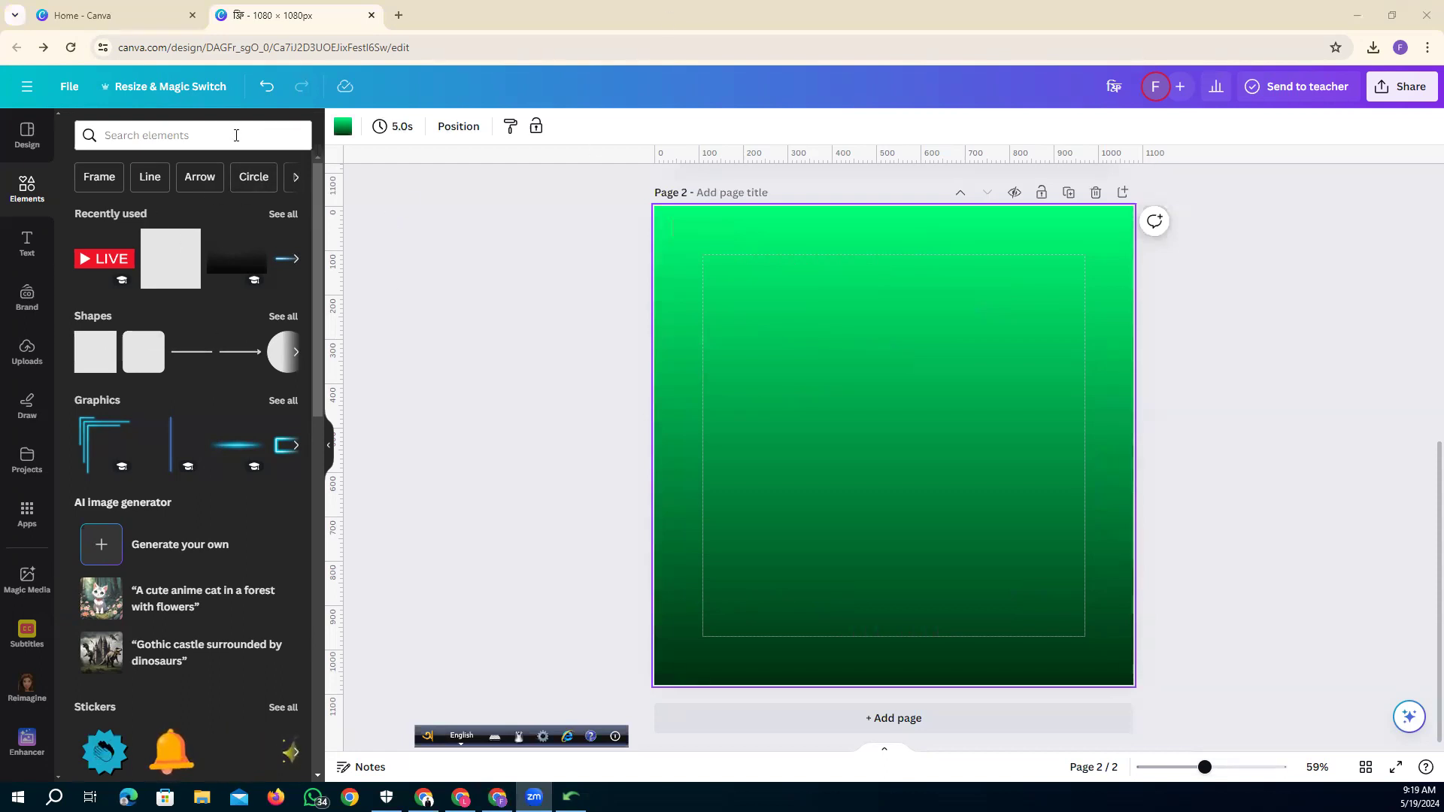
# Add a default heading text to page 2 and leave its placeholder wording in place.
pyautogui.click(24, 235)
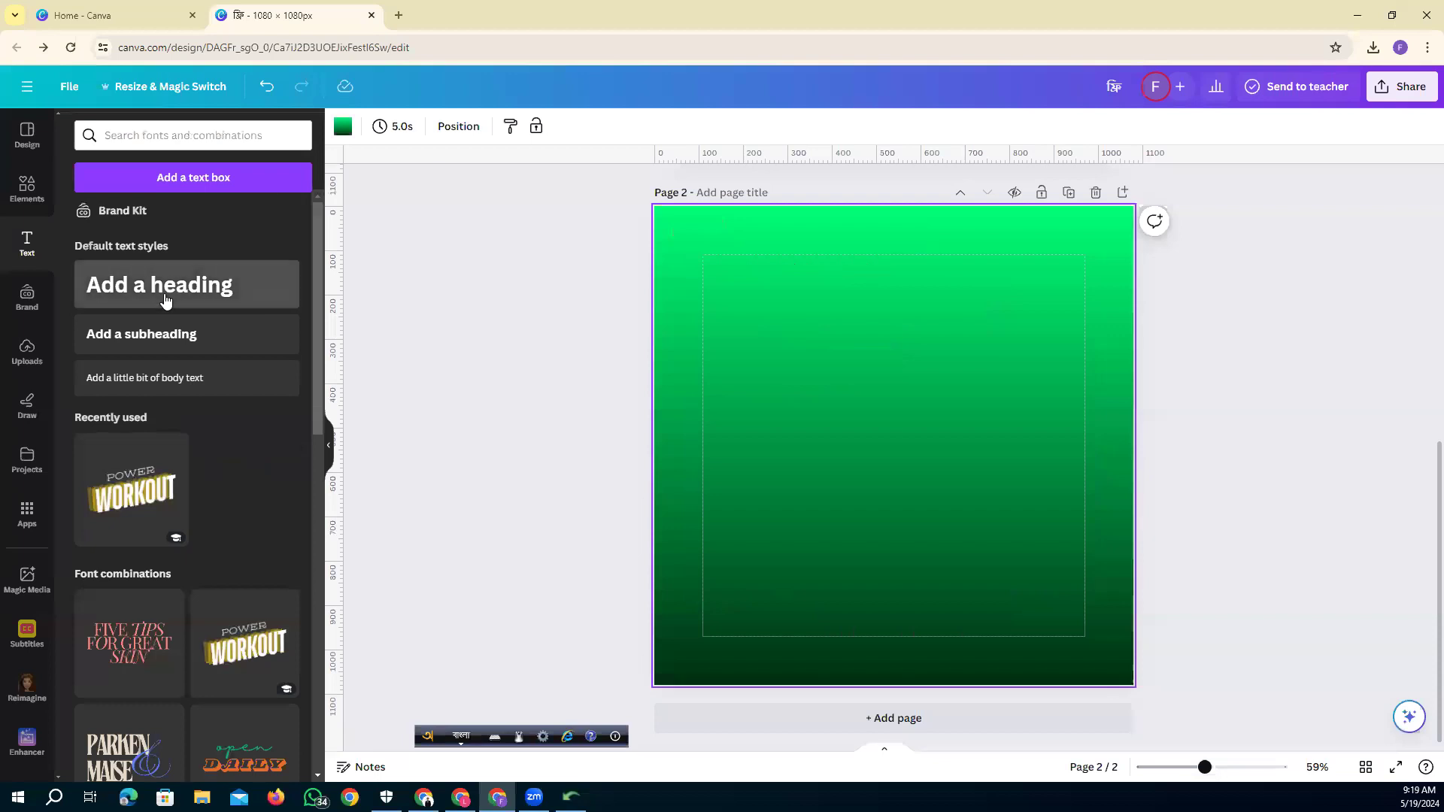
pyautogui.click(168, 294)
pyautogui.click(525, 438)
pyautogui.click(832, 447)
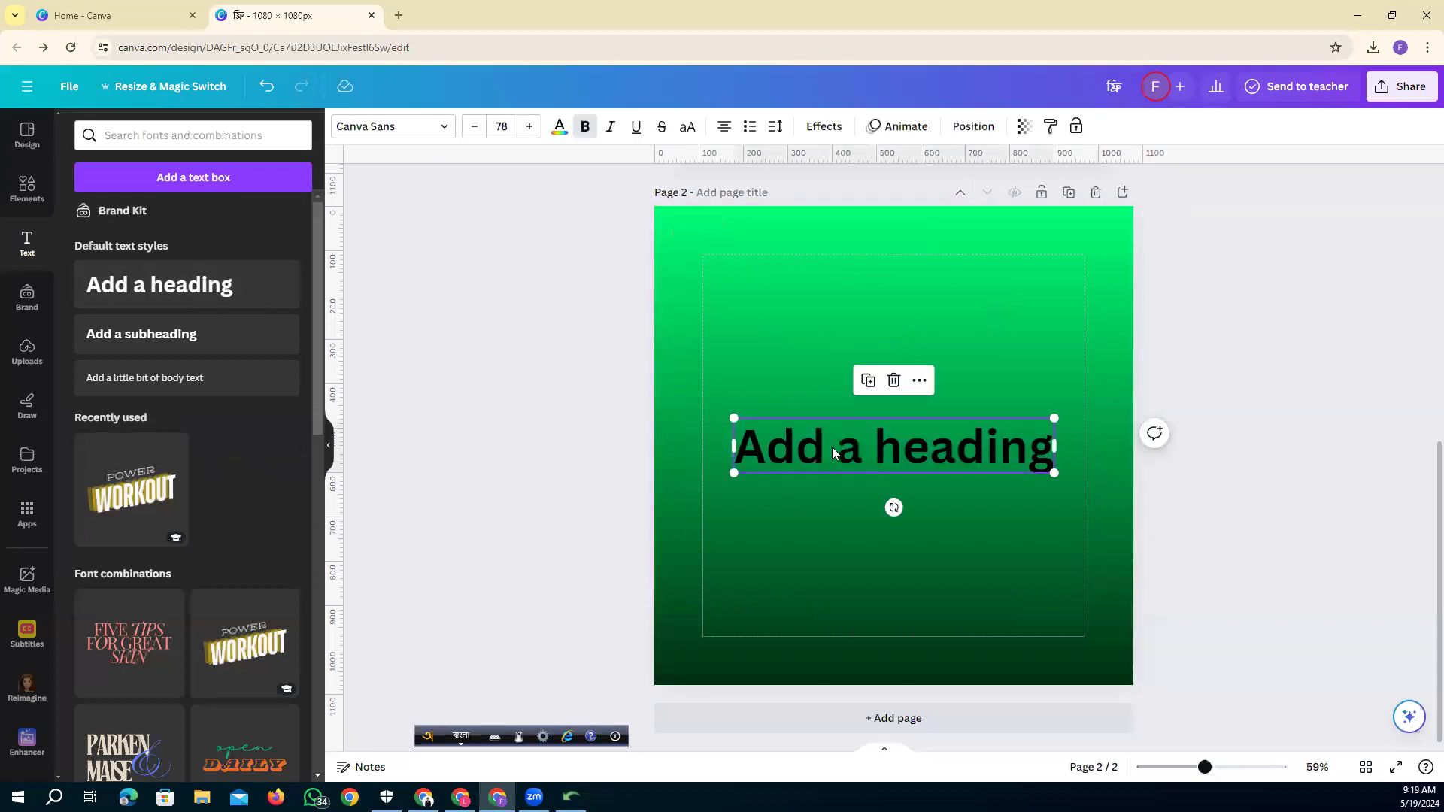
pyautogui.click(832, 447)
pyautogui.click(567, 421)
pyautogui.click(810, 451)
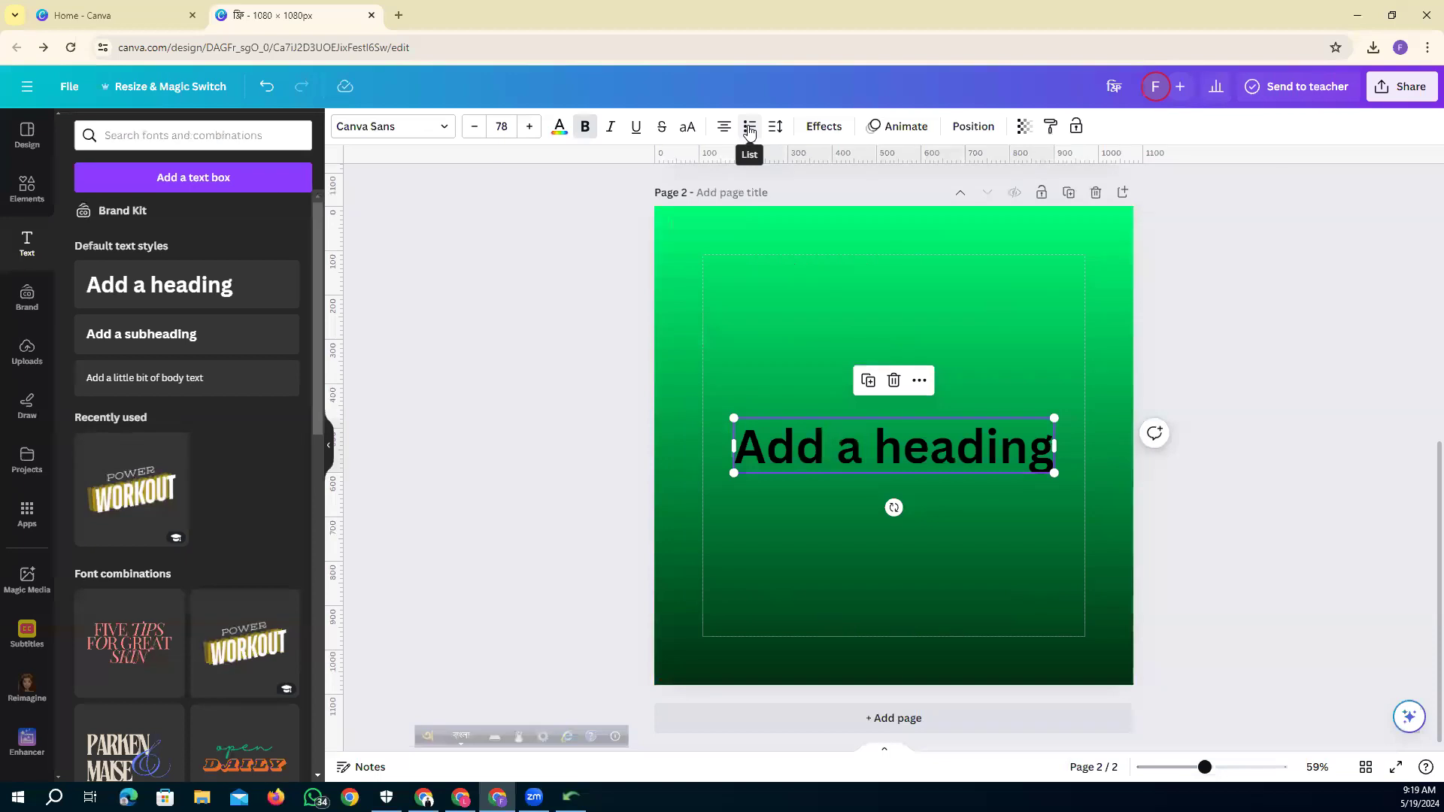
pyautogui.click(537, 340)
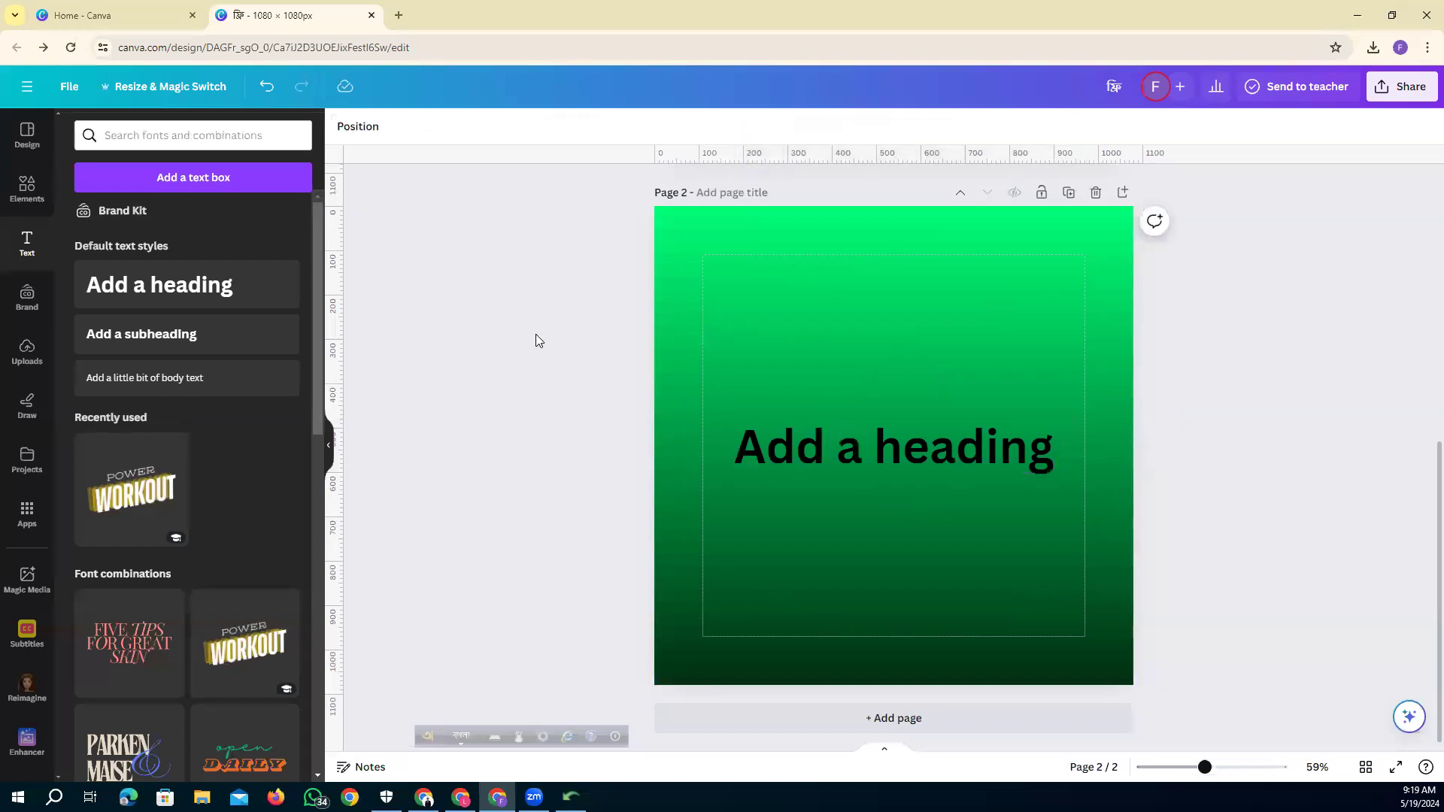
# Switch from text to elements, set the keyboard input to English, and search the elements for "tik".
pyautogui.click(27, 188)
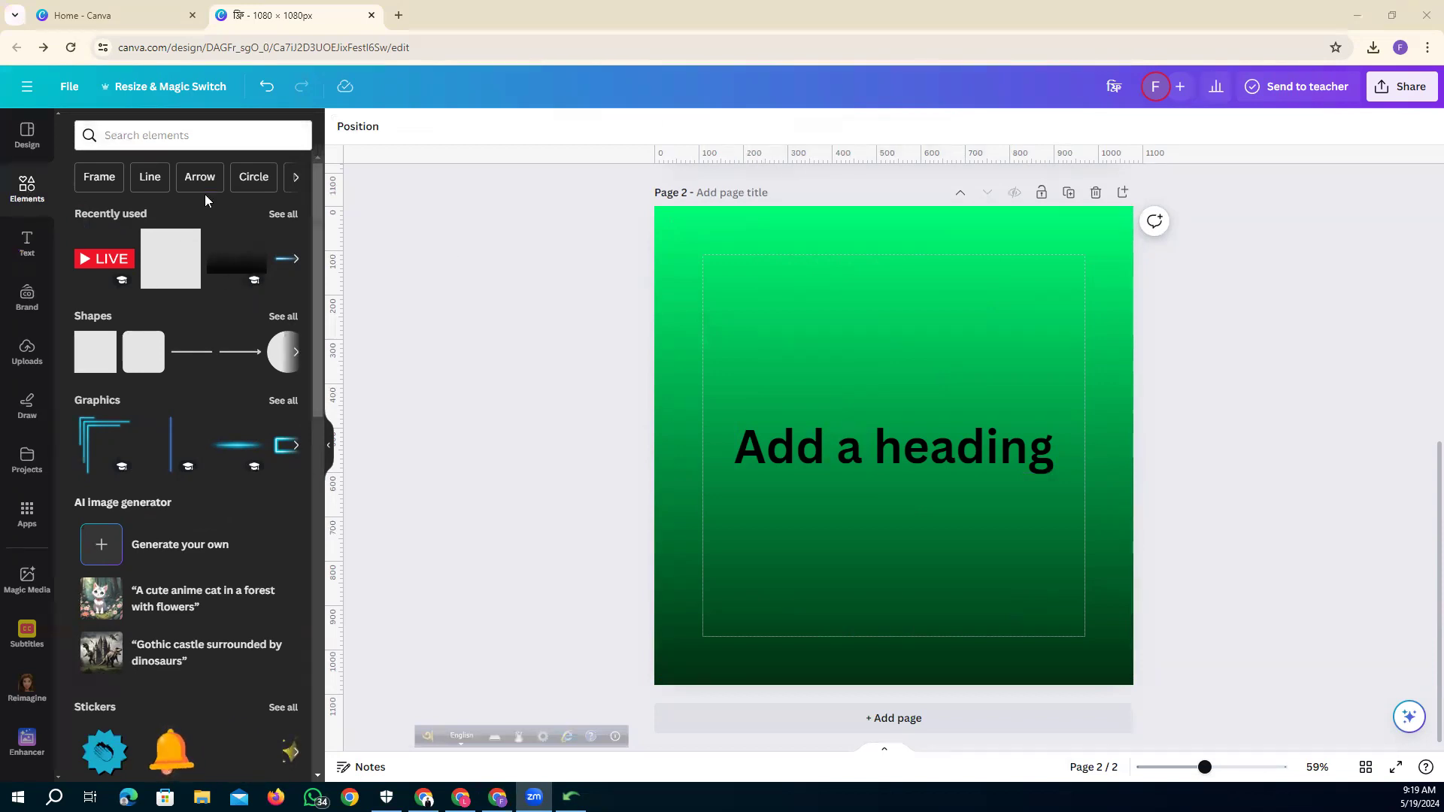
pyautogui.click(194, 136)
pyautogui.click(188, 136)
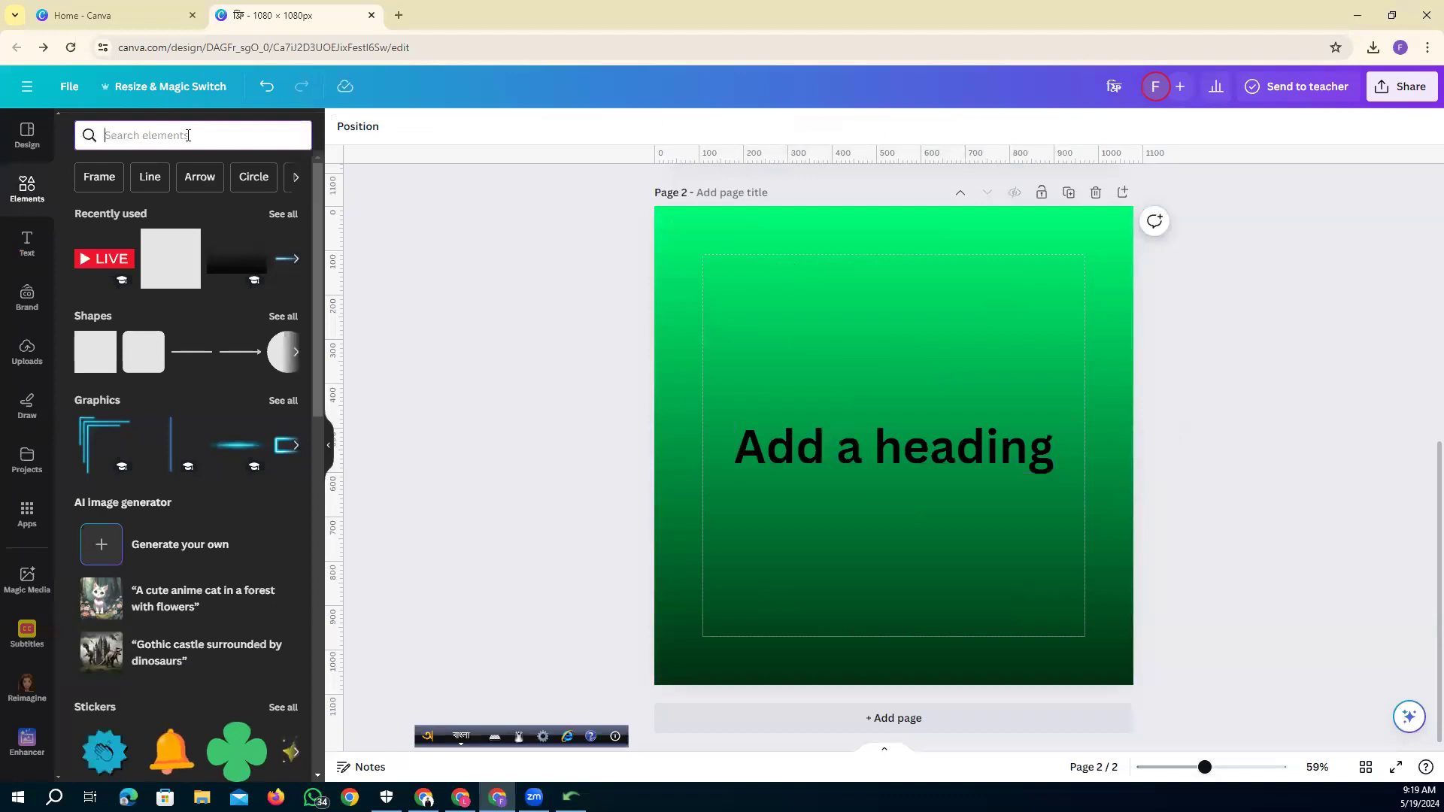
pyautogui.write('তিক')
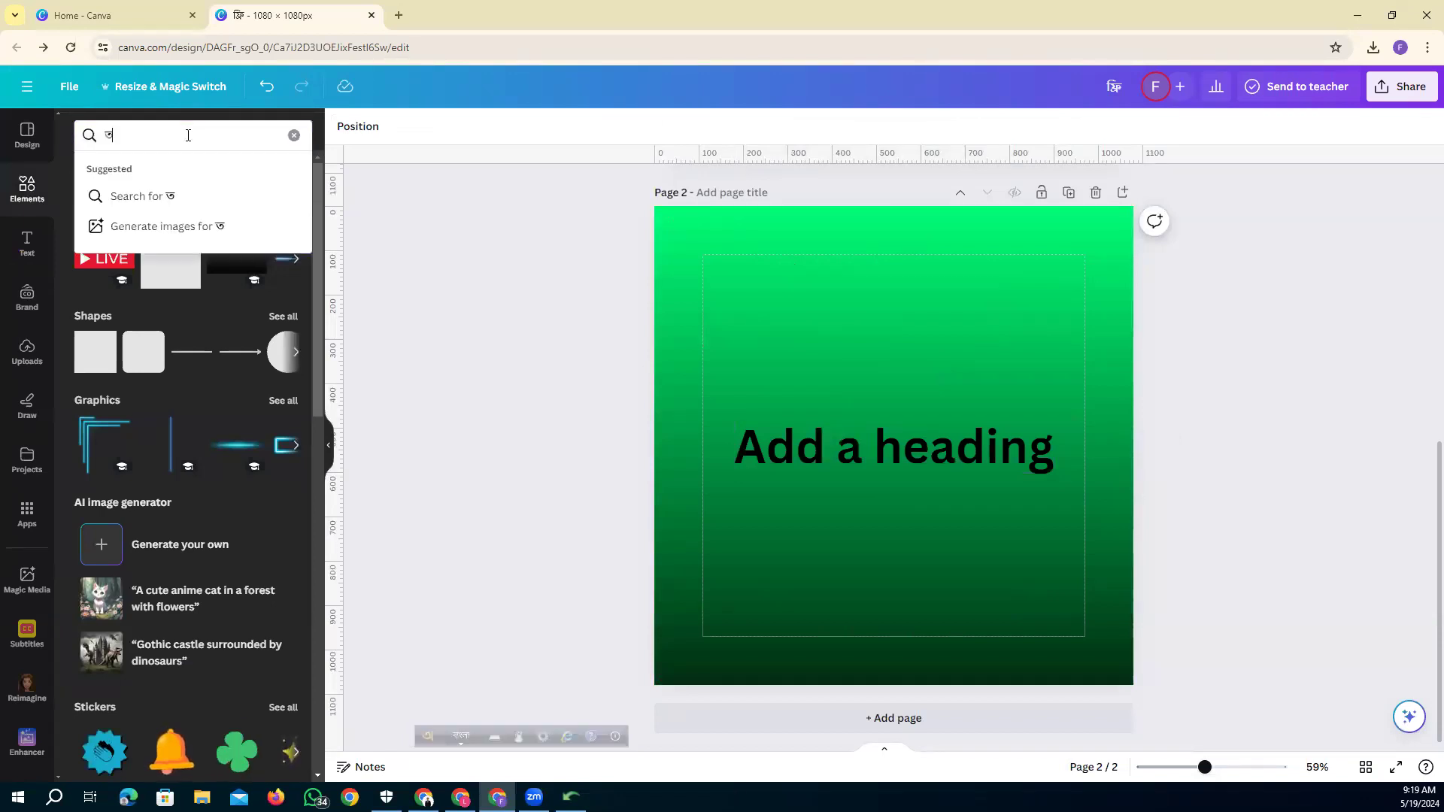
pyautogui.press('BackSpace')
pyautogui.press('BackSpace')
pyautogui.press('BackSpace')
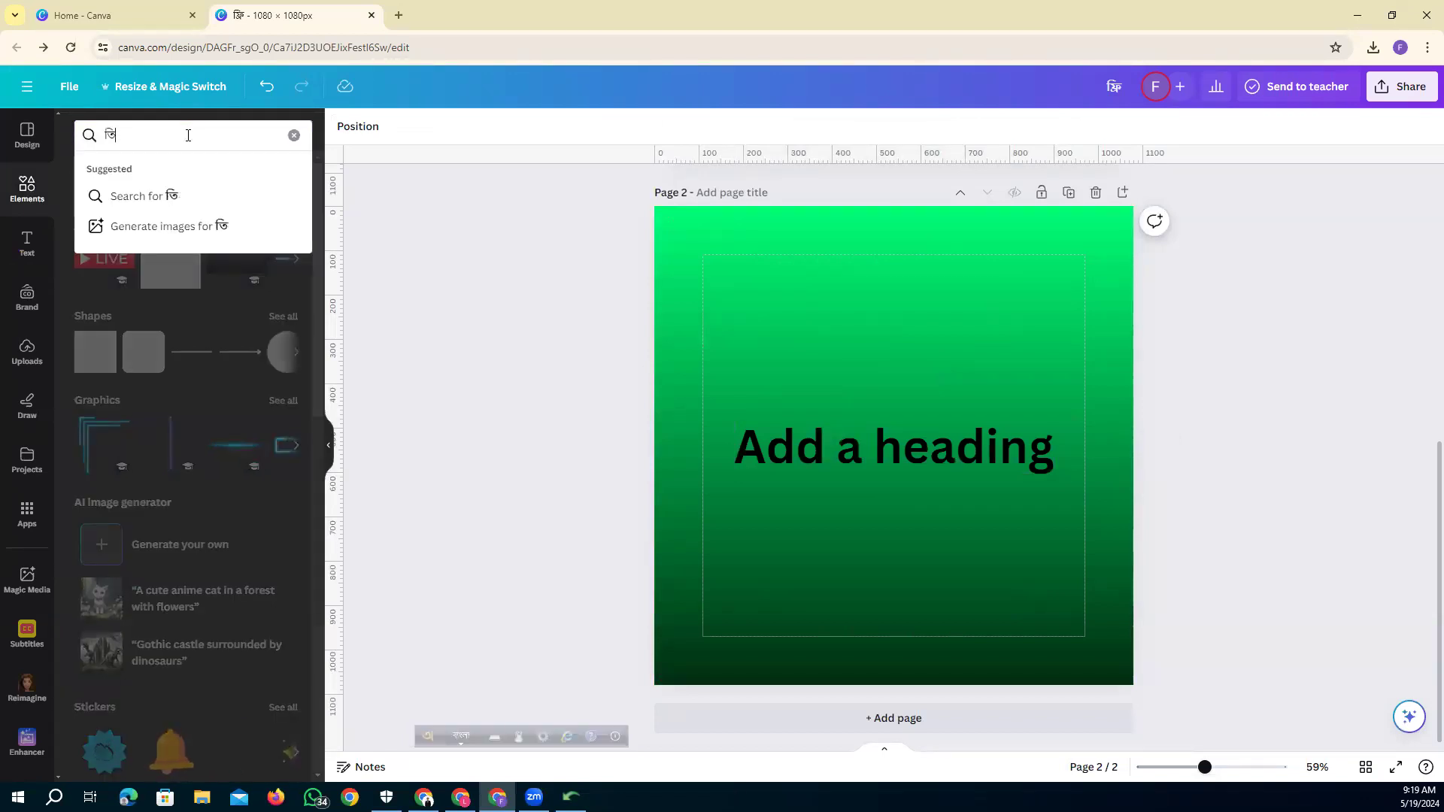
pyautogui.press('F12')
pyautogui.write('tik')
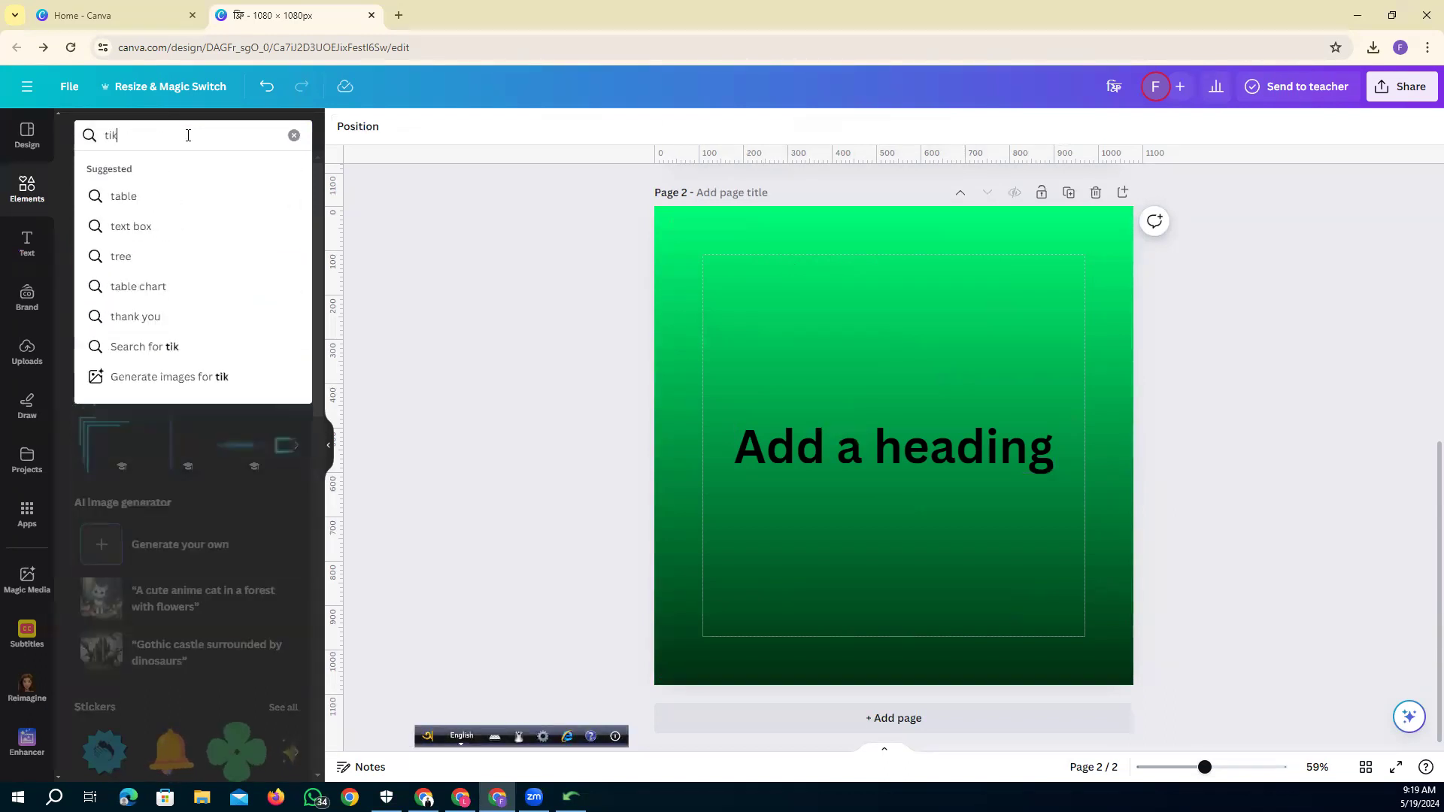
pyautogui.press('Return')
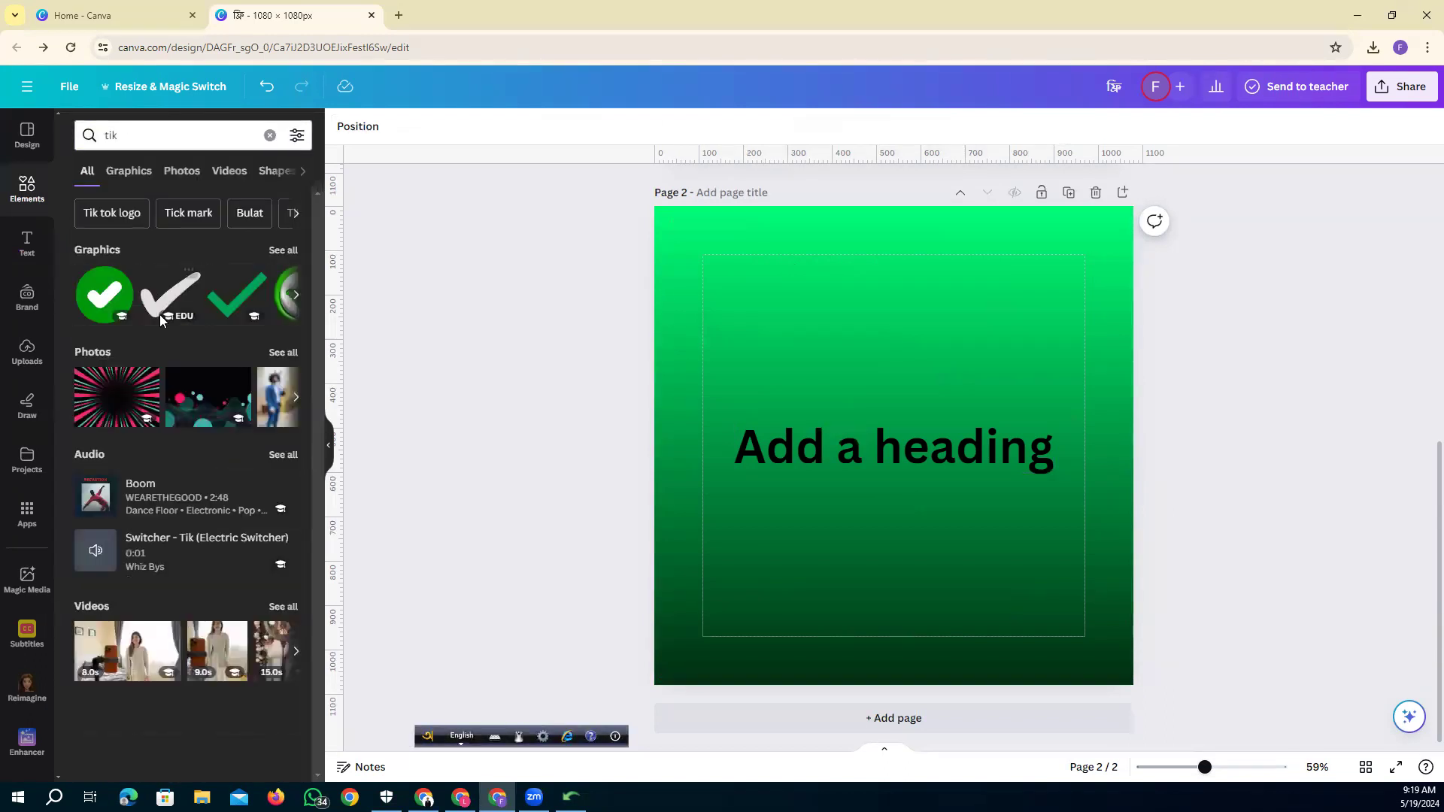
# Add the plain green check mark graphic to the upper part of page 2 and recolour it red.
pyautogui.click(237, 295)
pyautogui.moveTo(883, 398); pyautogui.dragTo(812, 292)
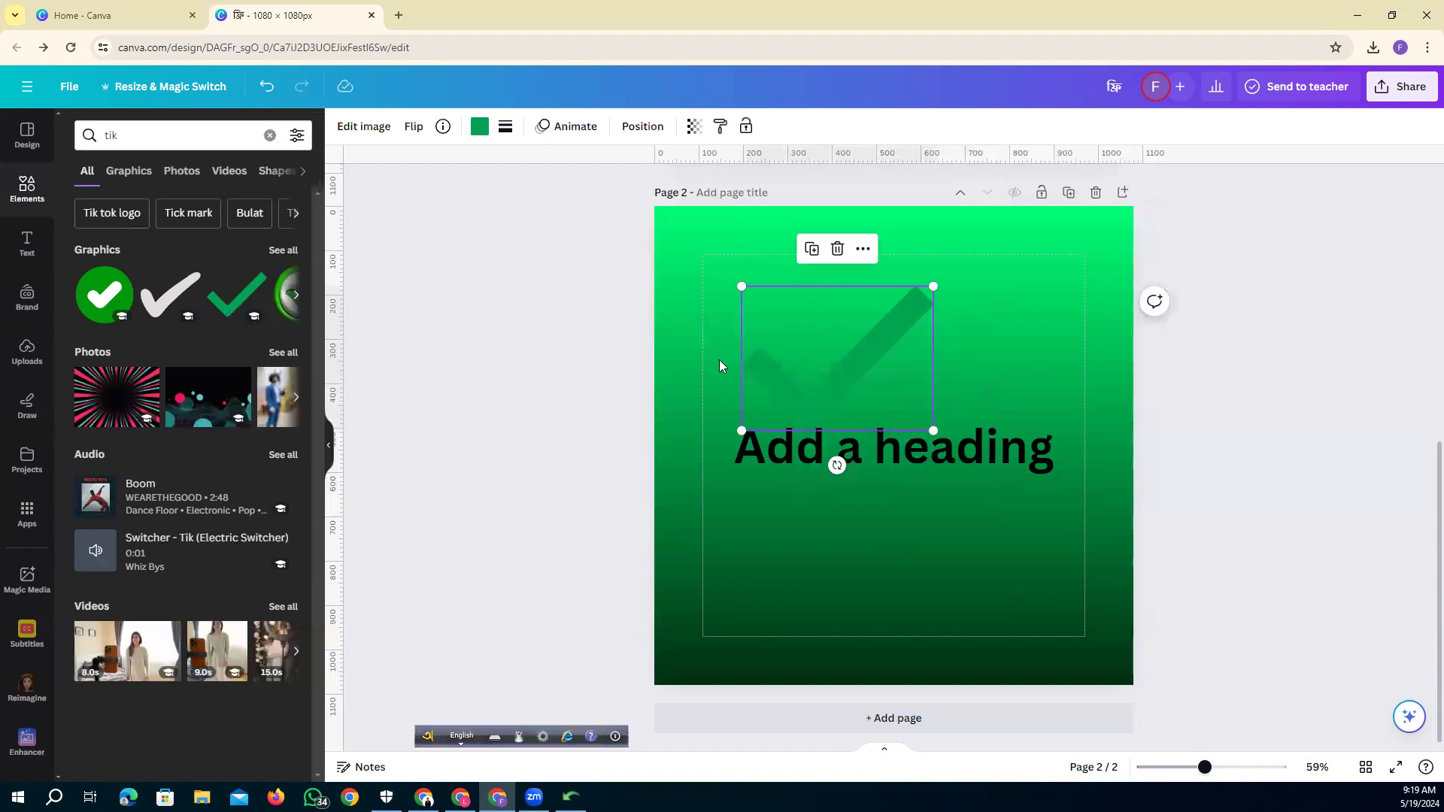
pyautogui.click(479, 126)
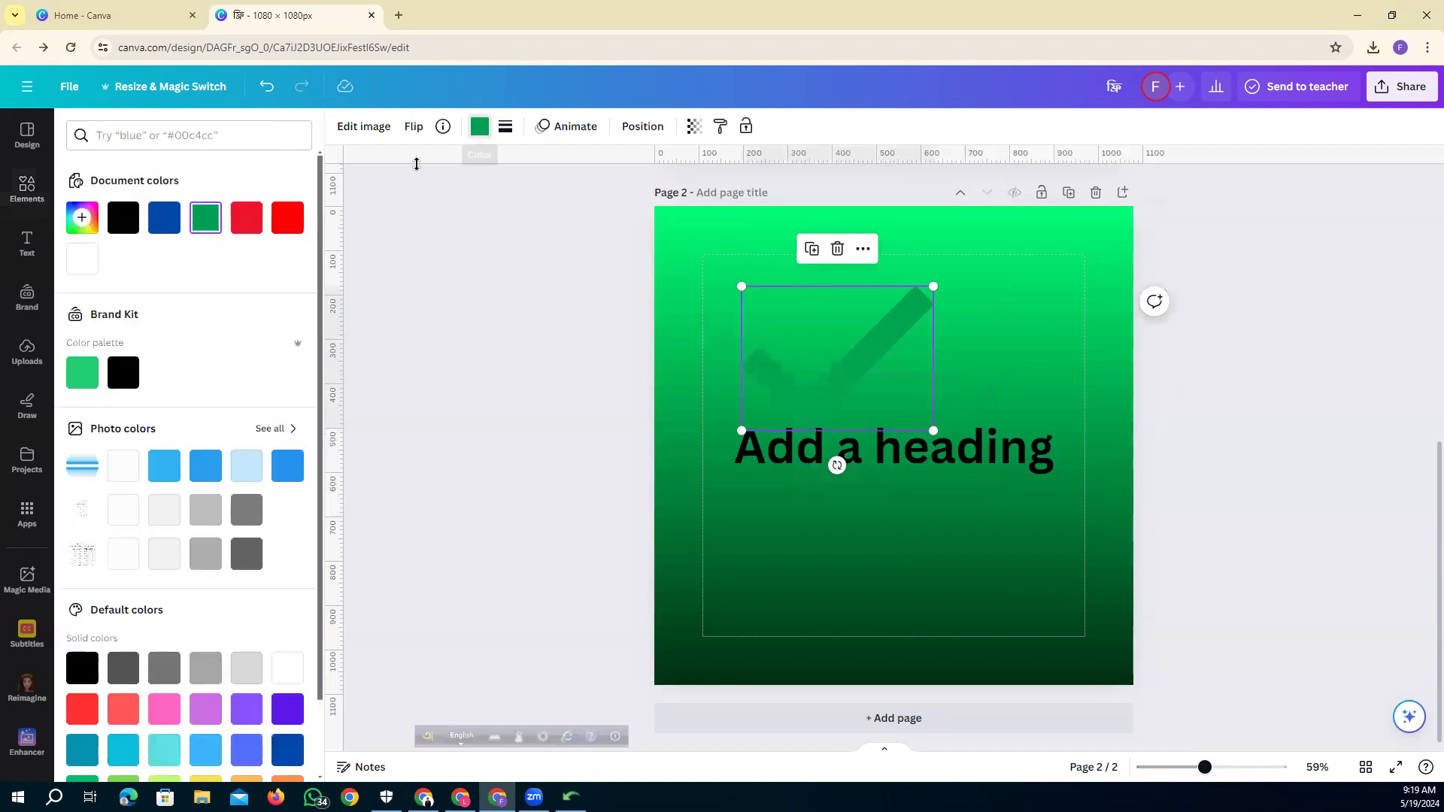
pyautogui.click(246, 217)
pyautogui.press('Escape')
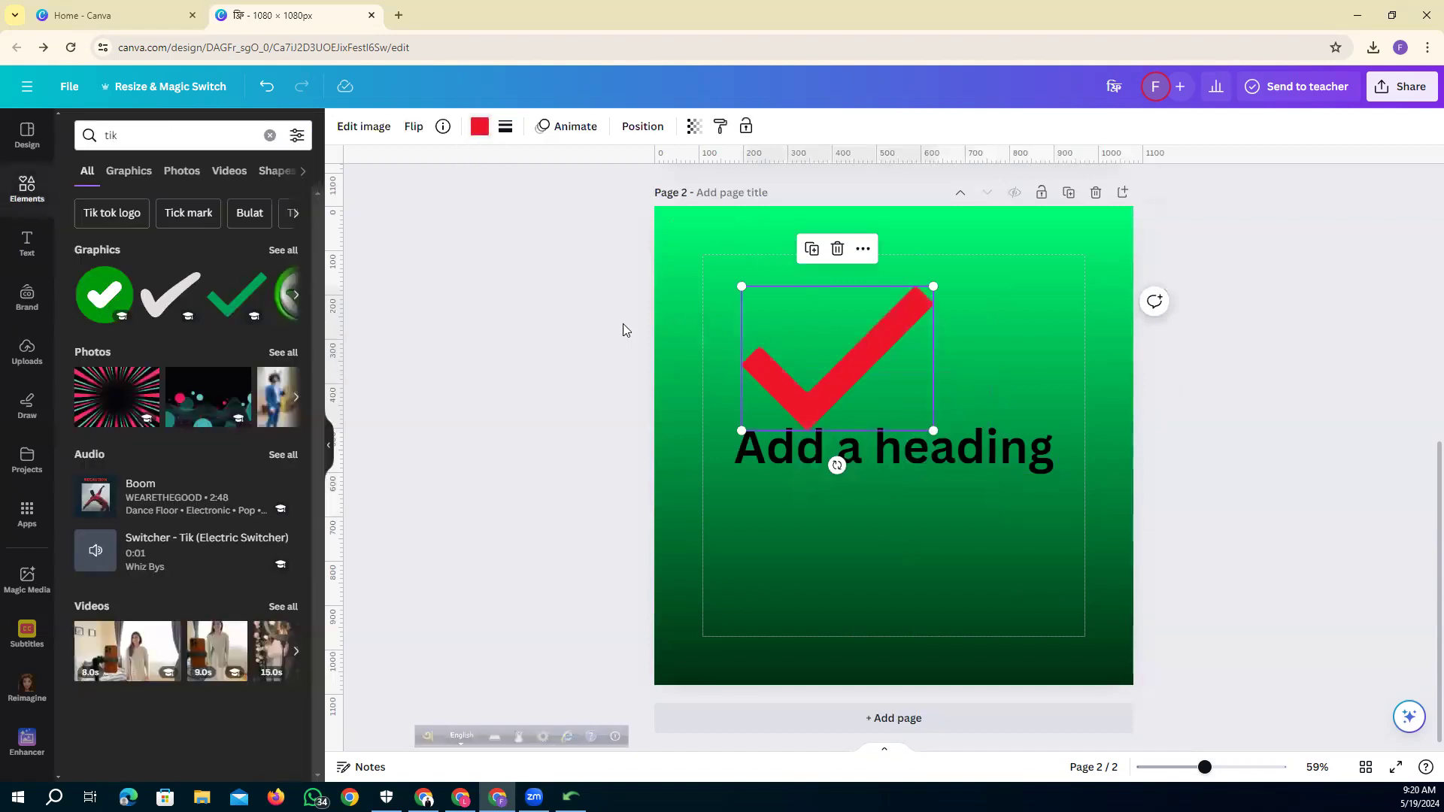
# Shrink the red check mark to a small bullet size near the page's upper-left corner and remove the placeholder heading.
pyautogui.moveTo(742, 286)
pyautogui.mouseDown()
pyautogui.moveTo(889, 392)
pyautogui.moveTo(747, 282)
pyautogui.mouseUp()
pyautogui.click(602, 313)
pyautogui.click(807, 441)
pyautogui.press('Delete')
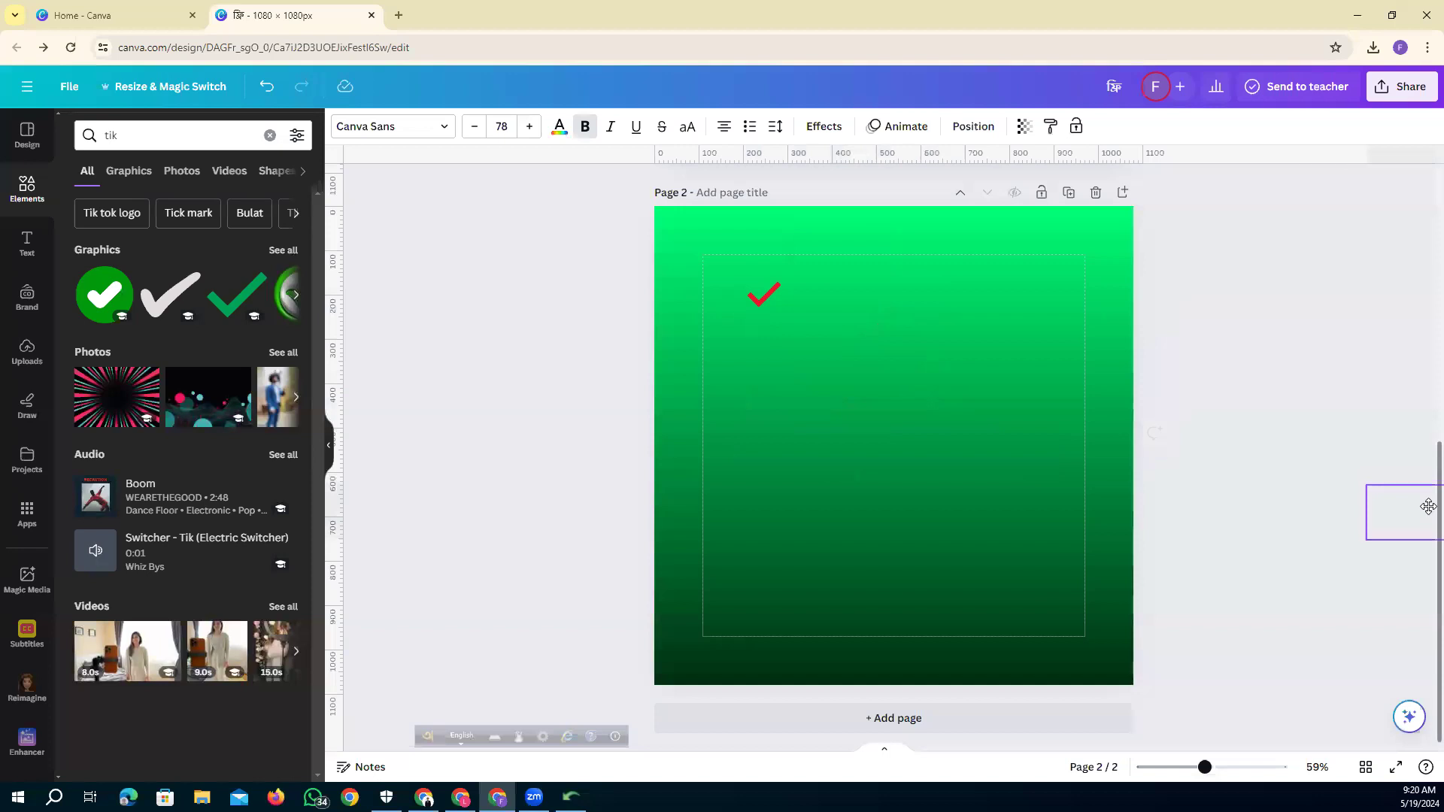
pyautogui.scroll(2, 883, 427)
pyautogui.scroll(-2, 882, 428)
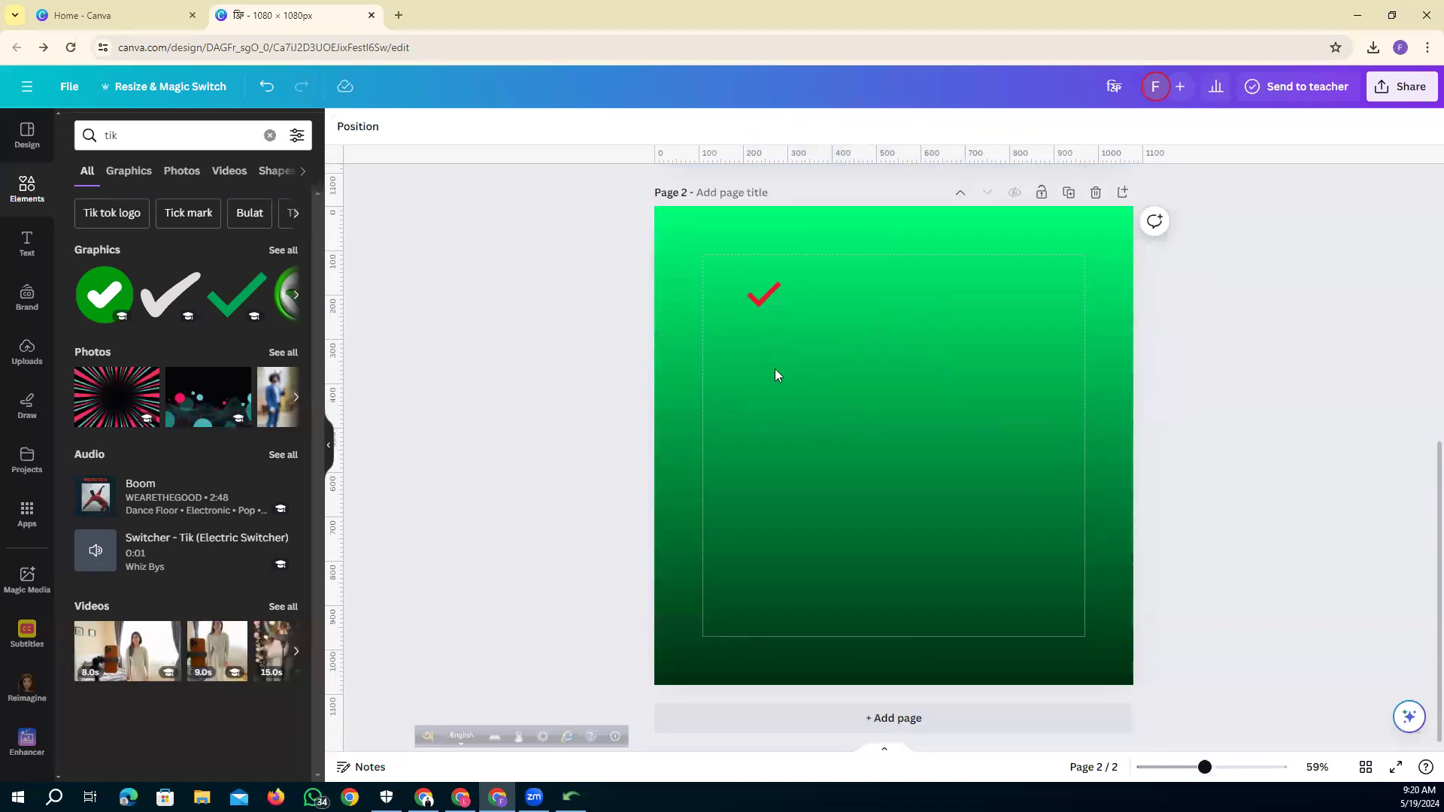
# Duplicate the small red check mark four times.
pyautogui.click(763, 294)
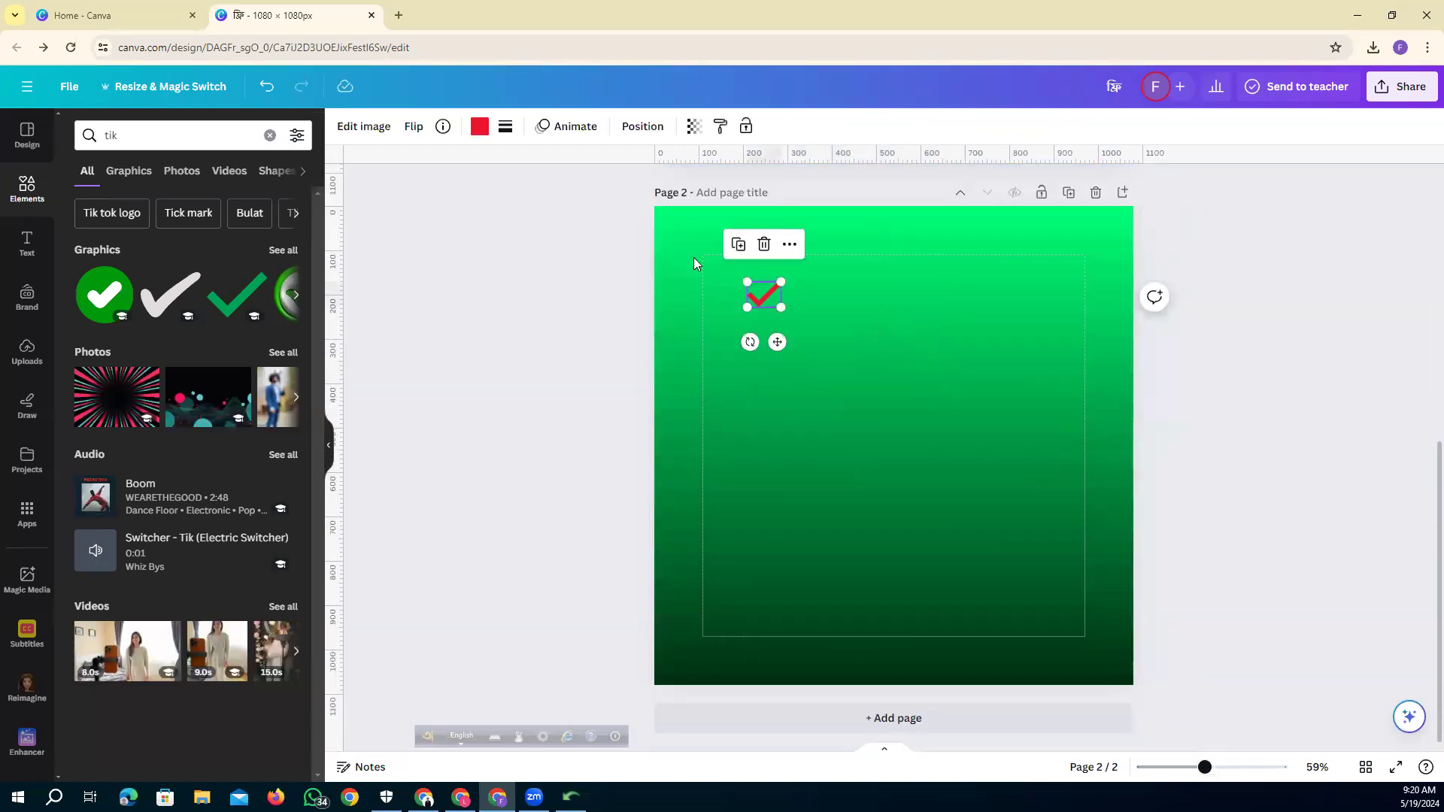
pyautogui.click(739, 245)
pyautogui.click(753, 257)
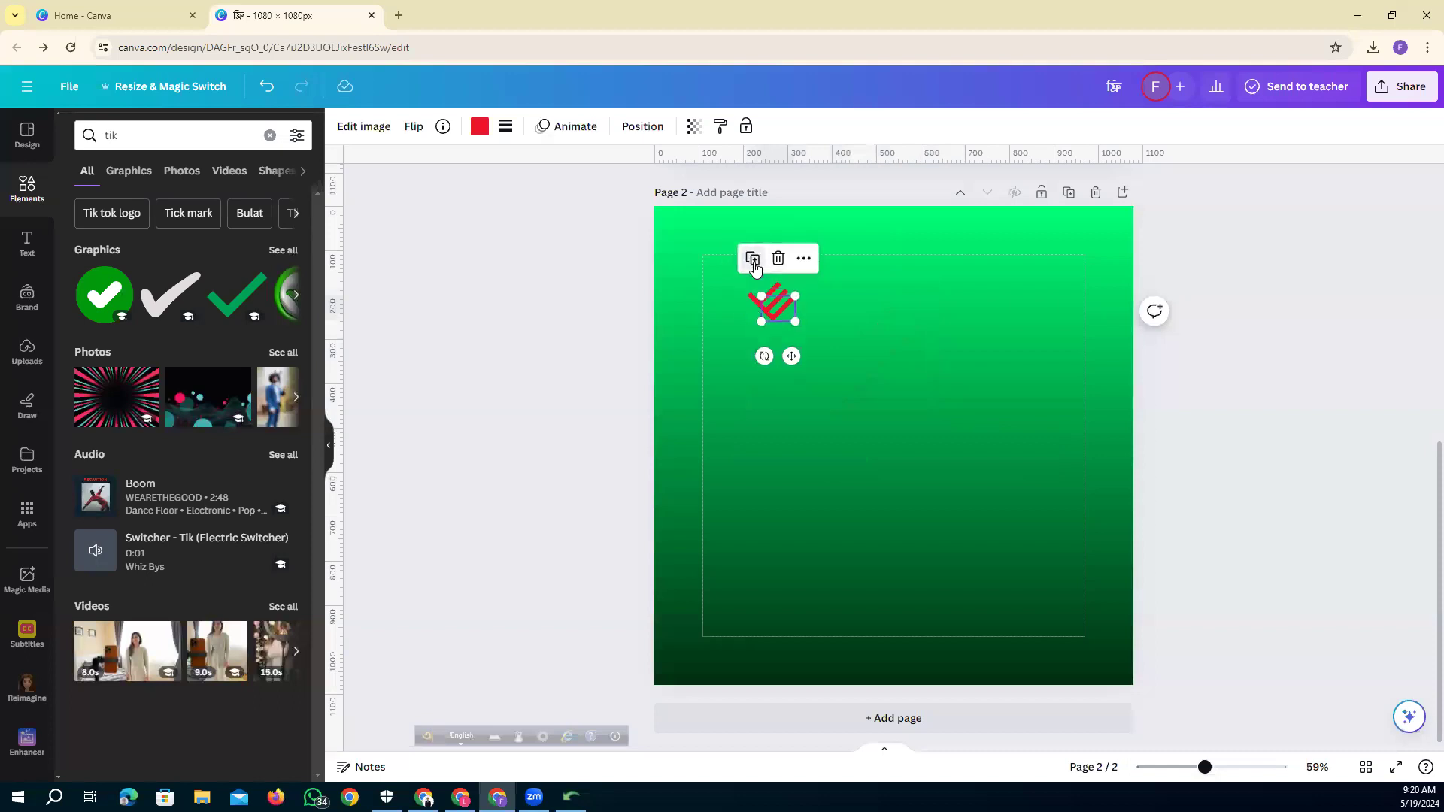
pyautogui.click(758, 260)
pyautogui.click(763, 264)
# Try lining up the copied check marks in a vertical column below the original.
pyautogui.click(810, 335)
pyautogui.moveTo(799, 318); pyautogui.dragTo(766, 325)
pyautogui.click(835, 316)
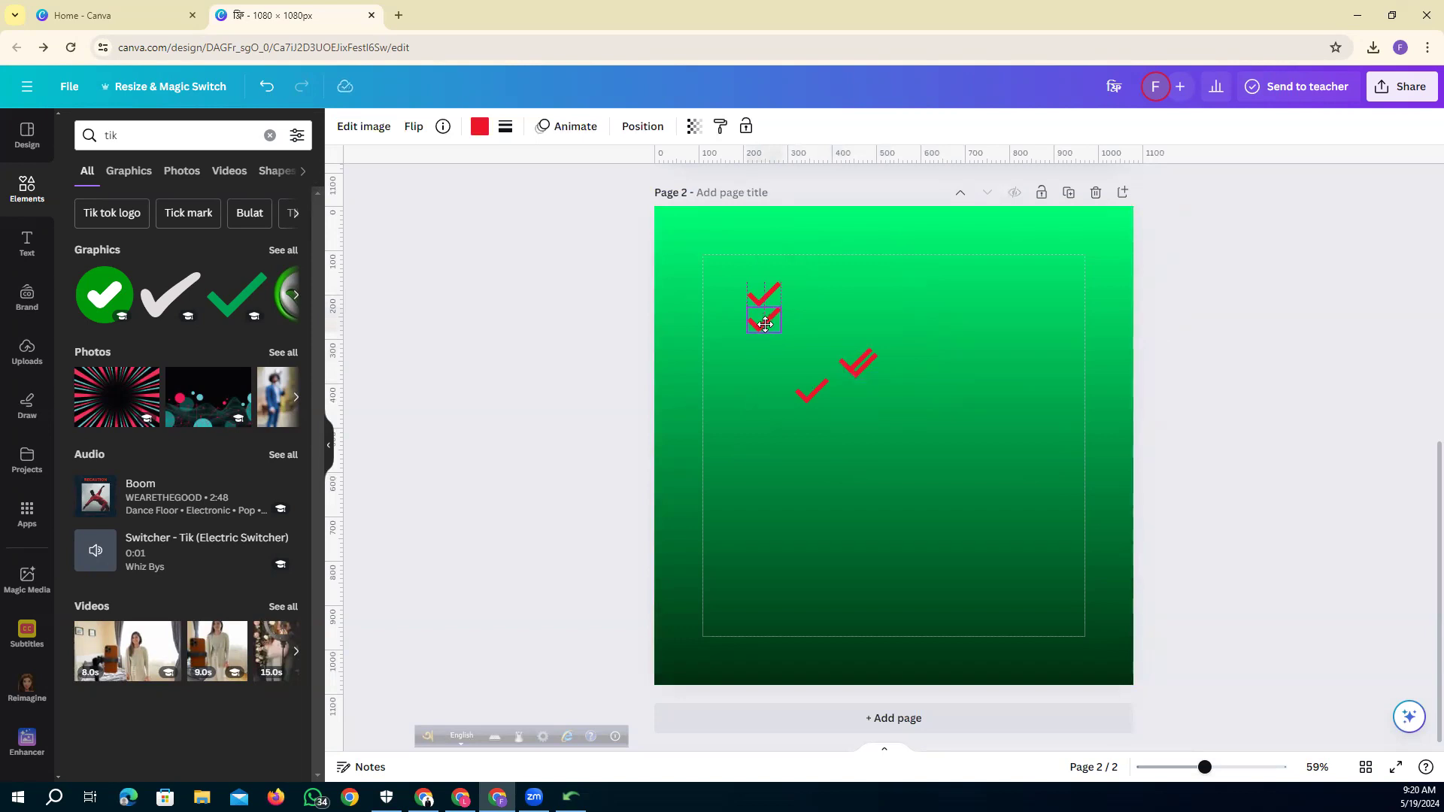
pyautogui.click(812, 391)
pyautogui.moveTo(812, 391); pyautogui.dragTo(773, 466)
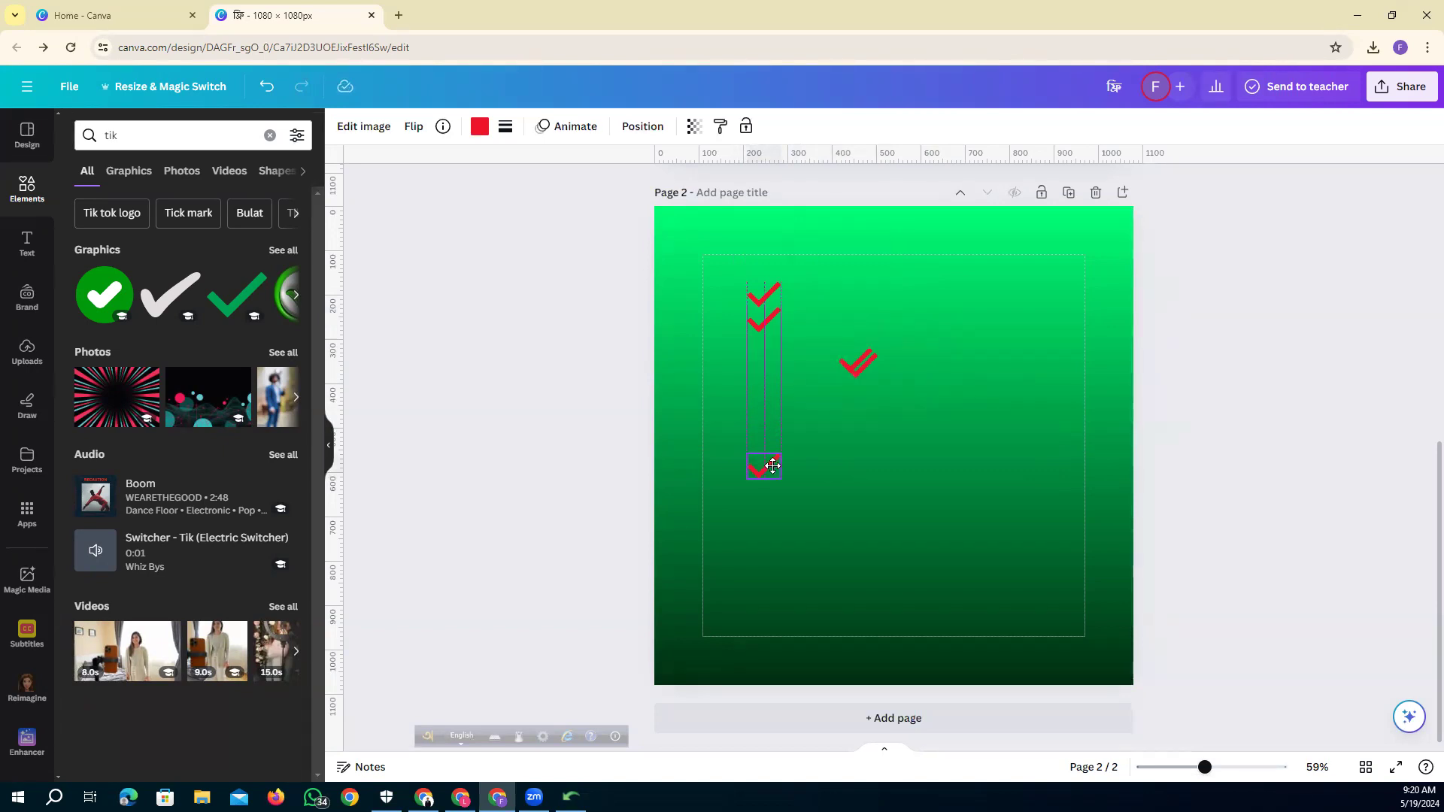
pyautogui.moveTo(772, 466)
pyautogui.mouseDown()
pyautogui.moveTo(791, 471)
pyautogui.moveTo(773, 472)
pyautogui.mouseUp()
pyautogui.moveTo(849, 368); pyautogui.dragTo(746, 367)
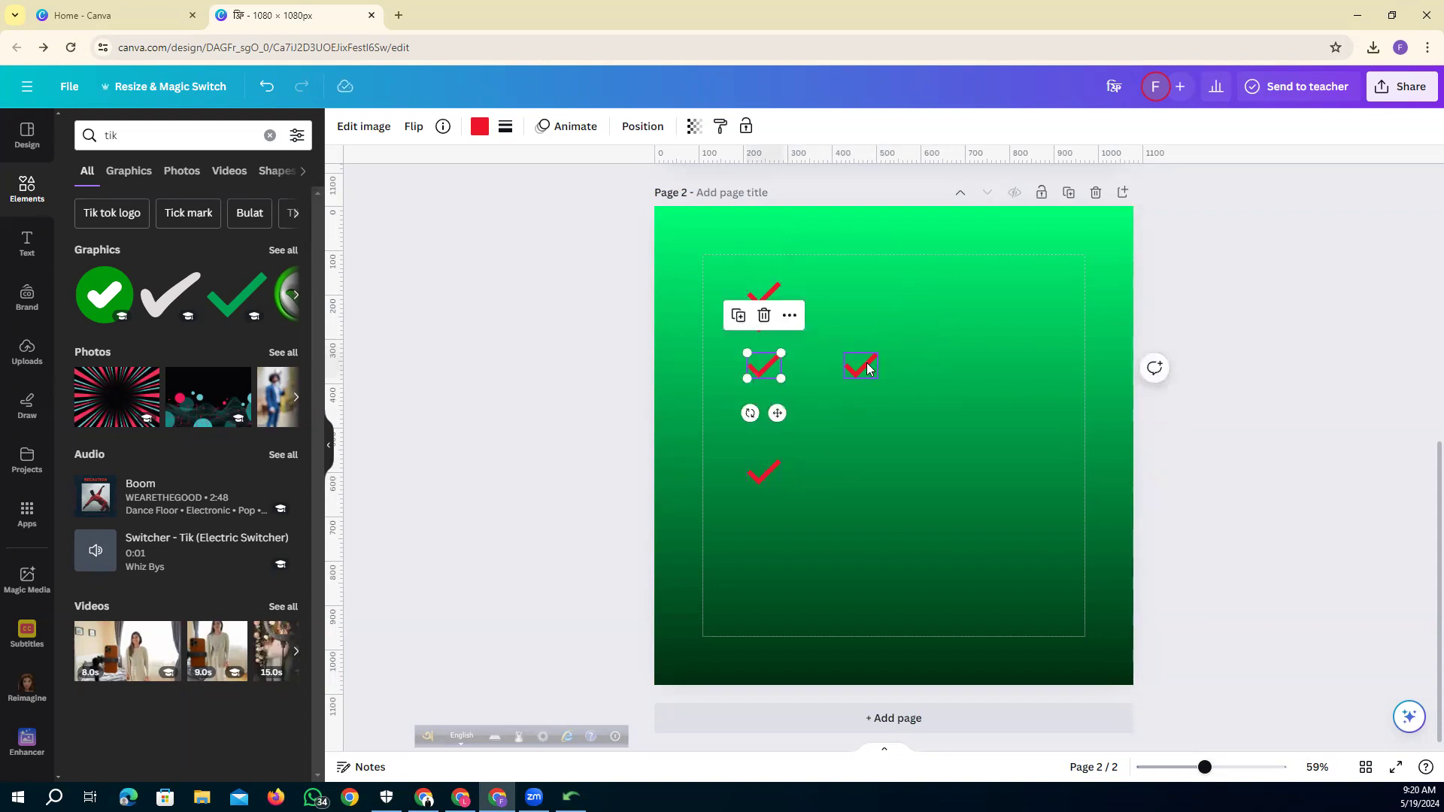
# Arrange all five check marks in one evenly spaced horizontal row across the upper-middle of the page.
pyautogui.moveTo(852, 366); pyautogui.dragTo(901, 365)
pyautogui.click(761, 472)
pyautogui.moveTo(760, 473); pyautogui.dragTo(817, 364)
pyautogui.moveTo(765, 319); pyautogui.dragTo(868, 369)
pyautogui.moveTo(763, 366); pyautogui.dragTo(763, 365)
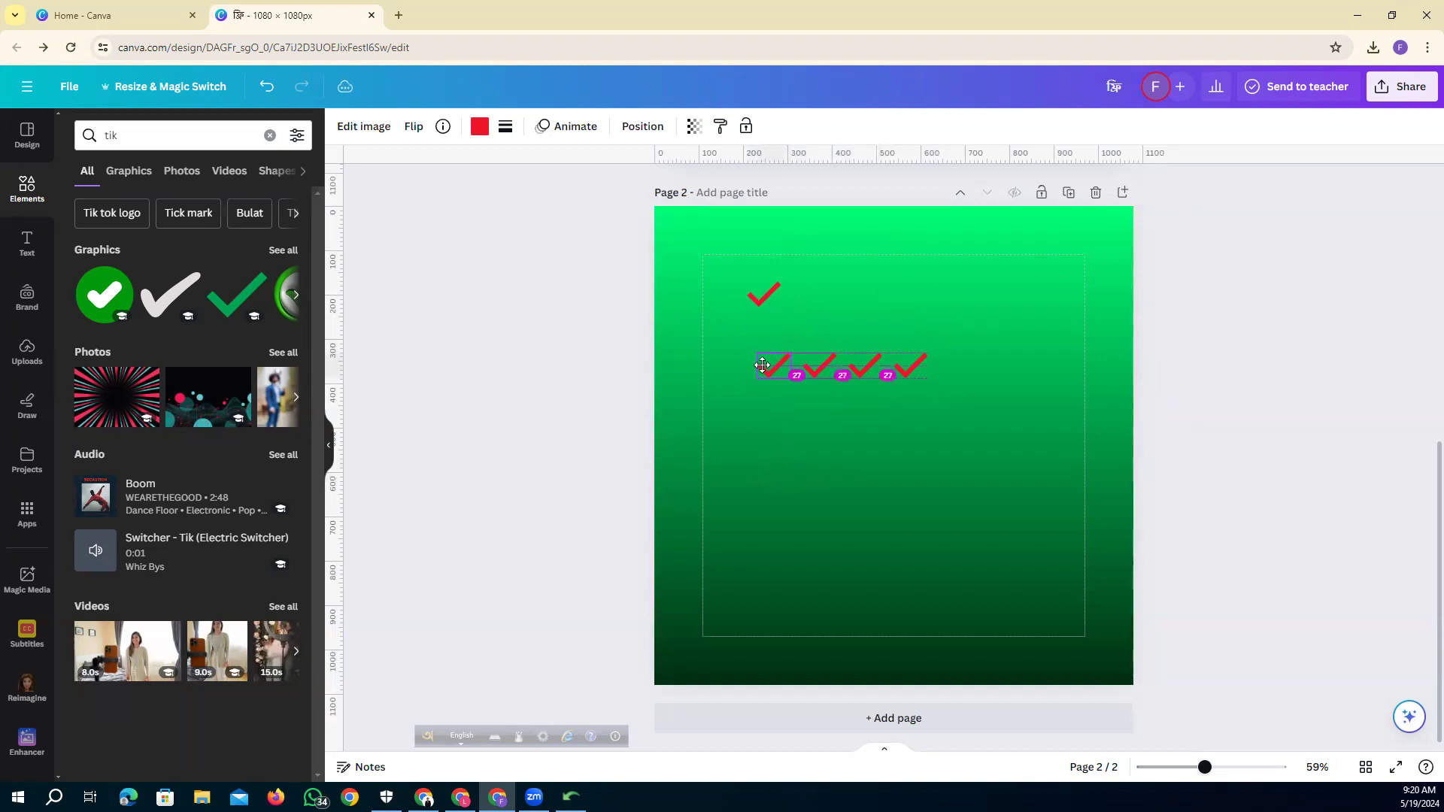
pyautogui.moveTo(762, 365); pyautogui.dragTo(762, 364)
pyautogui.moveTo(762, 365); pyautogui.dragTo(762, 365)
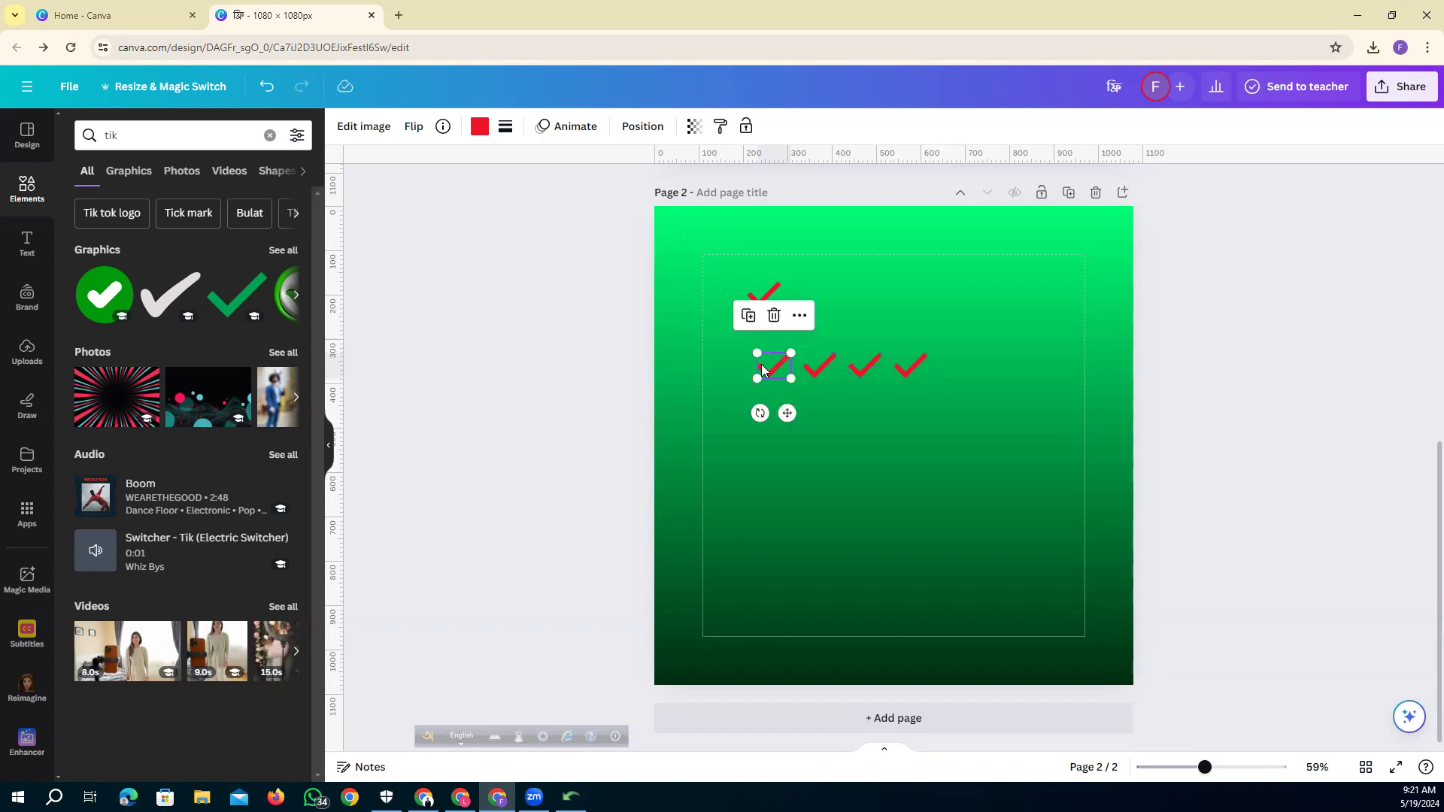
pyautogui.click(769, 280)
pyautogui.click(765, 296)
pyautogui.moveTo(765, 296); pyautogui.dragTo(961, 366)
pyautogui.click(877, 335)
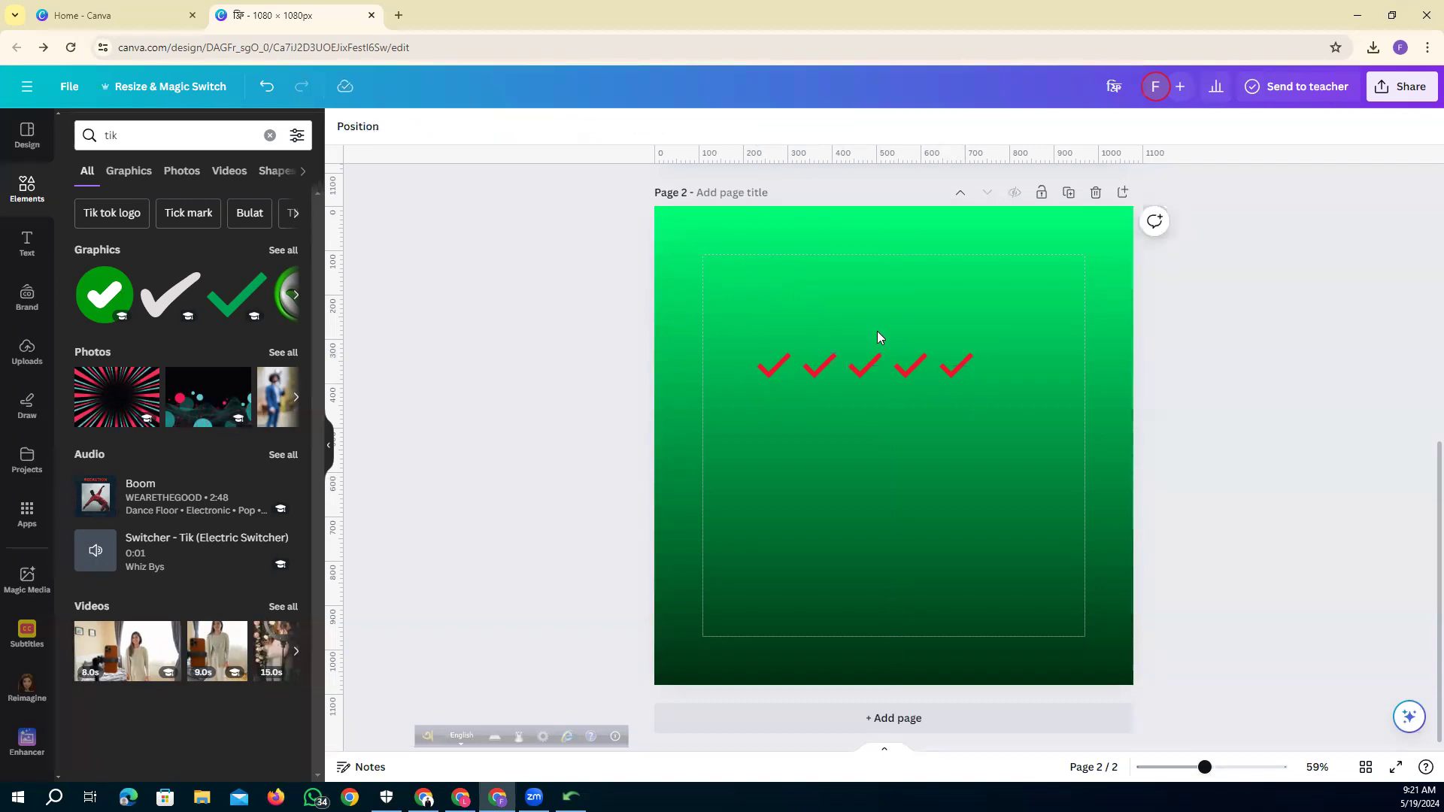
# Stack the other four check marks in an evenly spaced vertical column beneath the row's first one.
pyautogui.moveTo(815, 378); pyautogui.dragTo(771, 419)
pyautogui.click(865, 365)
pyautogui.moveTo(865, 371); pyautogui.dragTo(774, 455)
pyautogui.click(910, 366)
pyautogui.moveTo(910, 365); pyautogui.dragTo(777, 498)
pyautogui.click(955, 365)
pyautogui.moveTo(954, 366); pyautogui.dragTo(770, 540)
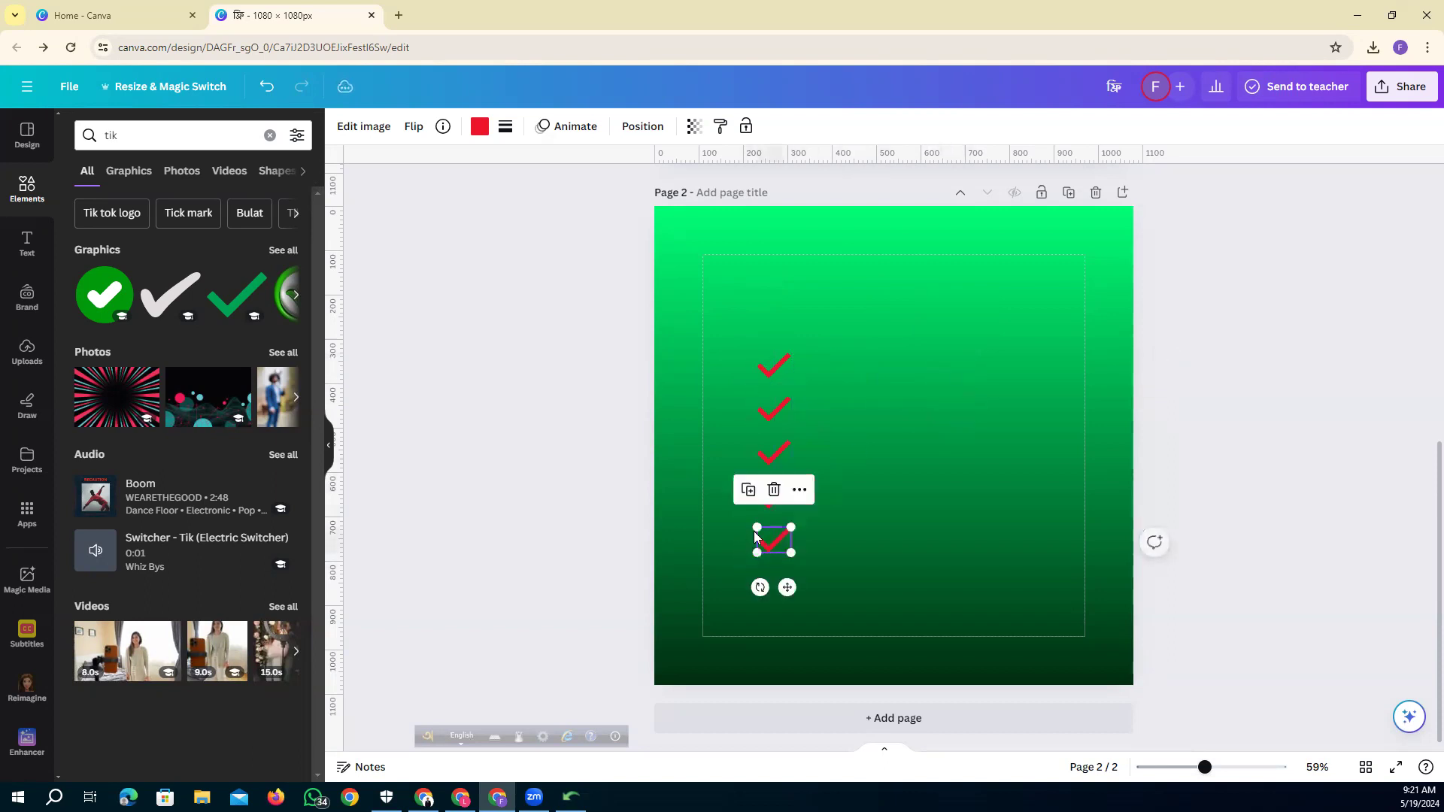
# Group the five check marks in the column and scale the group down.
pyautogui.click(561, 419)
pyautogui.moveTo(837, 331); pyautogui.dragTo(738, 568)
pyautogui.click(736, 315)
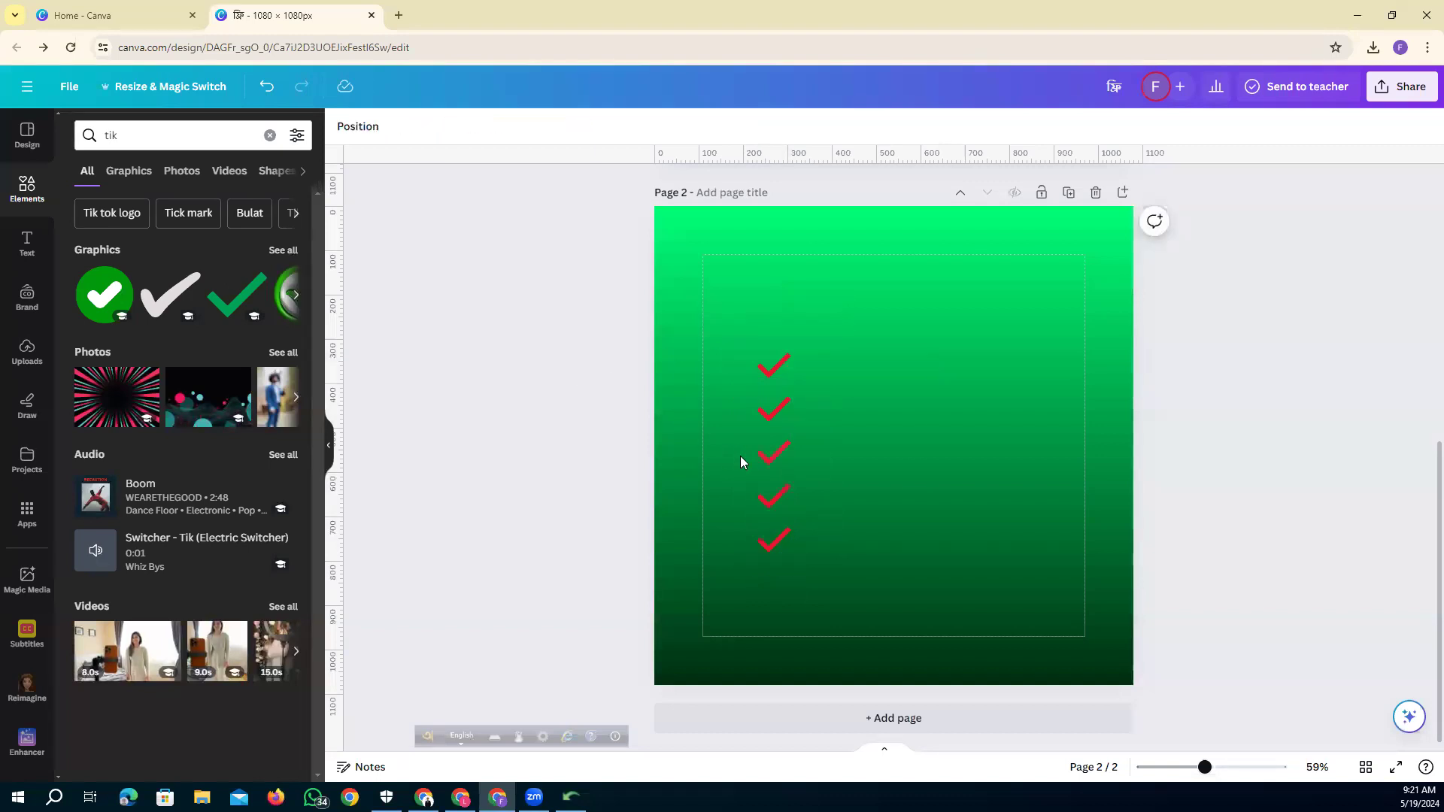
pyautogui.moveTo(779, 470); pyautogui.dragTo(777, 372)
pyautogui.moveTo(788, 454); pyautogui.dragTo(775, 388)
pyautogui.click(585, 343)
pyautogui.click(782, 336)
pyautogui.moveTo(782, 336); pyautogui.dragTo(782, 404)
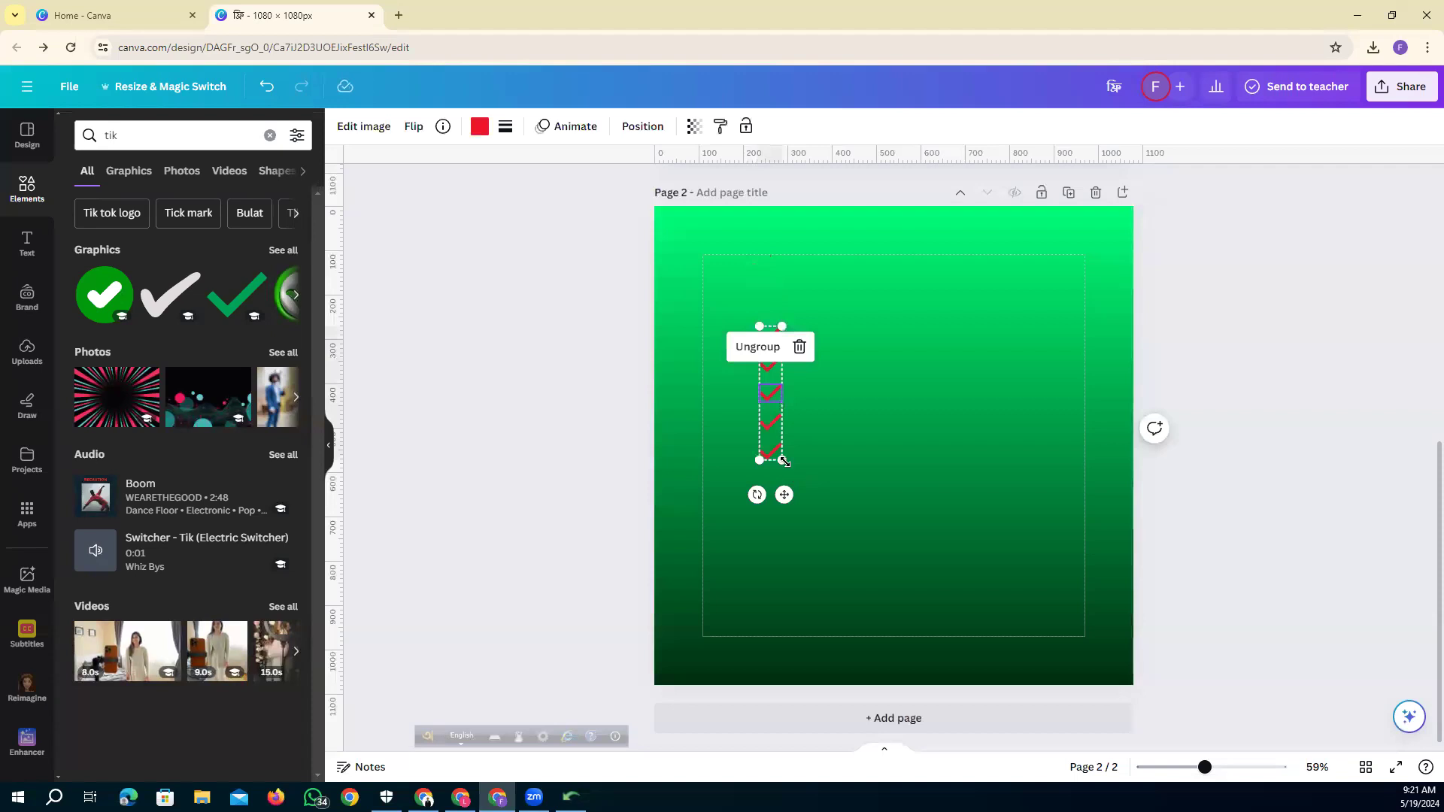
# Enlarge the grouped check mark column and move it up to the page's upper margin.
pyautogui.moveTo(783, 461); pyautogui.dragTo(869, 557)
pyautogui.moveTo(798, 432); pyautogui.dragTo(780, 359)
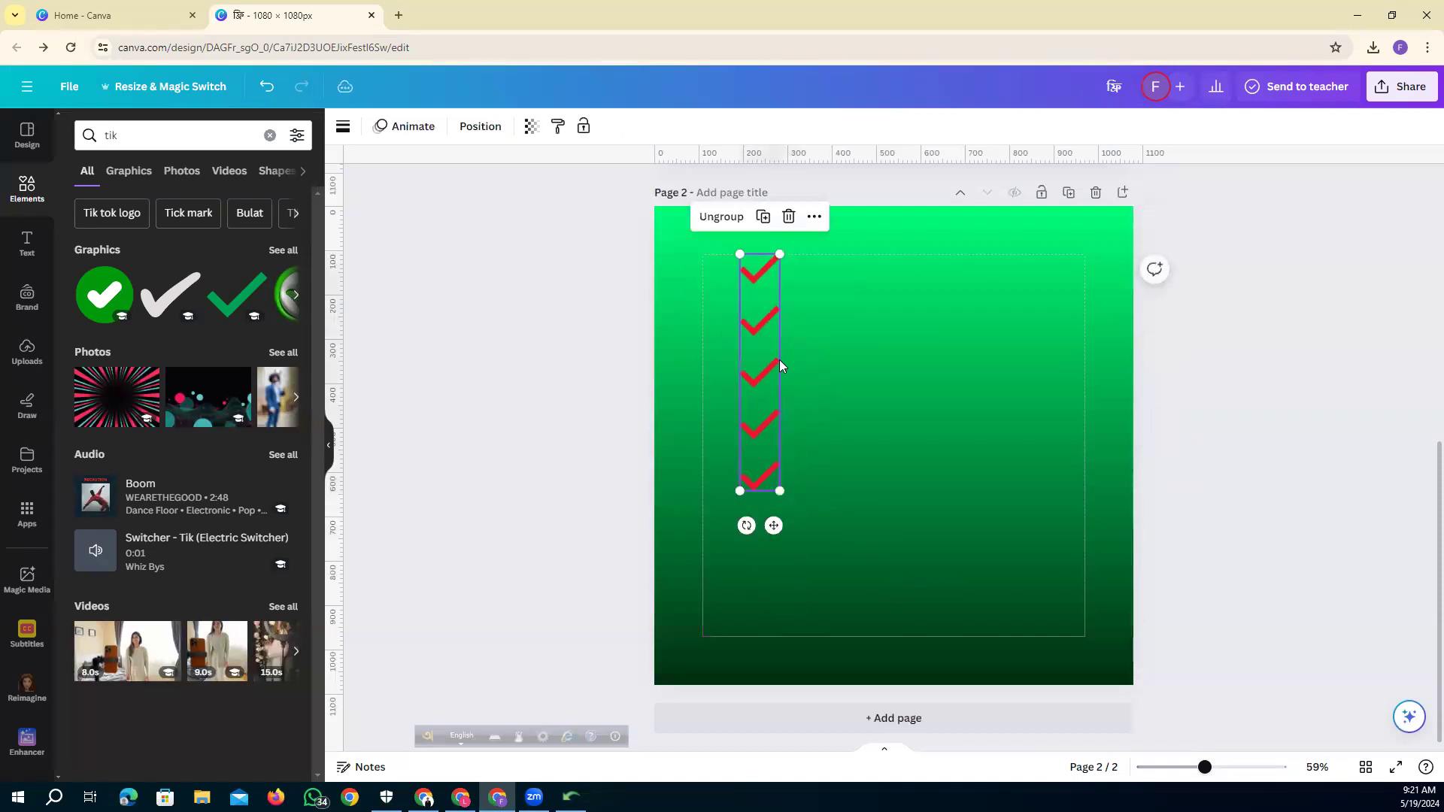
pyautogui.click(590, 420)
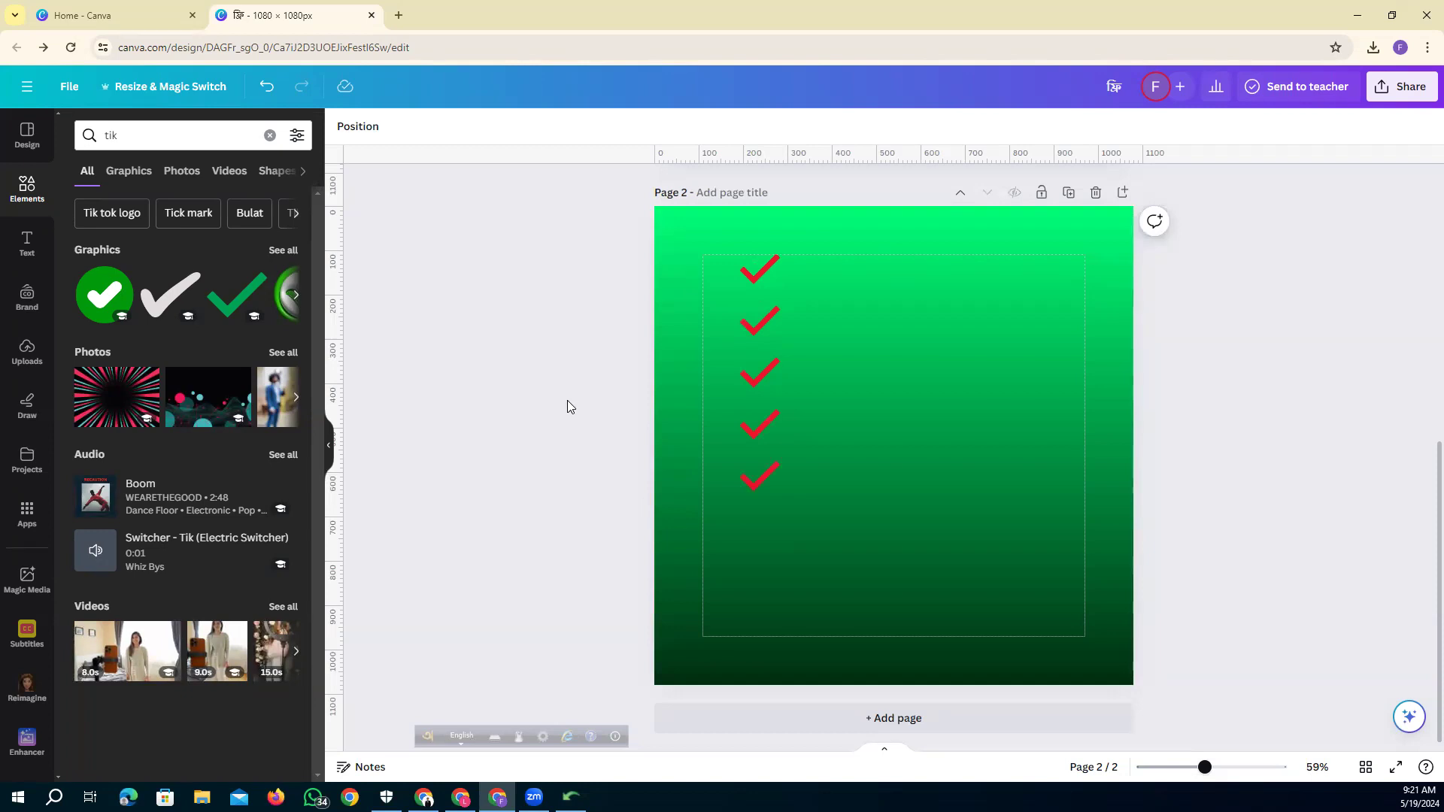
# Bring the grouped check marks back down the page and reduce them to a small column.
pyautogui.hotkey('ctrl', 'z')
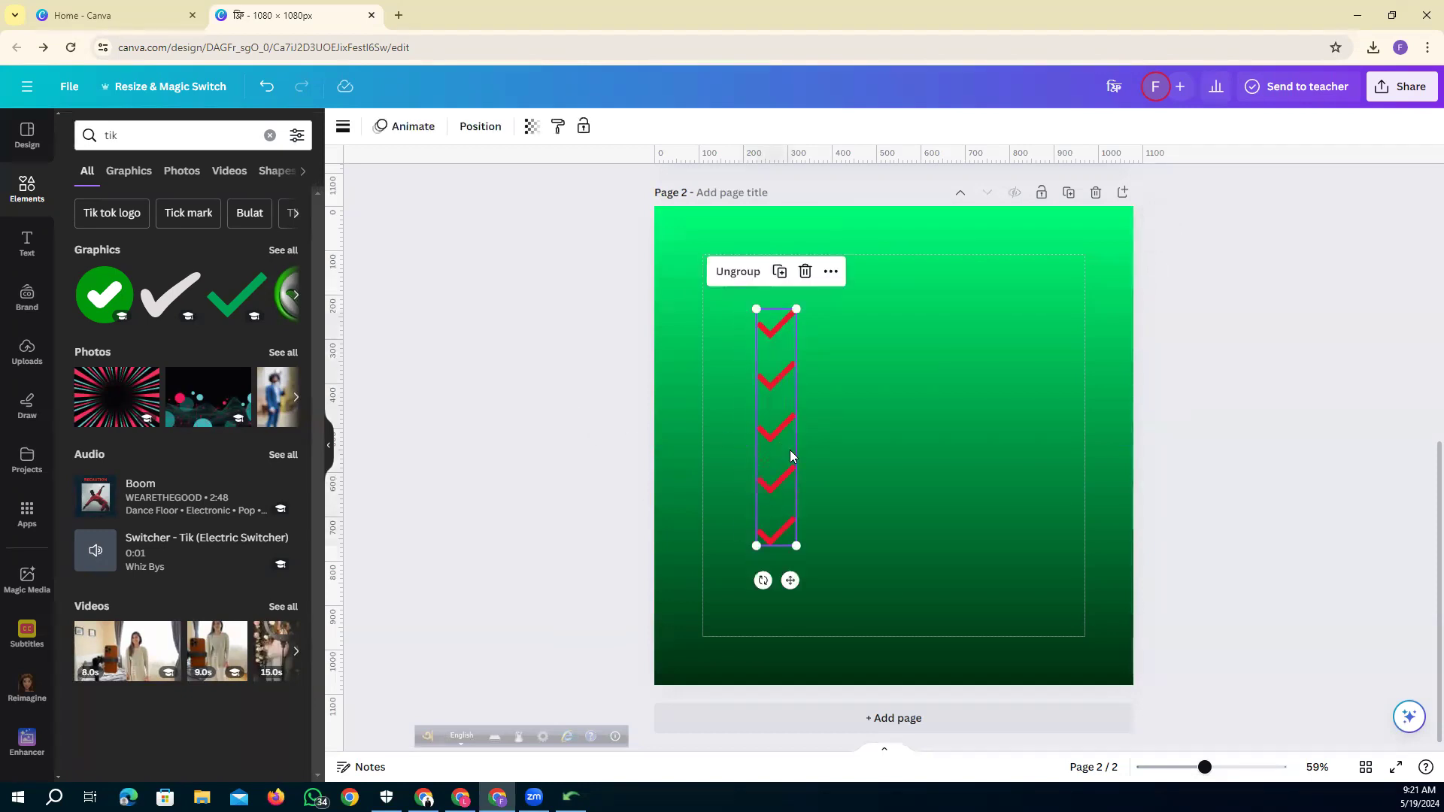
pyautogui.hotkey('ctrl', 'z')
pyautogui.click(563, 403)
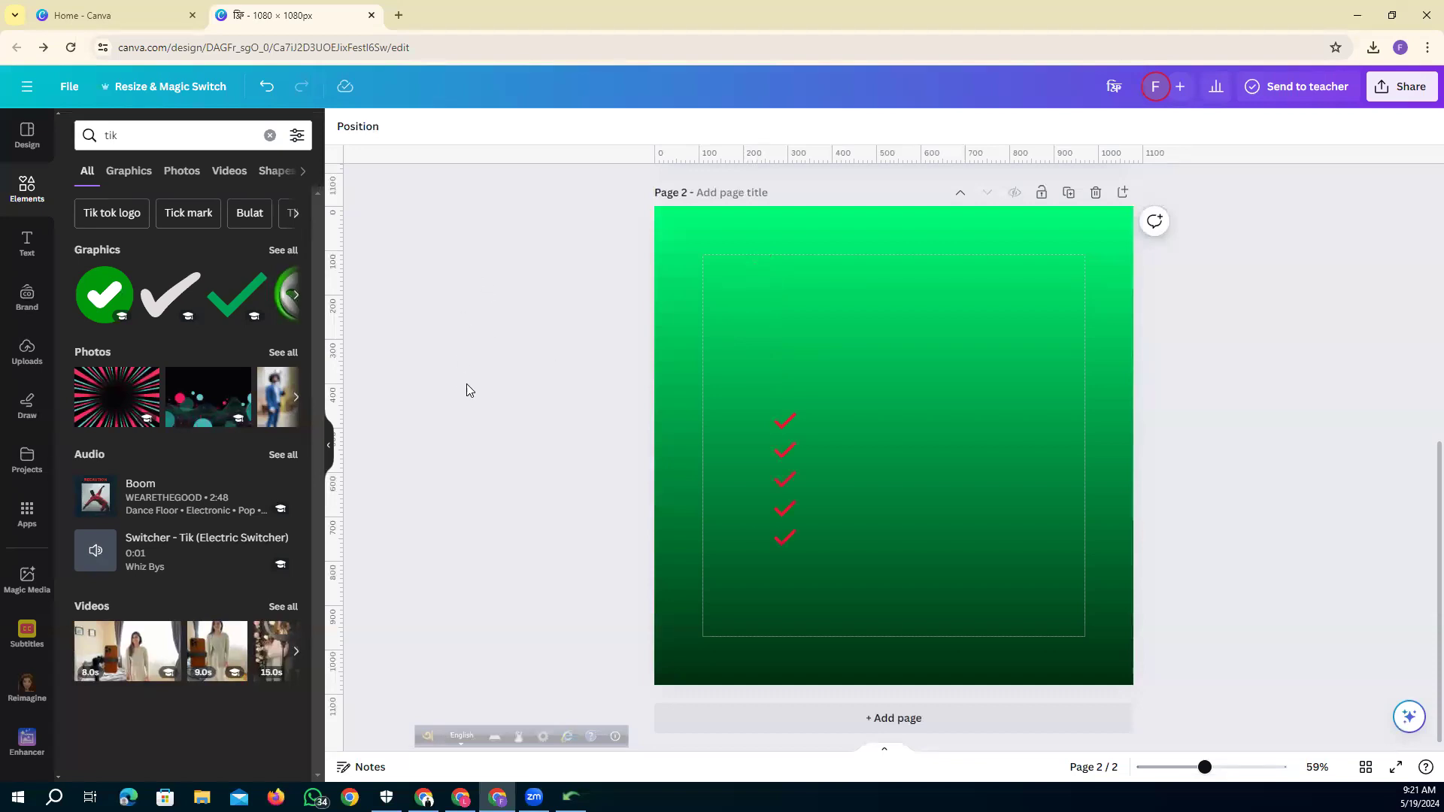
pyautogui.scroll(2, 460, 397)
pyautogui.scroll(-2, 453, 412)
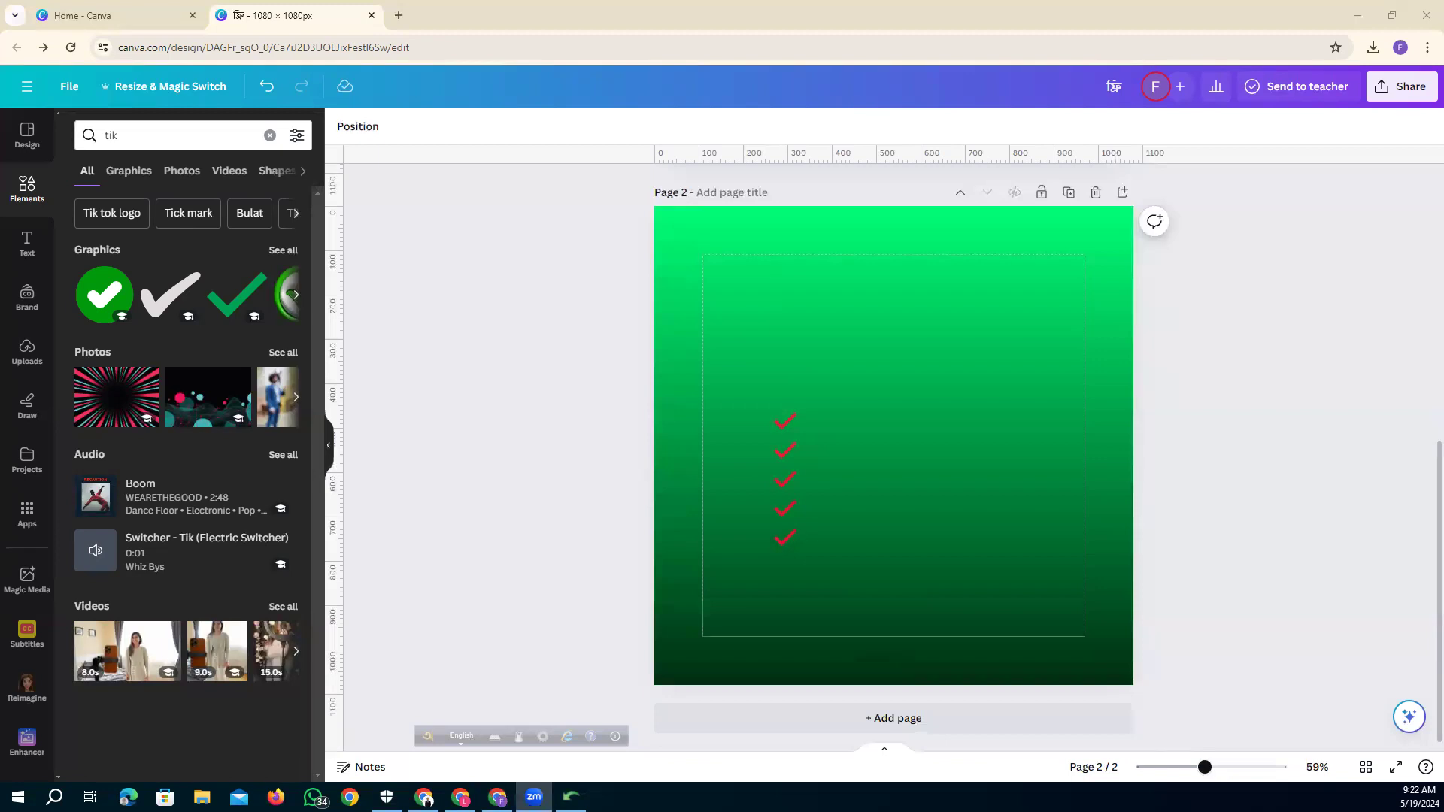
# Rescale the check mark group into a larger column running from the page's upper-left margin past its middle.
pyautogui.click(779, 474)
pyautogui.moveTo(774, 413); pyautogui.dragTo(718, 284)
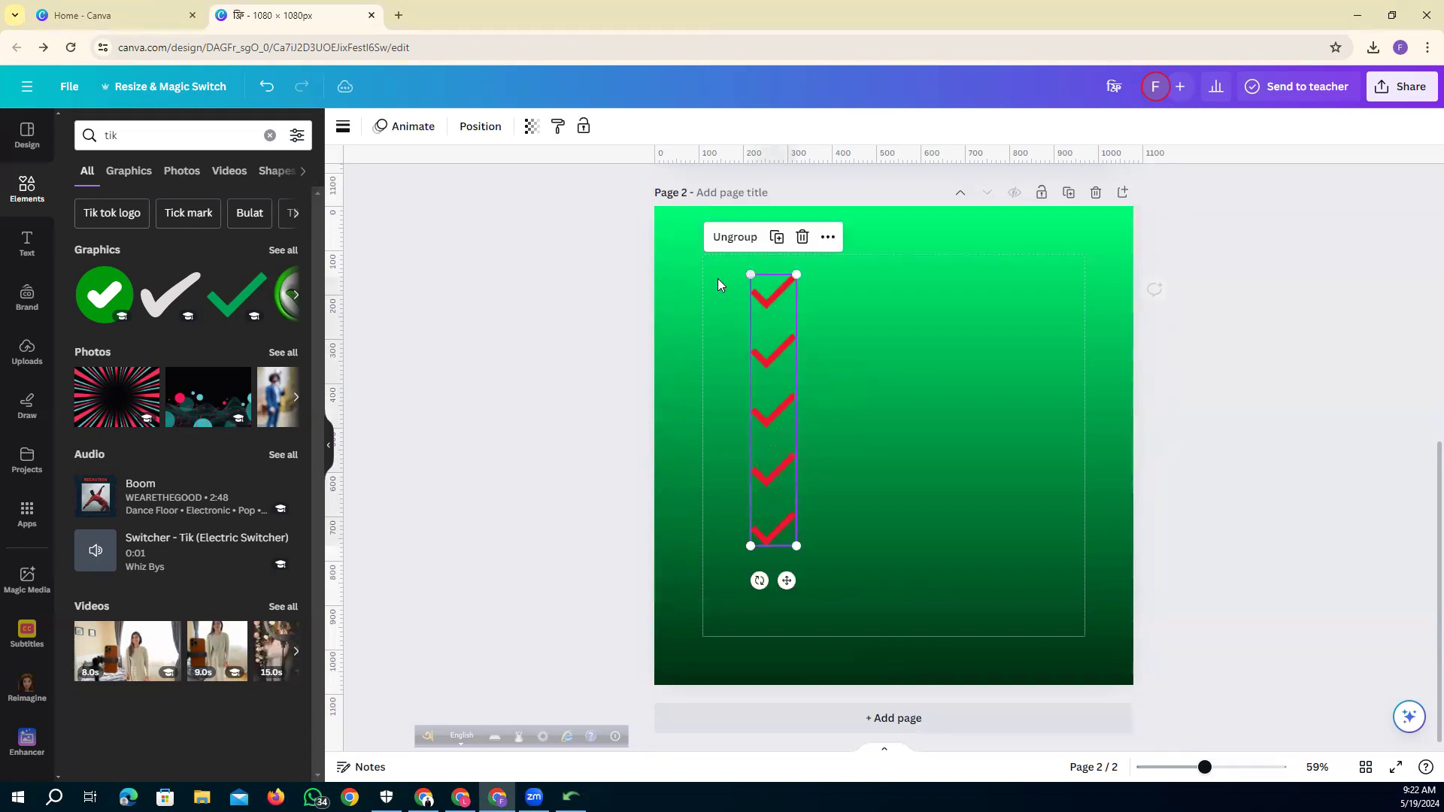
pyautogui.moveTo(796, 546); pyautogui.dragTo(796, 418)
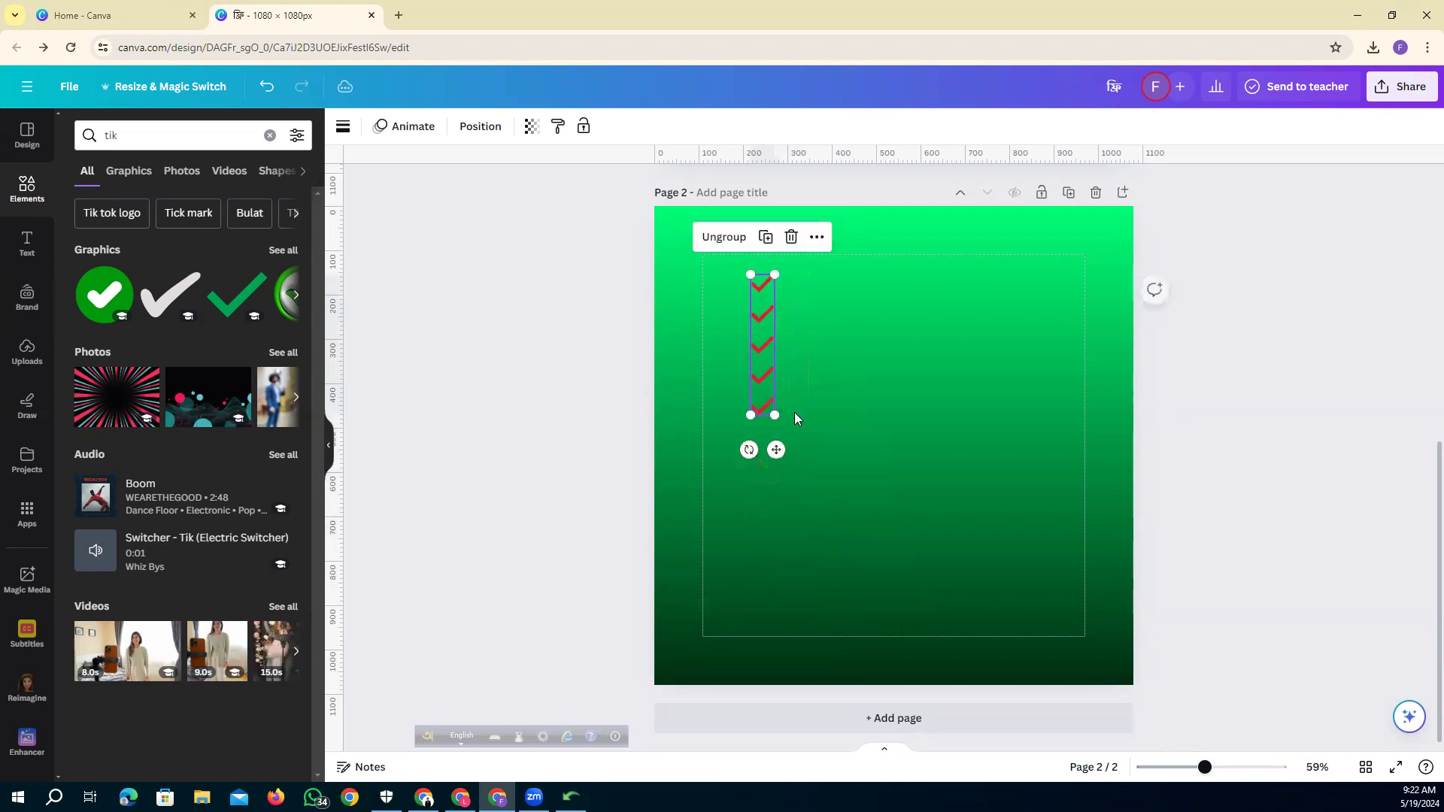
pyautogui.click(710, 439)
pyautogui.click(764, 363)
pyautogui.moveTo(776, 416); pyautogui.dragTo(793, 521)
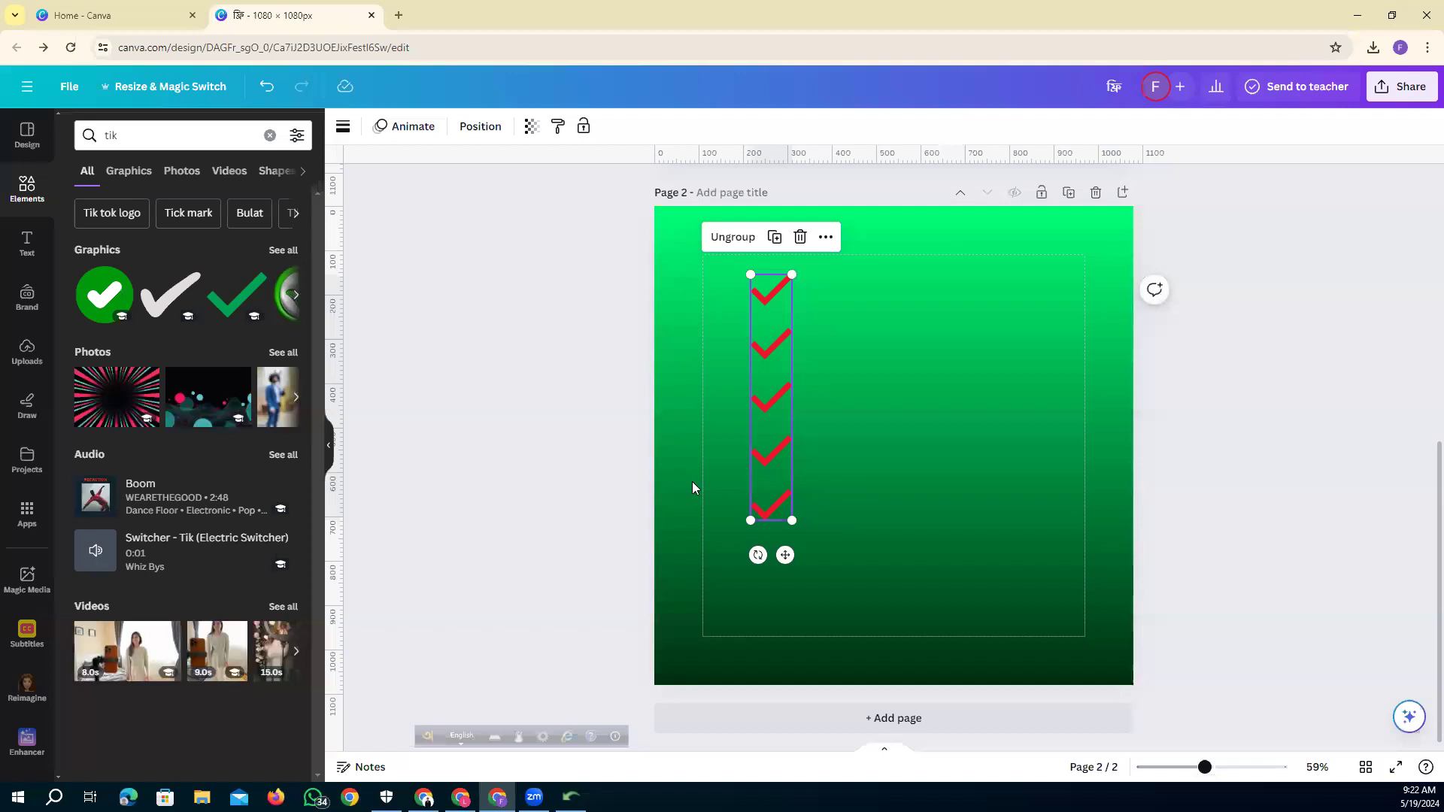
pyautogui.click(693, 487)
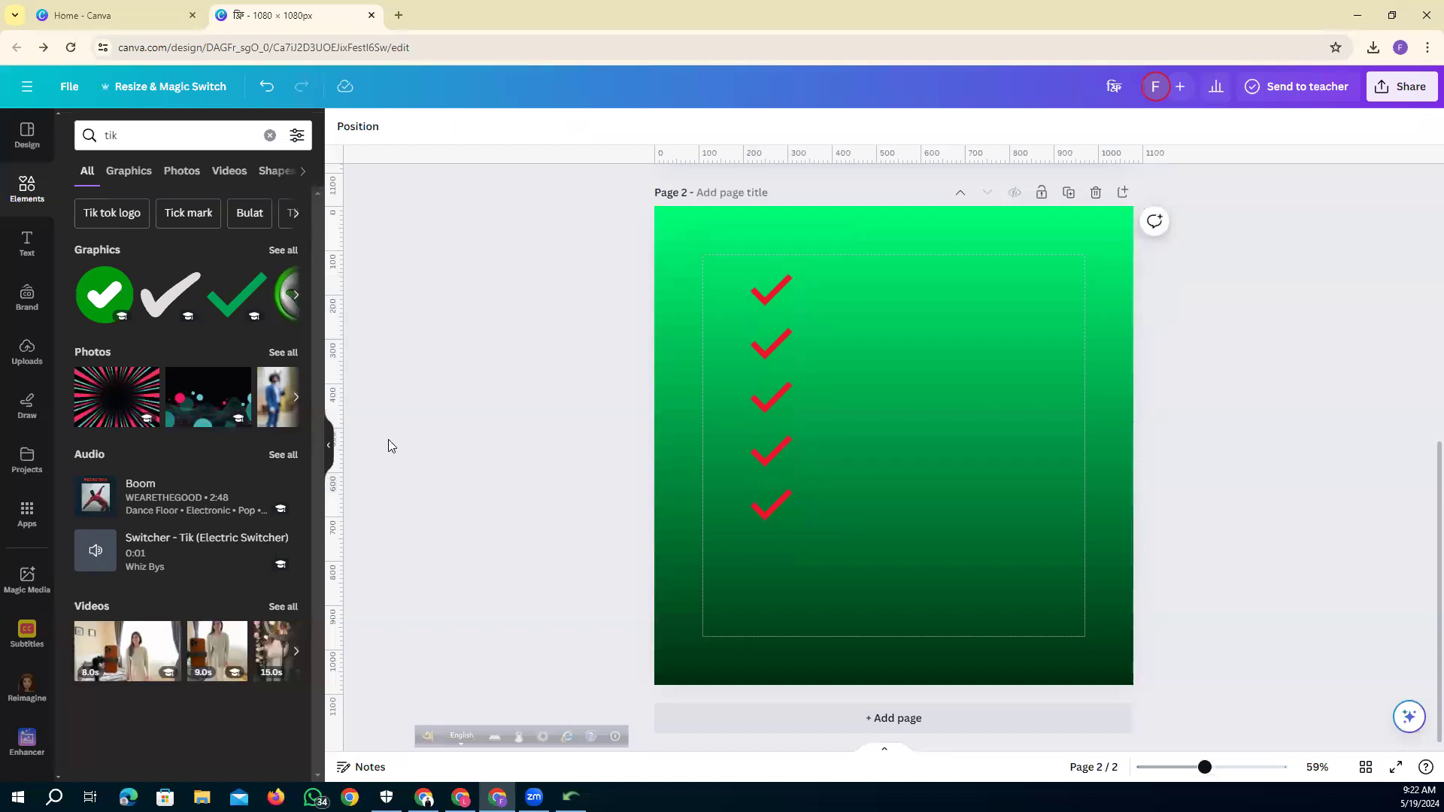
# Add the green square with a white check mark from the full graphics results, shrink it, and remove it again.
pyautogui.click(283, 251)
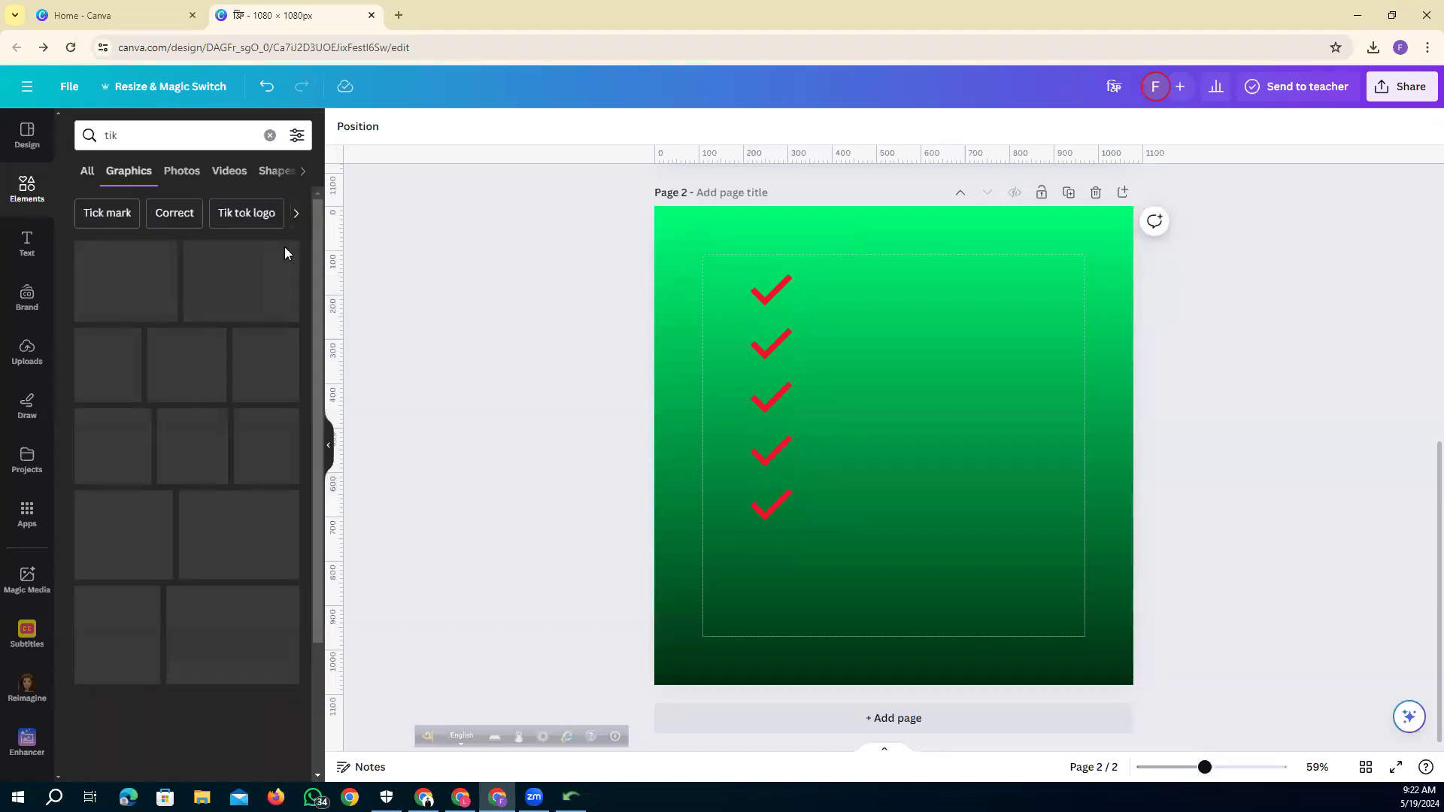
pyautogui.scroll(-3, 263, 536)
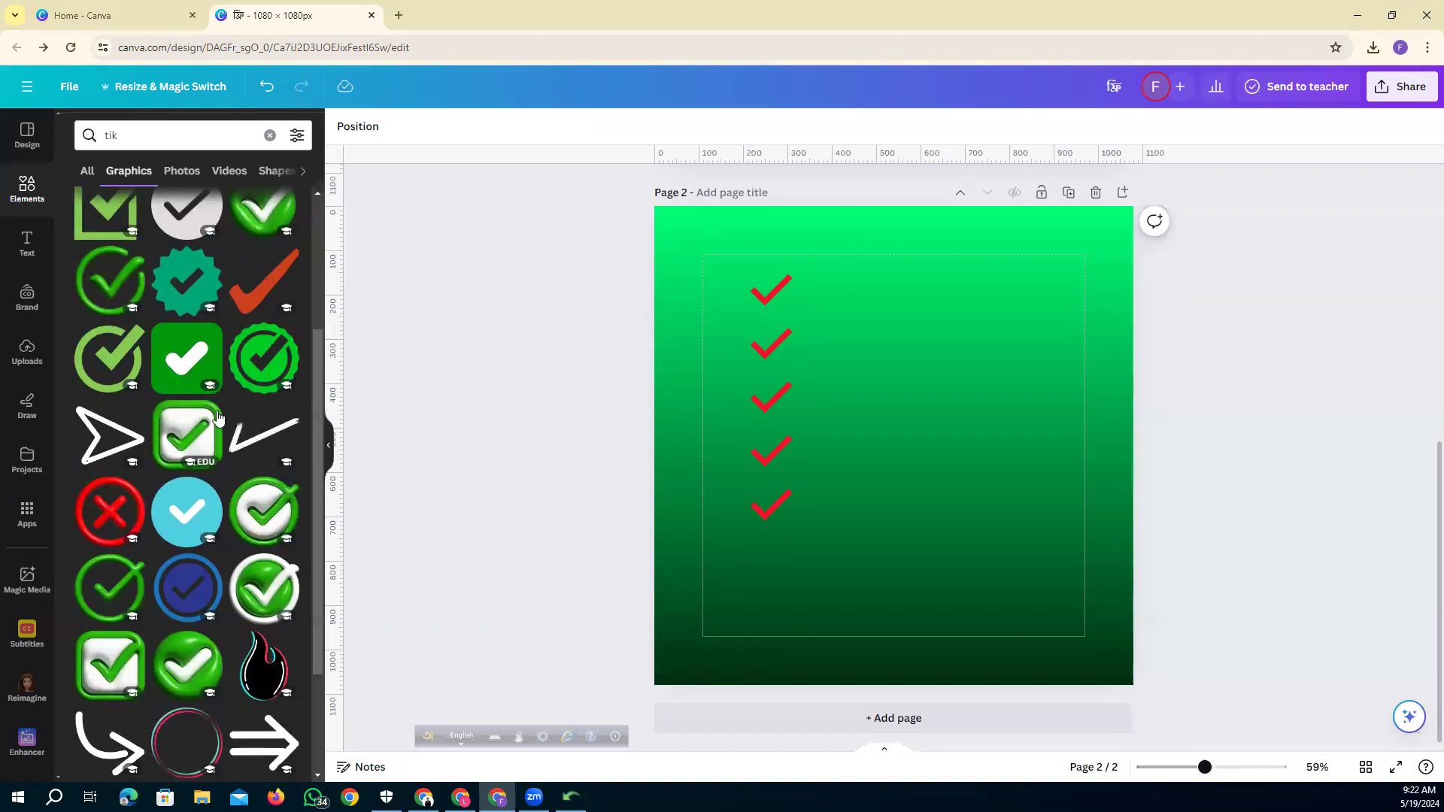
pyautogui.click(185, 360)
pyautogui.moveTo(899, 434); pyautogui.dragTo(894, 362)
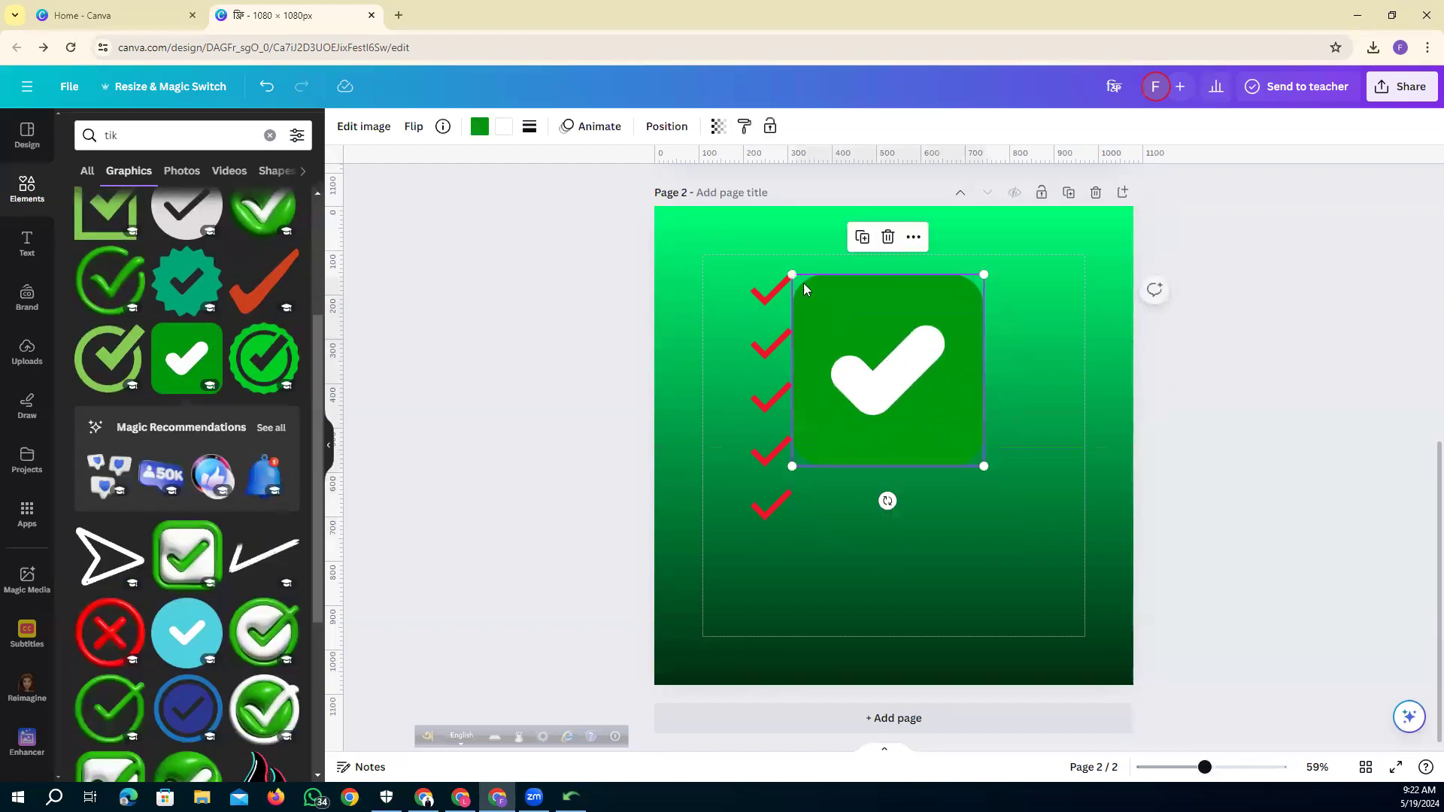
pyautogui.moveTo(792, 274); pyautogui.dragTo(894, 377)
pyautogui.click(939, 339)
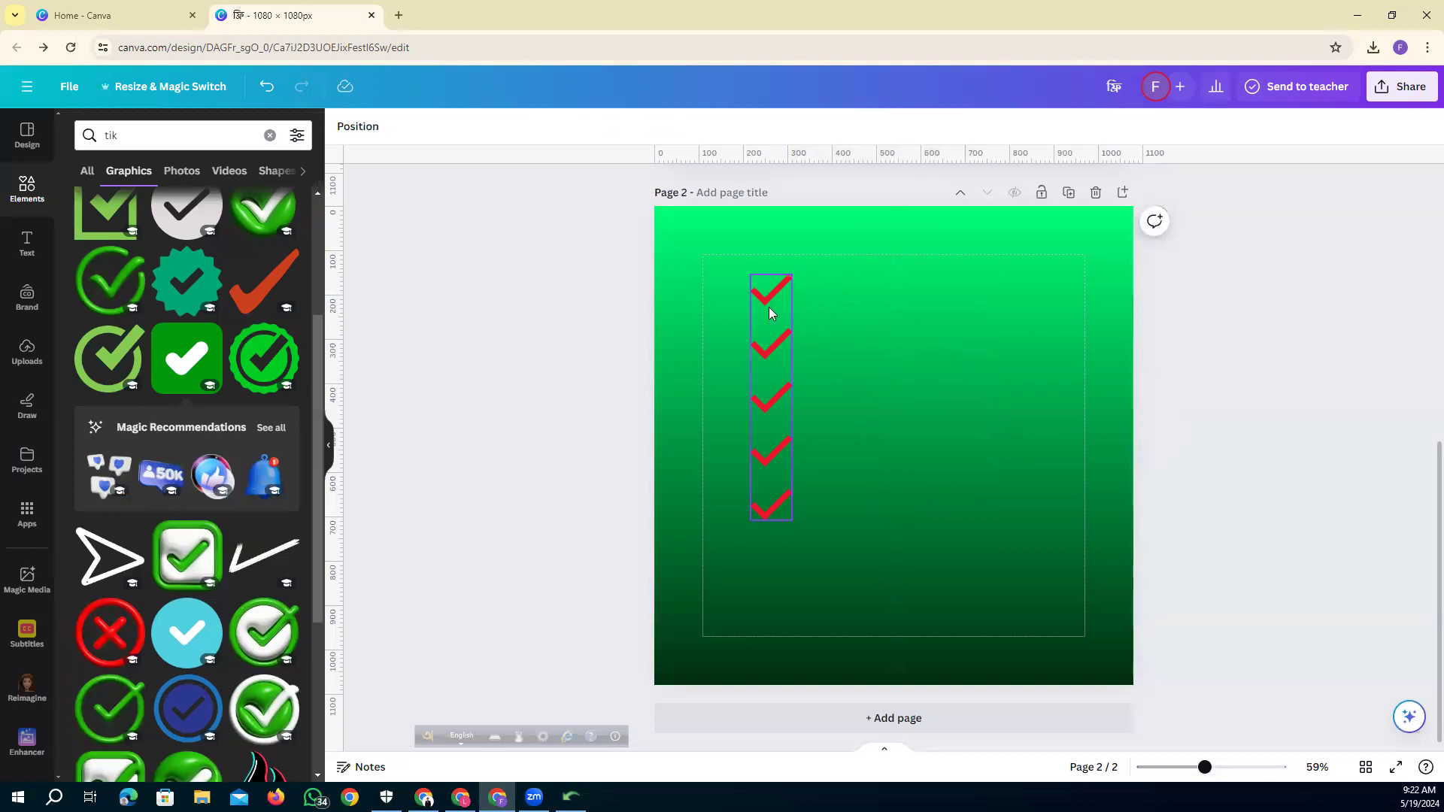
# Ungroup the red check mark column and box-select the separate check marks.
pyautogui.moveTo(728, 267); pyautogui.dragTo(806, 537)
pyautogui.click(722, 237)
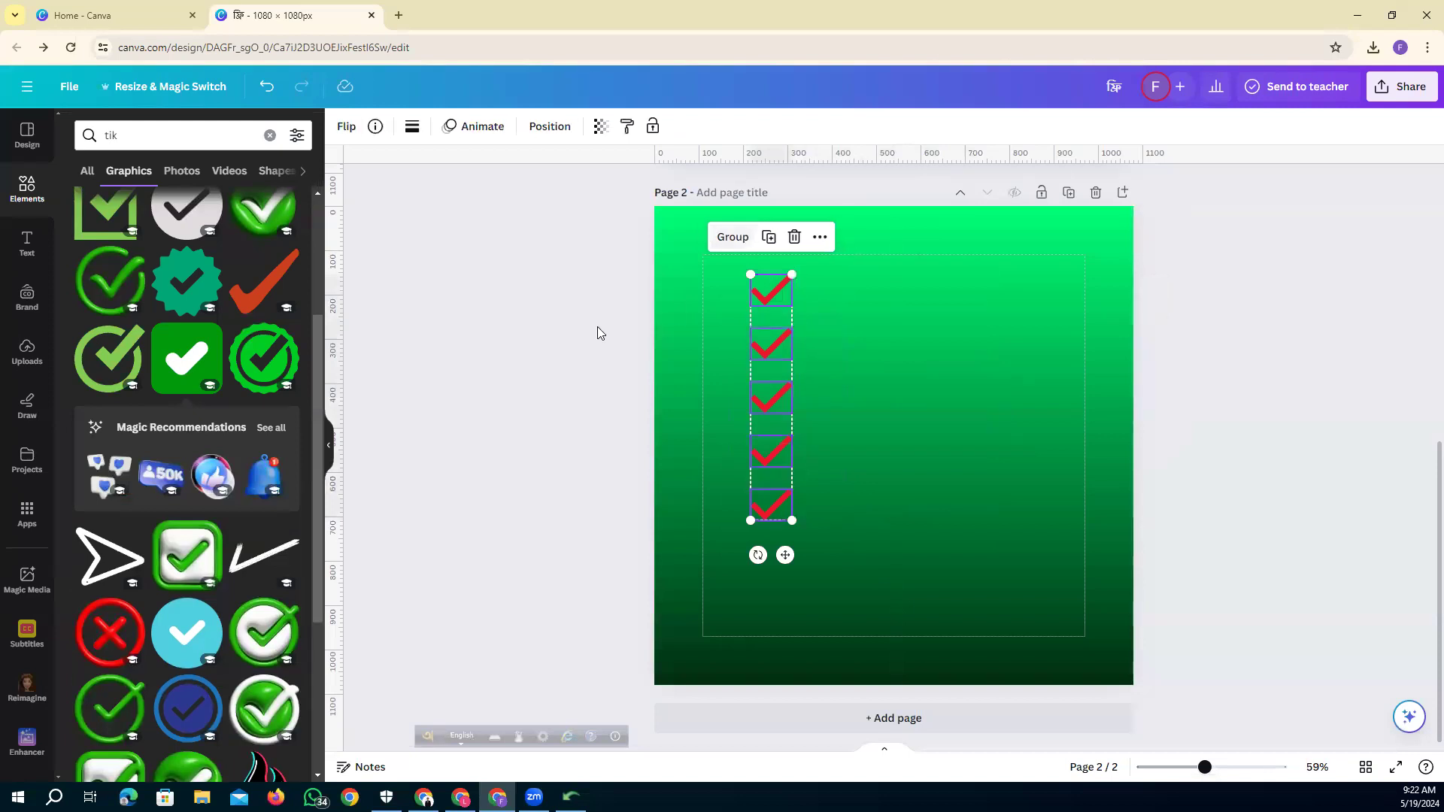
pyautogui.click(590, 328)
pyautogui.moveTo(775, 503)
pyautogui.mouseDown()
pyautogui.moveTo(934, 401)
pyautogui.moveTo(870, 477)
pyautogui.moveTo(775, 510)
pyautogui.mouseUp()
pyautogui.click(550, 484)
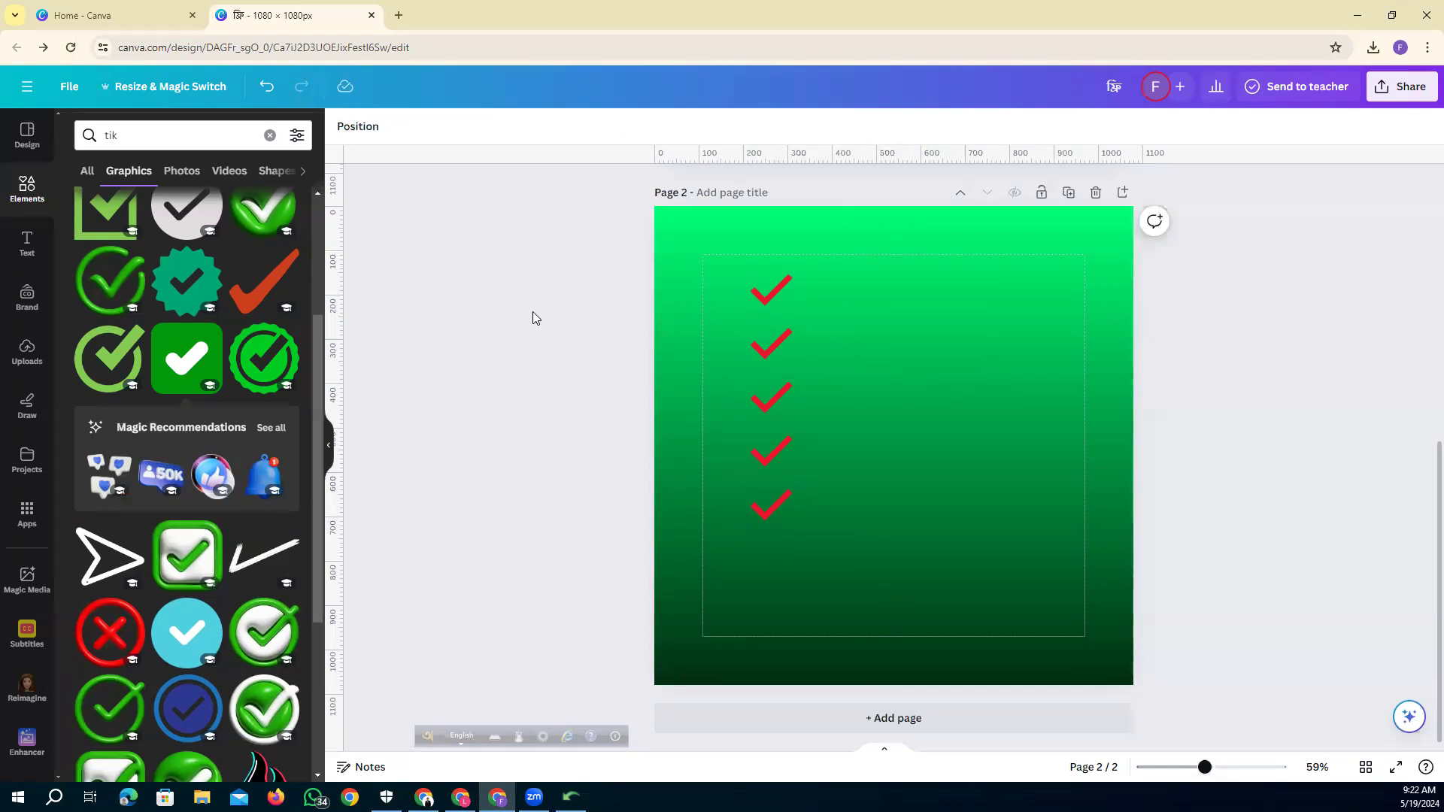
pyautogui.moveTo(629, 240); pyautogui.dragTo(841, 536)
pyautogui.click(505, 383)
# Place the green square and the 3D framed check mark graphics on the page and box-select them together with the check mark column.
pyautogui.moveTo(203, 361); pyautogui.dragTo(861, 403)
pyautogui.moveTo(211, 596); pyautogui.dragTo(726, 620)
pyautogui.moveTo(627, 255); pyautogui.dragTo(848, 563)
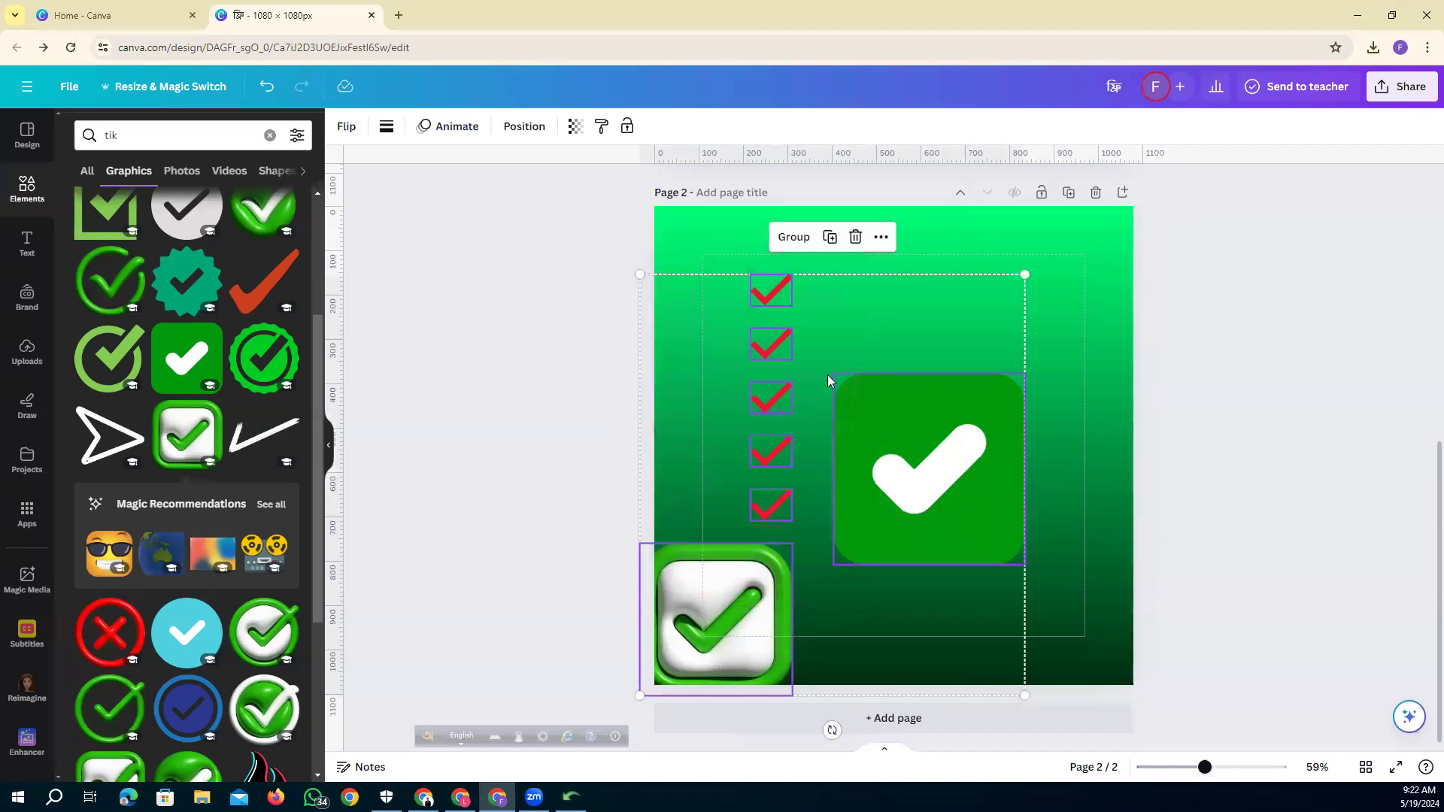
# Remove the 3D framed check mark and the green square check mark from the page.
pyautogui.click(504, 406)
pyautogui.moveTo(720, 577); pyautogui.dragTo(1418, 482)
pyautogui.moveTo(971, 474); pyautogui.dragTo(1429, 490)
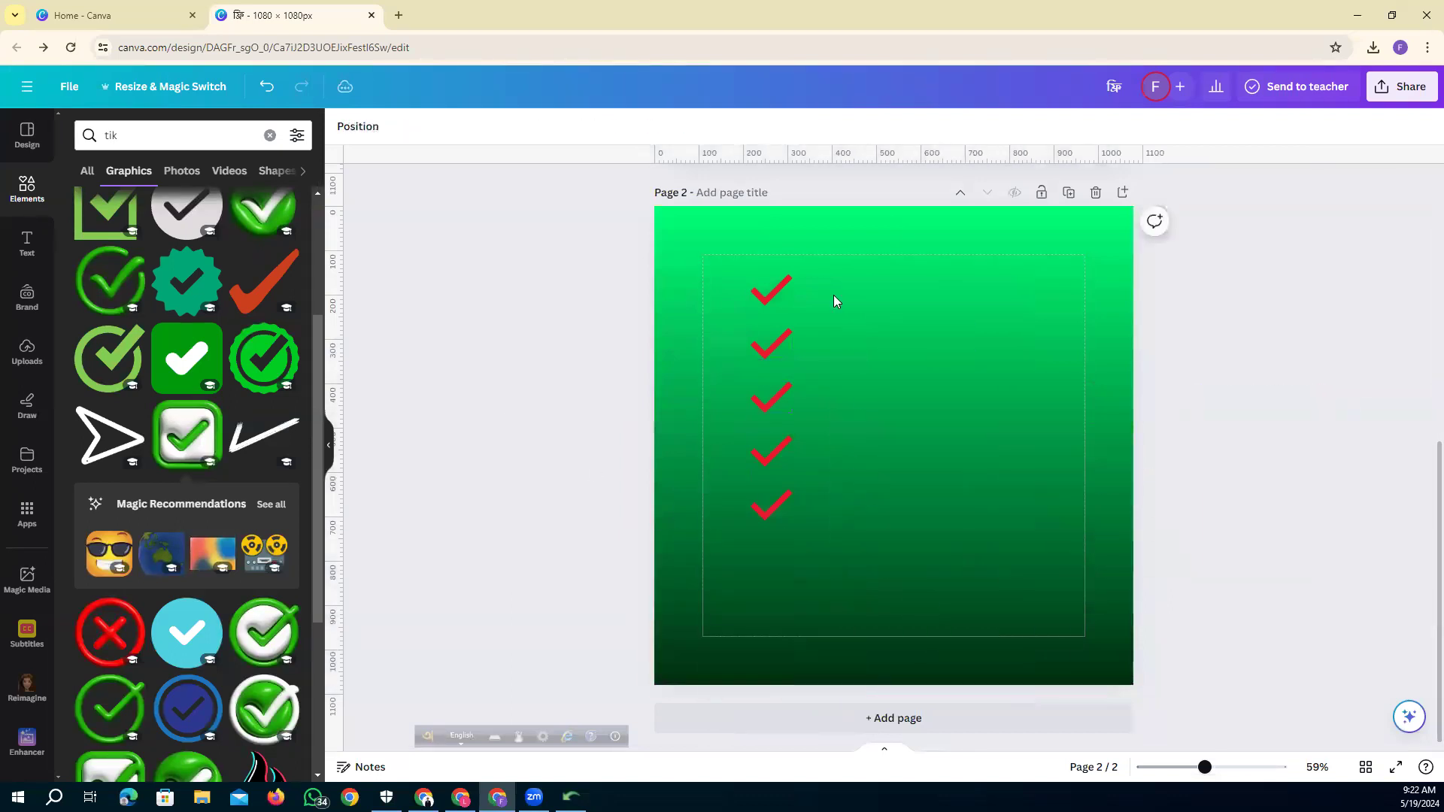
# Box-select the column of five red check marks and deselect it again.
pyautogui.scroll(2, 691, 360)
pyautogui.scroll(-2, 692, 359)
pyautogui.moveTo(596, 283); pyautogui.dragTo(801, 542)
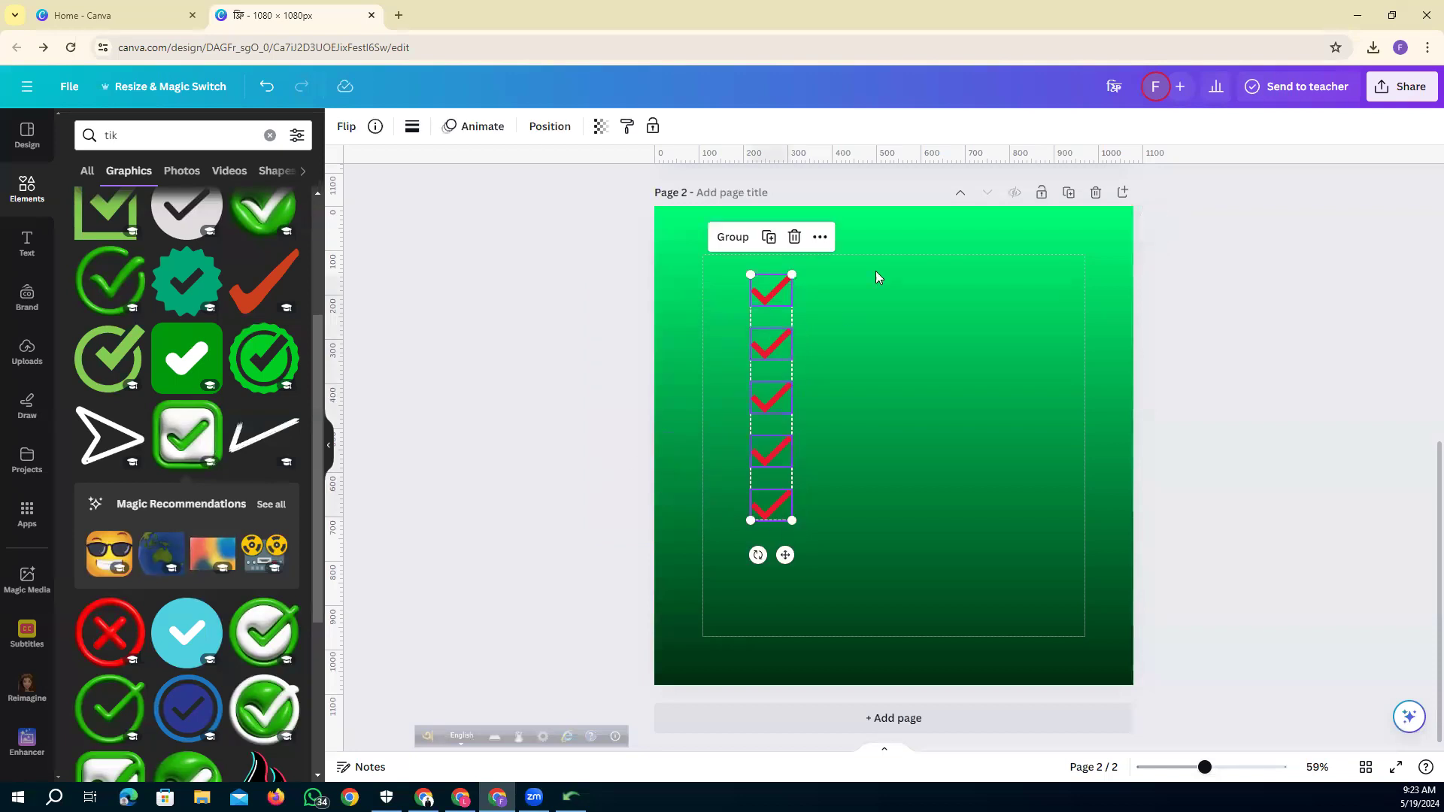
pyautogui.click(539, 346)
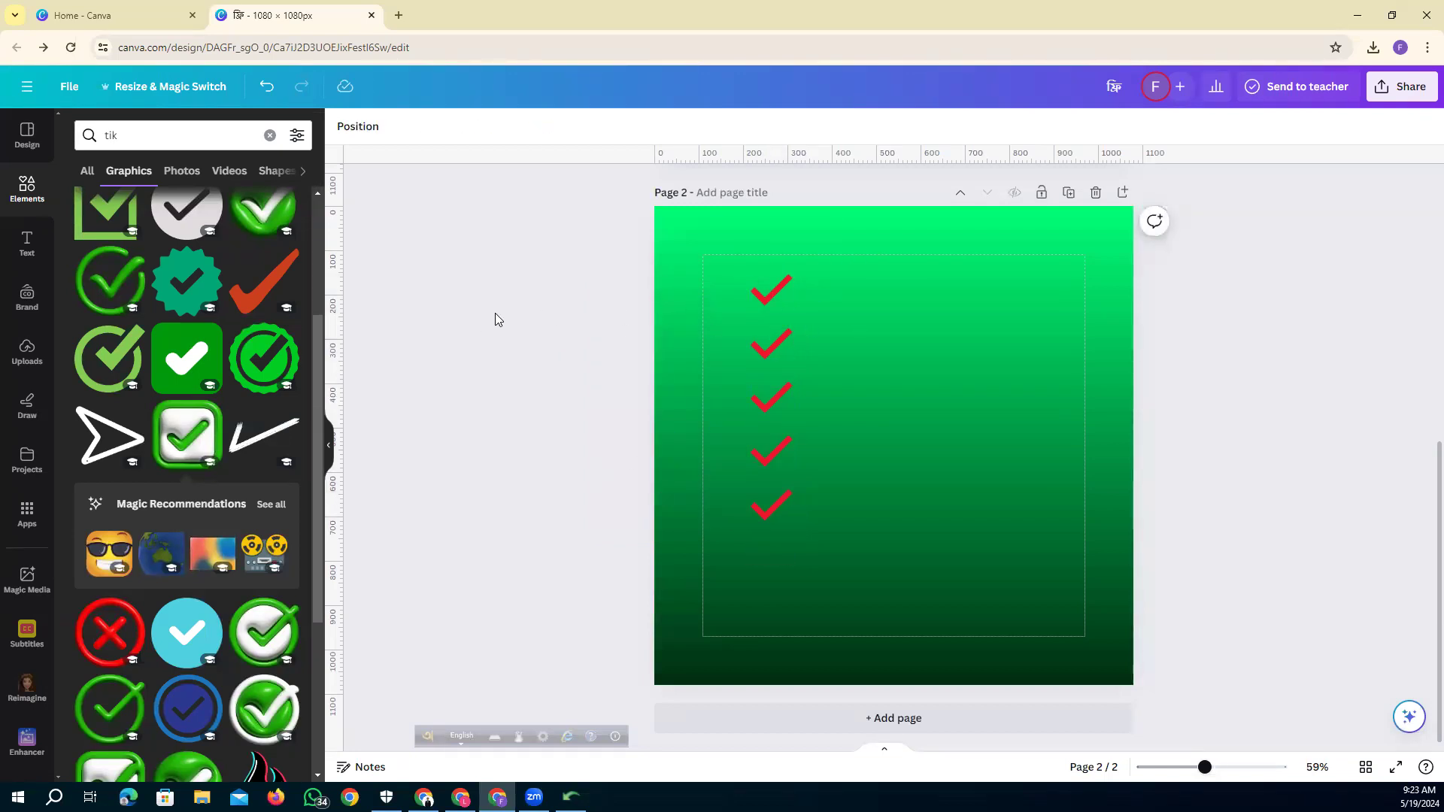
# Select all five red check marks in the page's layer list and group them.
pyautogui.click(350, 129)
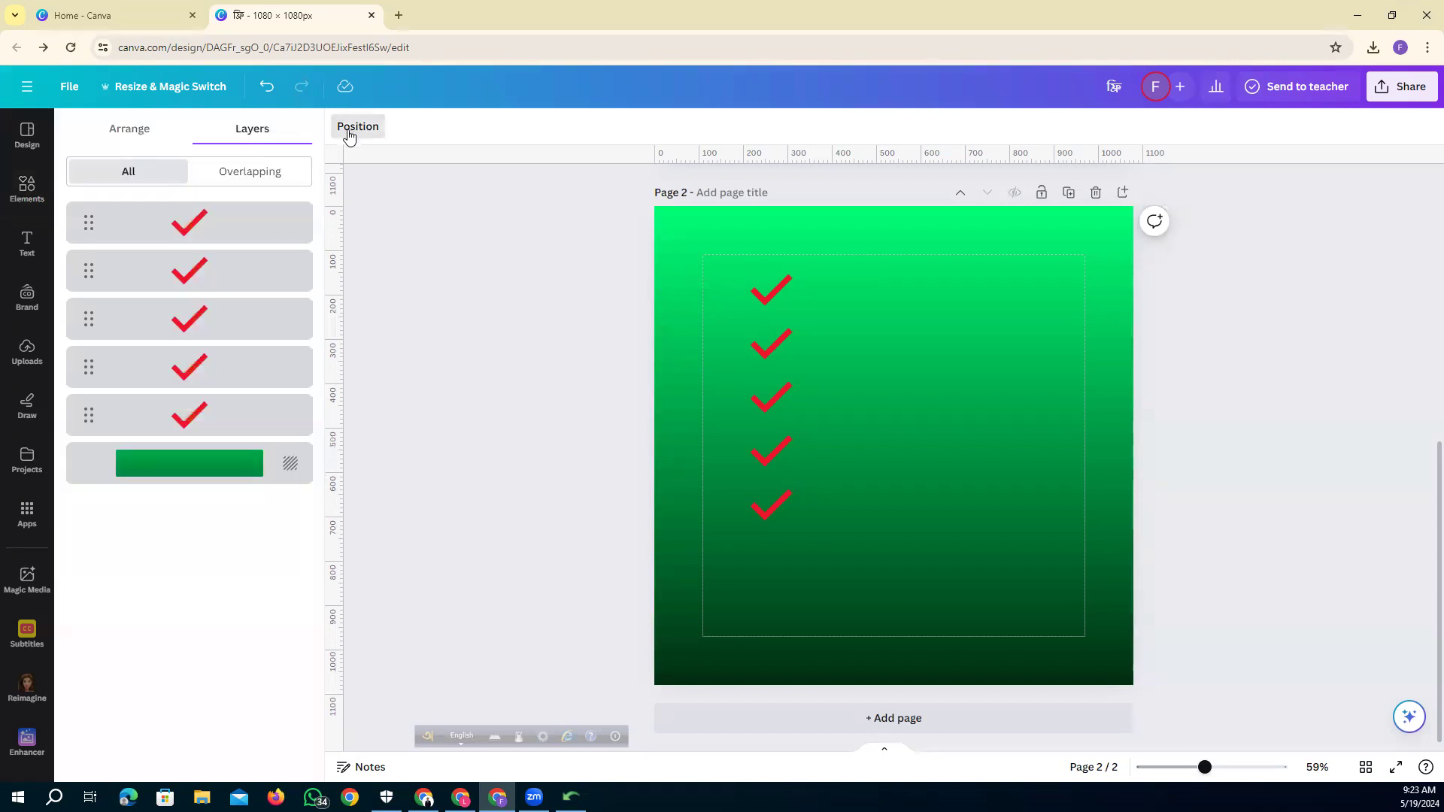
pyautogui.click(216, 226)
pyautogui.keyDown('shift'); pyautogui.click(216, 282); pyautogui.keyUp('shift')
pyautogui.keyDown('shift'); pyautogui.click(210, 319); pyautogui.keyUp('shift')
pyautogui.keyDown('shift'); pyautogui.click(204, 367); pyautogui.keyUp('shift')
pyautogui.keyDown('shift'); pyautogui.click(201, 412); pyautogui.keyUp('shift')
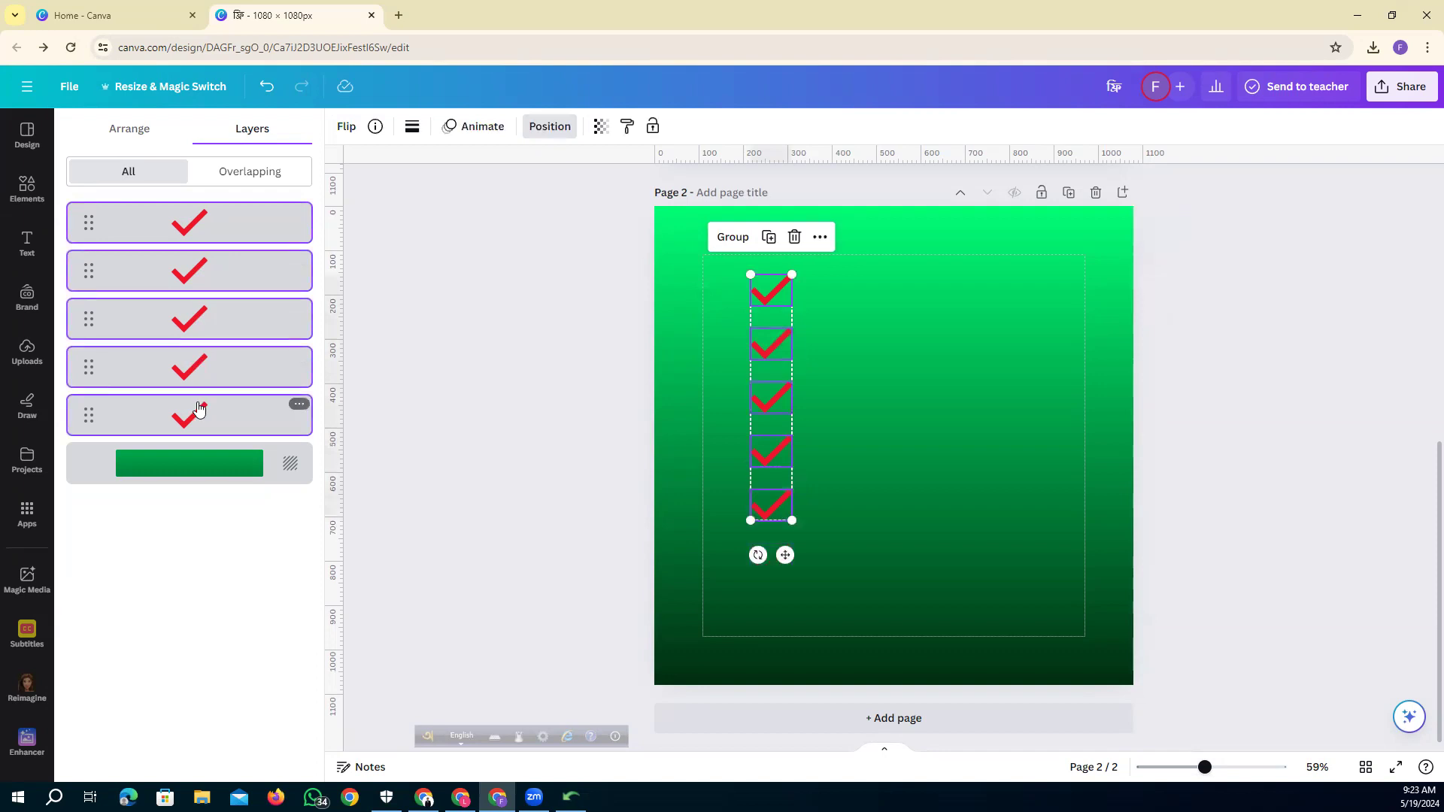
pyautogui.rightClick(199, 409)
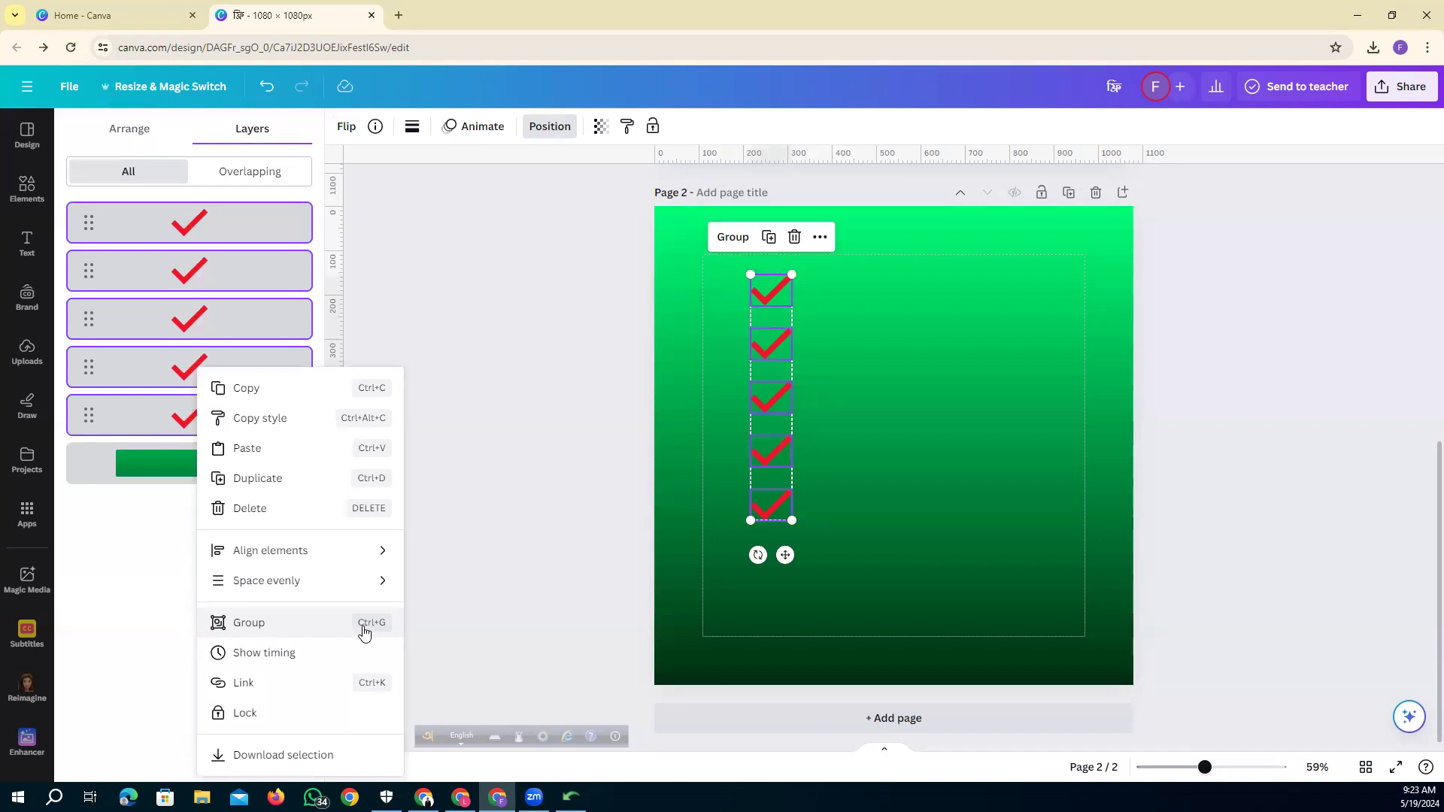
pyautogui.hotkey('ctrl', 'f')
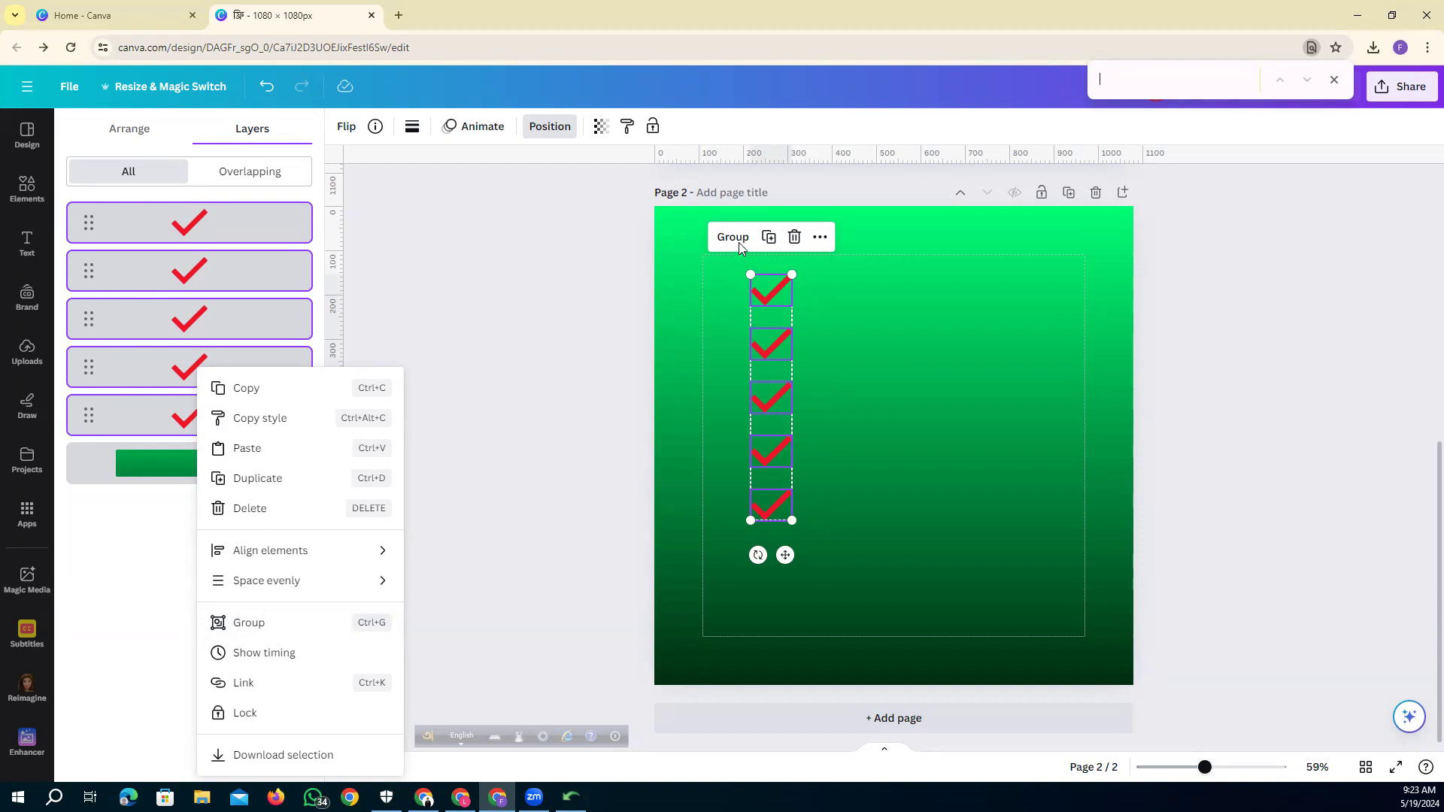
pyautogui.click(734, 238)
pyautogui.click(734, 238)
pyautogui.click(836, 364)
# Move the check mark group sideways toward the page's middle, close the layer list and ungroup the check marks.
pyautogui.moveTo(759, 355); pyautogui.dragTo(814, 363)
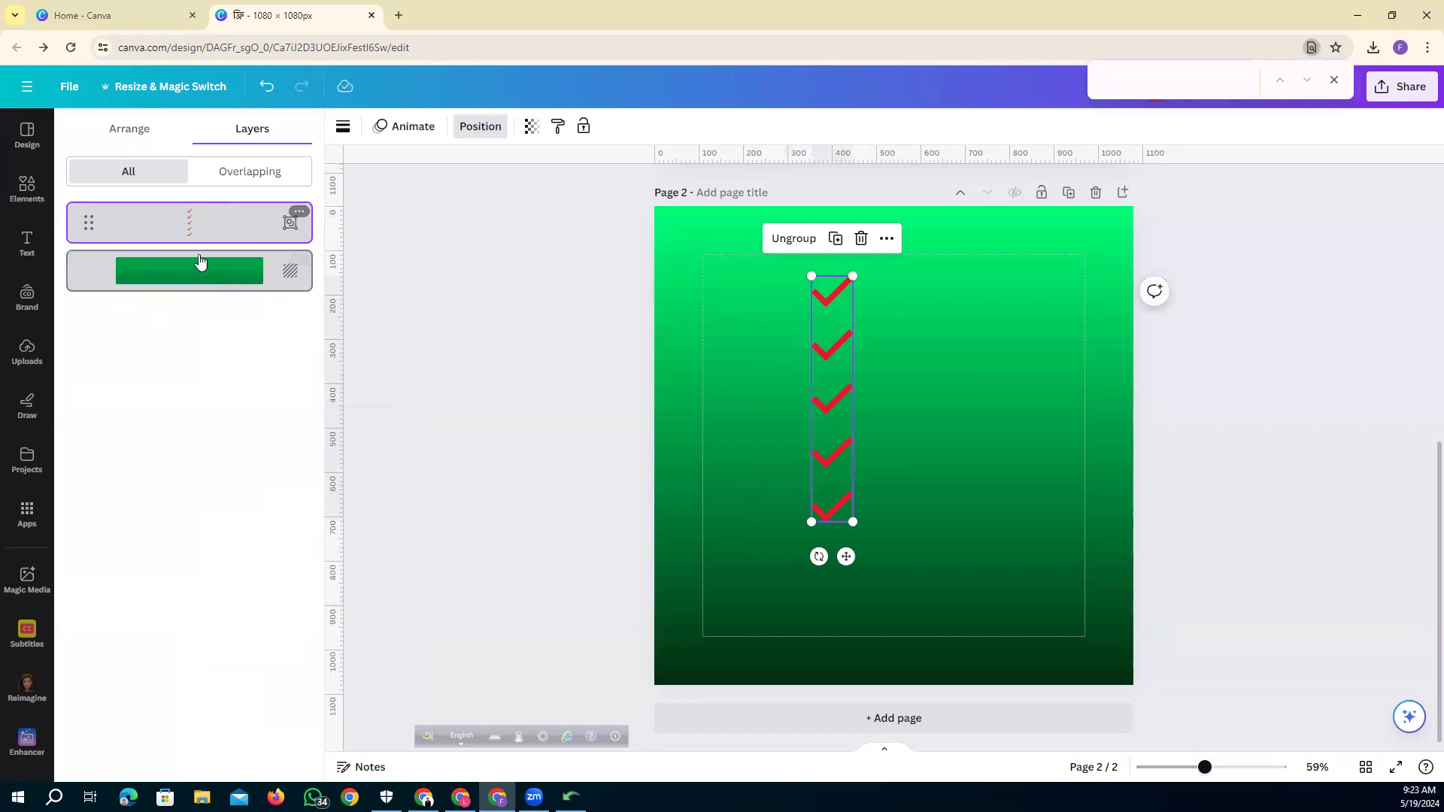
pyautogui.click(481, 127)
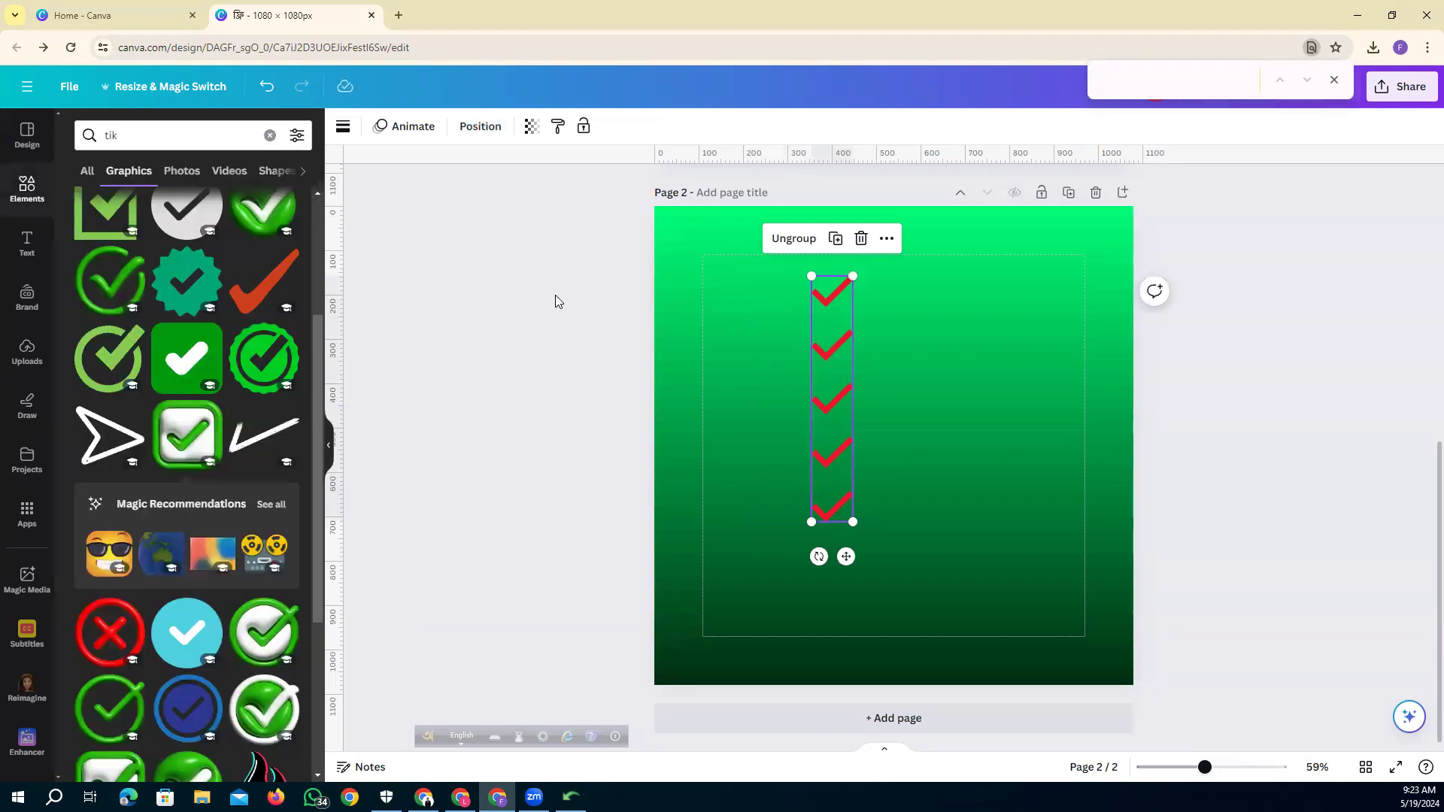
pyautogui.click(735, 335)
pyautogui.click(834, 373)
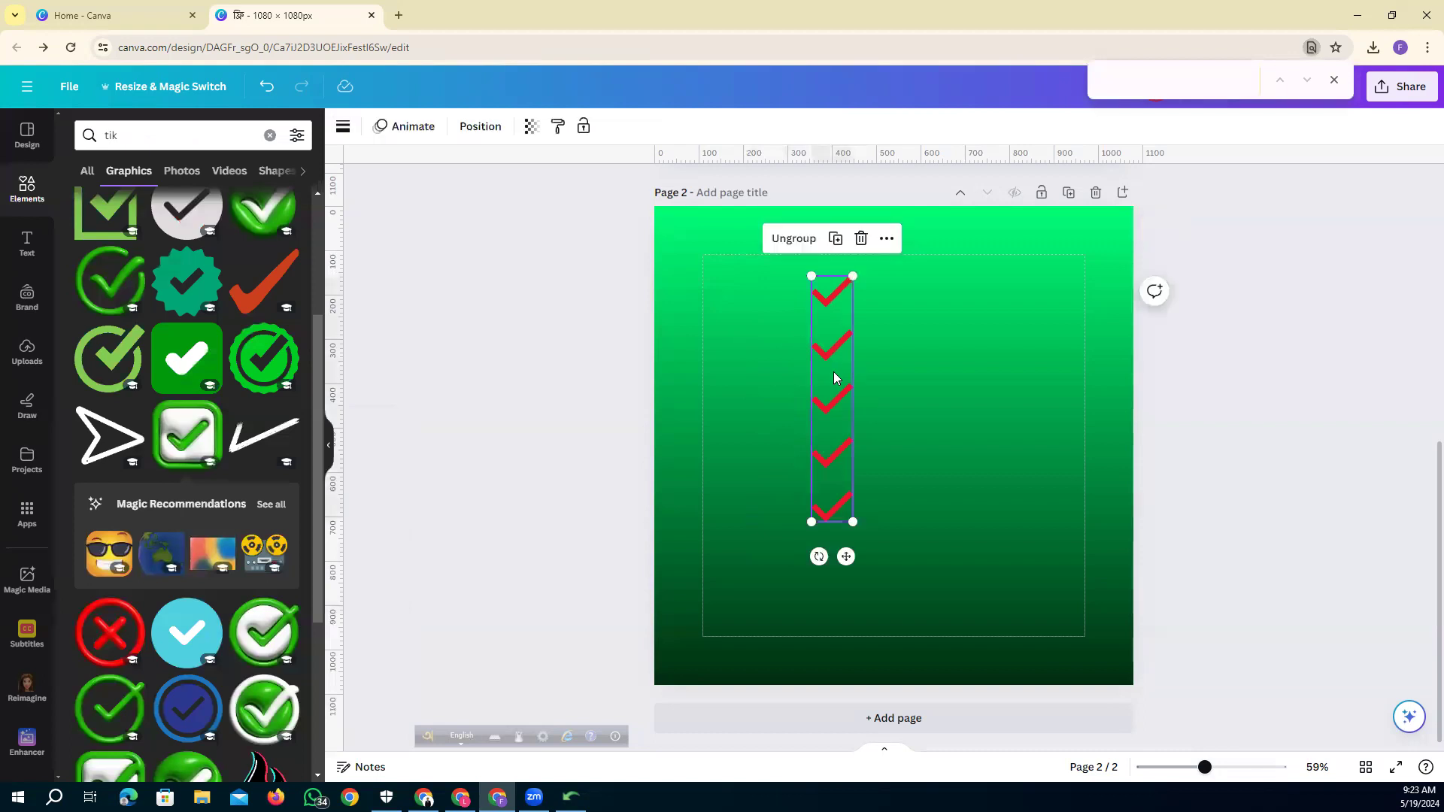
pyautogui.click(793, 239)
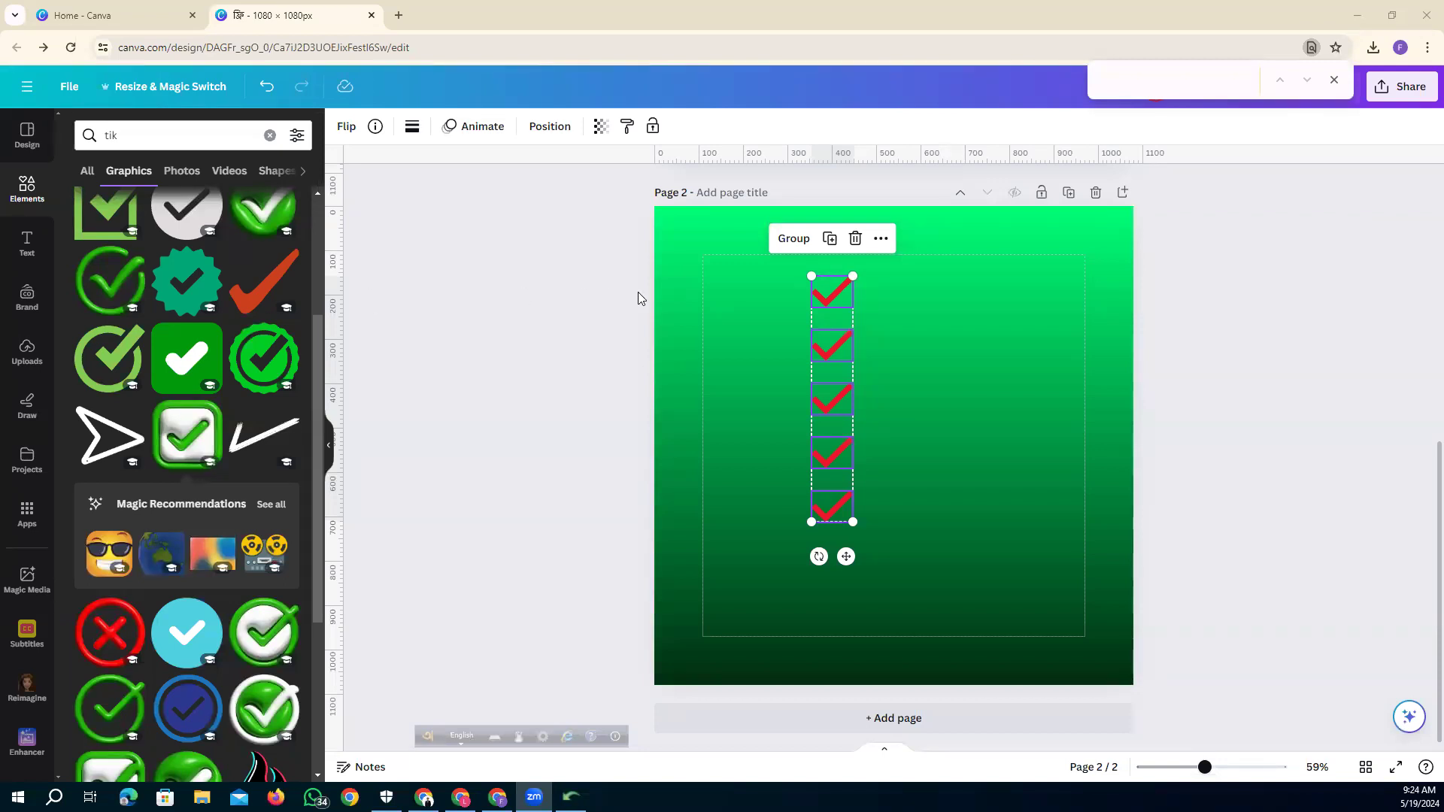
pyautogui.click(555, 343)
pyautogui.scroll(3, 134, 451)
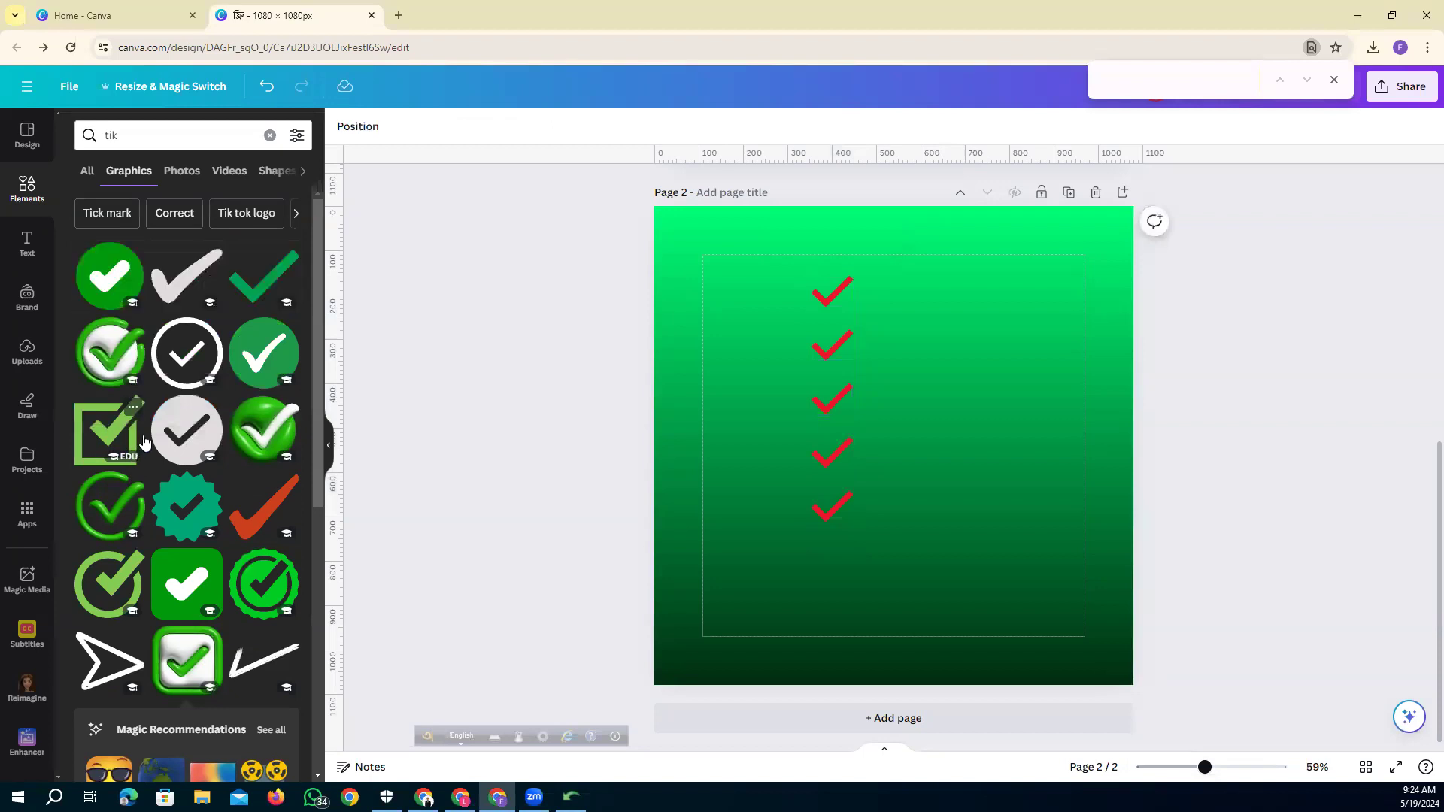